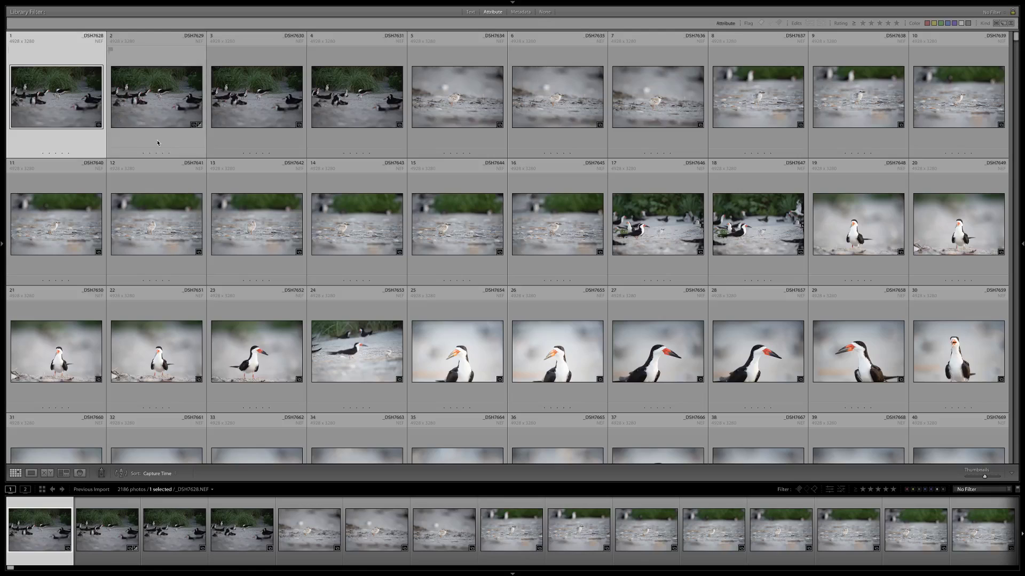
# - Open the photo import for the NIKON D4S card and apply the Nature import preset
pyautogui.press('super+Tab')
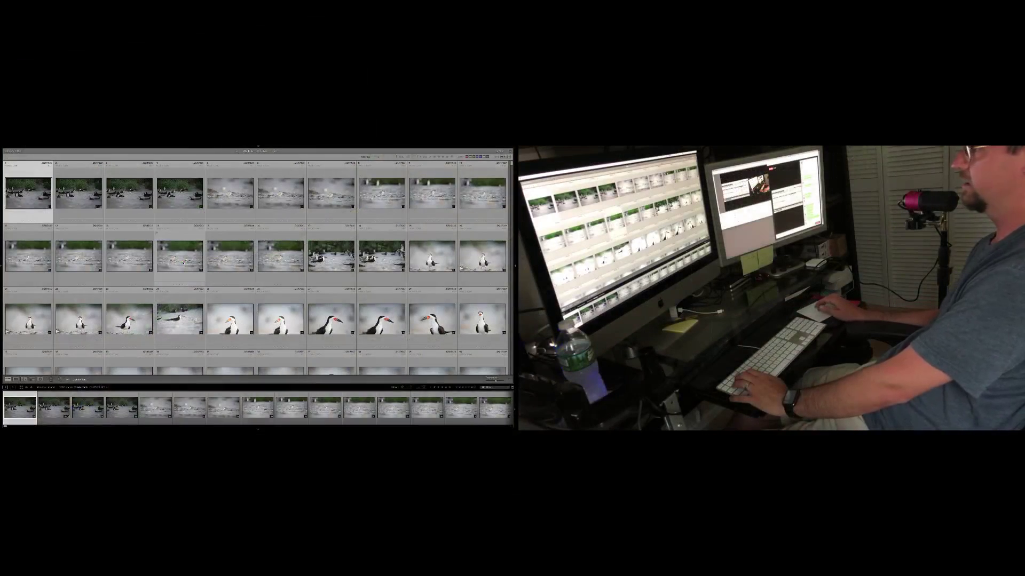
pyautogui.press('shift+super+i')
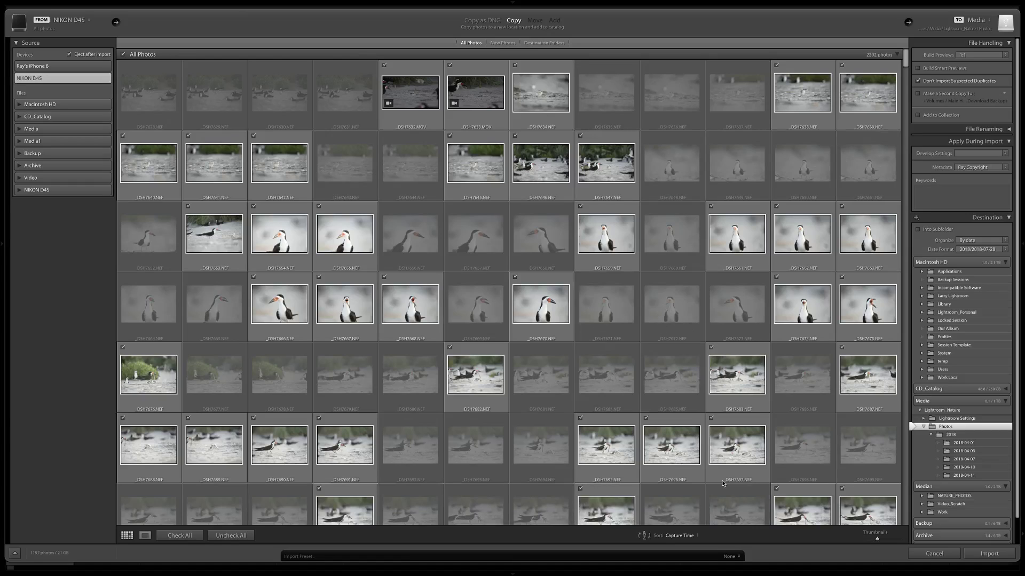
pyautogui.click(738, 557)
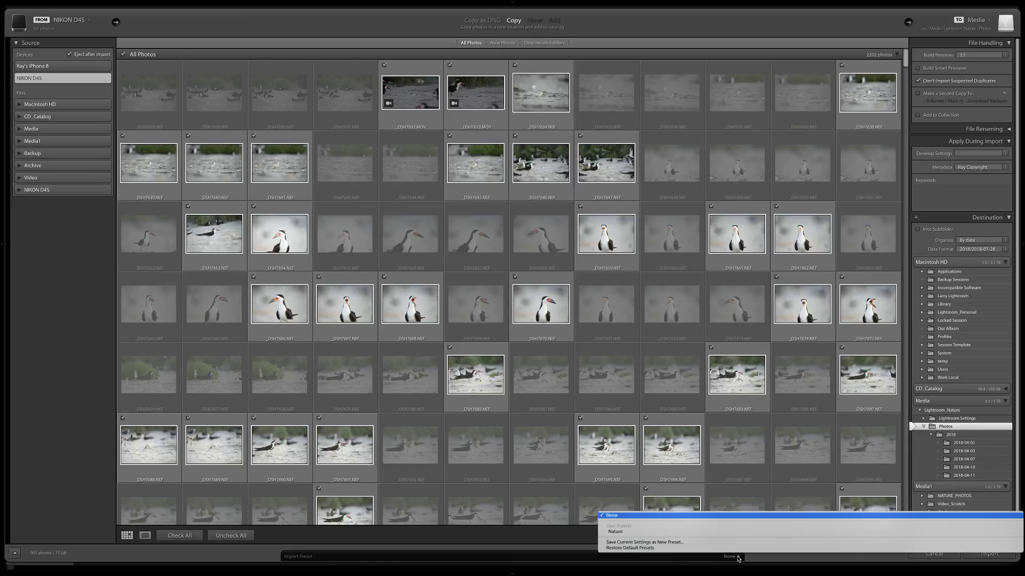
pyautogui.click(619, 532)
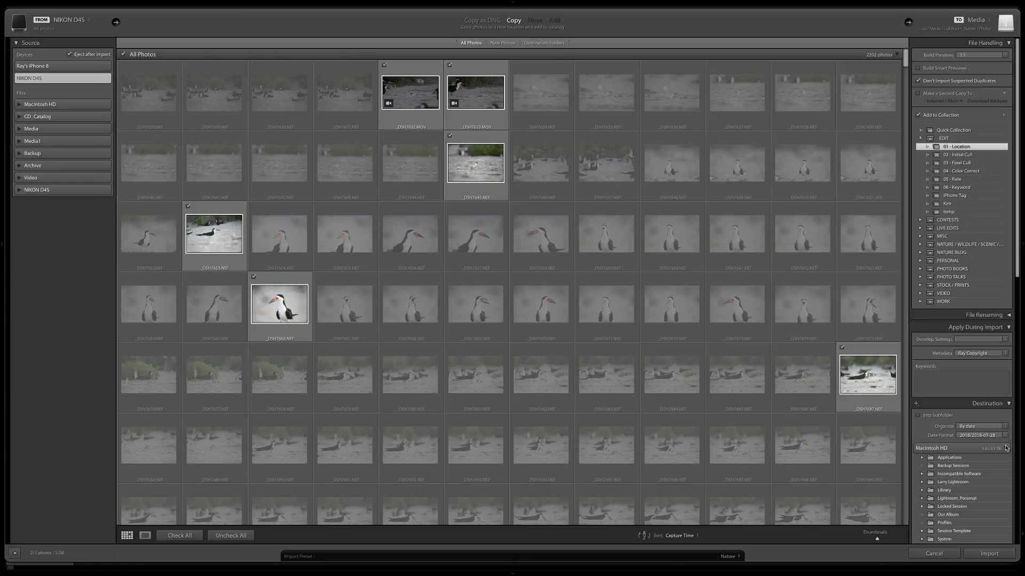
# - Examine the Photos destination and its dated 2018 folders on the Media drive, and cancel the import
pyautogui.click(1005, 448)
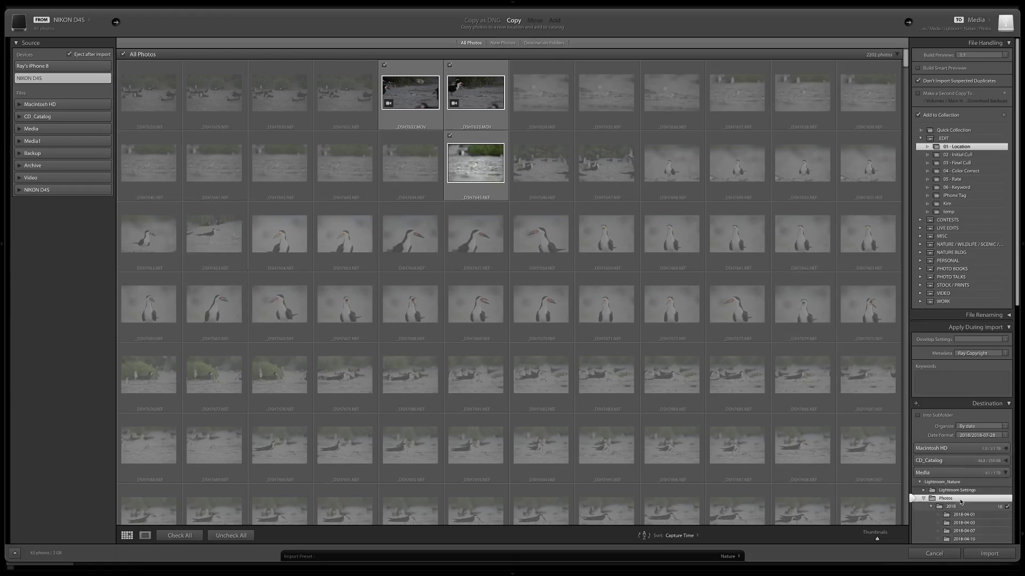
pyautogui.scroll(-3, 959, 502)
pyautogui.scroll(-3, 960, 501)
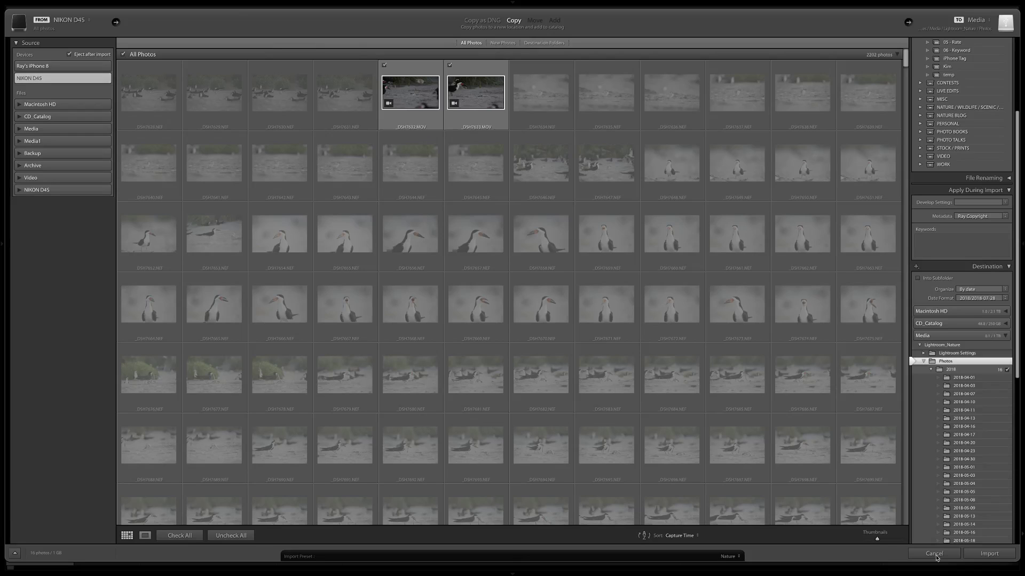
pyautogui.click(934, 553)
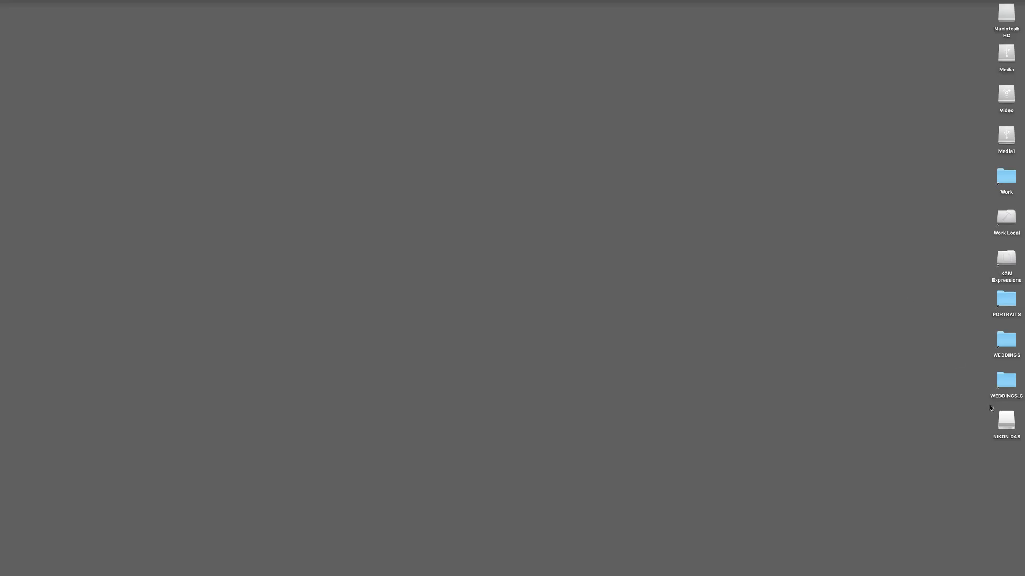
# - Eject the NIKON D4S card from the desktop and switch back to Lightroom Classic
pyautogui.click(1005, 421)
pyautogui.click(599, 334)
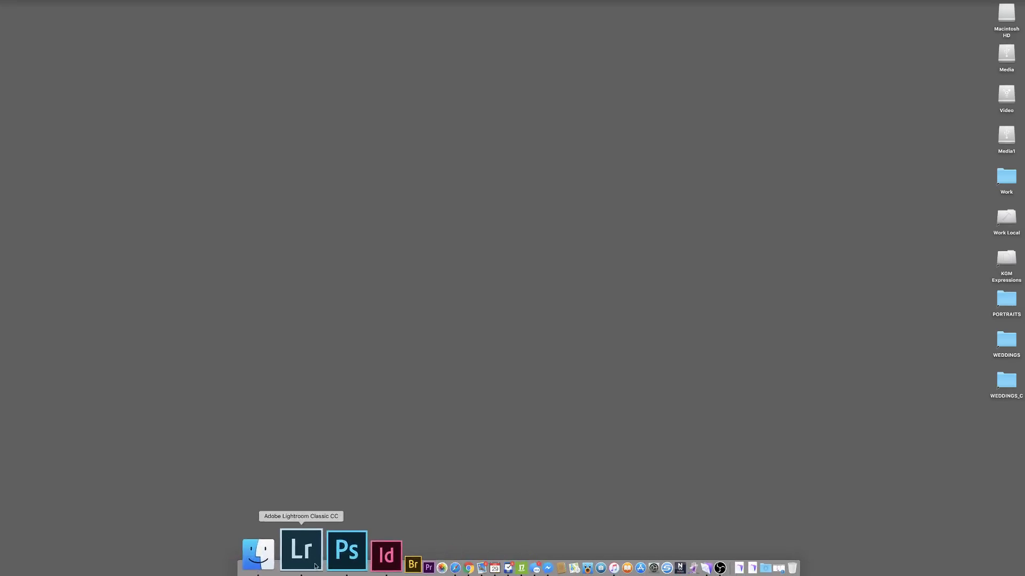
pyautogui.click(313, 565)
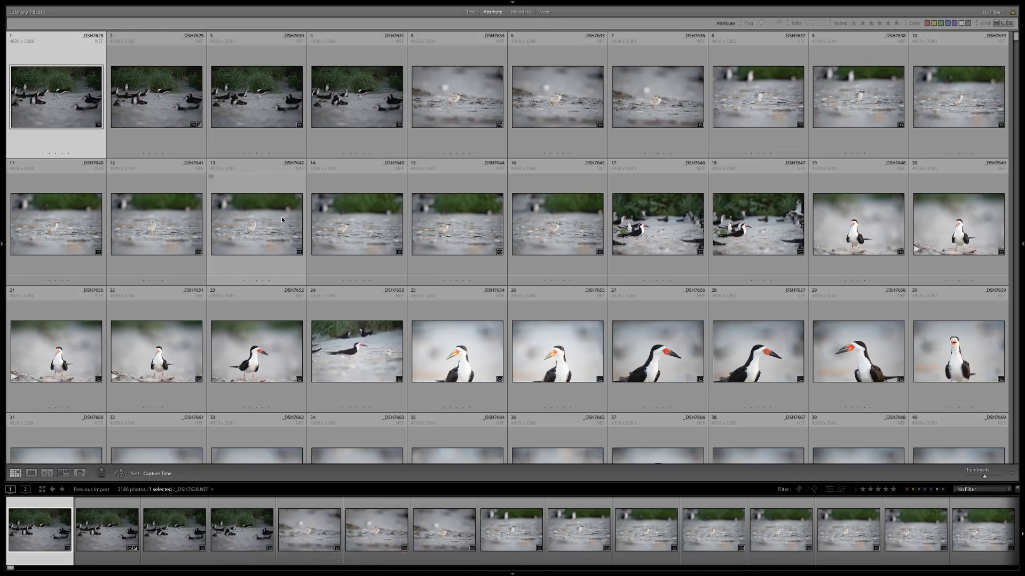
# - Skip the current Time Machine backup
pyautogui.moveTo(282, 218)
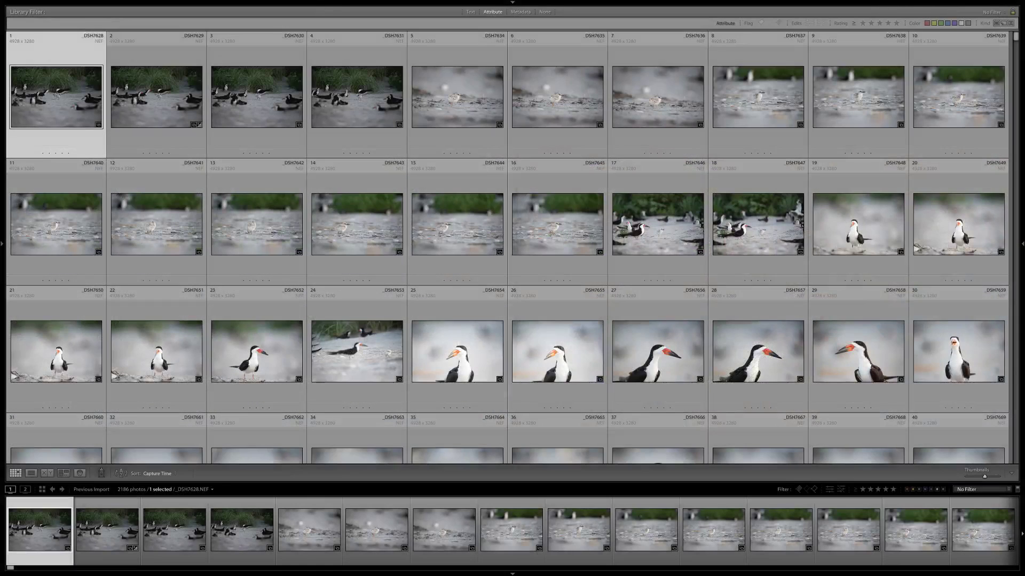
pyautogui.click(912, 1)
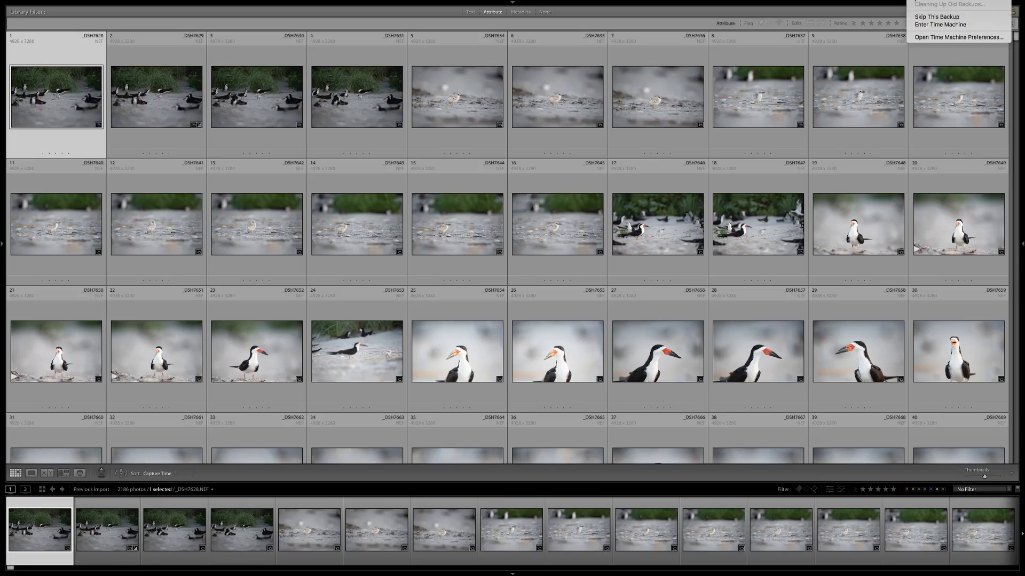
pyautogui.click(918, 17)
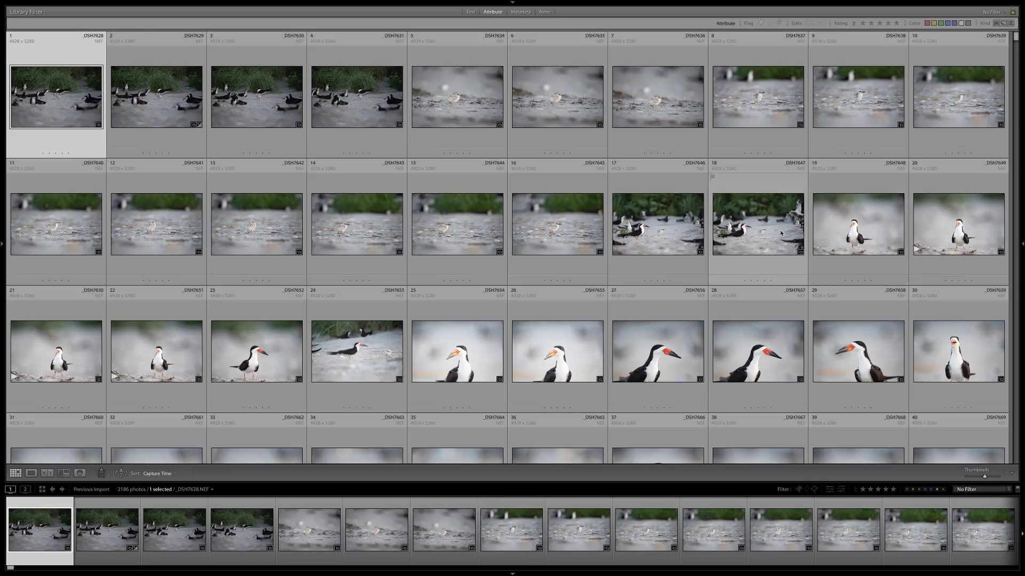
# - Open a new Finder window at the computer's drive list and point out Backup, CD_Catalog, Macintosh HD and Media
pyautogui.moveTo(778, 230)
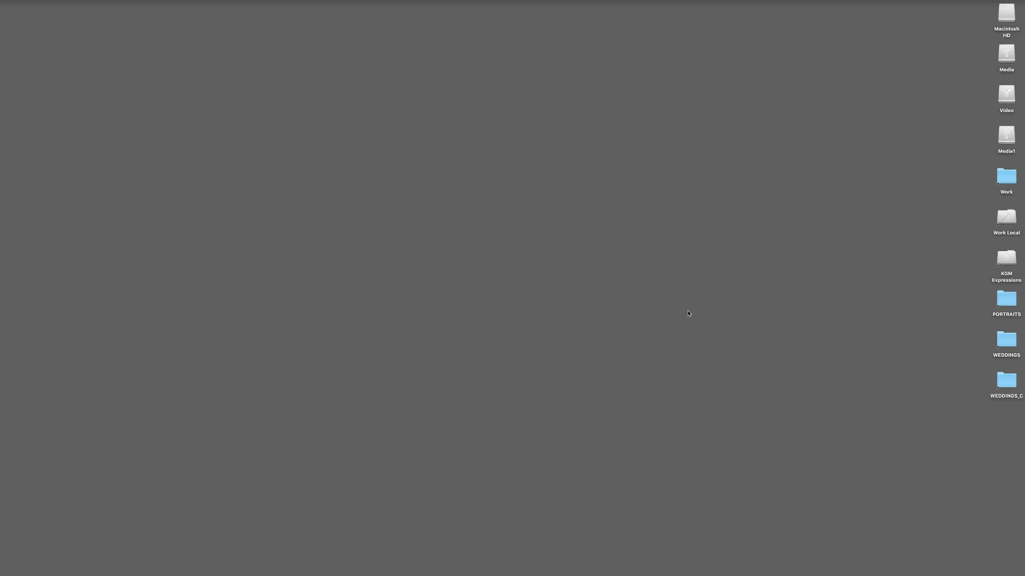
pyautogui.press('super+n')
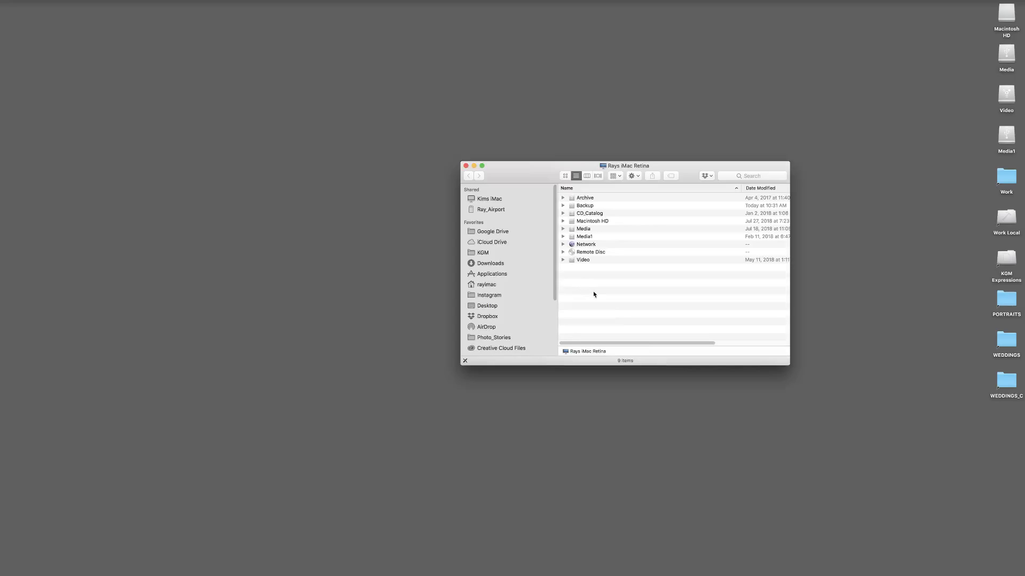
pyautogui.click(598, 206)
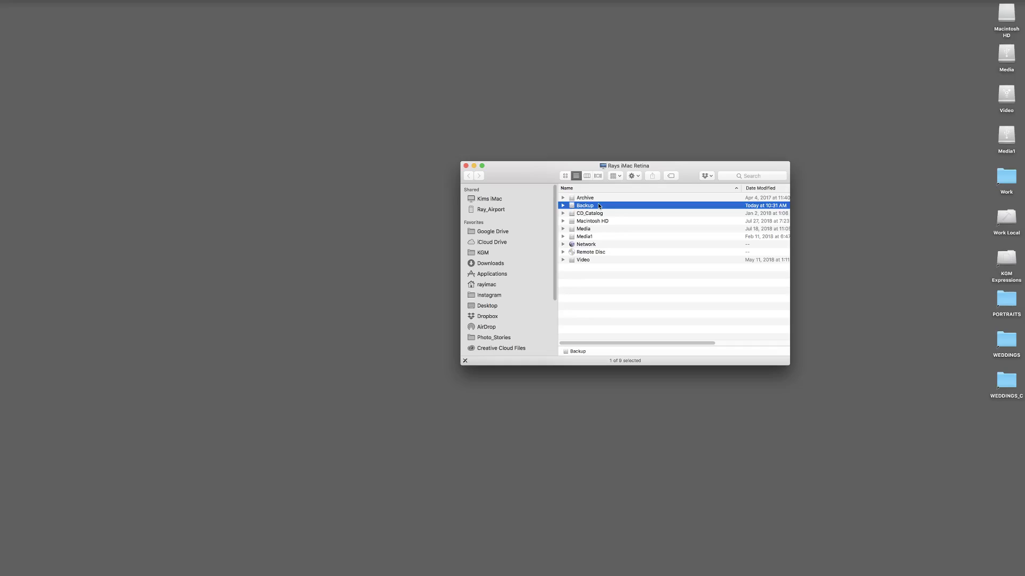
pyautogui.click(606, 214)
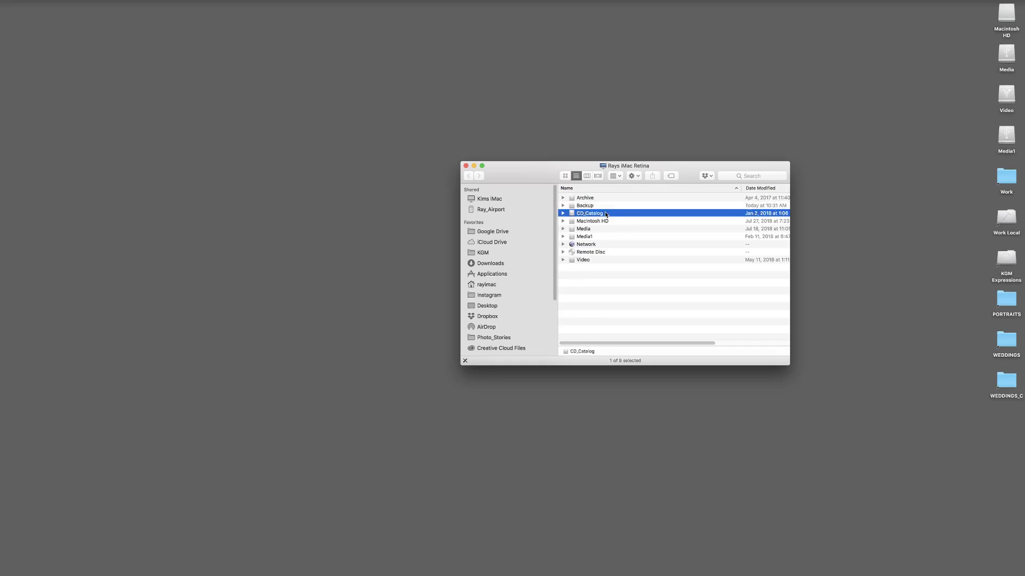
pyautogui.click(615, 222)
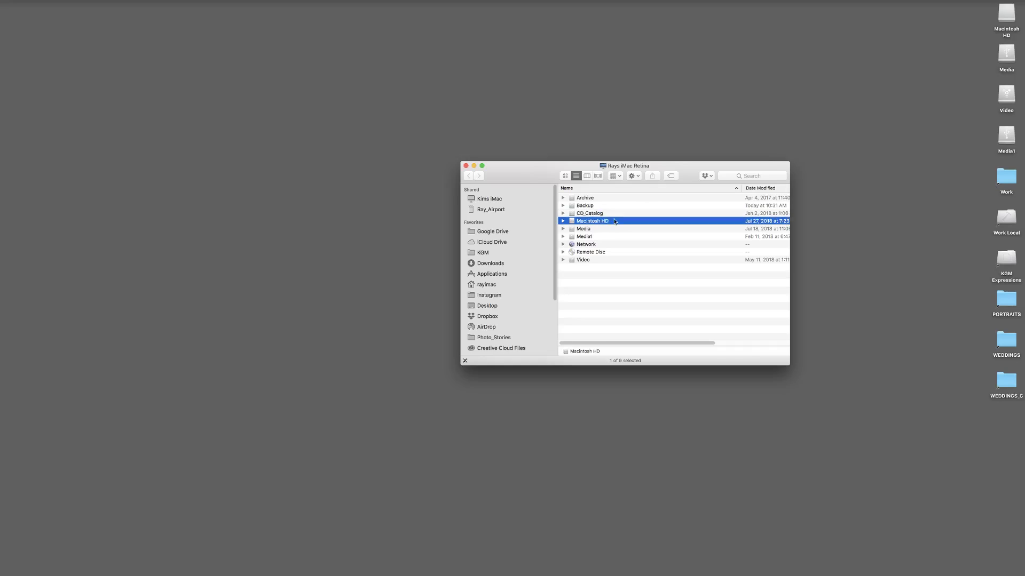
pyautogui.click(606, 230)
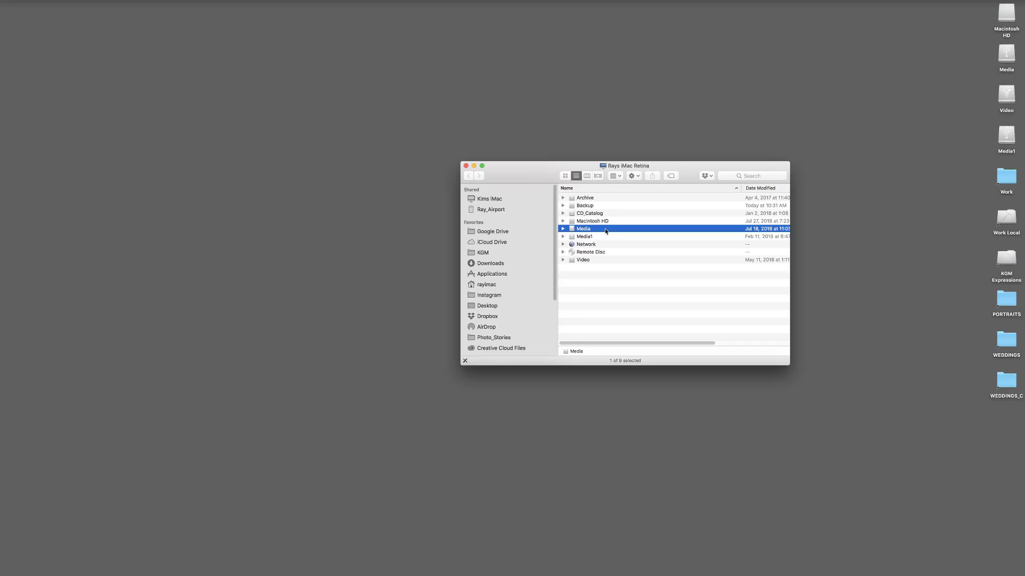
# - Open the Media drive and point out the Lightroom_Nature, Lightroom_Work and Work folders
pyautogui.doubleClick(606, 231)
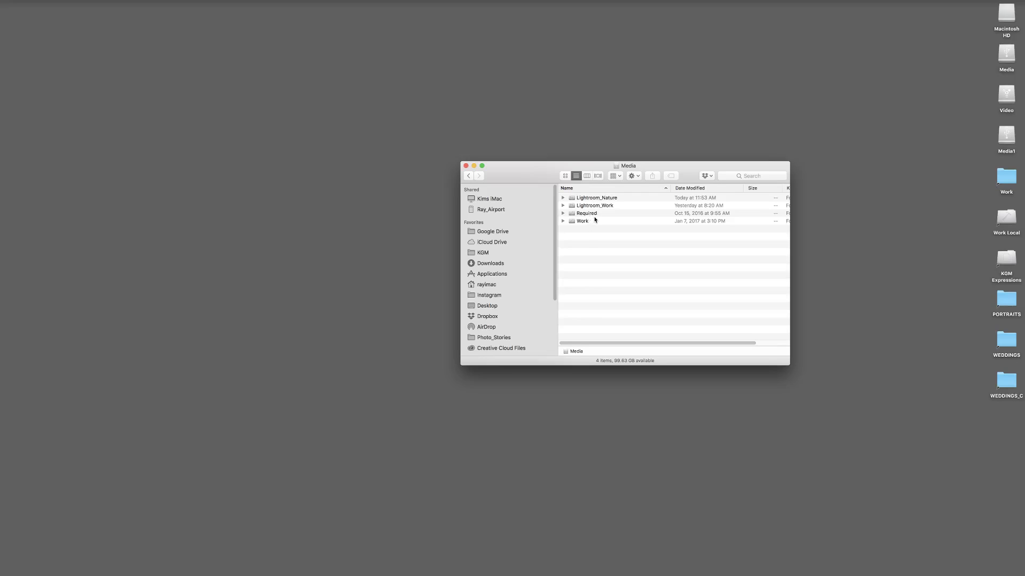
pyautogui.click(614, 198)
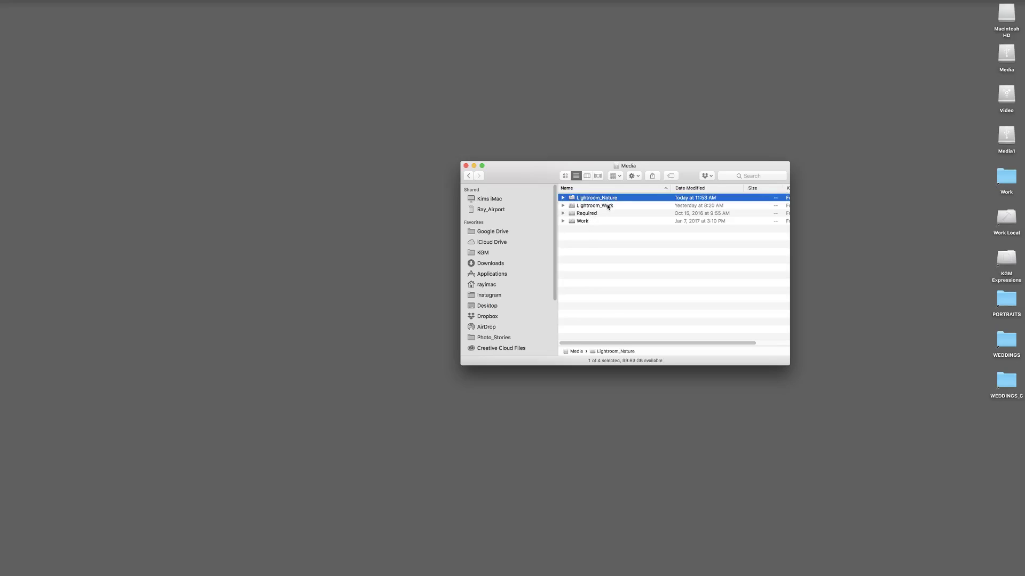
pyautogui.click(608, 207)
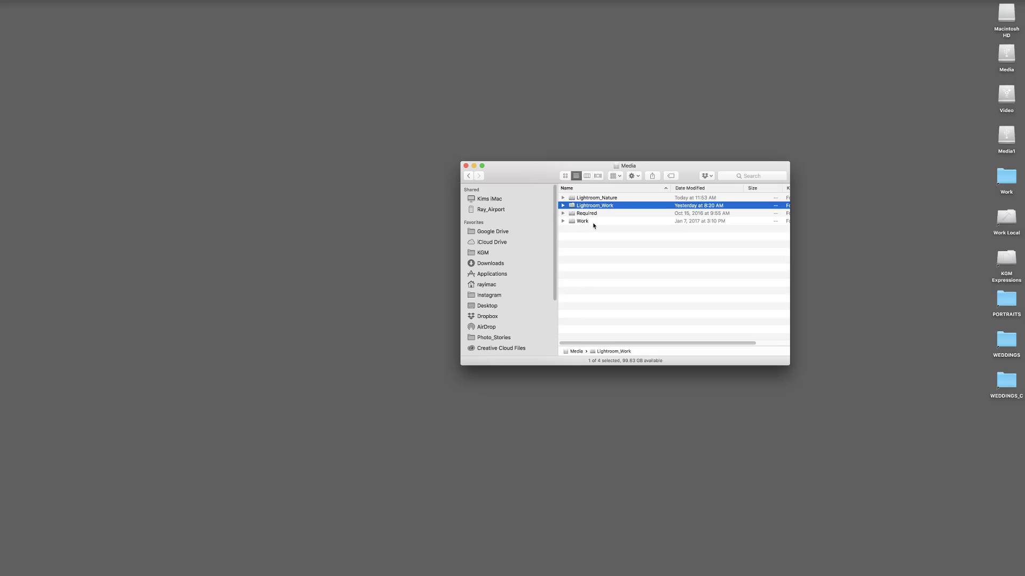
pyautogui.click(594, 222)
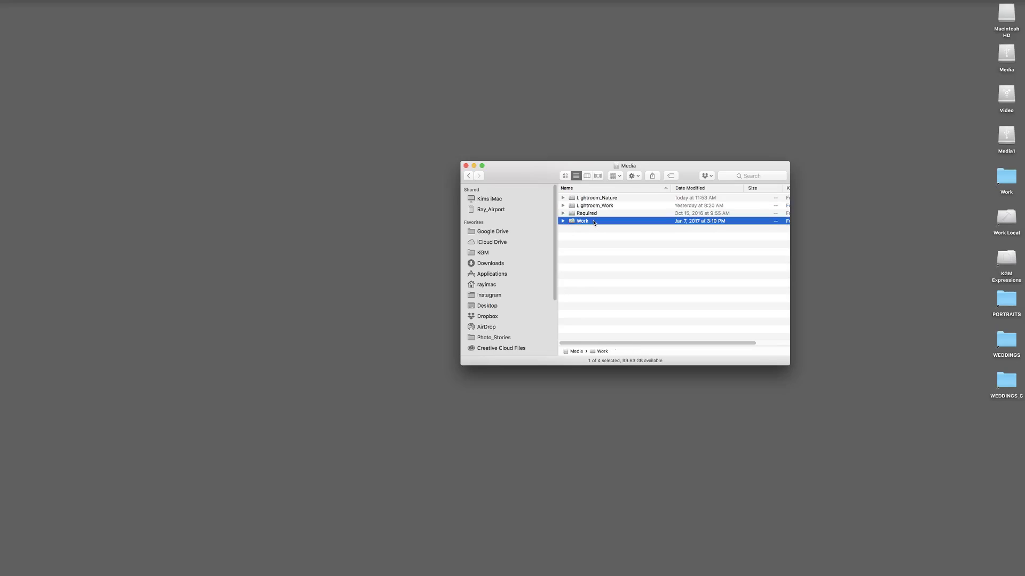
# - Open the Lightroom_Nature folder and go through its catalog files down to the Photos folder
pyautogui.press('Up')
pyautogui.press('Up')
pyautogui.press('Up')
pyautogui.press('super+Down')
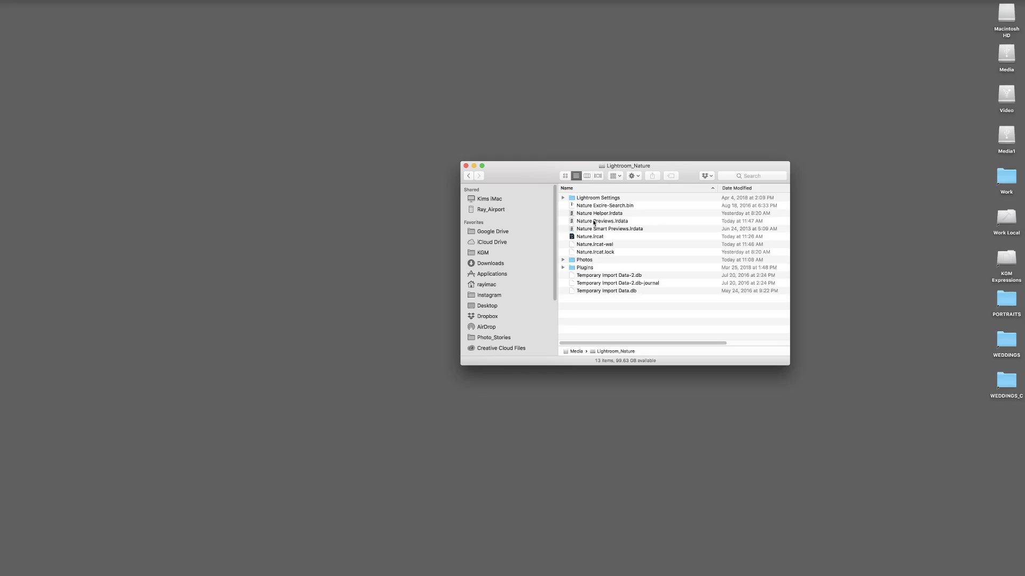
pyautogui.press('Down')
pyautogui.press('Down')
pyautogui.press('Down')
pyautogui.press('Down')
pyautogui.press('Down')
pyautogui.press('Down')
pyautogui.press('Down')
pyautogui.press('Down')
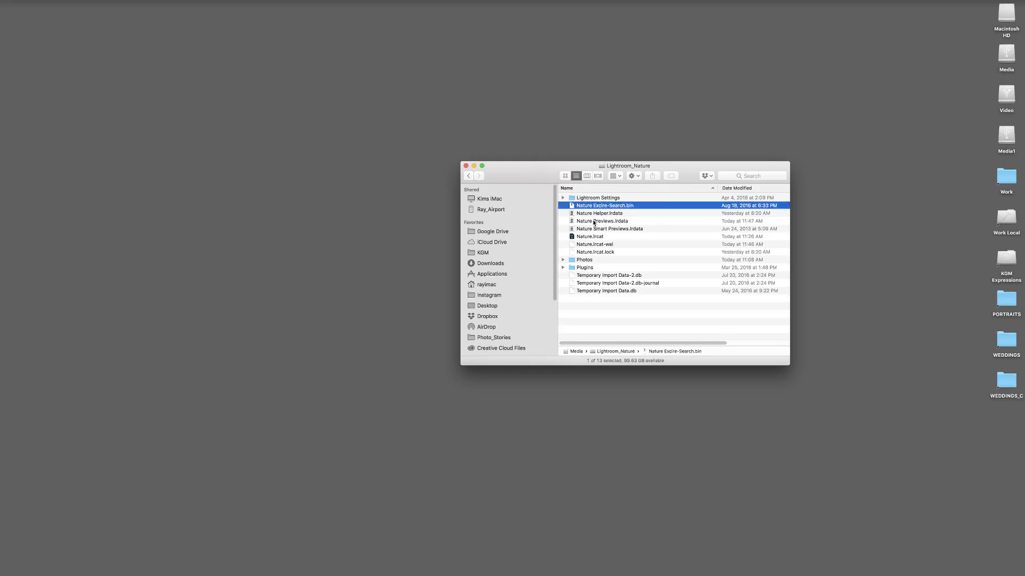
pyautogui.press('Down')
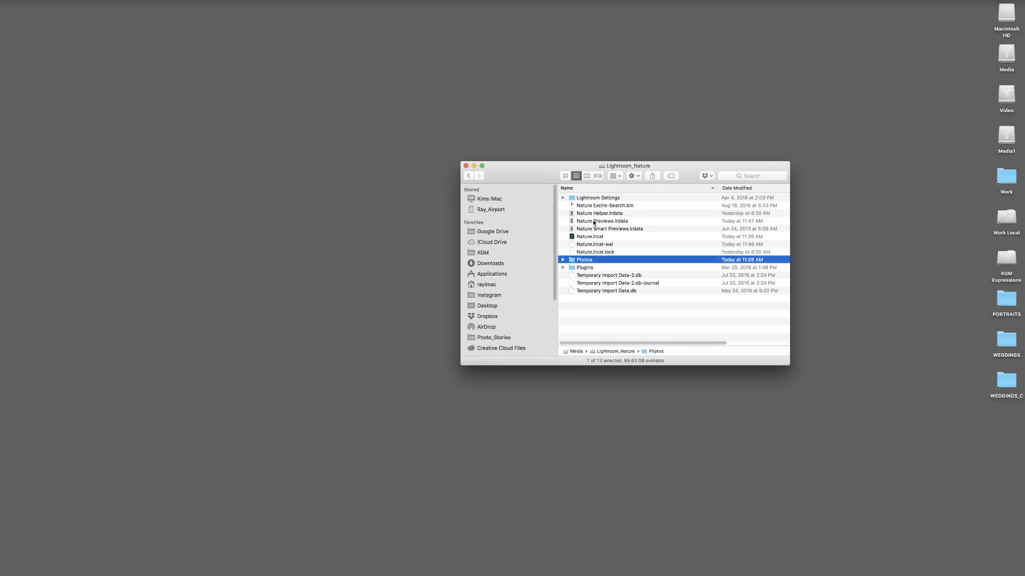
# - Open the 2018 folder inside Photos and look through its date-named subfolders
pyautogui.press('super+Down')
pyautogui.press('Down')
pyautogui.press('super+Down')
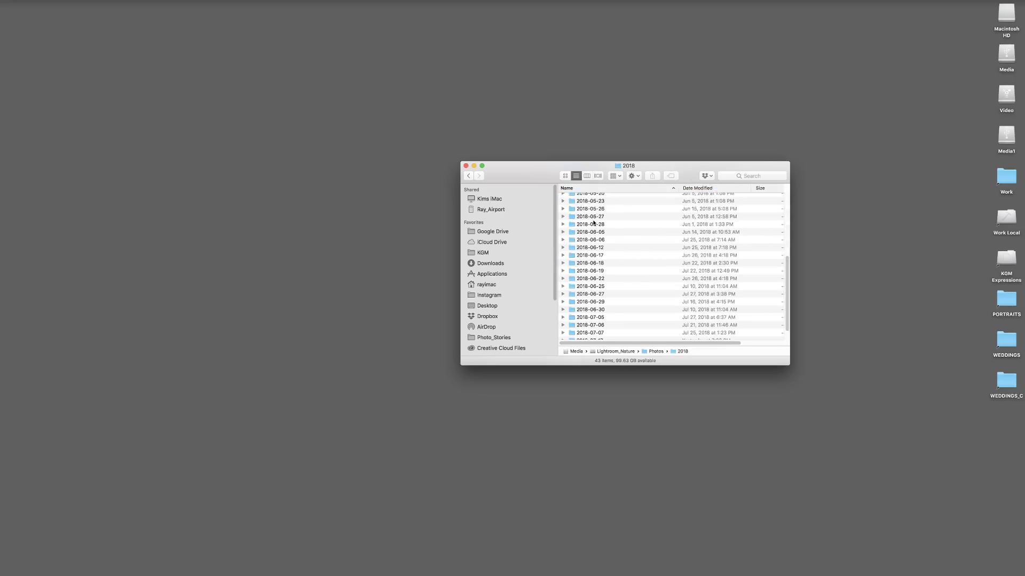
pyautogui.scroll(3, 615, 235)
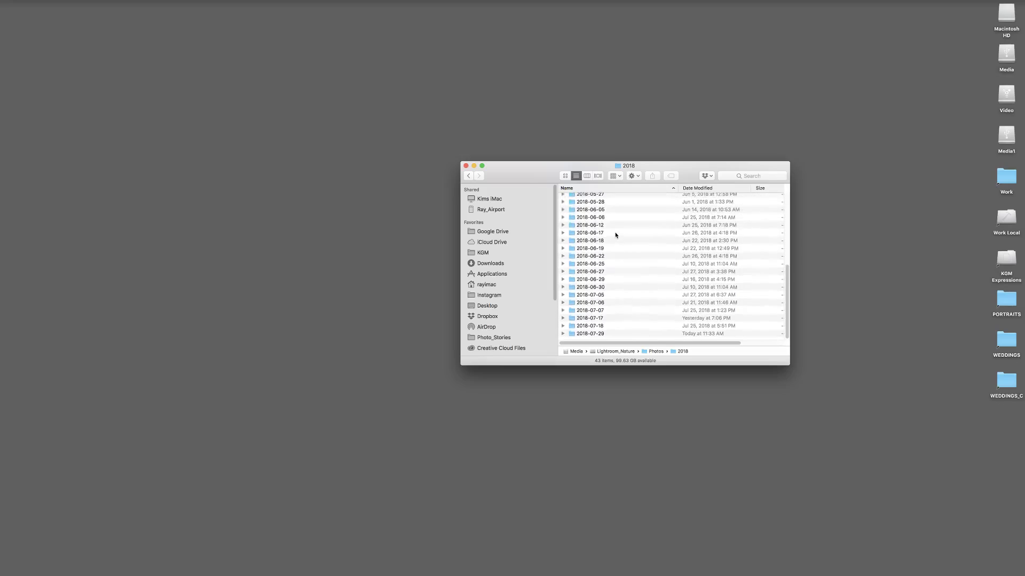
pyautogui.scroll(6, 616, 235)
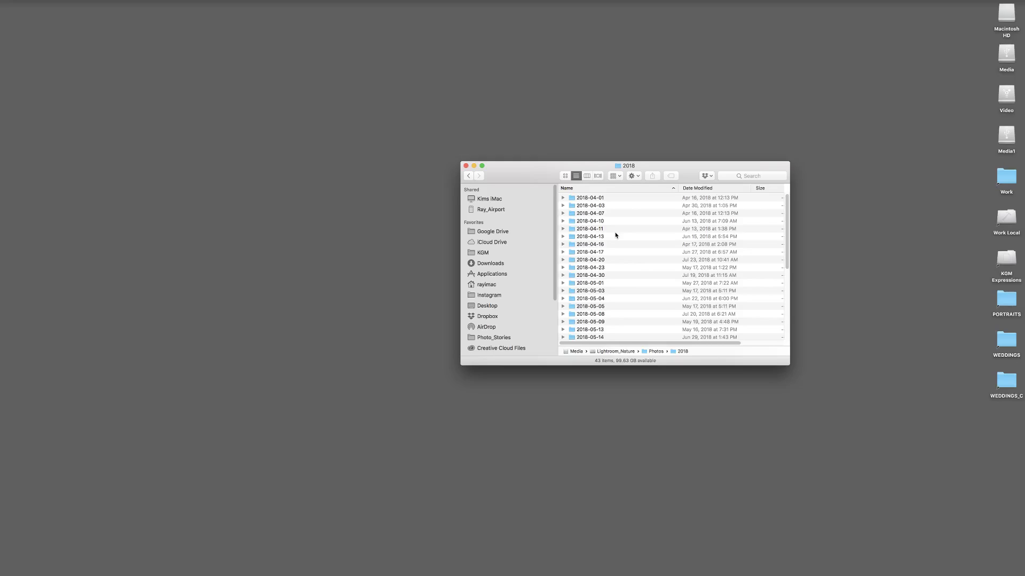
# - Return to the drive list and open the NATURE_PHOTOS folder on Media1 to view its year folders
pyautogui.press('super+Up')
pyautogui.press('super+Up')
pyautogui.press('super+Up')
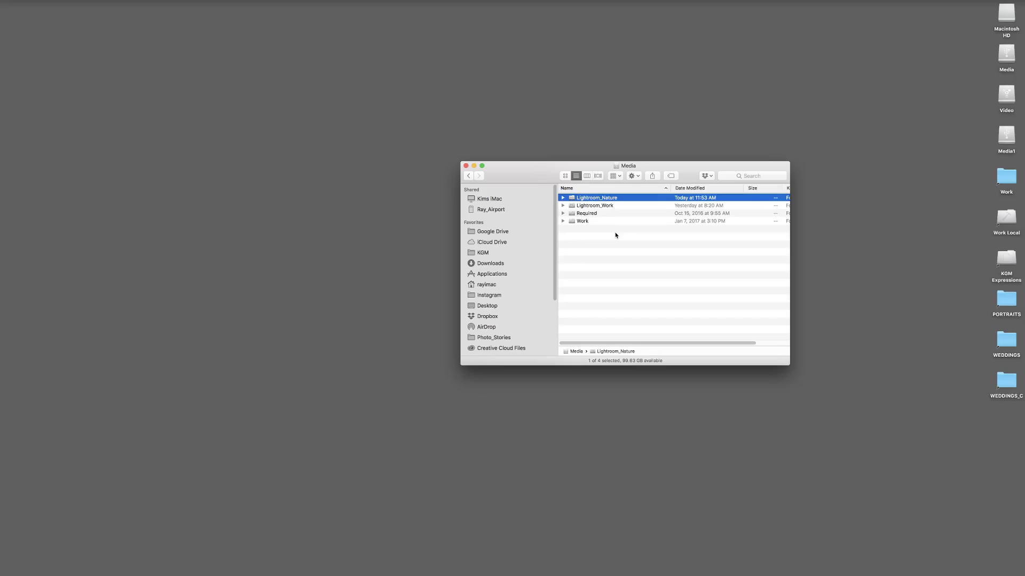
pyautogui.press('super+Up')
pyautogui.press('Down')
pyautogui.press('super+Down')
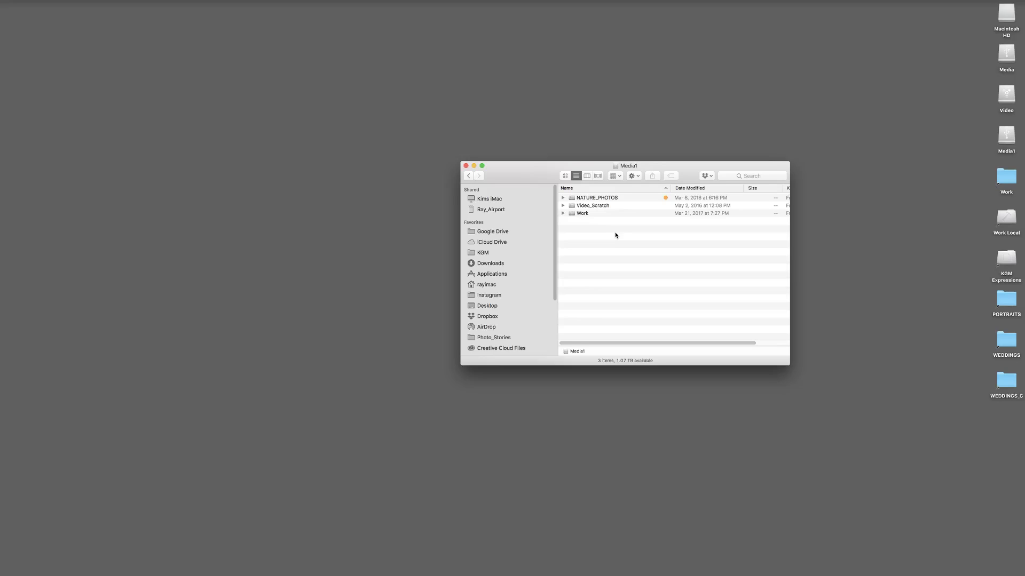
pyautogui.press('Down')
pyautogui.press('super+Down')
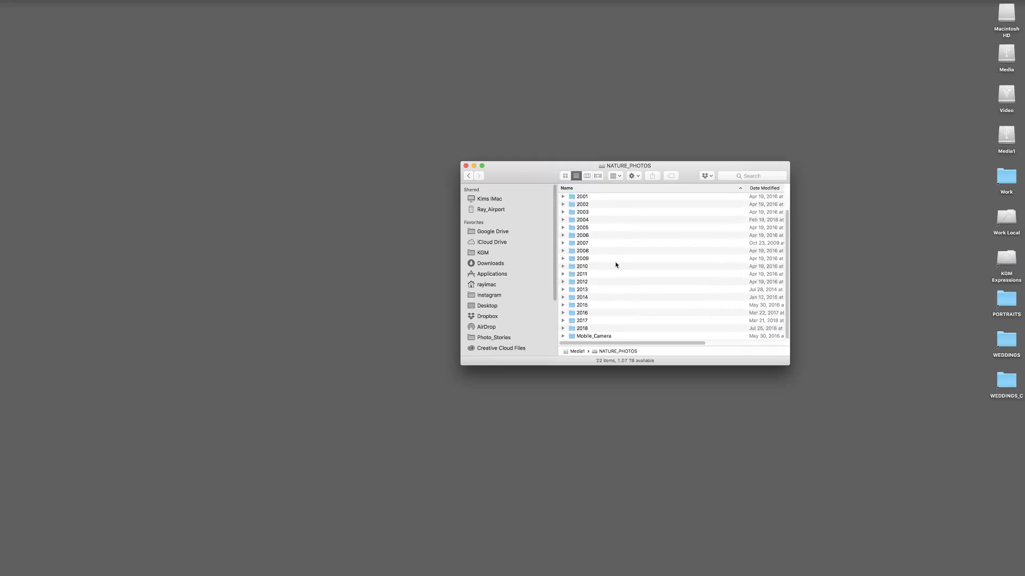
# - Examine the PORTRAITS and WEDDINGS folders inside Media1's Work folder, and return to the drive list
pyautogui.press('super+Up')
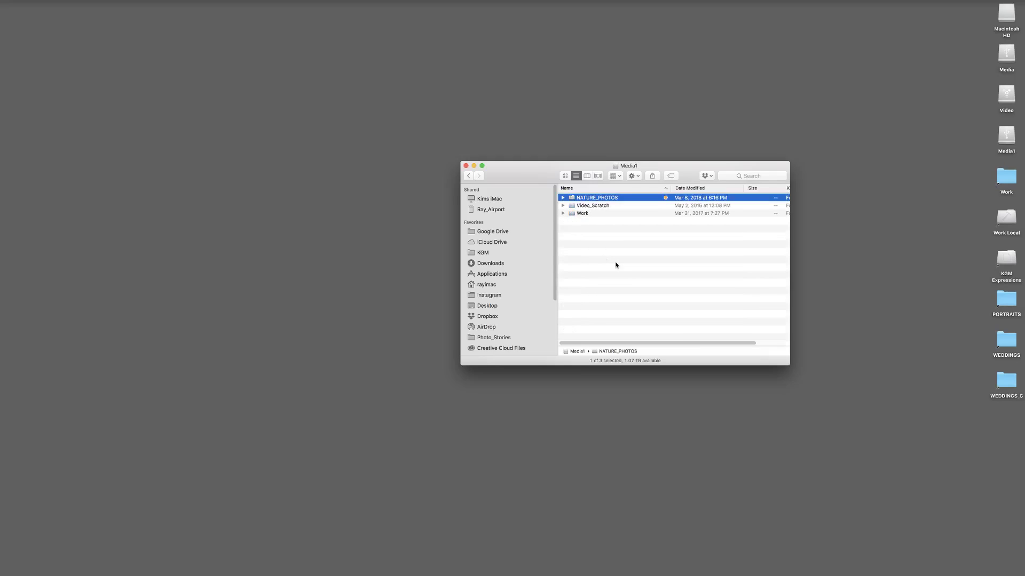
pyautogui.press('Down')
pyautogui.press('Down')
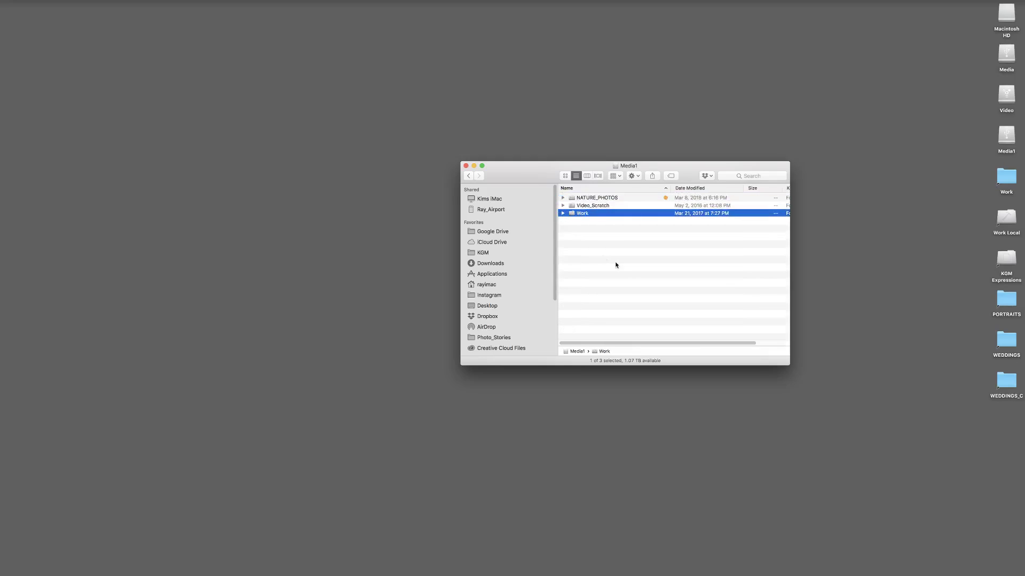
pyautogui.press('super+Down')
pyautogui.press('Down')
pyautogui.press('Down')
pyautogui.press('super+Up')
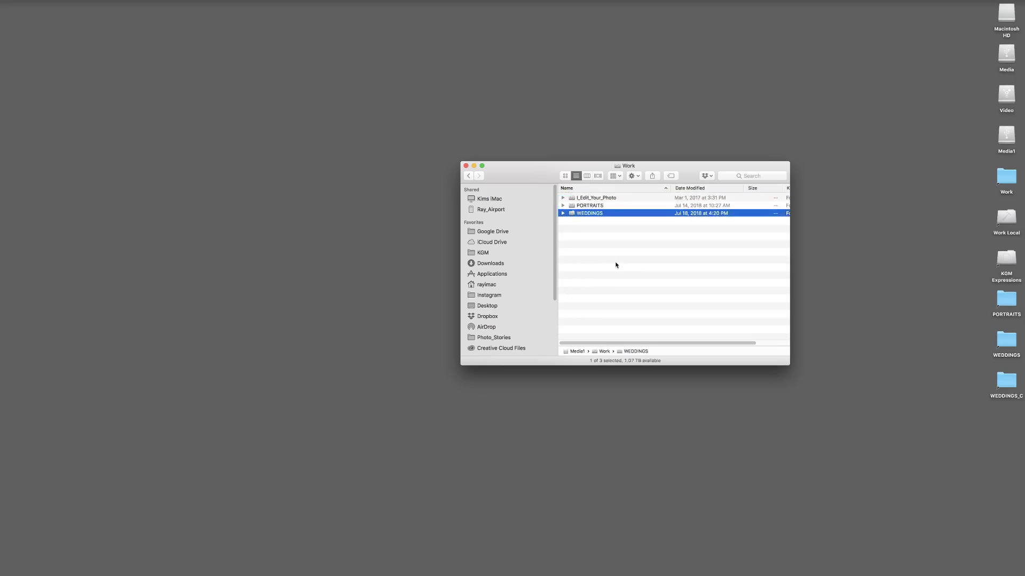
pyautogui.press('super+Up')
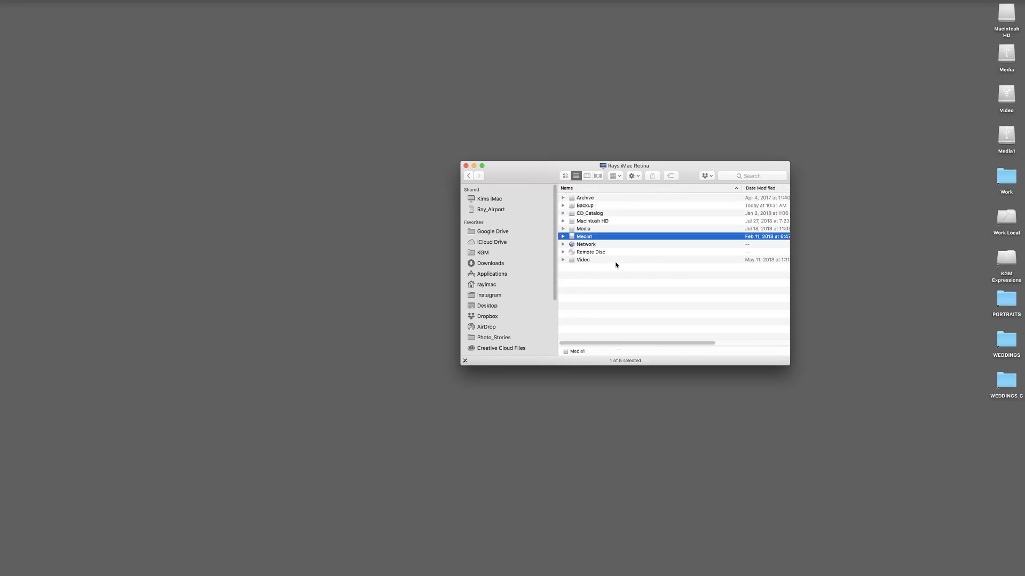
# - Open the Video drive and go through Raw_Clips and 2018 to the movie files in 2018_07_29_Longport_Skimmers_Terns
pyautogui.click(597, 261)
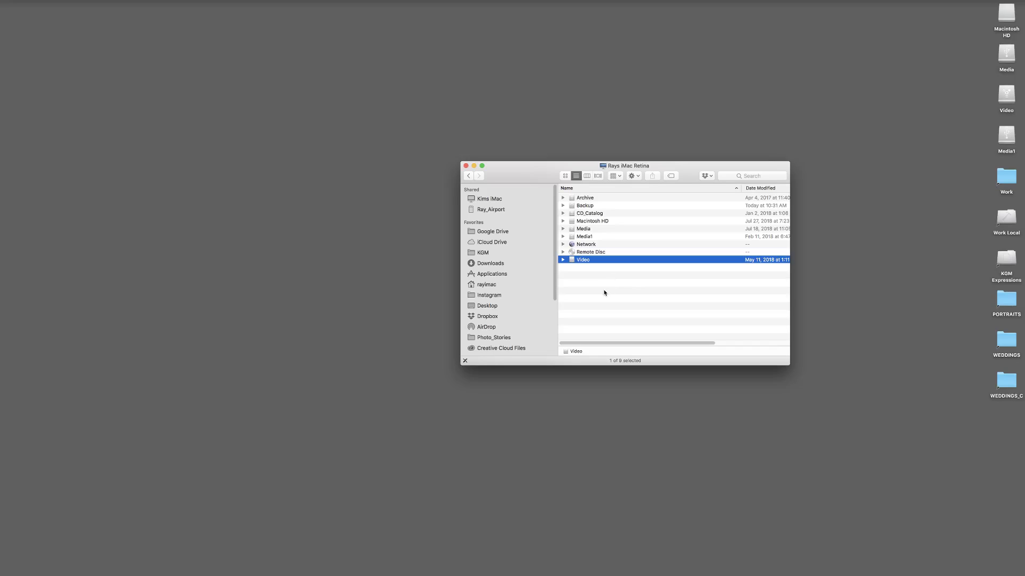
pyautogui.doubleClick(596, 260)
pyautogui.click(597, 263)
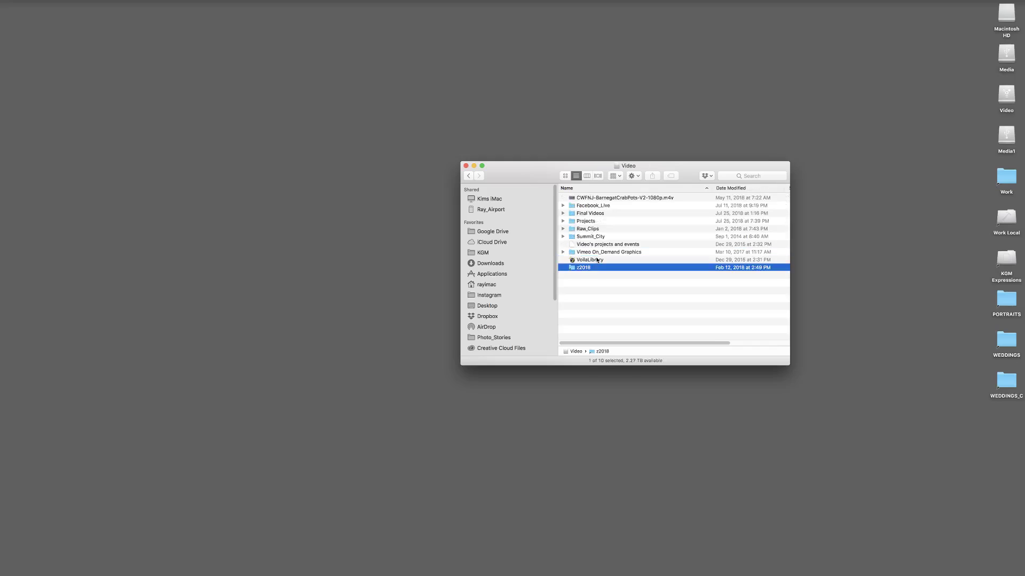
pyautogui.doubleClick(597, 263)
pyautogui.press('Up')
pyautogui.press('super+Down')
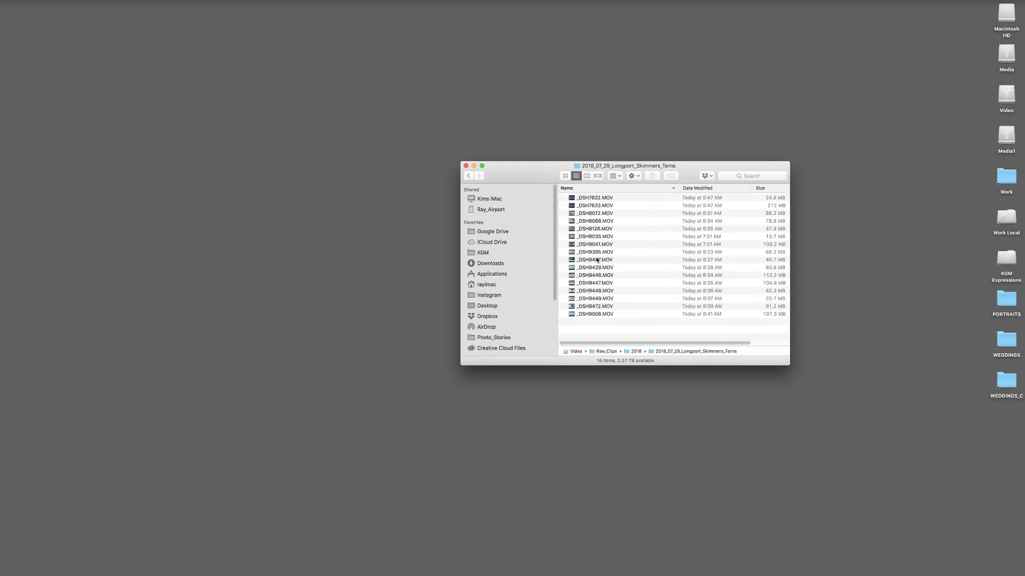
pyautogui.press('Down')
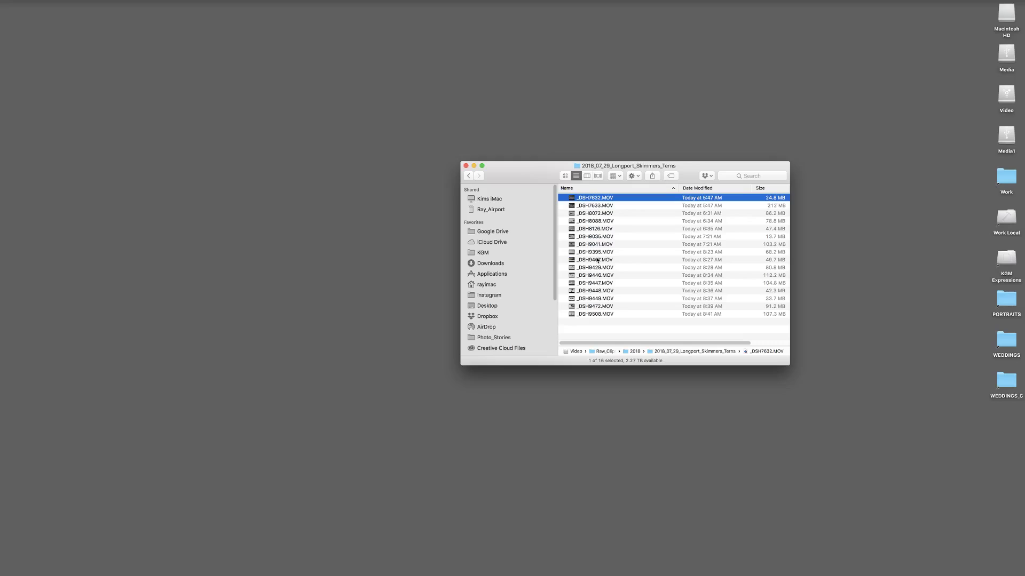
# - Go back up through Raw_Clips to the Video drive's top level and close the Finder window
pyautogui.press('super+Up')
pyautogui.press('super+Up')
pyautogui.click(613, 289)
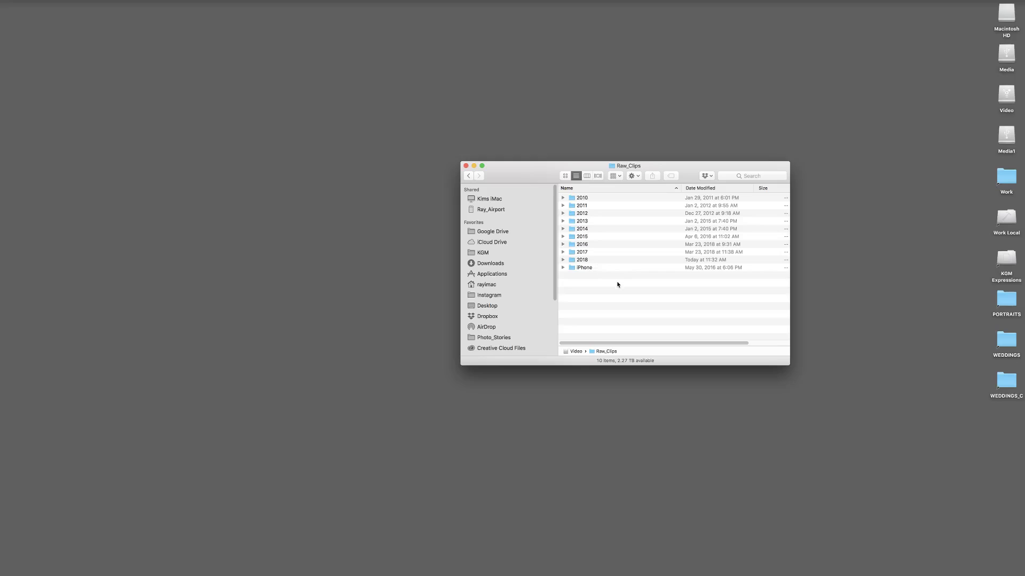
pyautogui.press('super+Up')
pyautogui.click(632, 311)
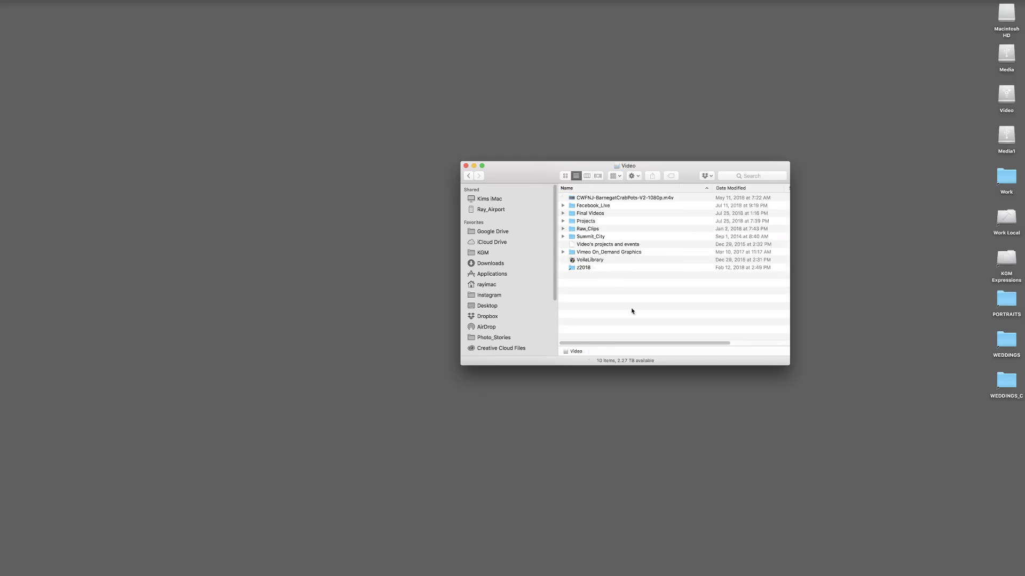
pyautogui.press('super+w')
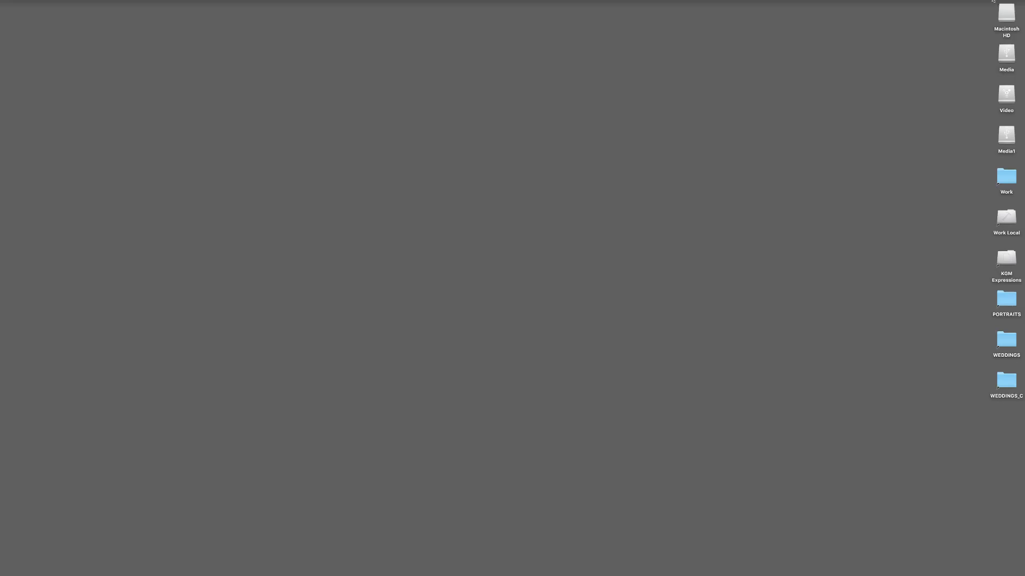
# - View the Backblaze backup options and dismiss them
pyautogui.click(993, 1)
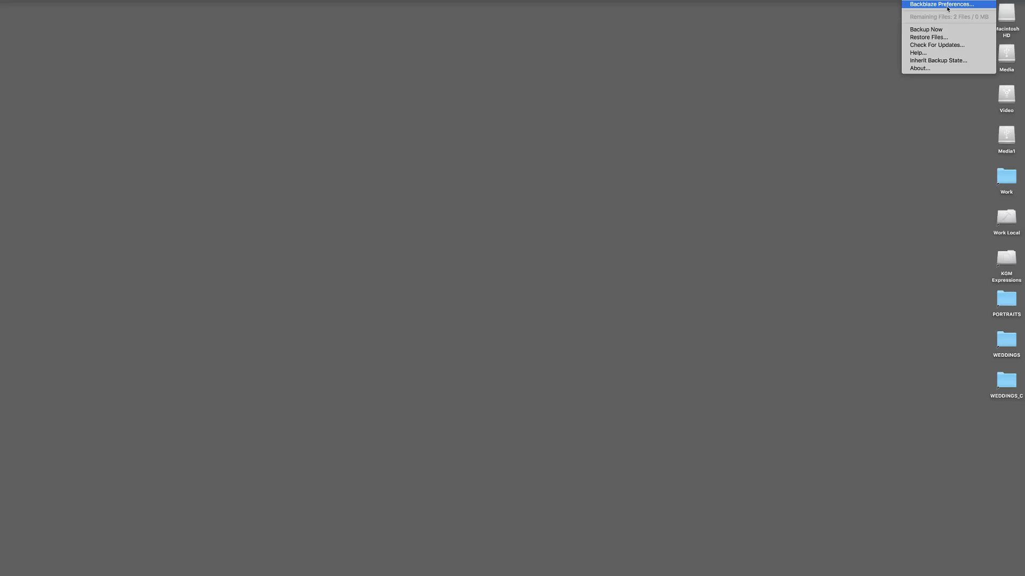
pyautogui.click(855, 130)
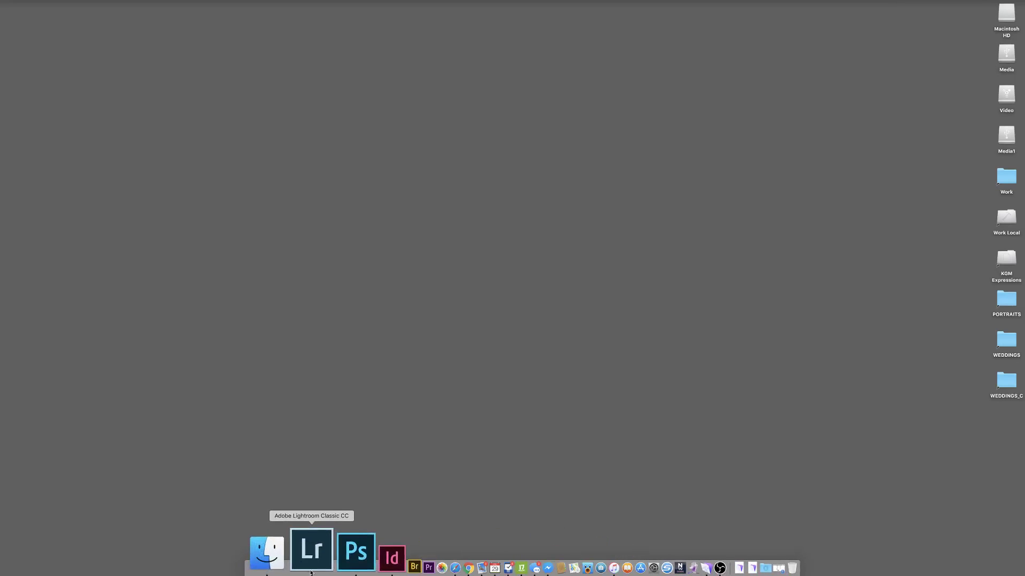
# - Switch to Lightroom Classic, reveal the side panels and open the 01 - Location collection
pyautogui.click(311, 551)
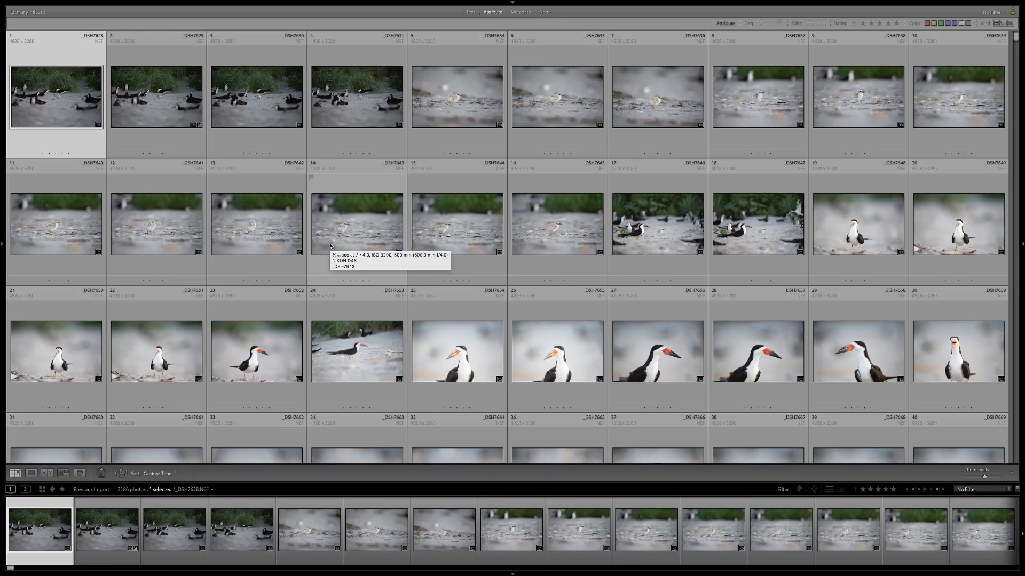
pyautogui.click(341, 230)
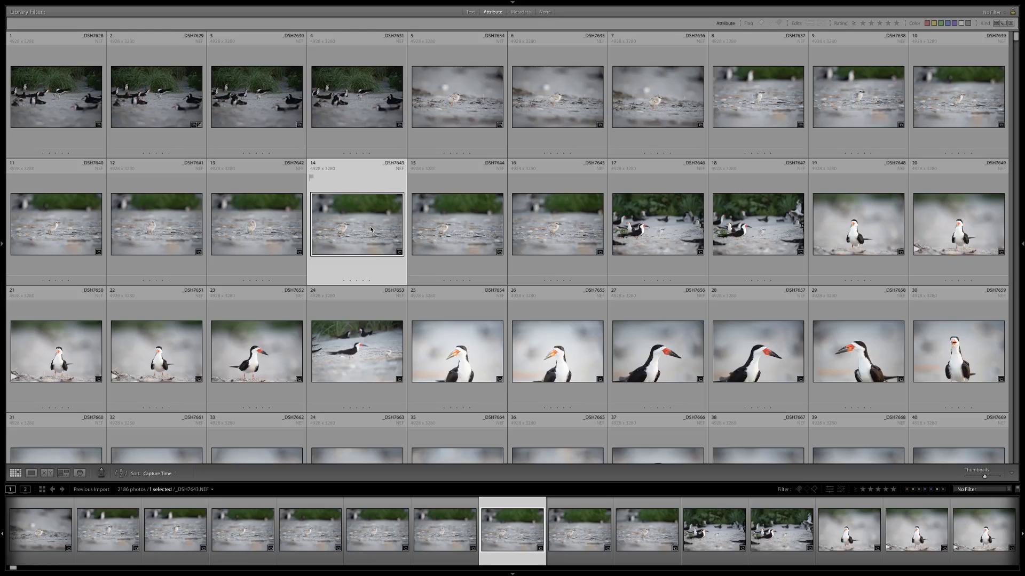
pyautogui.click(70, 102)
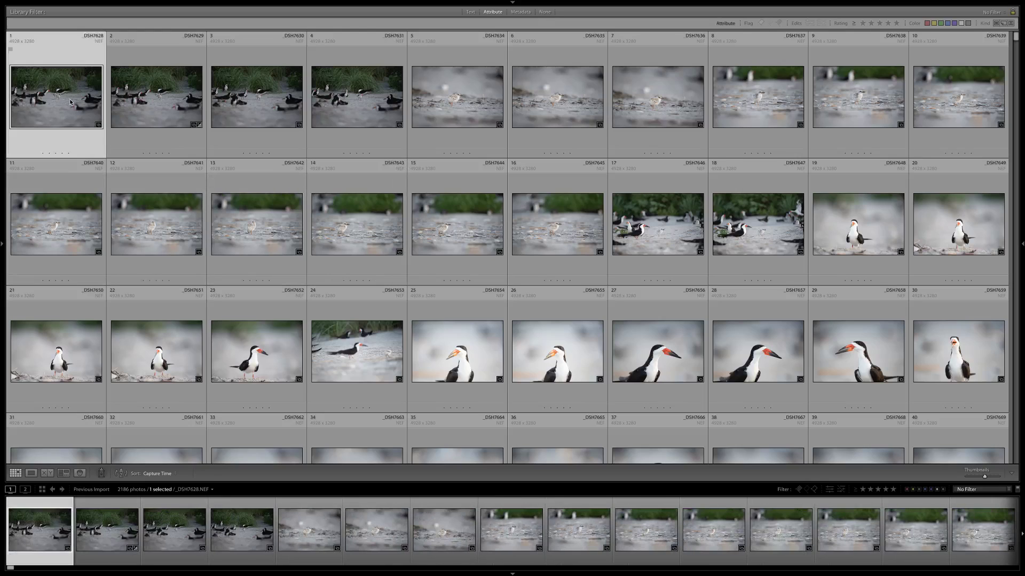
pyautogui.press('Tab')
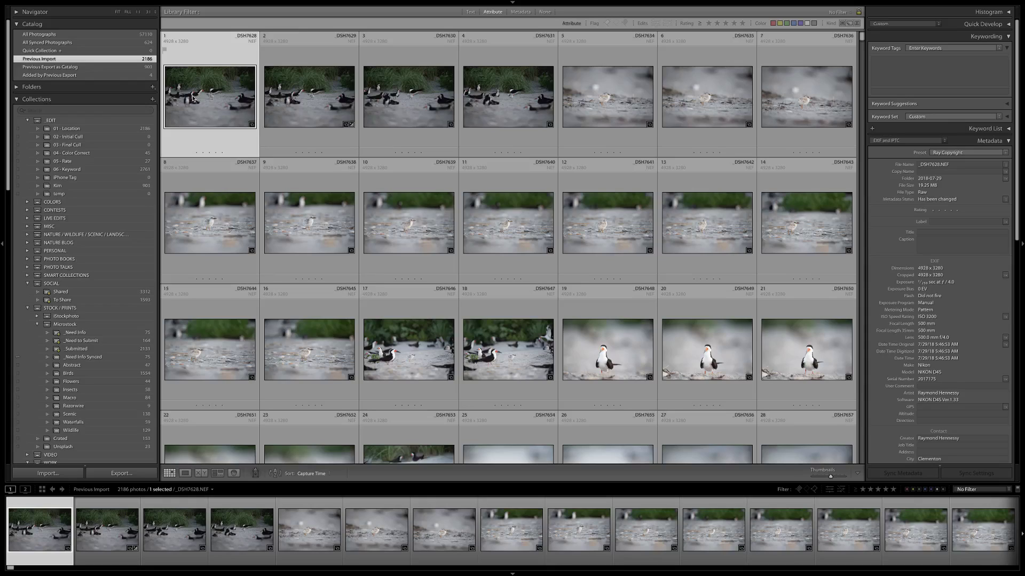
pyautogui.click(84, 128)
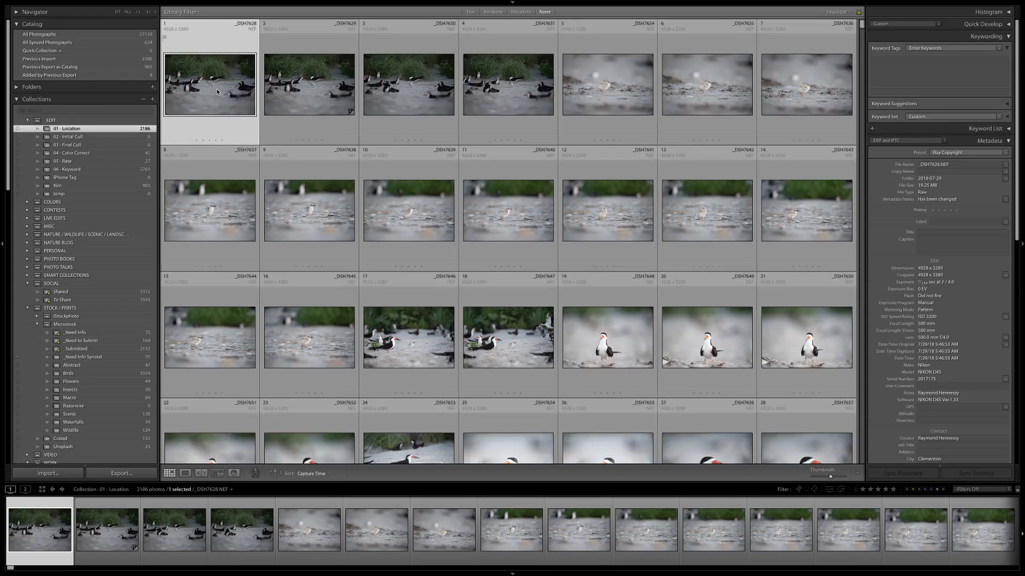
# - Select all photos in the 01 - Location collection and switch to the Map module
pyautogui.hotkey('ctrl', 'a')
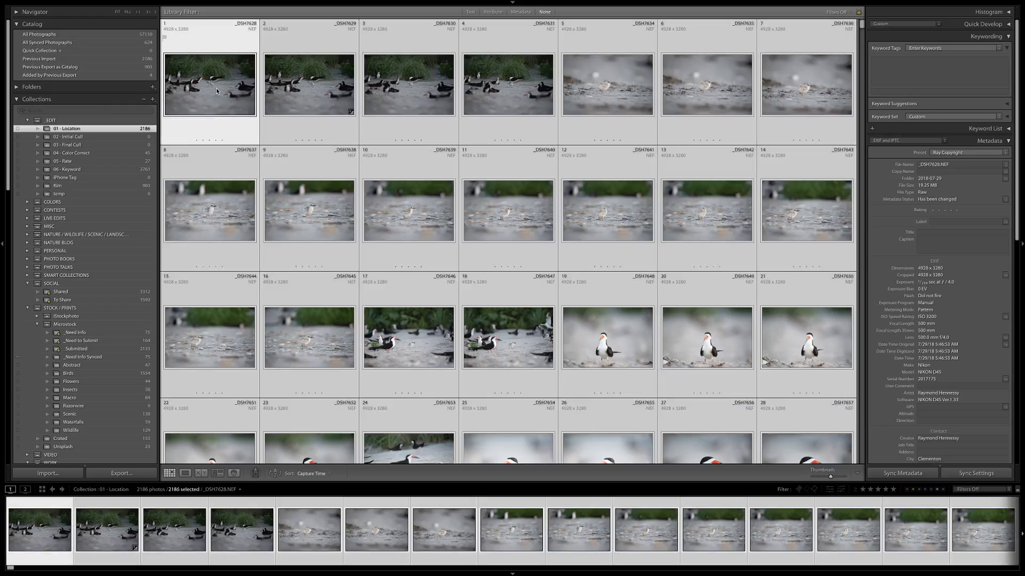
pyautogui.press('alt')
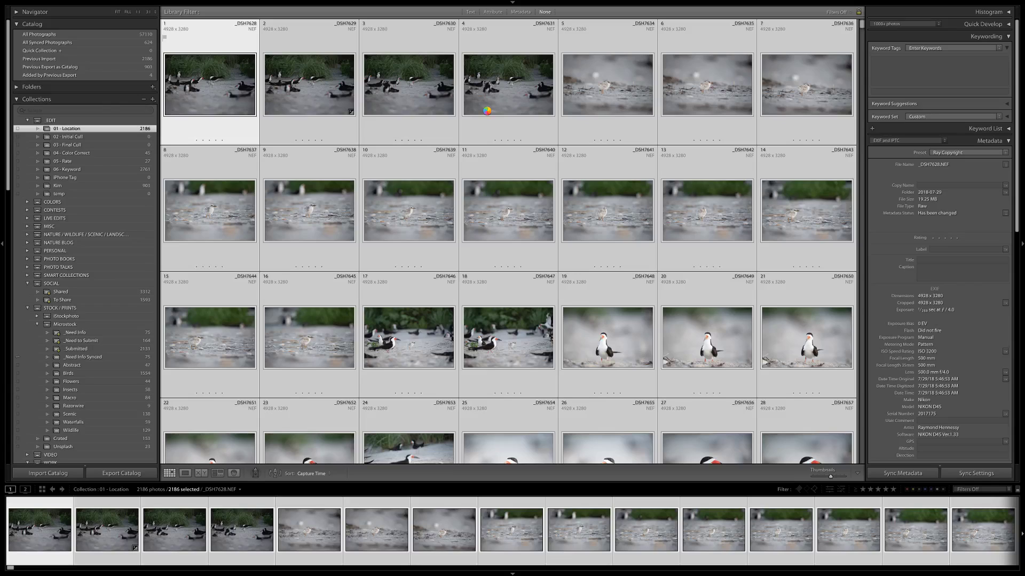
pyautogui.hotkey('ctrl', 'alt', '3')
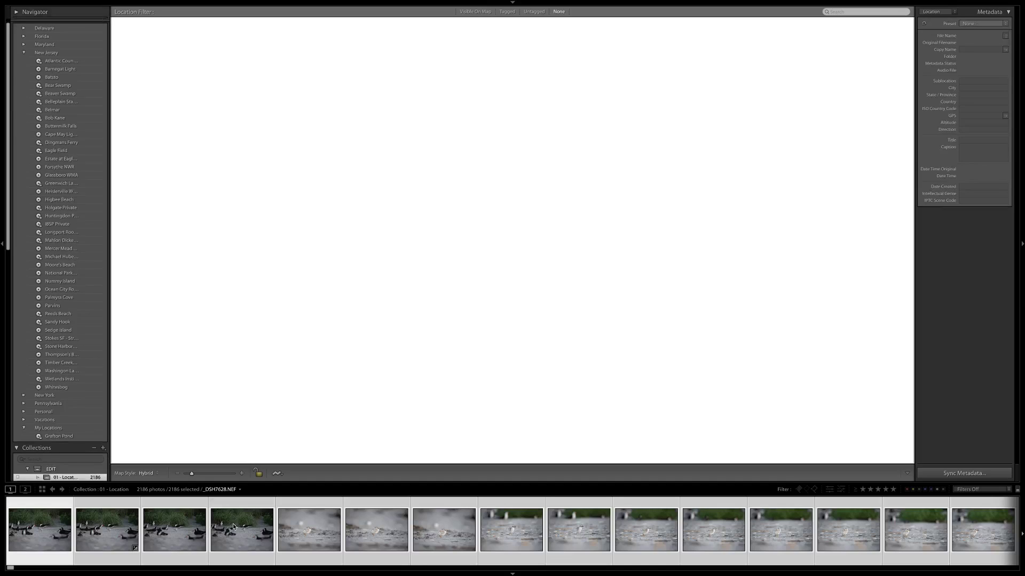
# - Try geotagging the first four photos near Belleplain State Forest on the map, undo it, and return to the Library grid
pyautogui.click(235, 531)
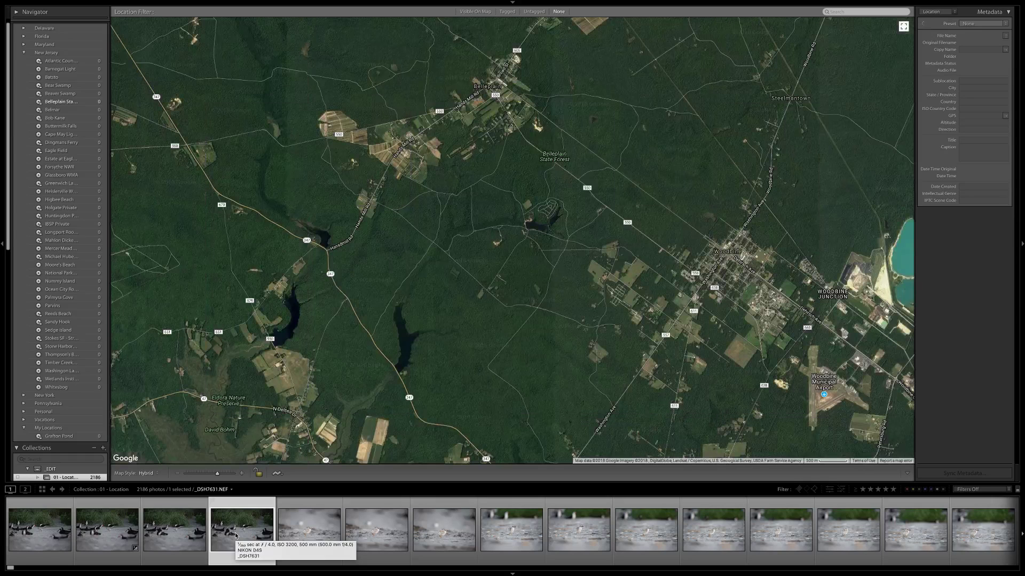
pyautogui.keyDown('shift'); pyautogui.click(49, 528); pyautogui.keyUp('shift')
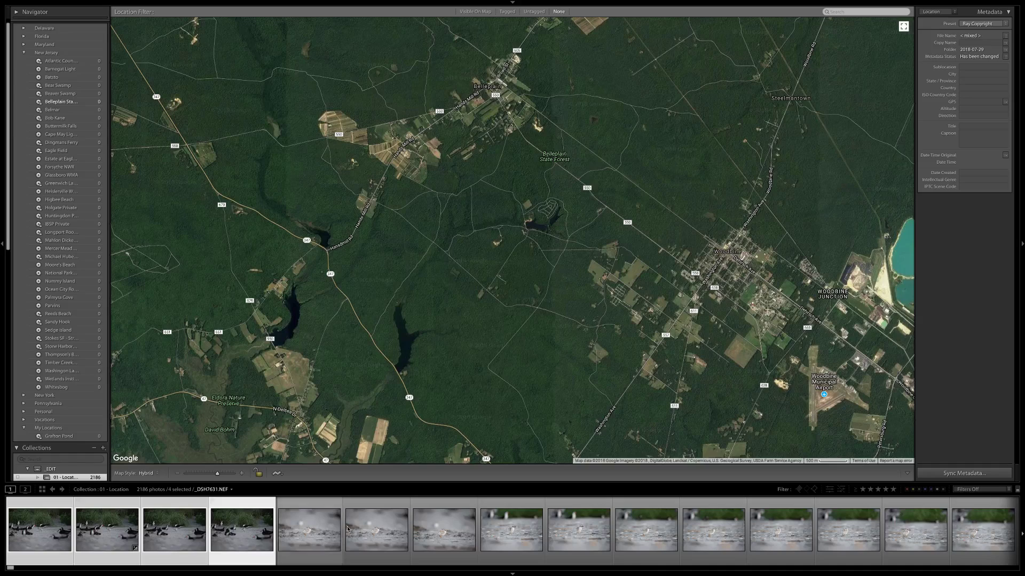
pyautogui.moveTo(257, 531); pyautogui.dragTo(502, 210)
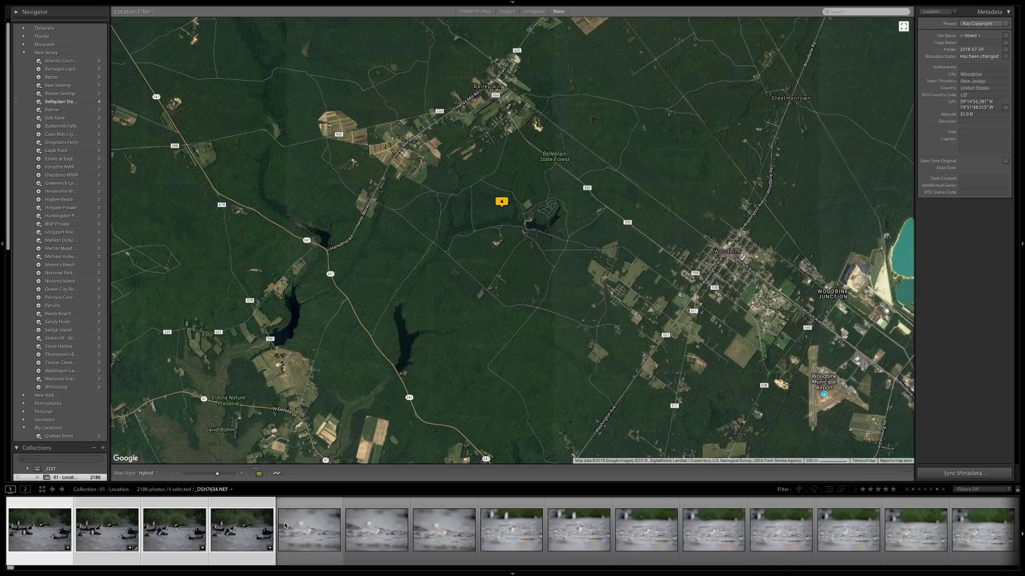
pyautogui.hotkey('ctrl', 'z')
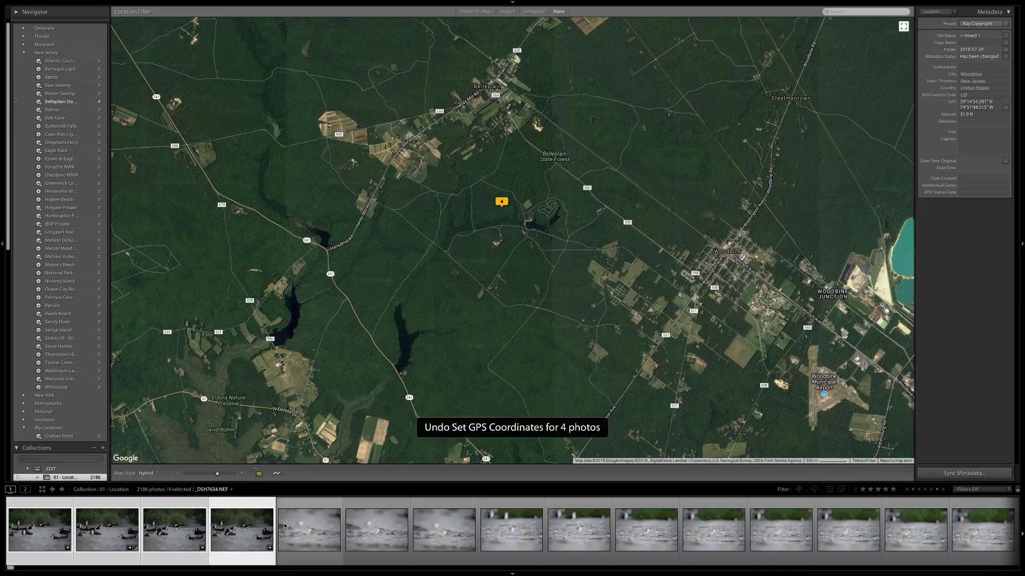
pyautogui.press('g')
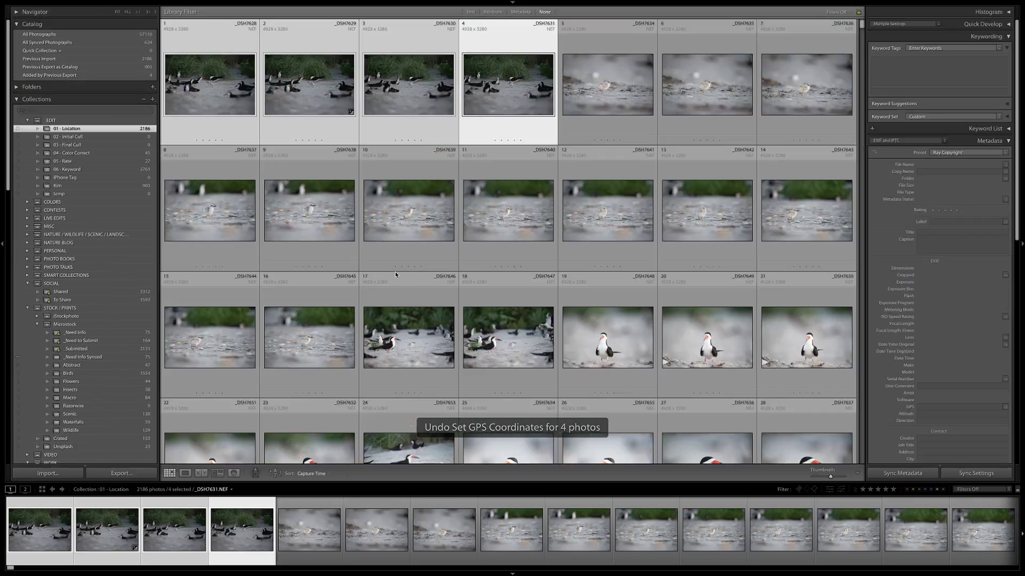
# - Add all photos from 01 - Location to the 02 - Initial Cull collection and reduce the selection to the first photo
pyautogui.click(308, 212)
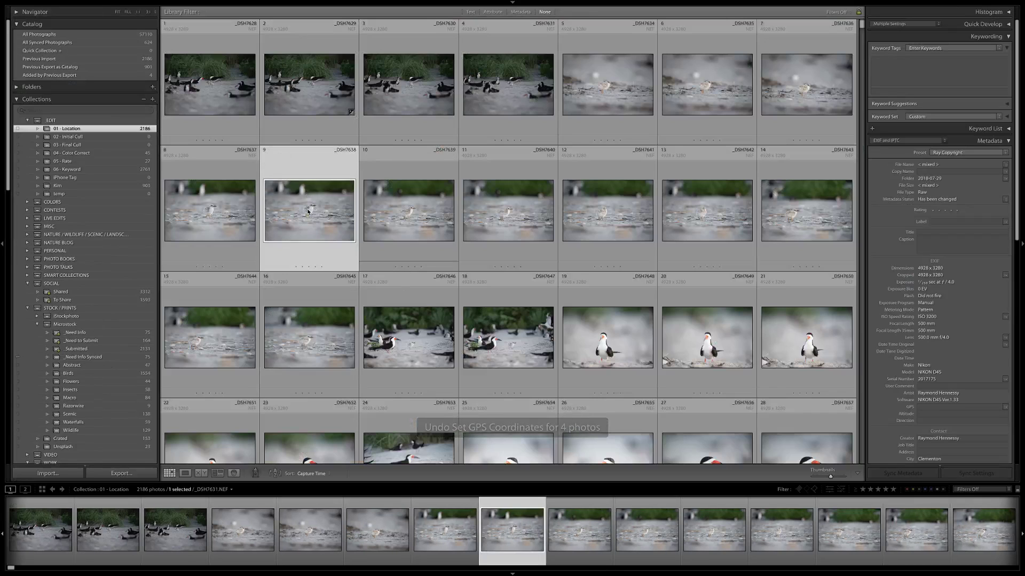
pyautogui.click(206, 88)
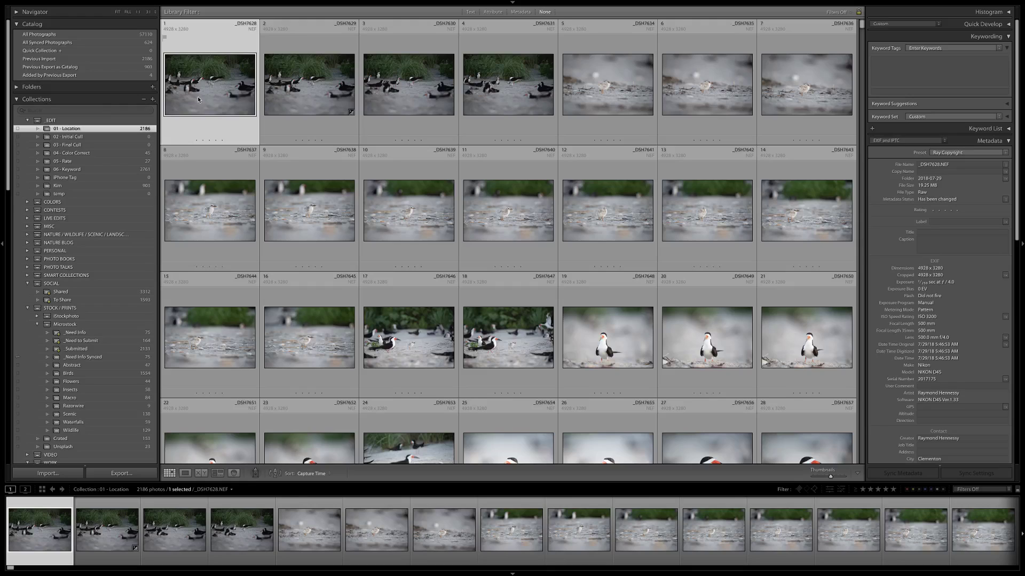
pyautogui.hotkey('ctrl', 'a')
pyautogui.moveTo(213, 92); pyautogui.dragTo(101, 138)
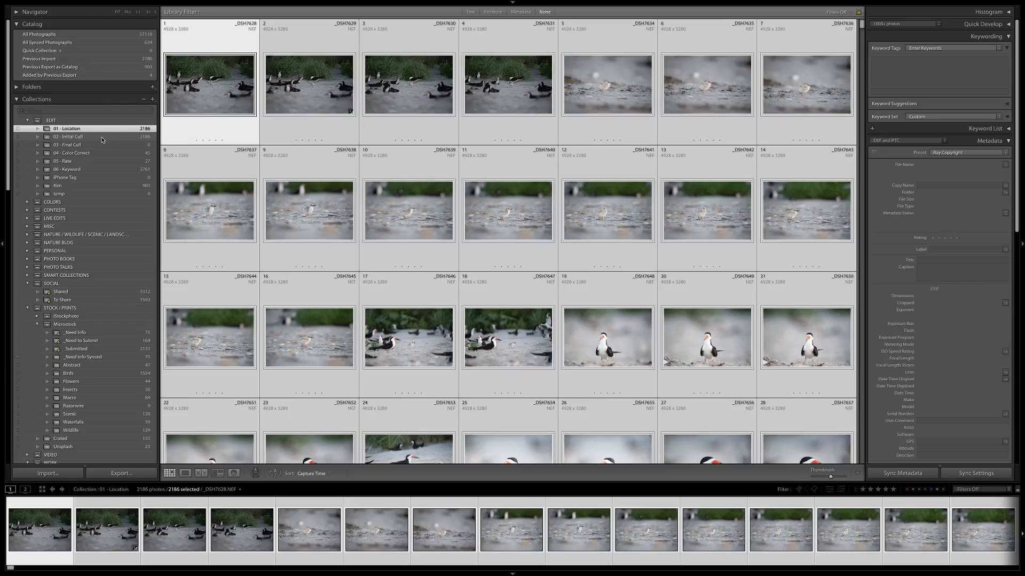
pyautogui.click(223, 82)
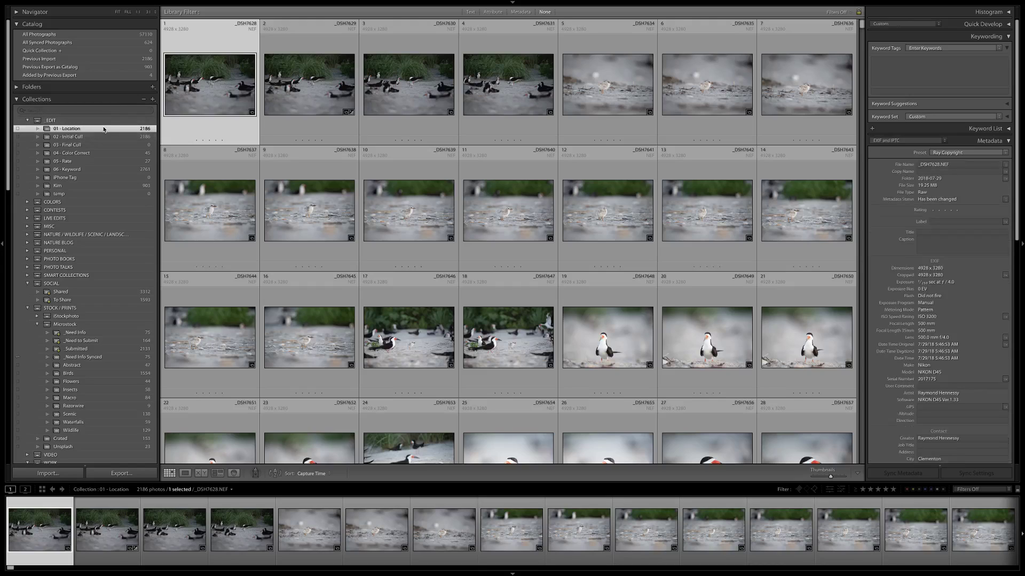
# - Review the photos in the 02 - Initial Cull, 04 - Color Correct and 05 - Rate collections
pyautogui.click(93, 137)
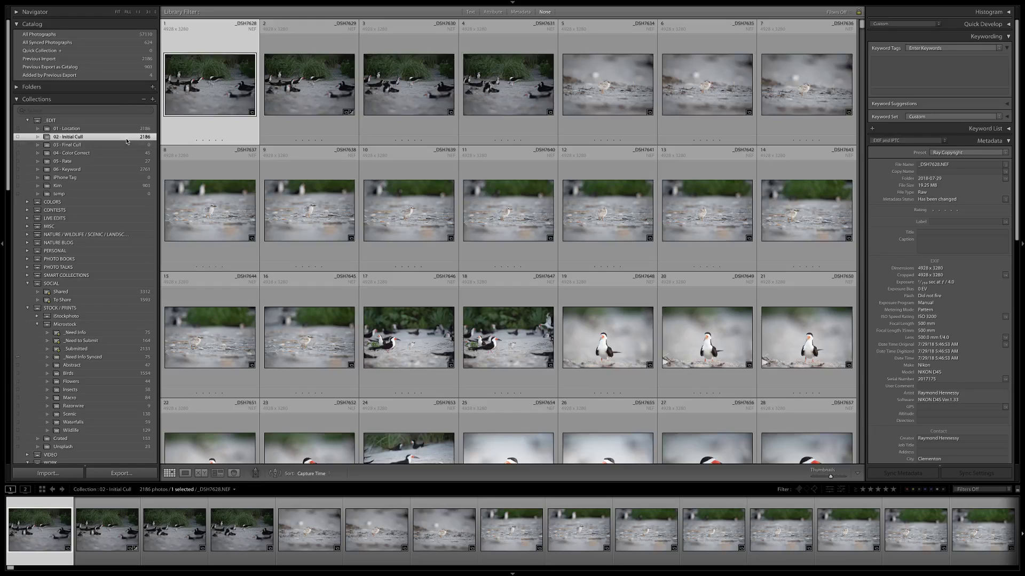
pyautogui.click(117, 154)
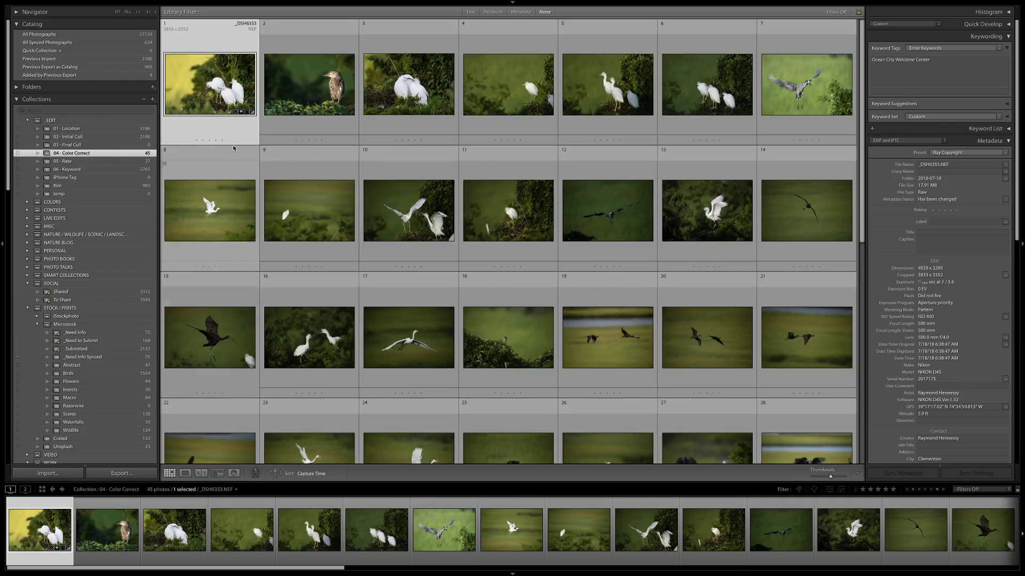
pyautogui.click(125, 162)
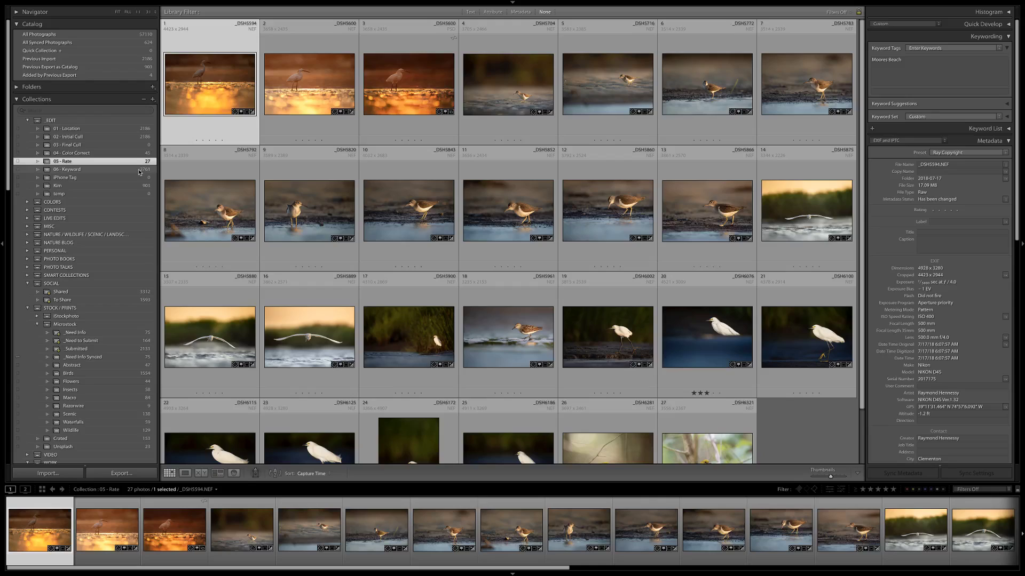
# - Open the first photo of 02 - Initial Cull in Loupe view with all panels hidden and flag it as rejected
pyautogui.click(68, 136)
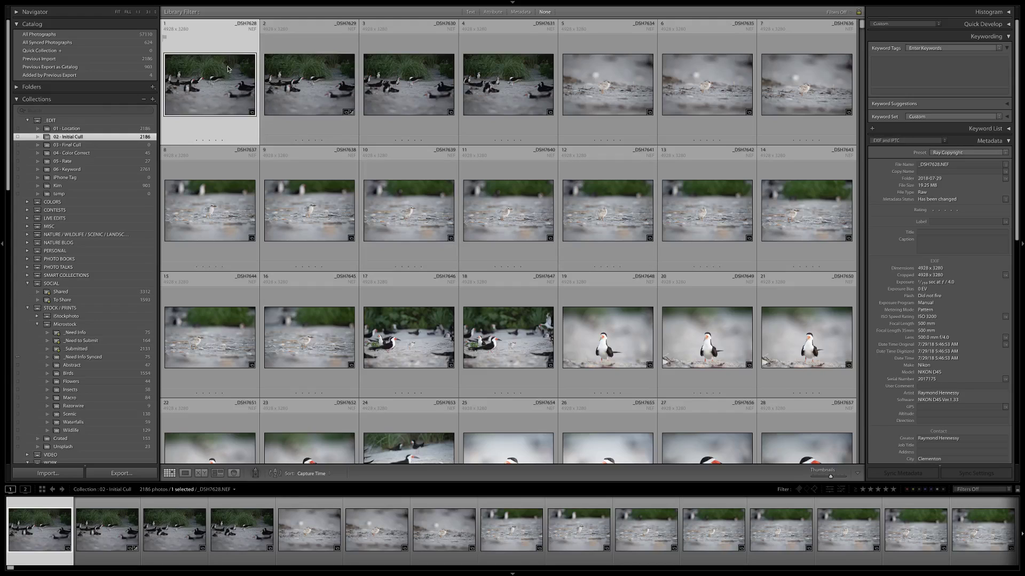
pyautogui.doubleClick(219, 88)
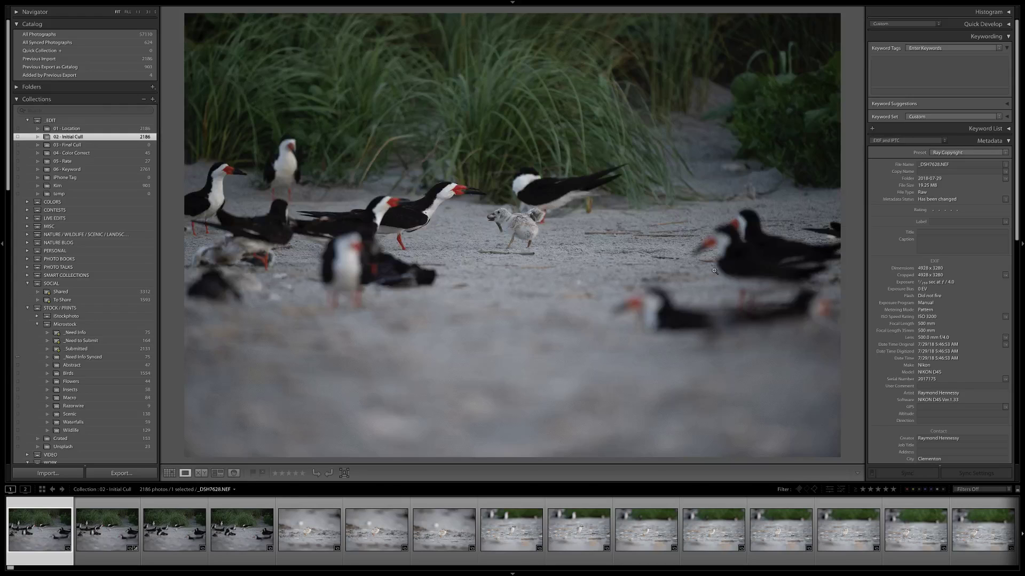
pyautogui.hotkey('shift', 'Tab')
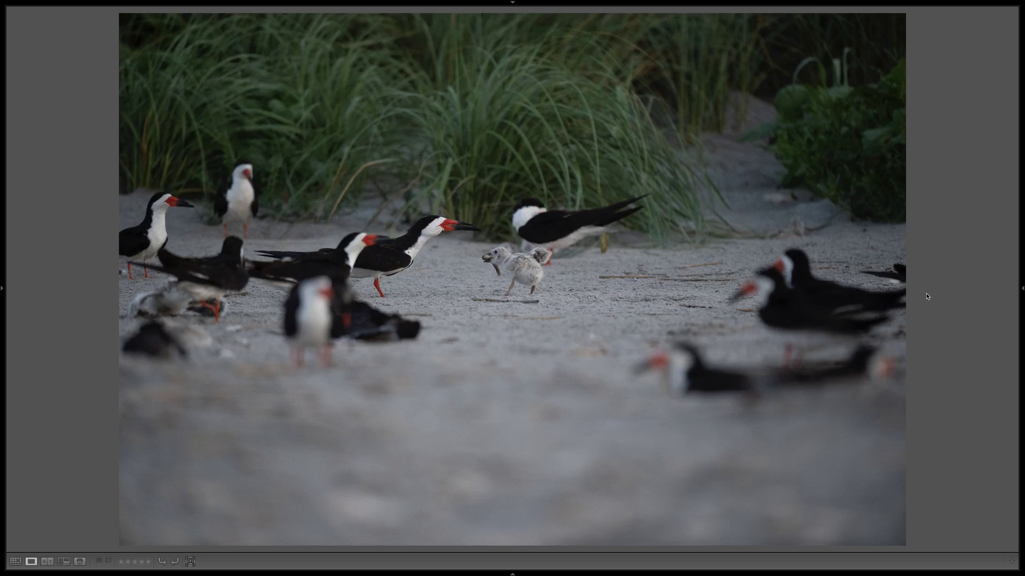
pyautogui.hotkey('shift', 'Tab')
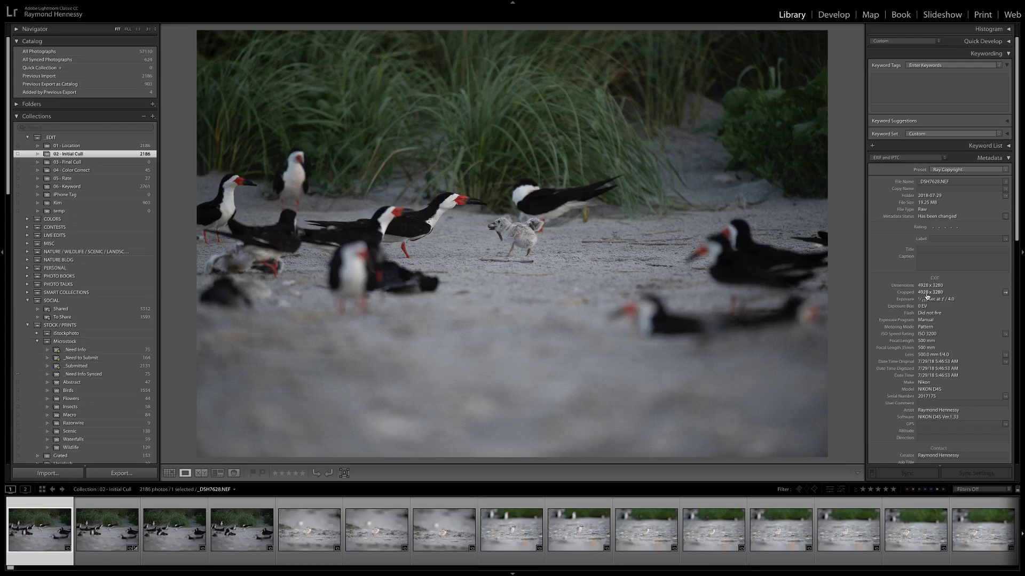
pyautogui.hotkey('shift', 'Tab')
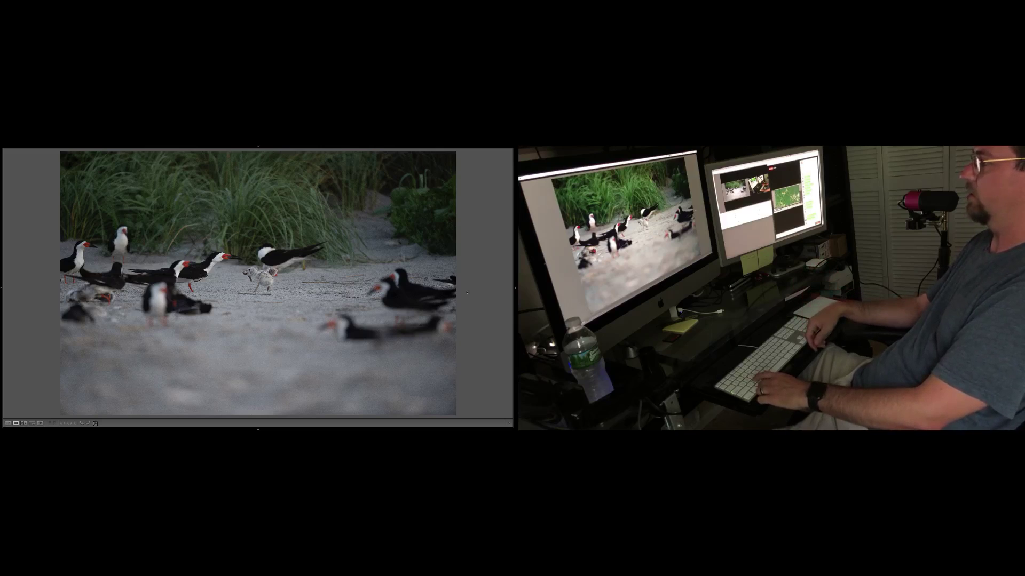
pyautogui.press('x')
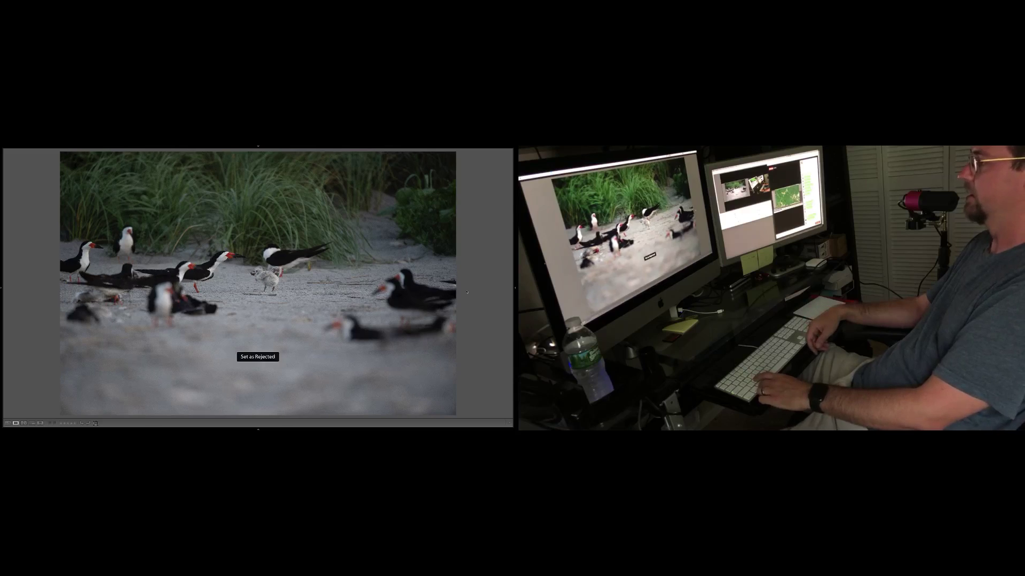
# - Flag the wide skimmer colony shots and the first chick close-ups on the sand as rejected
pyautogui.press('x')
pyautogui.press('x')
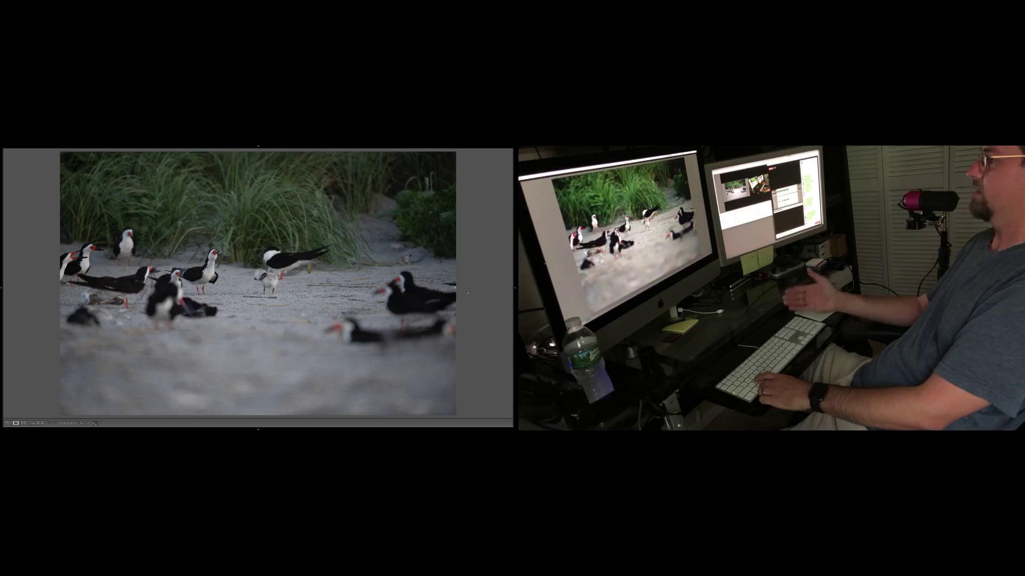
pyautogui.press('Right')
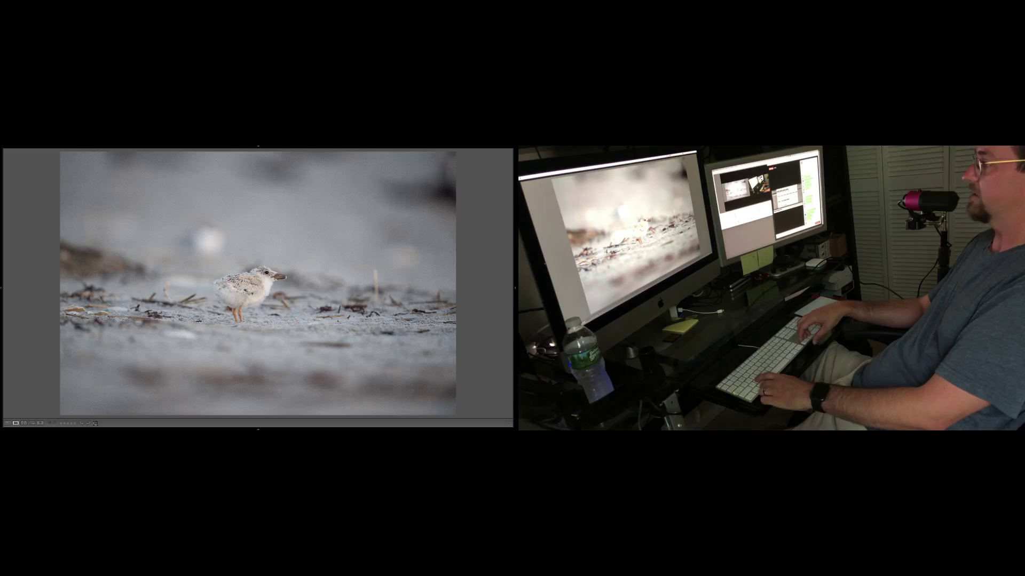
pyautogui.press('x')
pyautogui.press('x')
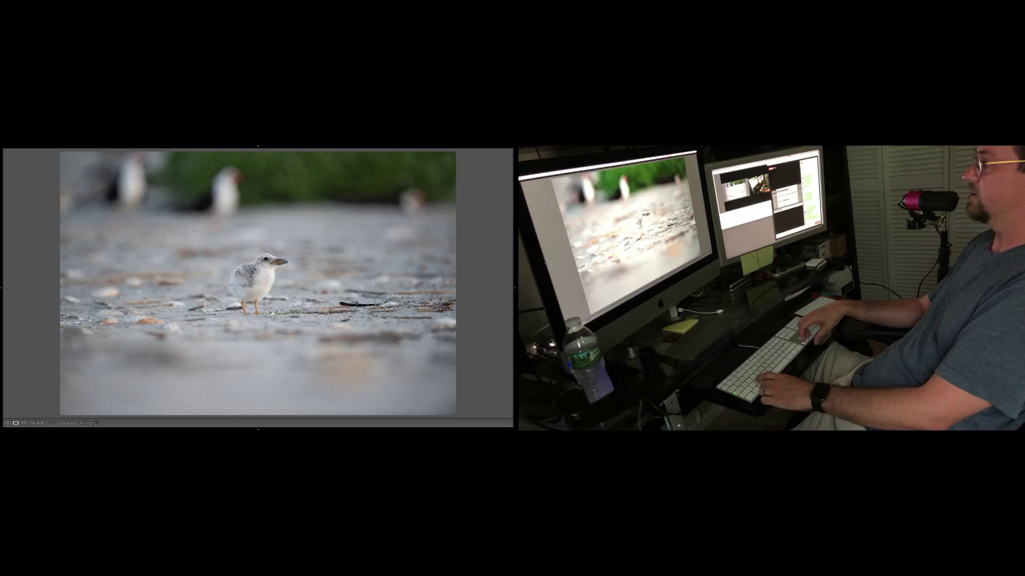
pyautogui.press('x')
pyautogui.press('x')
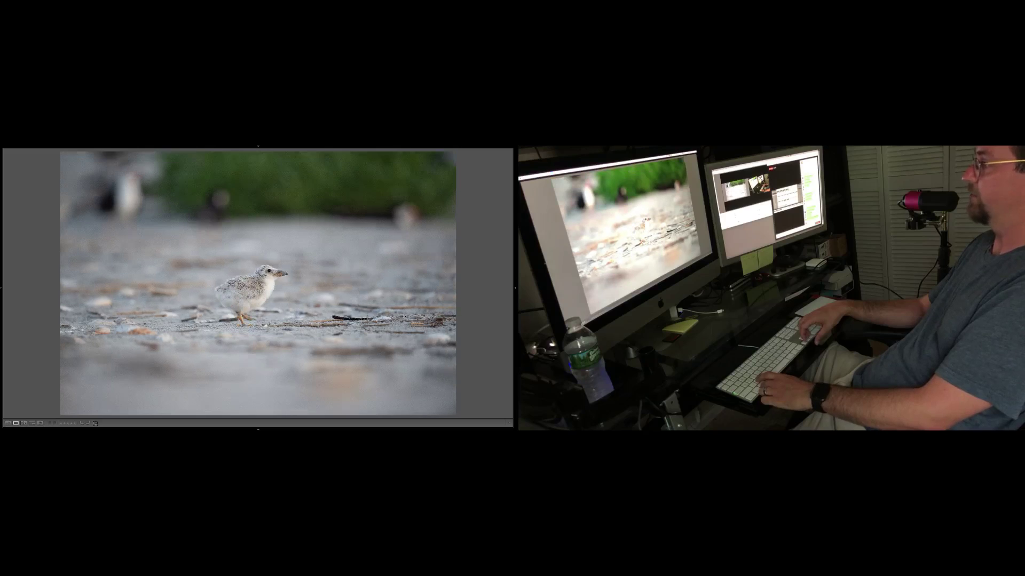
pyautogui.press('x')
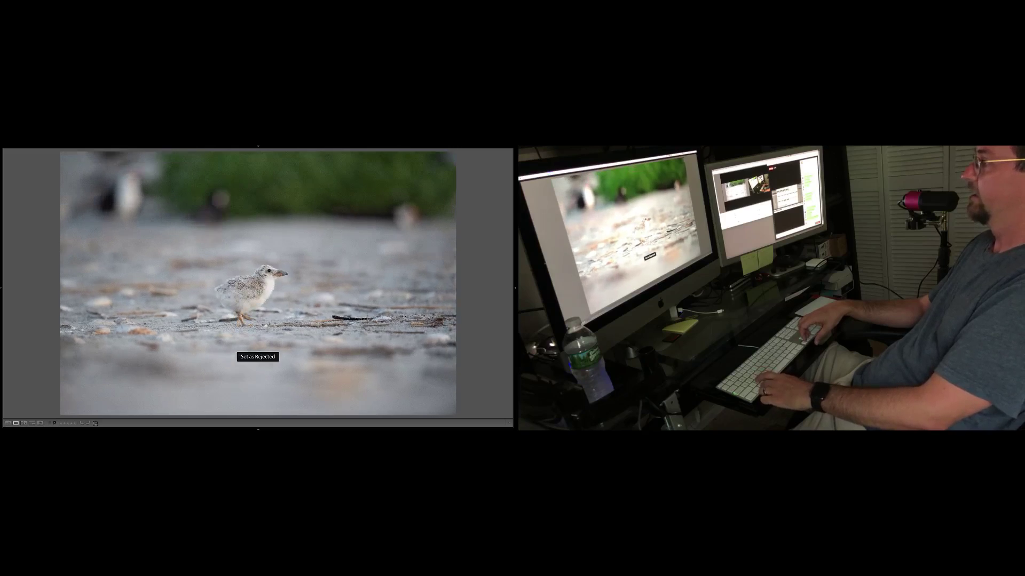
# - Compare the remaining chick photos in front of the green bush and flag them as rejected
pyautogui.press('Right')
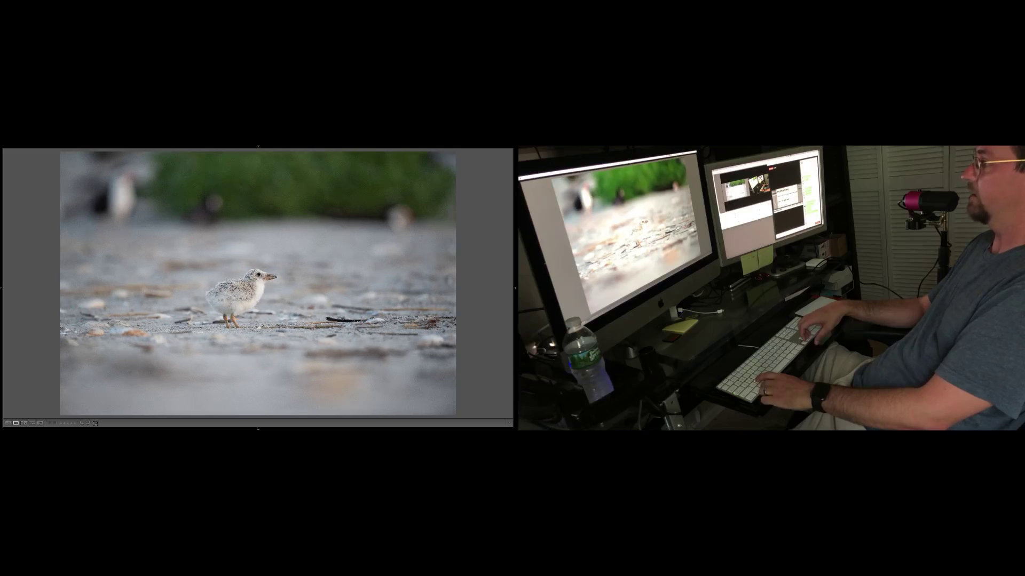
pyautogui.press('Right')
pyautogui.press('Left')
pyautogui.press('x')
pyautogui.press('x')
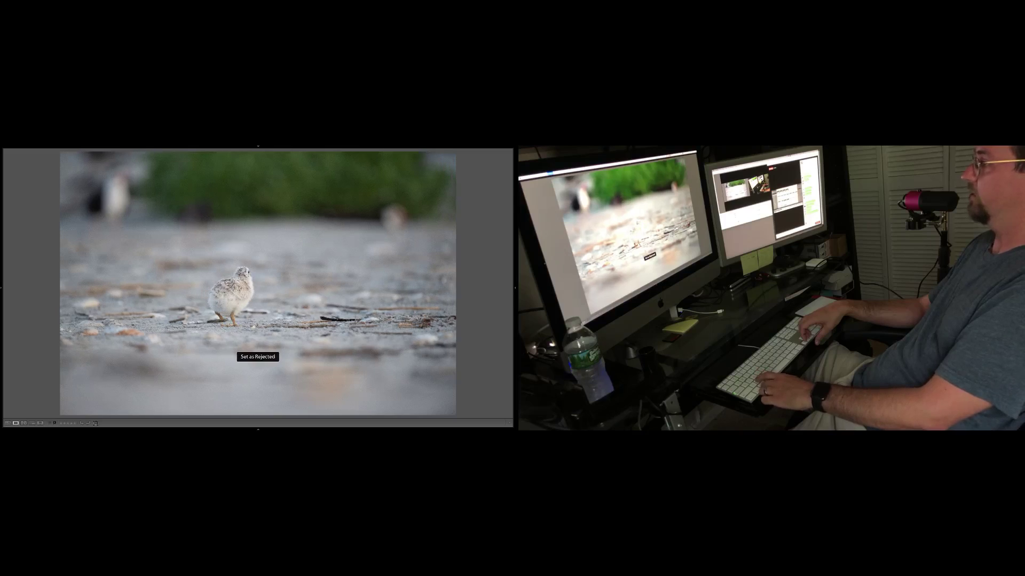
pyautogui.press('x')
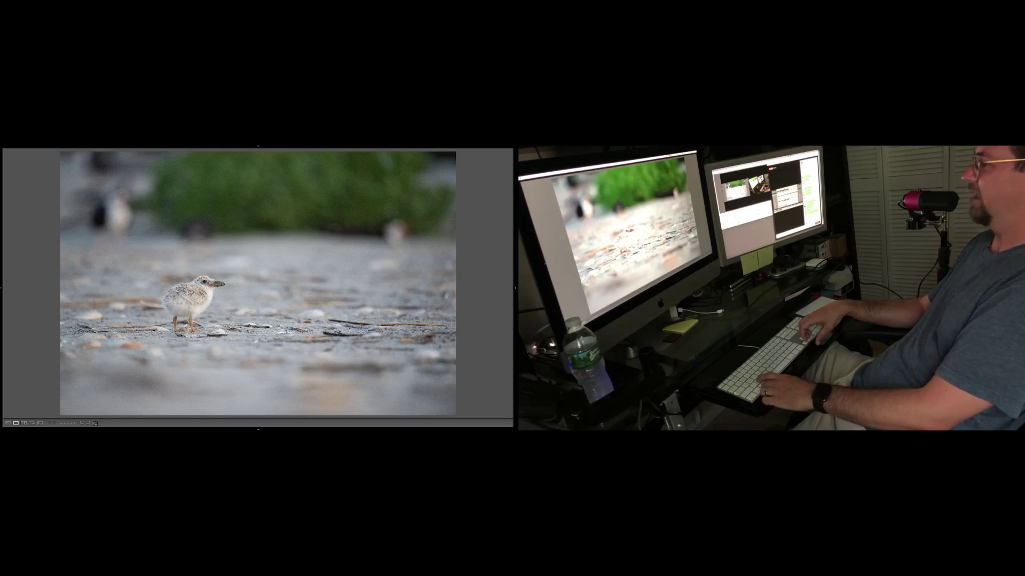
pyautogui.press('x')
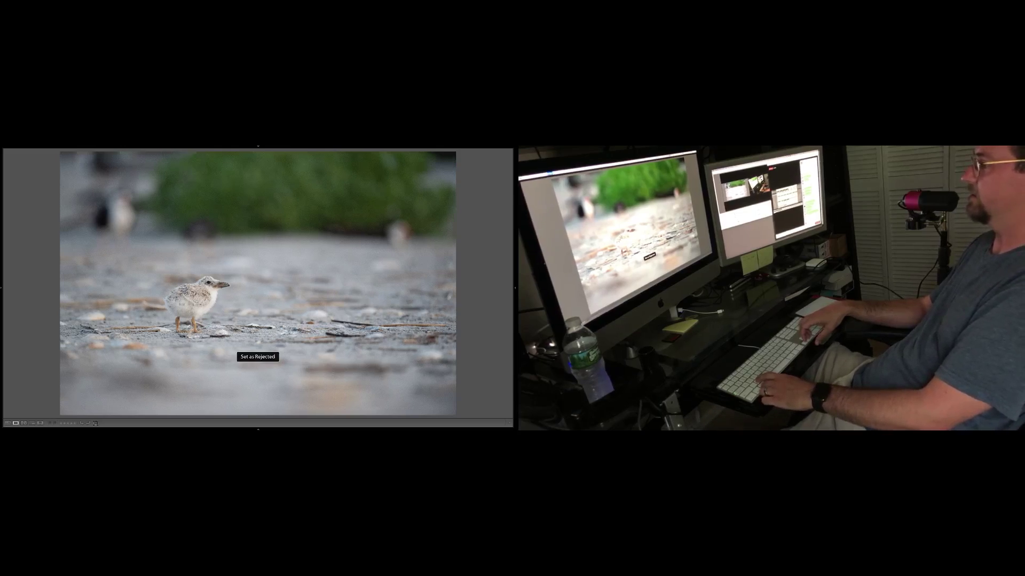
pyautogui.press('x')
pyautogui.press('x')
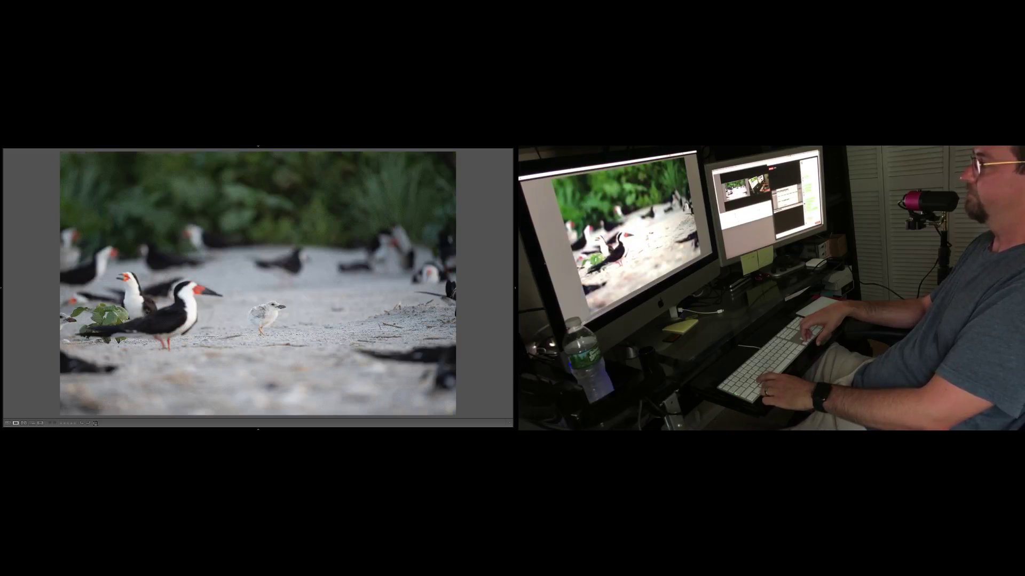
# - Flag the chick-among-adults shot, the standing adult skimmer photos and the first bright left-facing portrait as rejected
pyautogui.press('Right')
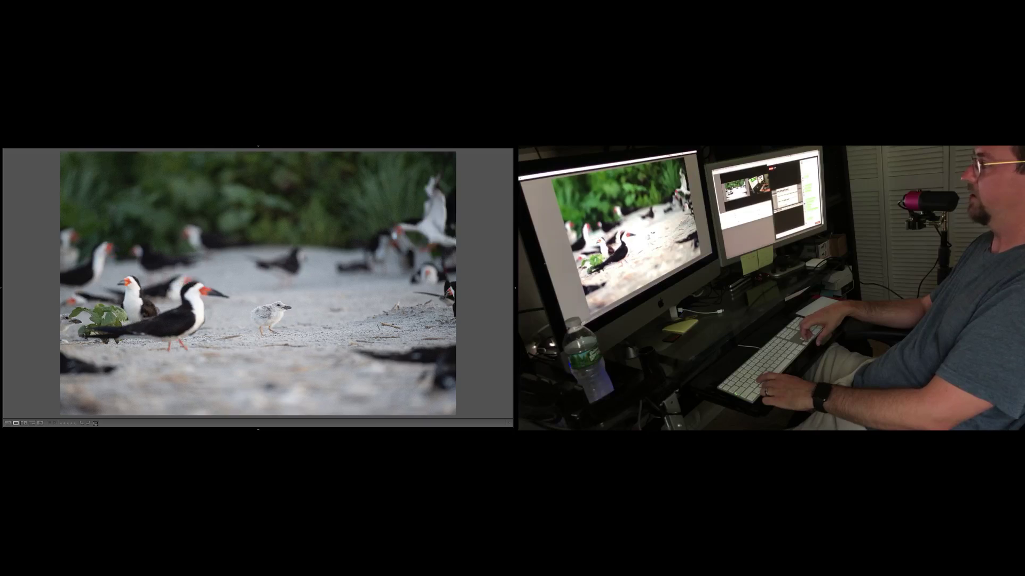
pyautogui.press('x')
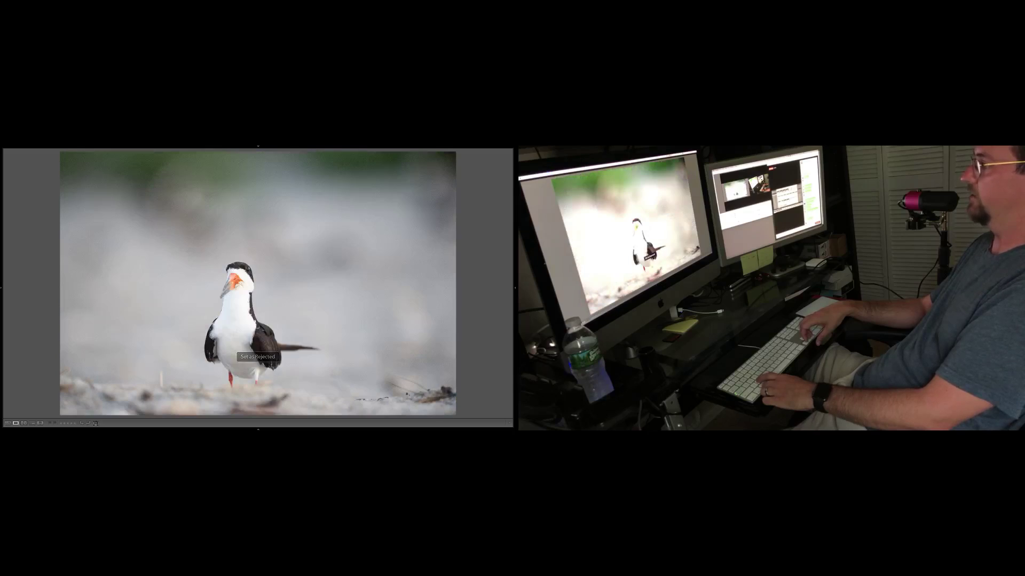
pyautogui.press('x')
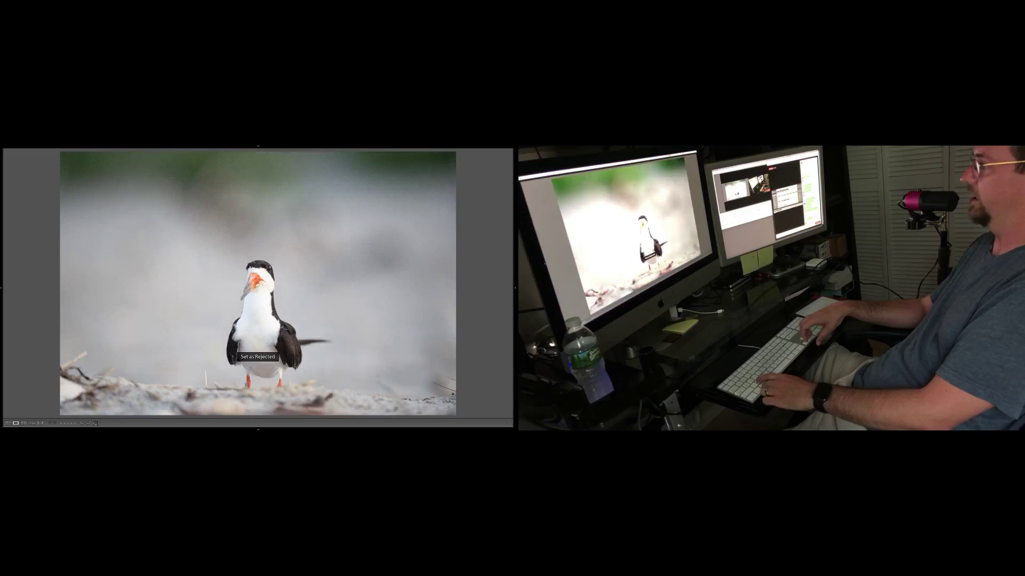
pyautogui.press('x')
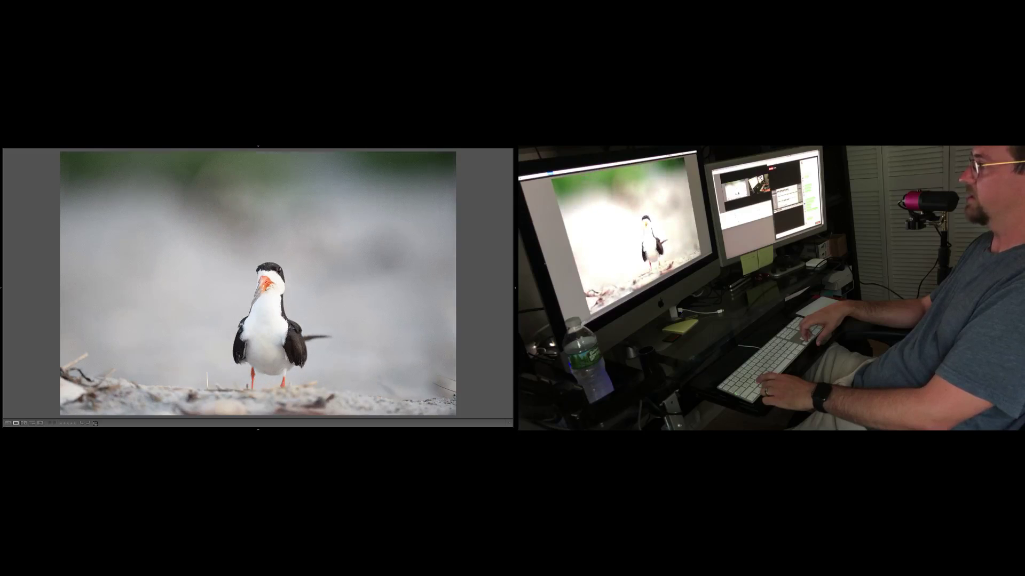
pyautogui.press('x')
pyautogui.press('x')
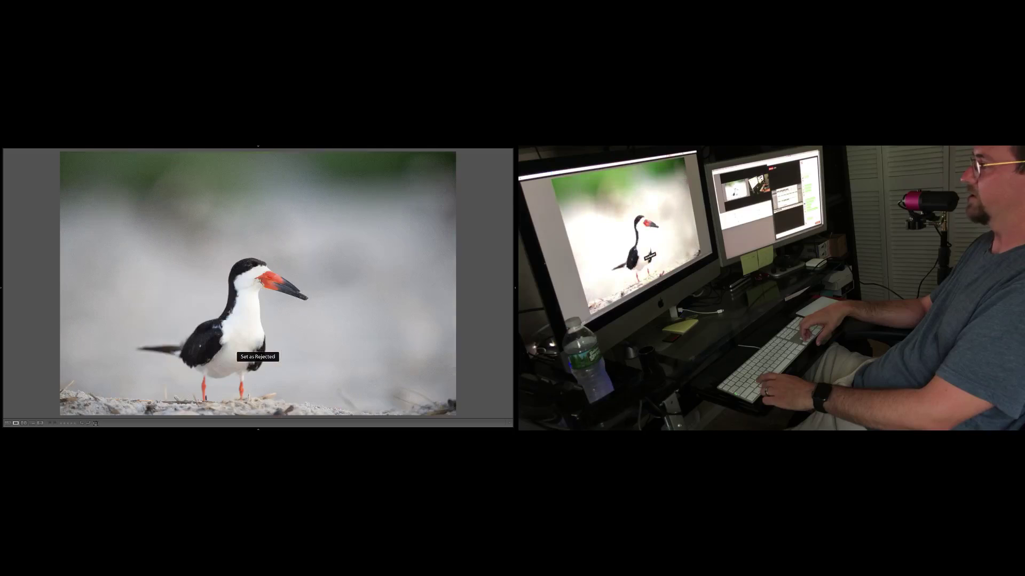
pyautogui.press('x')
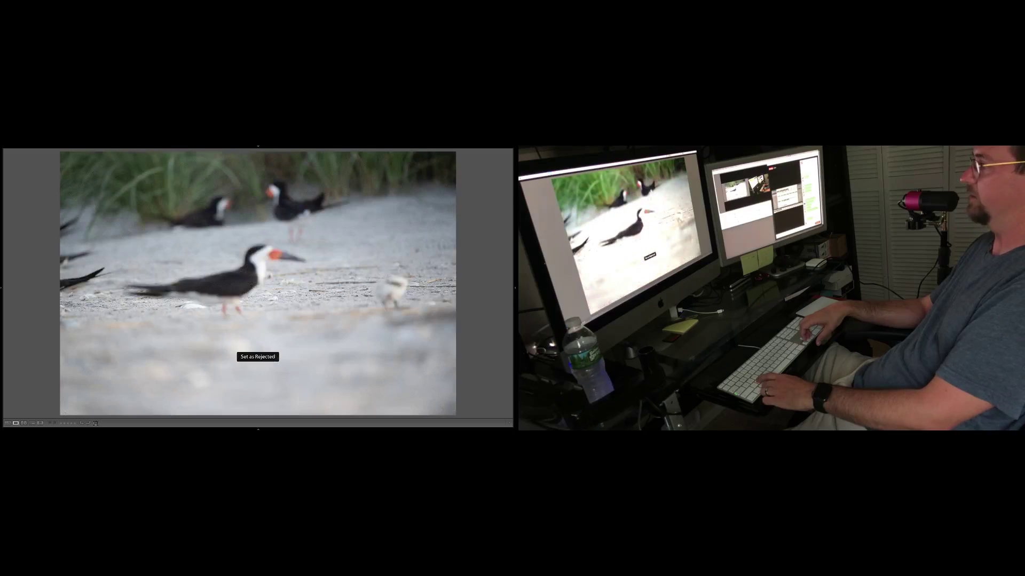
pyautogui.press('x')
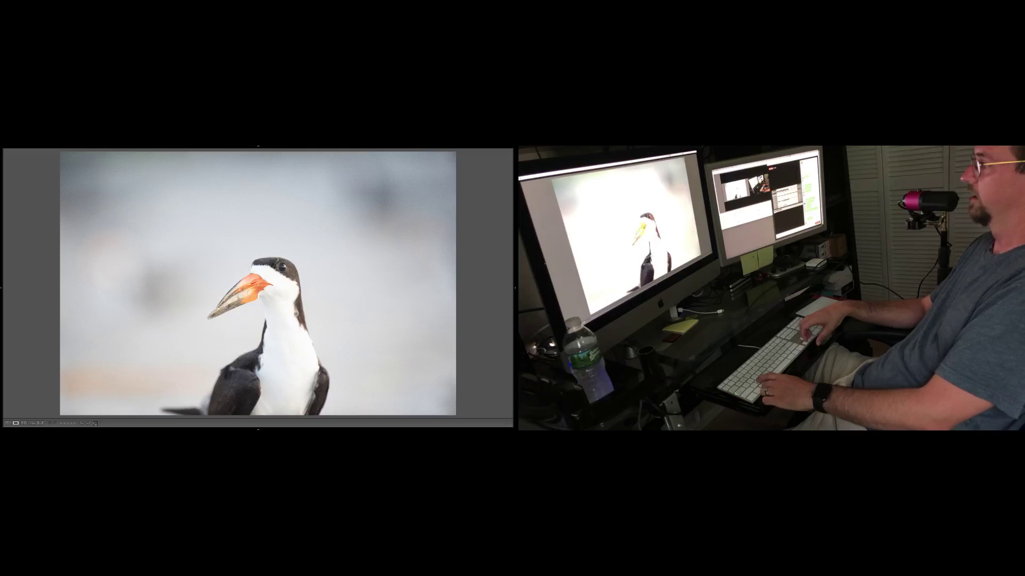
pyautogui.press('x')
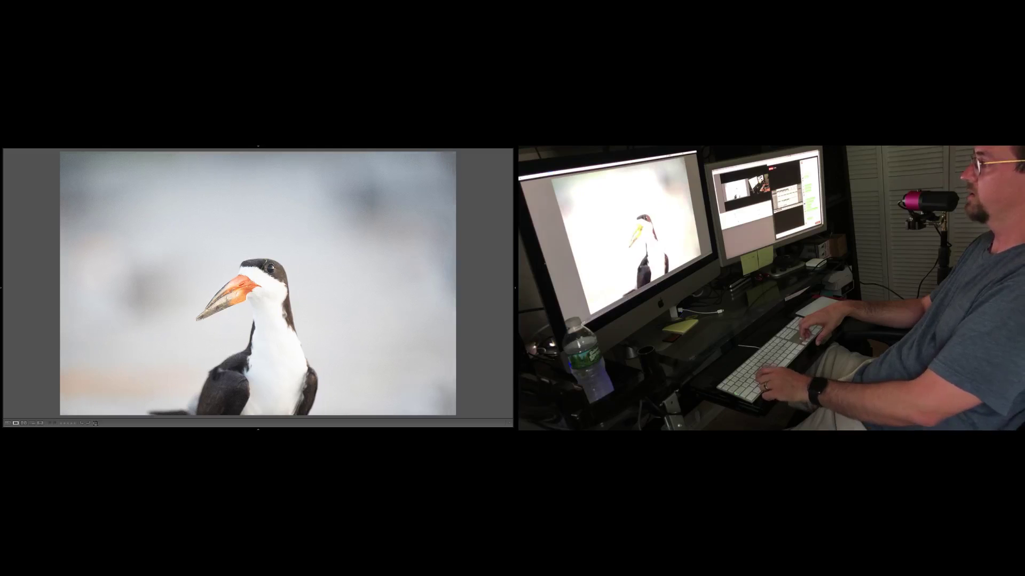
# - Compare the bright left-facing skimmer portrait with the neighbouring right-facing portrait
pyautogui.press('Right')
pyautogui.press('Right')
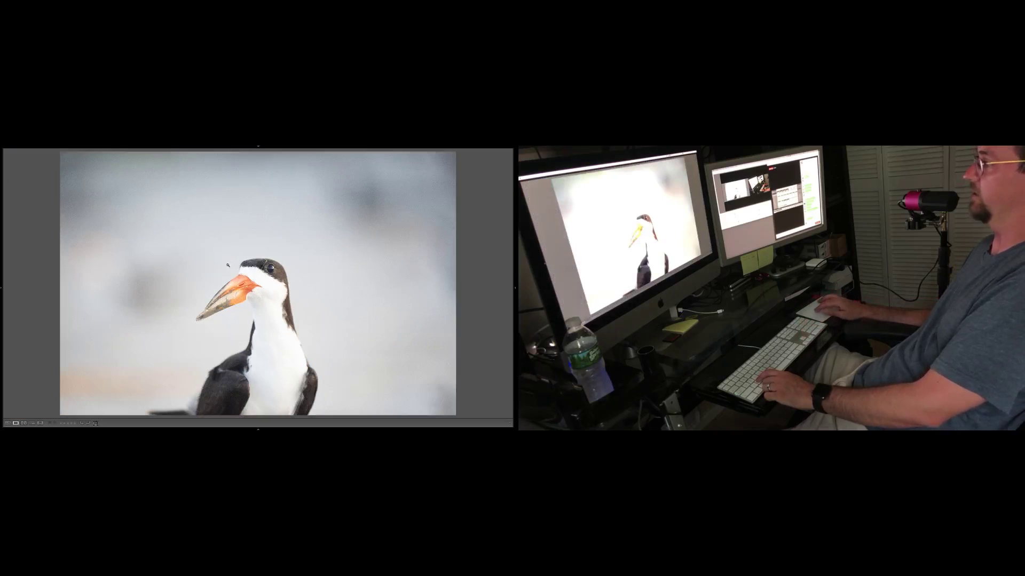
pyautogui.press('Right')
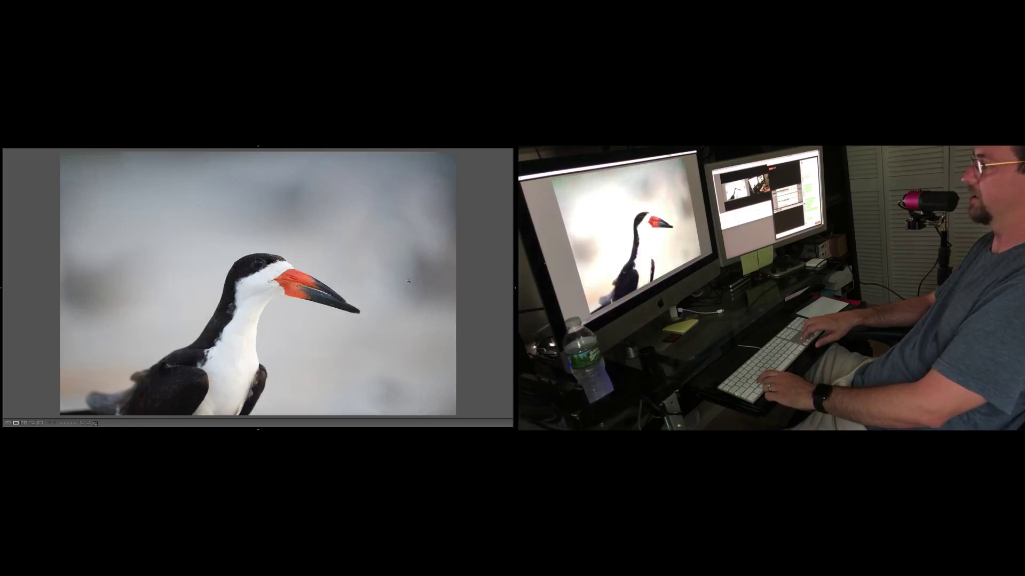
pyautogui.press('Right')
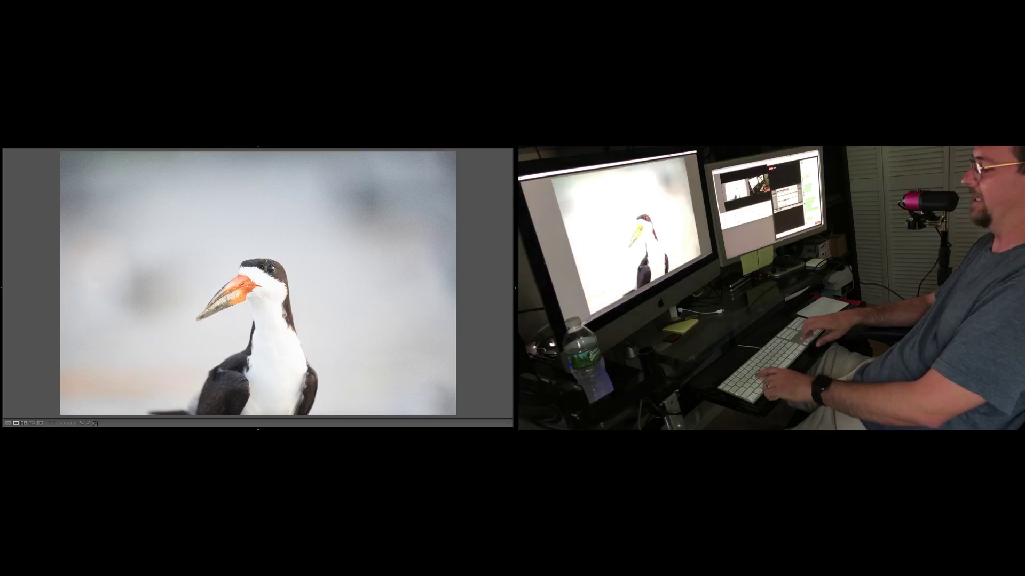
# - Lower the exposure of the bright left-facing skimmer portrait in Develop and check it enlarged with the panels hidden
pyautogui.press('d')
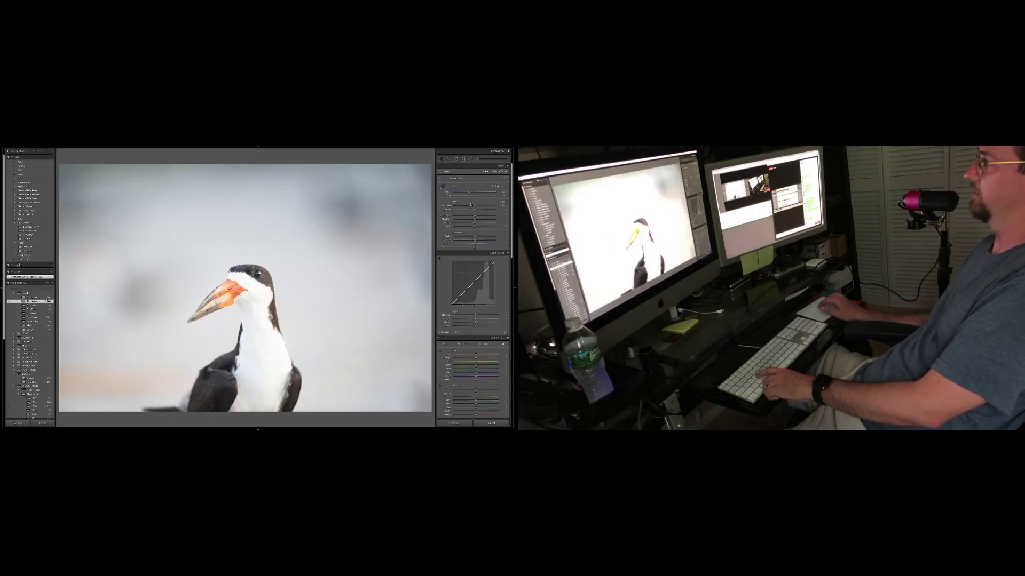
pyautogui.click(471, 205)
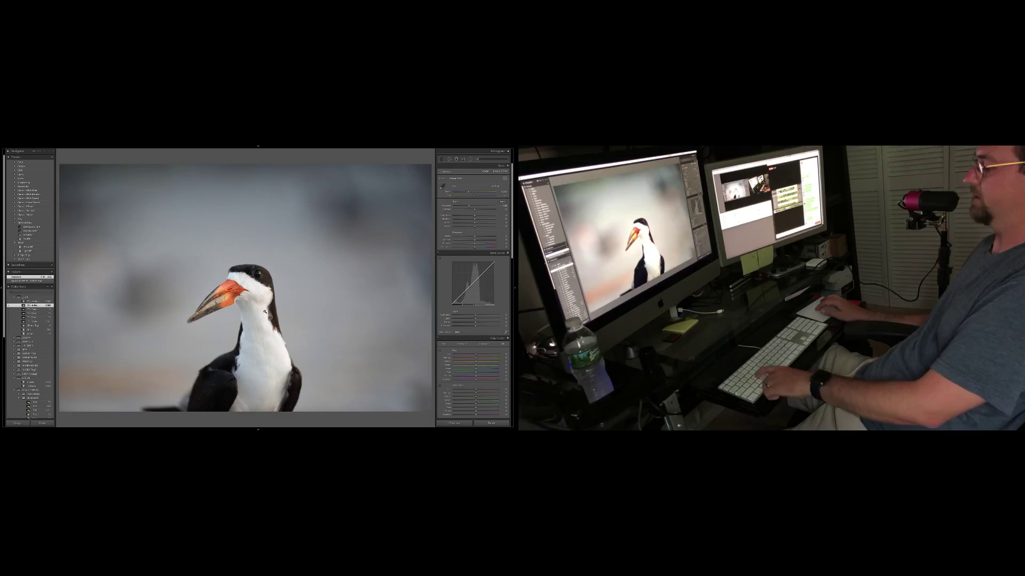
pyautogui.press('Tab')
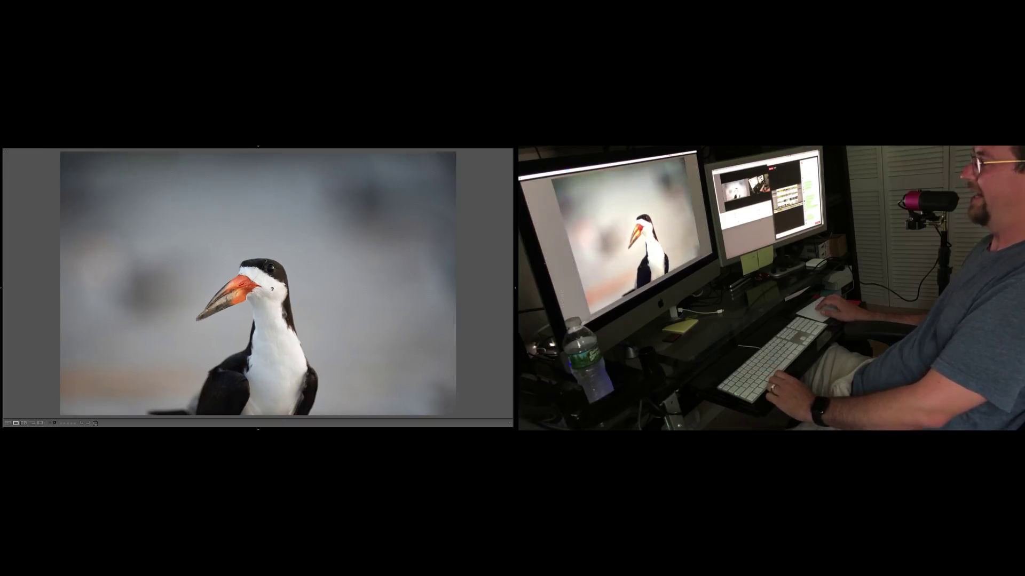
pyautogui.click(272, 289)
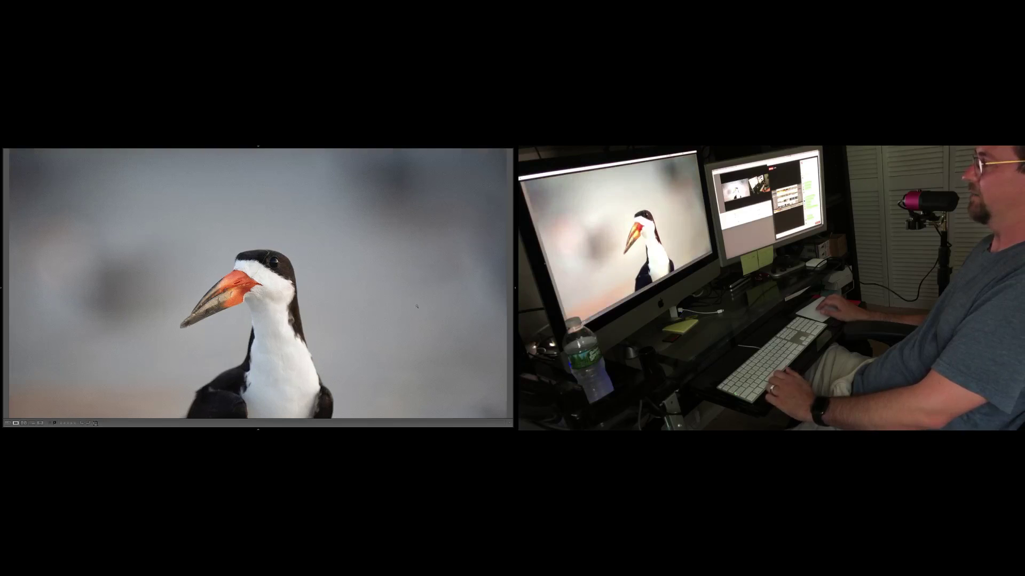
pyautogui.click(271, 287)
# - Flag the right-facing skimmer portrait as rejected and inspect the following open-billed portrait in close-up
pyautogui.press('Right')
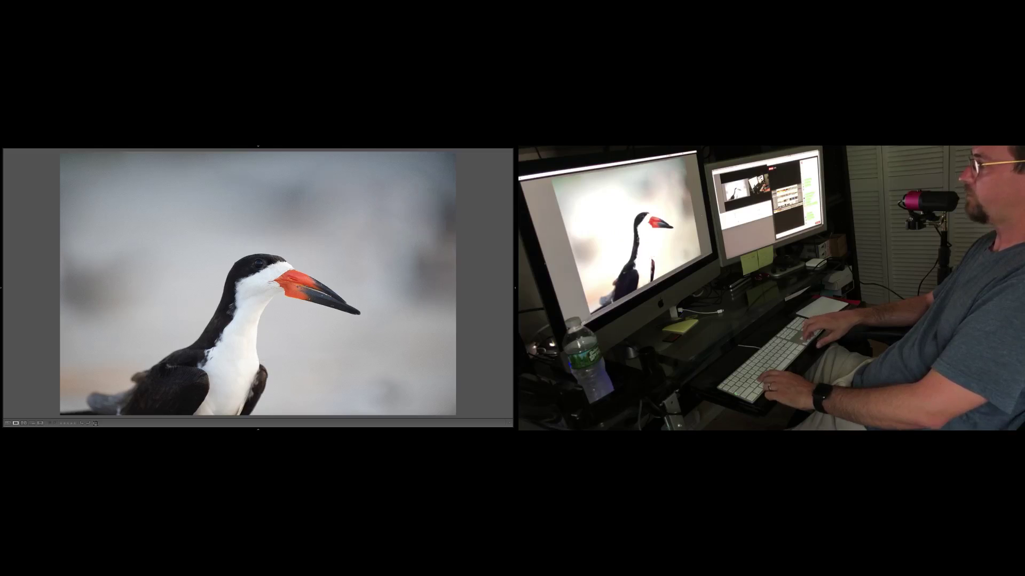
pyautogui.press('x')
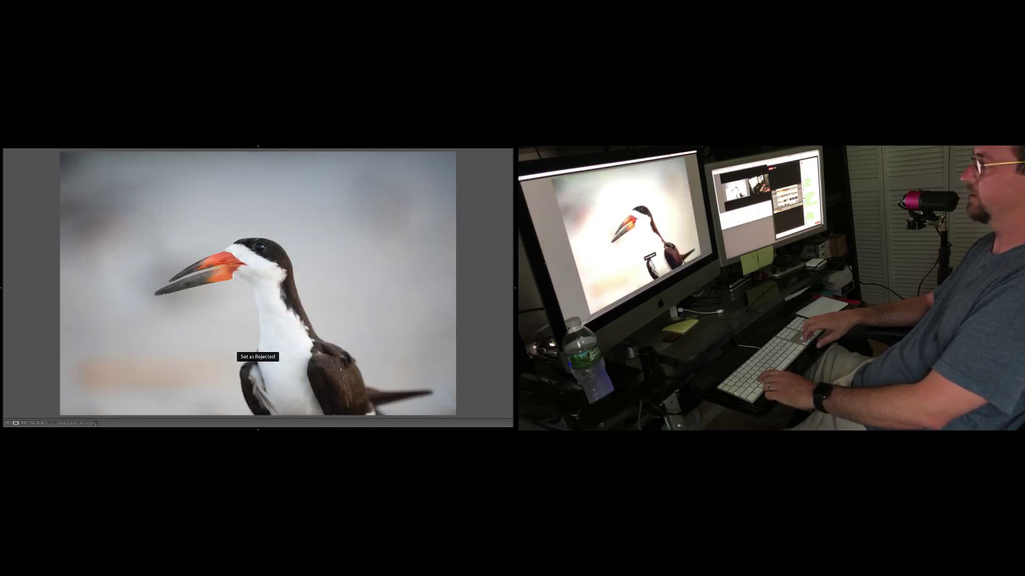
pyautogui.press('Right')
pyautogui.press('Left')
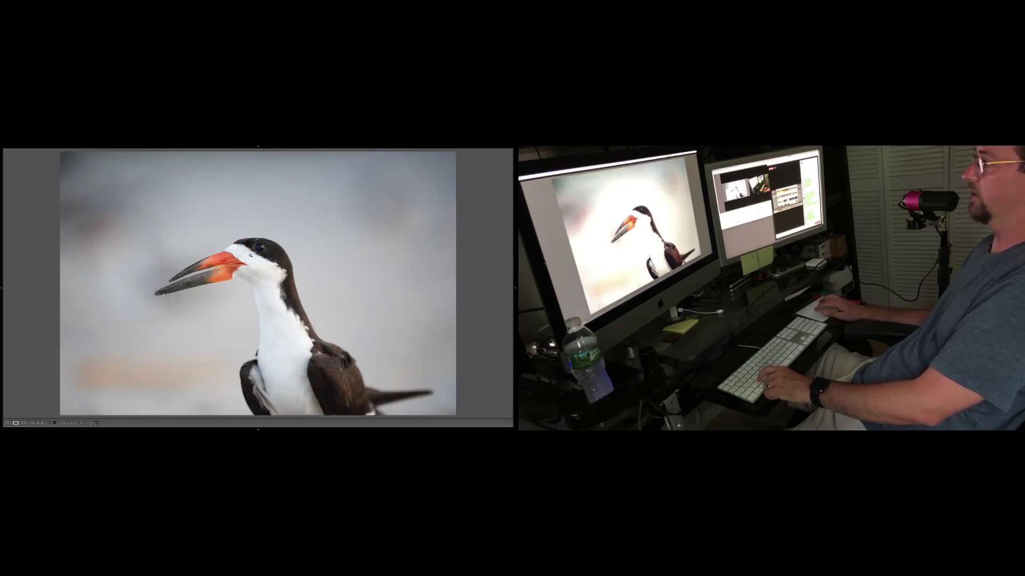
pyautogui.click(246, 258)
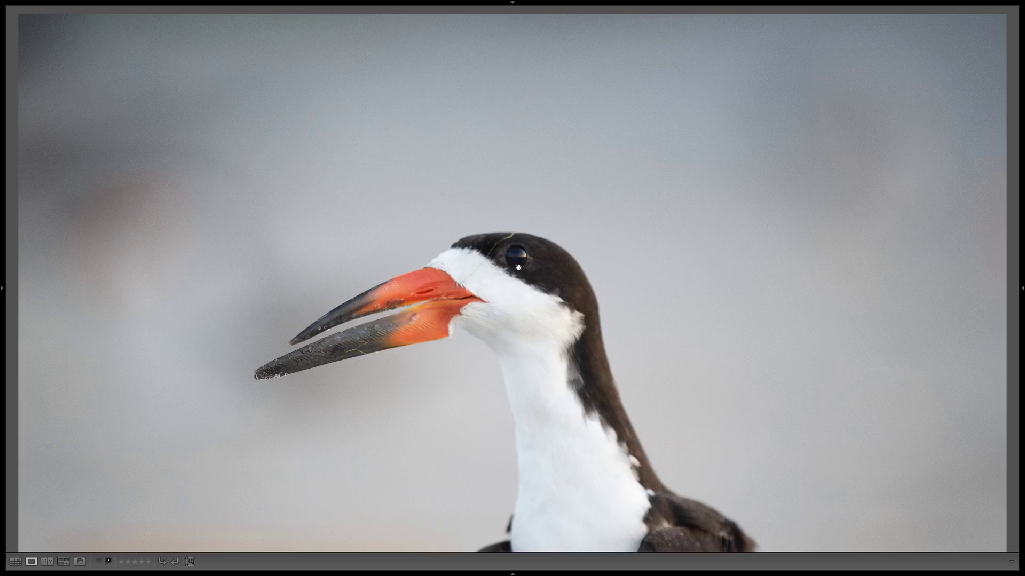
pyautogui.click(564, 328)
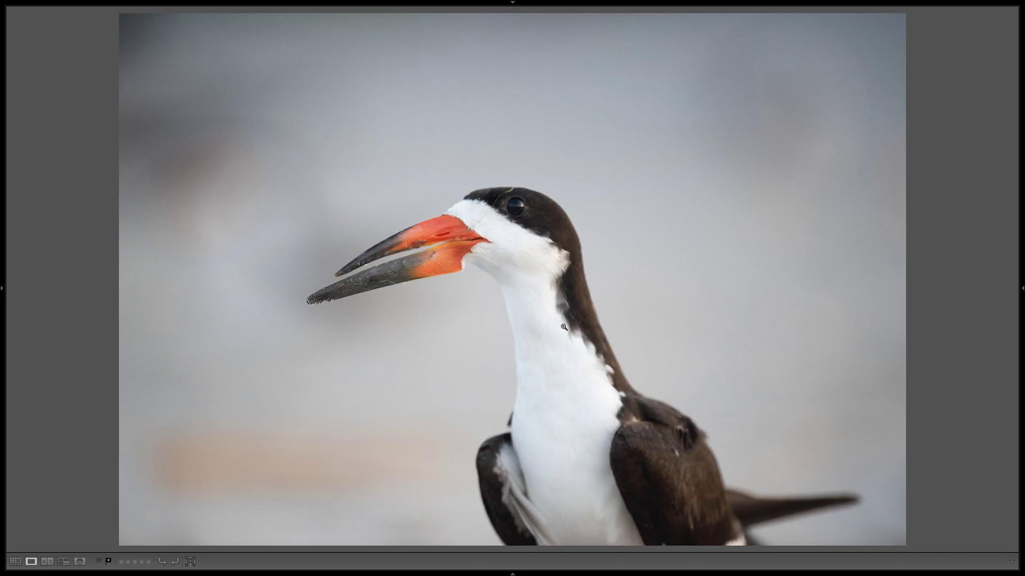
# - With the photo info overlay shown, flag _DSH7658 and _DSH7659 as rejected and check _DSH7660 in close-up
pyautogui.press('i')
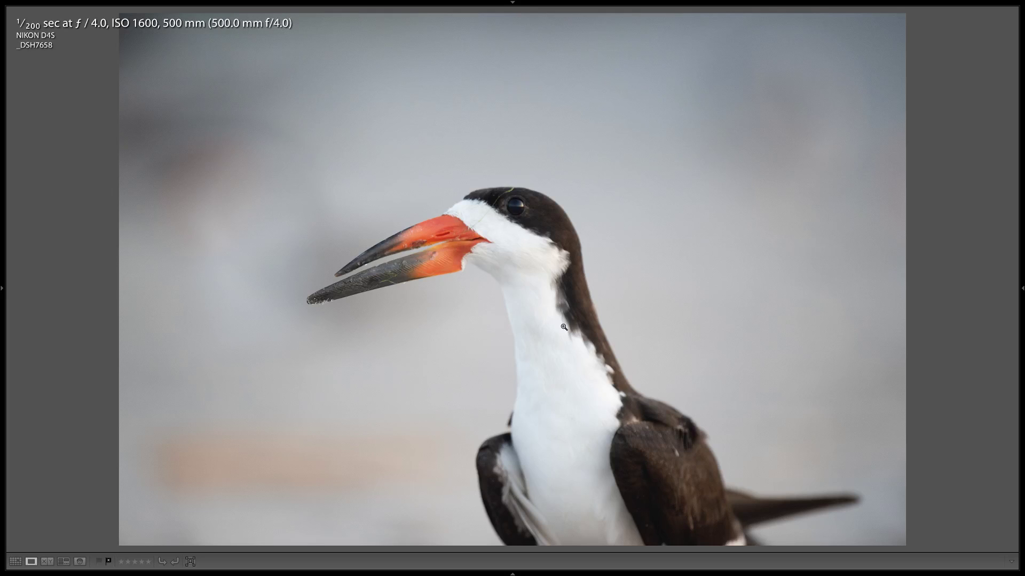
pyautogui.press('x')
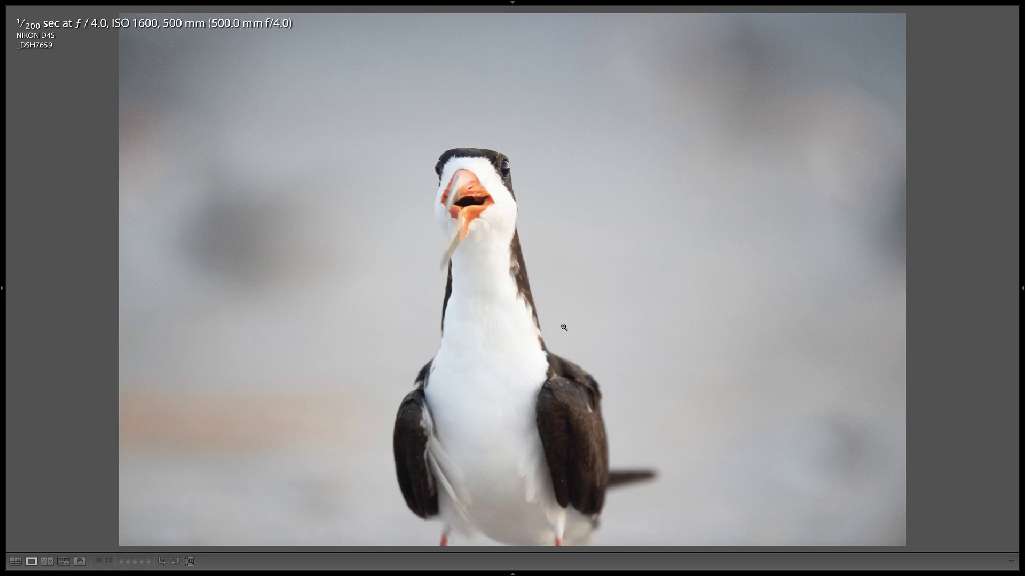
pyautogui.press('x')
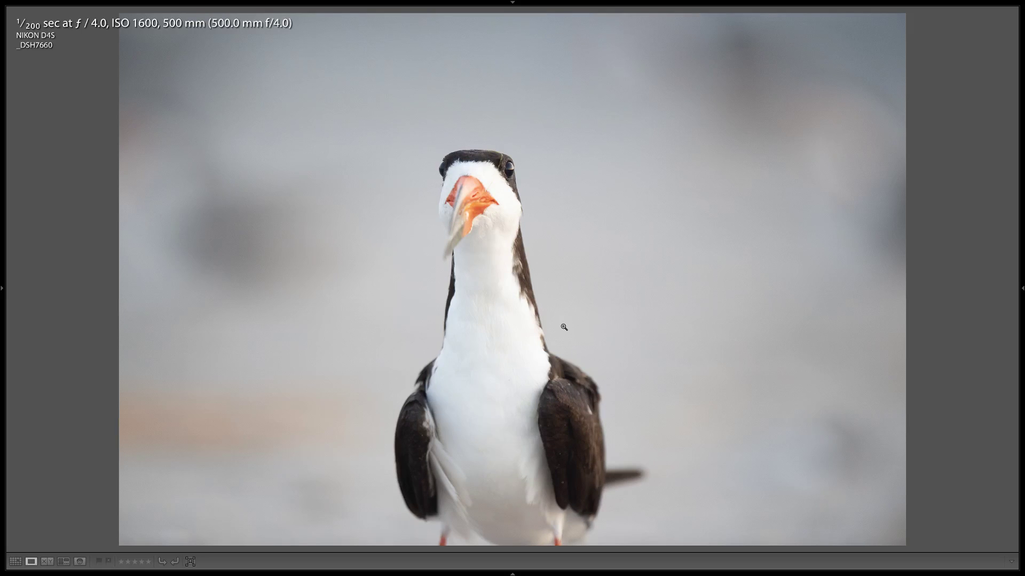
pyautogui.click(563, 326)
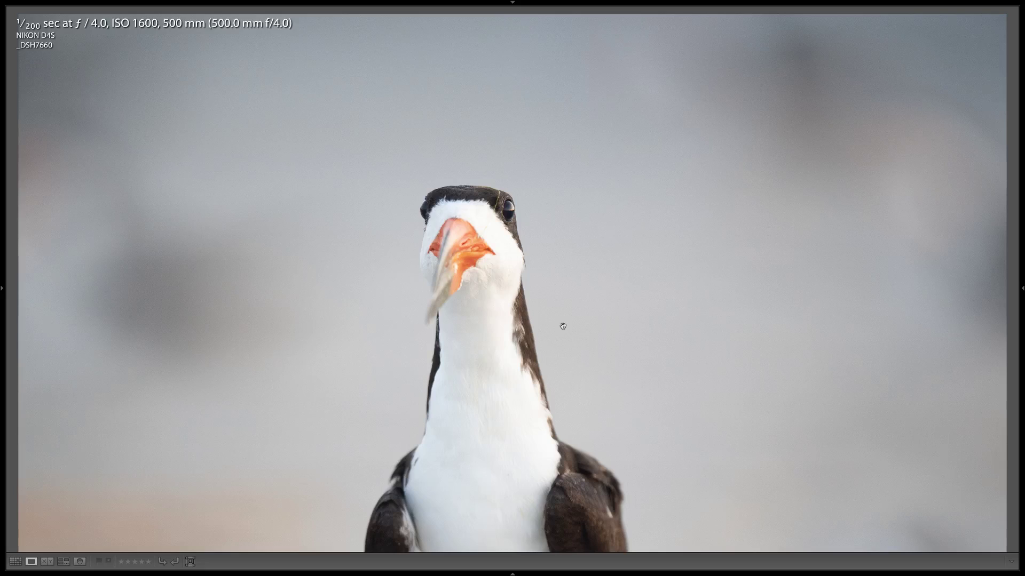
pyautogui.click(563, 326)
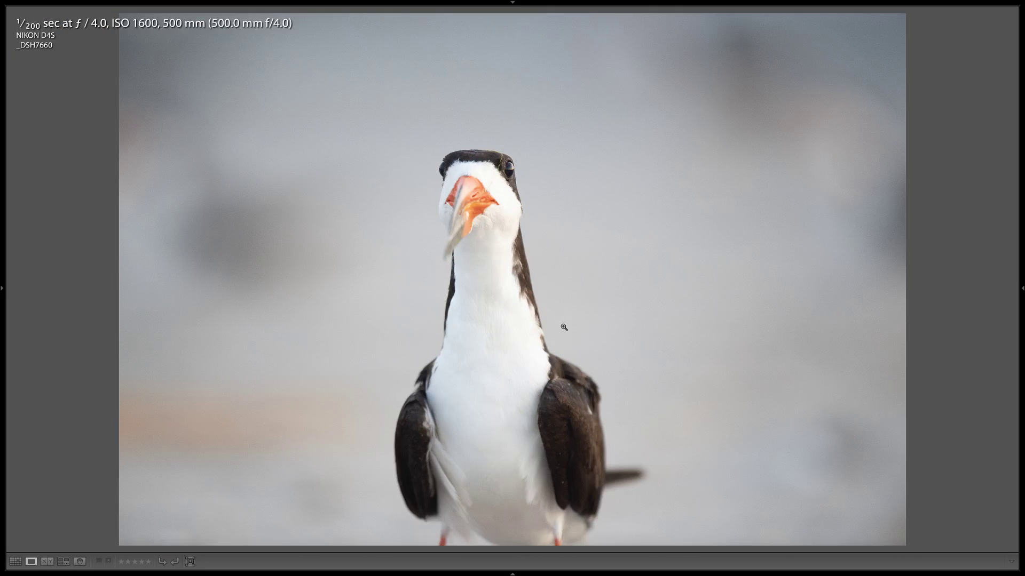
# - Compare _DSH7660 with the next frame and flag _DSH7660 through _DSH7665 as rejected
pyautogui.press('Right')
pyautogui.press('Left')
pyautogui.press('x')
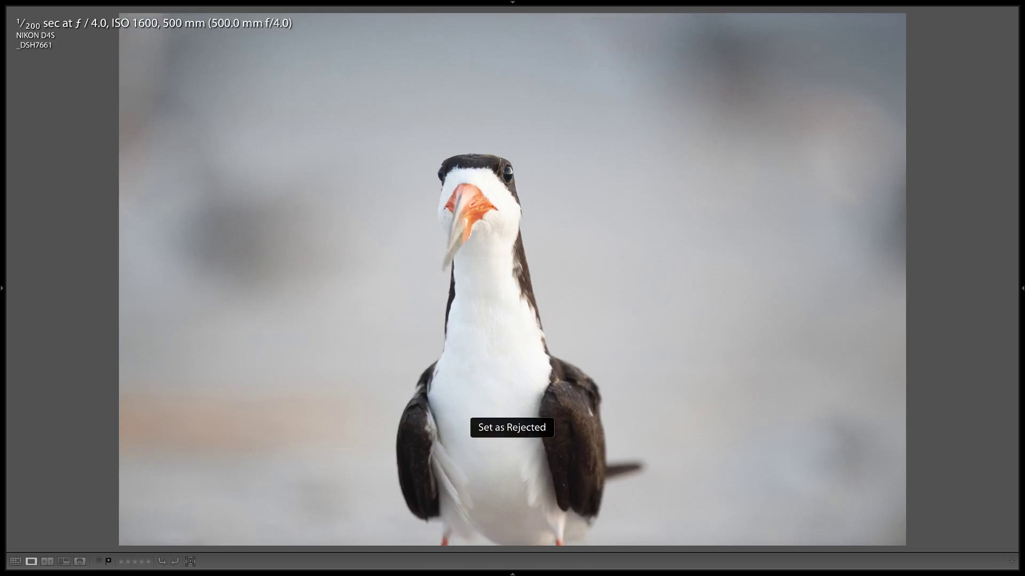
pyautogui.press('x')
pyautogui.press('x')
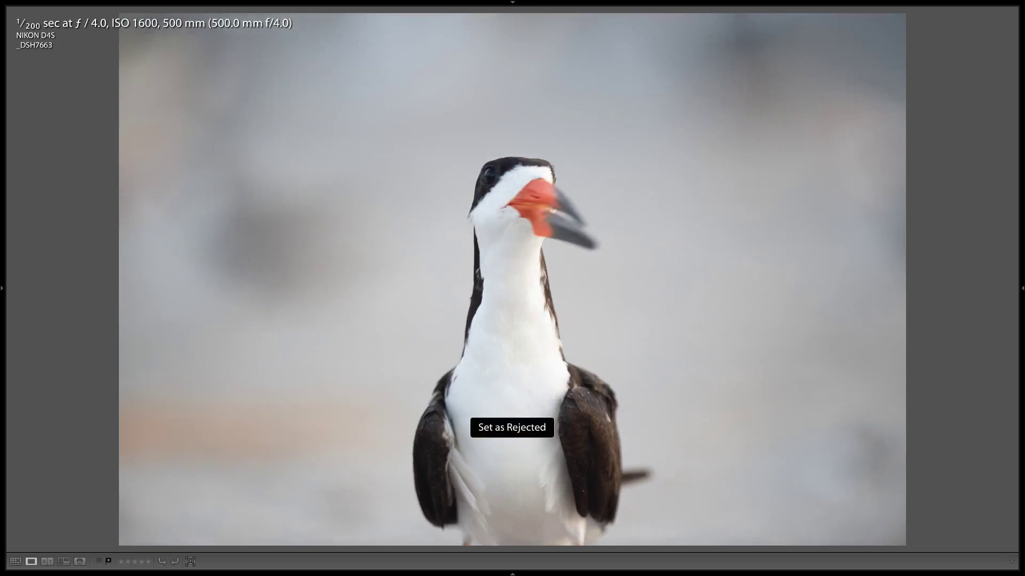
pyautogui.press('x')
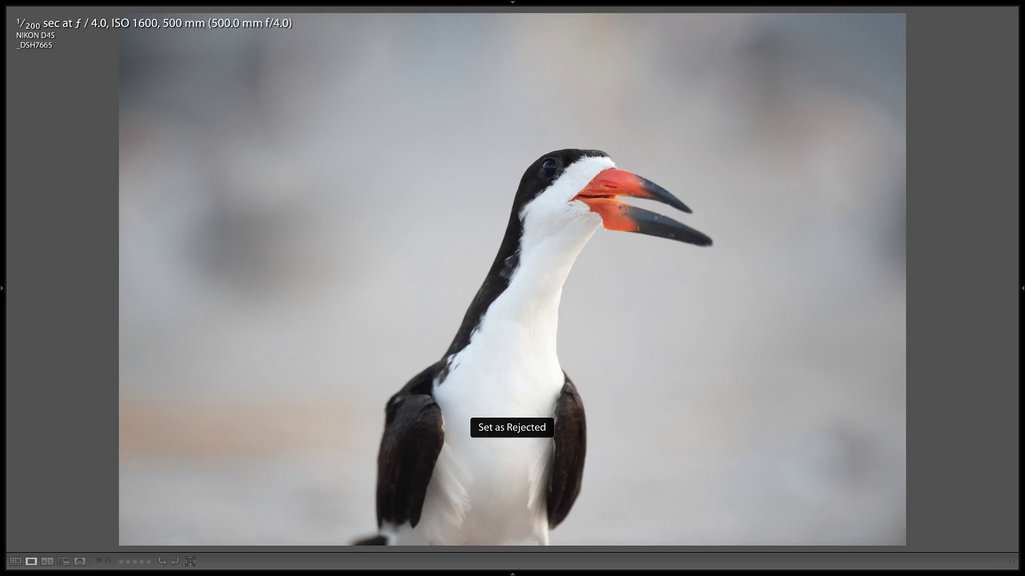
pyautogui.press('x')
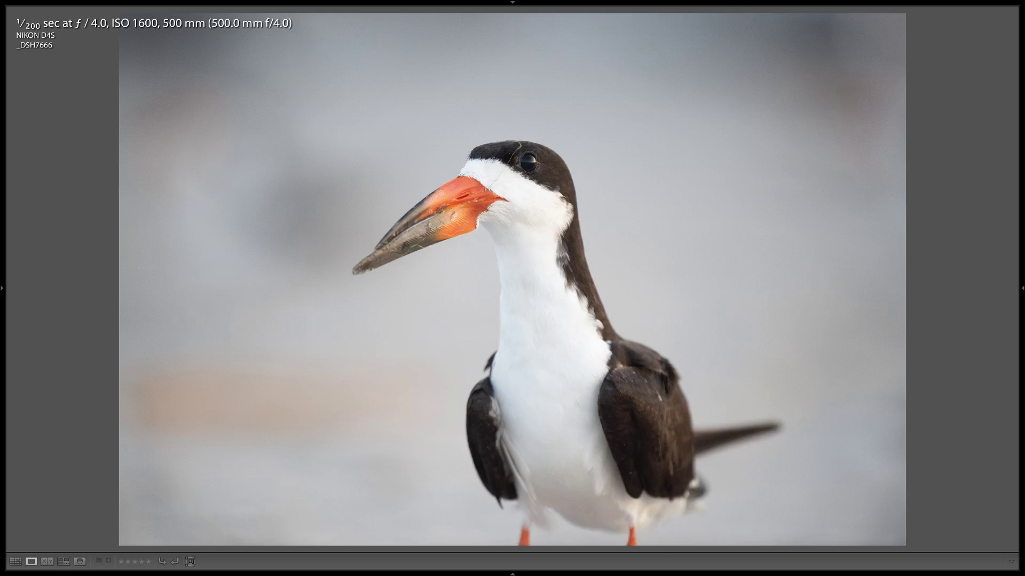
# - Skip past _DSH7666, check the open-billed _DSH7667 in close-up, and flag _DSH7668 as rejected
pyautogui.press('Right')
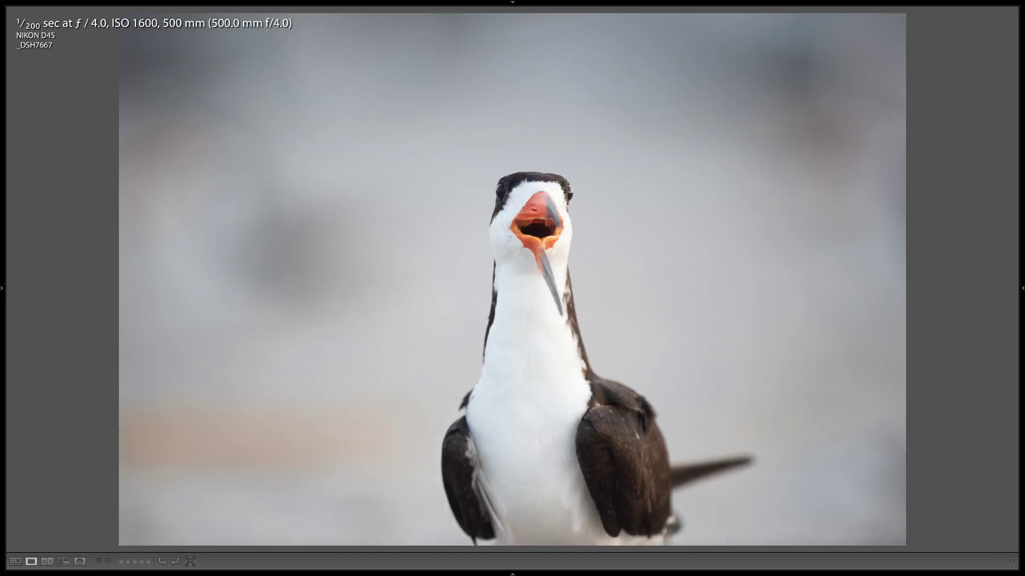
pyautogui.press('z')
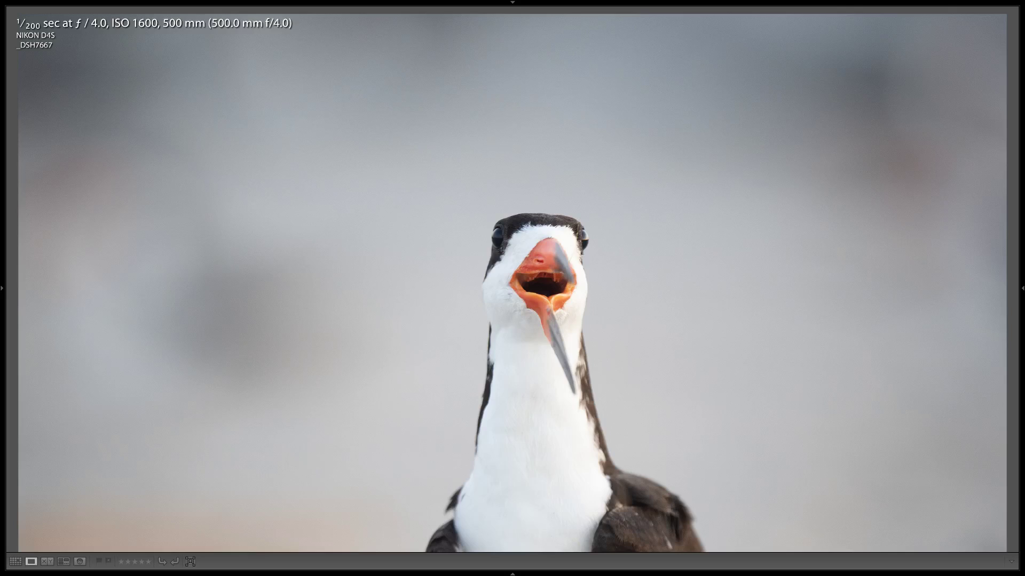
pyautogui.press('z')
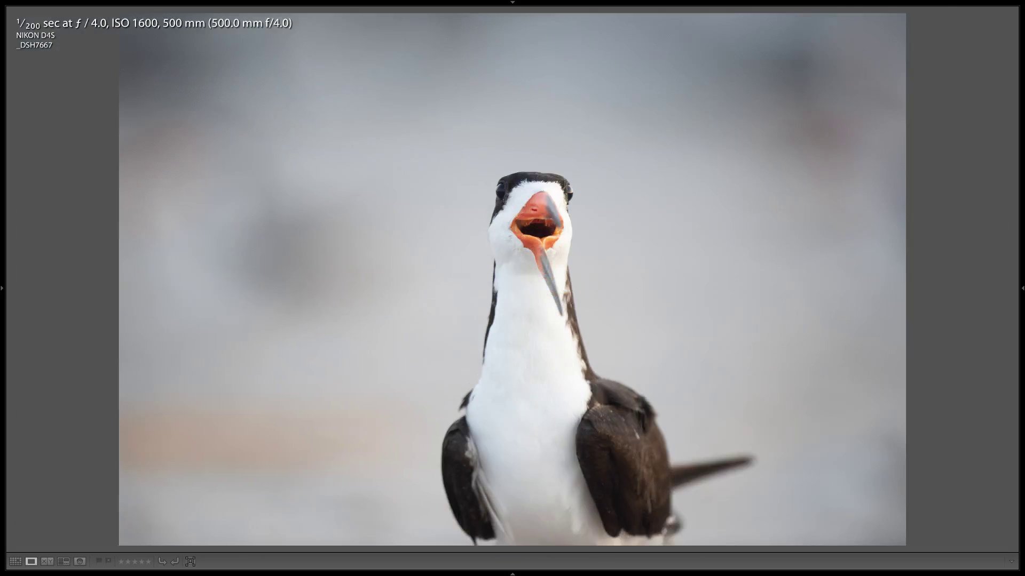
pyautogui.press('Right')
pyautogui.press('x')
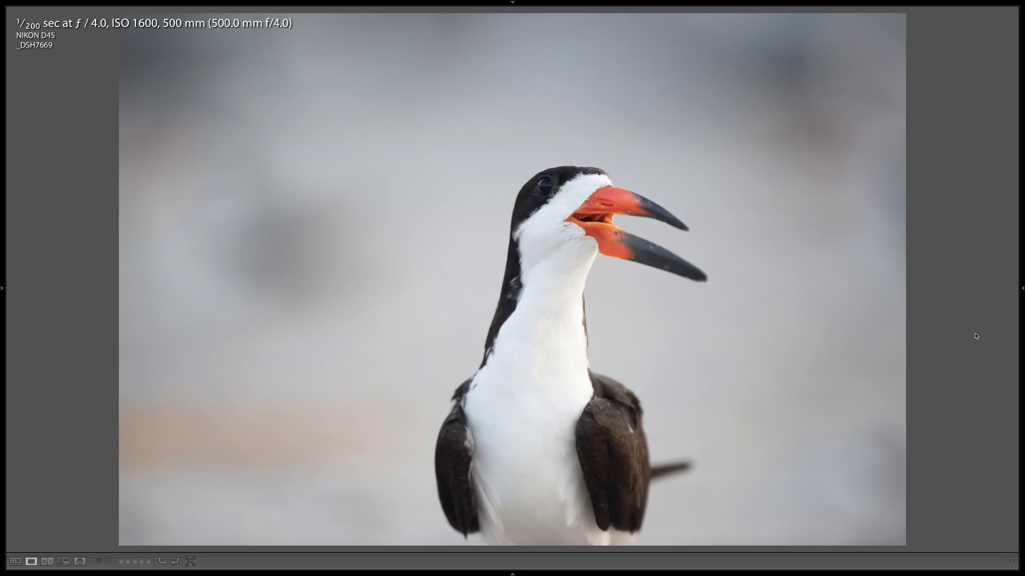
# - Flag the skimmer portraits _DSH7669 through _DSH7673 as rejected
pyautogui.press('x')
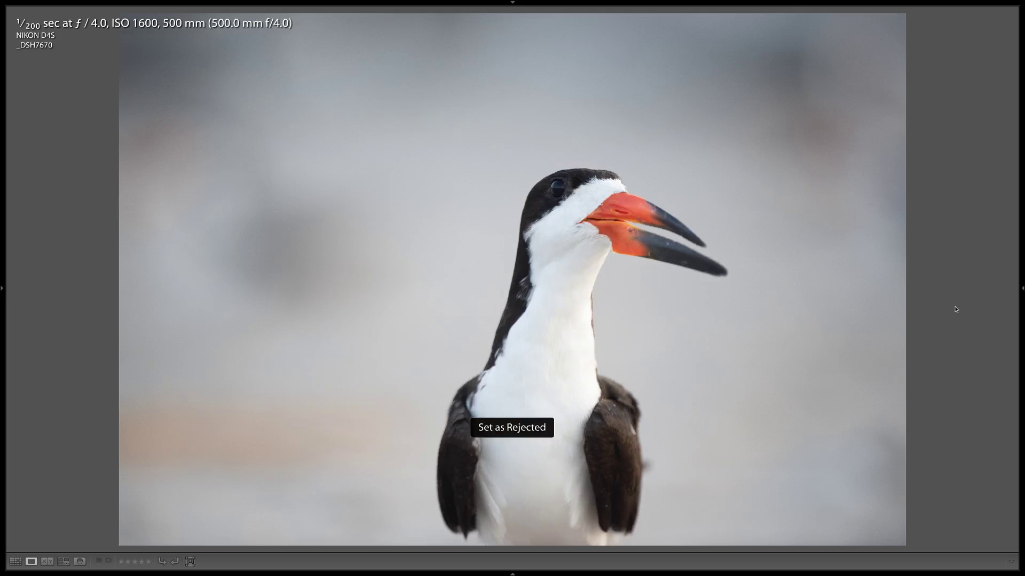
pyautogui.press('x')
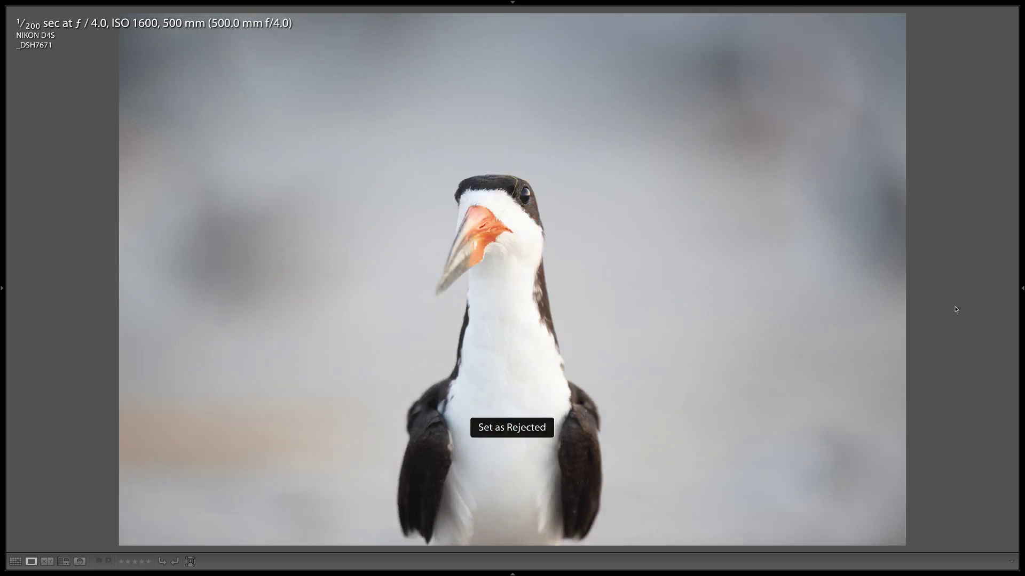
pyautogui.press('x')
pyautogui.press('x')
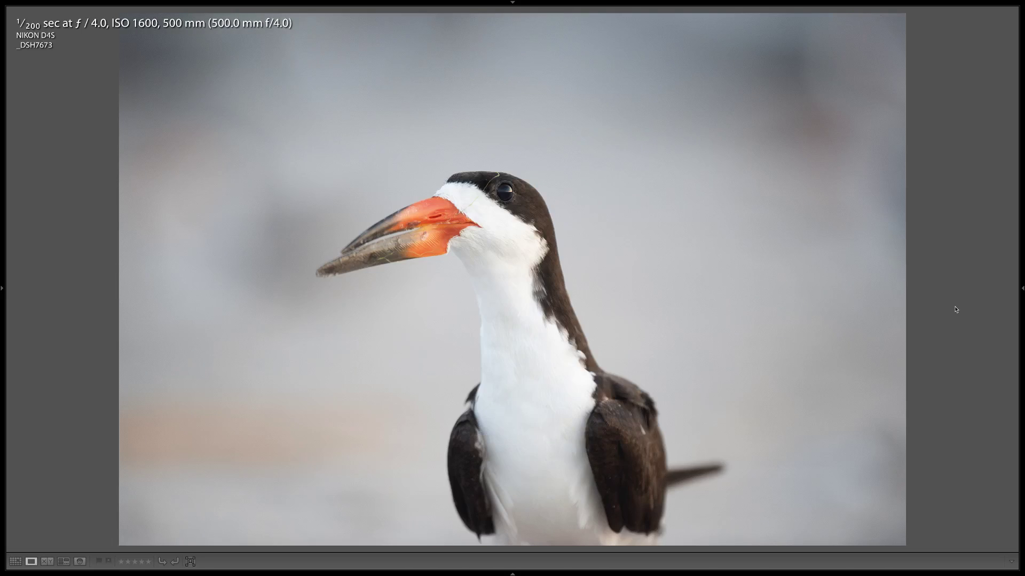
pyautogui.press('x')
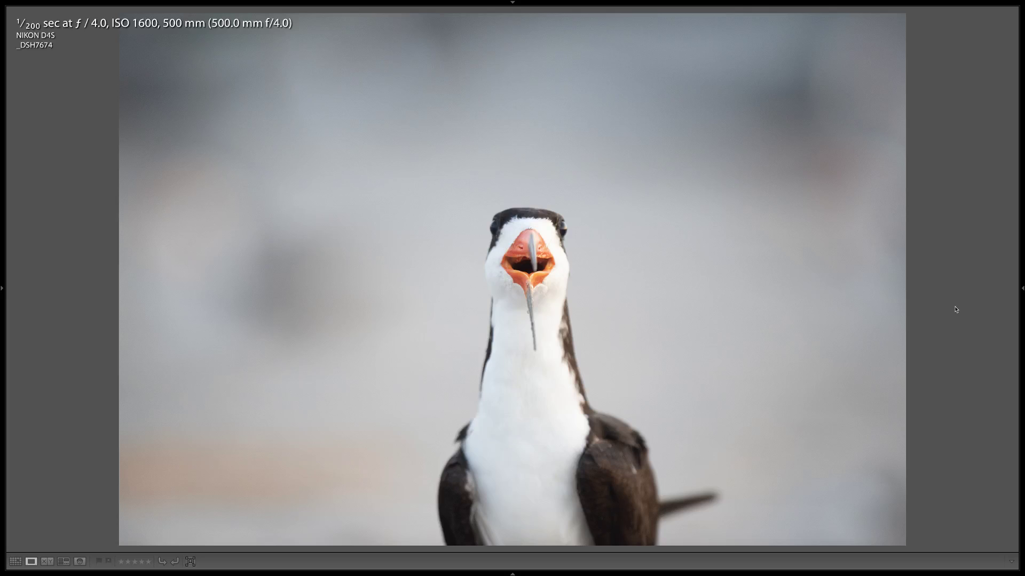
# - Check the front-facing open-billed portrait _DSH7674 in close-up and flag it and _DSH7675 as rejected
pyautogui.press('z')
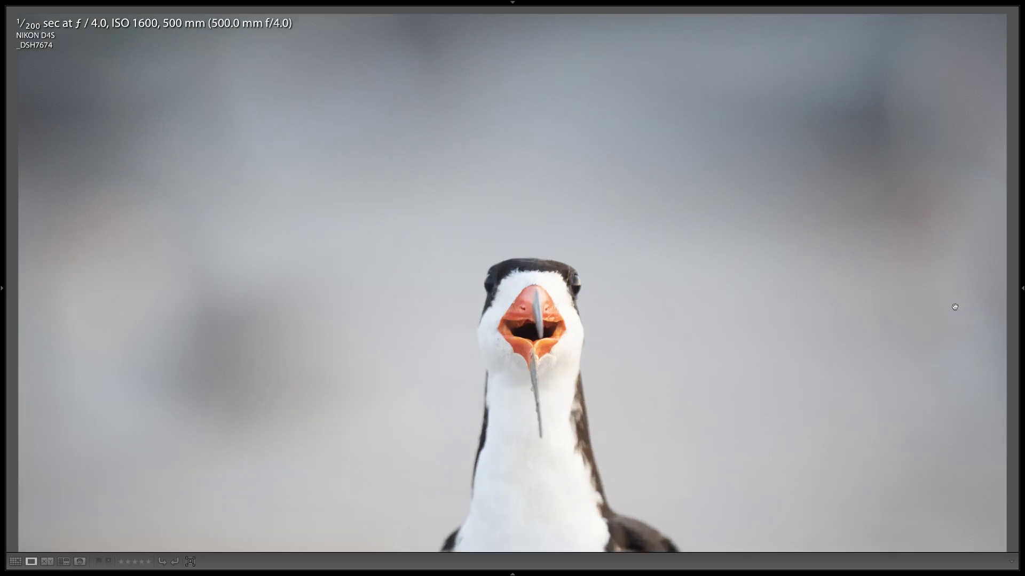
pyautogui.press('z')
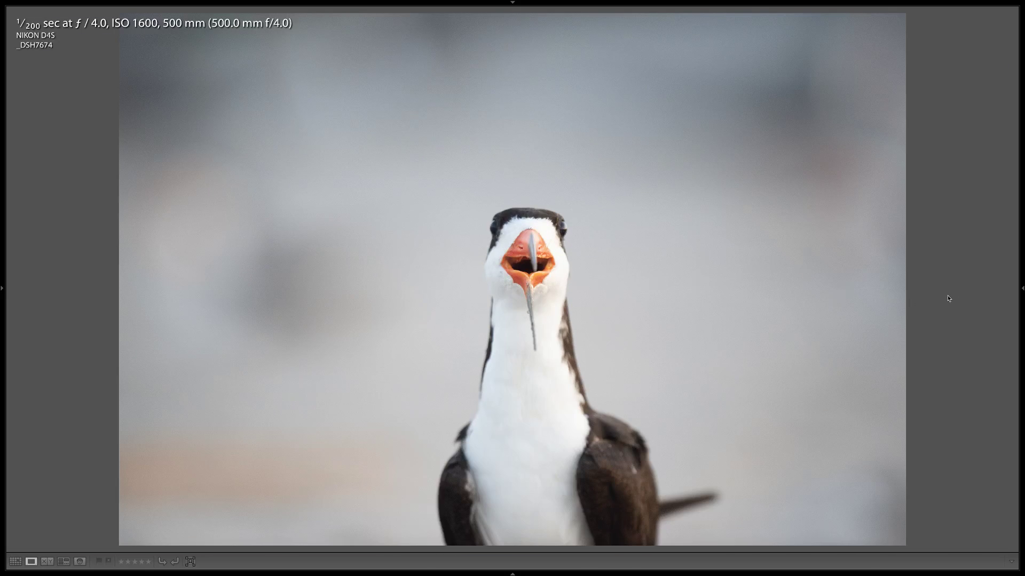
pyautogui.press('x')
pyautogui.press('x')
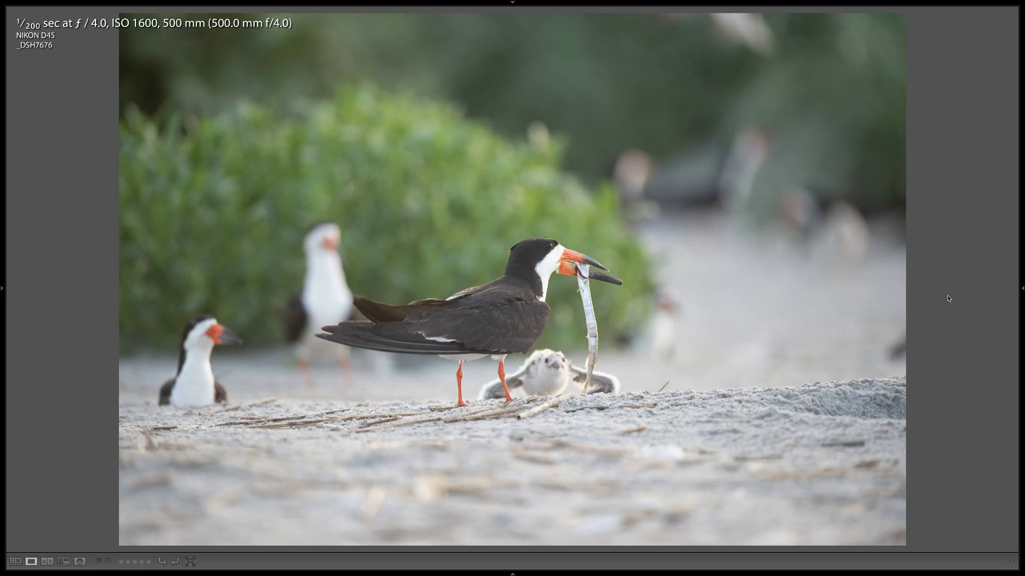
# - Flag the skimmer-and-chick feeding shots _DSH7676 through _DSH7681 as rejected
pyautogui.press('x')
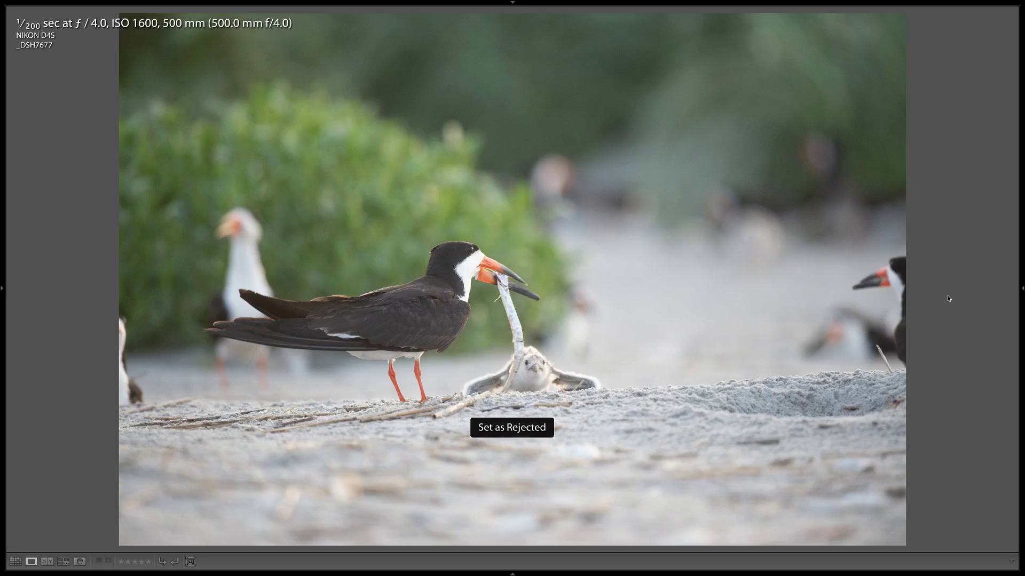
pyautogui.press('x')
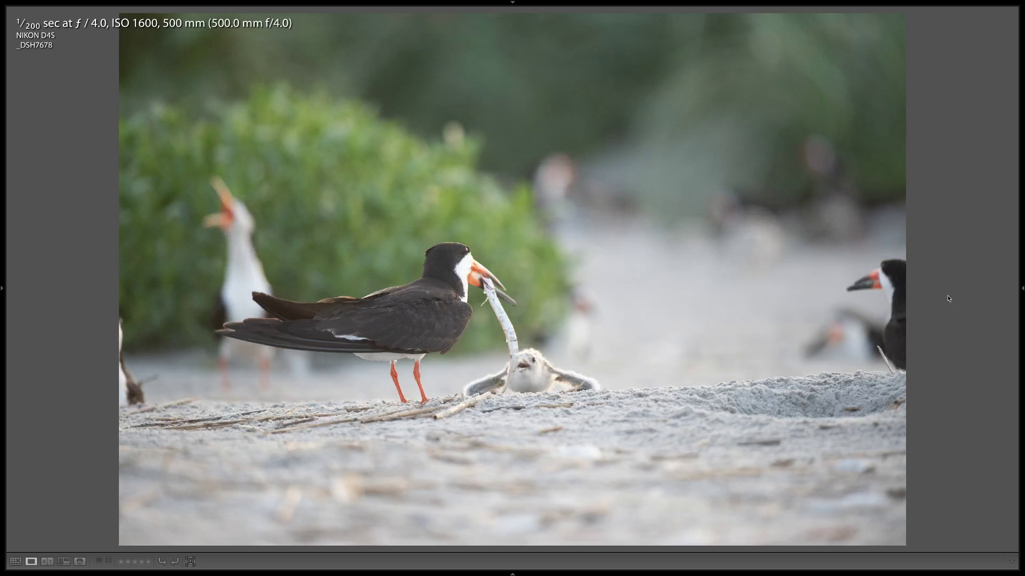
pyautogui.press('x')
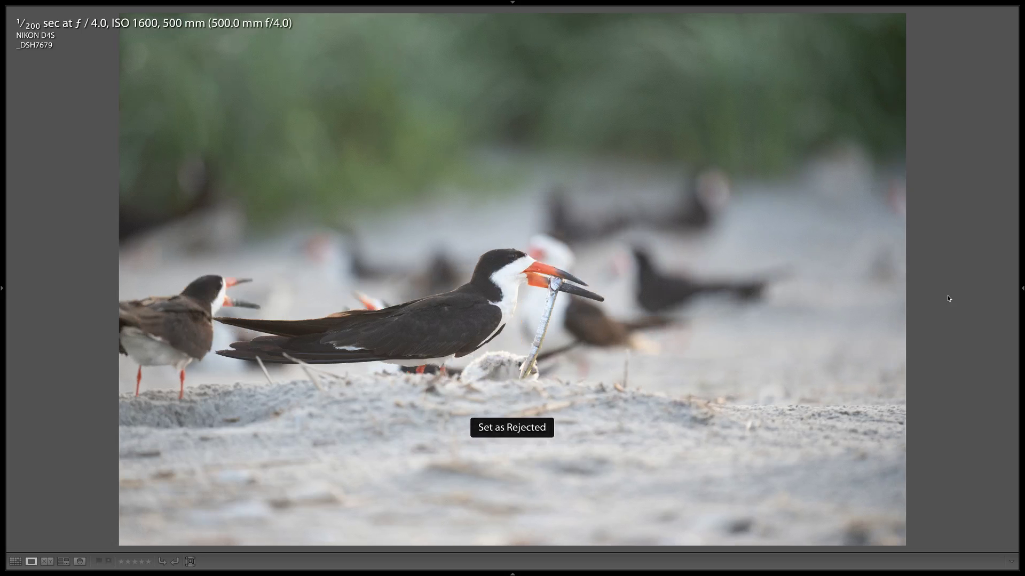
pyautogui.press('x')
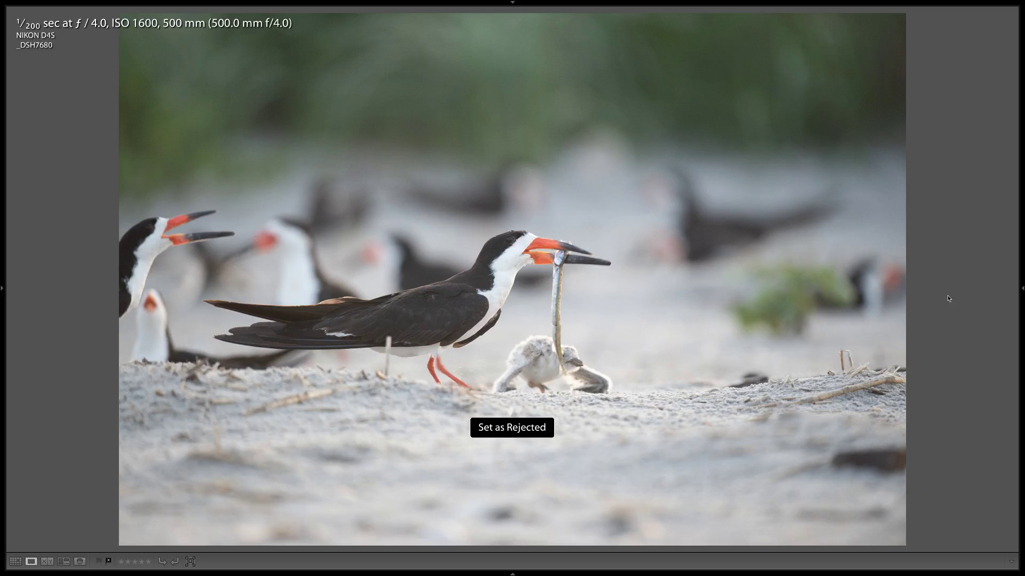
pyautogui.press('x')
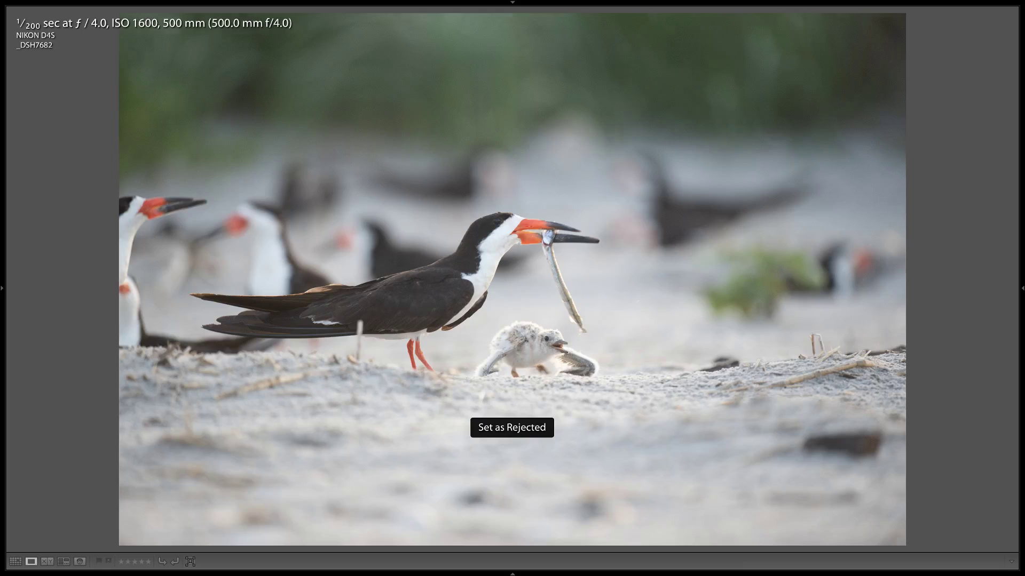
# - Compare _DSH7682 with the previous frame, skip past it, and flag _DSH7683 through _DSH7686 as rejected
pyautogui.press('Left')
pyautogui.press('Right')
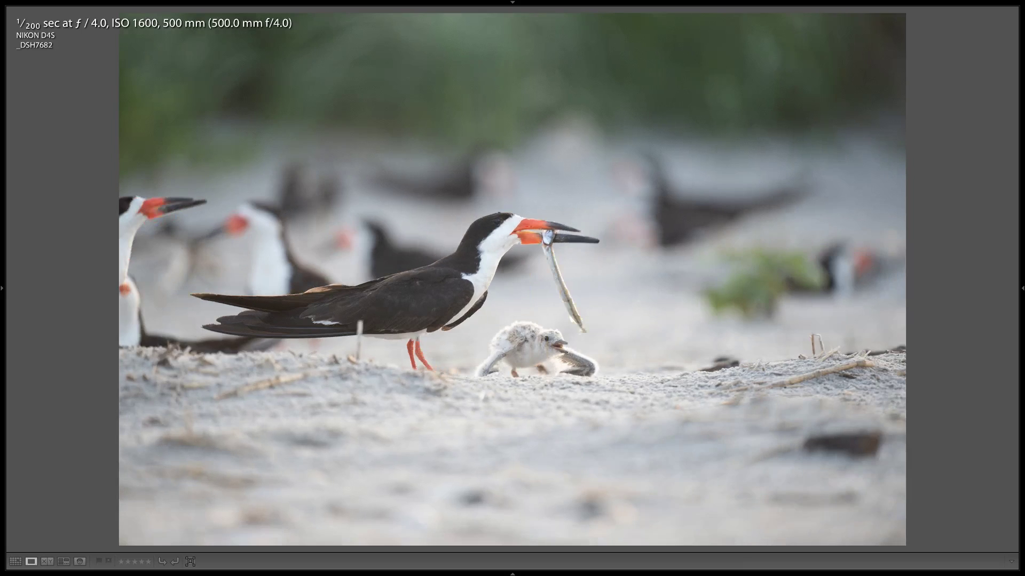
pyautogui.press('Right')
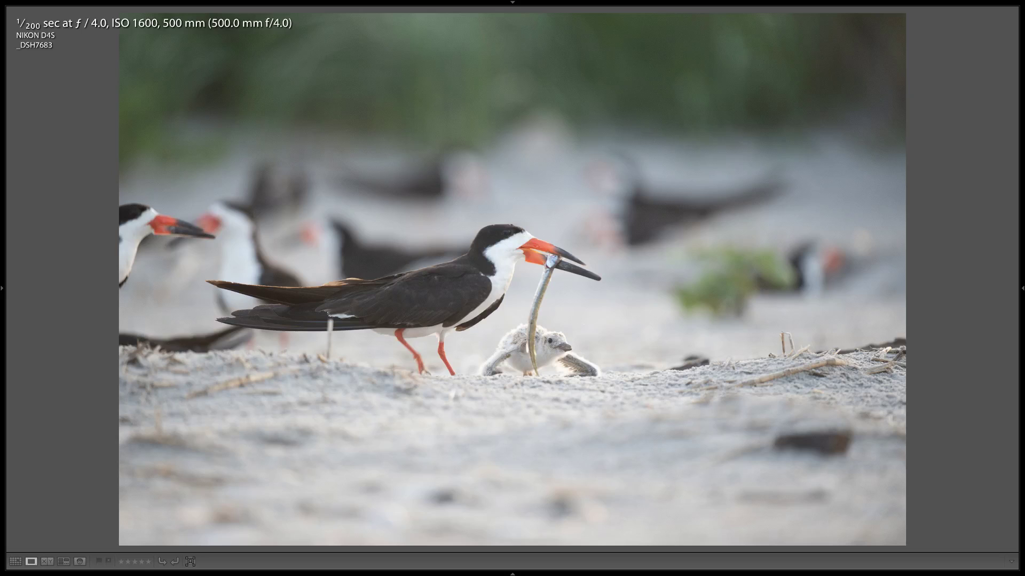
pyautogui.press('x')
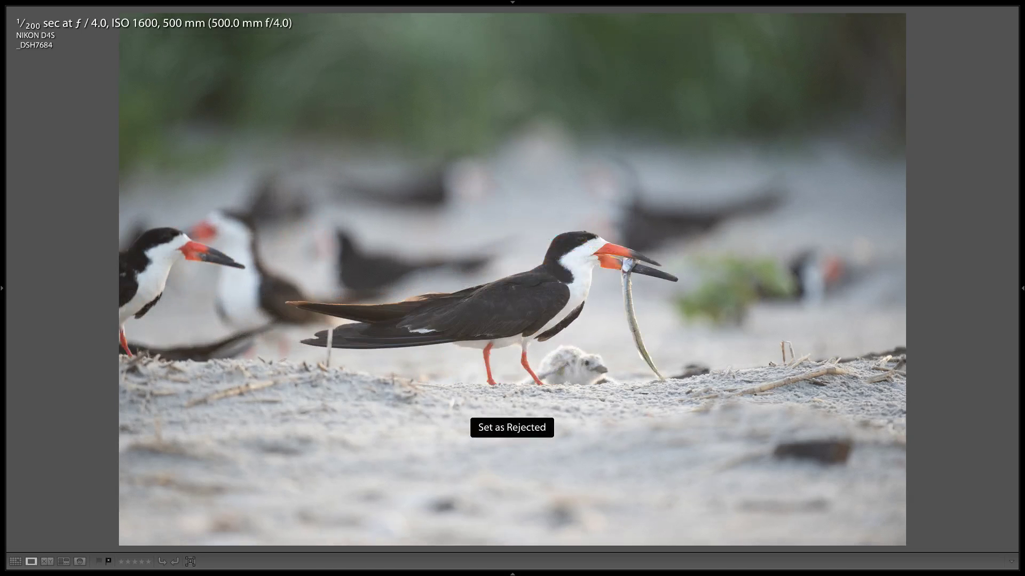
pyautogui.press('x')
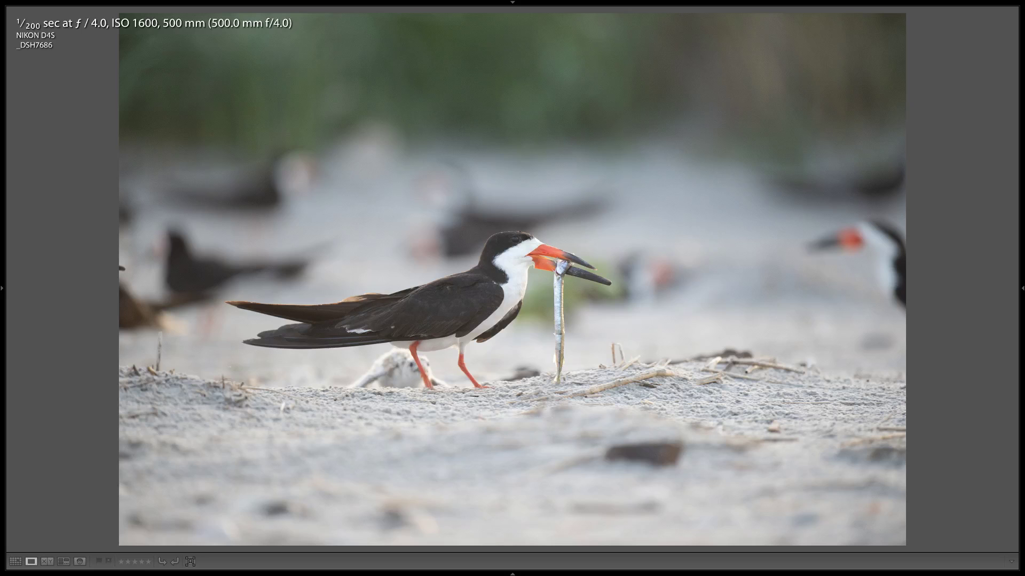
pyautogui.press('x')
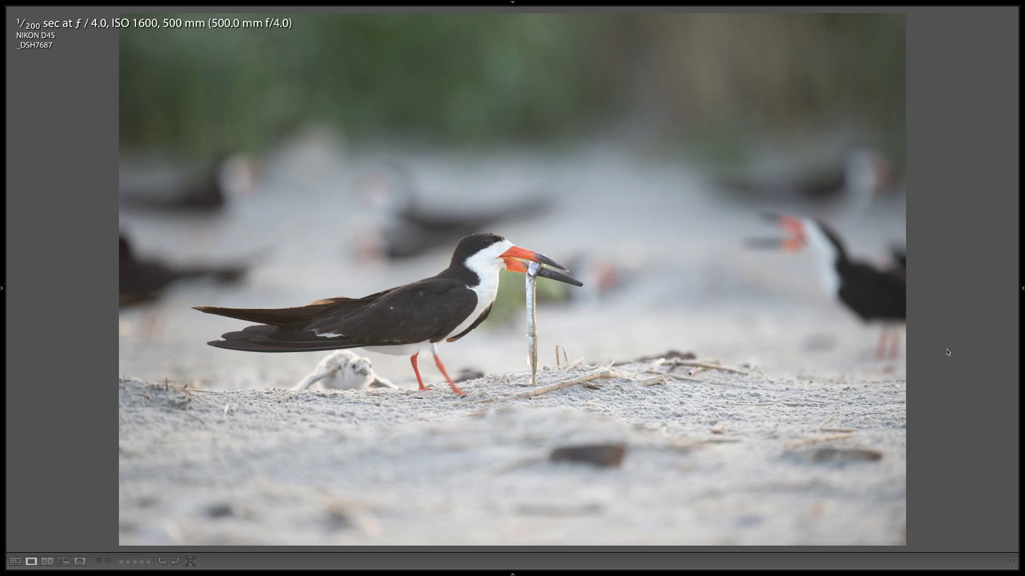
# - Skip past _DSH7687 and flag _DSH7688 through _DSH7694 as rejected
pyautogui.press('Right')
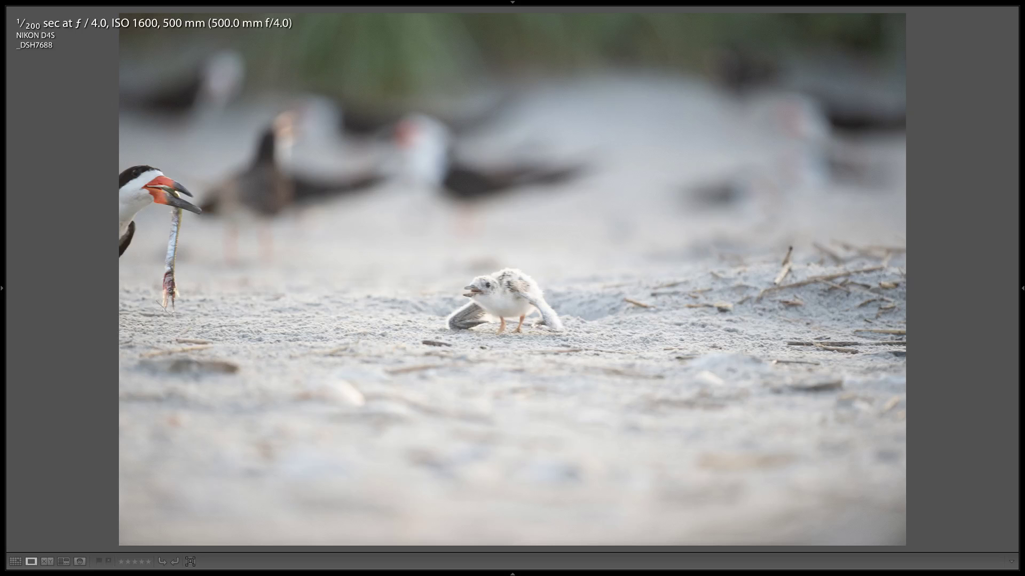
pyautogui.press('x')
pyautogui.press('x')
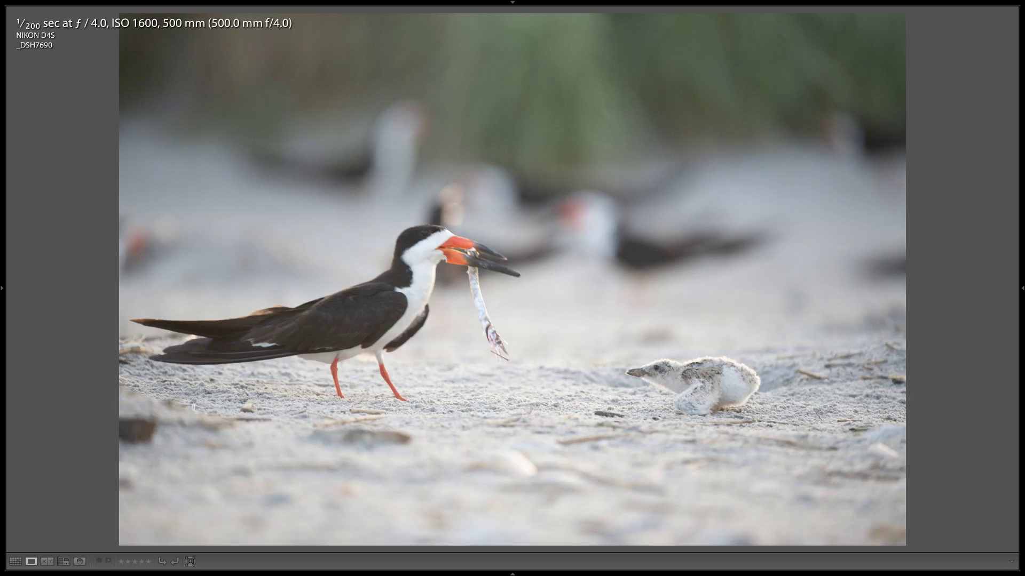
pyautogui.press('x')
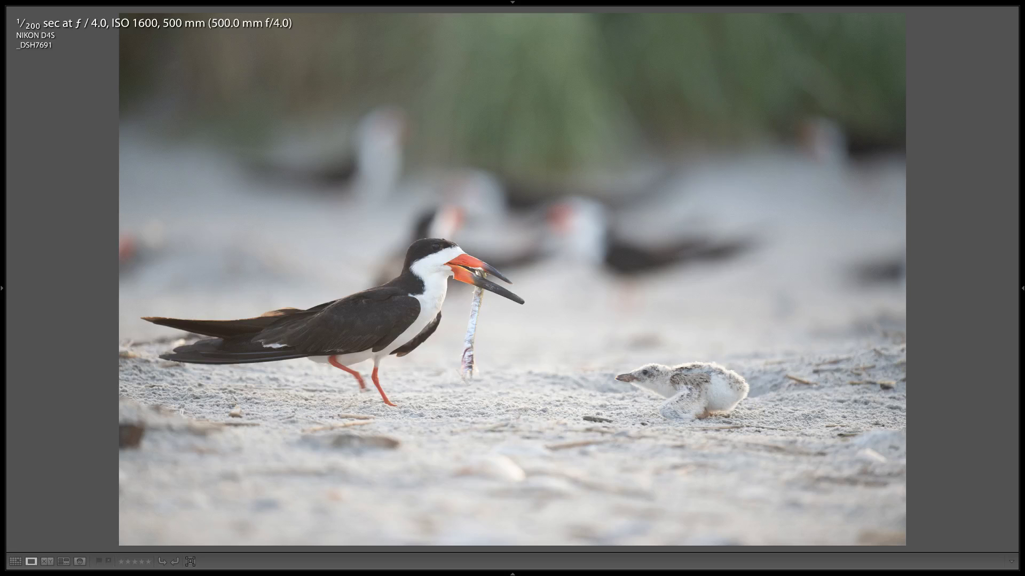
pyautogui.press('x')
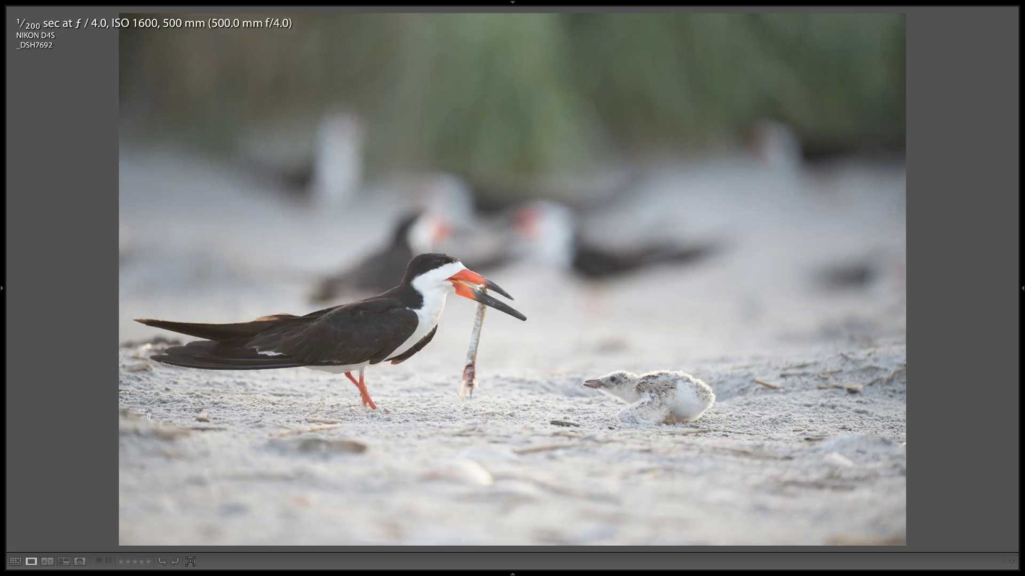
pyautogui.press('x')
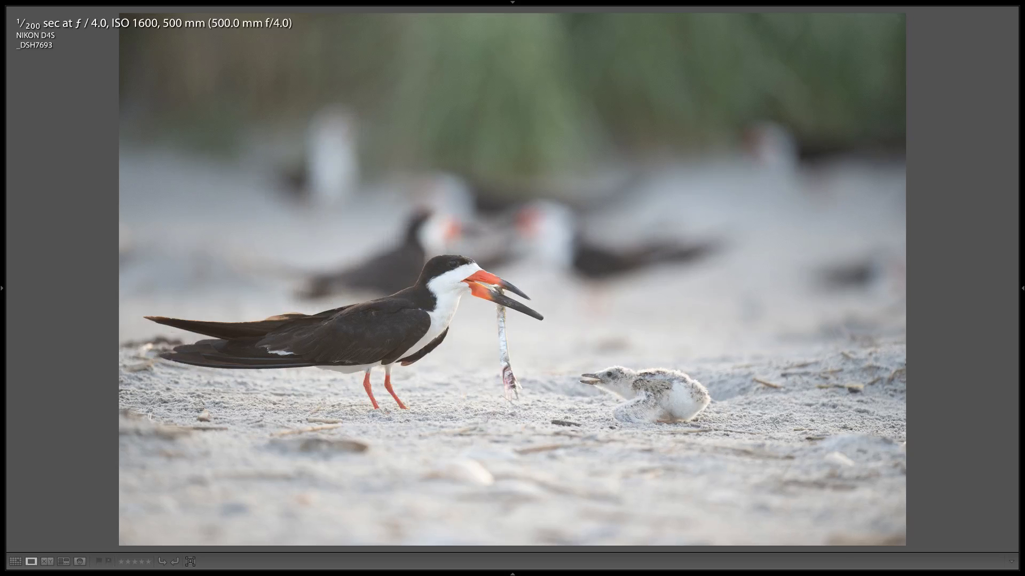
pyautogui.press('x')
pyautogui.press('x')
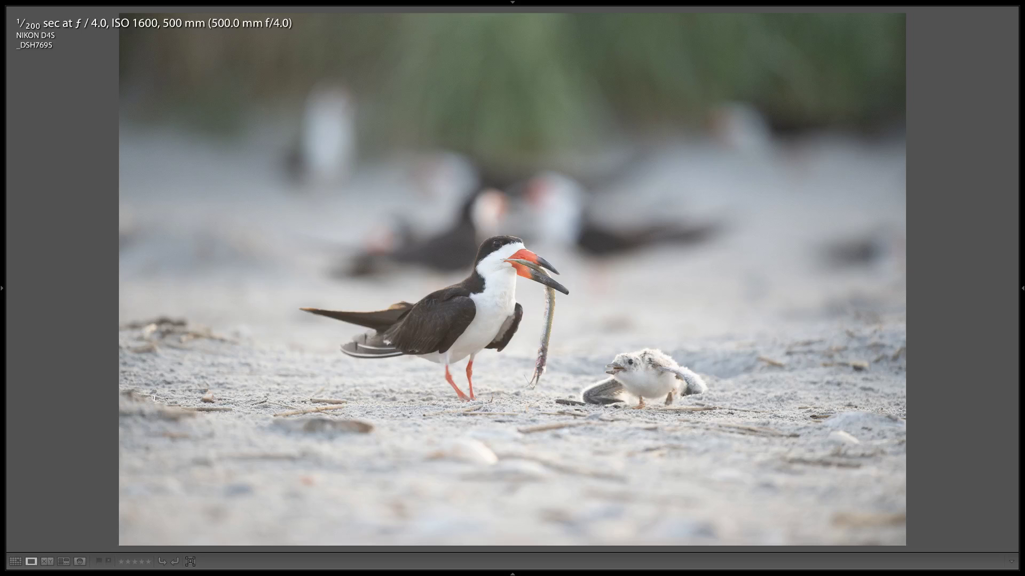
# - Compare _DSH7695 with _DSH7696, then flag _DSH7696 and _DSH7697 as rejected
pyautogui.press('Right')
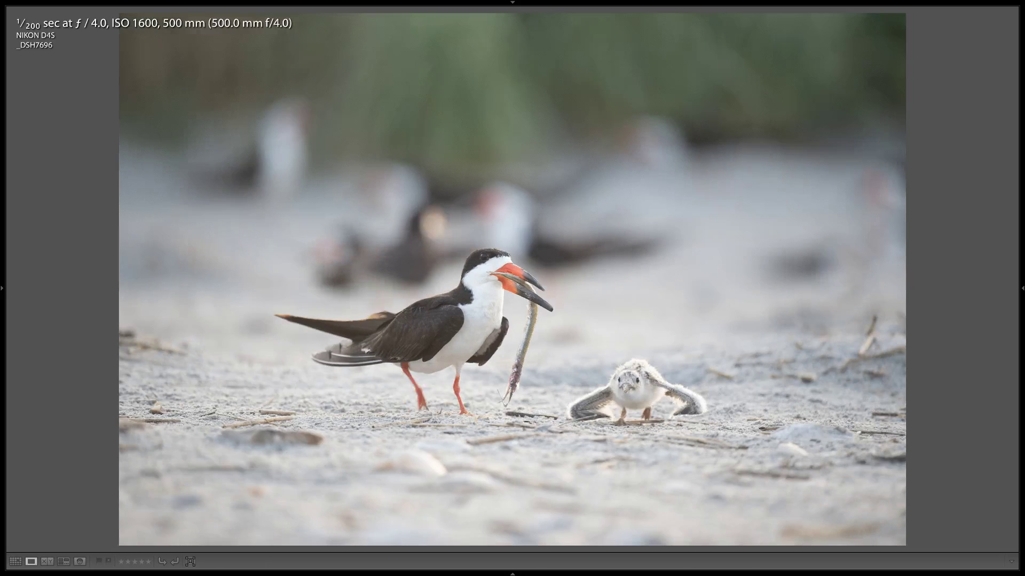
pyautogui.press('Right')
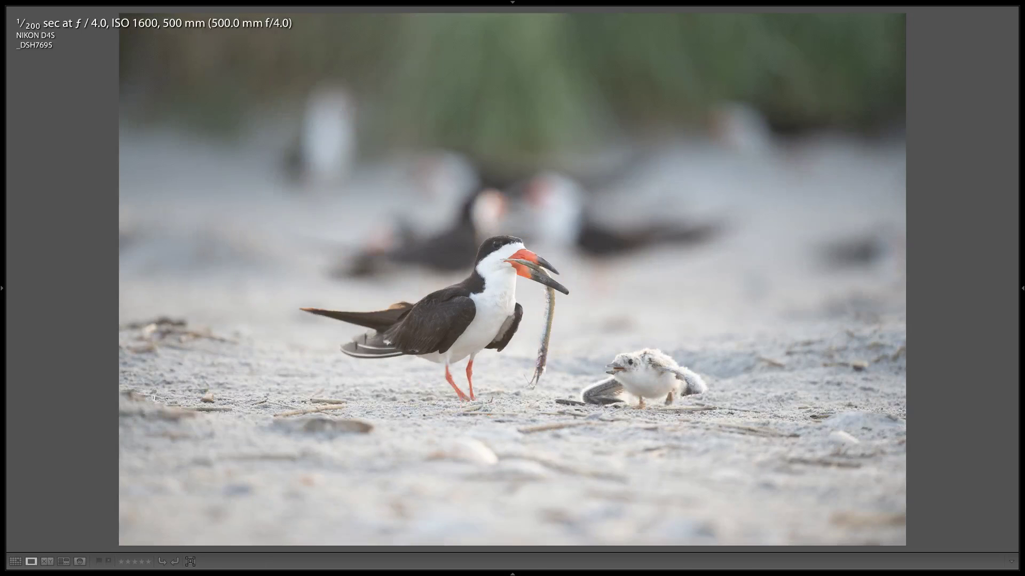
pyautogui.press('Right')
pyautogui.press('x')
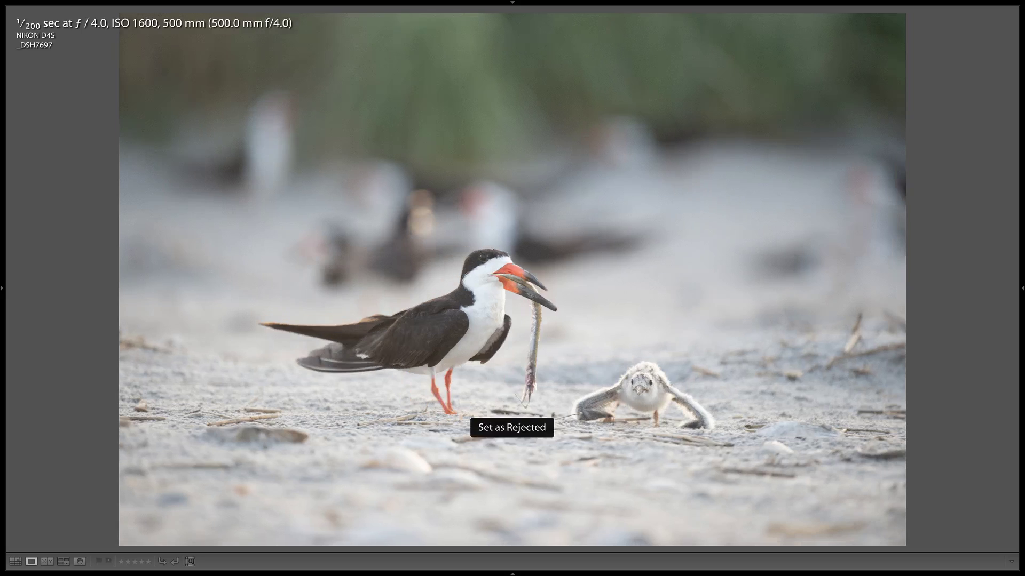
pyautogui.press('x')
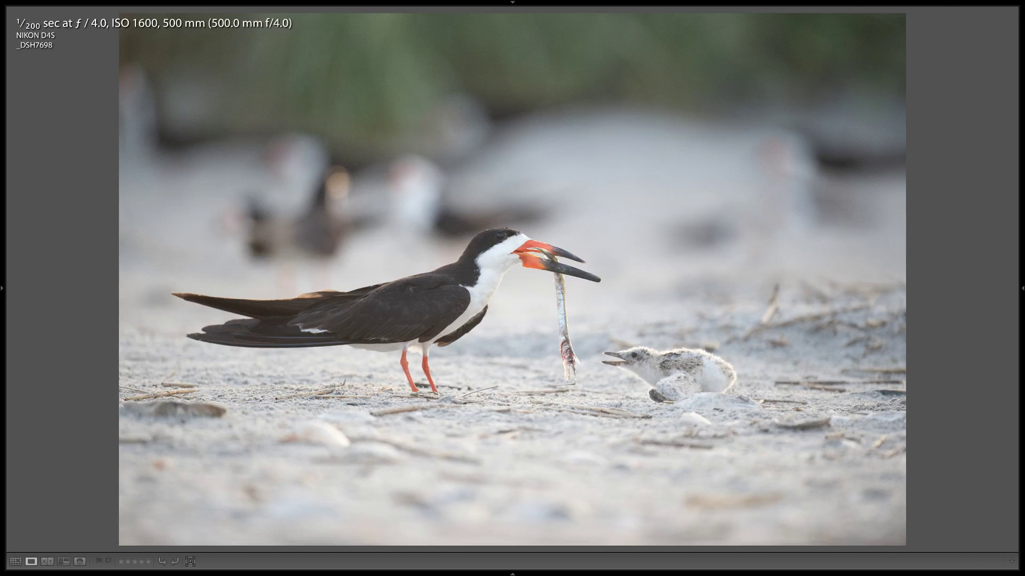
# - Compare _DSH7698 with _DSH7699, then flag _DSH7699 through _DSH7701 as rejected
pyautogui.press('Right')
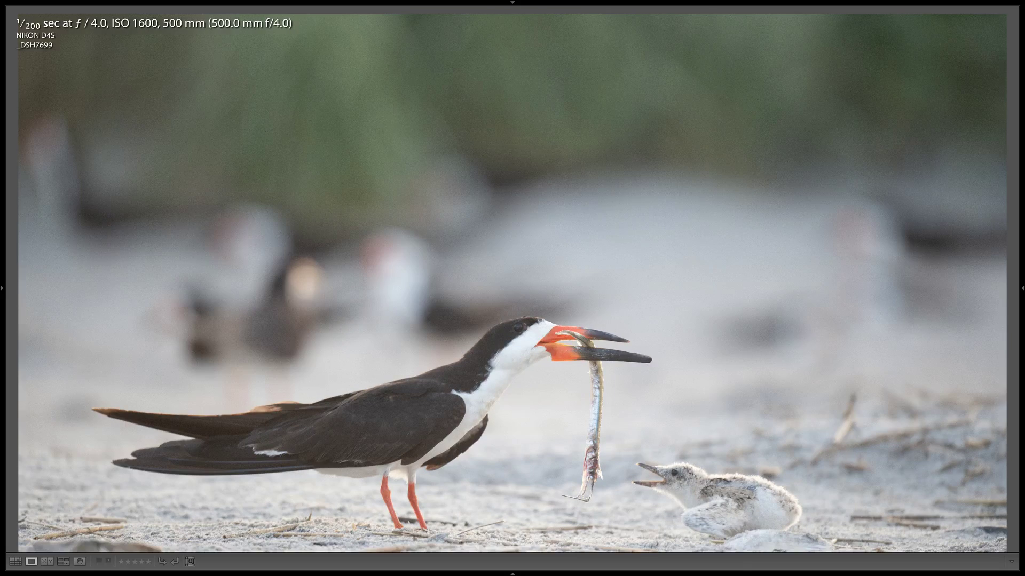
pyautogui.press('Left')
pyautogui.press('Right')
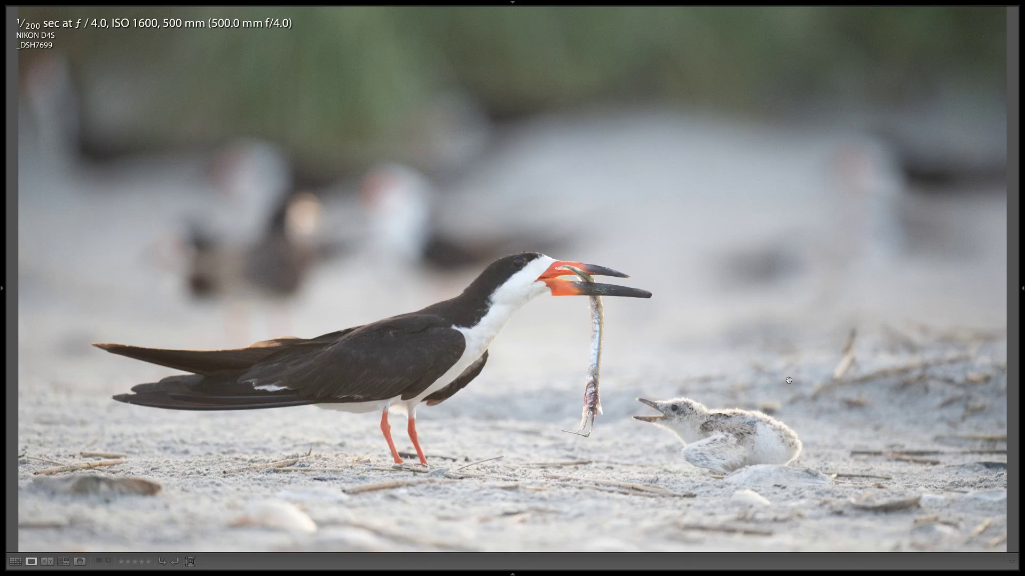
pyautogui.press('Right')
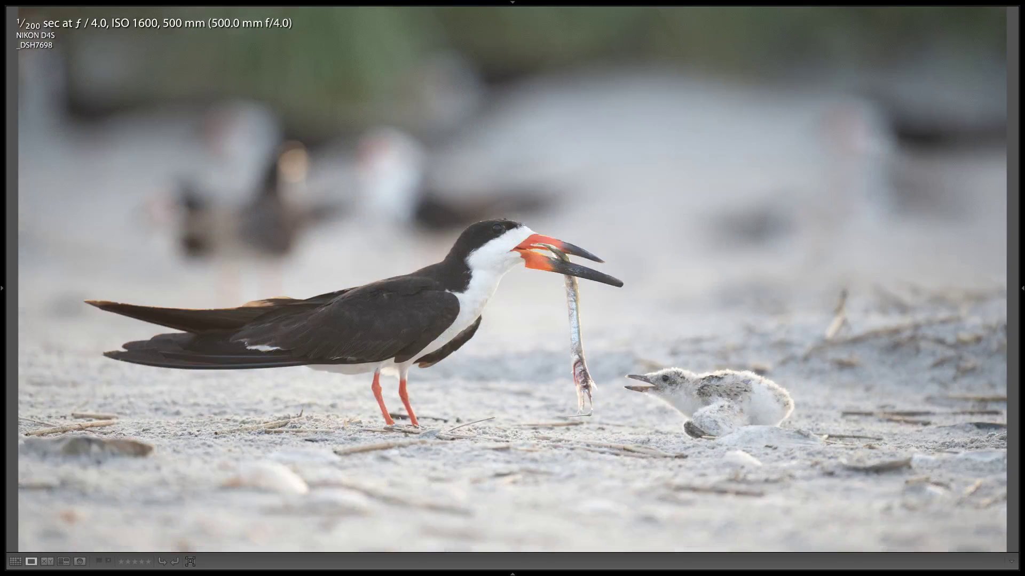
pyautogui.press('Right')
pyautogui.press('x')
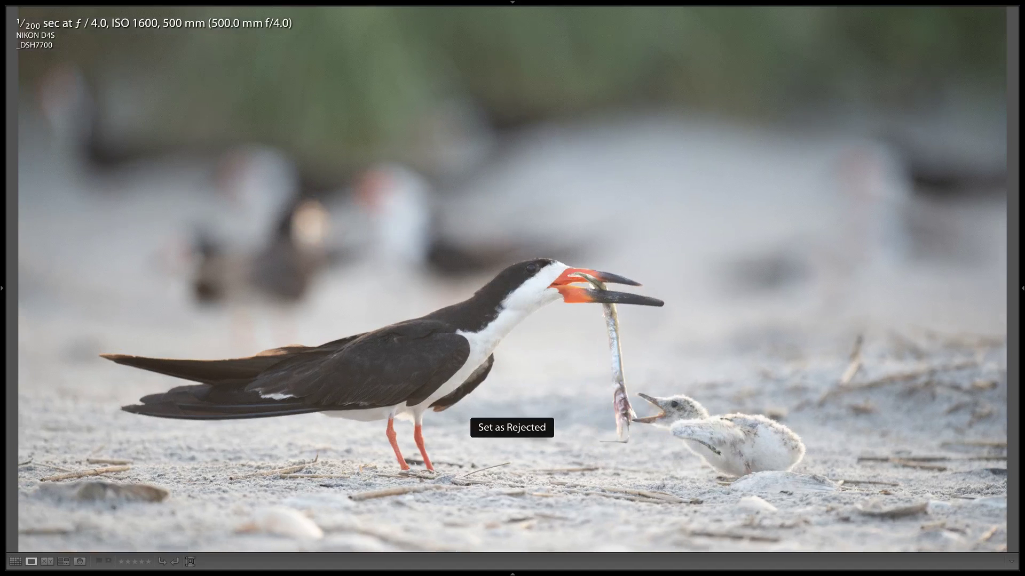
pyautogui.press('x')
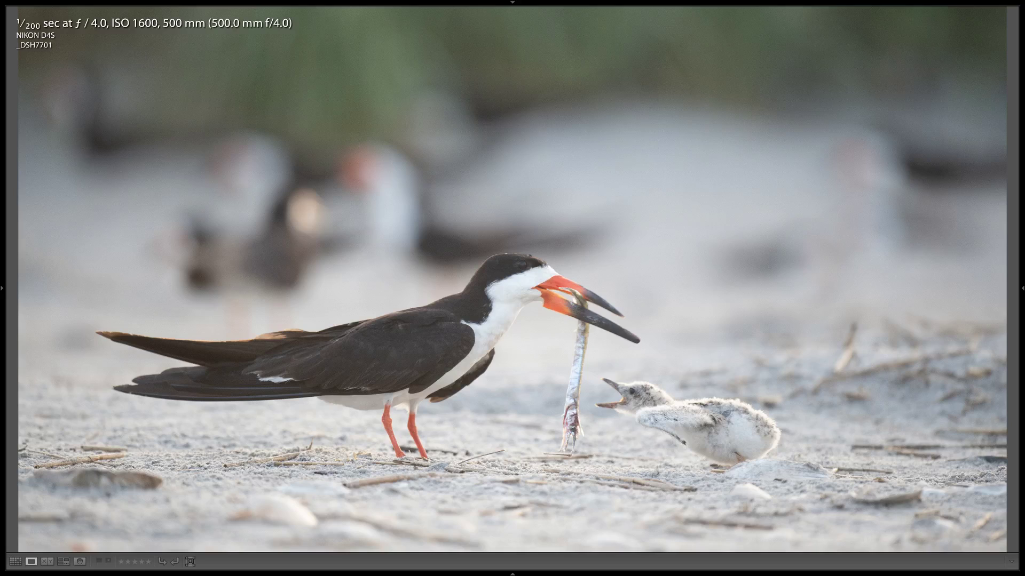
pyautogui.press('x')
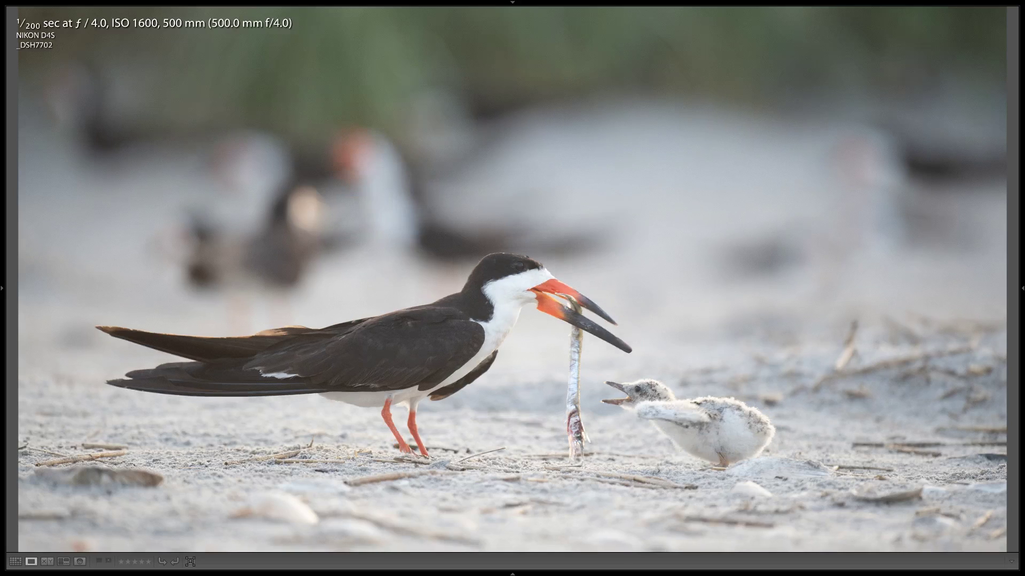
# - Compare _DSH7702 with _DSH7703 and flag both frames as rejected
pyautogui.press('Right')
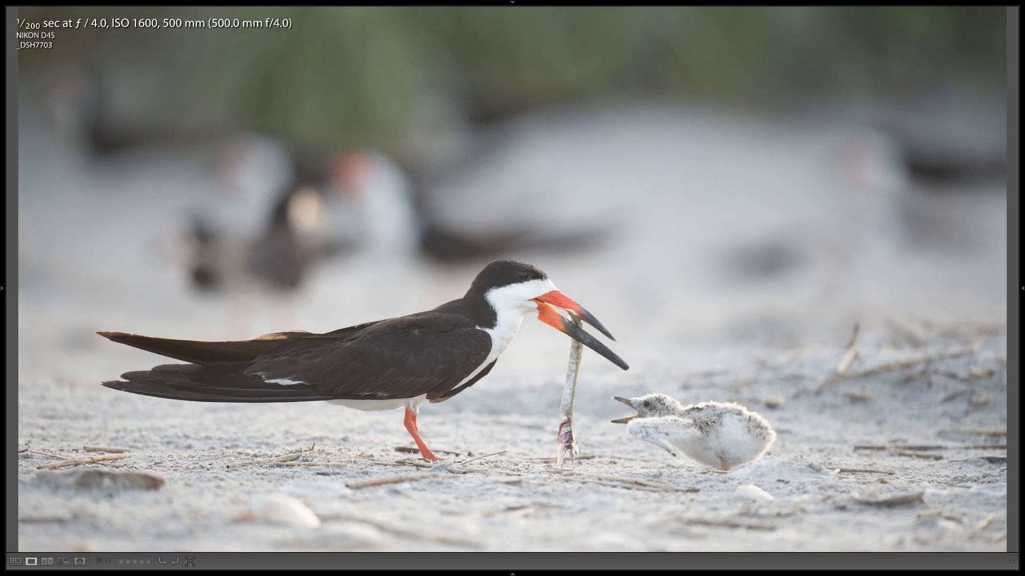
pyautogui.press('Left')
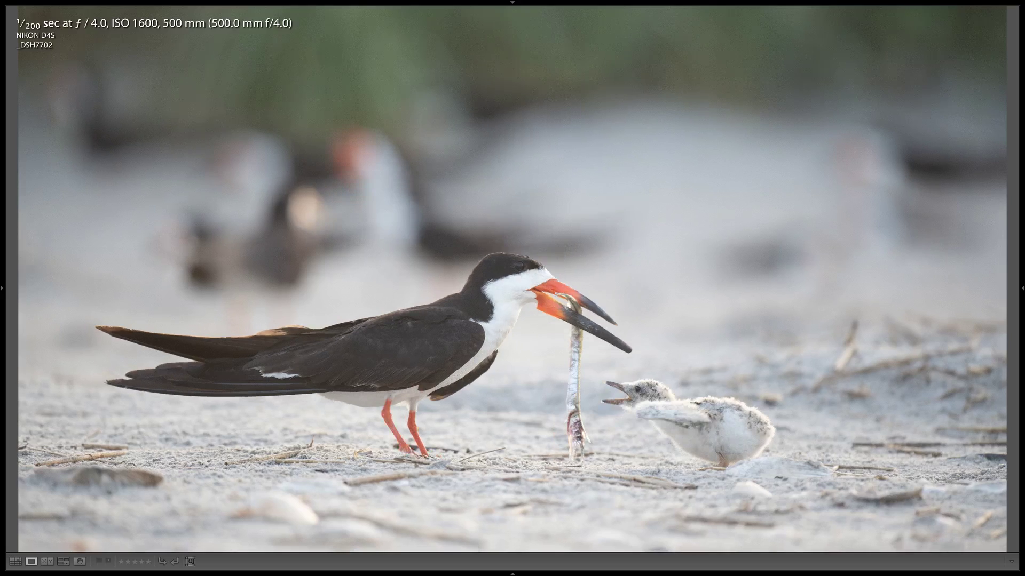
pyautogui.press('Right')
pyautogui.press('x')
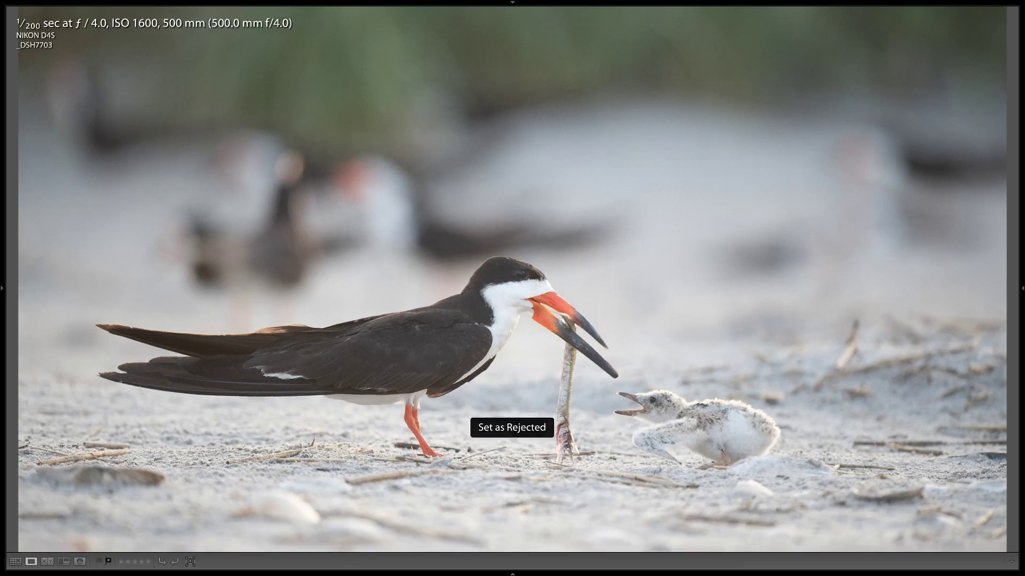
pyautogui.press('Left')
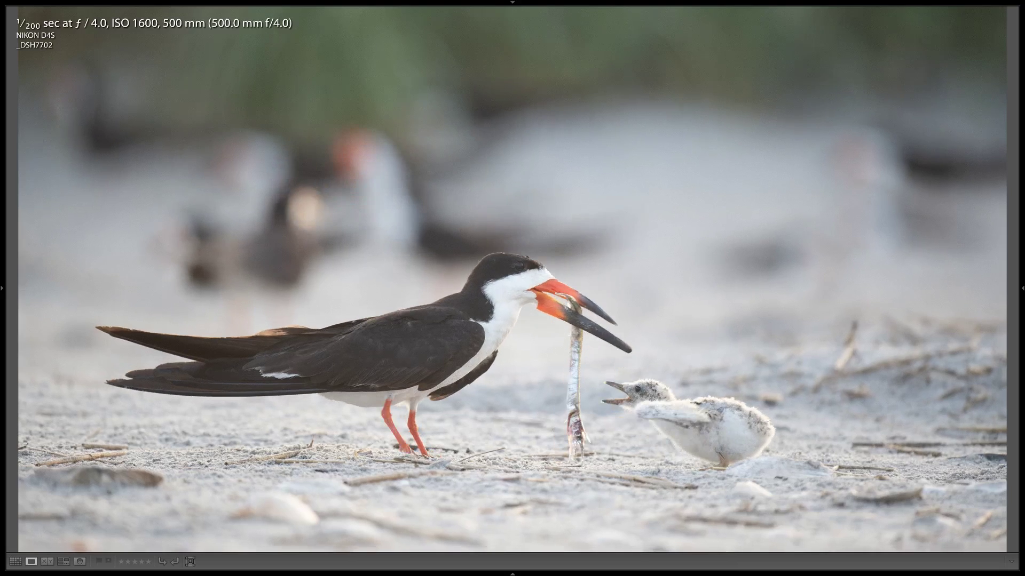
pyautogui.press('x')
pyautogui.press('Right')
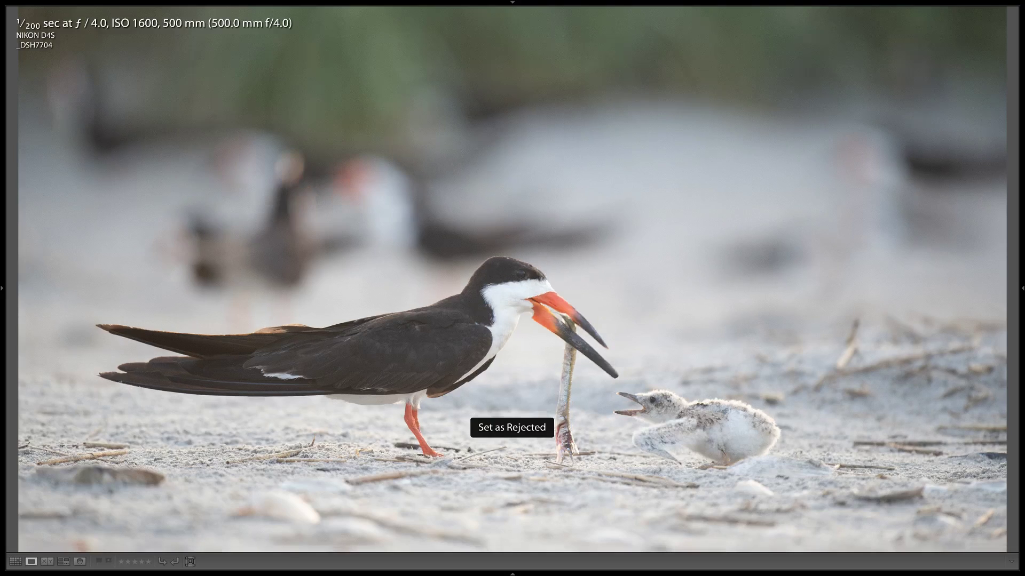
# - Skip past _DSH7704 and flag _DSH7705, _DSH7707 and _DSH7709 as rejected
pyautogui.press('Right')
pyautogui.press('x')
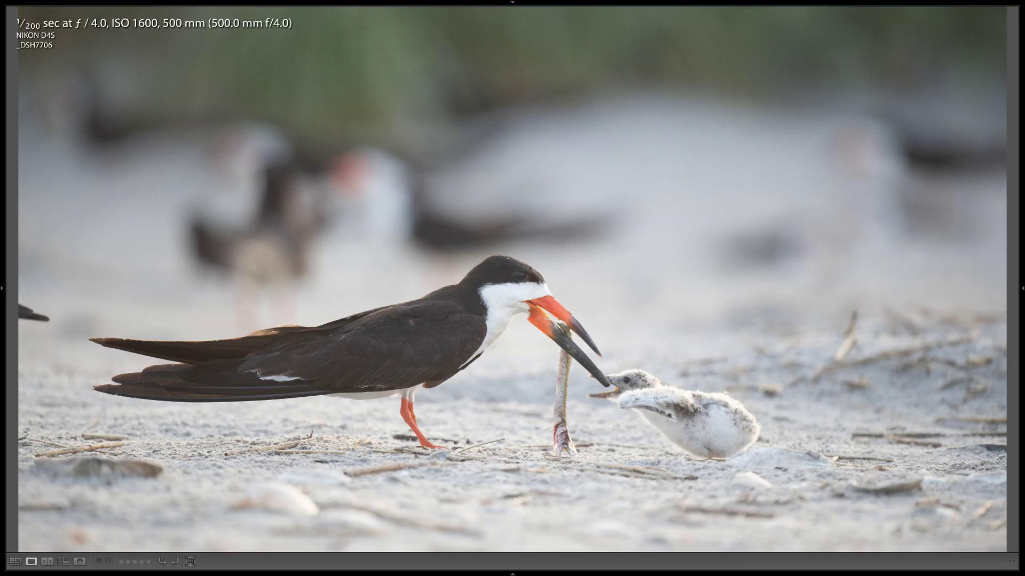
pyautogui.press('Right')
pyautogui.press('x')
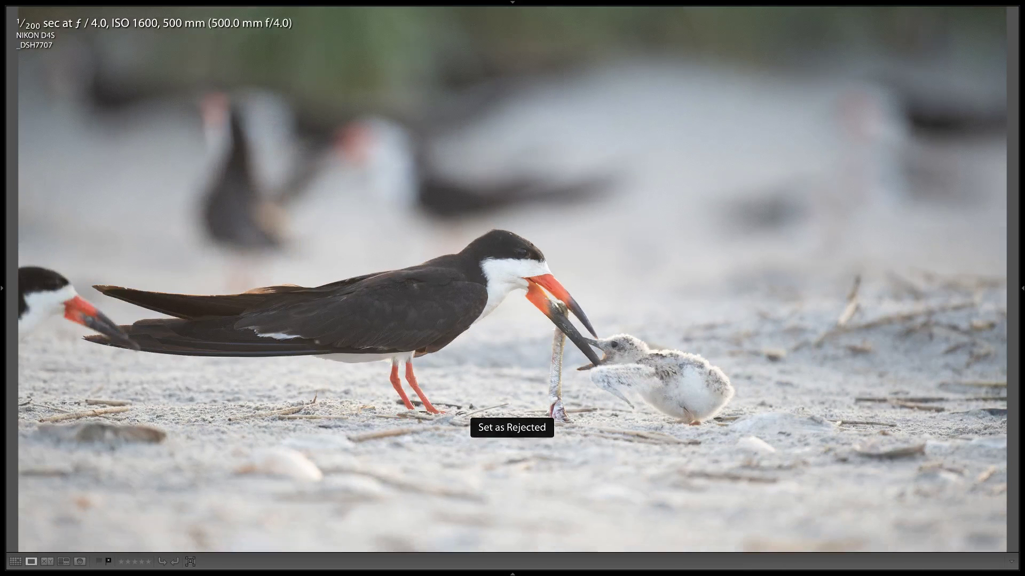
pyautogui.press('x')
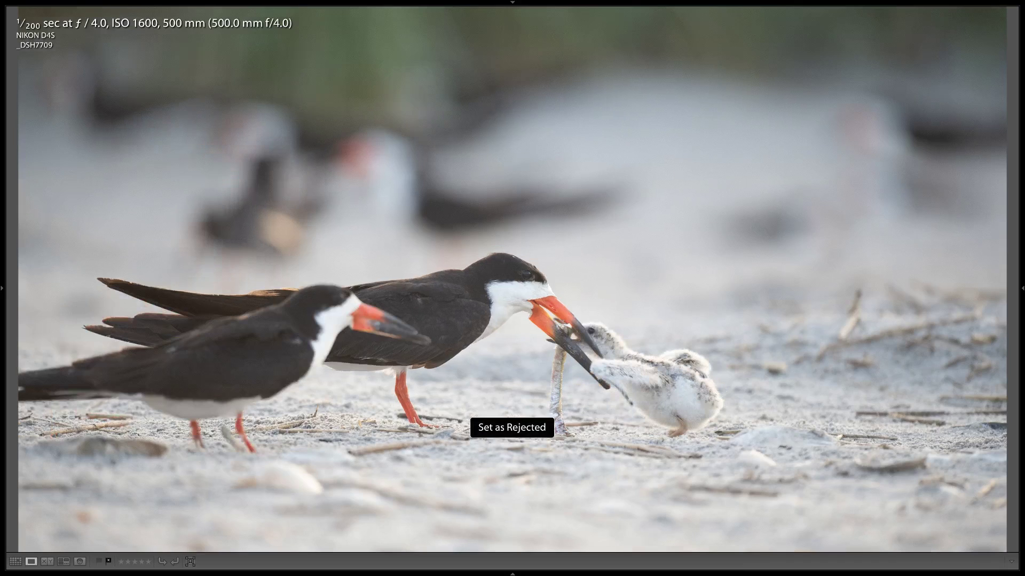
# - Compare _DSH7711 with the previous frame, flag that previous frame as rejected, and skip past _DSH7712
pyautogui.press('Right')
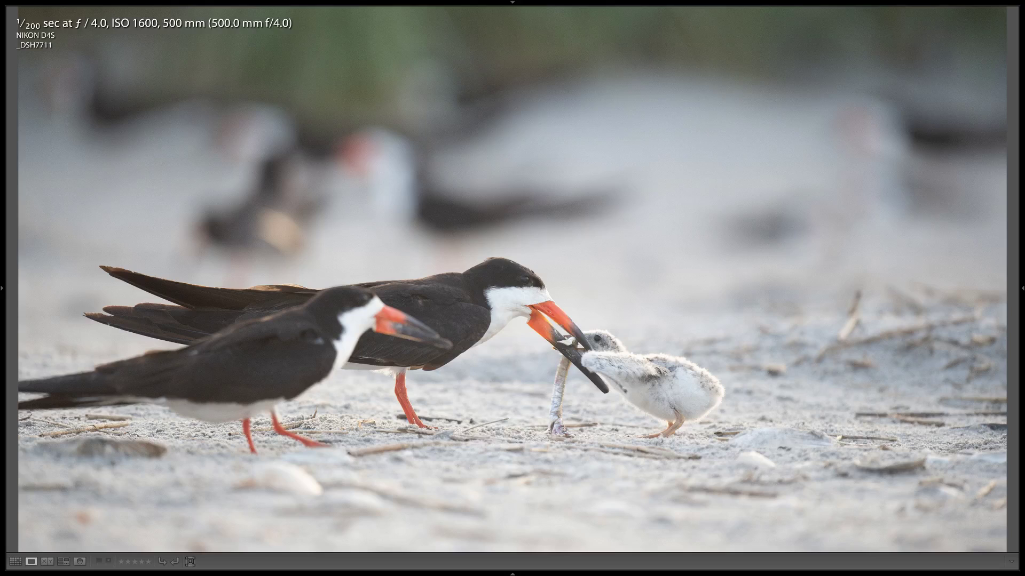
pyautogui.press('Left')
pyautogui.press('x')
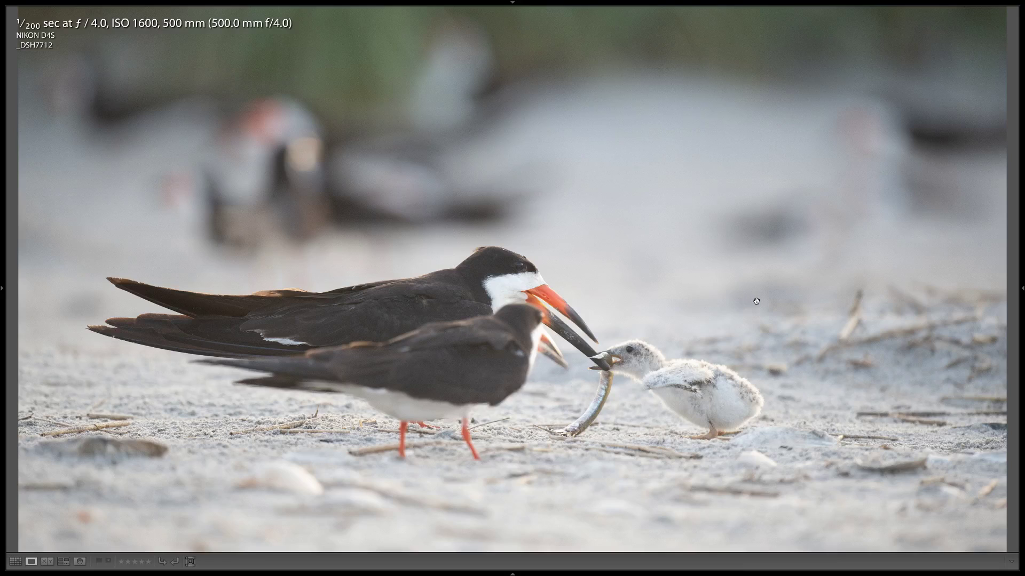
pyautogui.press('Right')
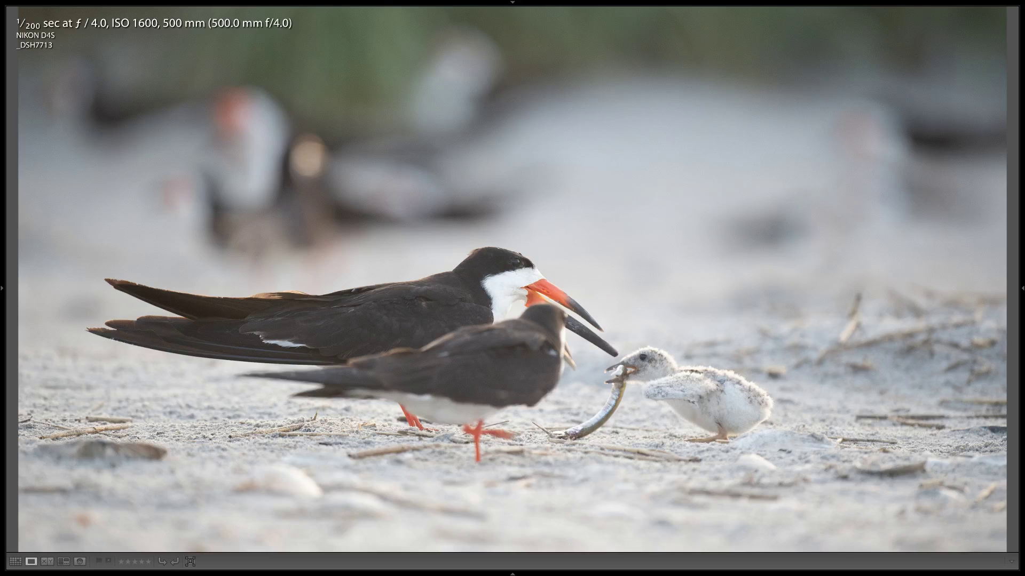
# - Flag the skimmer-and-chick shots _DSH7713 through _DSH7724 as rejected
pyautogui.press('x')
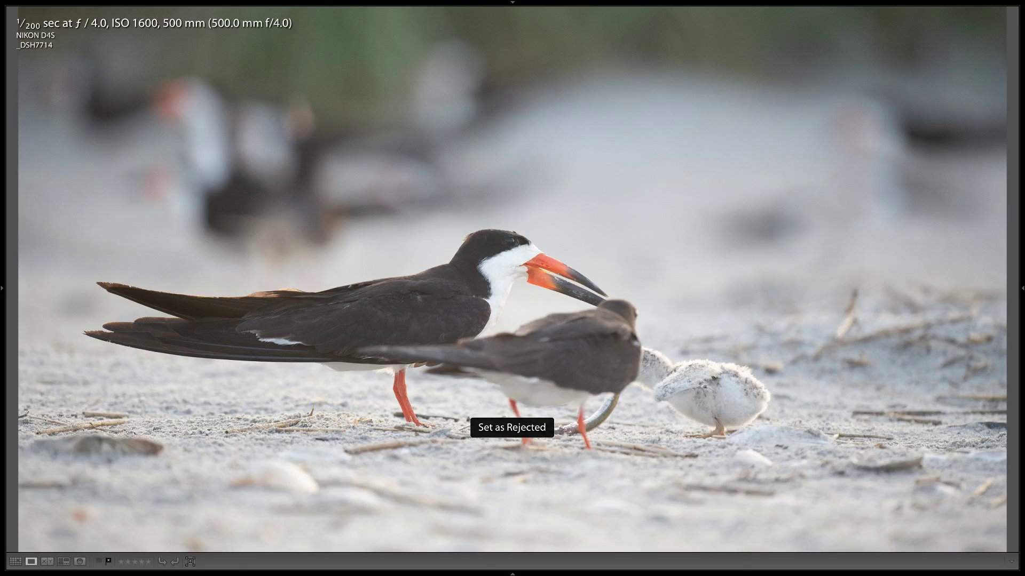
pyautogui.press('x')
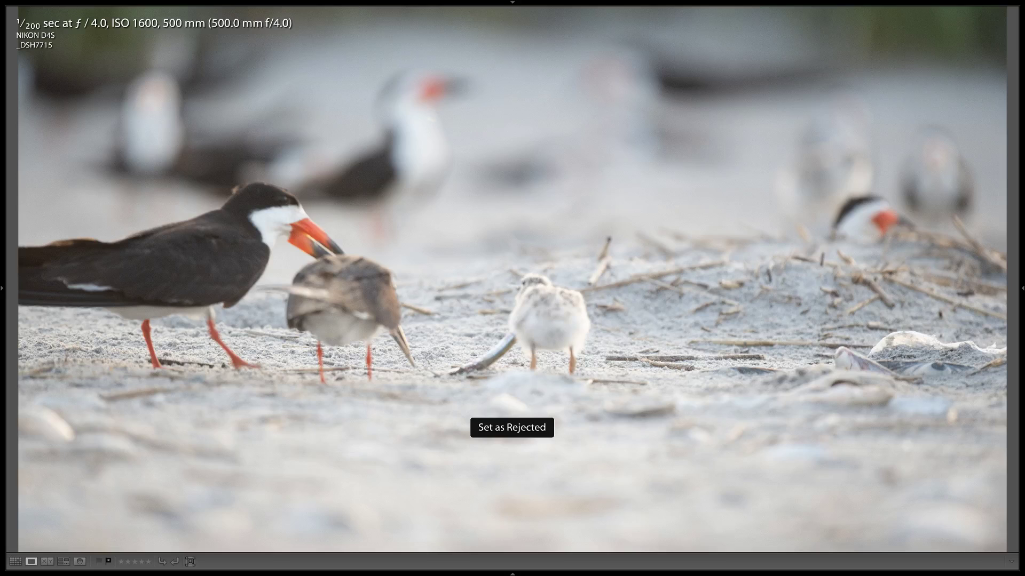
pyautogui.press('x')
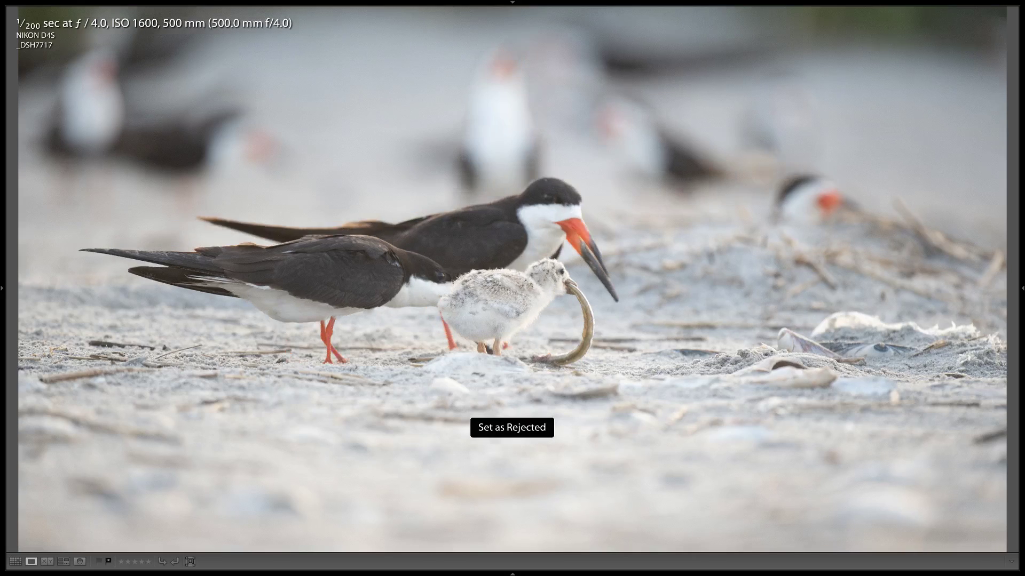
pyautogui.press('x')
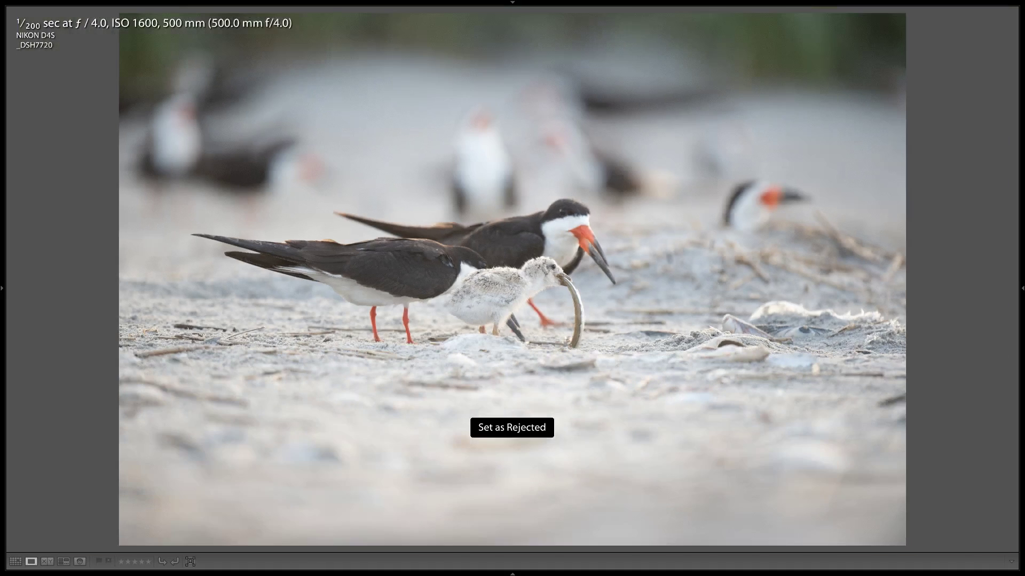
pyautogui.press('x')
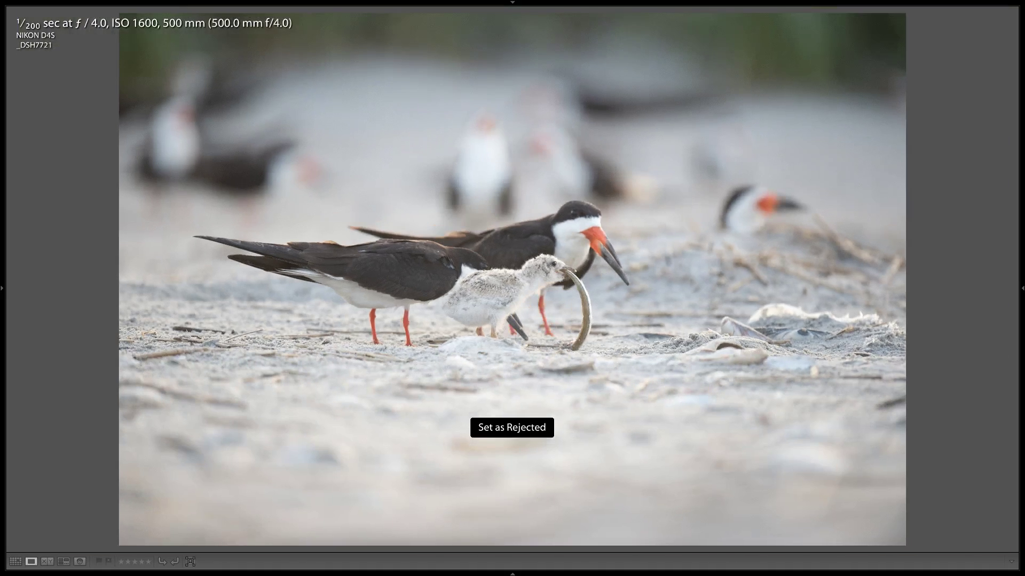
pyautogui.press('x')
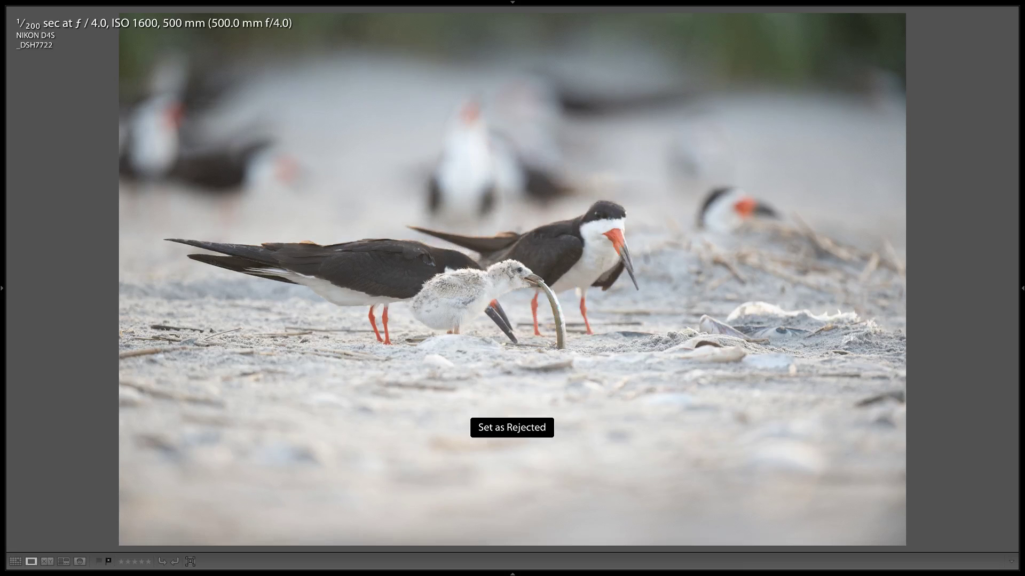
pyautogui.press('x')
pyautogui.press('x')
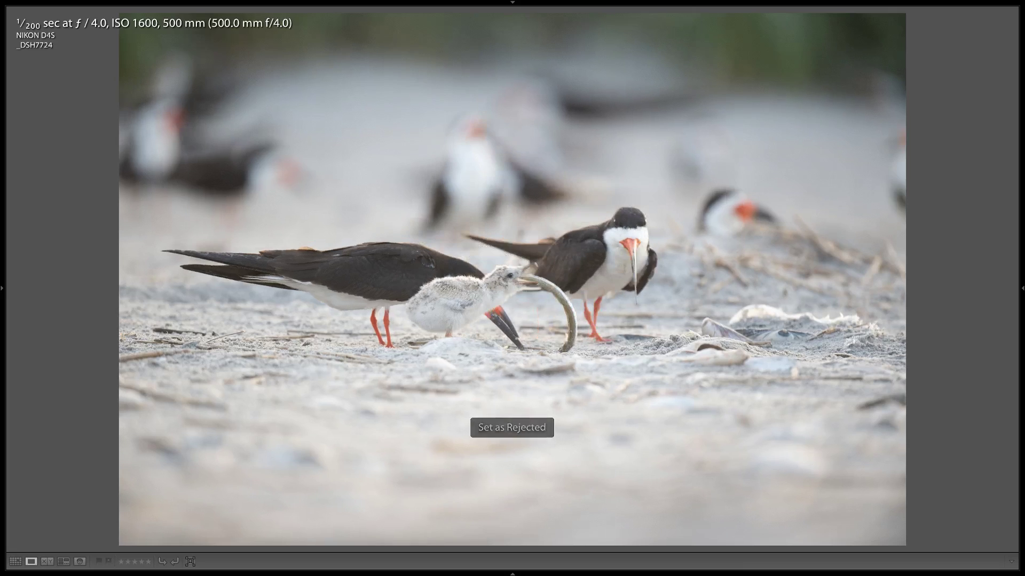
pyautogui.press('x')
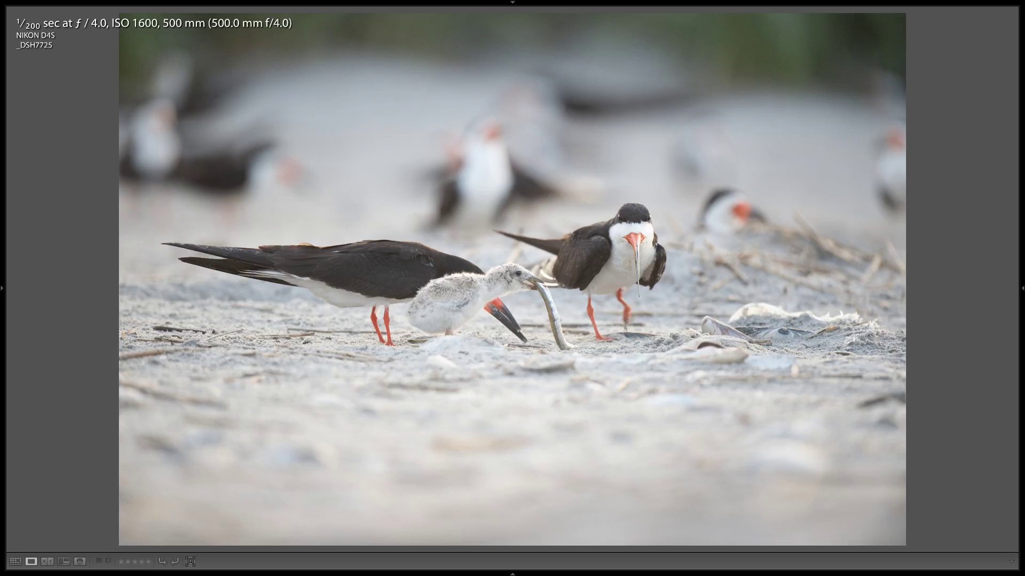
pyautogui.press('x')
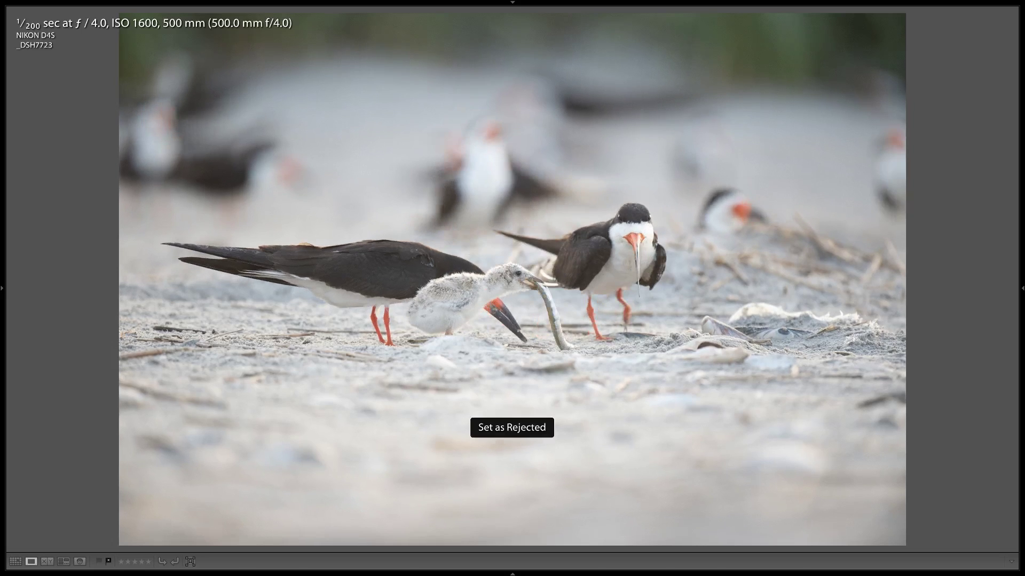
# - Skip past _DSH7725, compare _DSH7726 with its neighbouring frame, and flag _DSH7726 as rejected
pyautogui.press('Right')
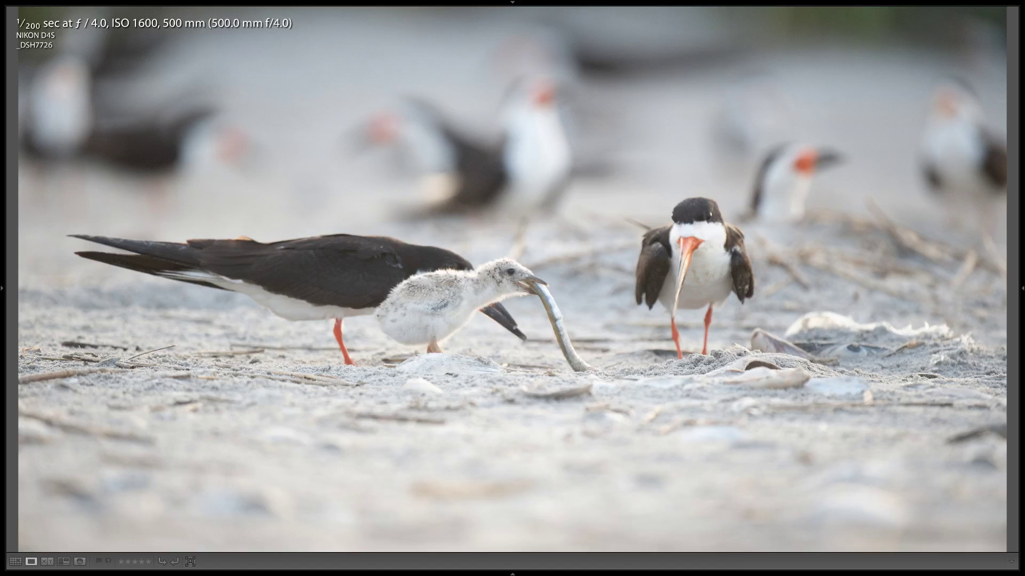
pyautogui.press('Right')
pyautogui.press('Left')
pyautogui.press('Right')
pyautogui.press('x')
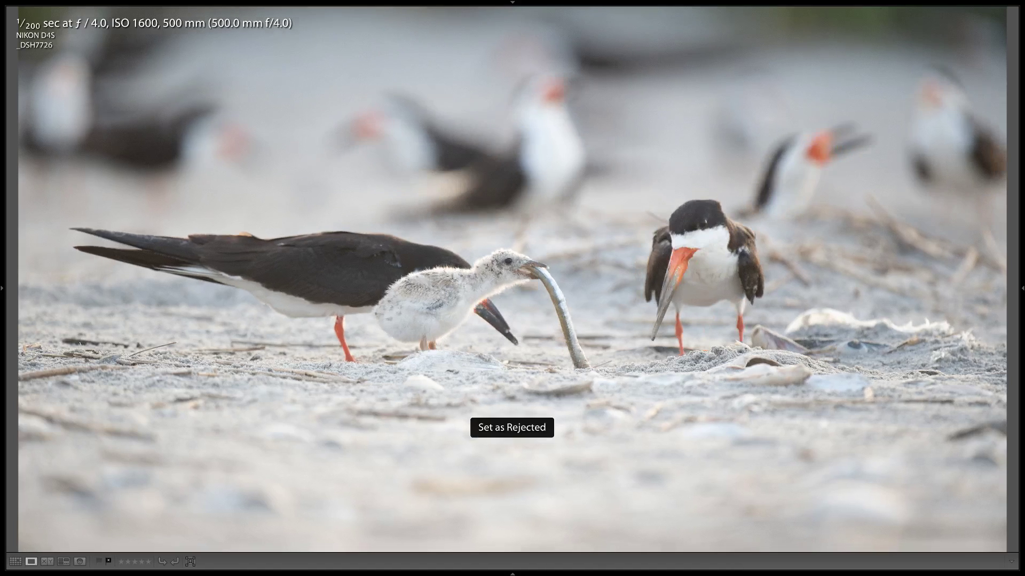
# - Skip past _DSH7727 and flag _DSH7728 through _DSH7736 as rejected
pyautogui.hotkey('ctrl', '-')
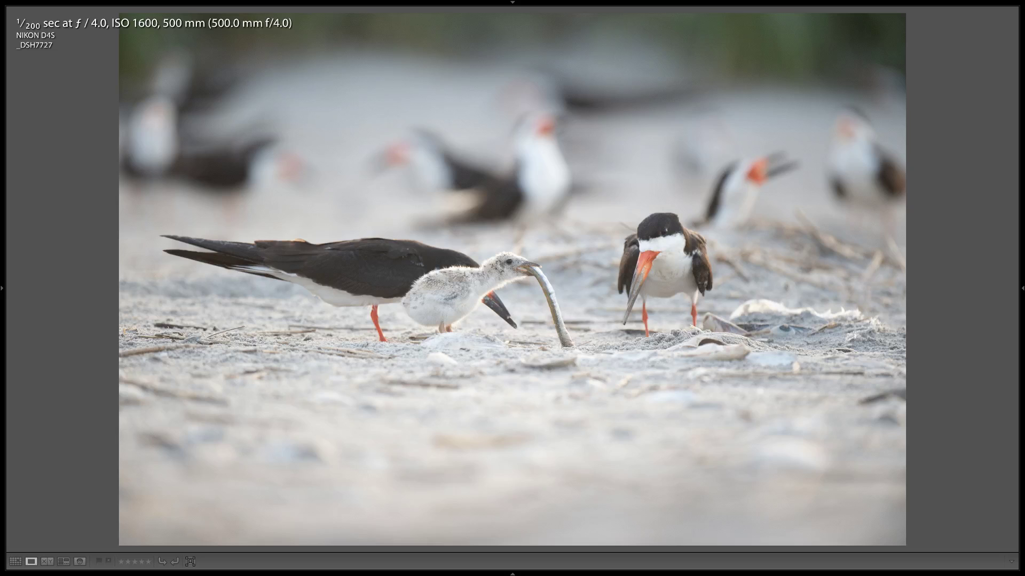
pyautogui.press('Right')
pyautogui.press('x')
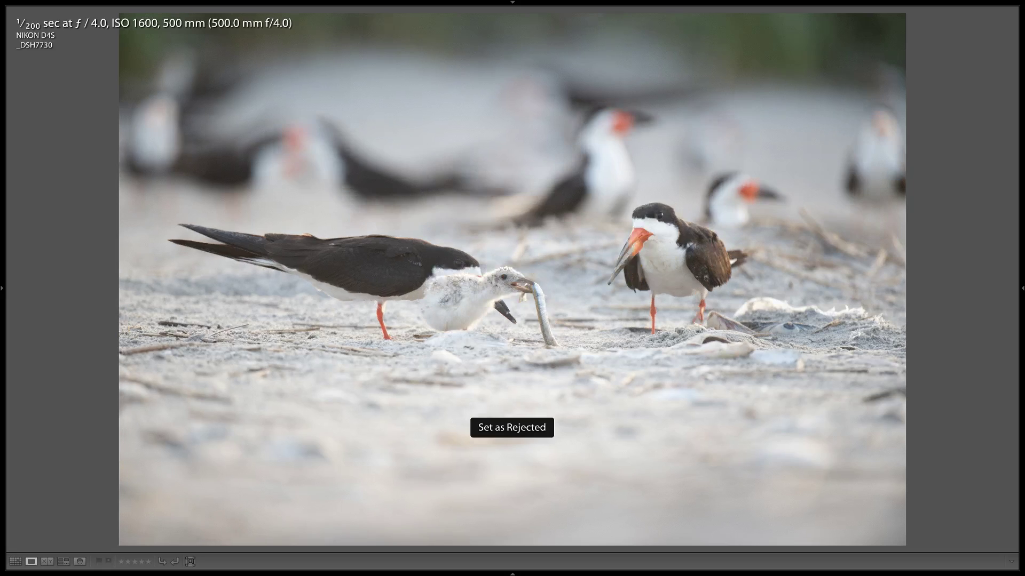
pyautogui.press('x')
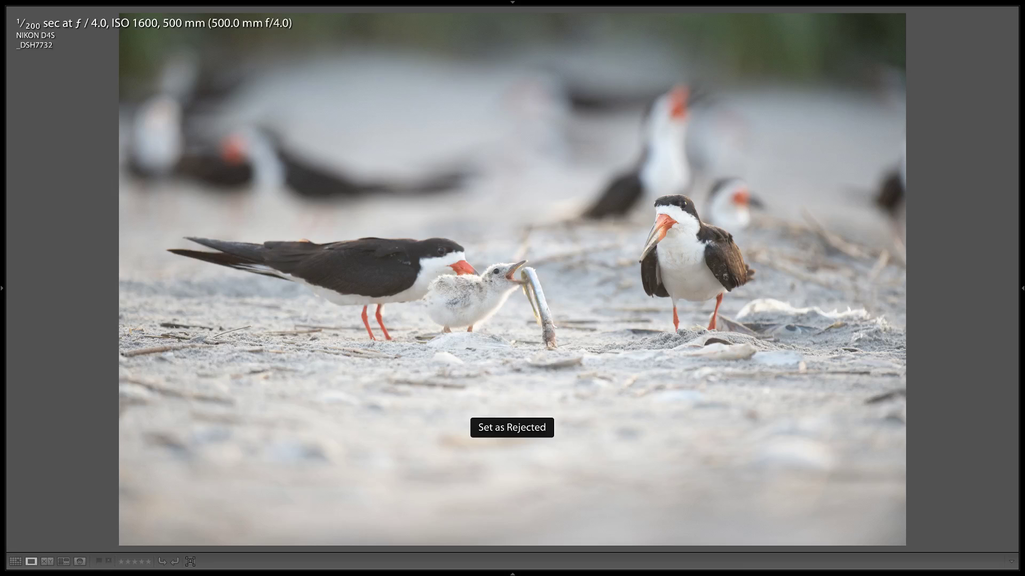
pyautogui.press('x')
pyautogui.press('x')
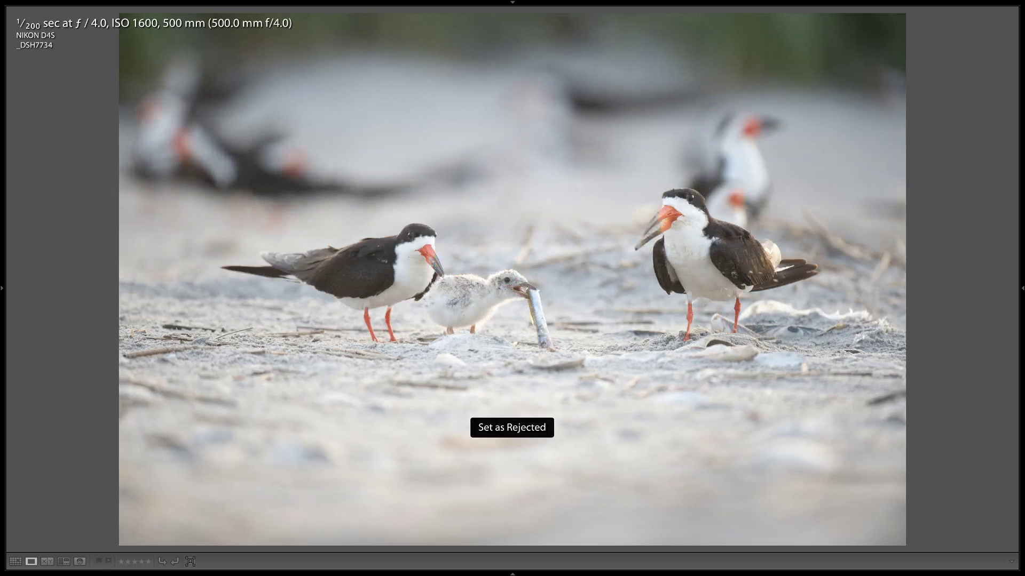
pyautogui.press('x')
pyautogui.press('x')
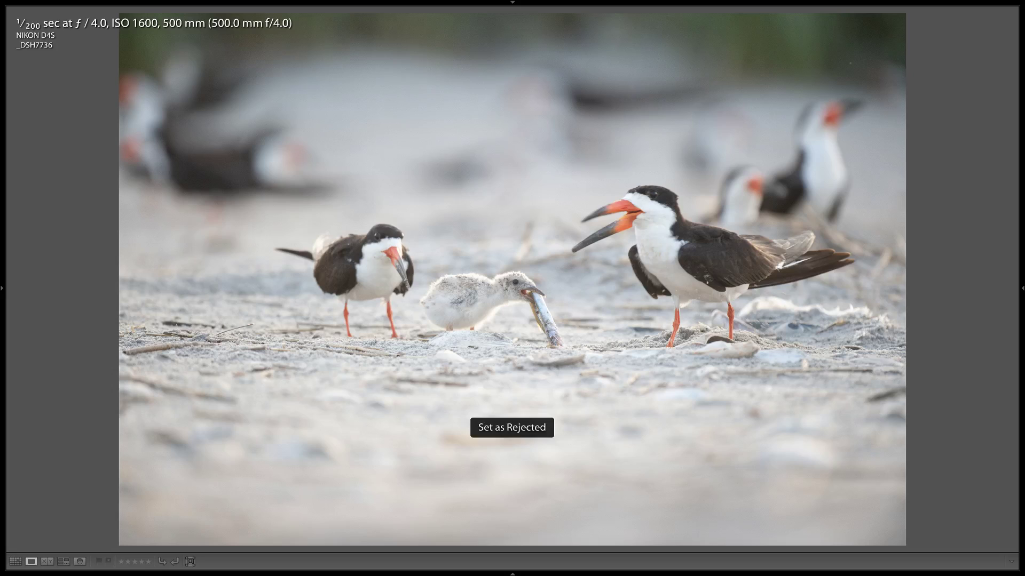
pyautogui.press('x')
pyautogui.press('x')
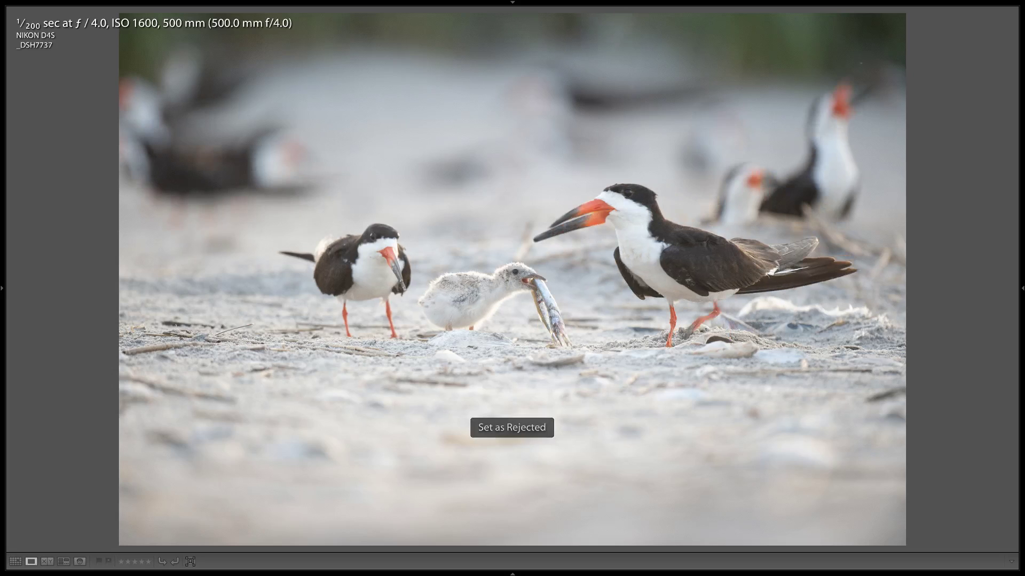
# - Compare _DSH7737 with _DSH7738, check _DSH7737 up close, keep both unflagged, and flag _DSH7739 as rejected
pyautogui.press('Left')
pyautogui.press('Right')
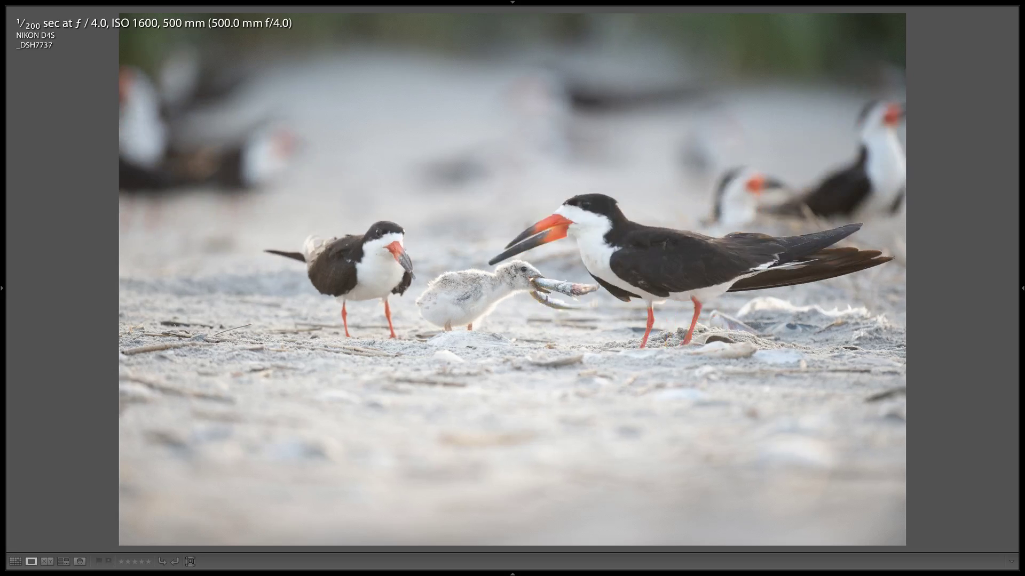
pyautogui.press('Left')
pyautogui.press('z')
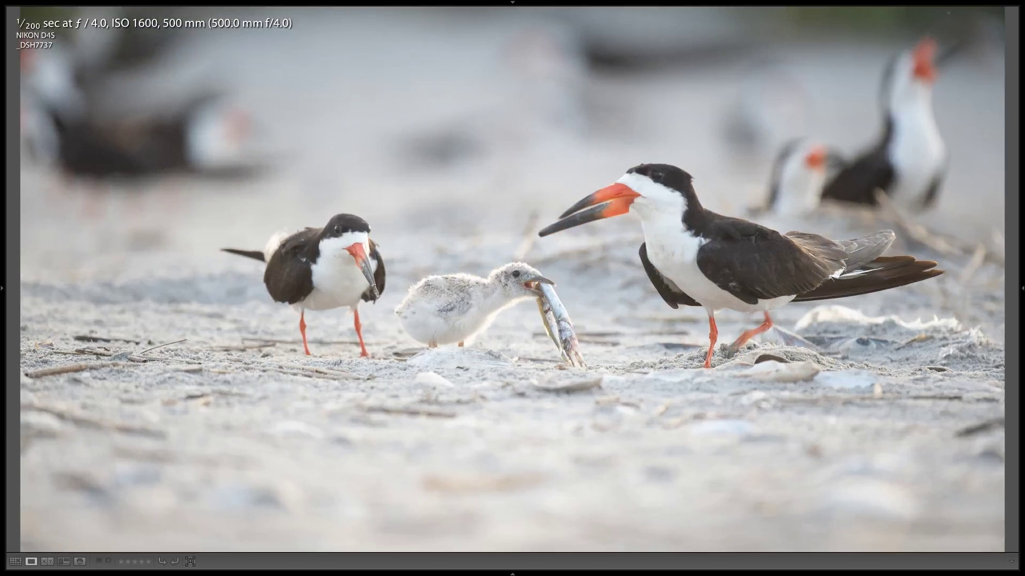
pyautogui.press('z')
pyautogui.press('Right')
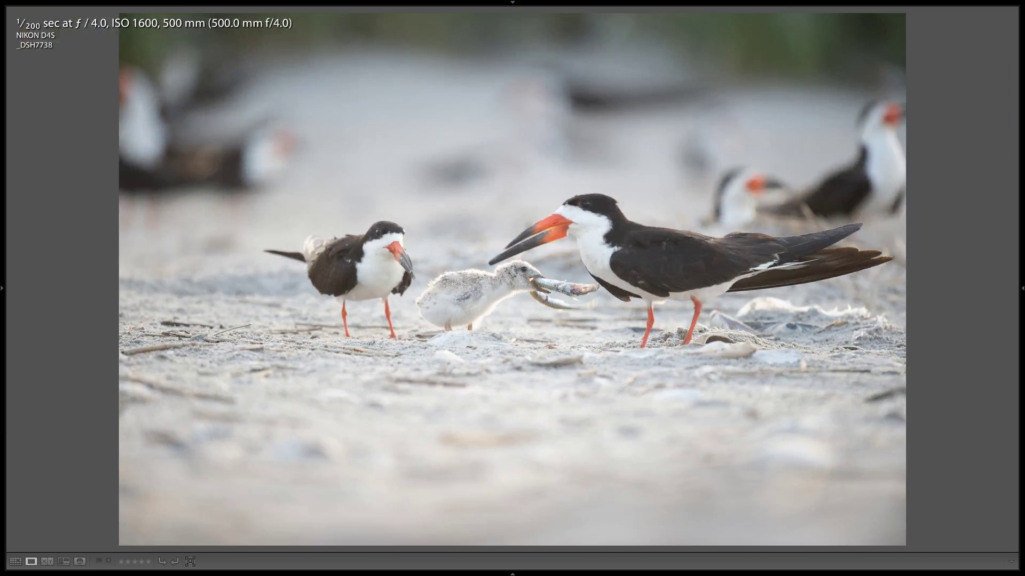
pyautogui.press('Right')
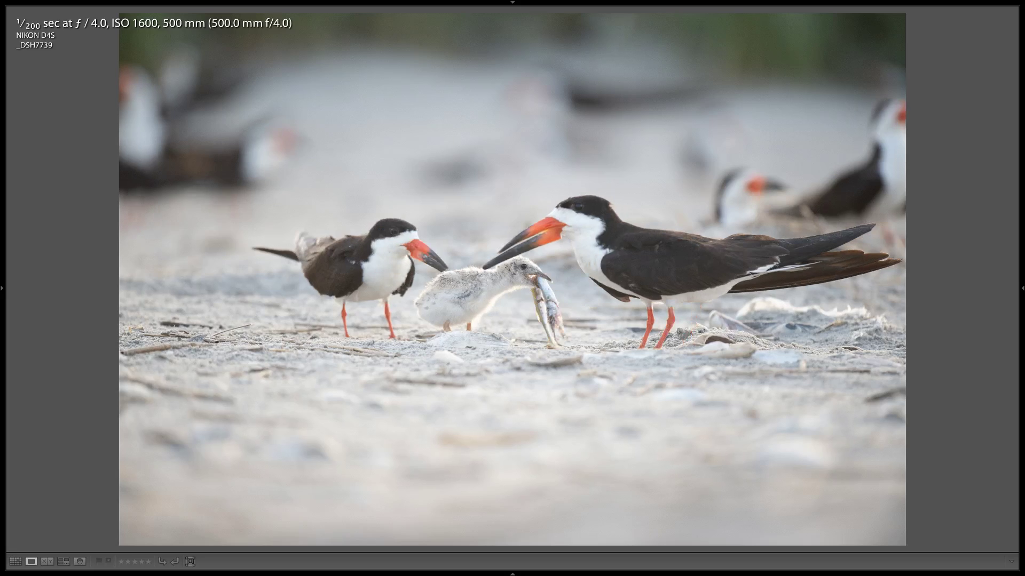
pyautogui.press('x')
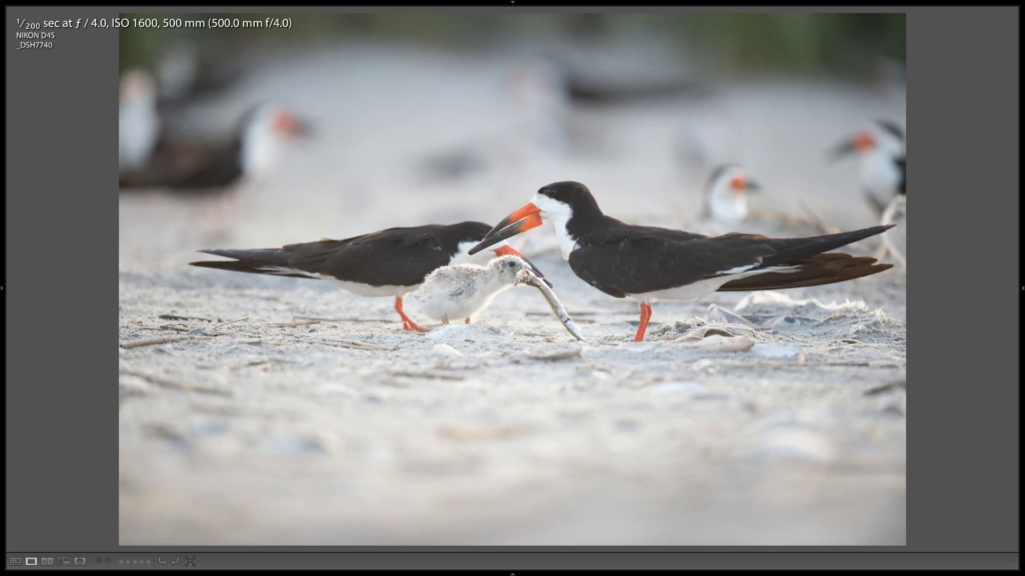
# - Flag the skimmer-and-chick feeding shots _DSH7740 through _DSH7747 as rejected
pyautogui.press('Right')
pyautogui.press('x')
pyautogui.press('Right')
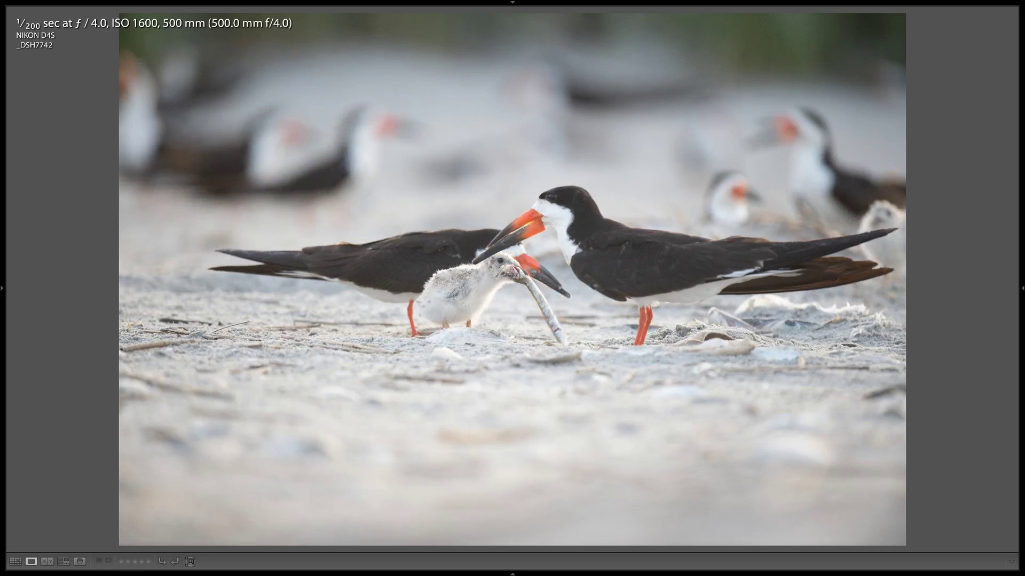
pyautogui.press('x')
pyautogui.press('Right')
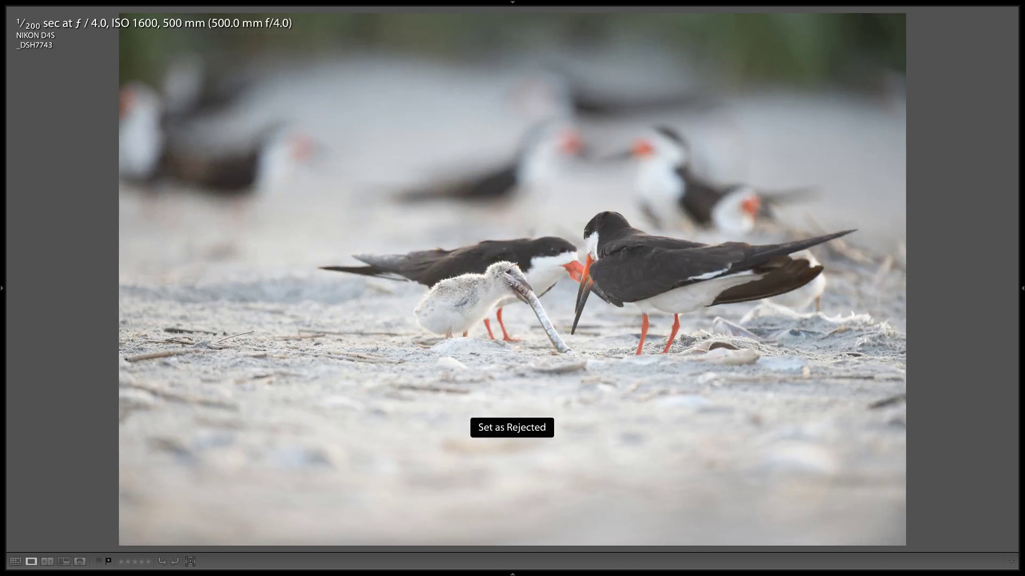
pyautogui.press('Right')
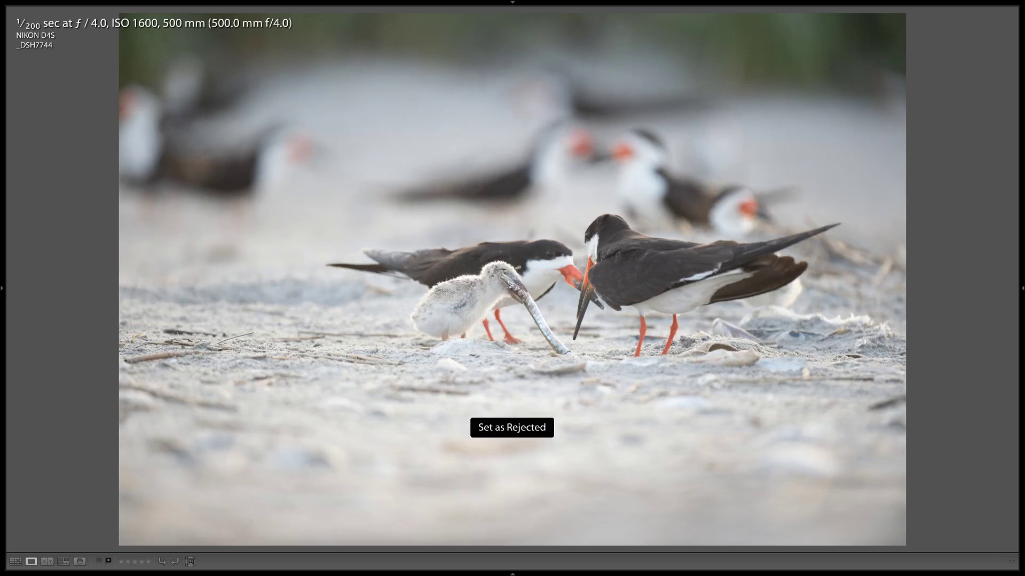
pyautogui.press('Right')
pyautogui.press('Right')
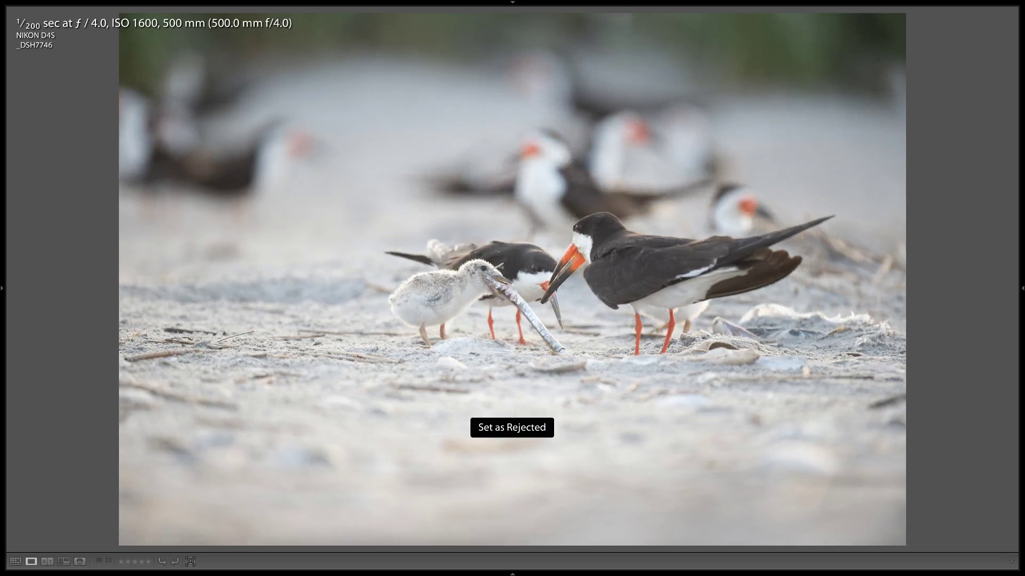
pyautogui.press('x')
pyautogui.press('Right')
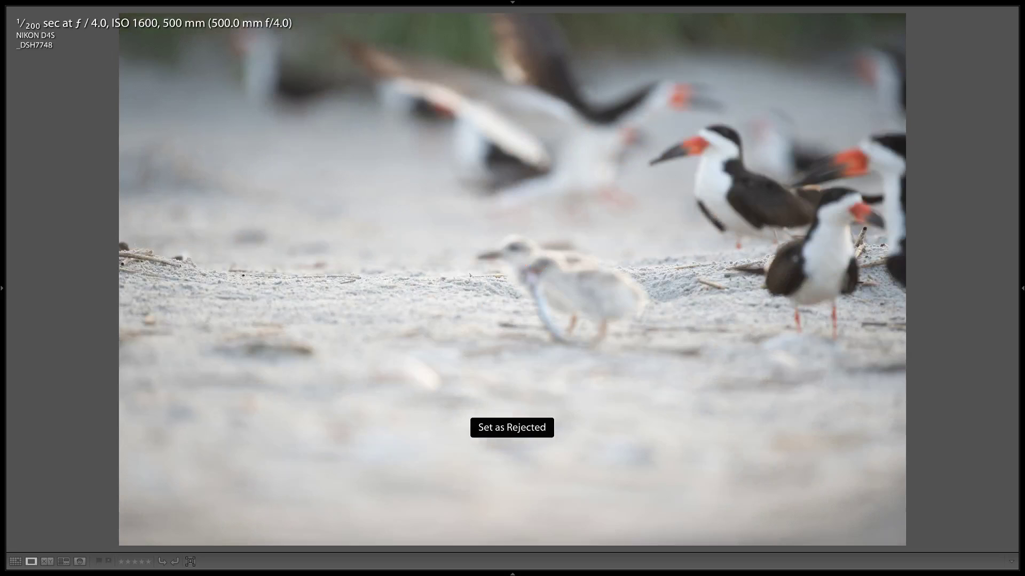
# - Compare _DSH7748 with the previous frame and flag _DSH7748 and _DSH7749 as rejected
pyautogui.press('Left')
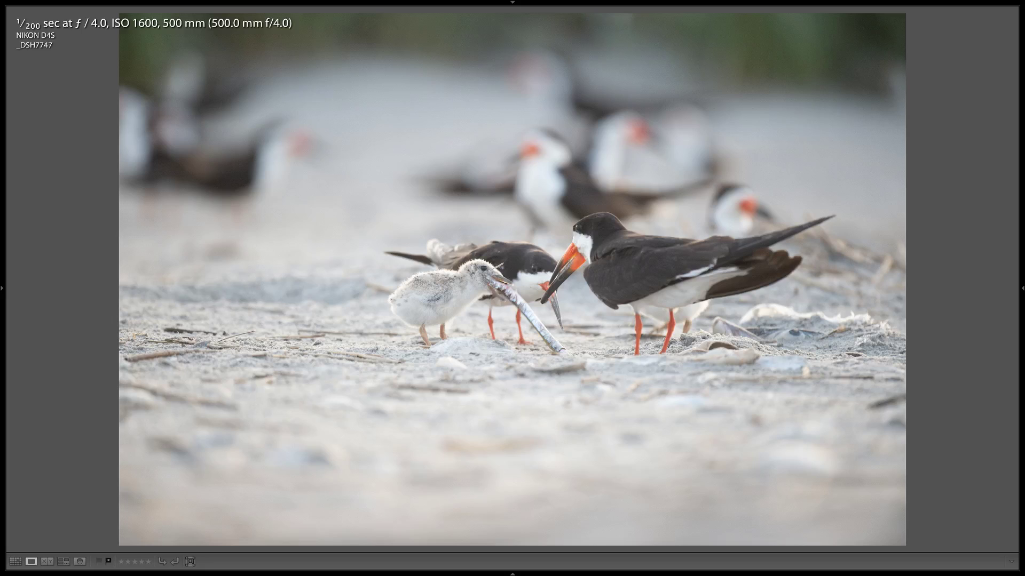
pyautogui.press('Right')
pyautogui.press('x')
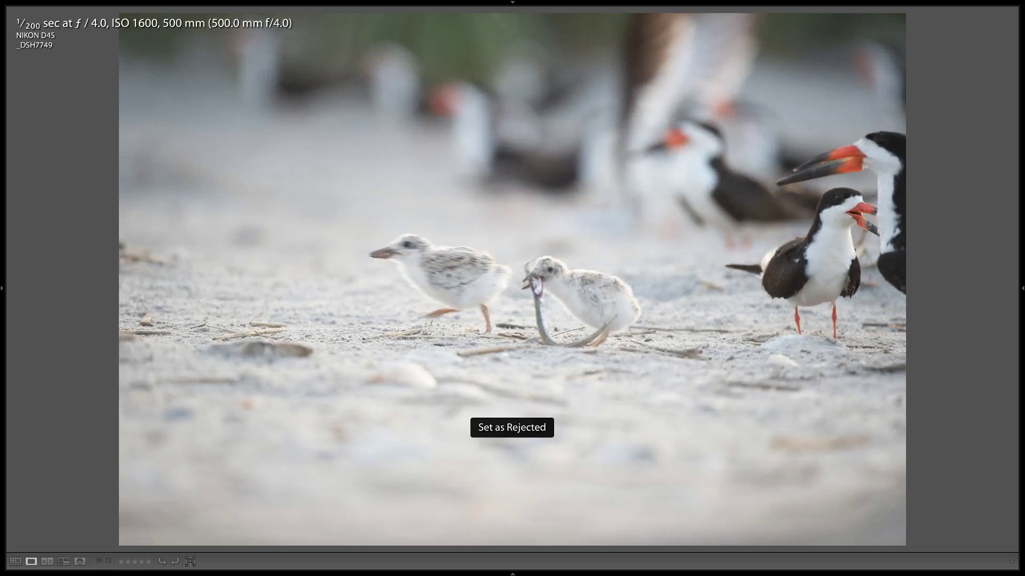
pyautogui.press('Right')
pyautogui.press('x')
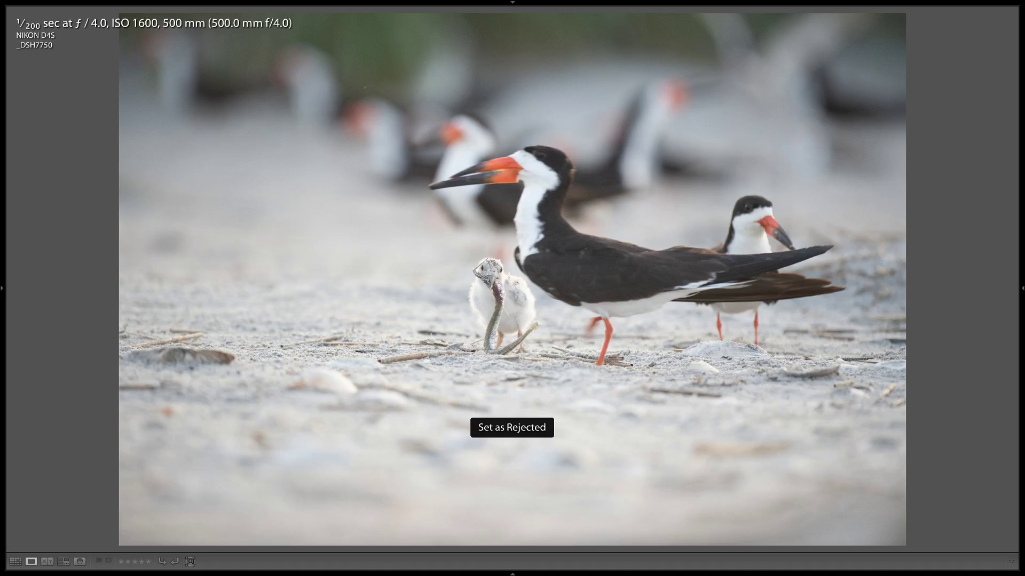
# - Skip past _DSH7750, flag _DSH7751 as rejected, and continue culling up to _DSH7755
pyautogui.press('Right')
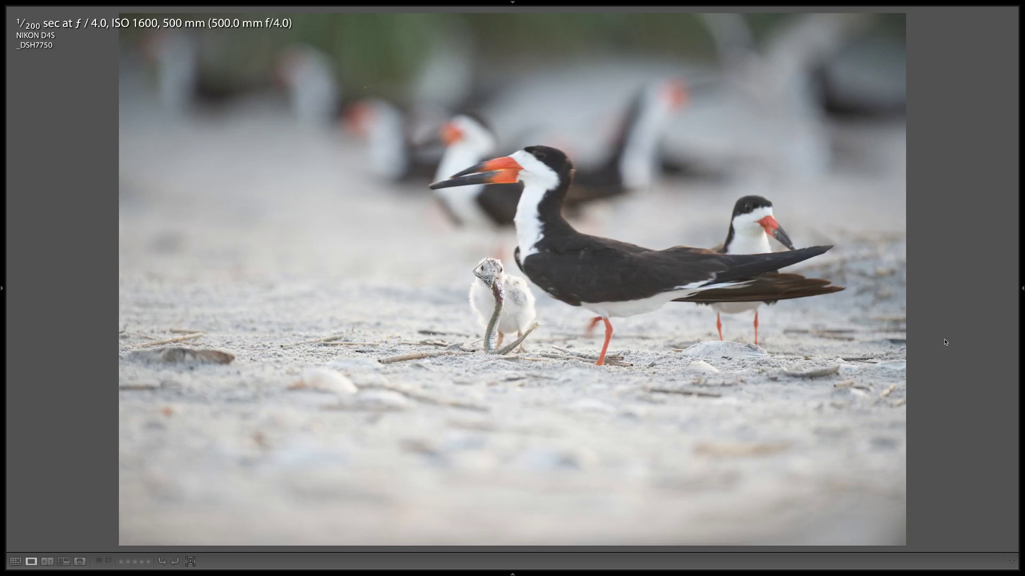
pyautogui.press('Right')
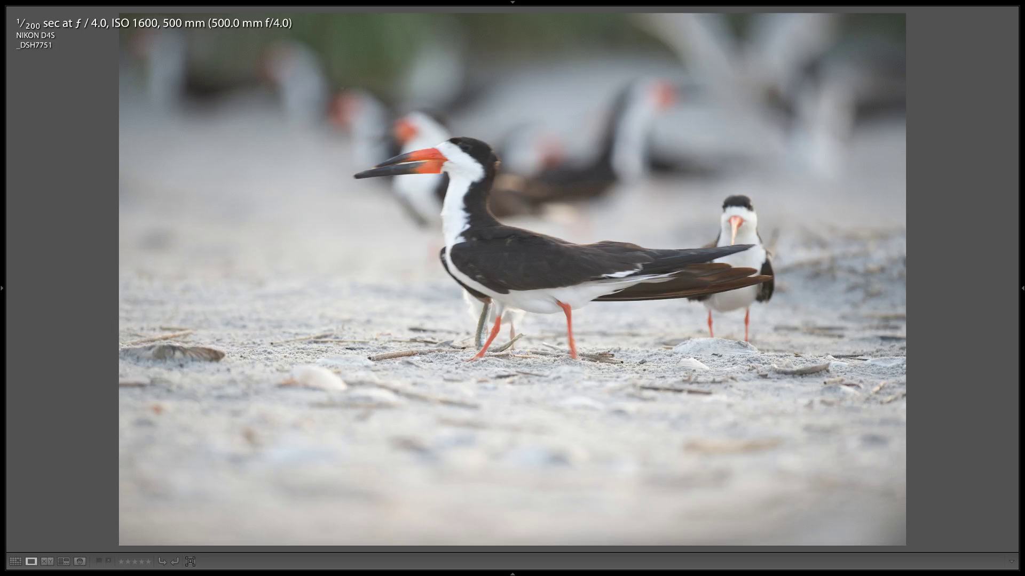
pyautogui.press('x')
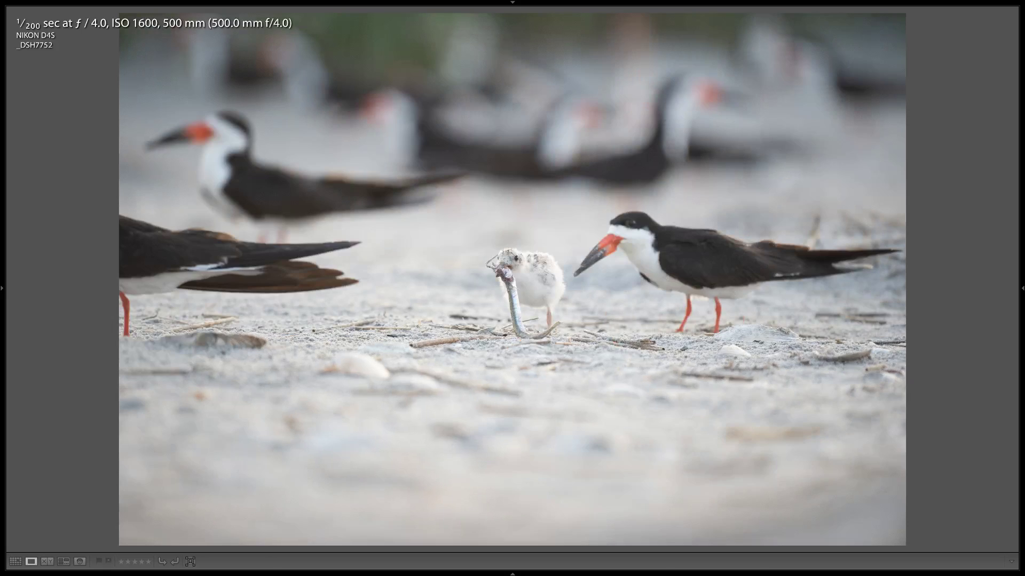
pyautogui.press('Right')
pyautogui.press('x')
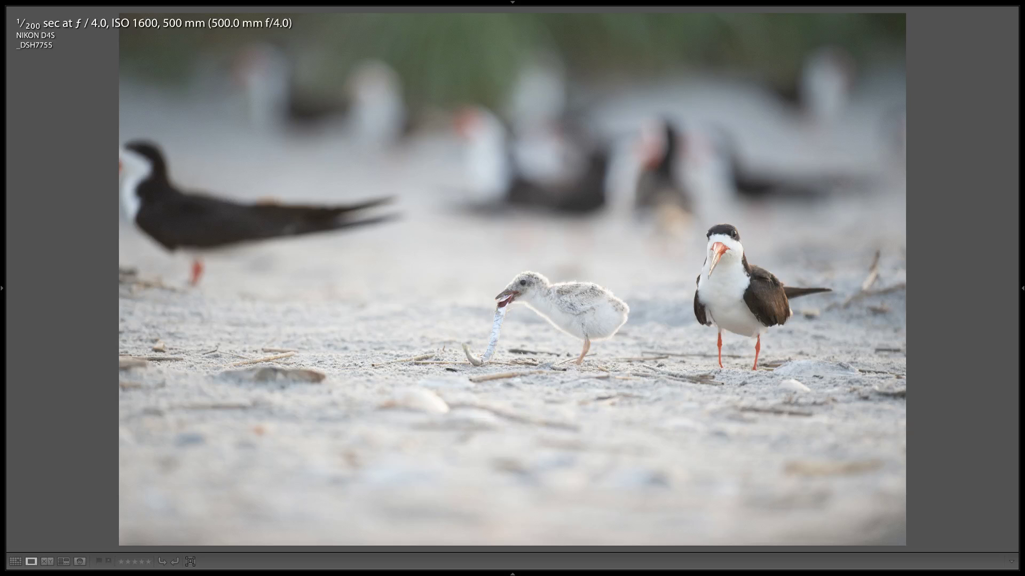
# - Skip past _DSH7755, flag _DSH7756 and _DSH7757 as rejected, and compare _DSH7757 with _DSH7758
pyautogui.press('Right')
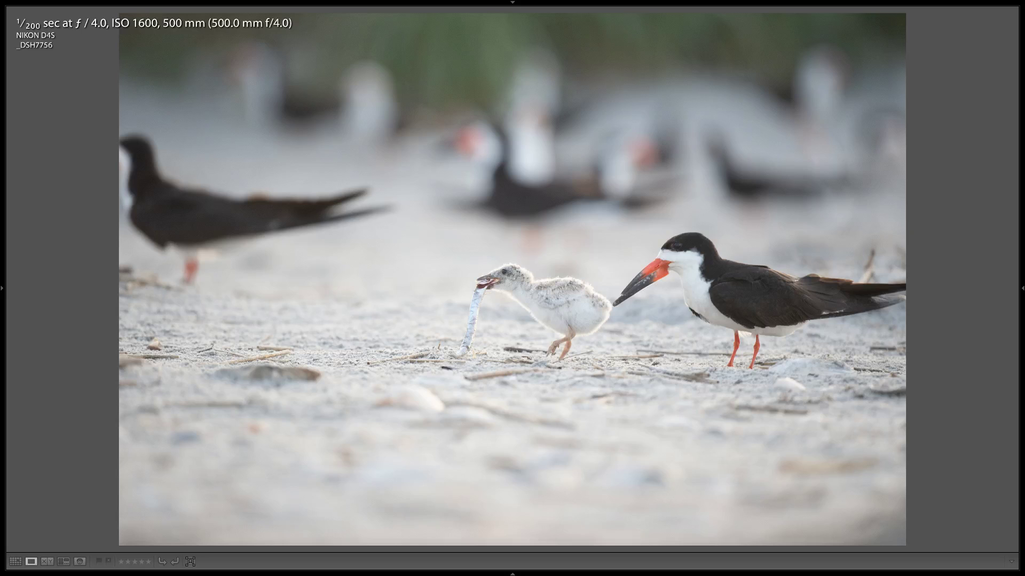
pyautogui.press('x')
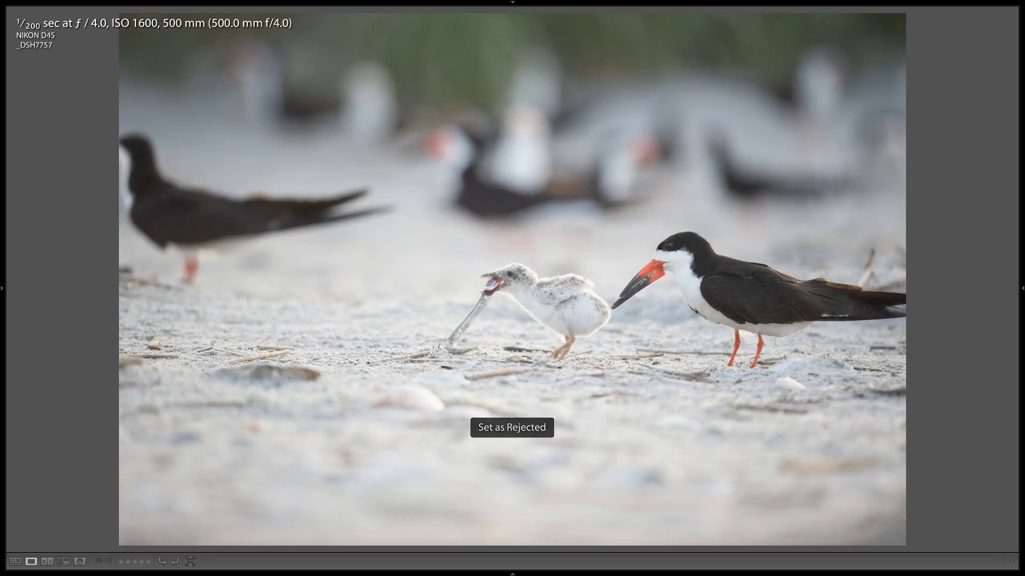
pyautogui.press('x')
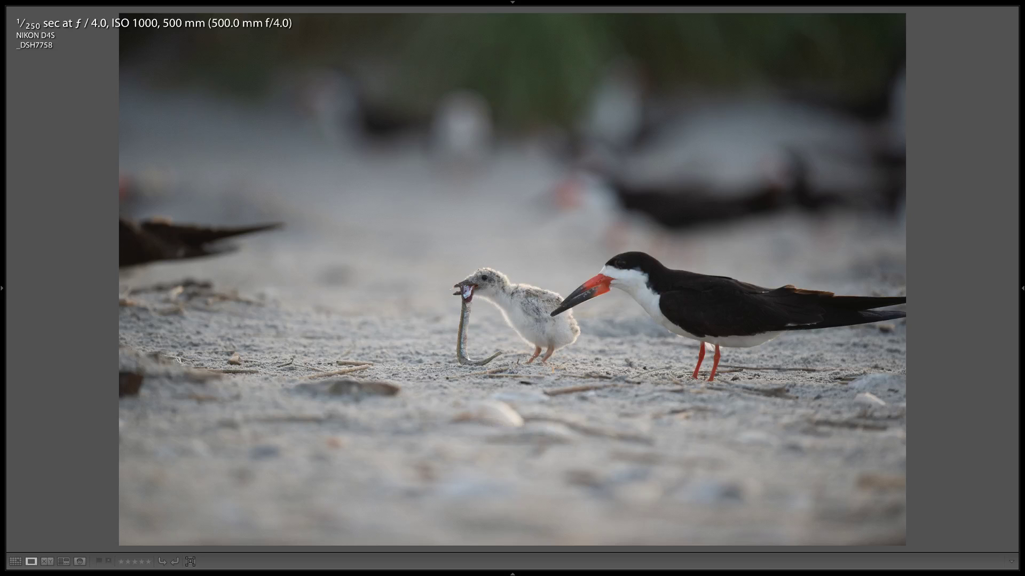
pyautogui.press('Left')
pyautogui.press('Right')
pyautogui.press('Left')
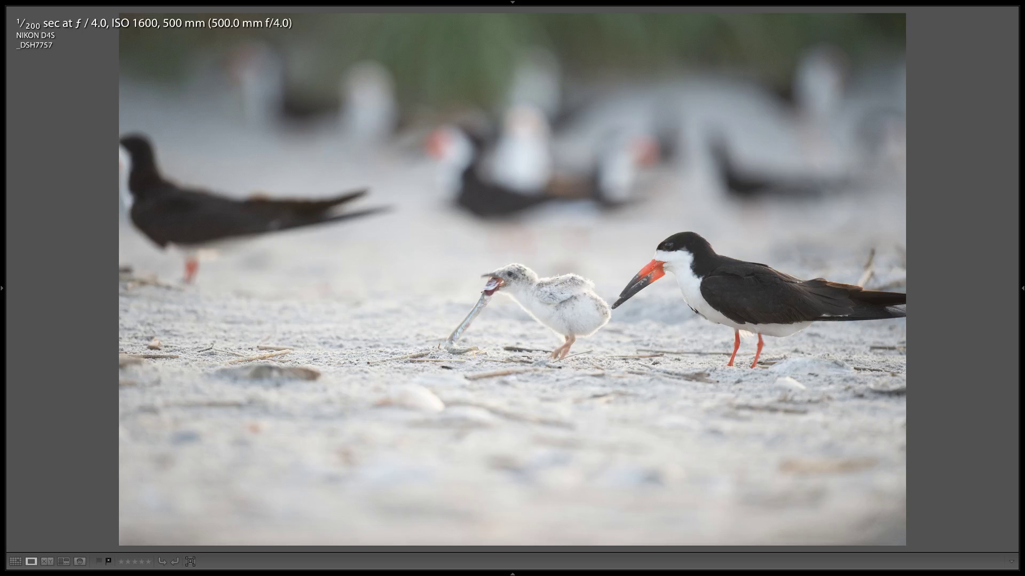
pyautogui.press('Right')
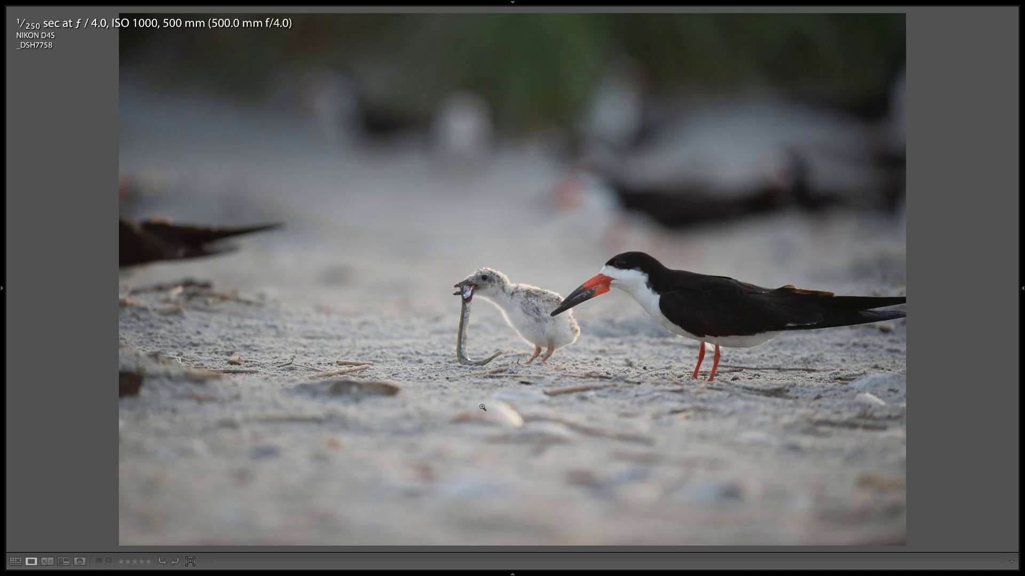
# - Inspect the chick in _DSH7758 up close, leave that frame unflagged, and flag _DSH7759 through _DSH7762 as rejected
pyautogui.click(527, 326)
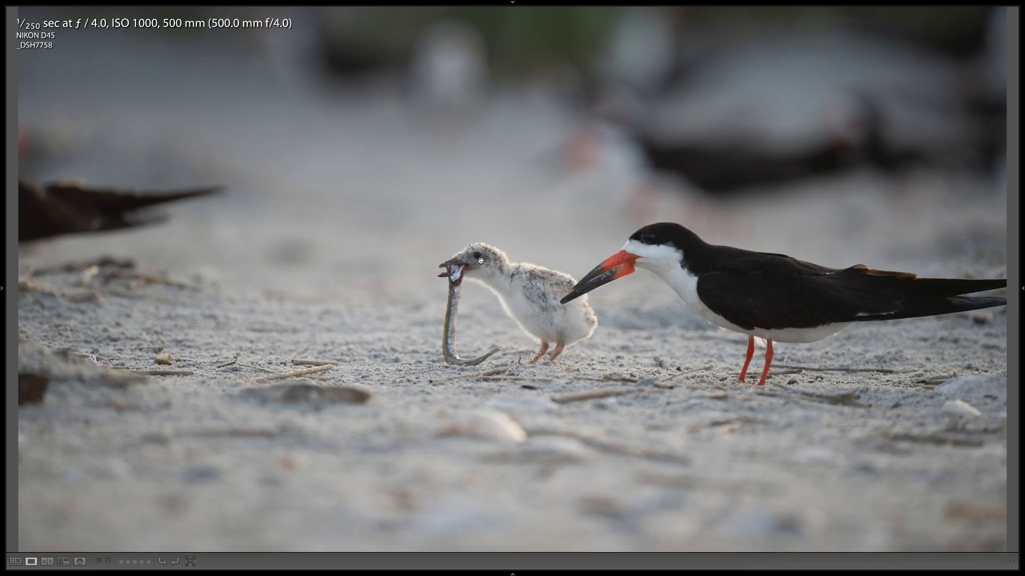
pyautogui.press('Right')
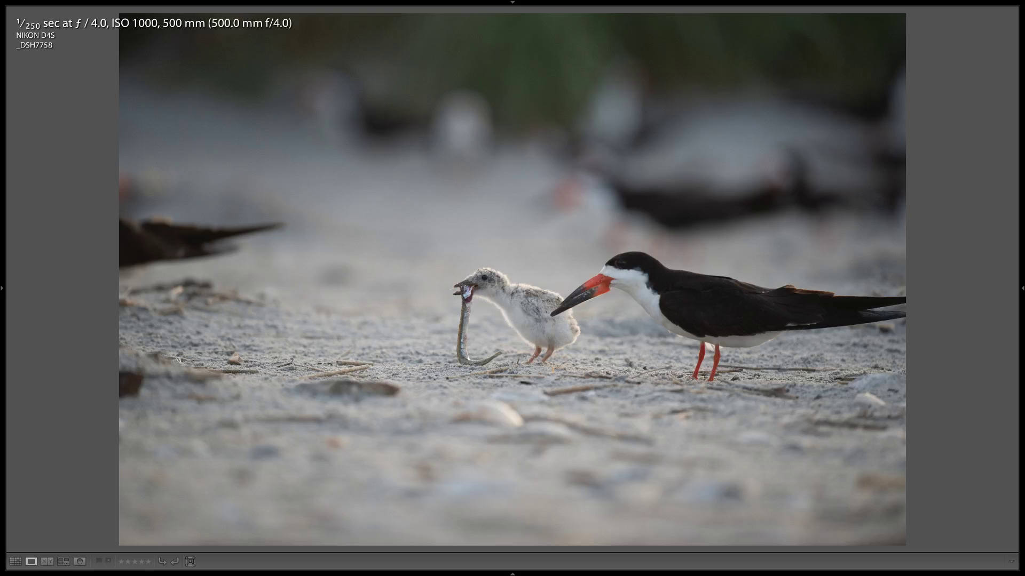
pyautogui.press('Right')
pyautogui.press('x')
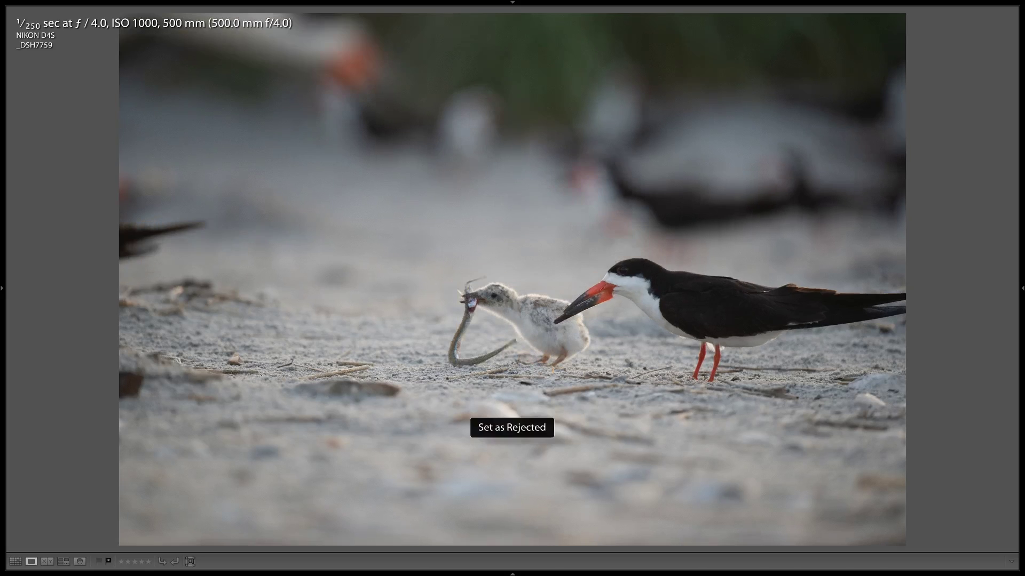
pyautogui.press('Right')
pyautogui.press('x')
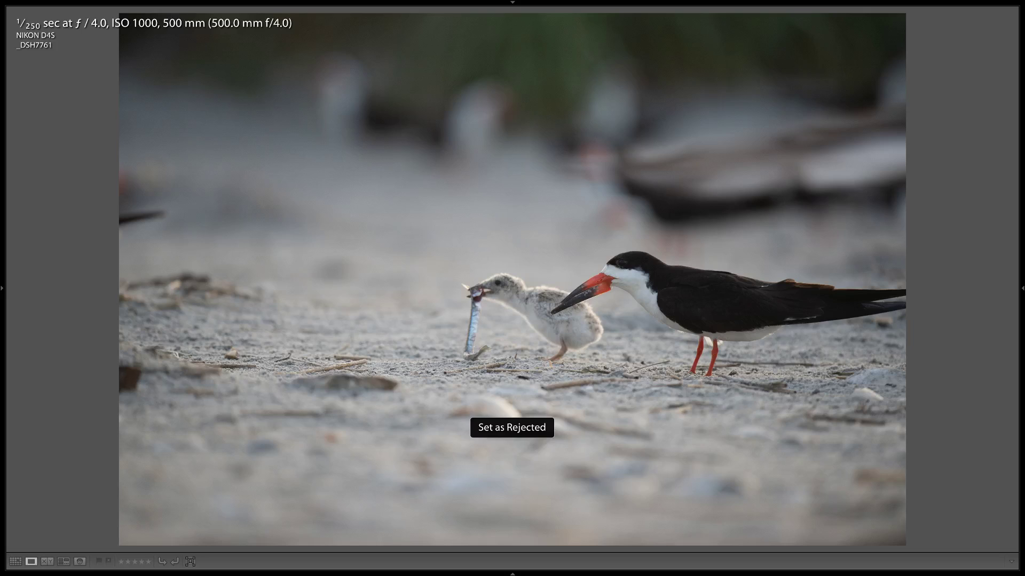
pyautogui.press('Right')
pyautogui.press('x')
pyautogui.press('Right')
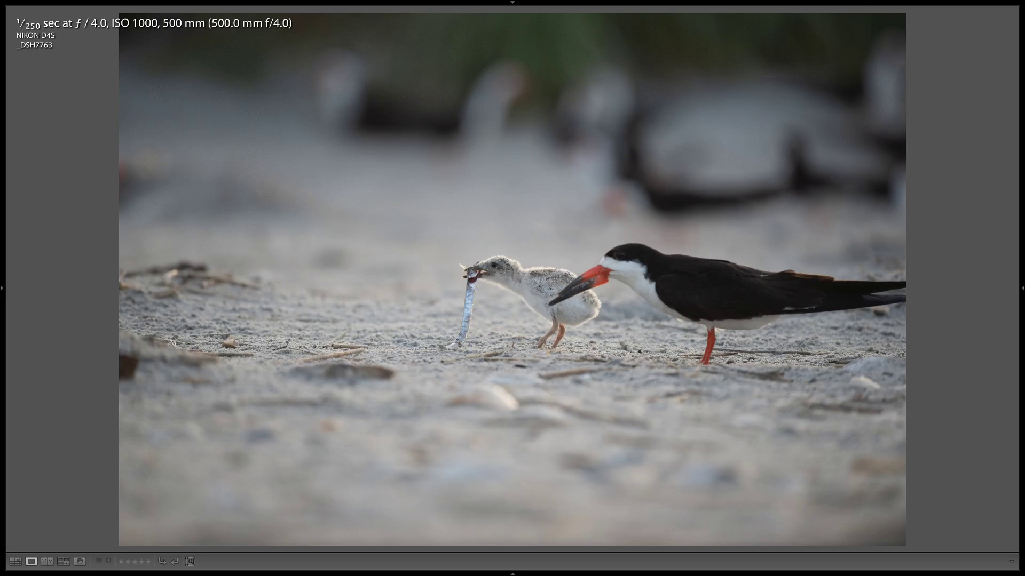
# - Skip past _DSH7763 and flag _DSH7764 through _DSH7768 as rejected
pyautogui.press('Right')
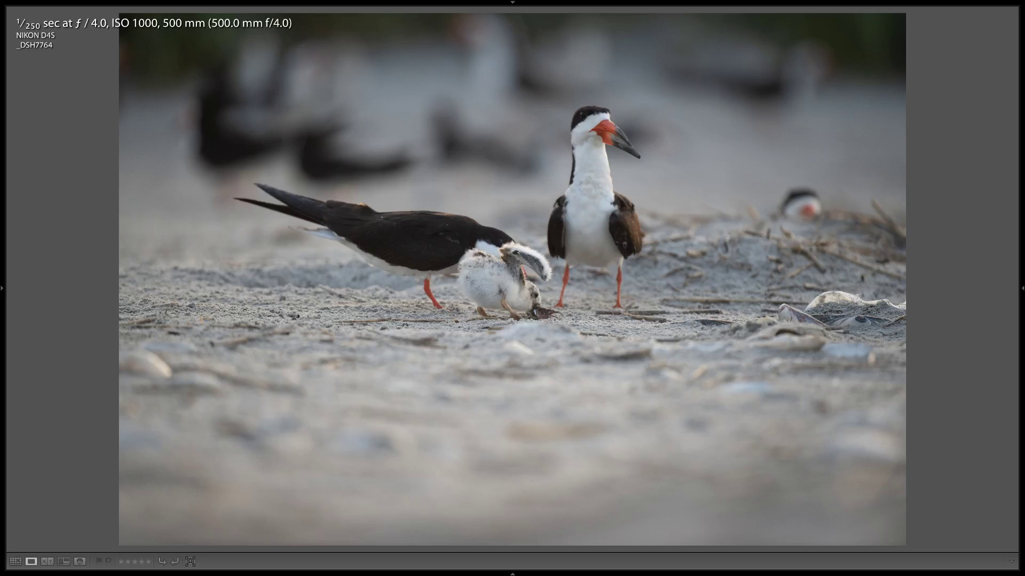
pyautogui.press('x')
pyautogui.press('Right')
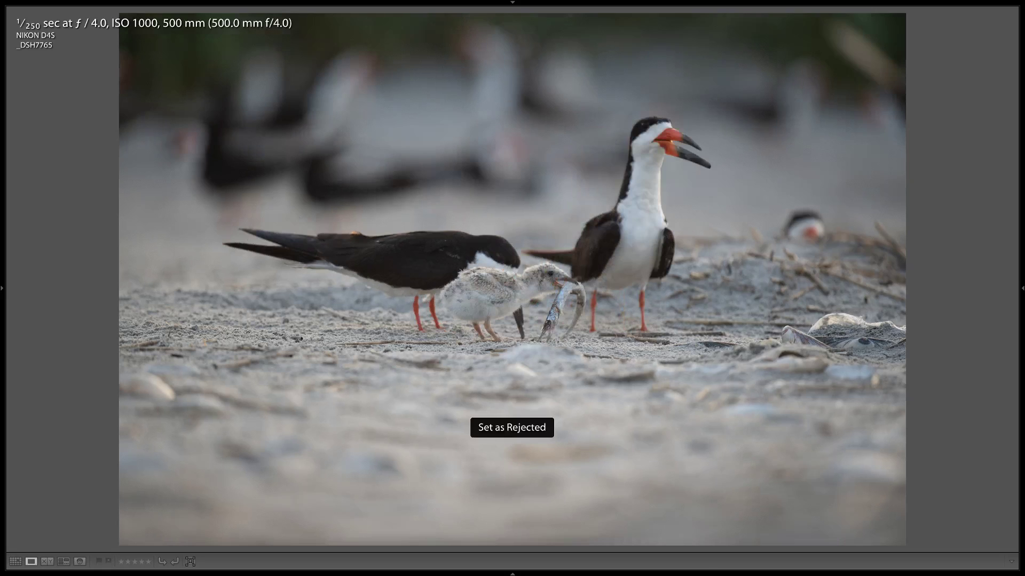
pyautogui.press('Right')
pyautogui.press('x')
pyautogui.press('Right')
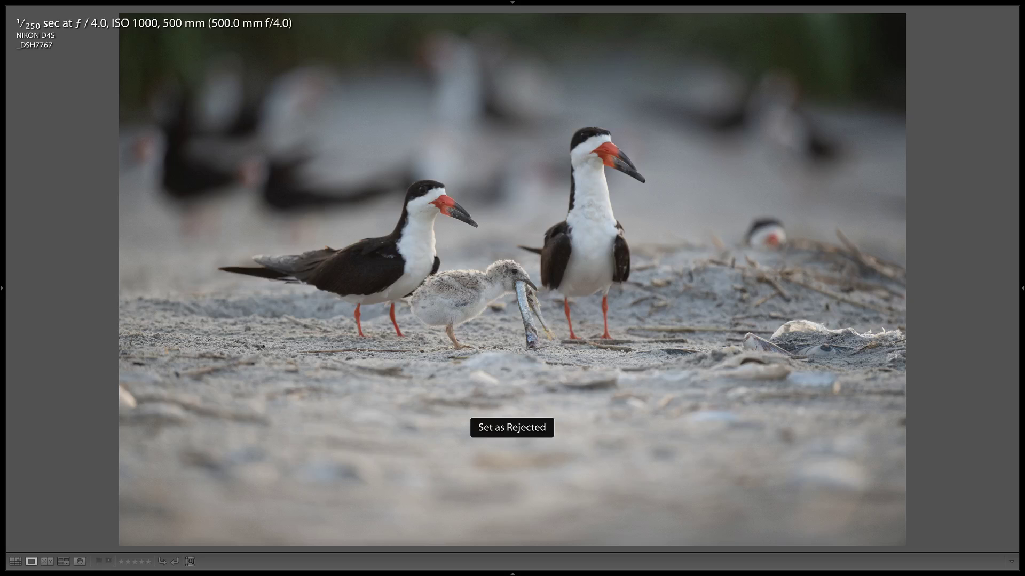
pyautogui.press('Right')
pyautogui.press('x')
pyautogui.press('Right')
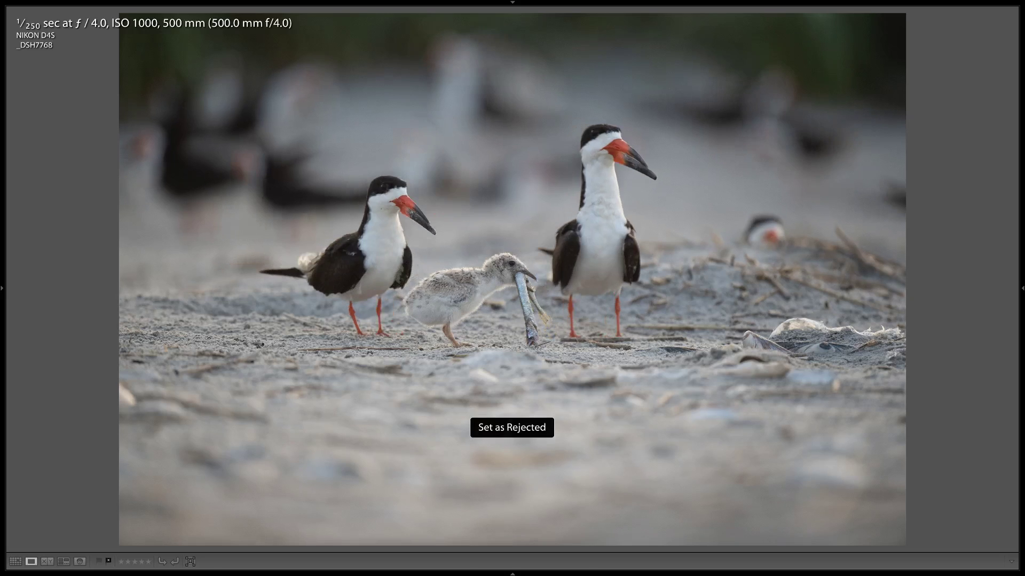
# - Flag _DSH7769 through _DSH7771 as rejected and compare _DSH7772 with the following frame
pyautogui.press('x')
pyautogui.press('Right')
pyautogui.press('x')
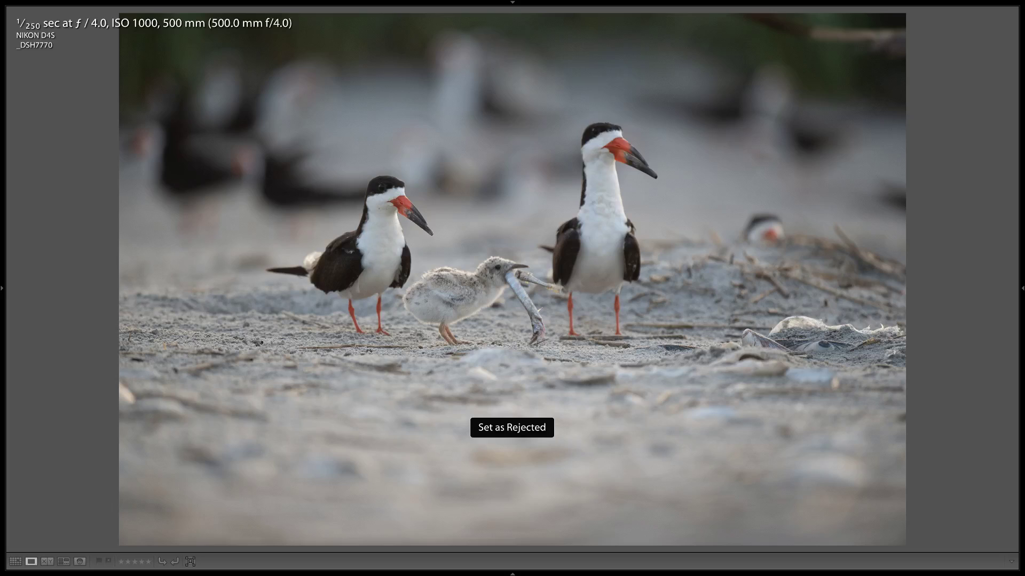
pyautogui.press('Right')
pyautogui.press('x')
pyautogui.press('Right')
pyautogui.press('x')
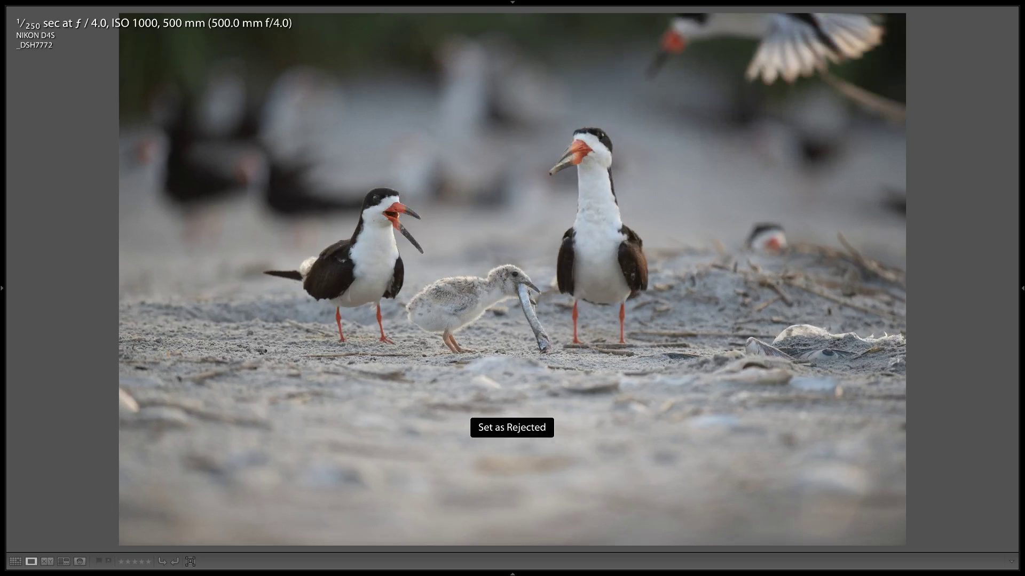
pyautogui.press('Right')
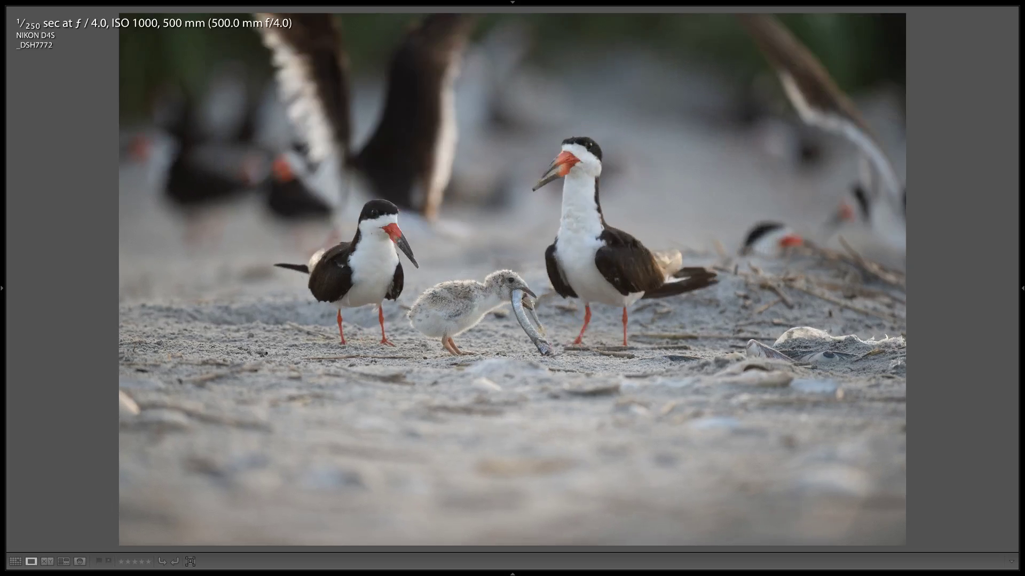
pyautogui.press('Left')
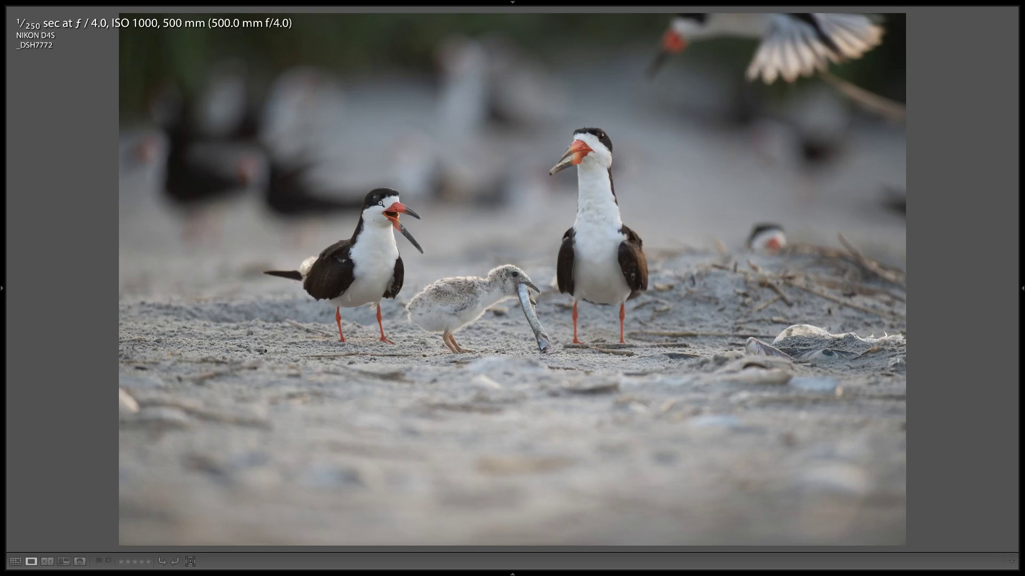
# - Examine _DSH7772 up close and compare the adults' and chick's poses with those in _DSH7771
pyautogui.click(381, 203)
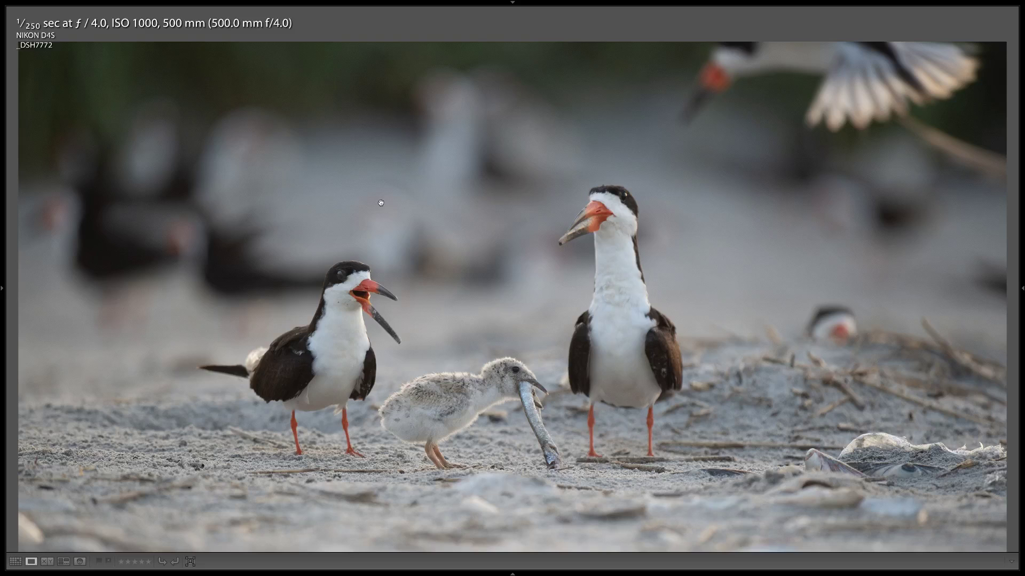
pyautogui.moveTo(365, 310); pyautogui.dragTo(361, 260)
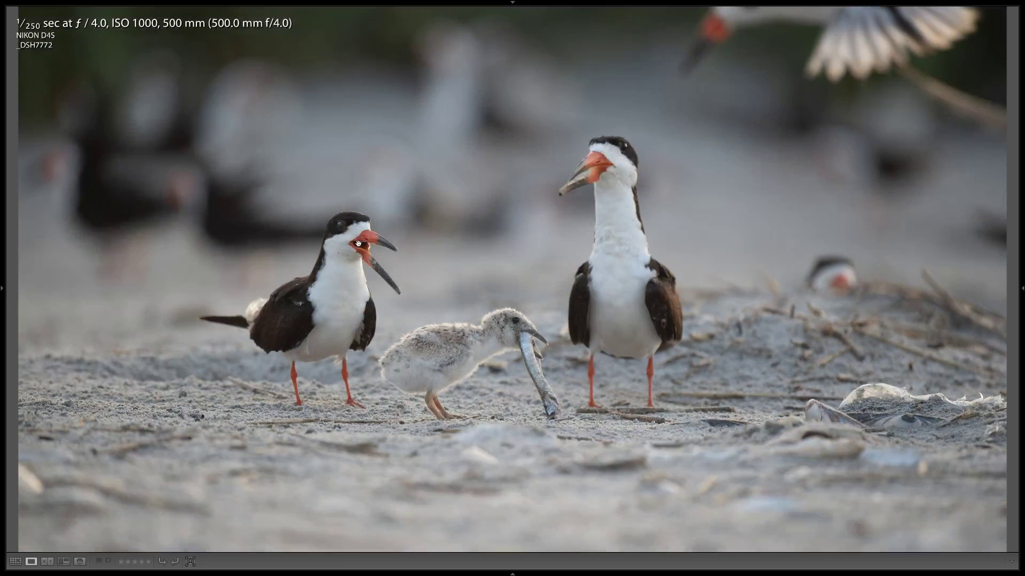
pyautogui.press('Left')
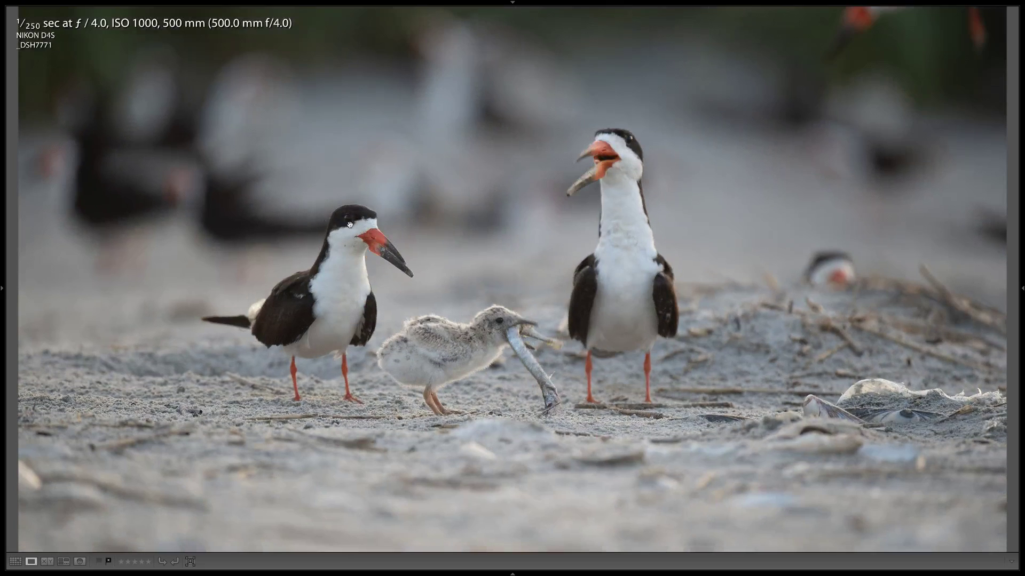
pyautogui.press('Right')
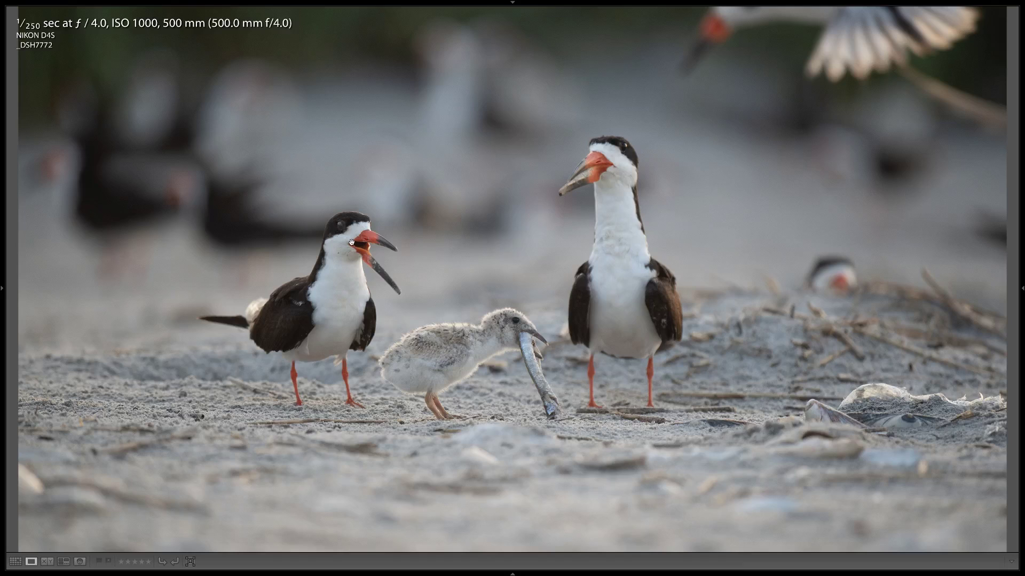
pyautogui.press('Left')
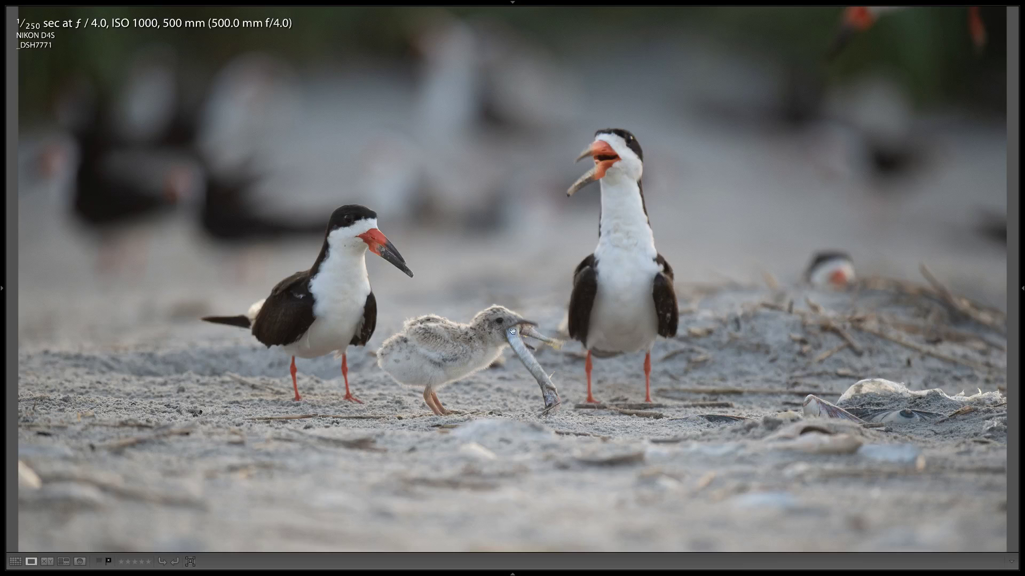
pyautogui.press('Left')
pyautogui.press('Right')
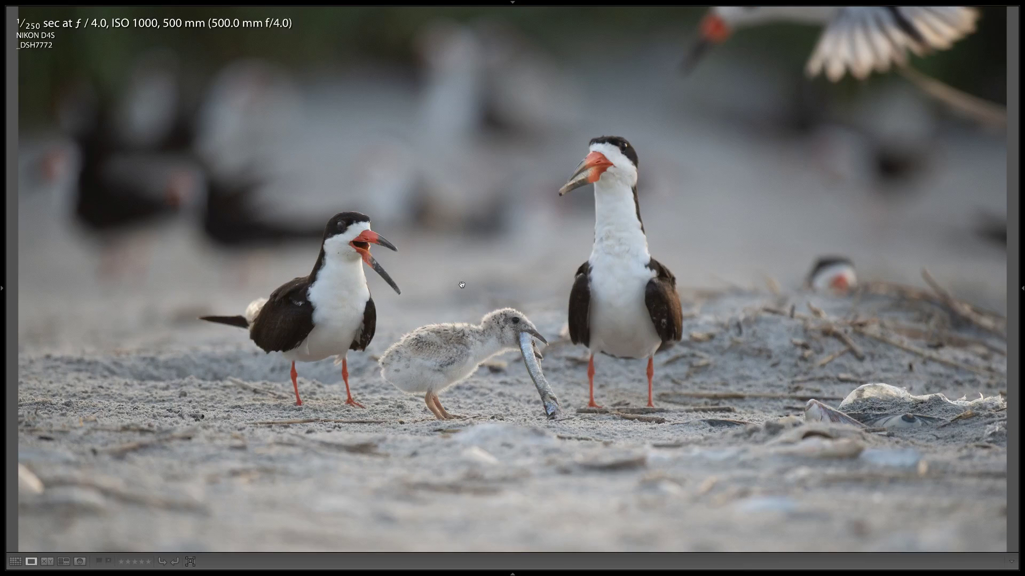
pyautogui.click(568, 318)
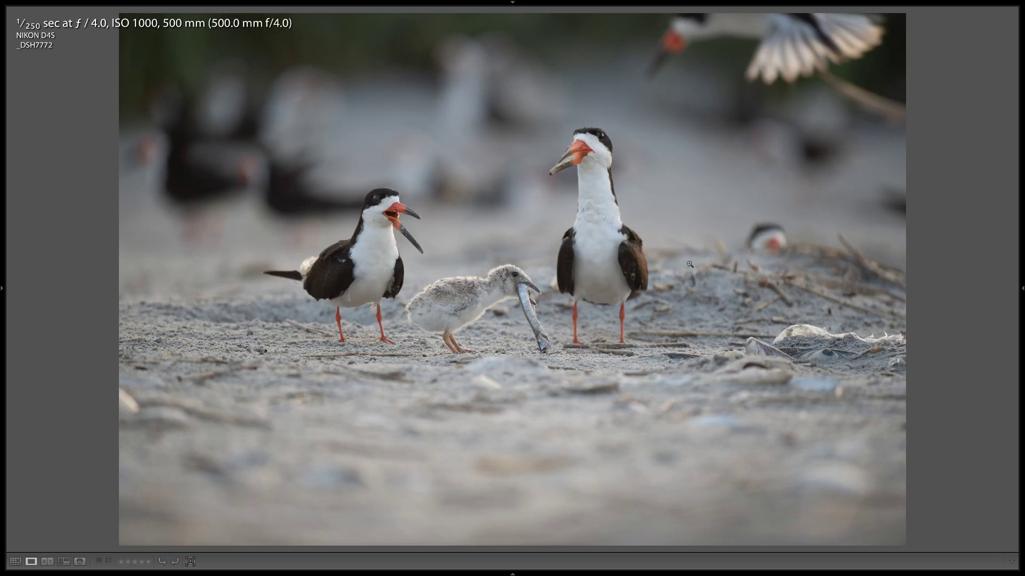
# - Leave _DSH7772 unflagged and flag _DSH7773 through _DSH7779 as rejected
pyautogui.press('Right')
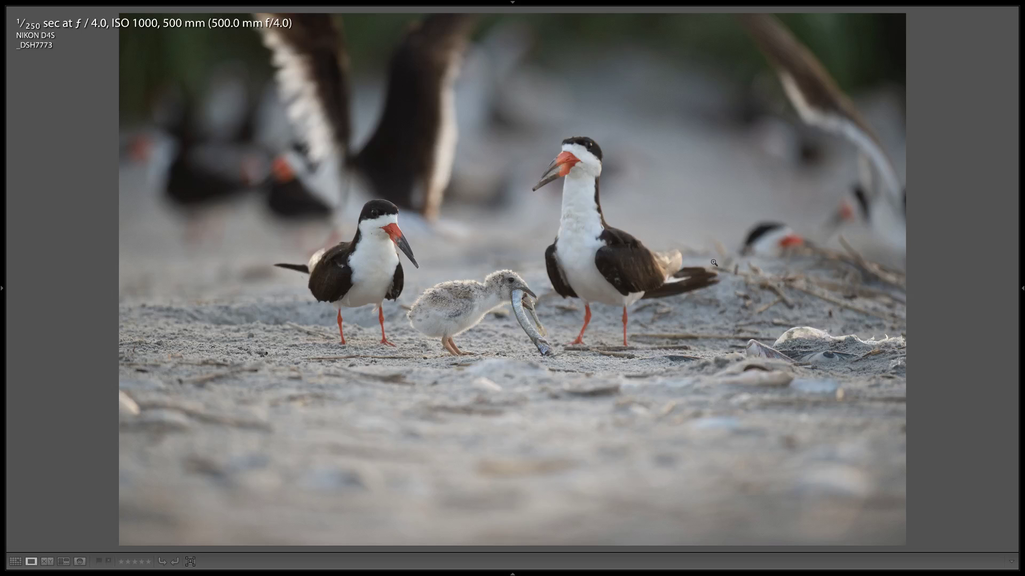
pyautogui.press('x')
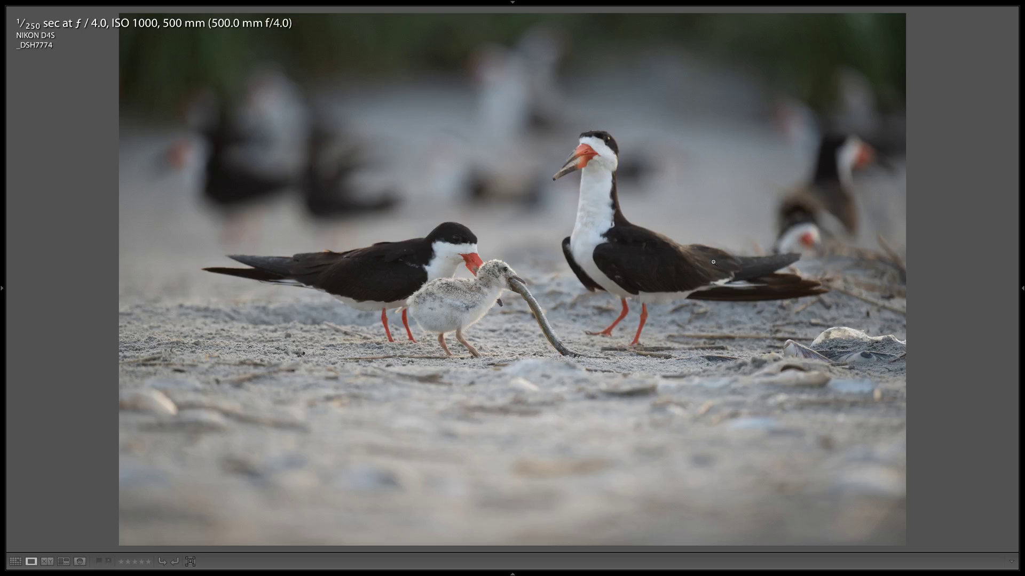
pyautogui.press('x')
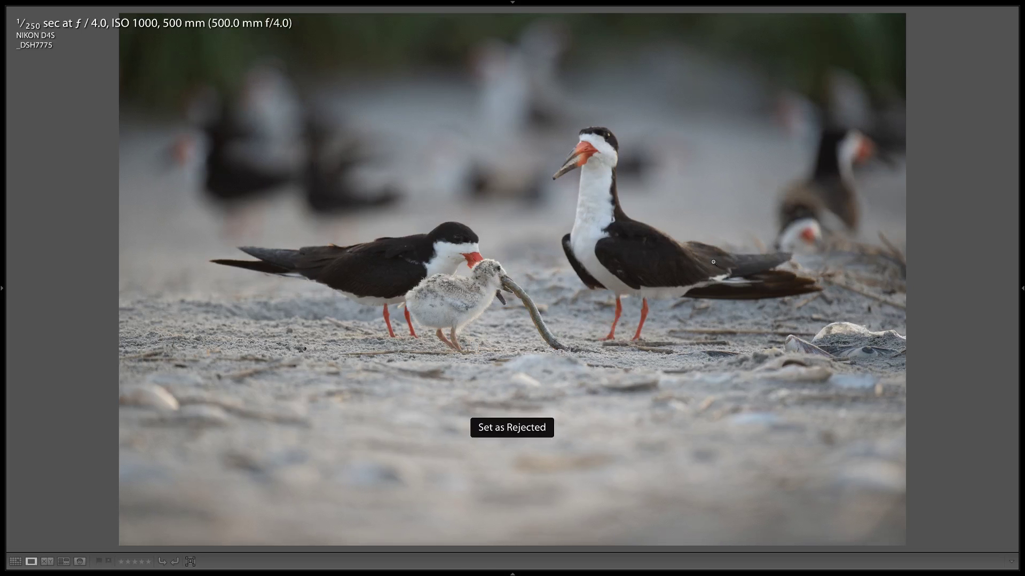
pyautogui.press('x')
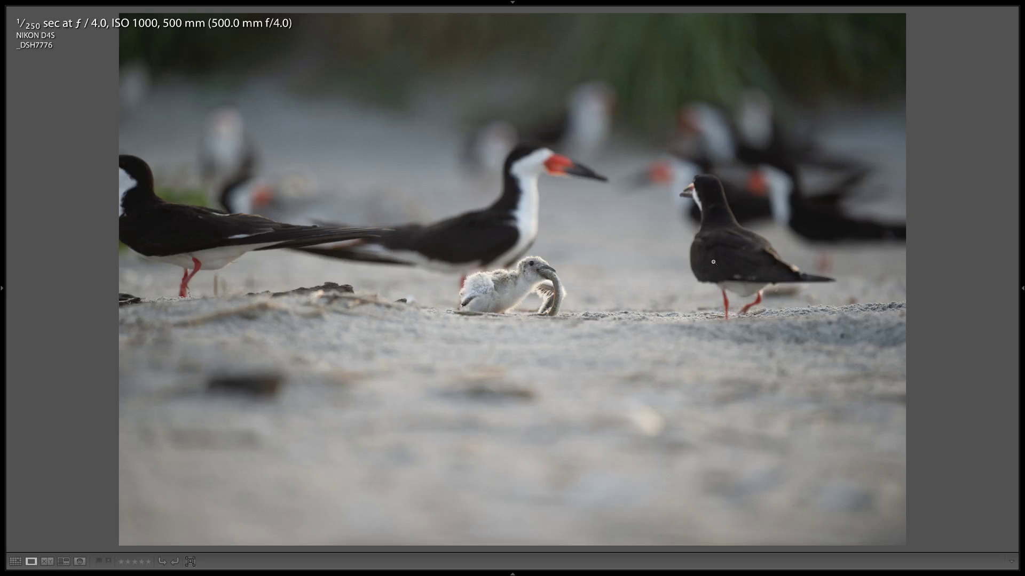
pyautogui.press('x')
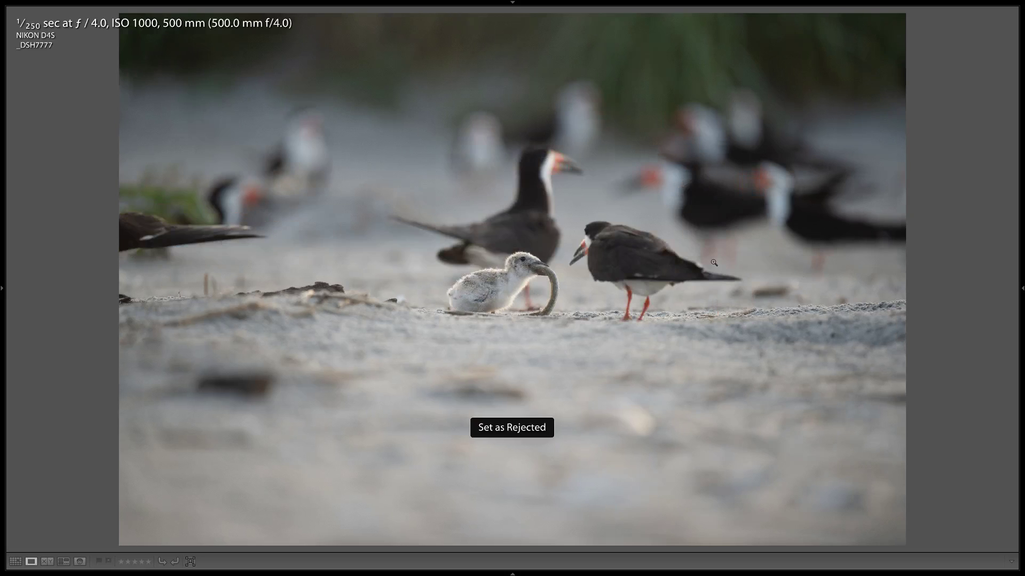
pyautogui.press('x')
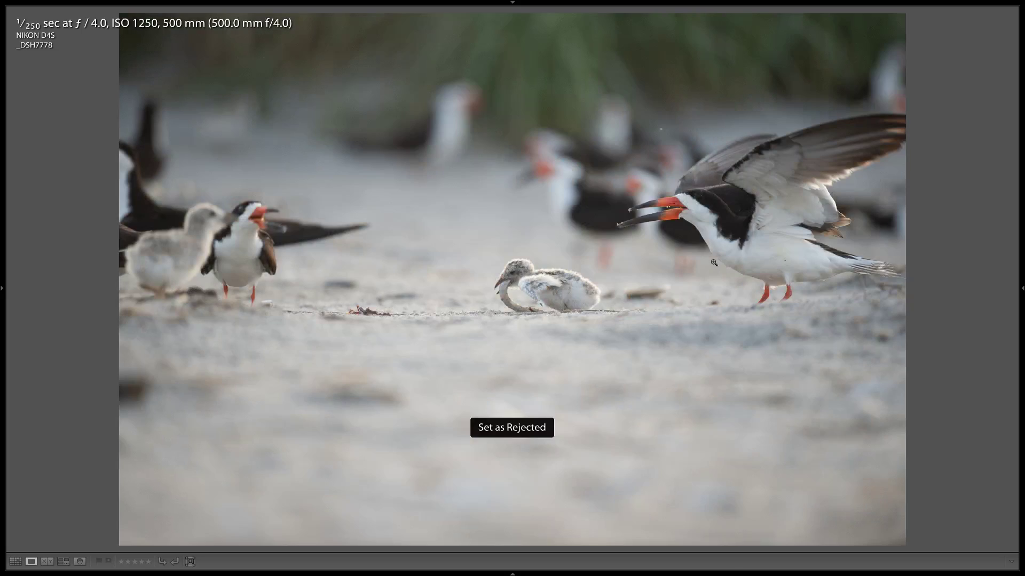
pyautogui.press('x')
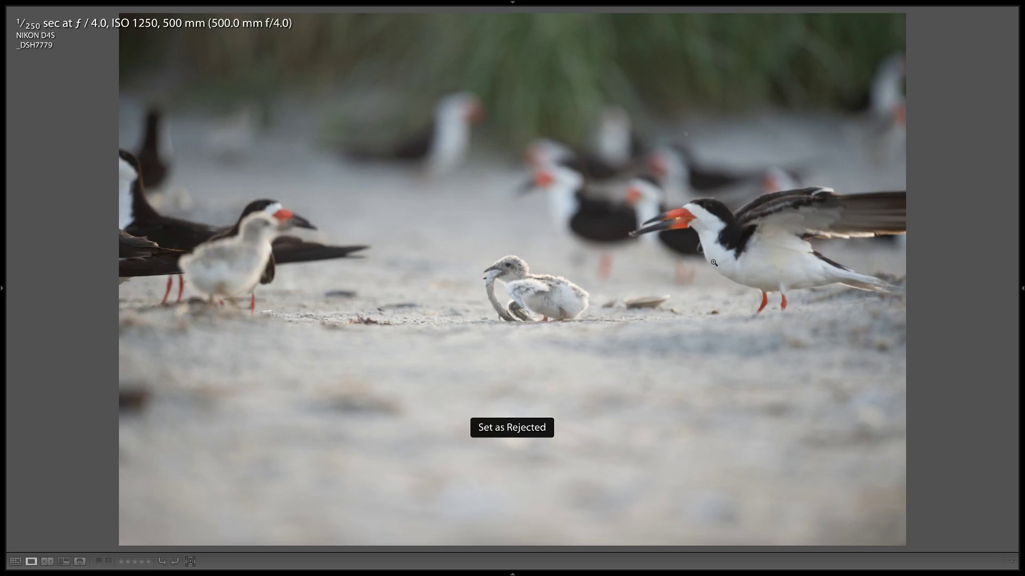
pyautogui.press('x')
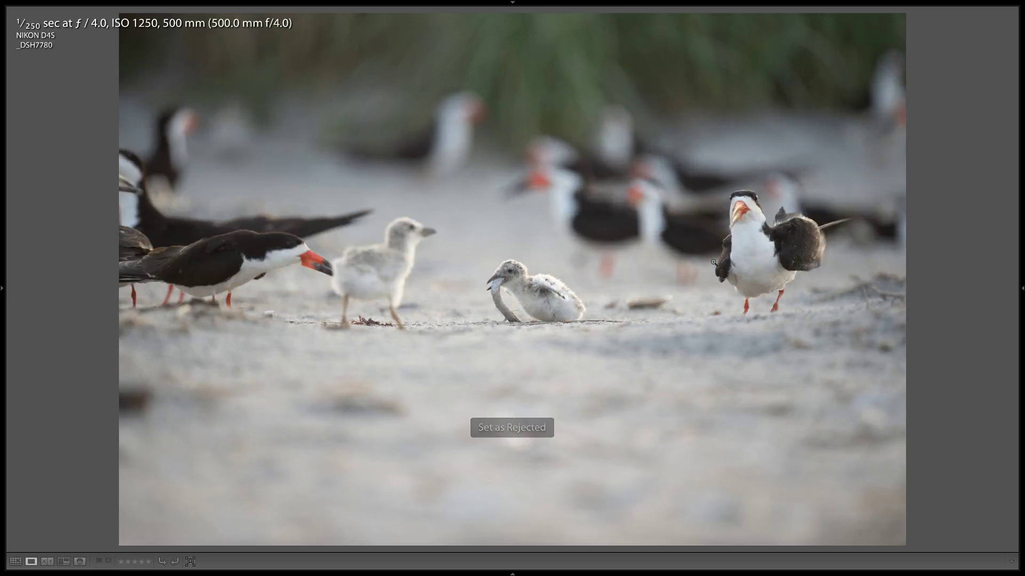
# - Skip past _DSH7780, _DSH7782 and _DSH7783, flagging _DSH7781 and _DSH7784 as rejected
pyautogui.press('Right')
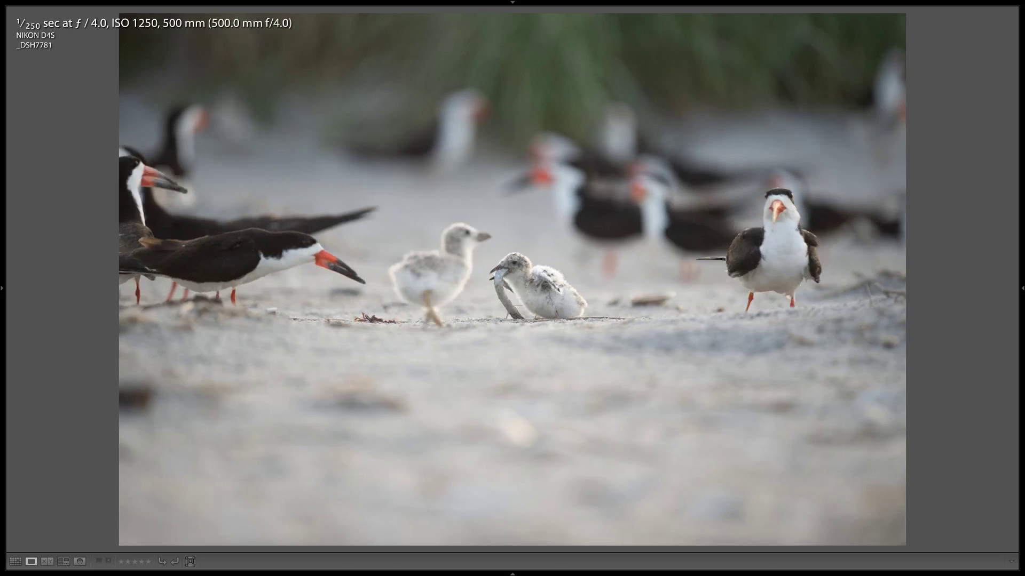
pyautogui.press('x')
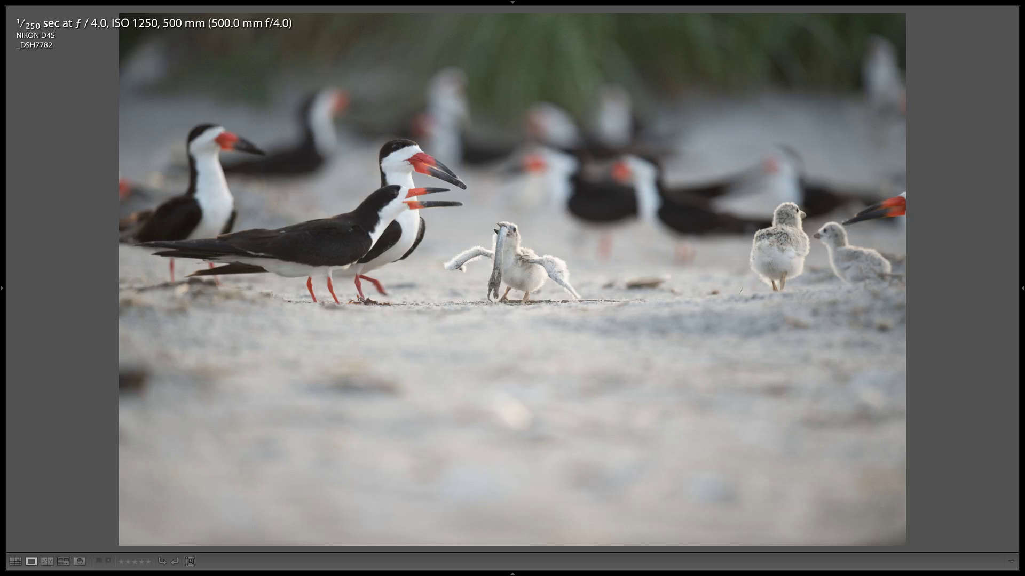
pyautogui.press('Right')
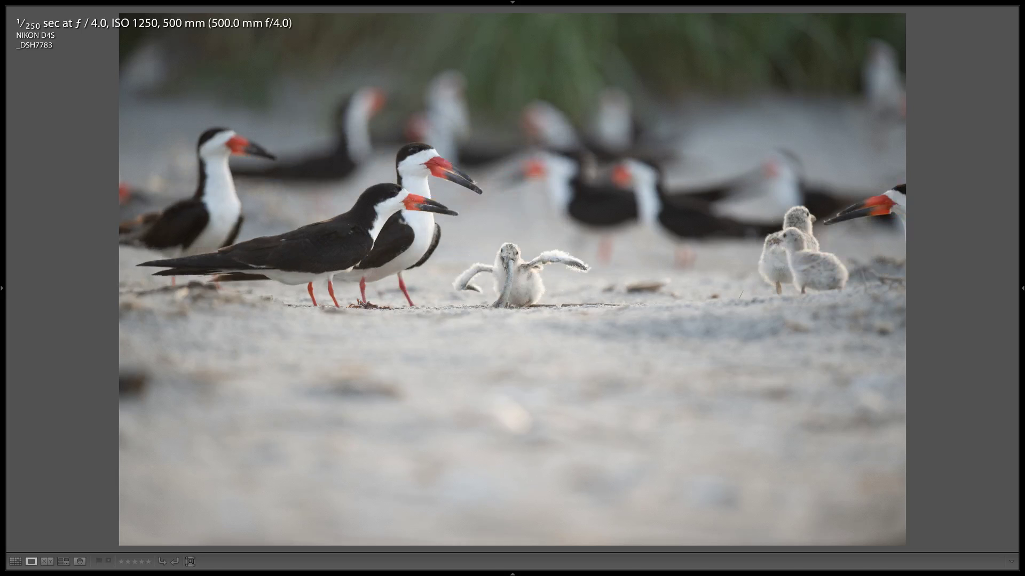
pyautogui.press('Right')
pyautogui.press('x')
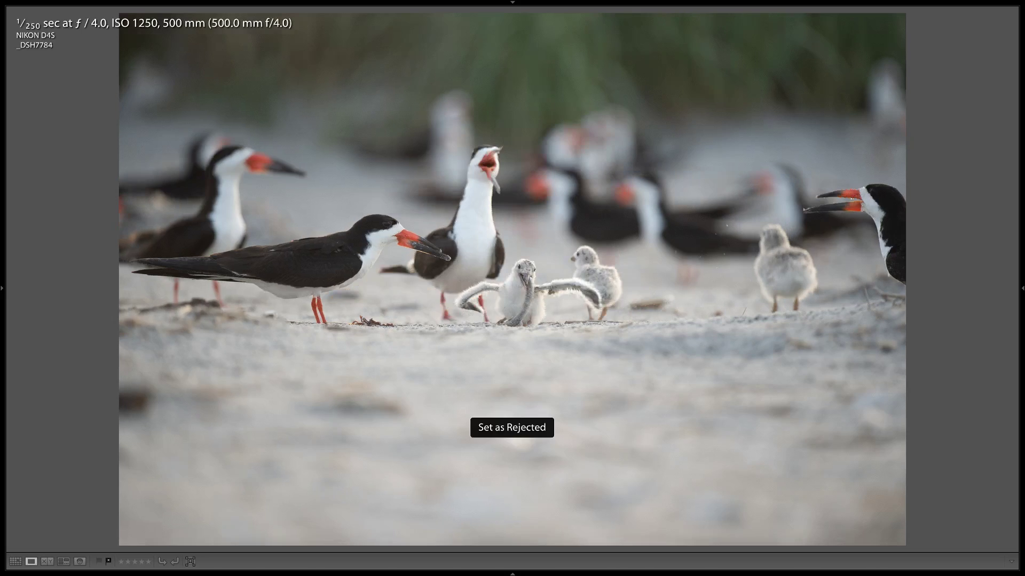
# - Flag the frames from _DSH7785 through _DSH7789 as rejected
pyautogui.press('x')
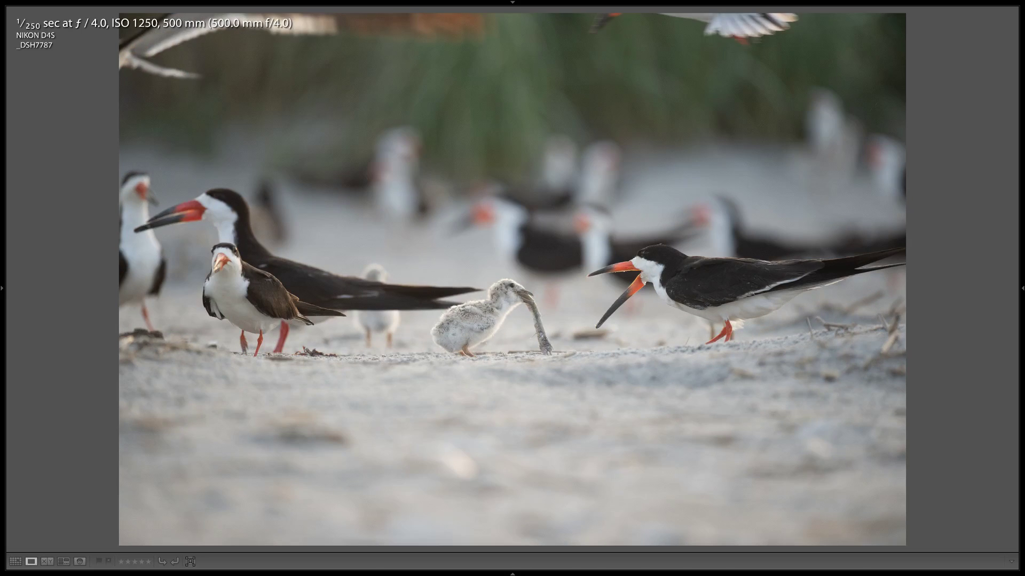
pyautogui.press('x')
pyautogui.press('x')
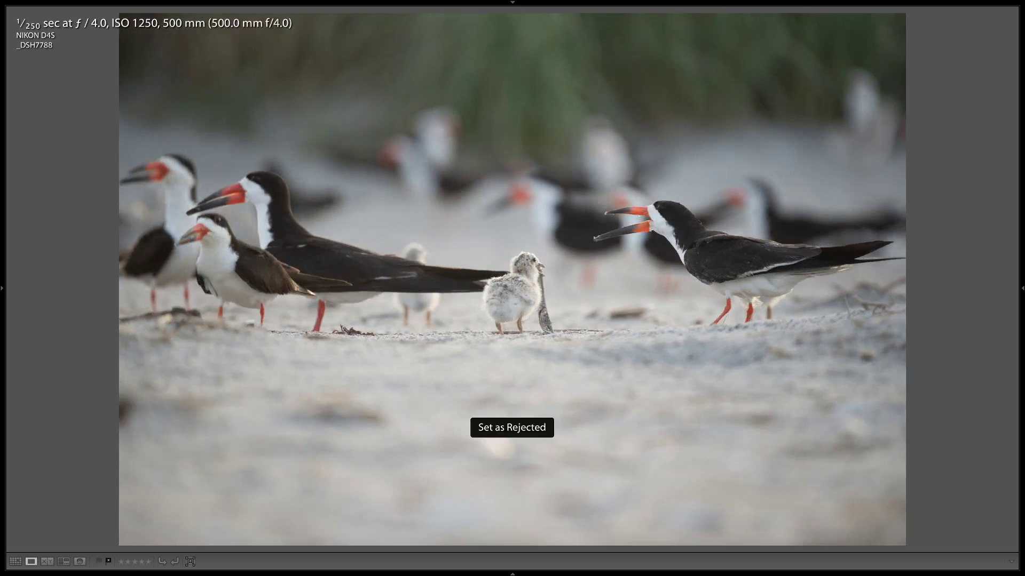
pyautogui.press('x')
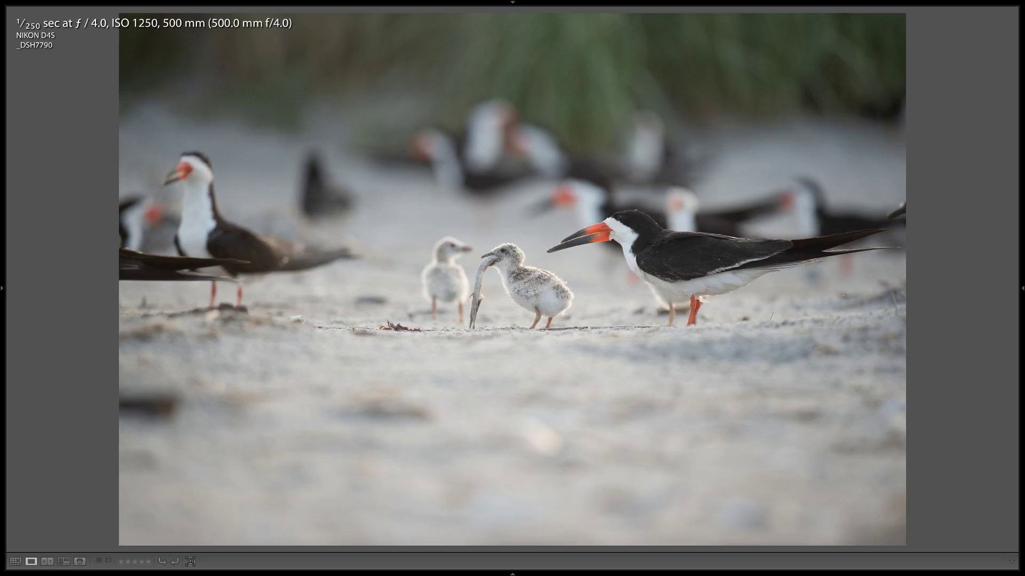
# - Flag _DSH7790 through _DSH7793 as rejected
pyautogui.press('x')
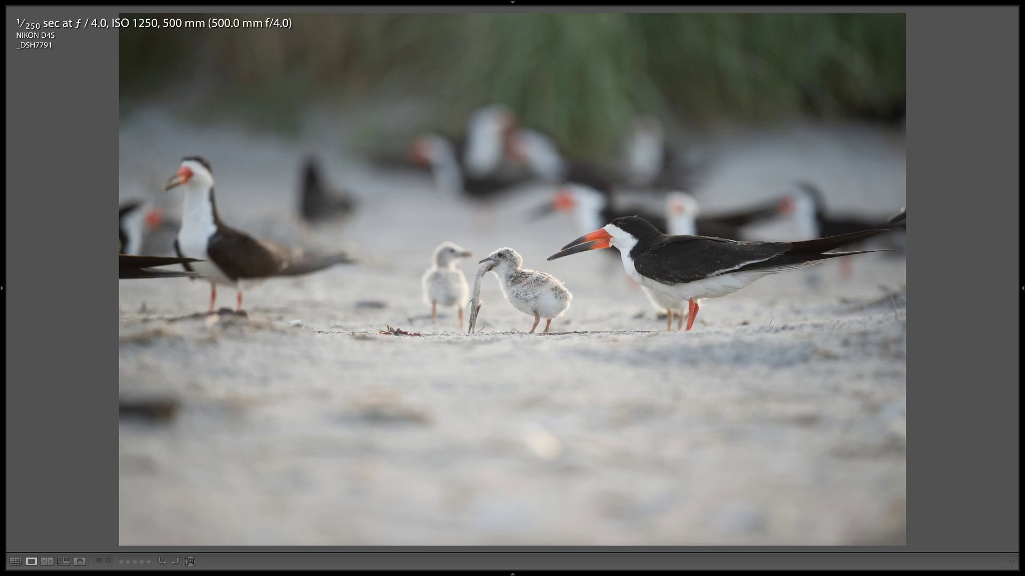
pyautogui.press('x')
pyautogui.press('x')
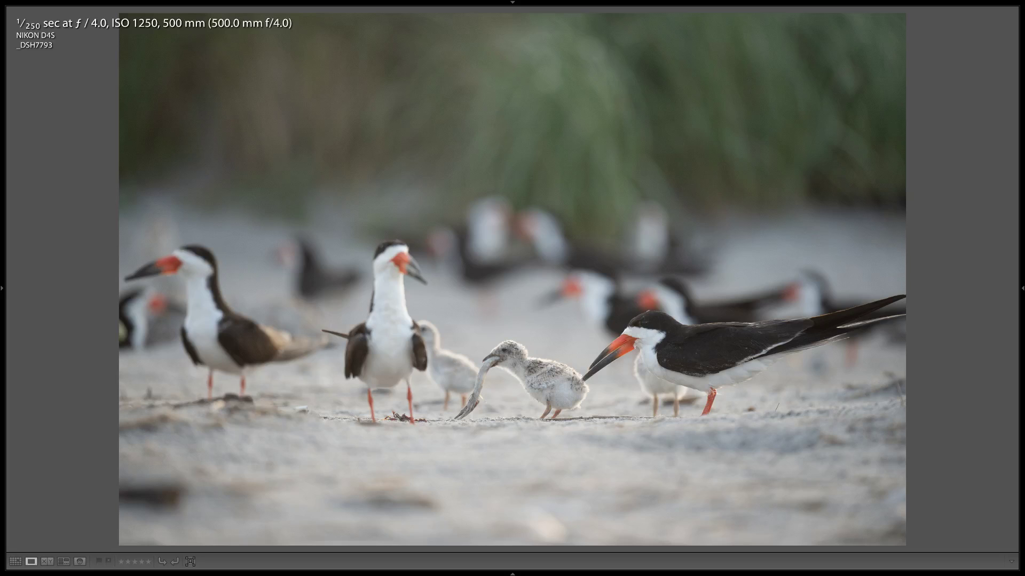
pyautogui.press('x')
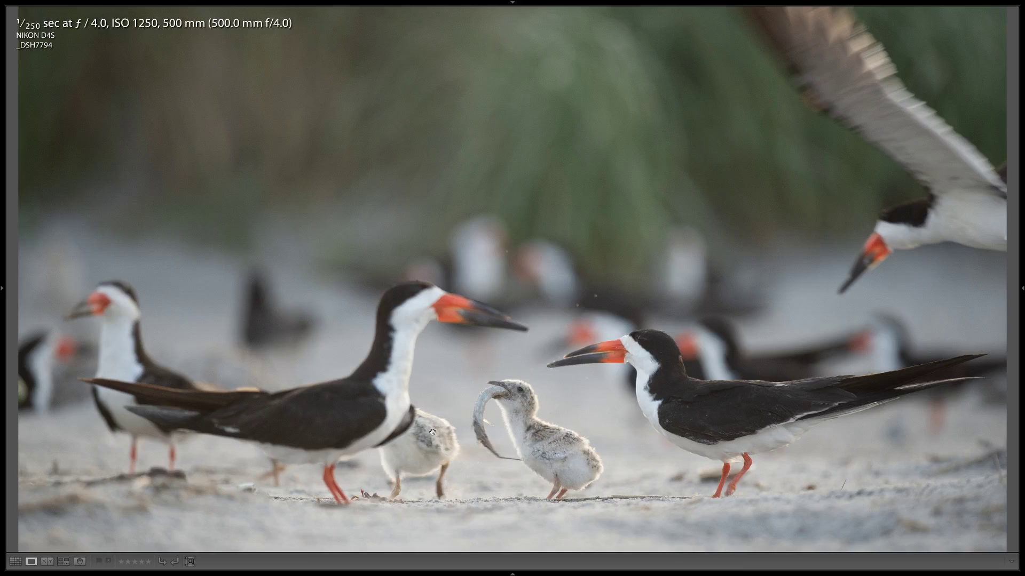
# - Compare _DSH7794 with _DSH7795 at full-frame view and leave both frames unflagged
pyautogui.click(759, 344)
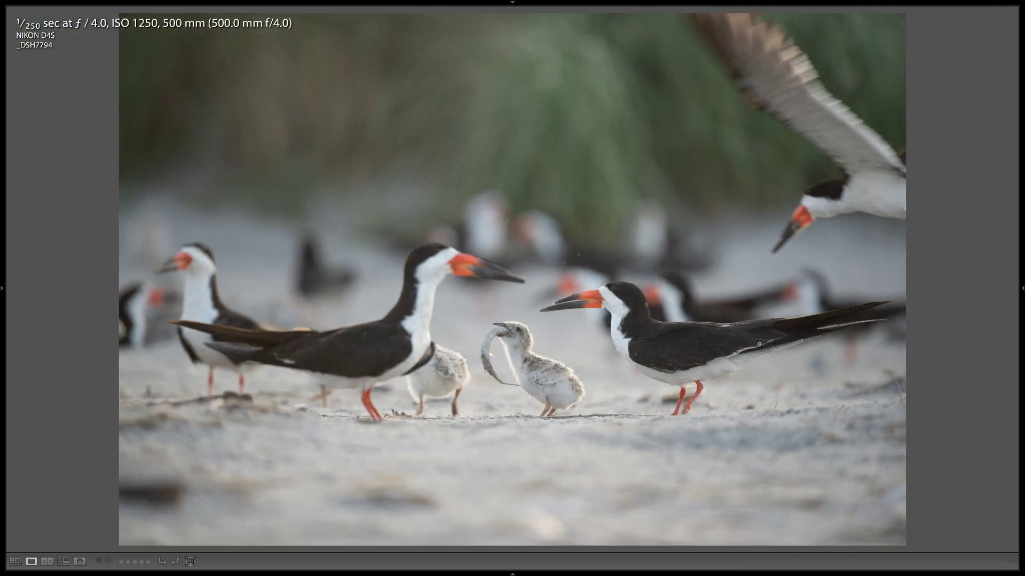
pyautogui.press('Right')
pyautogui.press('Left')
pyautogui.press('Right')
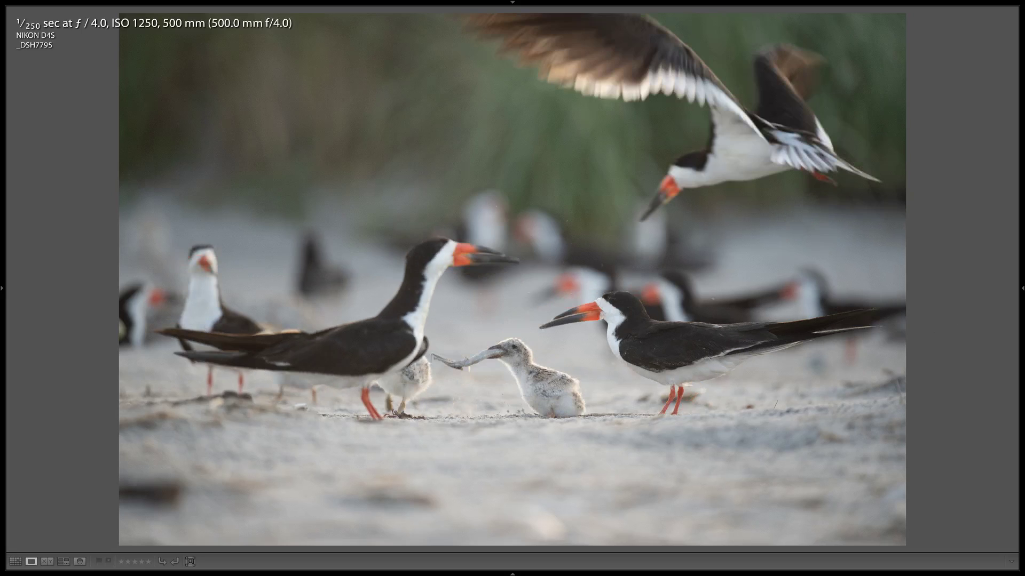
pyautogui.press('Right')
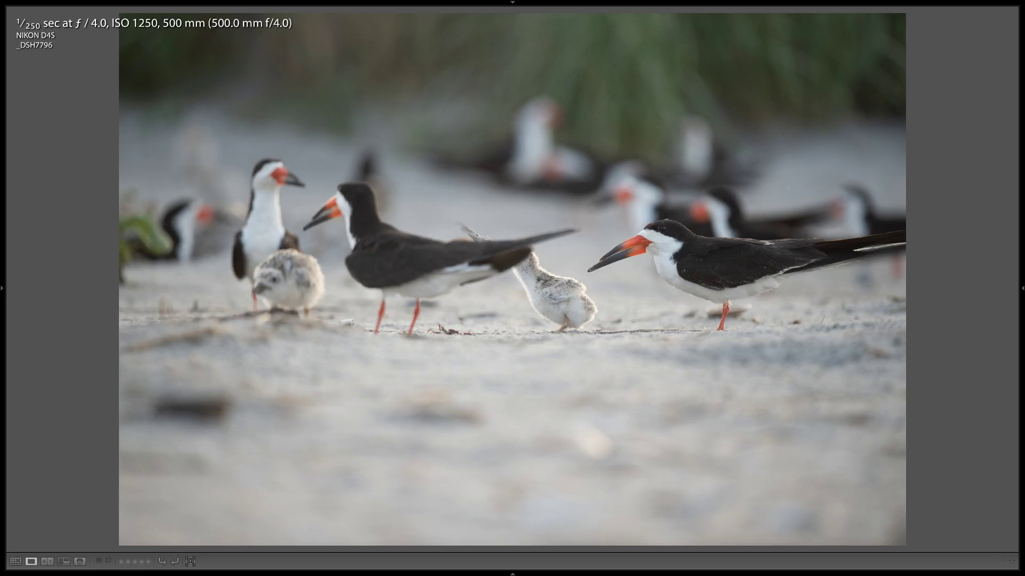
# - Flag _DSH7796 as rejected, inspect the chick in _DSH7797 up close, and reject that frame too
pyautogui.press('x')
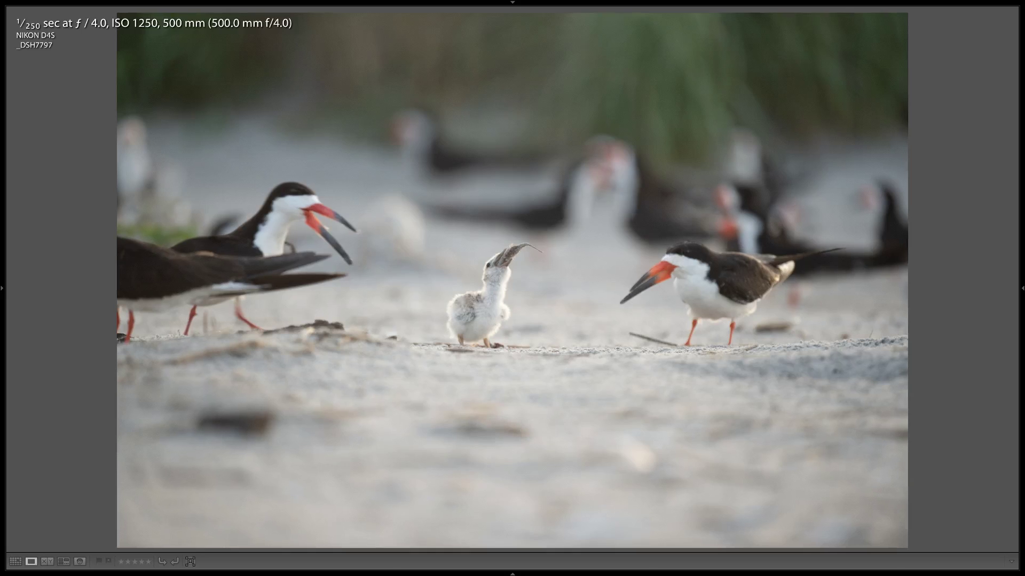
pyautogui.press('z')
pyautogui.press('x')
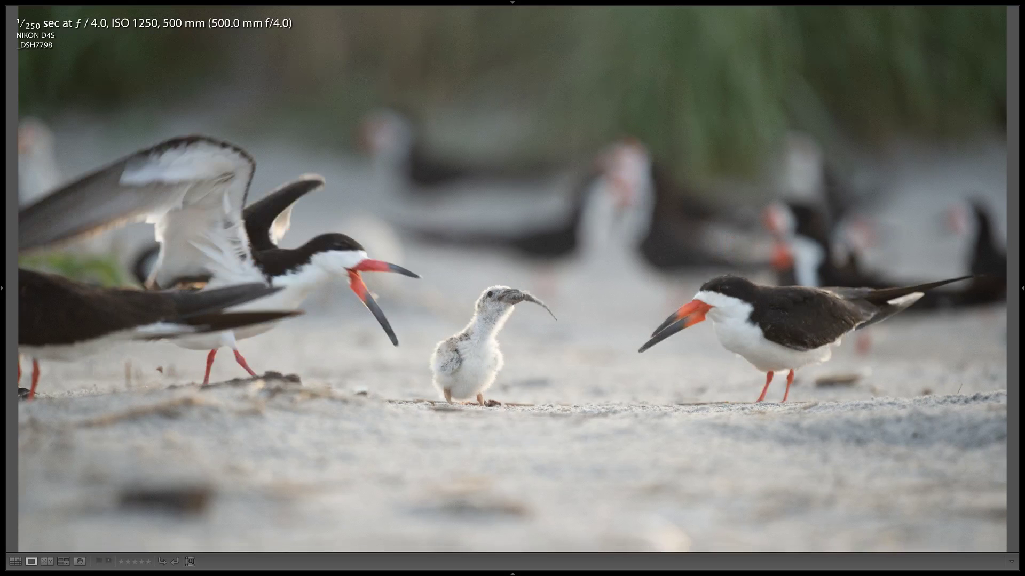
# - Compare _DSH7798 with _DSH7799, leave _DSH7798 unflagged, and flag _DSH7799 and _DSH7800 as rejected
pyautogui.press('z')
pyautogui.press('Right')
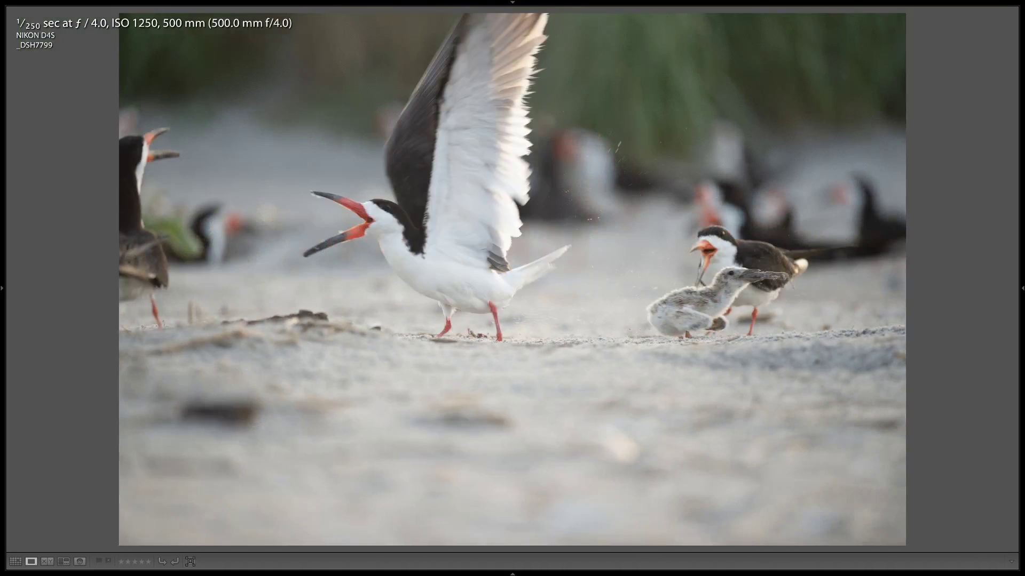
pyautogui.press('Left')
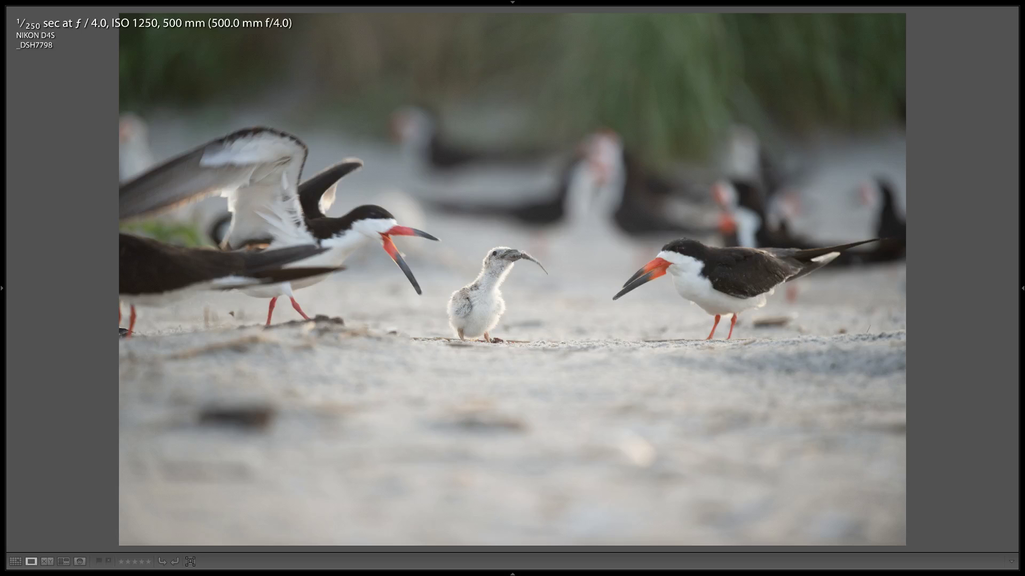
pyautogui.press('Right')
pyautogui.press('x')
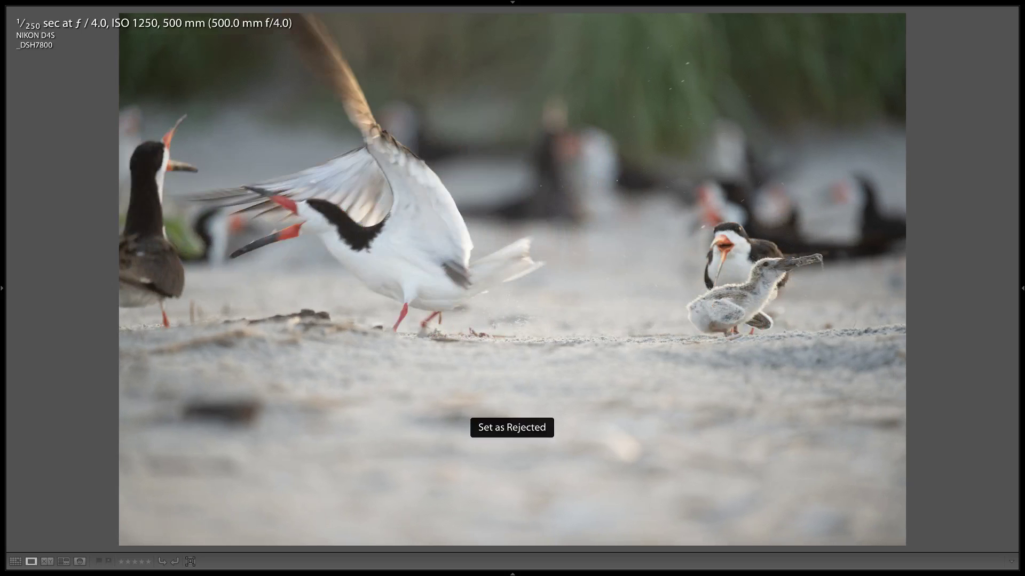
pyautogui.press('x')
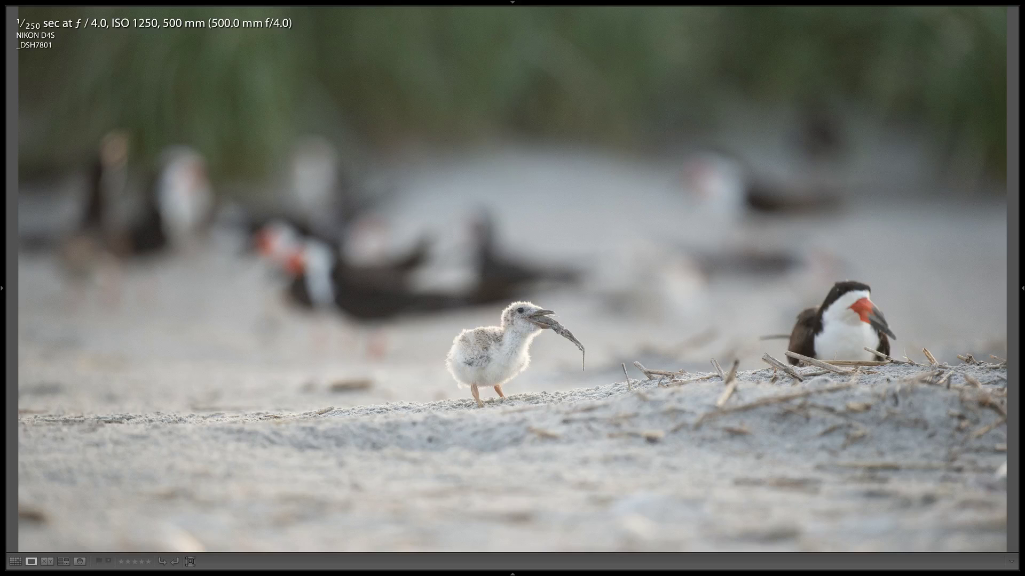
pyautogui.press('z')
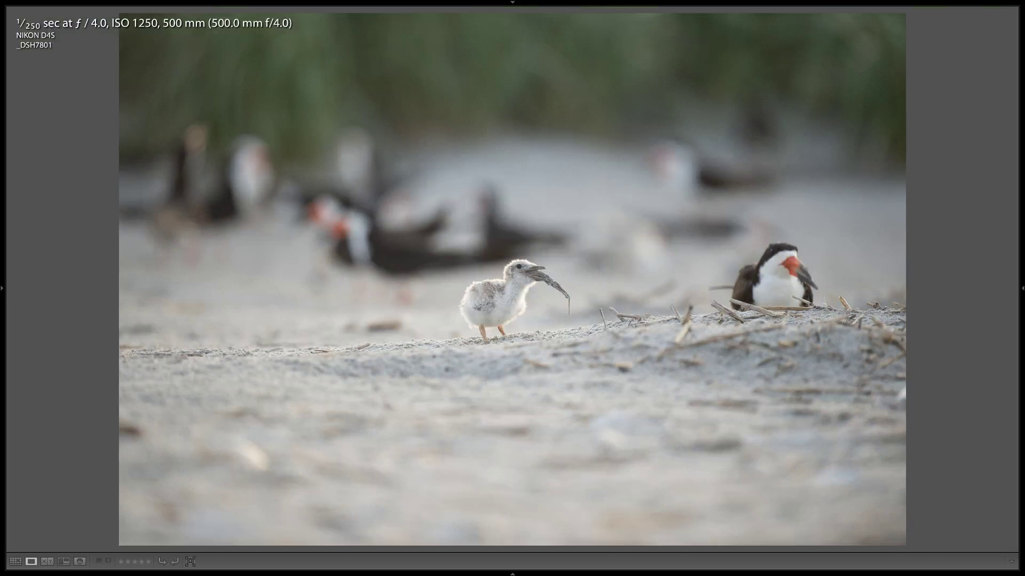
# - Flag _DSH7802 through _DSH7804 as rejected, leave _DSH7805 unflagged, and flag _DSH7806 as rejected
pyautogui.press('Right')
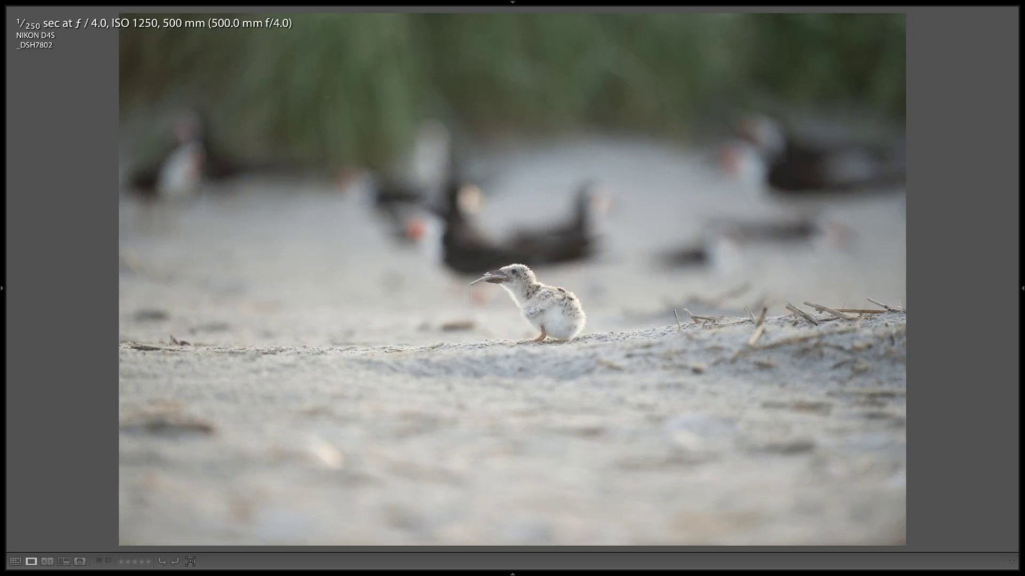
pyautogui.press('x')
pyautogui.press('x')
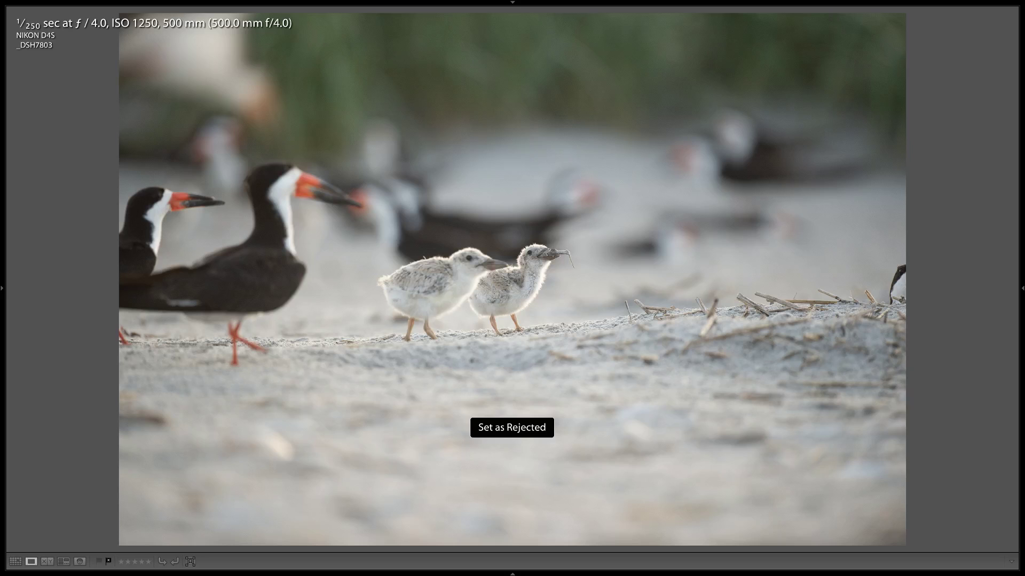
pyautogui.press('x')
pyautogui.press('x')
pyautogui.press('u')
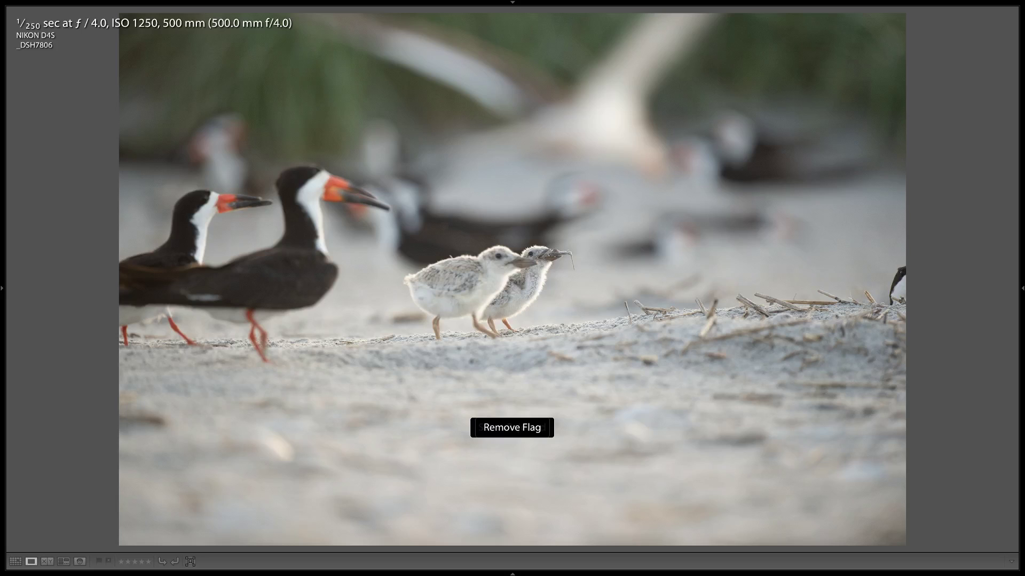
pyautogui.press('x')
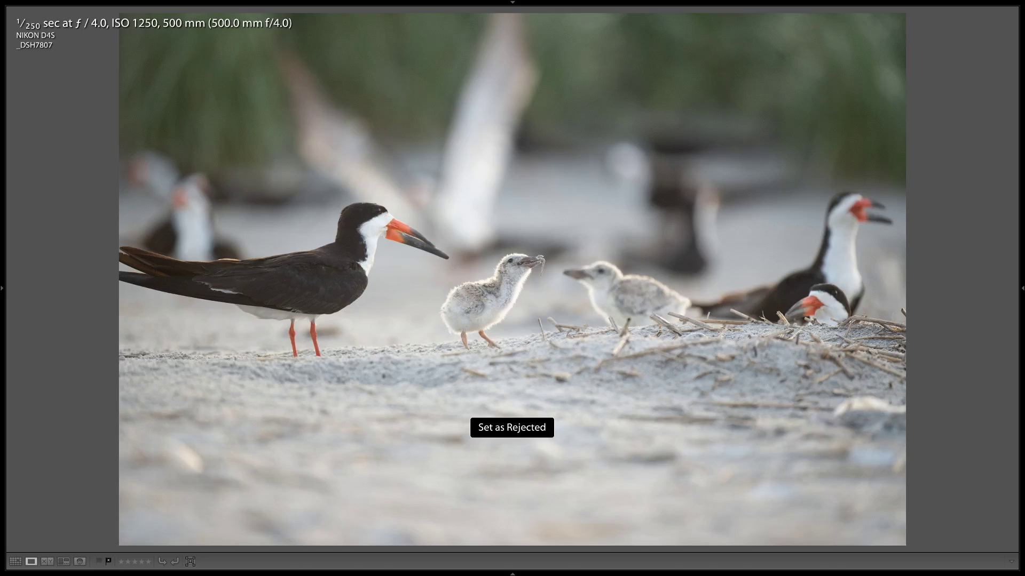
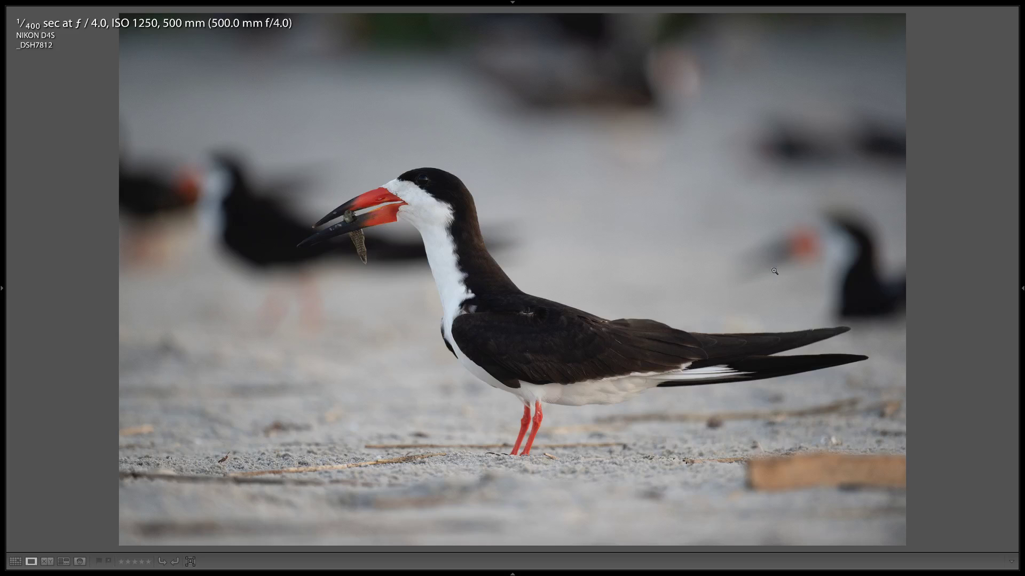
# - Flag the single-skimmer frames _DSH7812 through _DSH7814 as rejected
pyautogui.press('x')
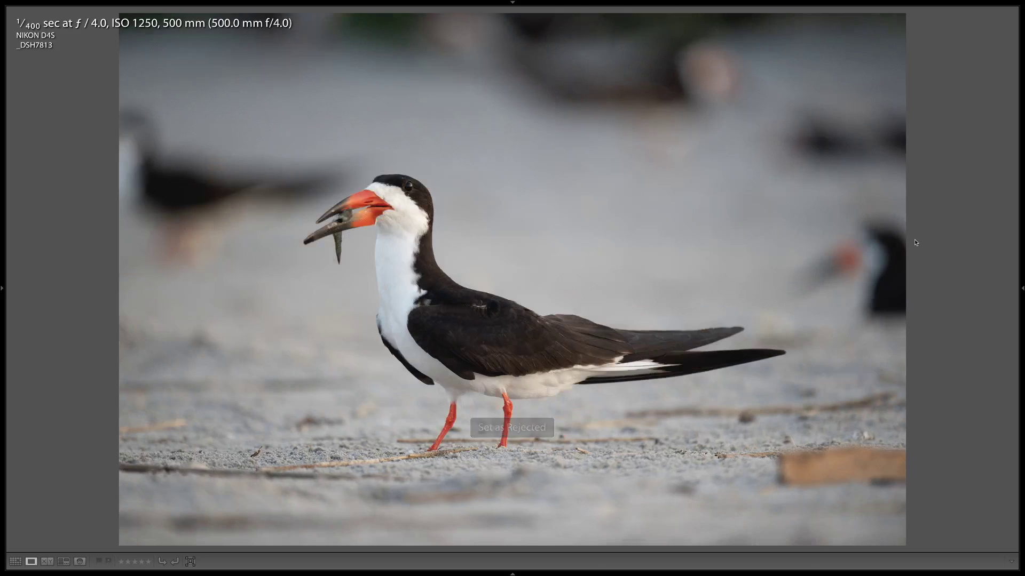
pyautogui.press('x')
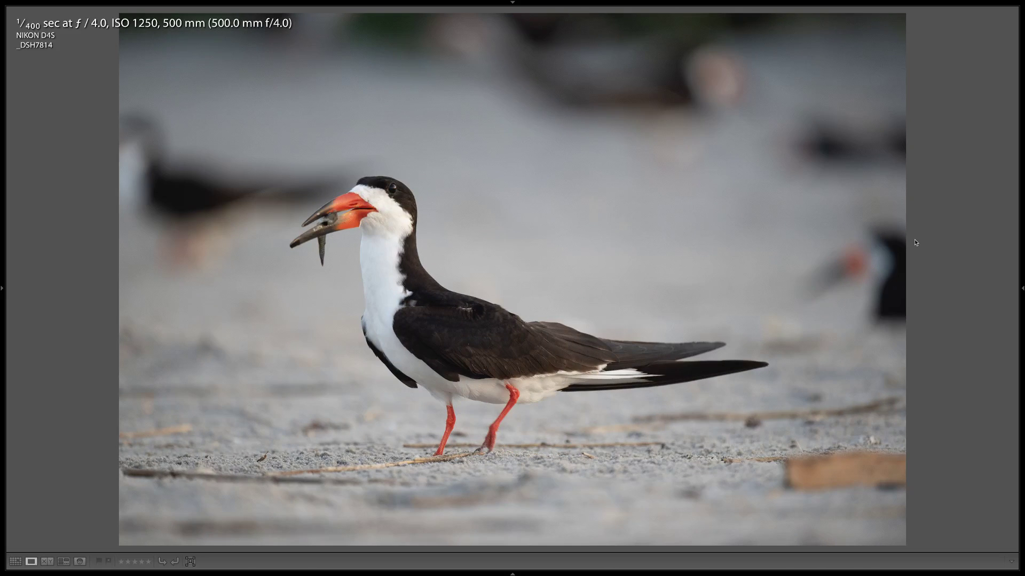
pyautogui.press('x')
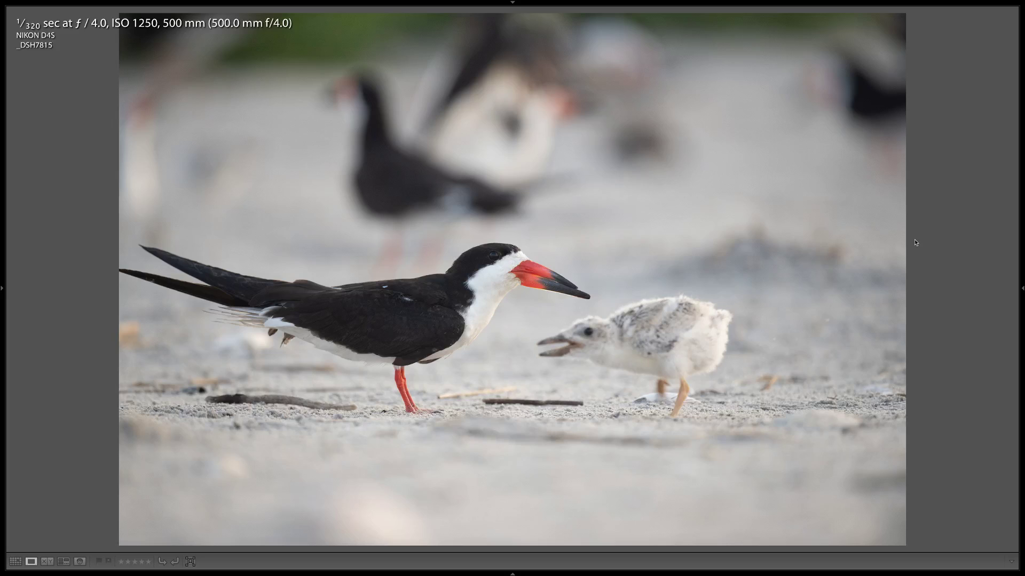
# - Flag _DSH7815 through _DSH7817 as rejected, leave the sitting chick in _DSH7818 unflagged, and reject its near-duplicate _DSH7819
pyautogui.press('Right')
pyautogui.press('x')
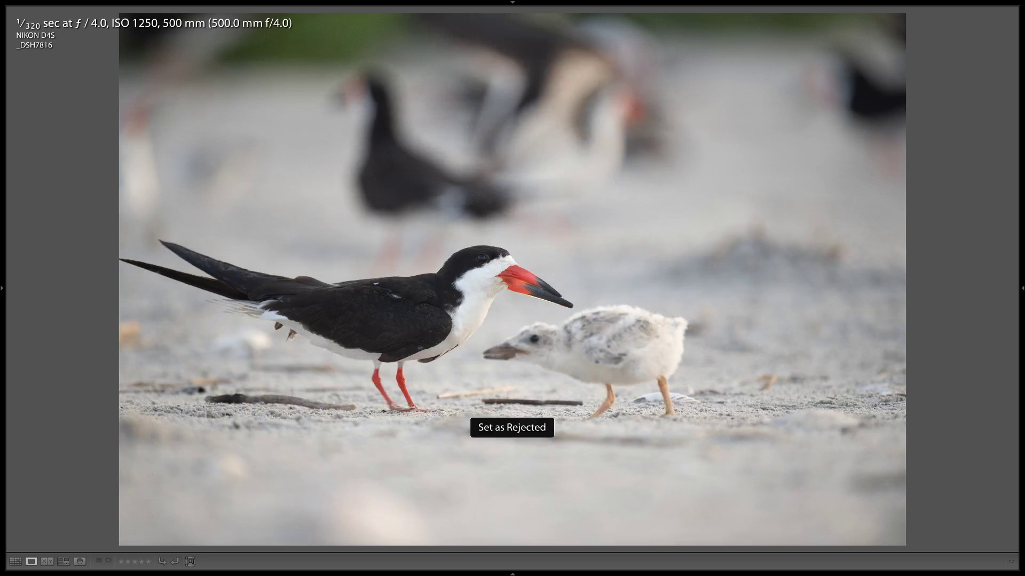
pyautogui.press('x')
pyautogui.press('x')
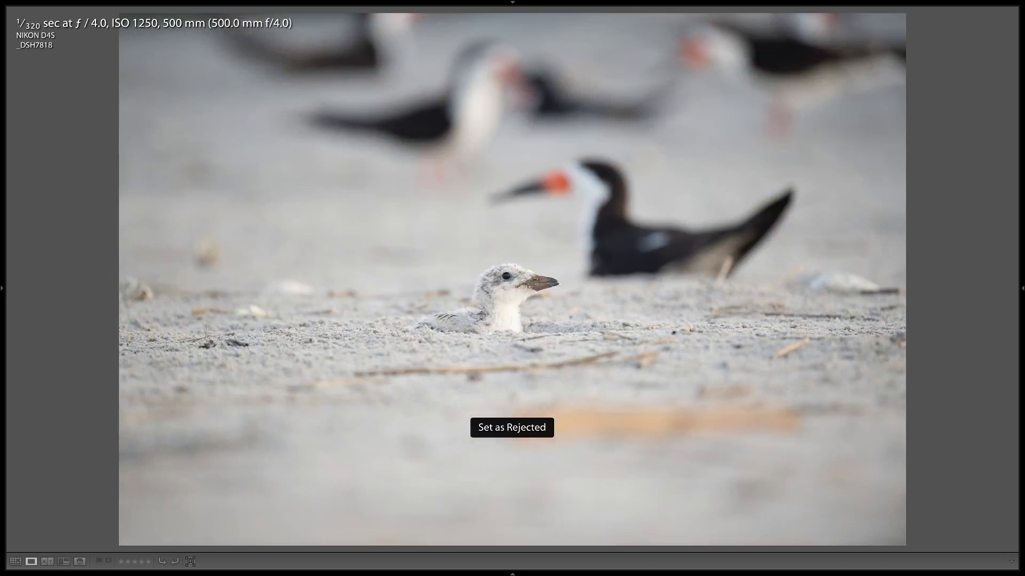
pyautogui.press('Right')
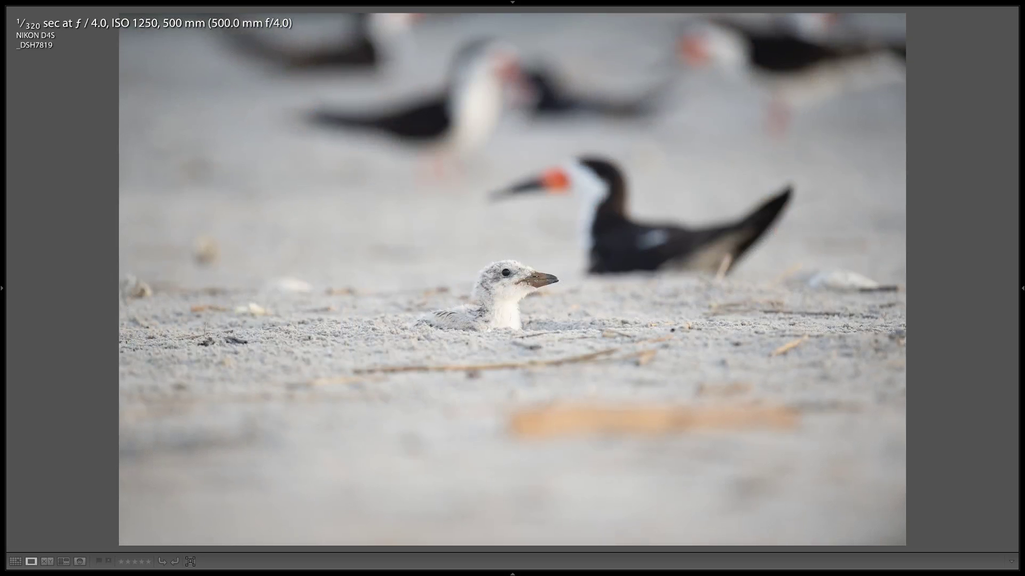
pyautogui.press('x')
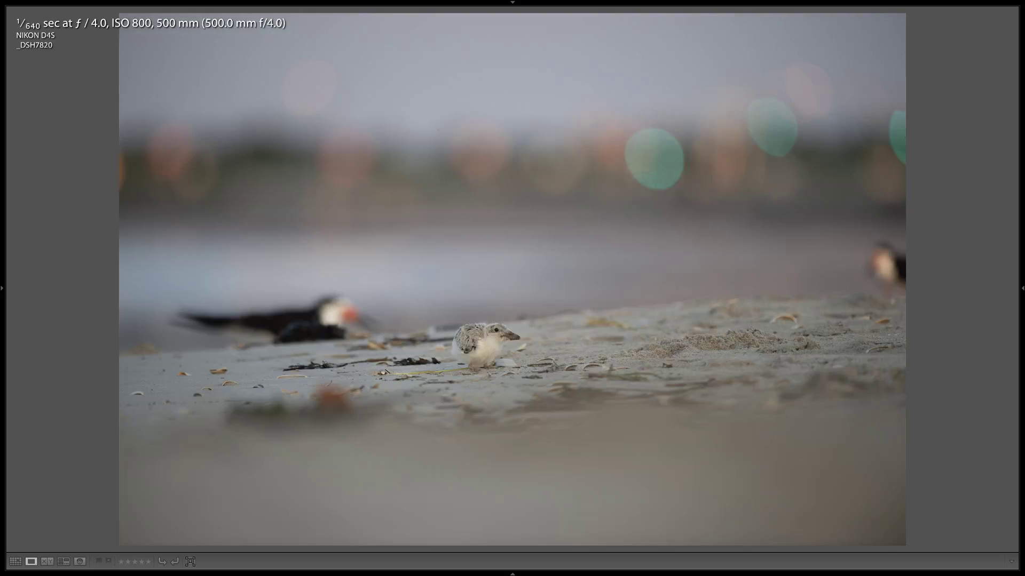
# - Flag the distant chick frames _DSH7820 through _DSH7825 as rejected
pyautogui.press('Right')
pyautogui.press('x')
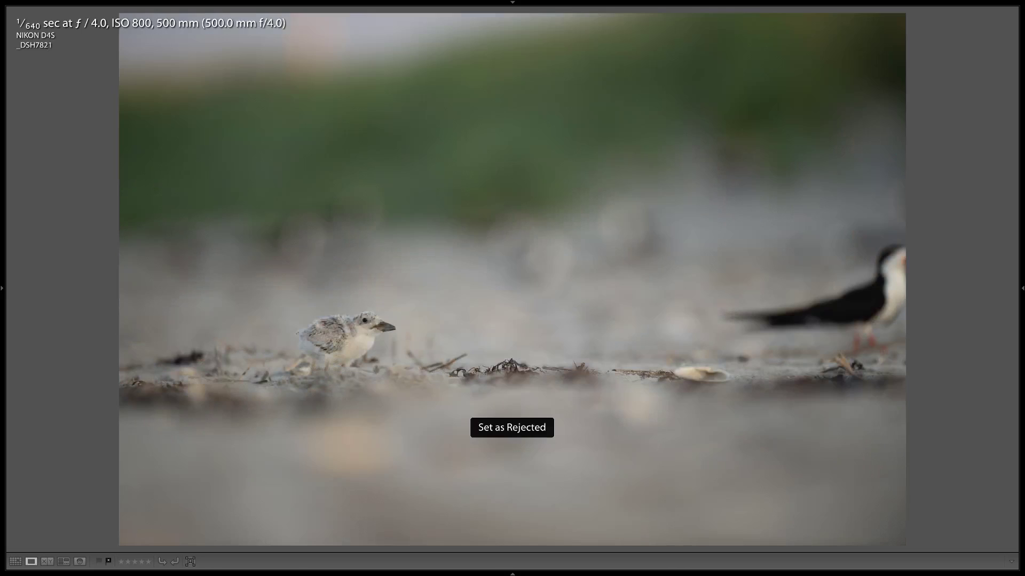
pyautogui.press('x')
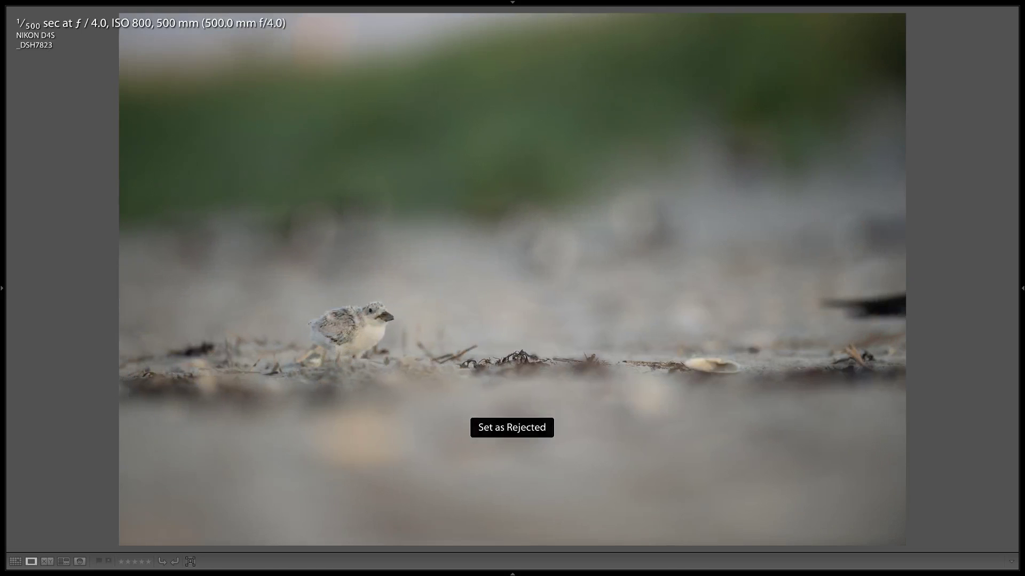
pyautogui.press('x')
pyautogui.press('x')
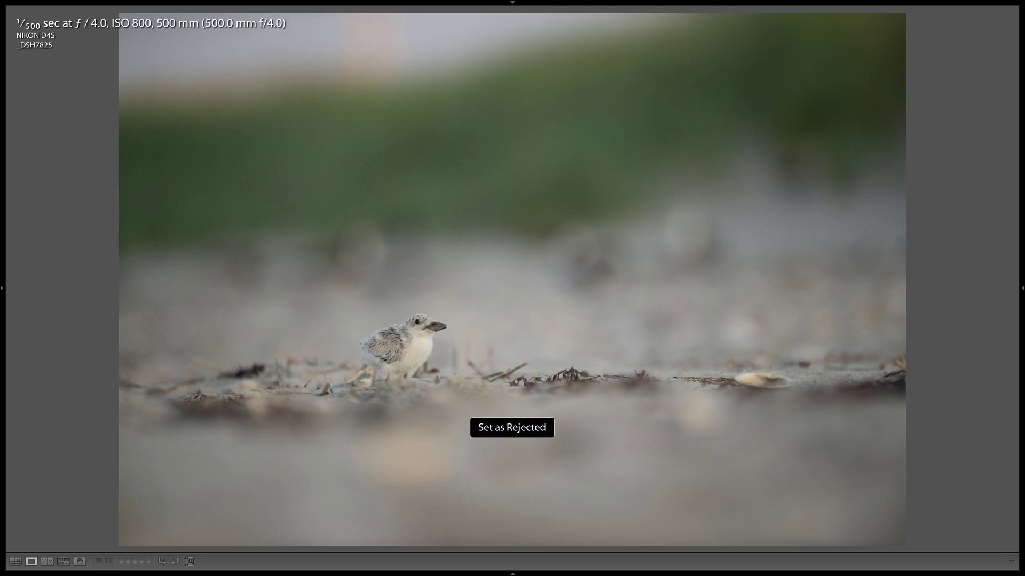
pyautogui.press('x')
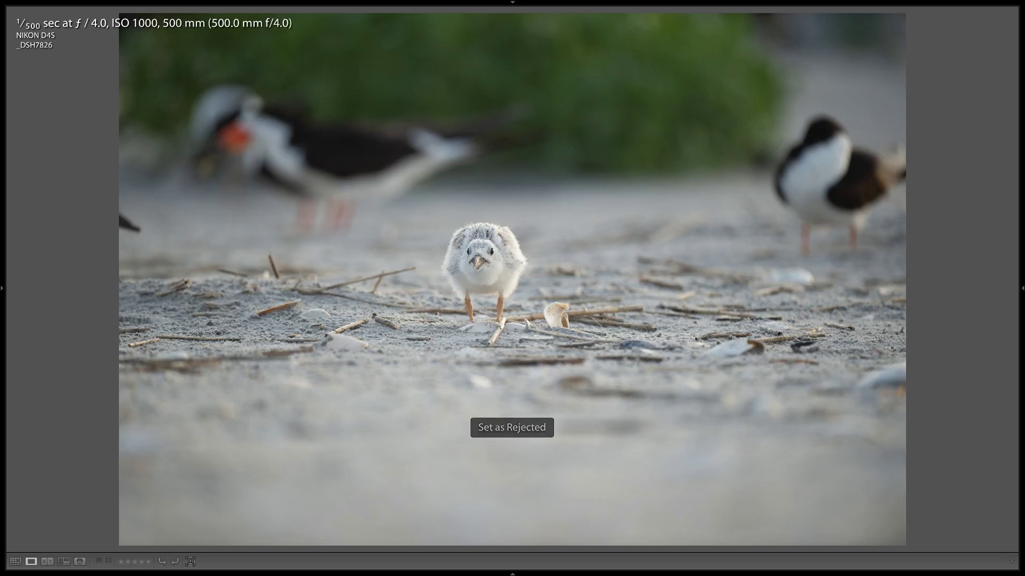
# - Inspect the front-facing chick in _DSH7826 up close, leave it unflagged, and reject the near-duplicates up to _DSH7828
pyautogui.press('z')
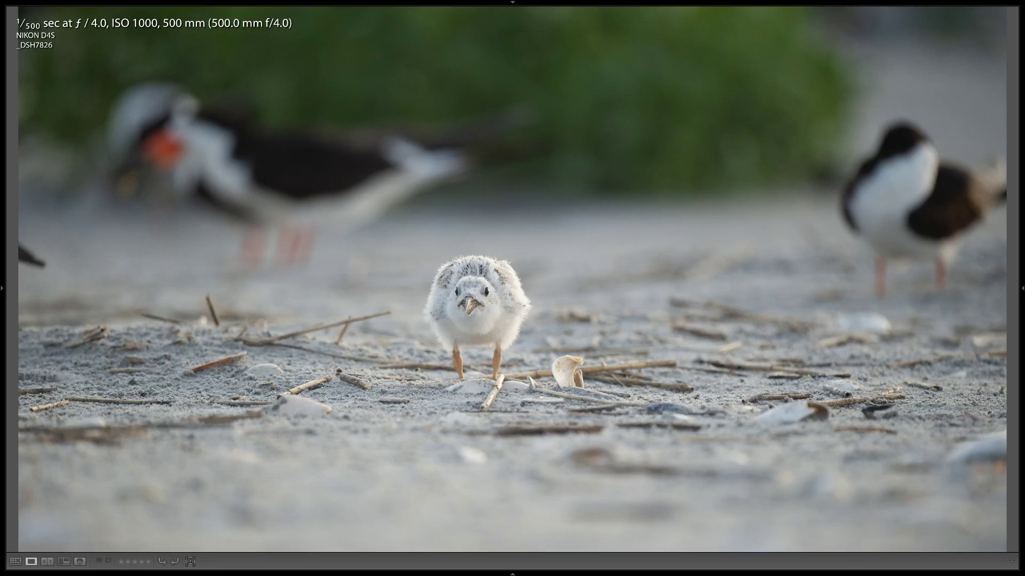
pyautogui.press('Right')
pyautogui.press('x')
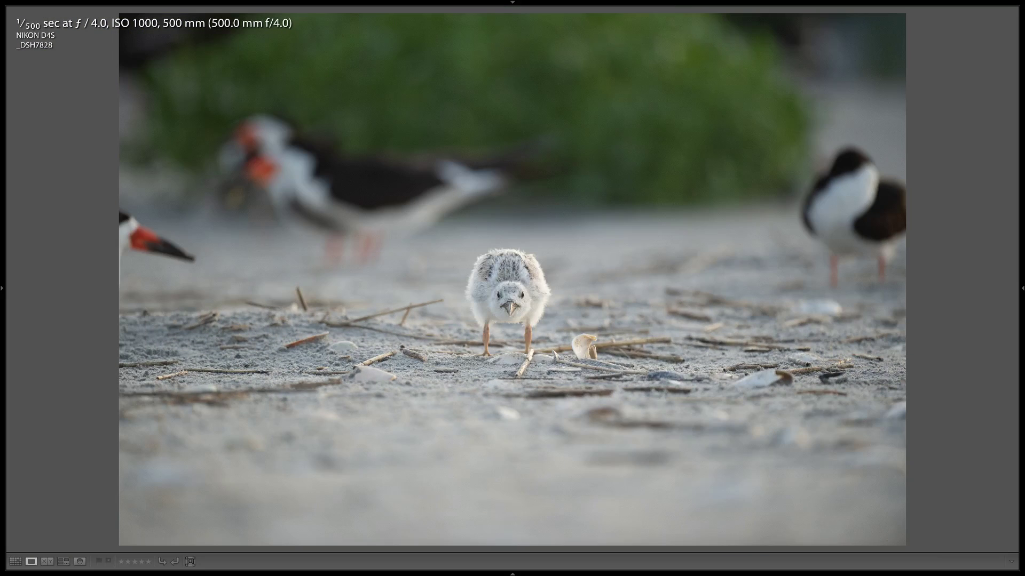
pyautogui.press('Right')
pyautogui.press('x')
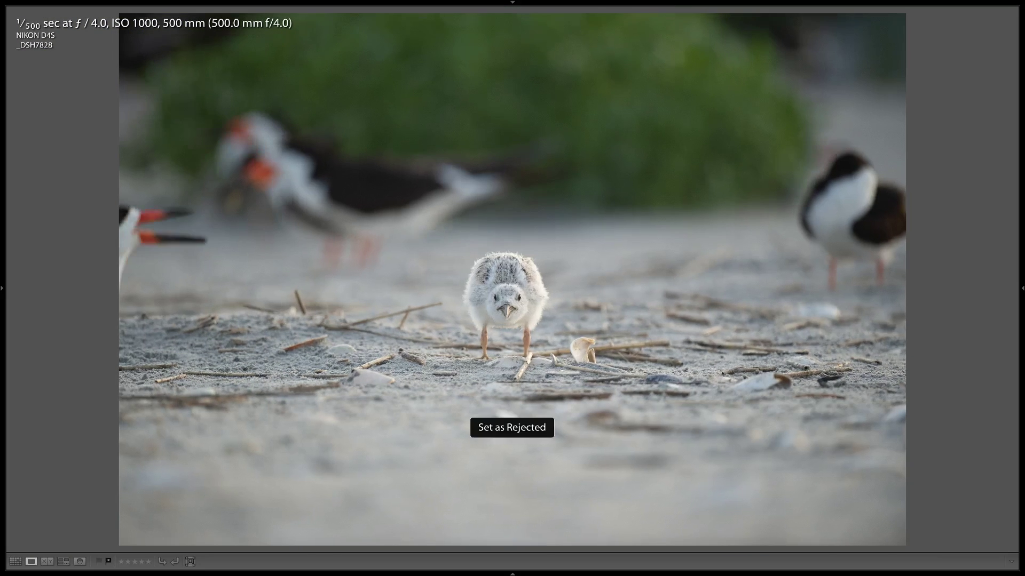
# - Flag the remaining front-facing chick frames up to _DSH7834 as rejected
pyautogui.press('x')
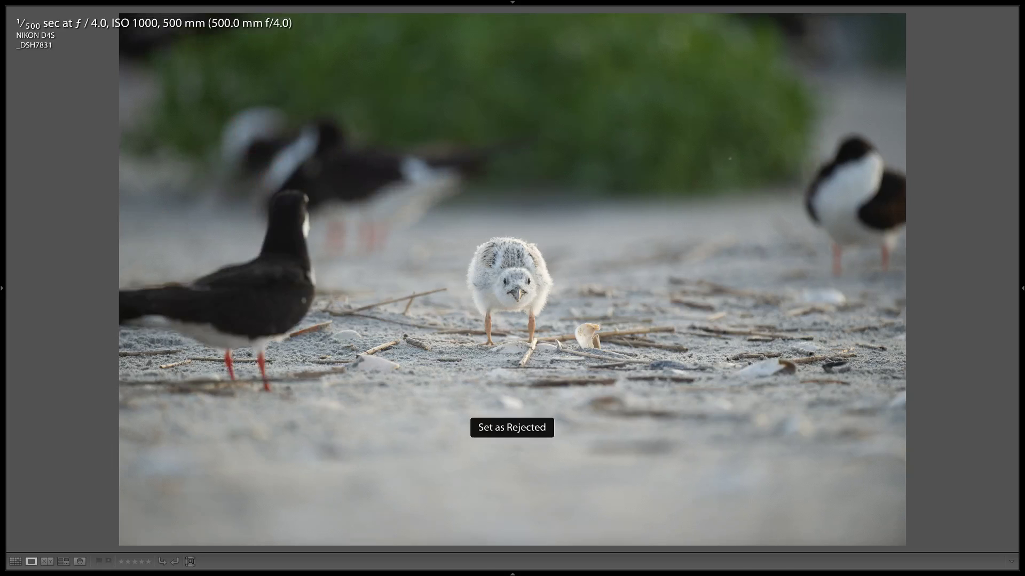
pyautogui.press('x')
pyautogui.press('x')
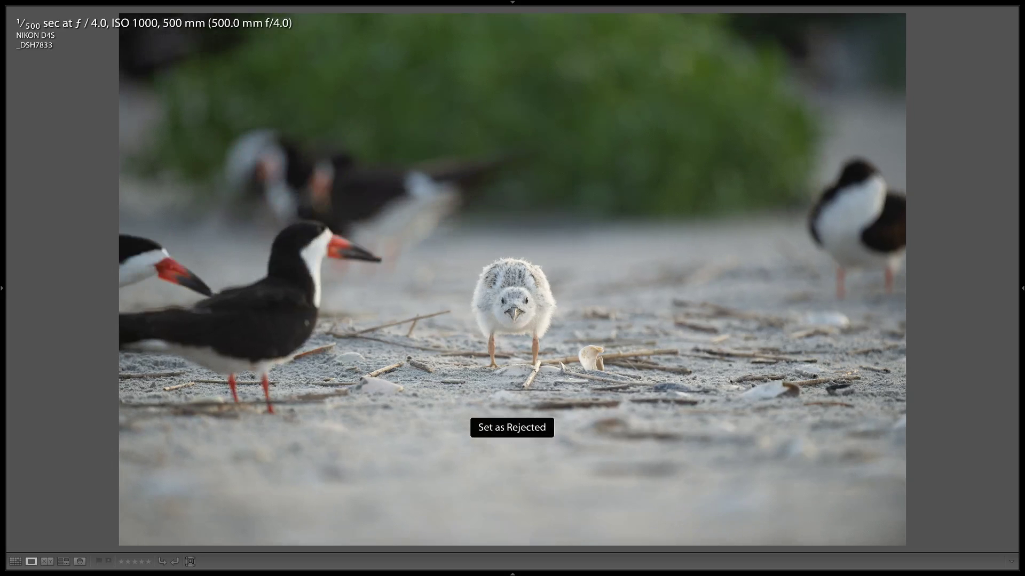
pyautogui.press('x')
pyautogui.press('x')
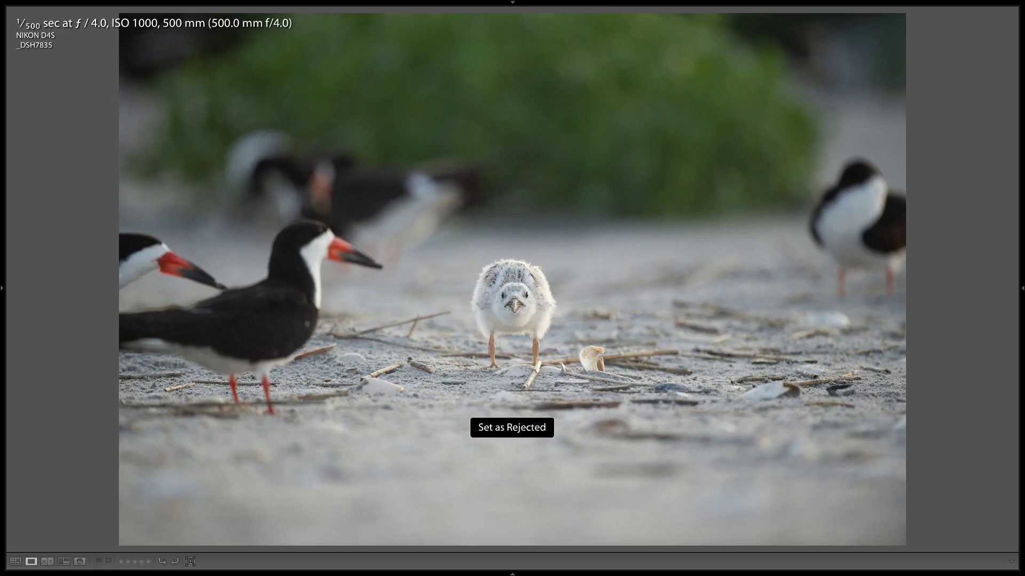
pyautogui.press('x')
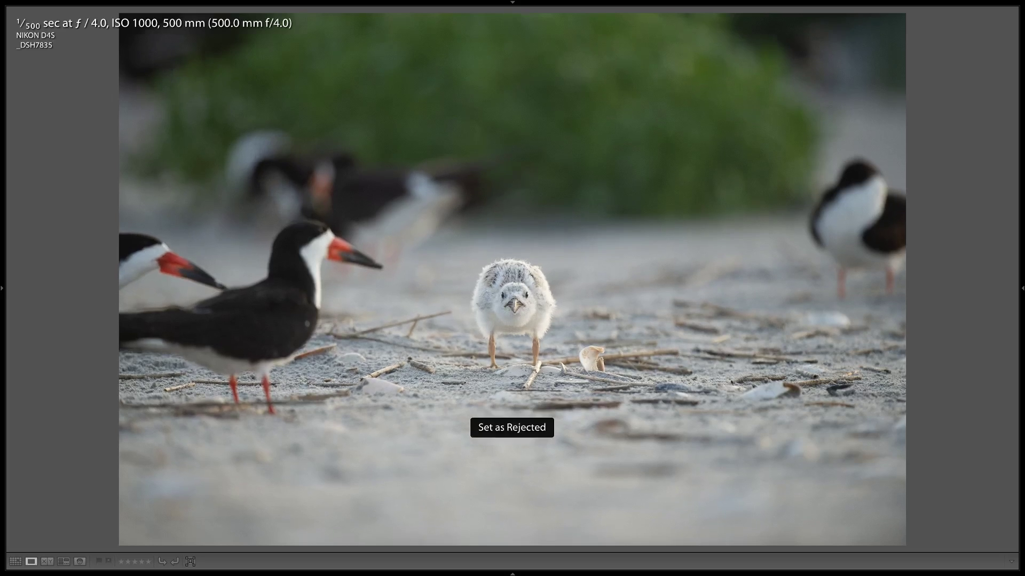
# - Inspect _DSH7835 up close, leave it unflagged, and flag _DSH7836 and _DSH7837 as rejected
pyautogui.press('Right')
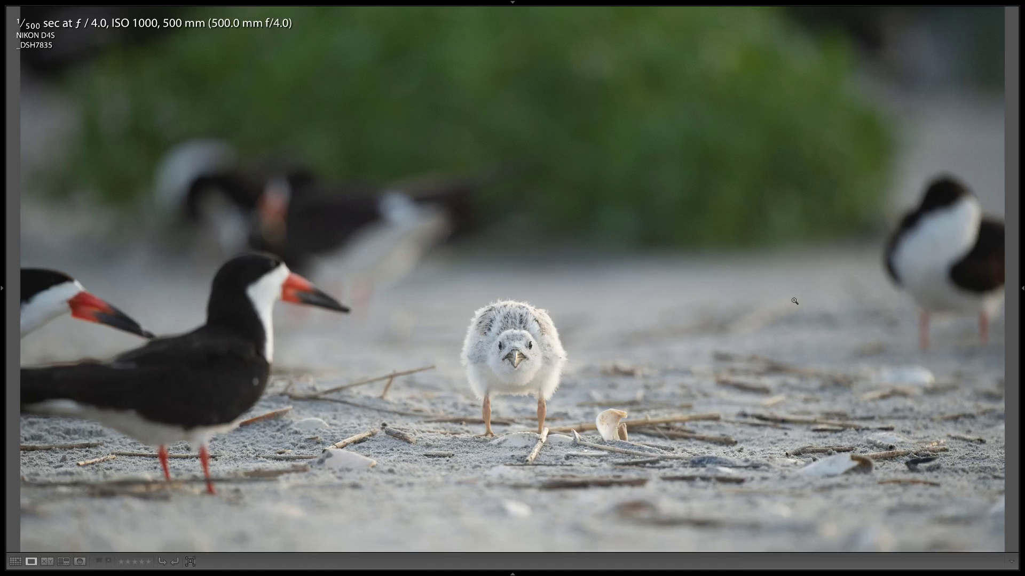
pyautogui.click(794, 301)
pyautogui.press('Right')
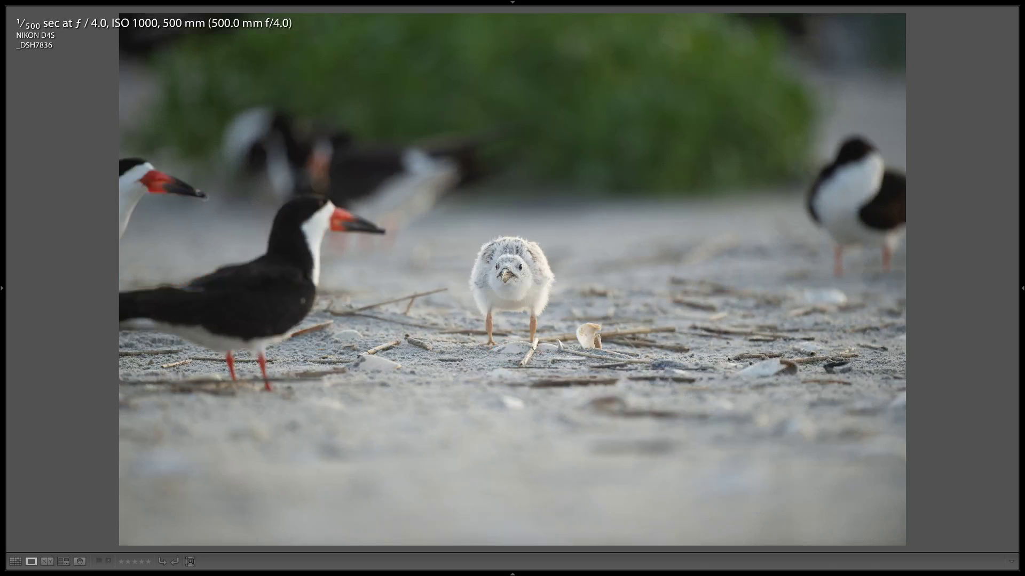
pyautogui.press('x')
pyautogui.press('x')
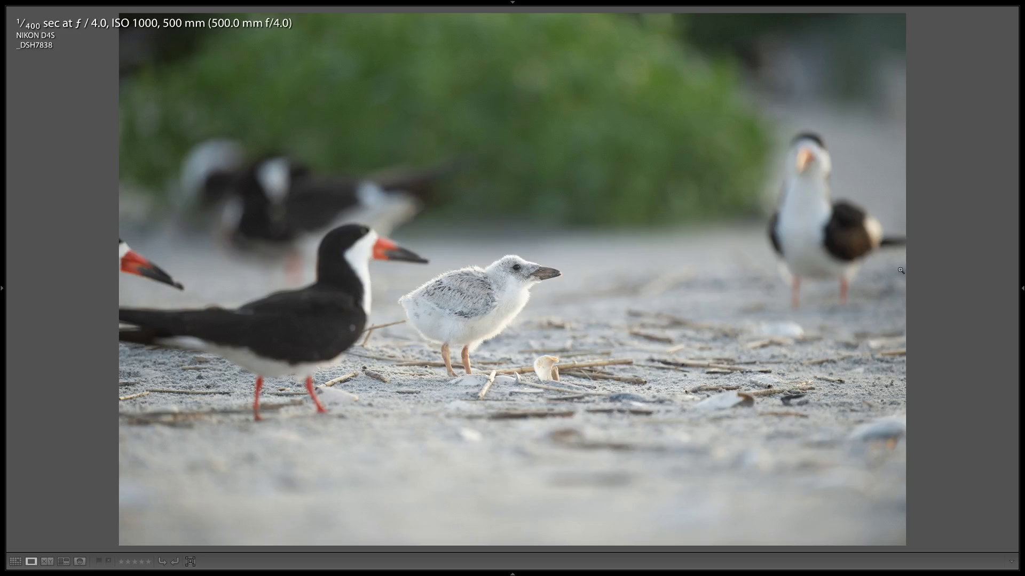
# - Flag _DSH7838 through _DSH7843 as rejected, including the first flying-flock frames
pyautogui.press('x')
pyautogui.press('x')
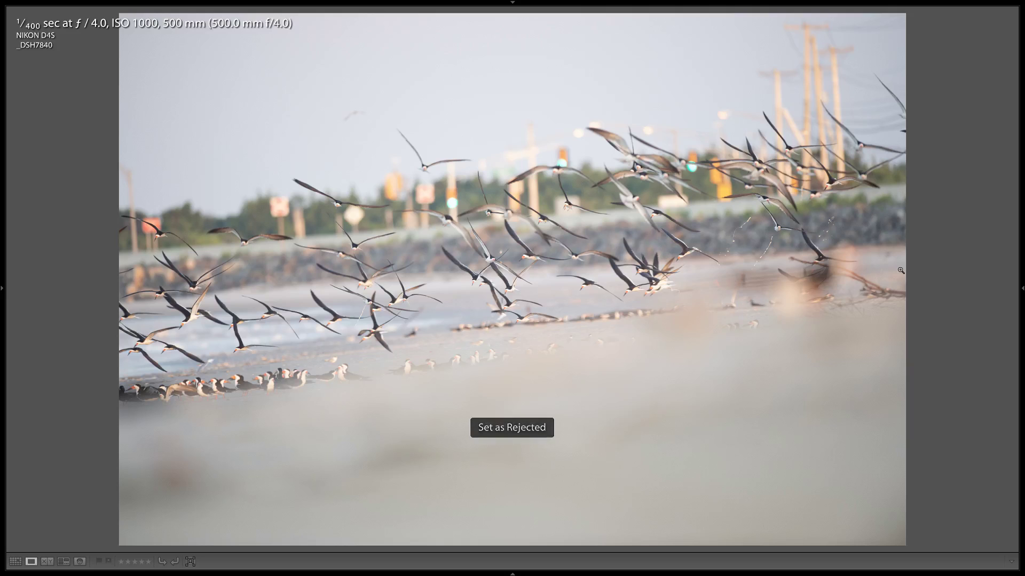
pyautogui.press('x')
pyautogui.press('x')
pyautogui.press('x')
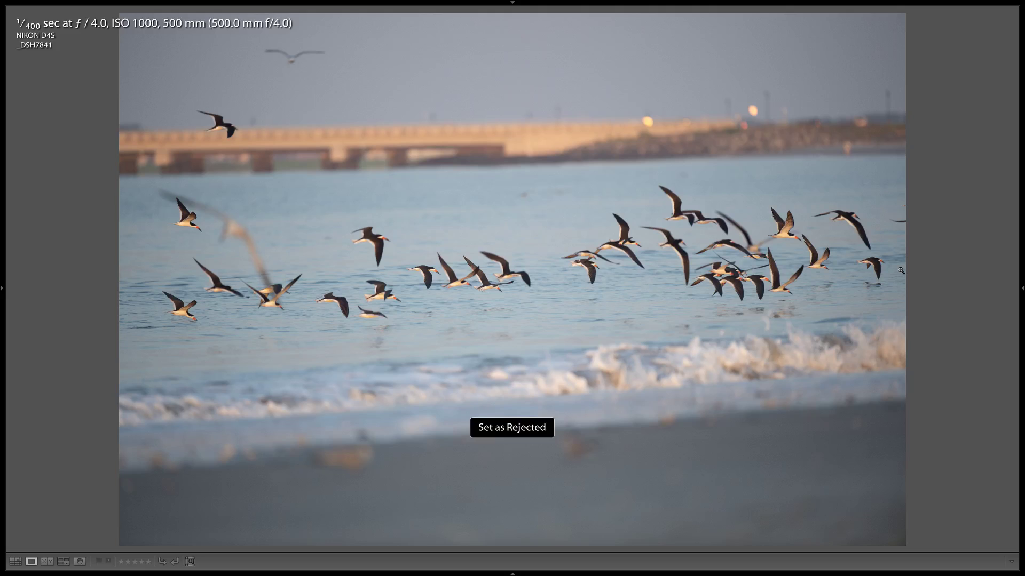
pyautogui.press('x')
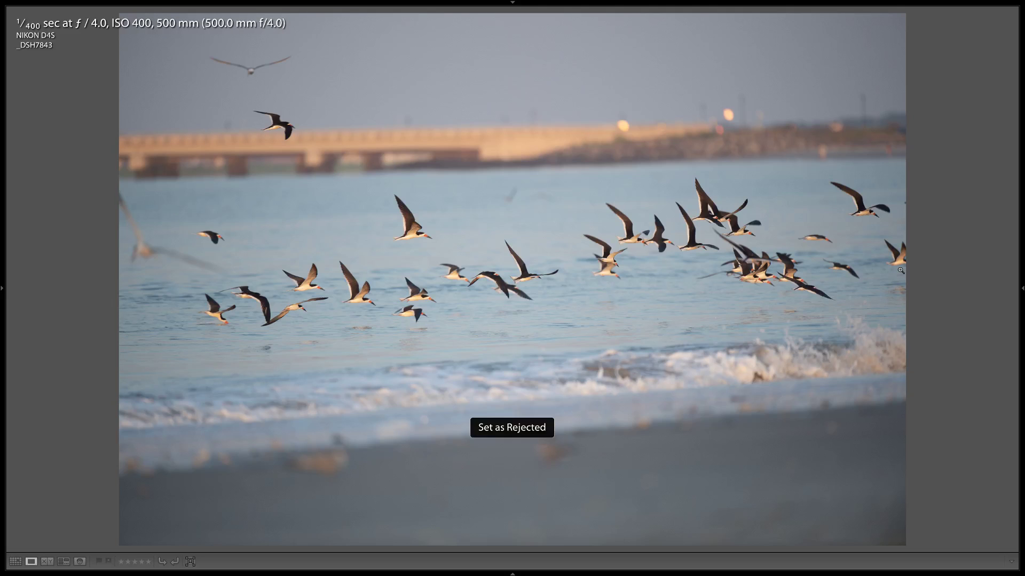
pyautogui.press('x')
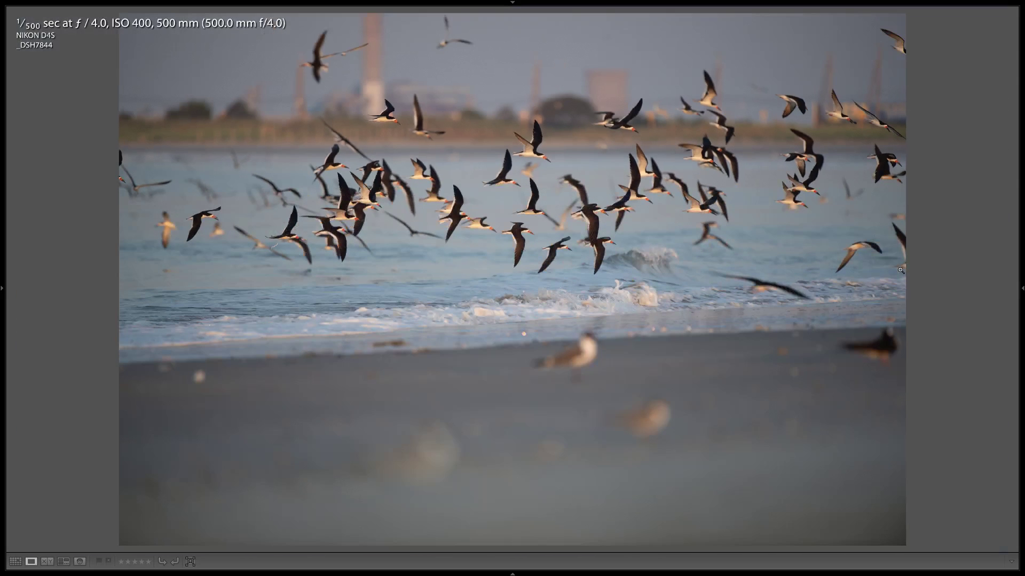
# - Flag _DSH7844 as rejected, leave _DSH7845 unflagged, and reject the blurred flock frame _DSH7846
pyautogui.press('Right')
pyautogui.press('x')
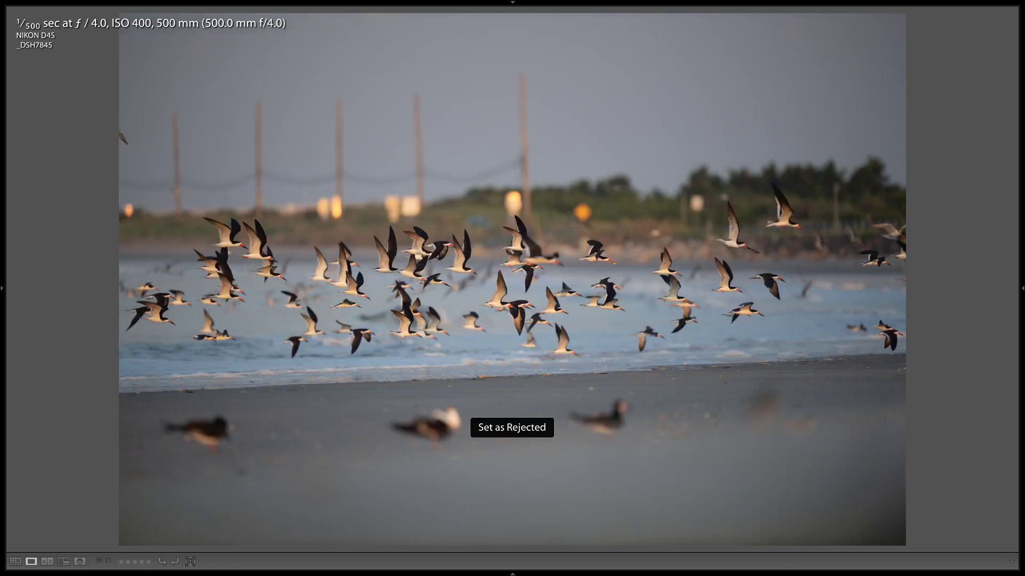
pyautogui.press('Right')
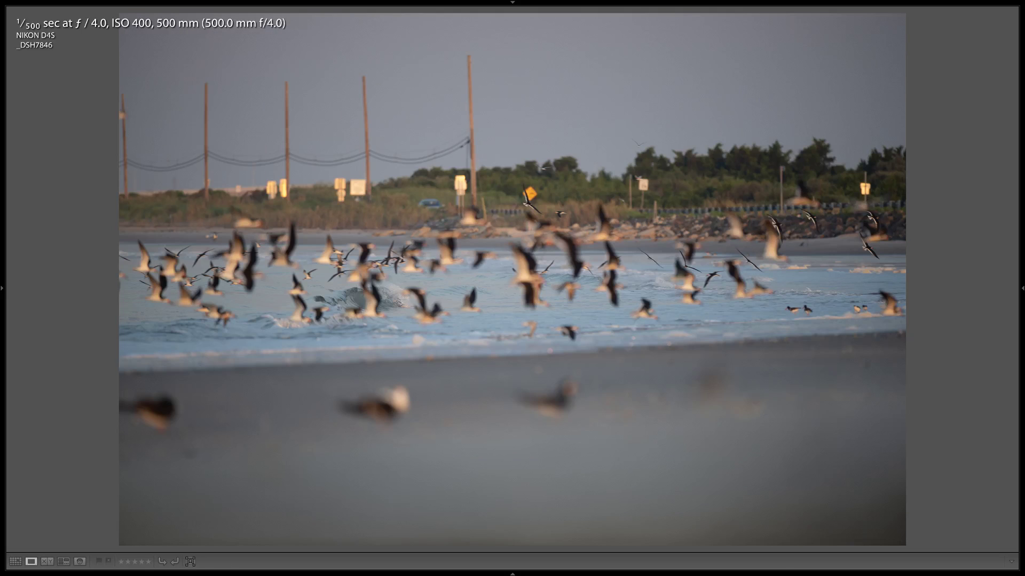
pyautogui.press('Right')
pyautogui.press('x')
pyautogui.press('Right')
pyautogui.press('Right')
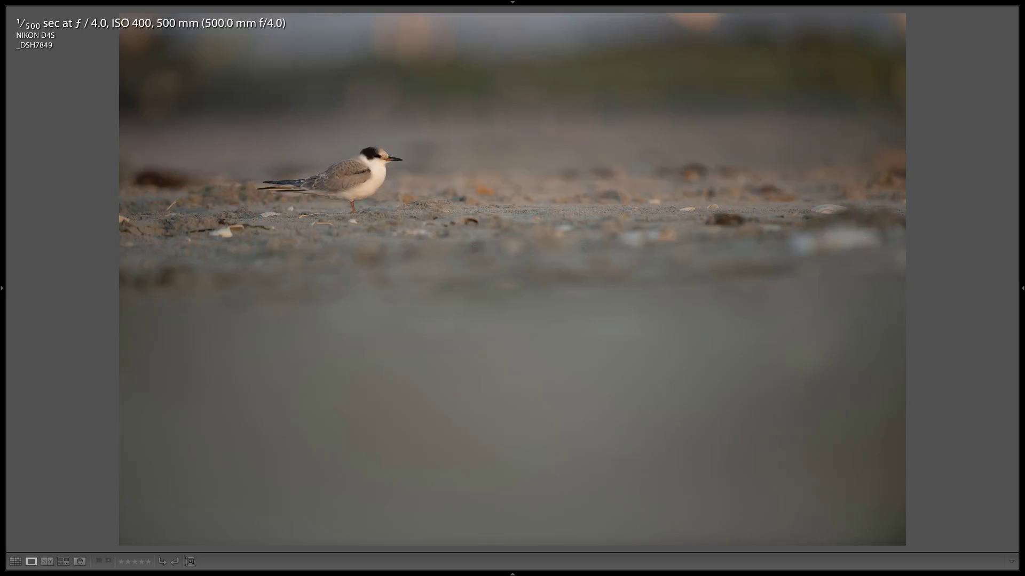
# - Flag the standing tern frames _DSH7849 and _DSH7850 as rejected
pyautogui.press('Right')
pyautogui.press('x')
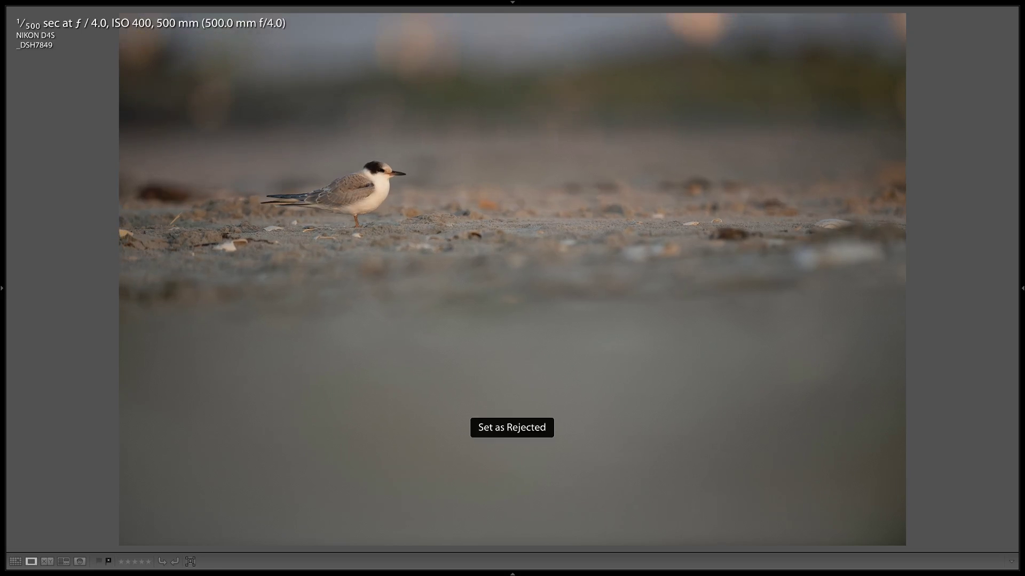
pyautogui.press('Right')
pyautogui.press('x')
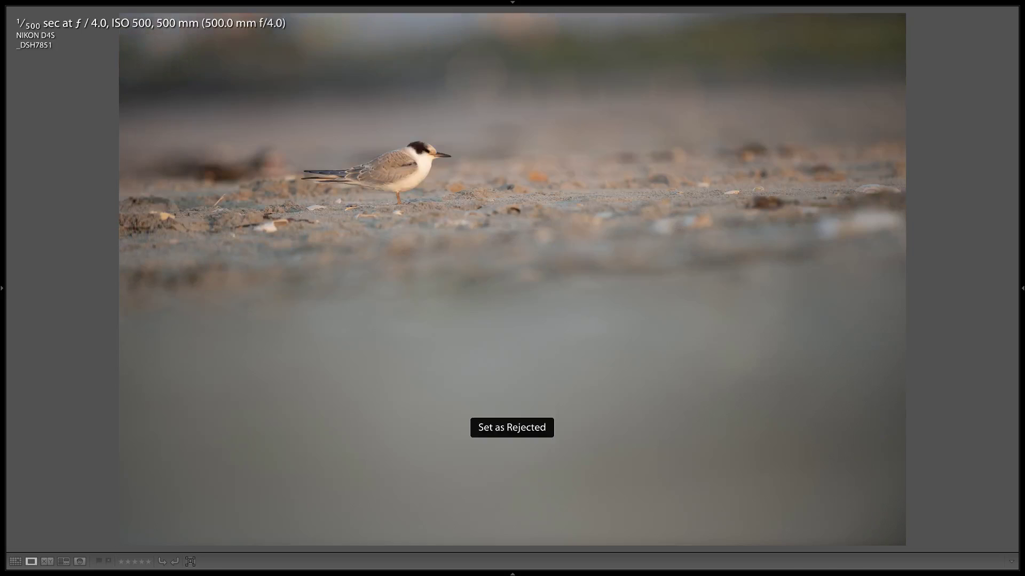
# - Flag the tern frames _DSH7853 and _DSH7854 as rejected and advance to the skimmer frames
pyautogui.press('Right')
pyautogui.press('Right')
pyautogui.press('x')
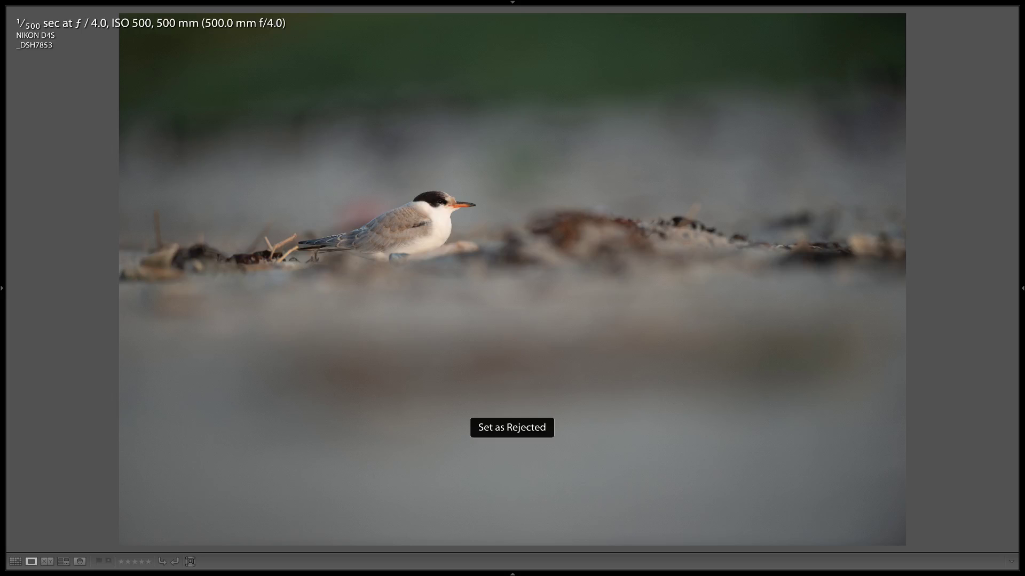
pyautogui.press('Right')
pyautogui.press('x')
pyautogui.press('Right')
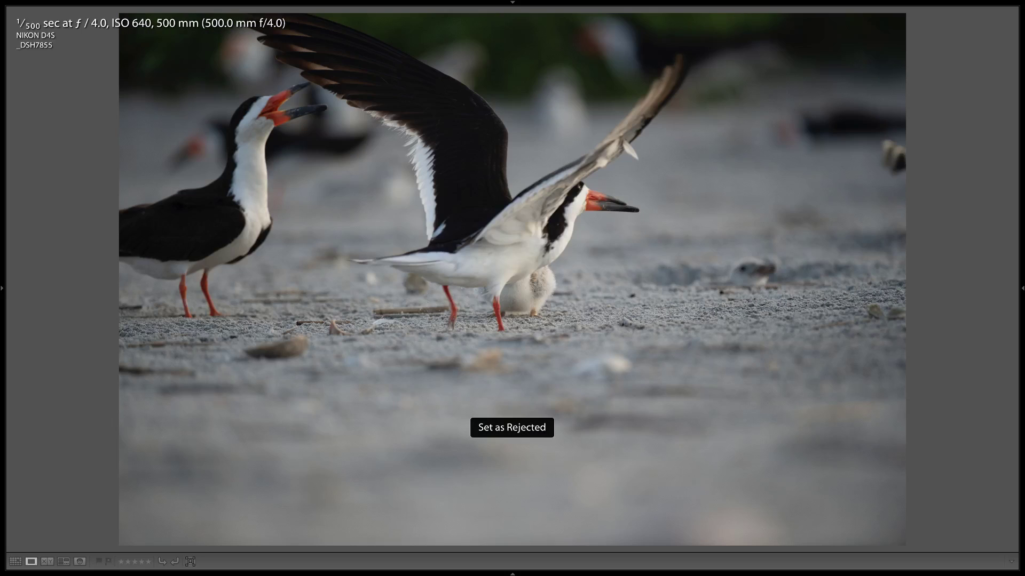
# - Flag the skimmer and chick frames _DSH7855 through _DSH7857 as rejected
pyautogui.press('Right')
pyautogui.press('x')
pyautogui.press('Right')
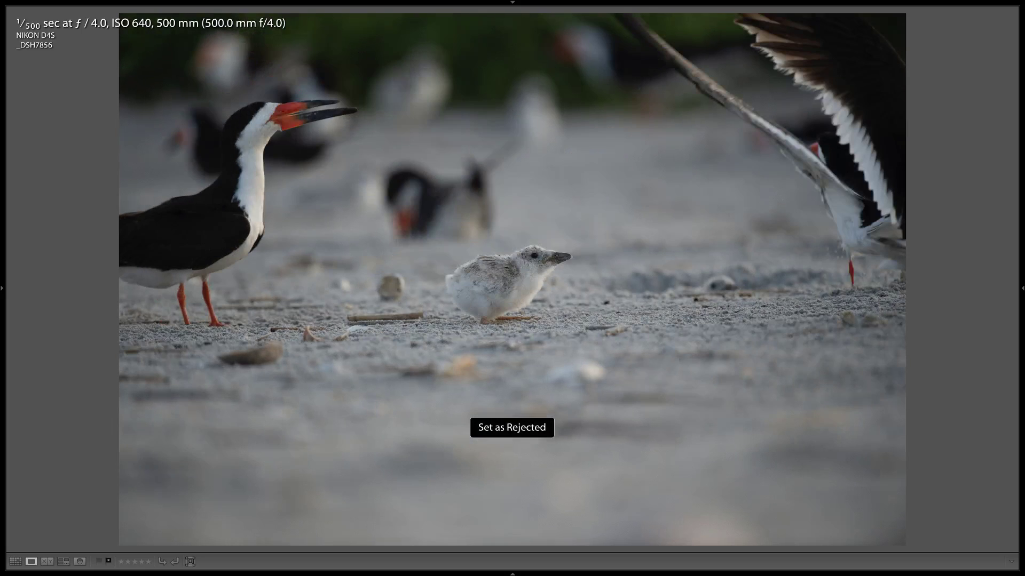
pyautogui.press('x')
pyautogui.press('Right')
pyautogui.press('x')
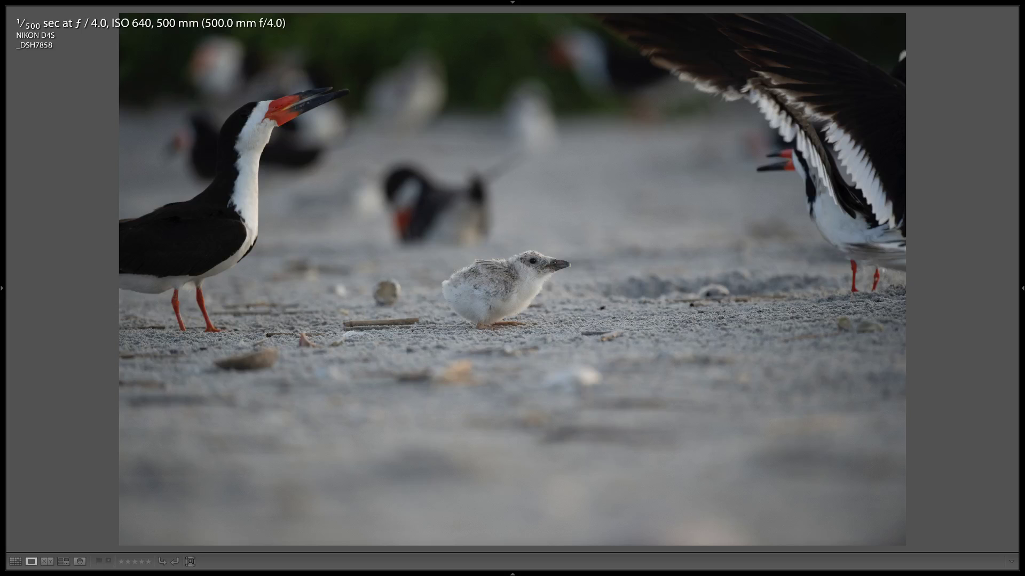
# - Browse ahead in the photo grid and examine the skimmer pair frames _DSH7916 through _DSH7918, checking _DSH7917 up close
pyautogui.press('g')
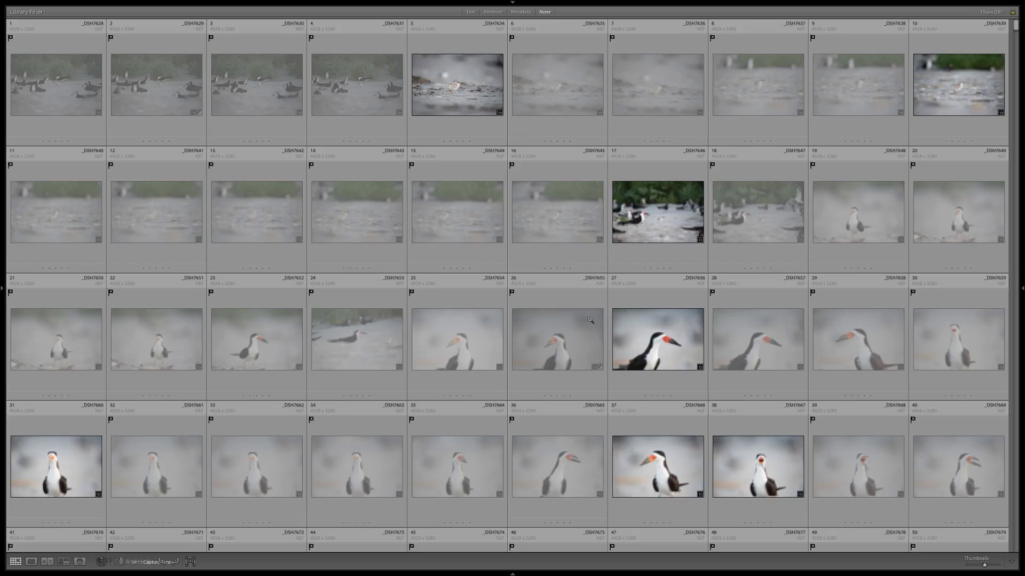
pyautogui.scroll(-20, 561, 343)
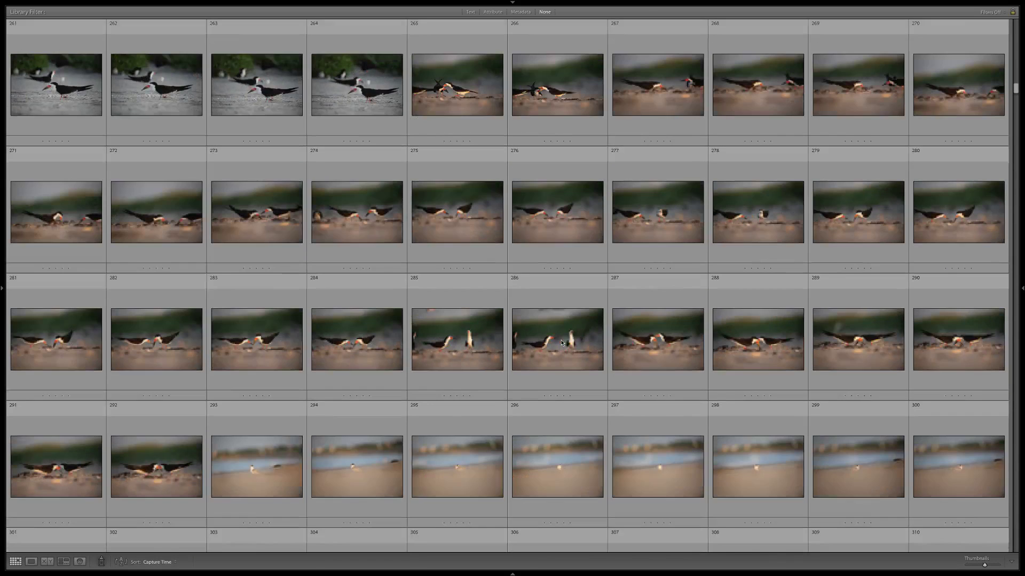
pyautogui.scroll(8, 561, 343)
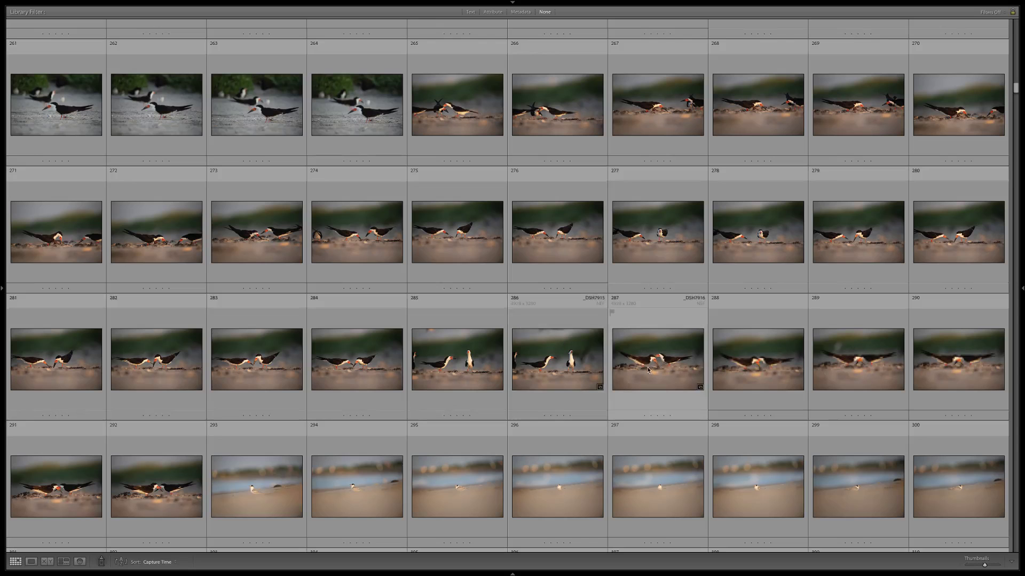
pyautogui.doubleClick(614, 381)
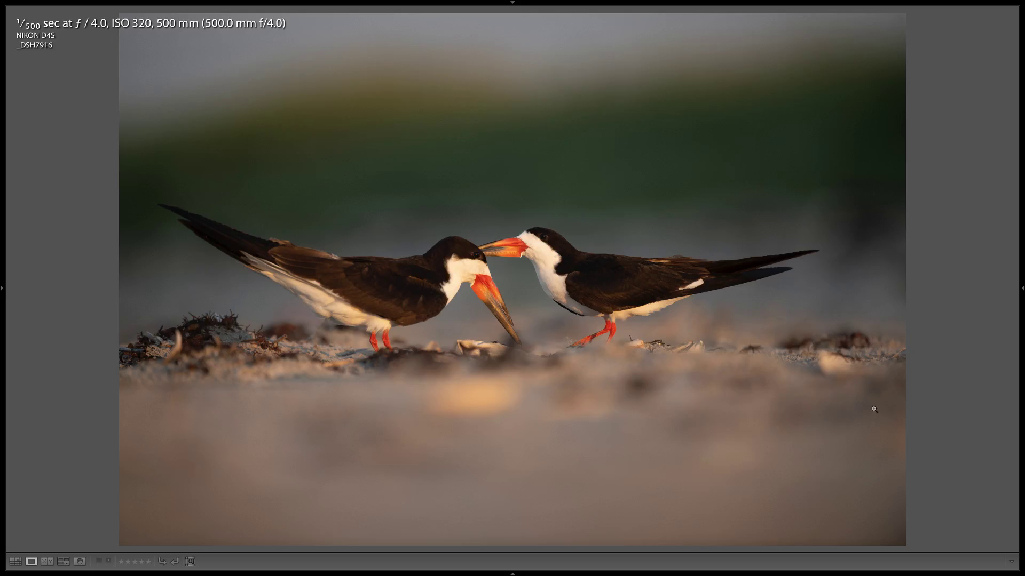
pyautogui.press('Left')
pyautogui.press('Right')
pyautogui.press('Right')
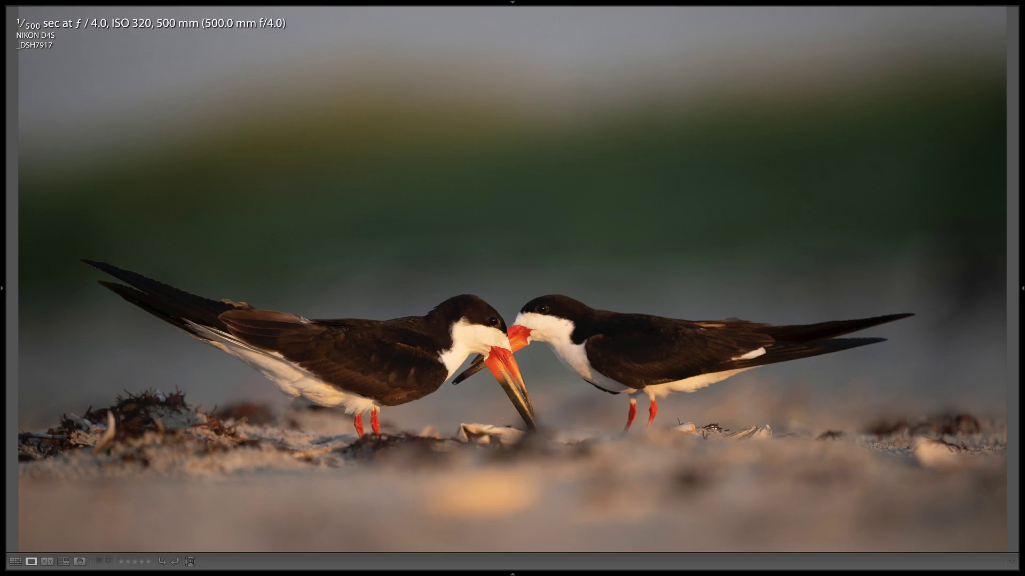
pyautogui.click(549, 323)
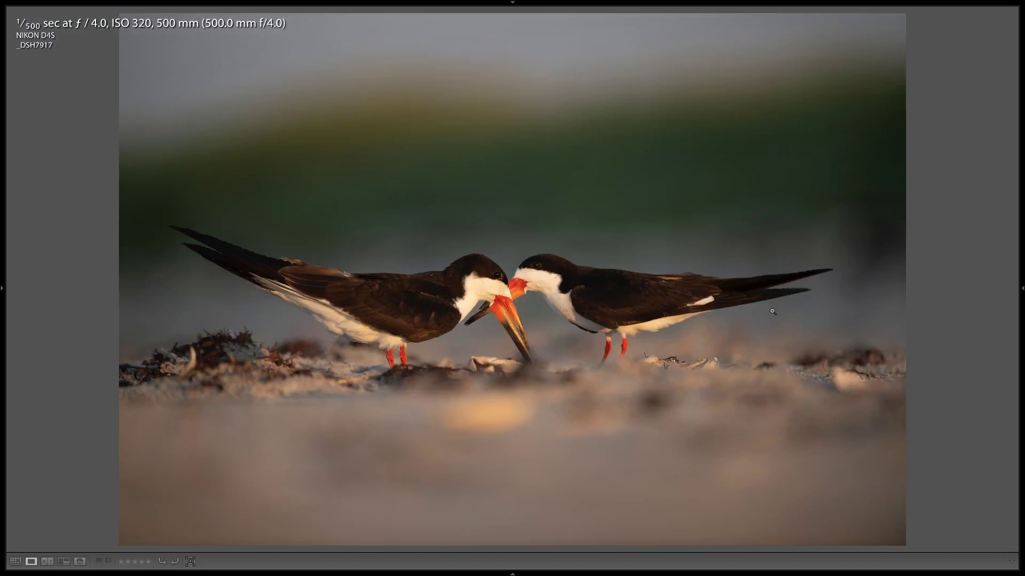
pyautogui.press('Right')
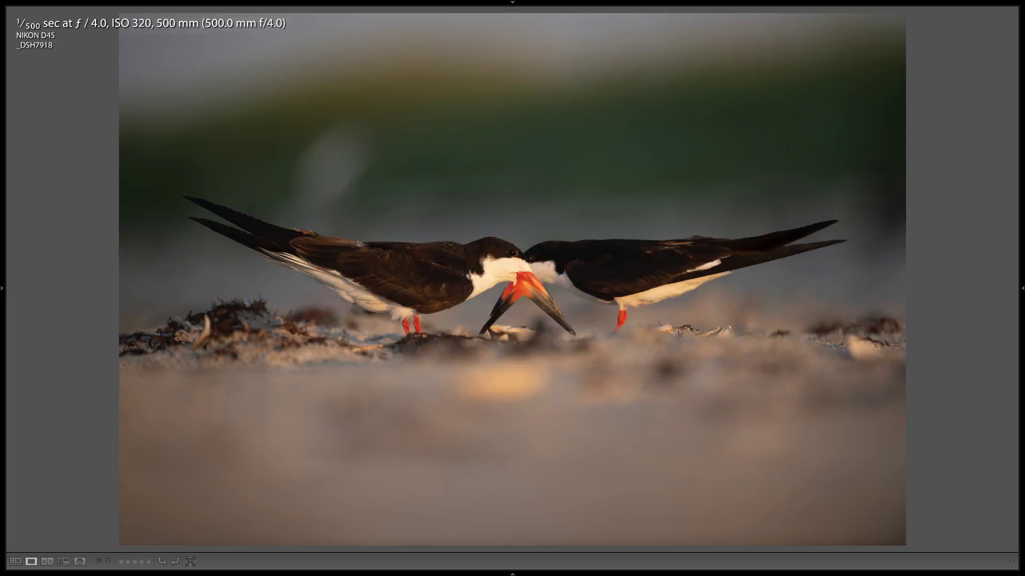
# - Look through the shoreline tern frames from _DSH7925 to _DSH7927 in single-photo view
pyautogui.press('g')
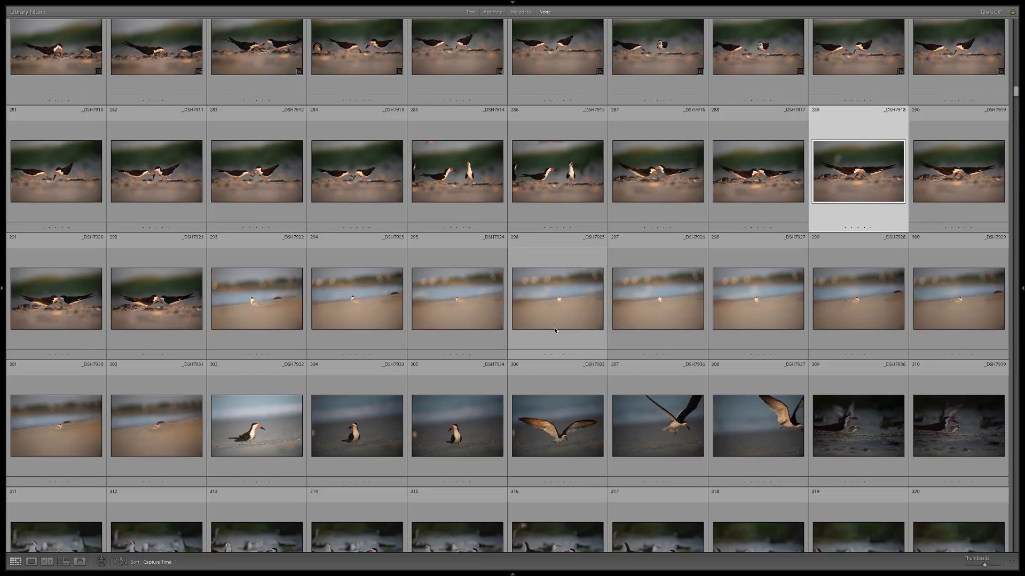
pyautogui.doubleClick(555, 331)
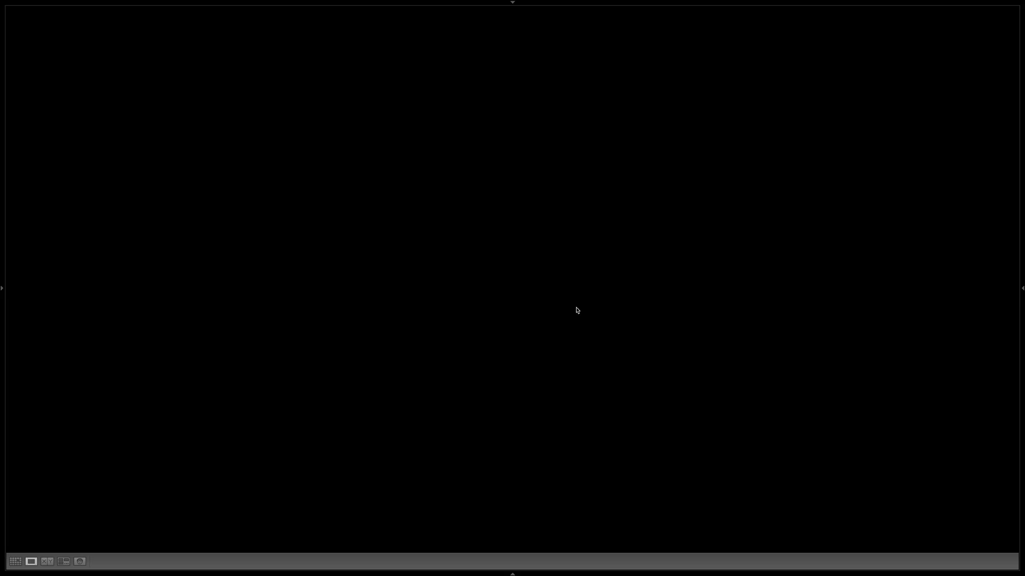
pyautogui.press('Right')
pyautogui.press('Right')
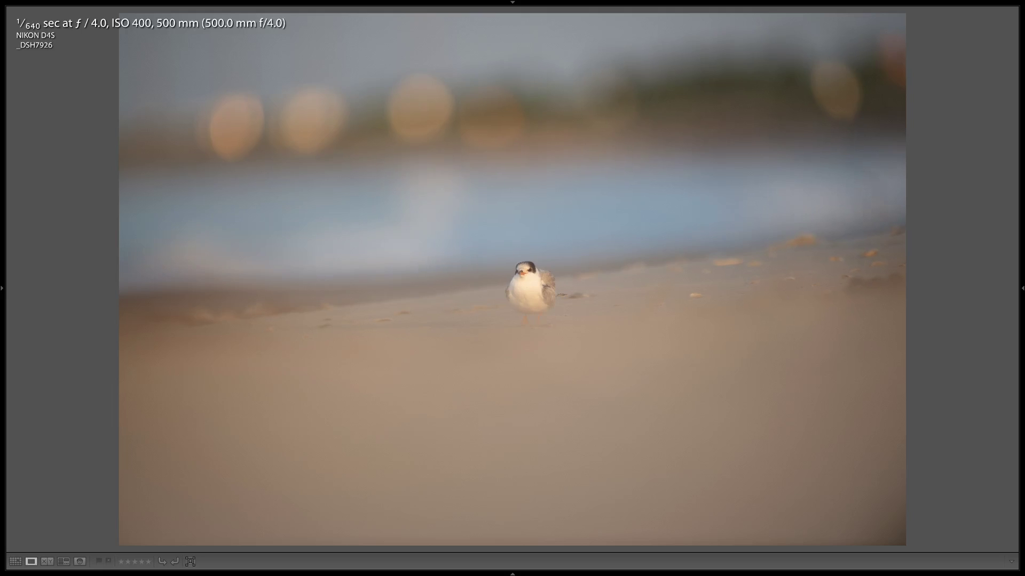
# - Find the backlit skimmer chick series further along and look through frames _DSH7940 to _DSH7945 at full size
pyautogui.press('g')
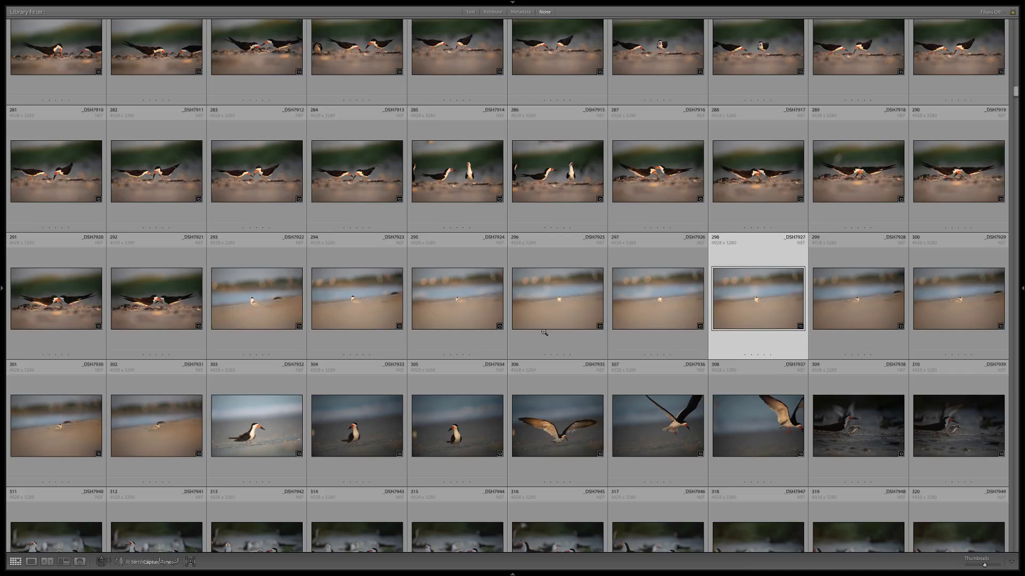
pyautogui.scroll(-5, 544, 334)
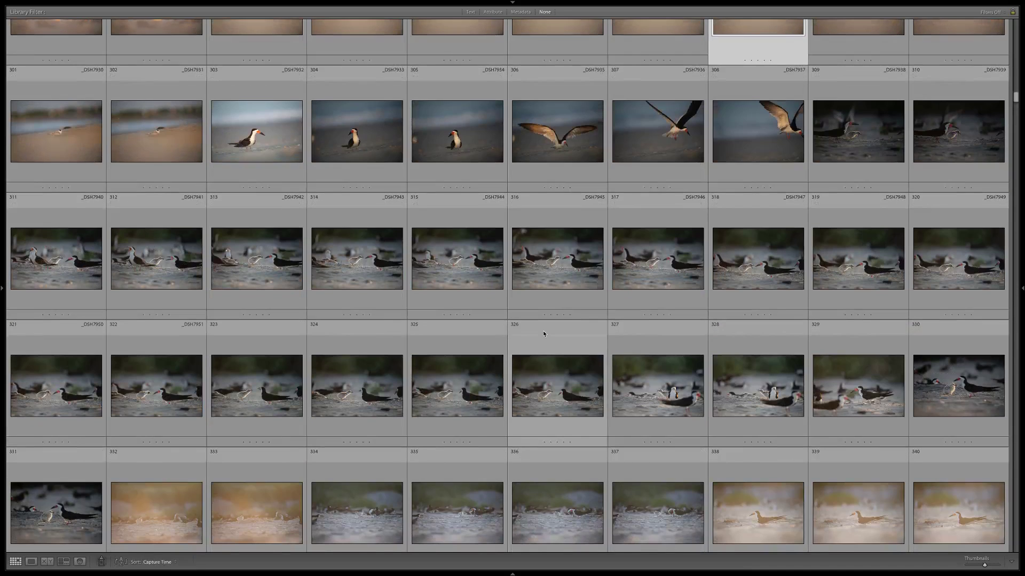
pyautogui.scroll(-3, 543, 331)
pyautogui.doubleClick(460, 116)
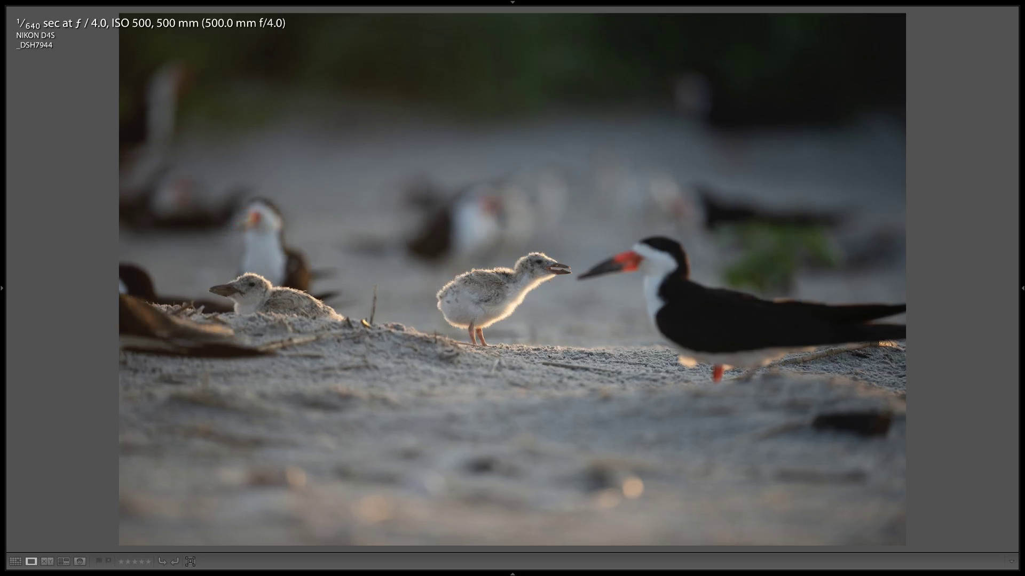
pyautogui.press('Right')
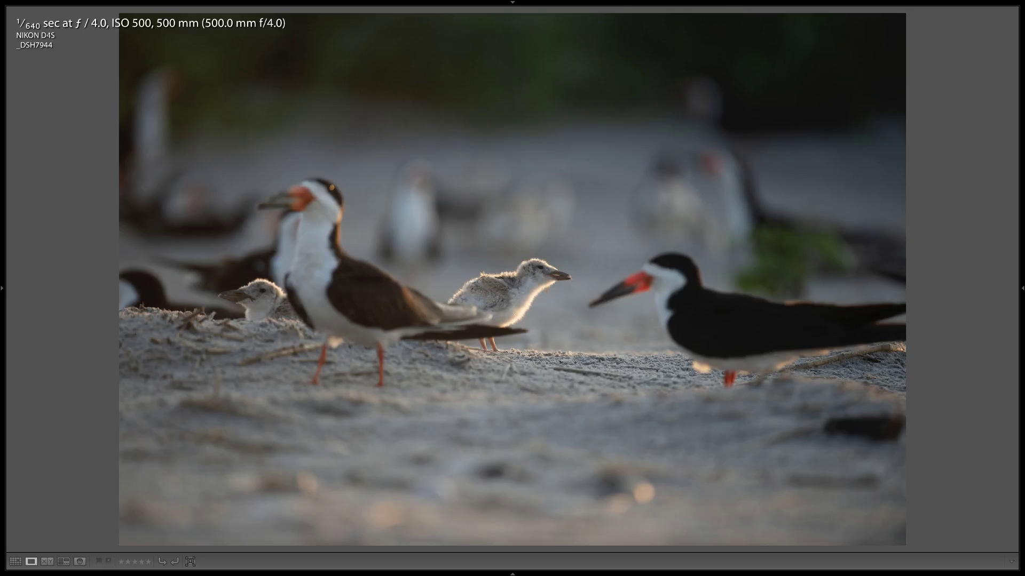
pyautogui.press('Right')
pyautogui.press('Right')
pyautogui.press('Right')
pyautogui.press('Right')
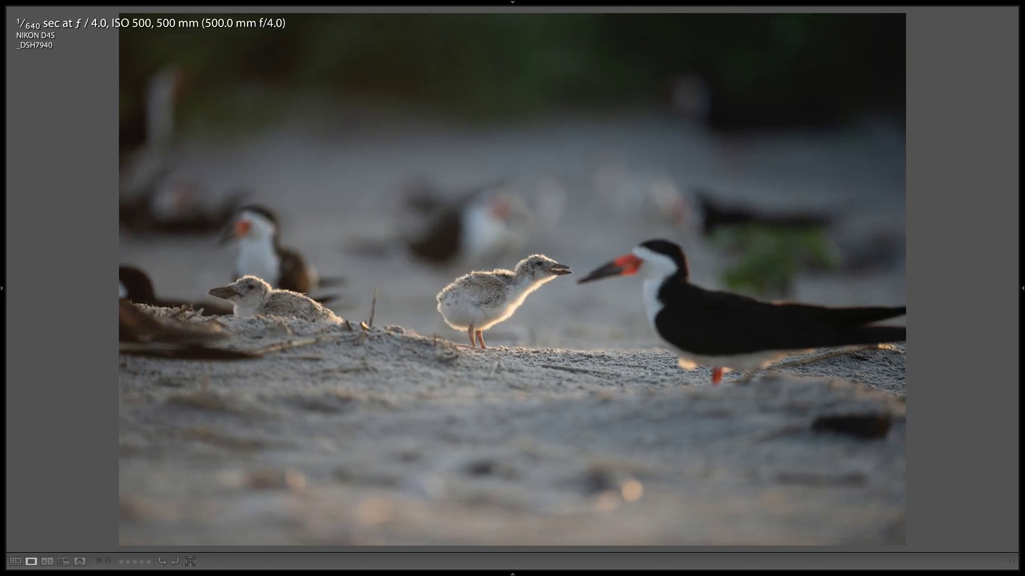
pyautogui.press('Right')
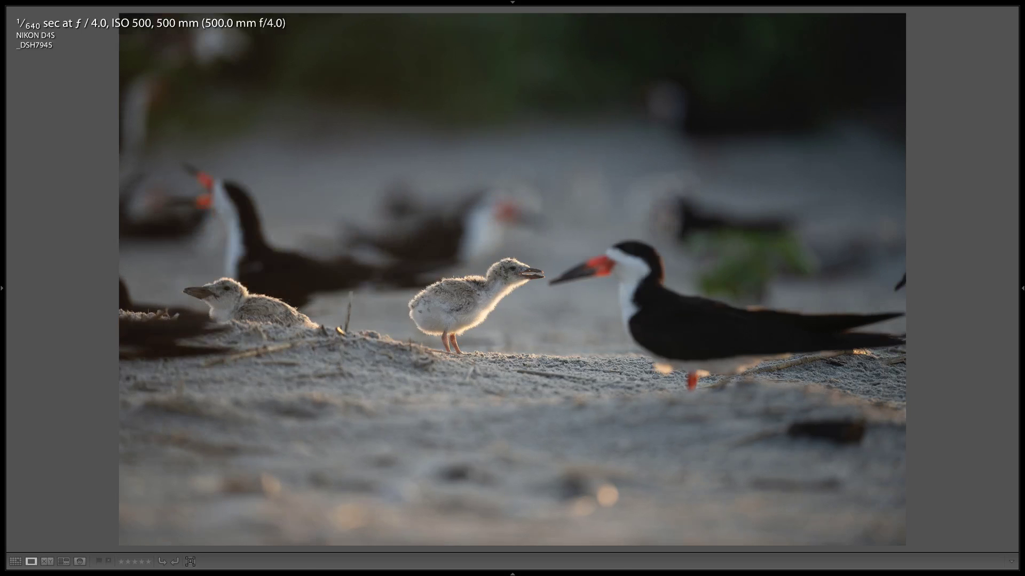
# - Go back to the start of the chick series and review _DSH7938 through _DSH7944, comparing _DSH7939 with _DSH7940
pyautogui.press('g')
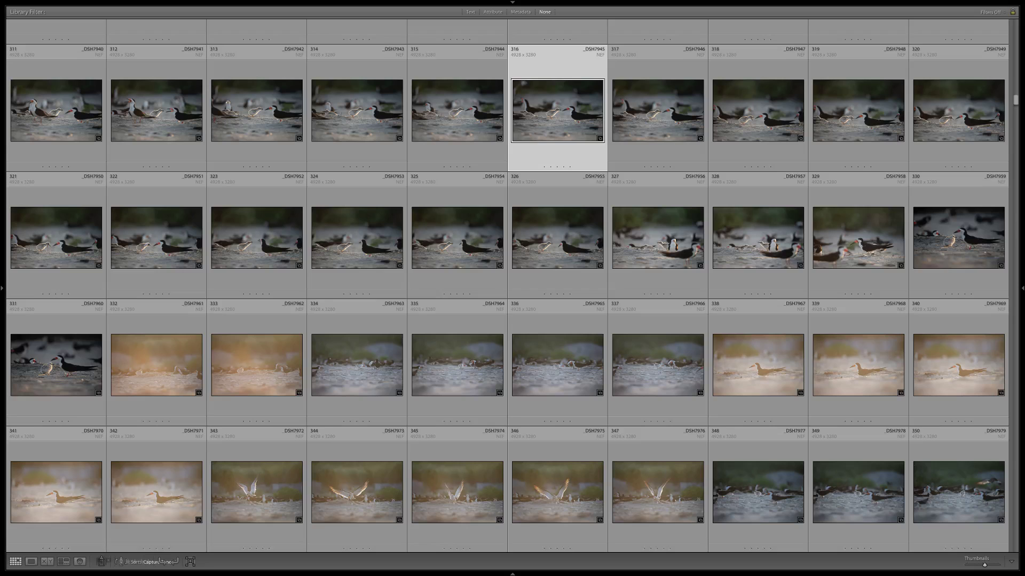
pyautogui.press('Up')
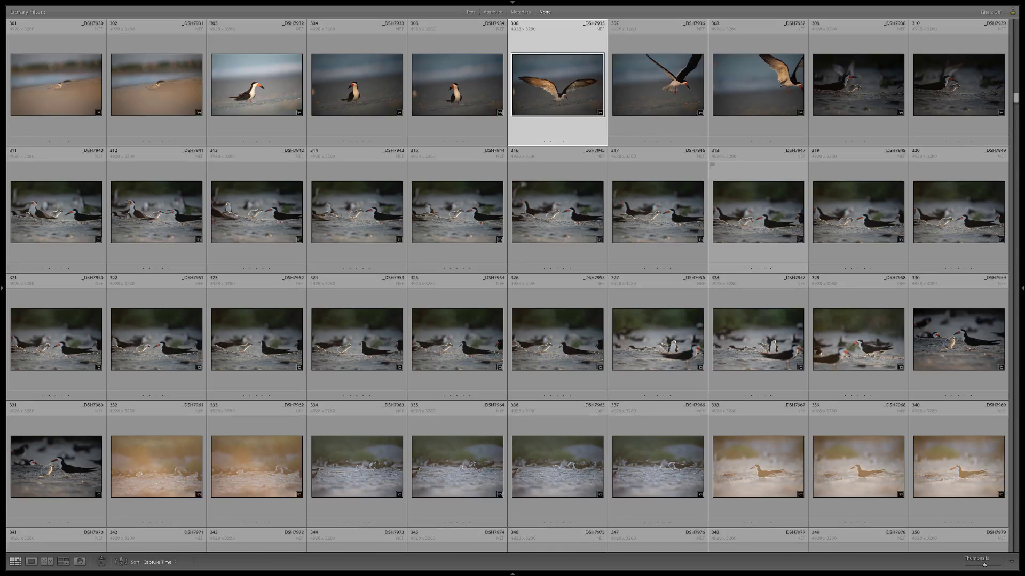
pyautogui.press('e')
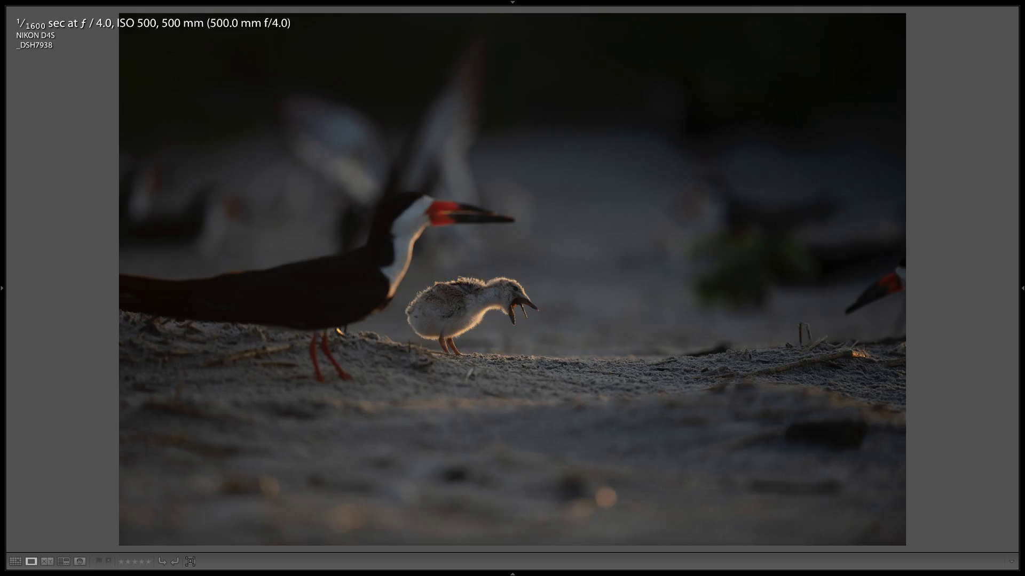
pyautogui.press('Right')
pyautogui.press('Right')
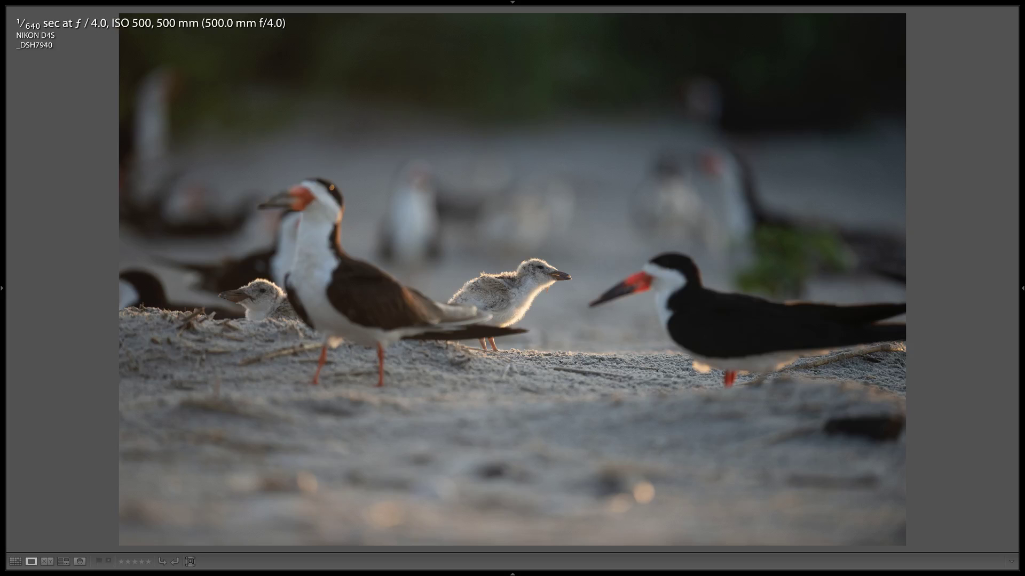
pyautogui.press('Left')
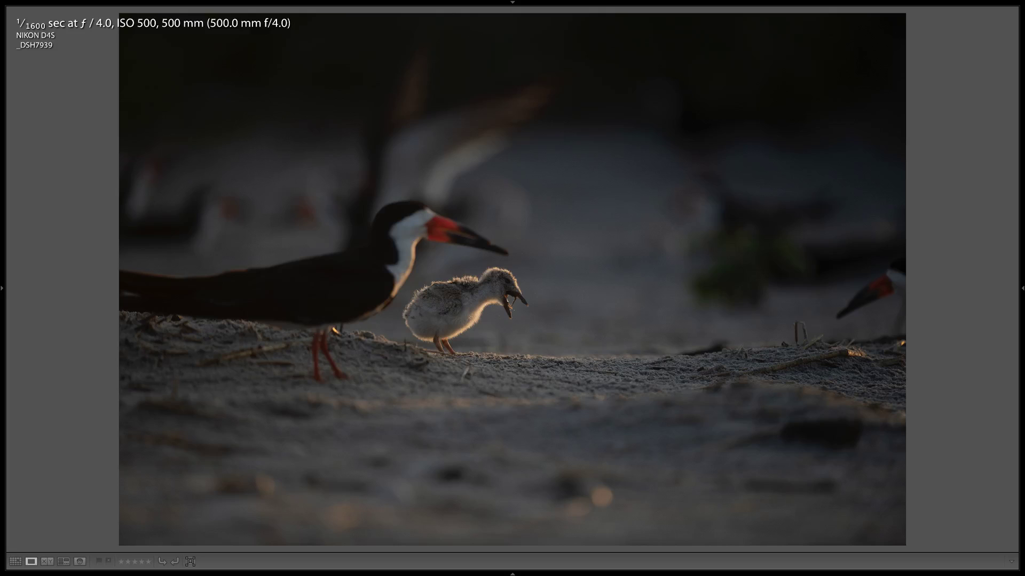
pyautogui.press('Right')
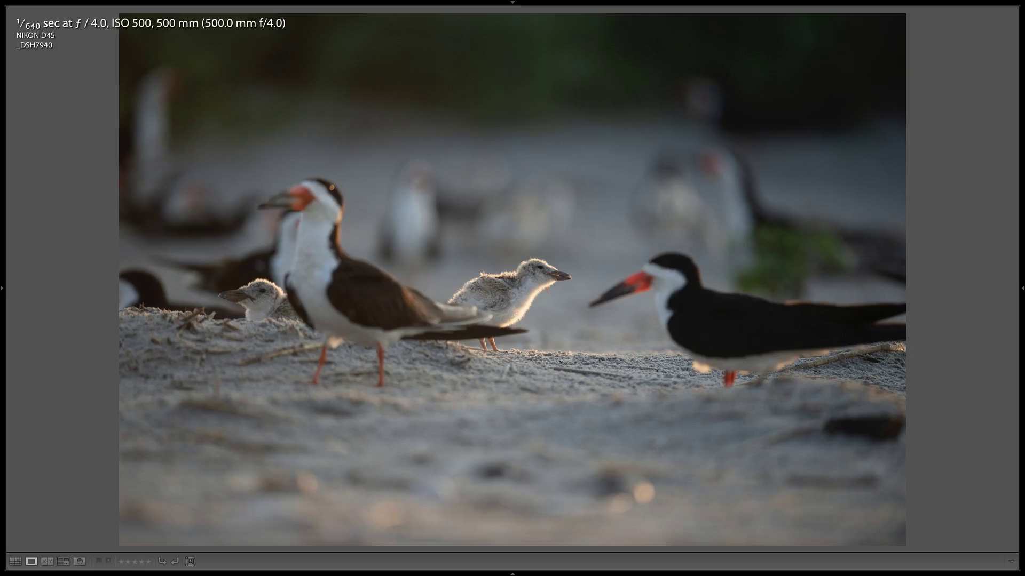
pyautogui.press('Right')
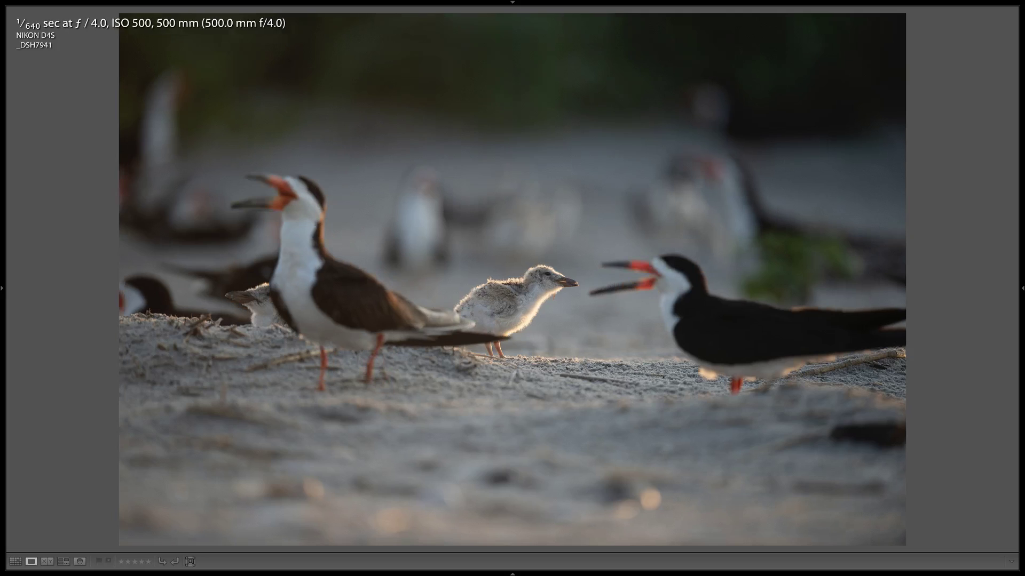
pyautogui.press('Right')
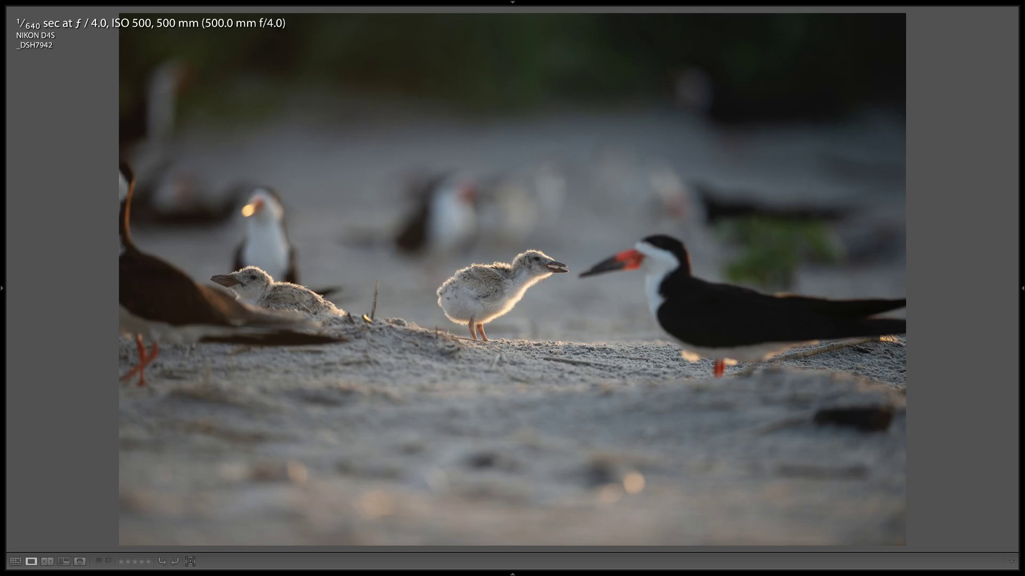
pyautogui.press('Right')
pyautogui.press('Right')
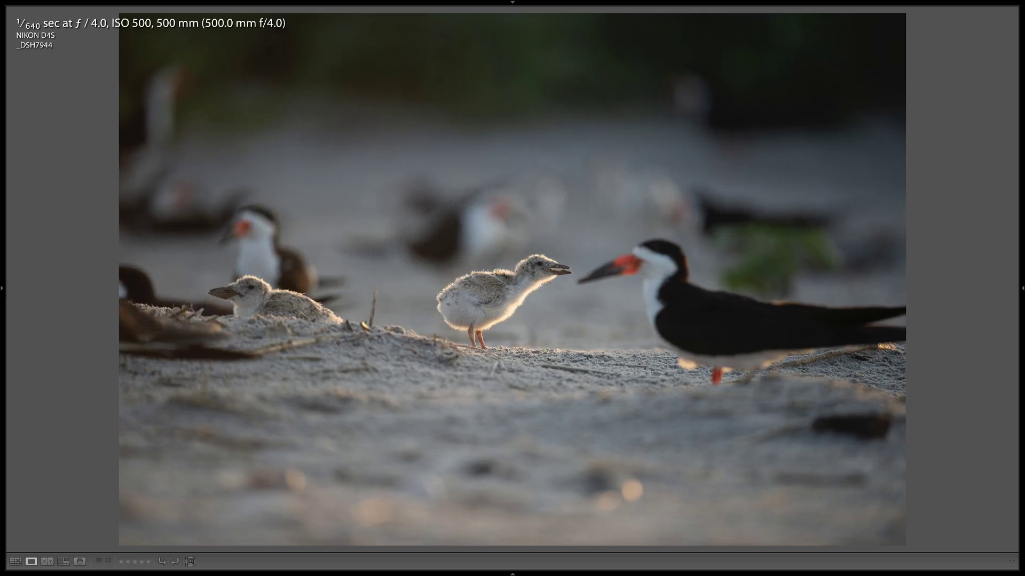
# - Continue through the backlit skimmer chick series at full size from _DSH7945 to _DSH7953
pyautogui.press('Right')
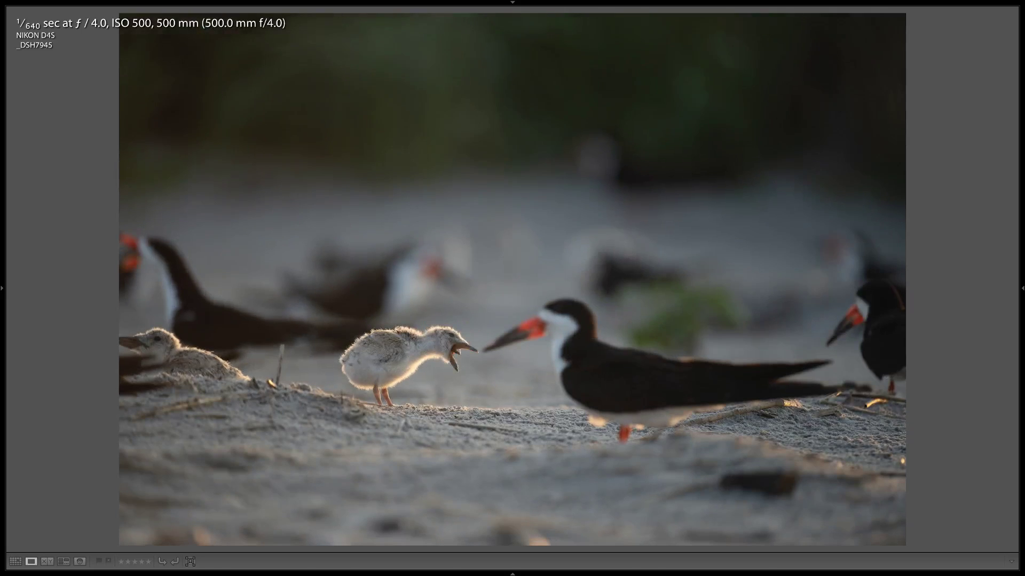
pyautogui.press('Right')
pyautogui.press('Right')
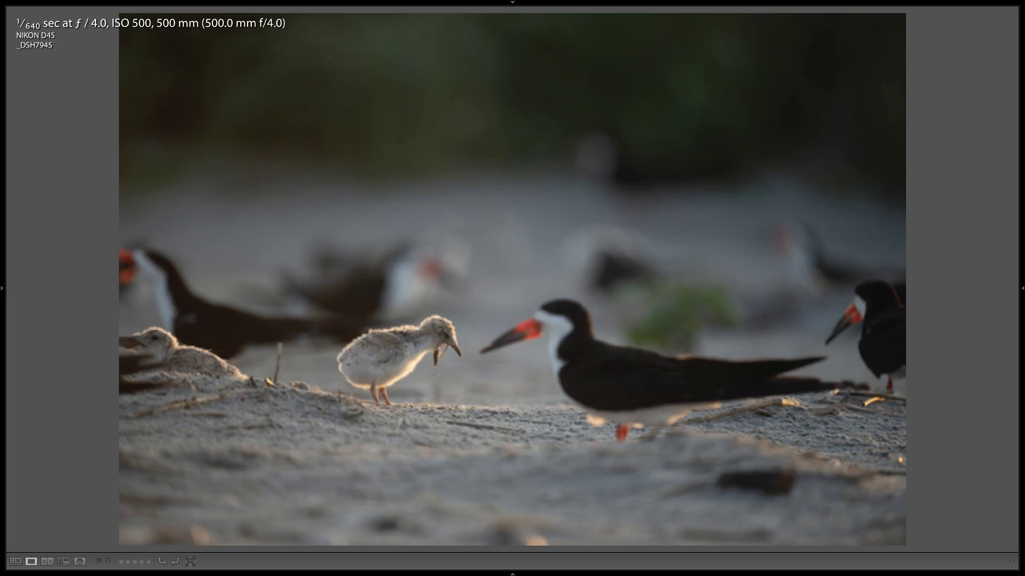
pyautogui.press('Right')
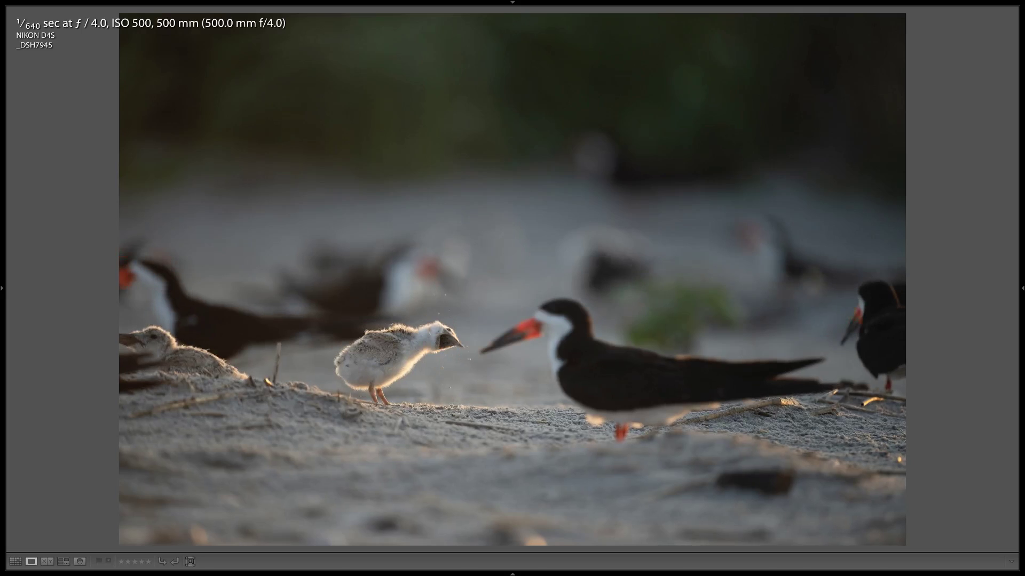
pyautogui.press('Right')
pyautogui.press('Right')
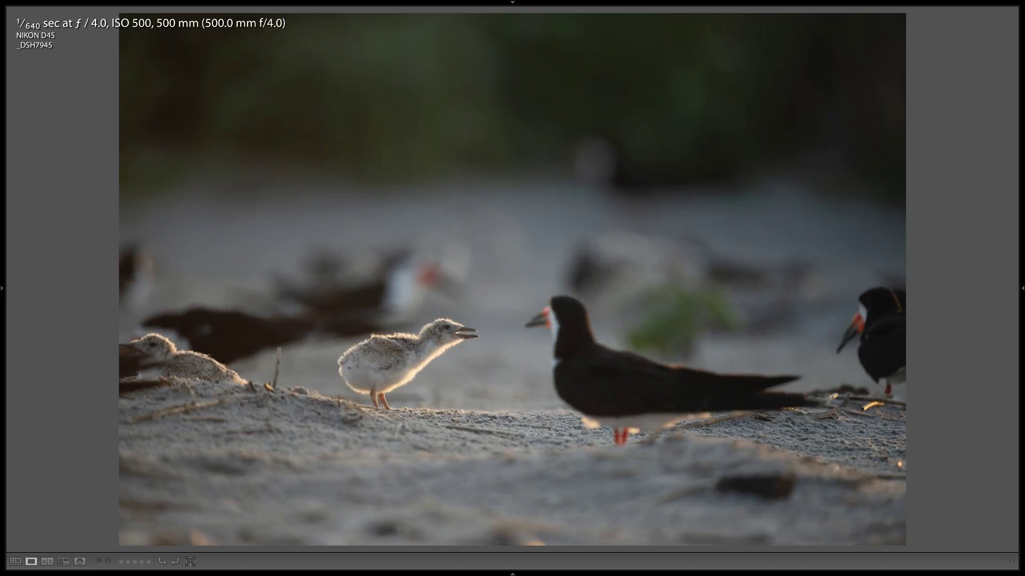
# - Find the warm backlit spread-wing skimmer series further along and view frames _DSH7973 to _DSH7976 at full size
pyautogui.press('g')
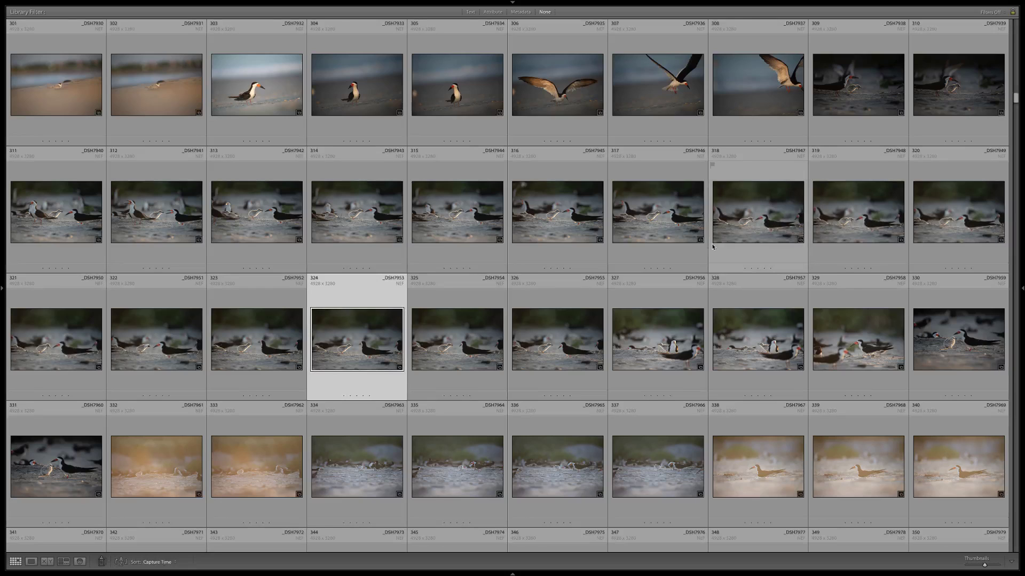
pyautogui.scroll(-4, 557, 336)
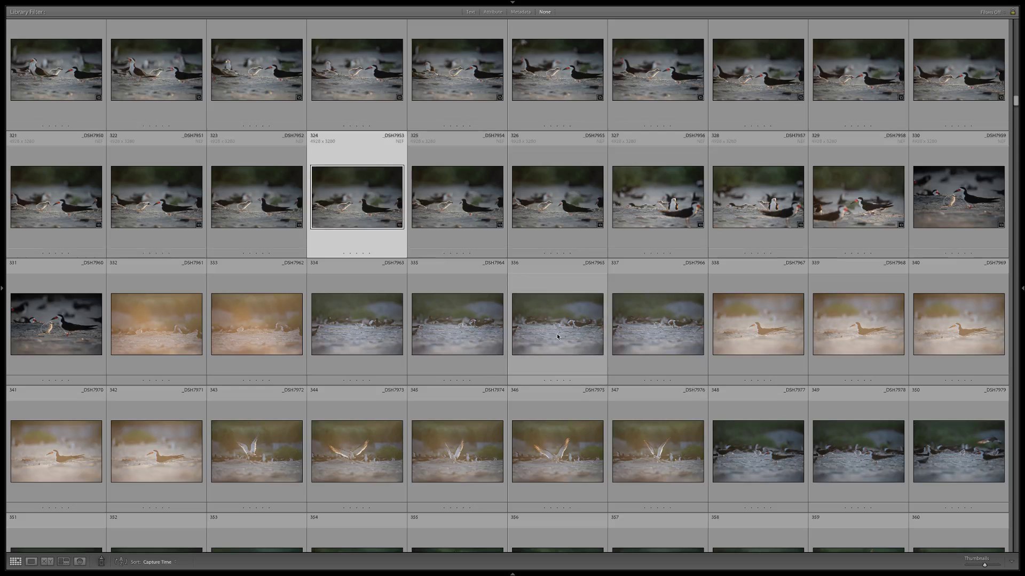
pyautogui.scroll(-1, 557, 336)
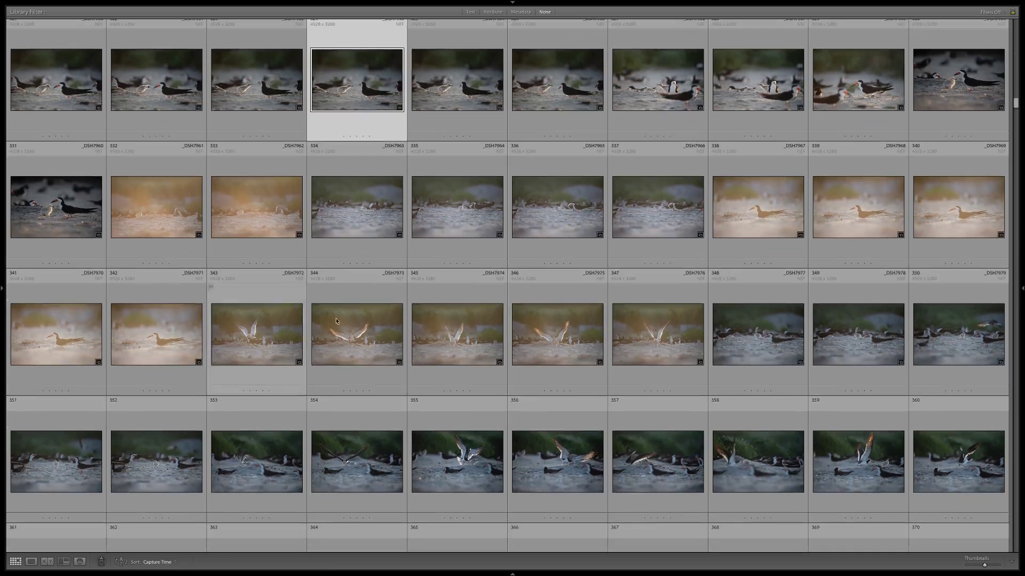
pyautogui.click(347, 330)
pyautogui.doubleClick(347, 331)
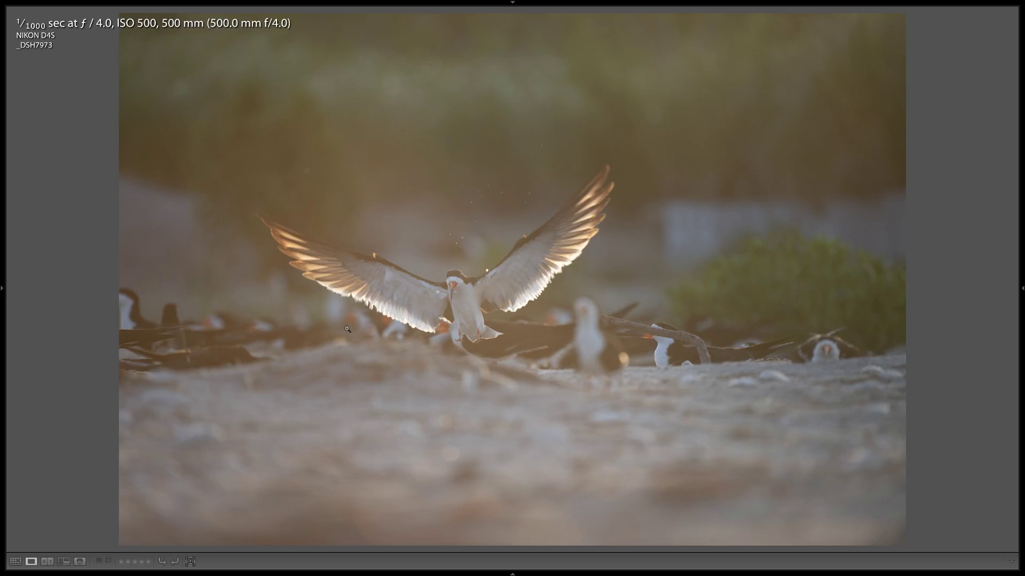
pyautogui.press('Right')
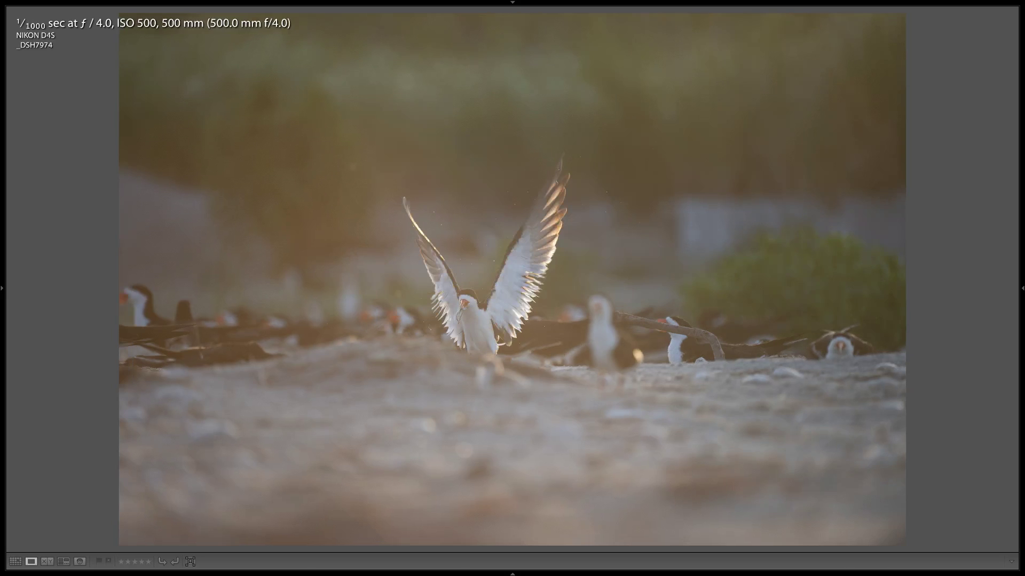
pyautogui.press('Right')
pyautogui.press('Right')
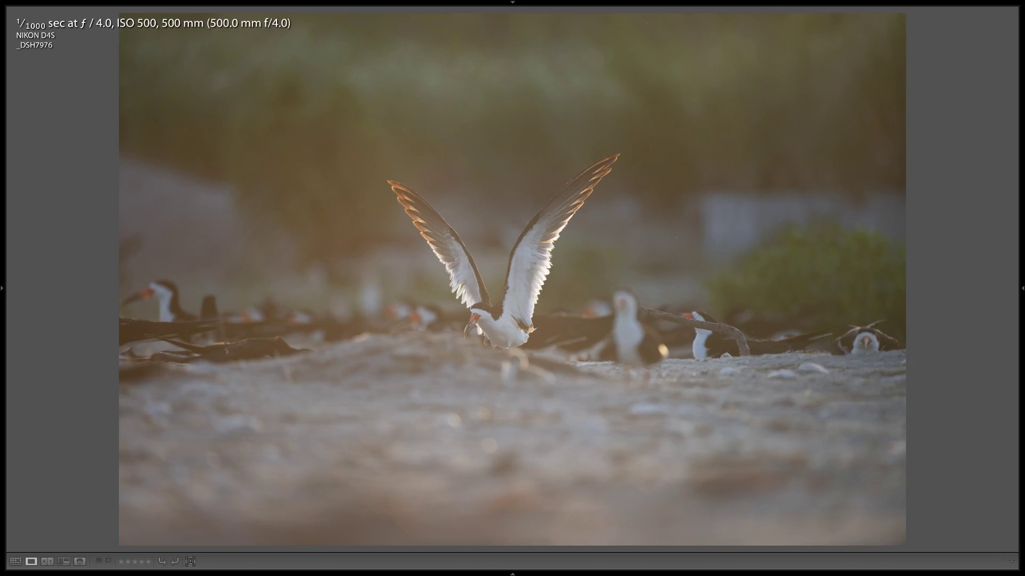
# - Browse ahead to the series of a skimmer carrying a fish beside its chick and look through _DSH8014 to _DSH8023 at full size
pyautogui.press('g')
pyautogui.scroll(-3, 597, 339)
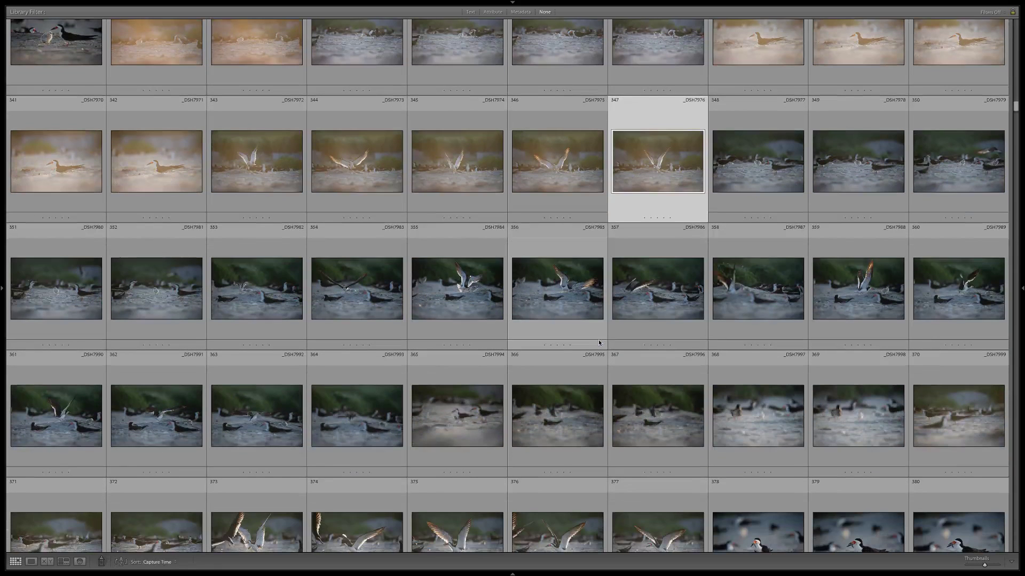
pyautogui.scroll(-4, 597, 339)
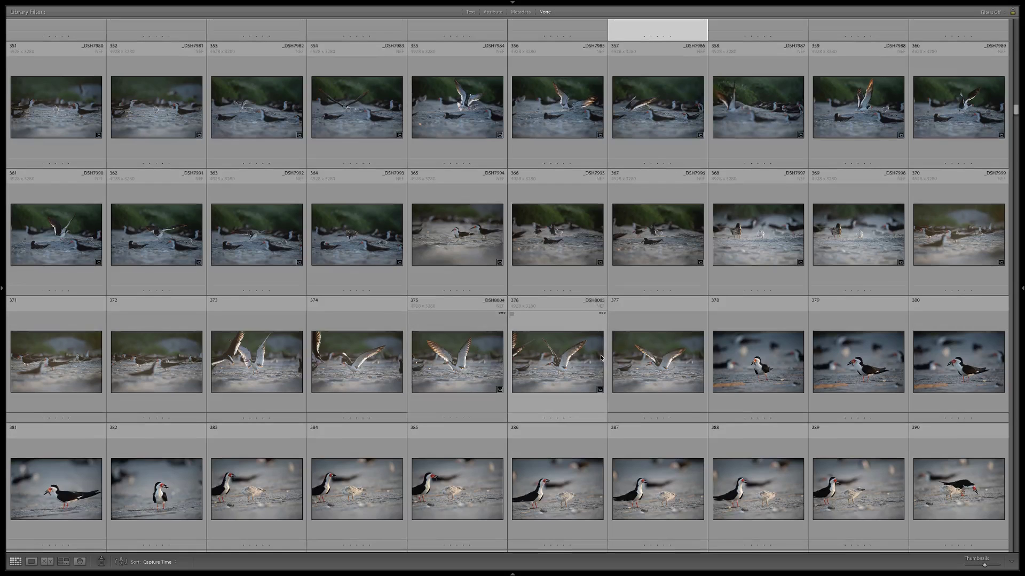
pyautogui.scroll(-5, 601, 358)
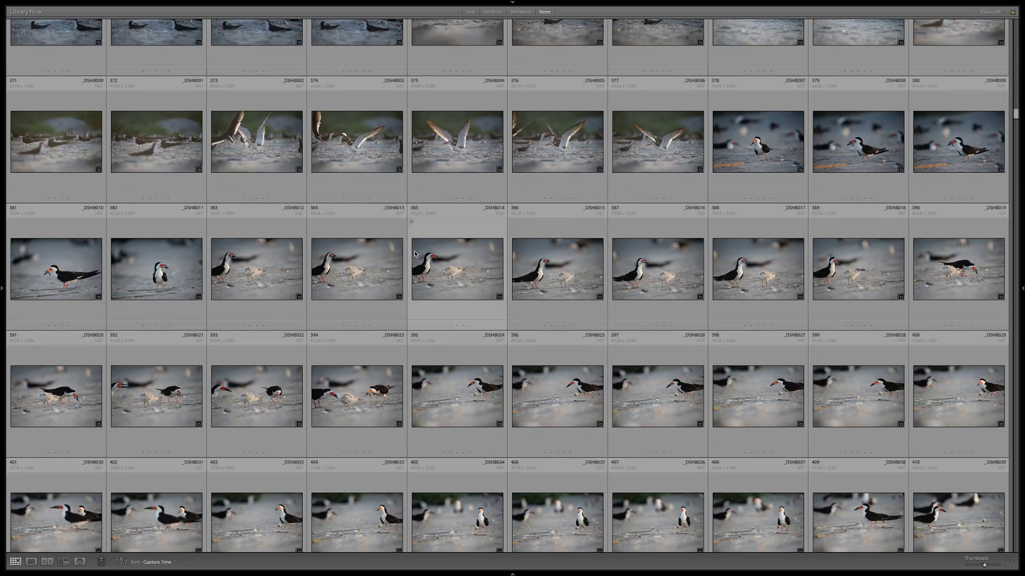
pyautogui.doubleClick(457, 268)
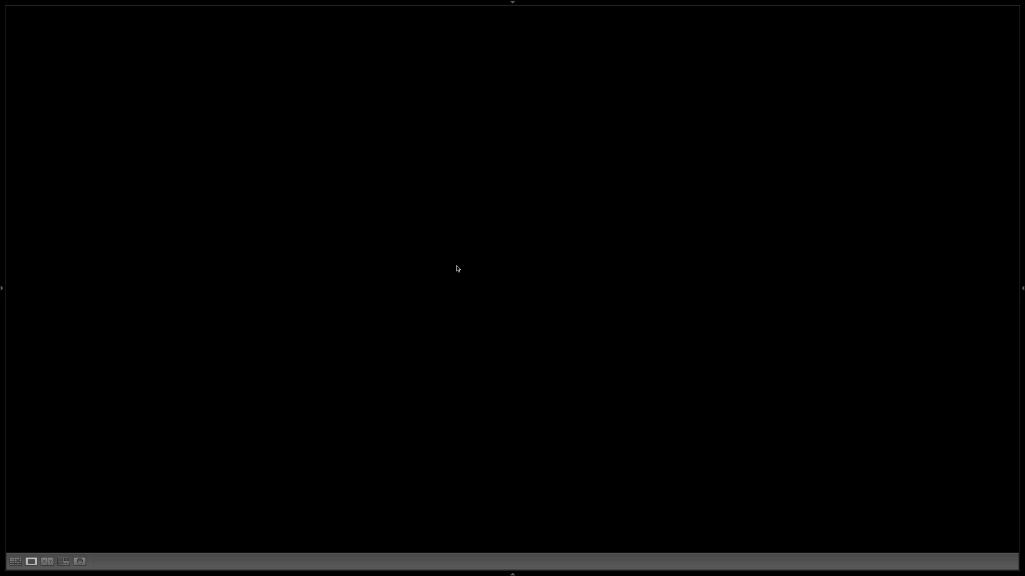
pyautogui.press('Right')
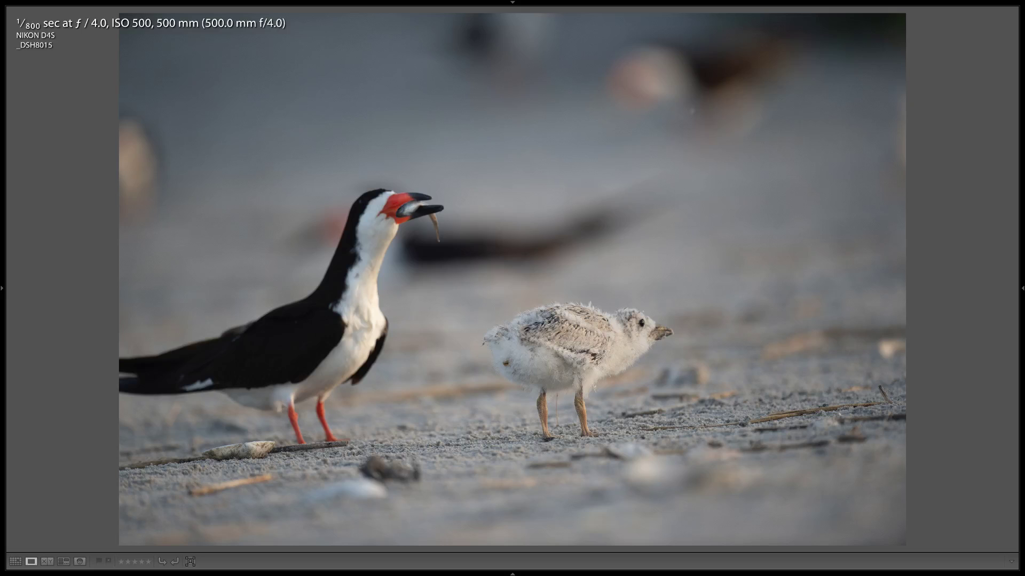
pyautogui.press('Right')
pyautogui.press('Right')
pyautogui.press('Right')
pyautogui.press('Right')
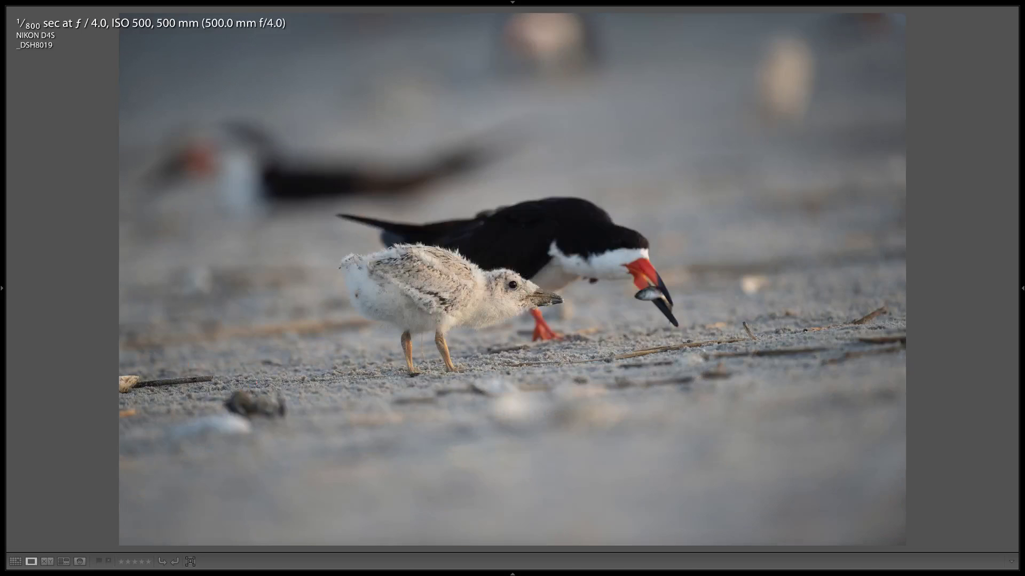
pyautogui.press('Right')
pyautogui.press('Right')
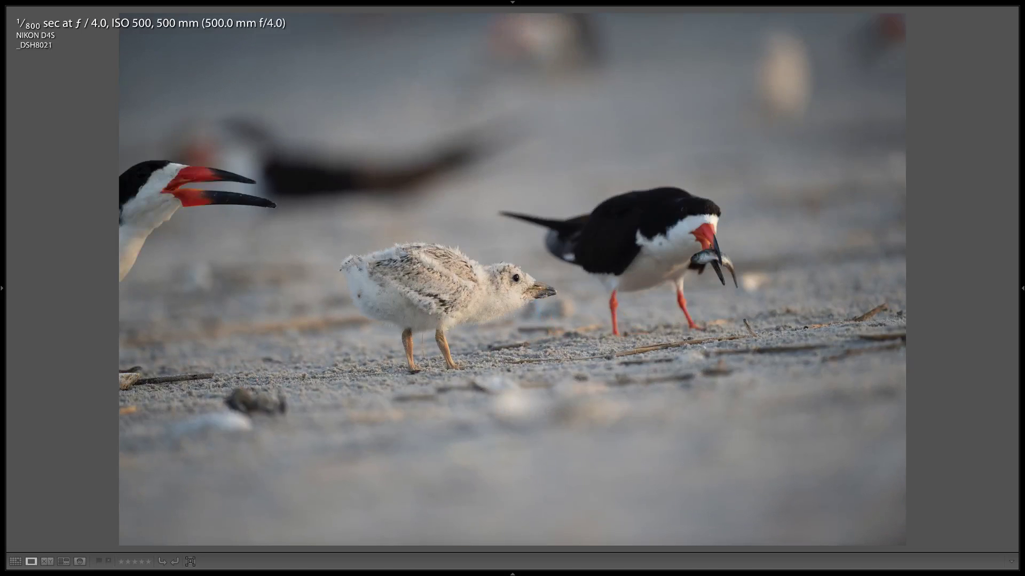
pyautogui.press('Right')
pyautogui.press('Right')
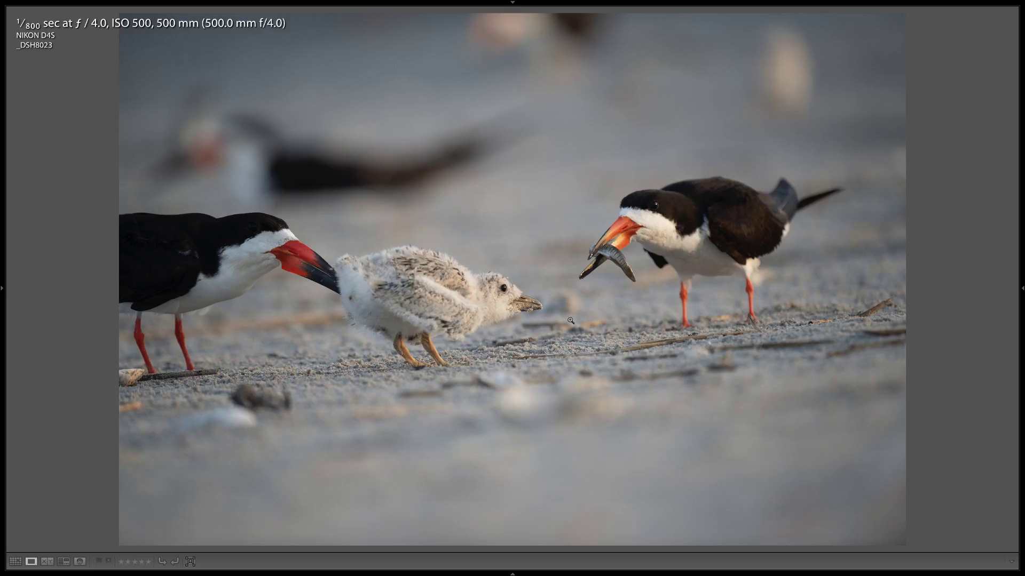
# - Find the adult skimmer standing near small chicks further along and look through frames _DSH8033 to _DSH8036 in single-photo view
pyautogui.press('g')
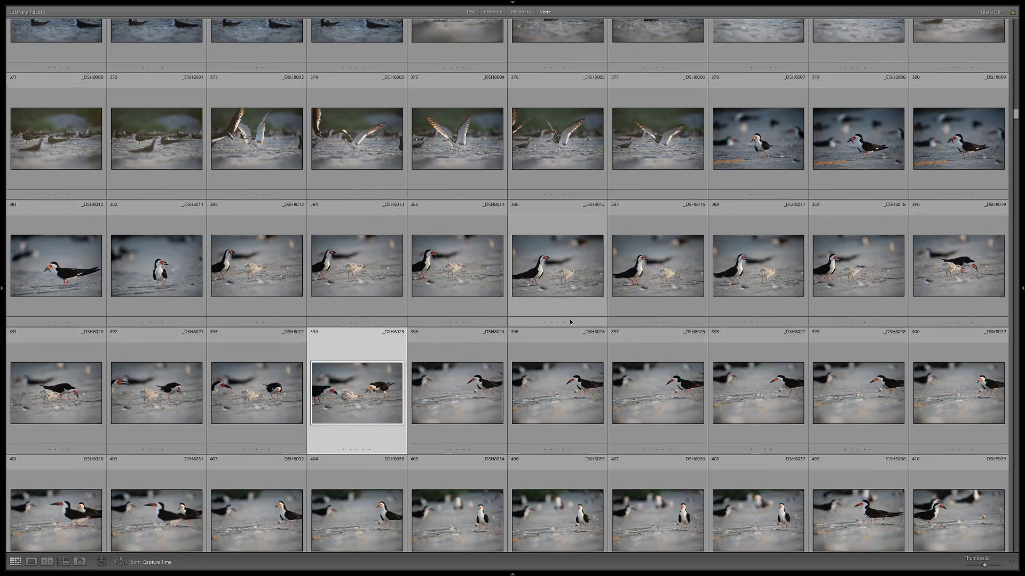
pyautogui.scroll(-2, 570, 321)
pyautogui.scroll(-5, 570, 322)
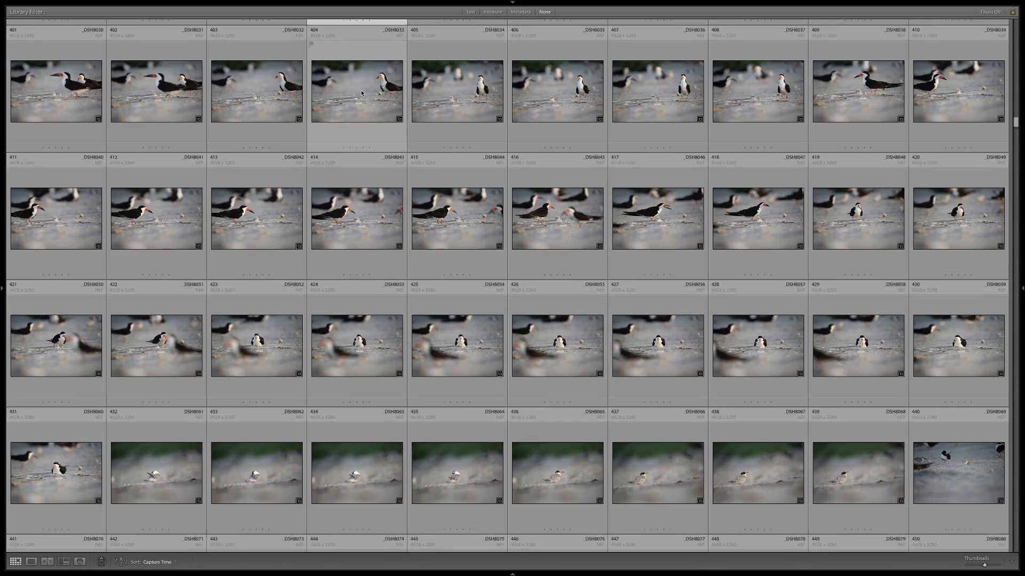
pyautogui.press('e')
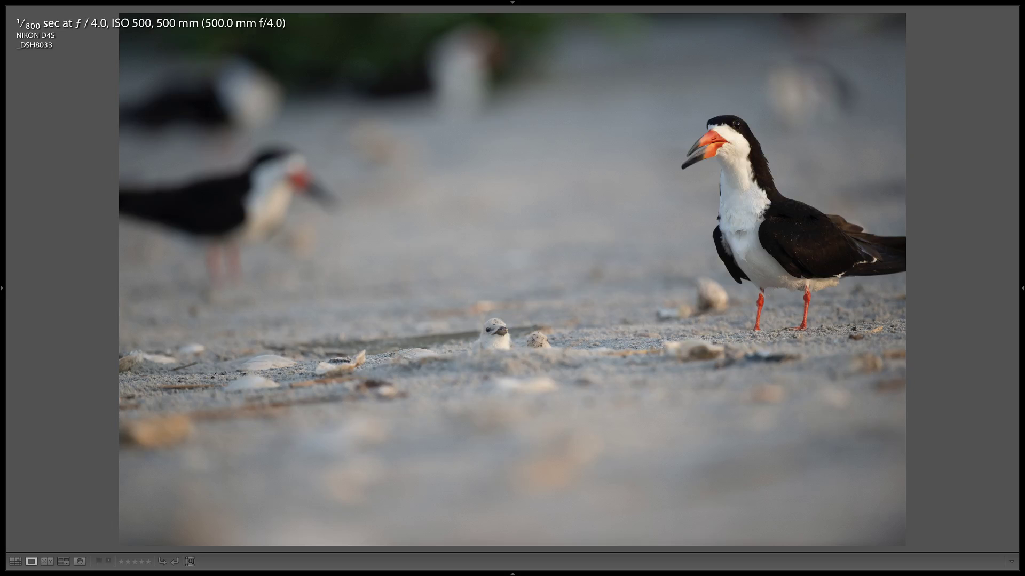
pyautogui.press('Right')
pyautogui.press('Right')
pyautogui.press('Right')
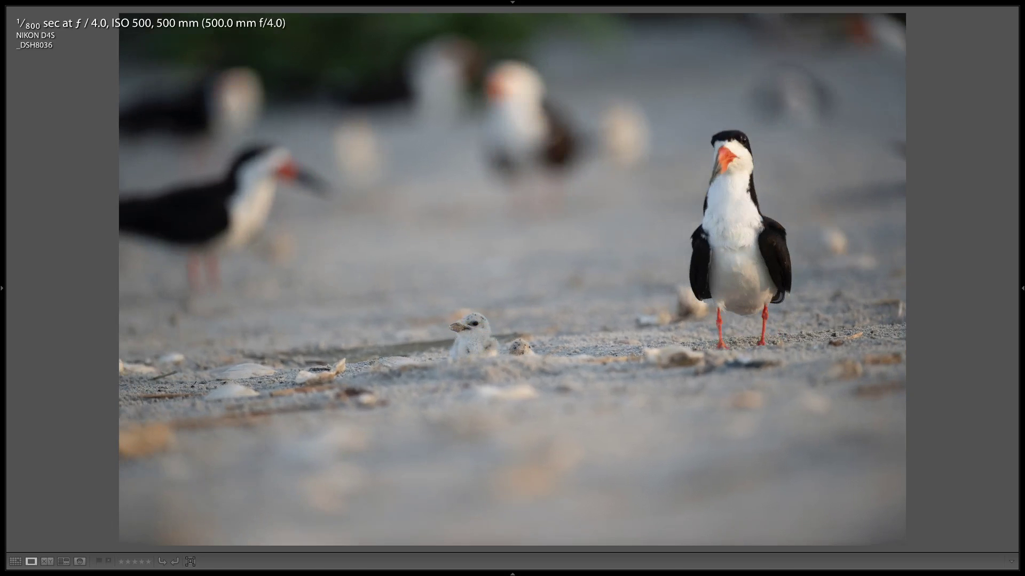
# - Review the full-size beach photos of the black-and-white adult bird and its chicks one by one, from _DSH8036 through _DSH8044
pyautogui.press('Right')
pyautogui.press('Right')
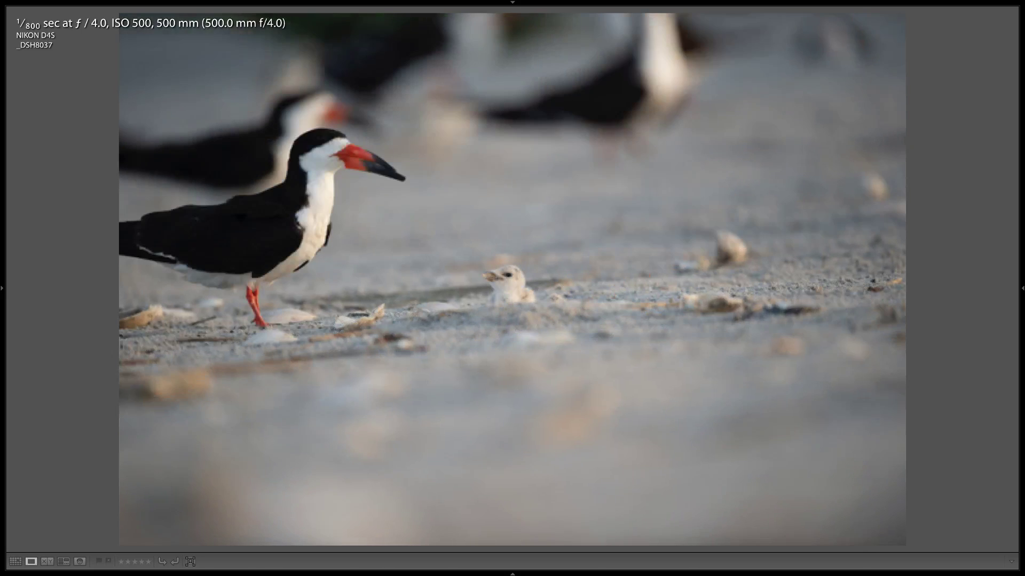
pyautogui.press('Right')
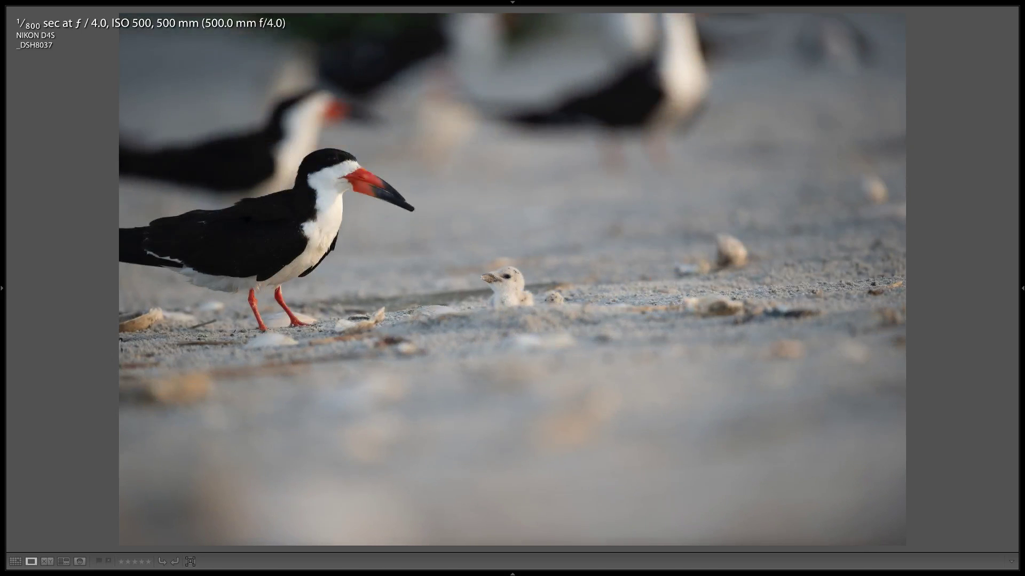
pyautogui.press('Right')
pyautogui.press('Right')
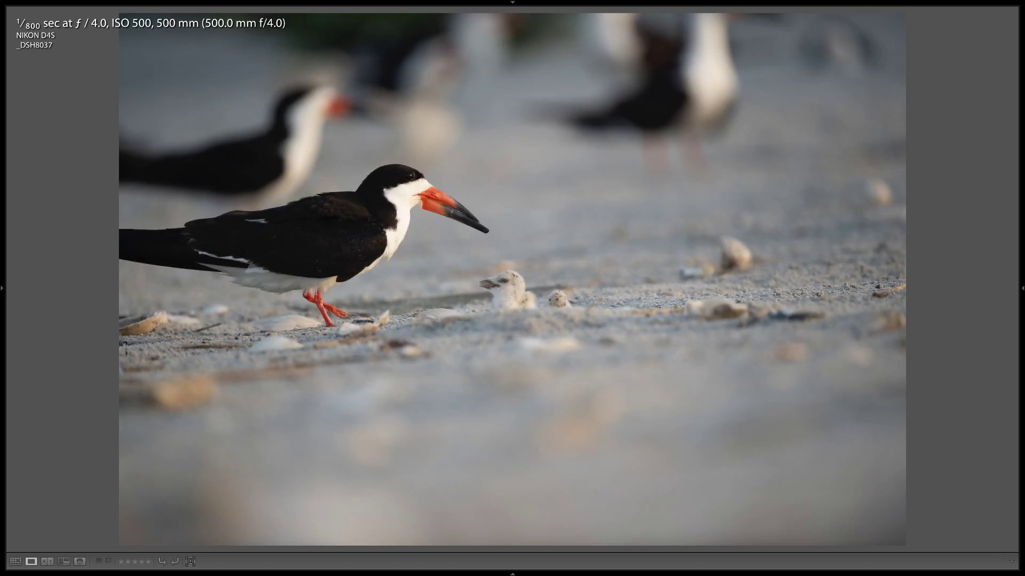
pyautogui.press('Right')
pyautogui.press('Right')
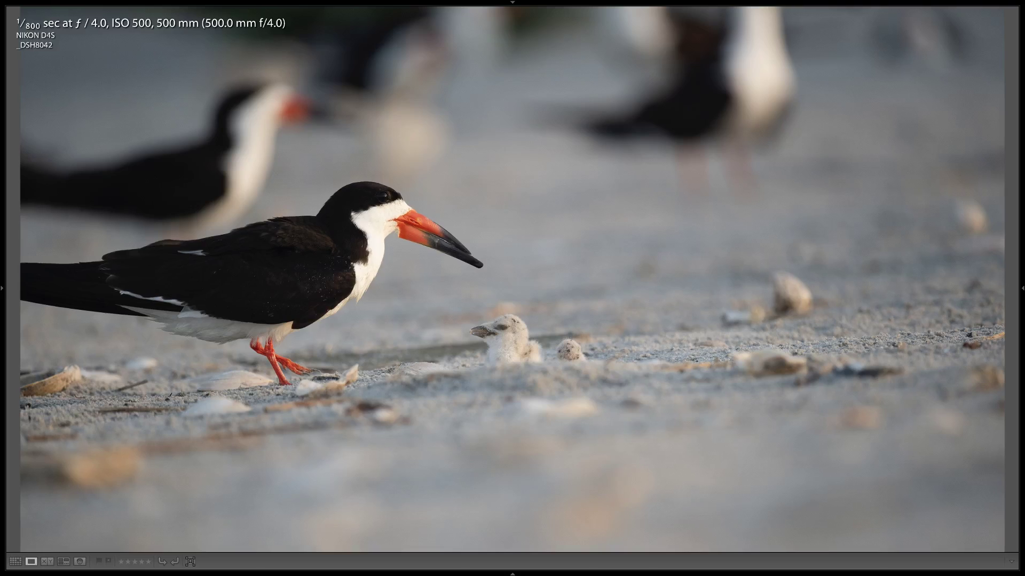
pyautogui.press('Right')
pyautogui.press('Right')
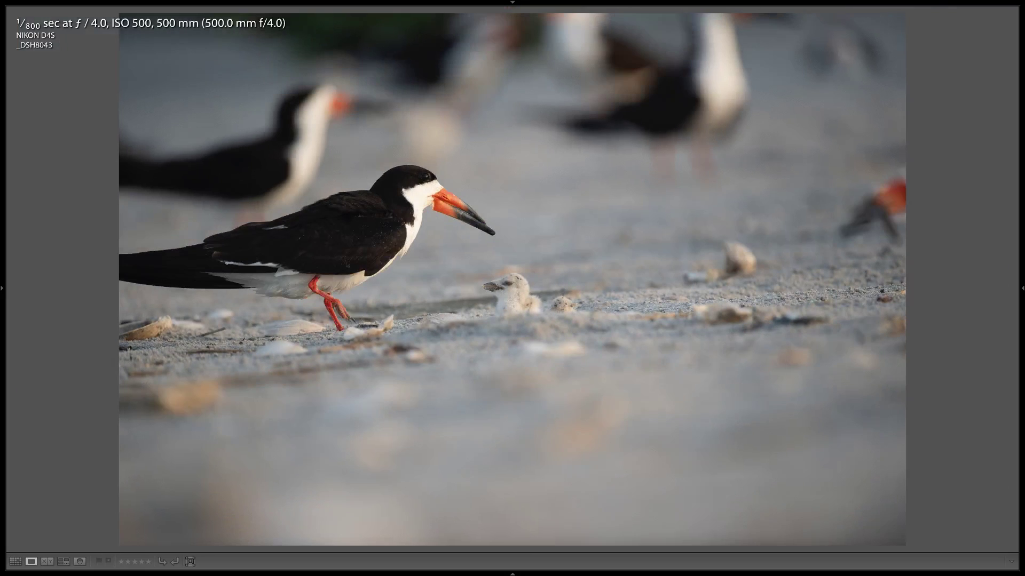
pyautogui.press('Right')
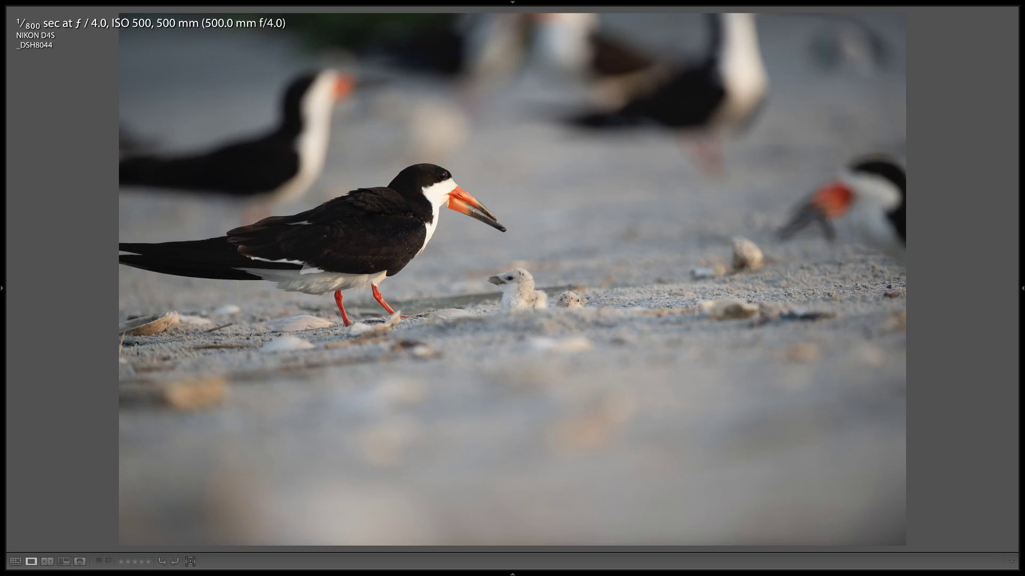
# - Return to the thumbnail grid and browse the bird shots from _DSH8044 onward to the in-flight series around _DSH8351
pyautogui.press('g')
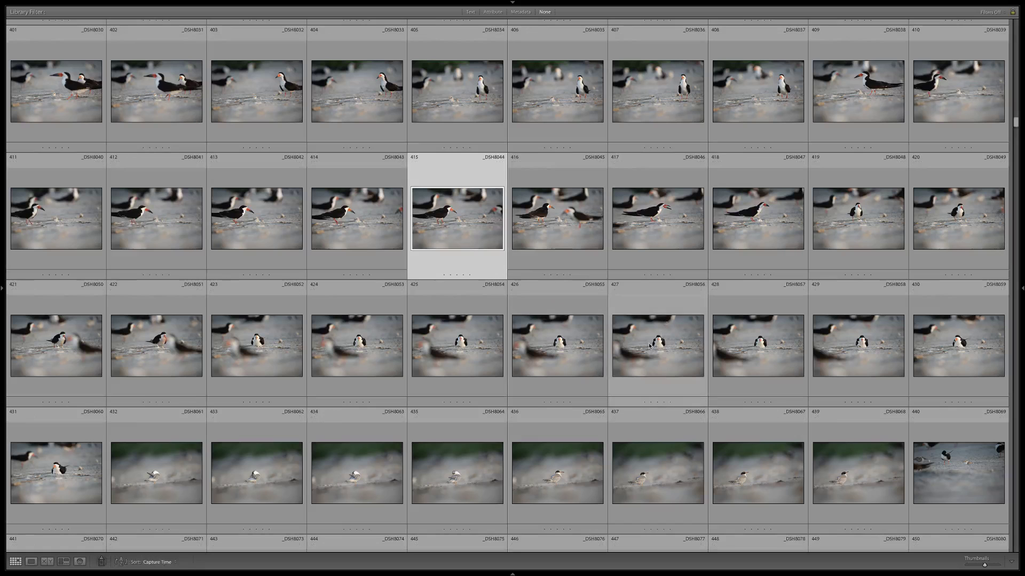
pyautogui.scroll(-3, 649, 347)
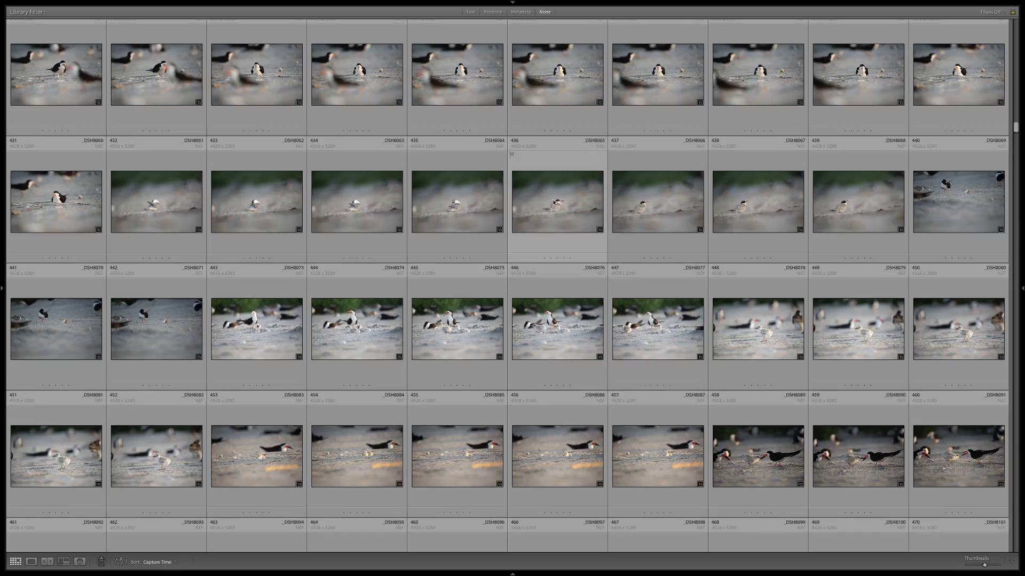
pyautogui.scroll(-4, 553, 202)
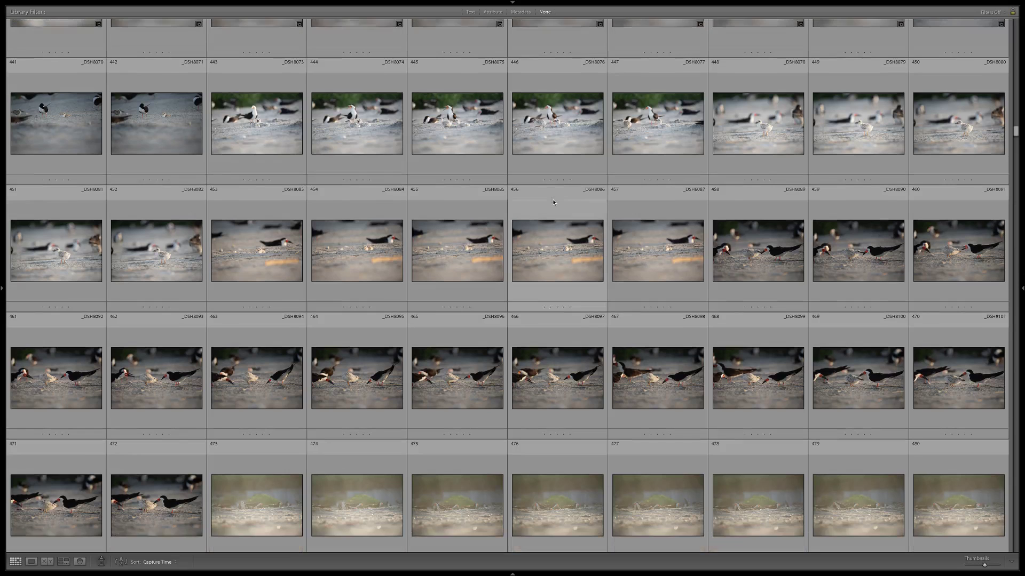
pyautogui.scroll(-2, 553, 201)
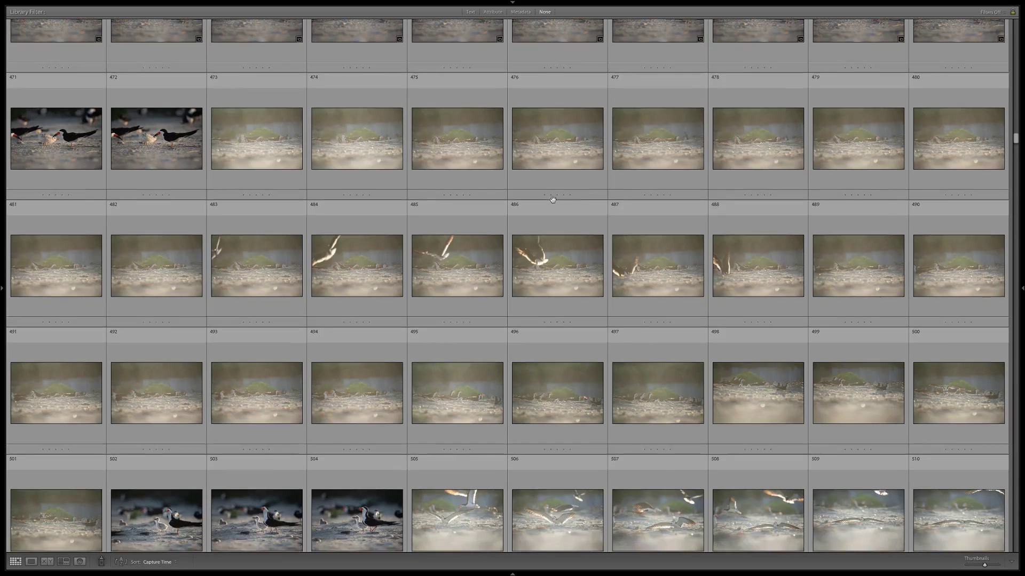
pyautogui.scroll(-2, 552, 200)
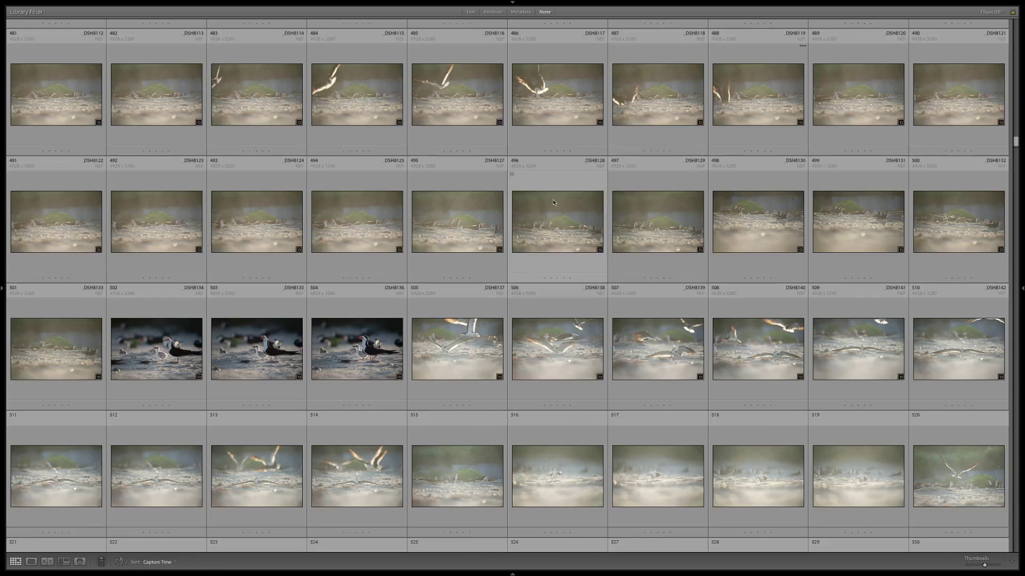
pyautogui.scroll(-3, 552, 199)
pyautogui.scroll(-3, 552, 199)
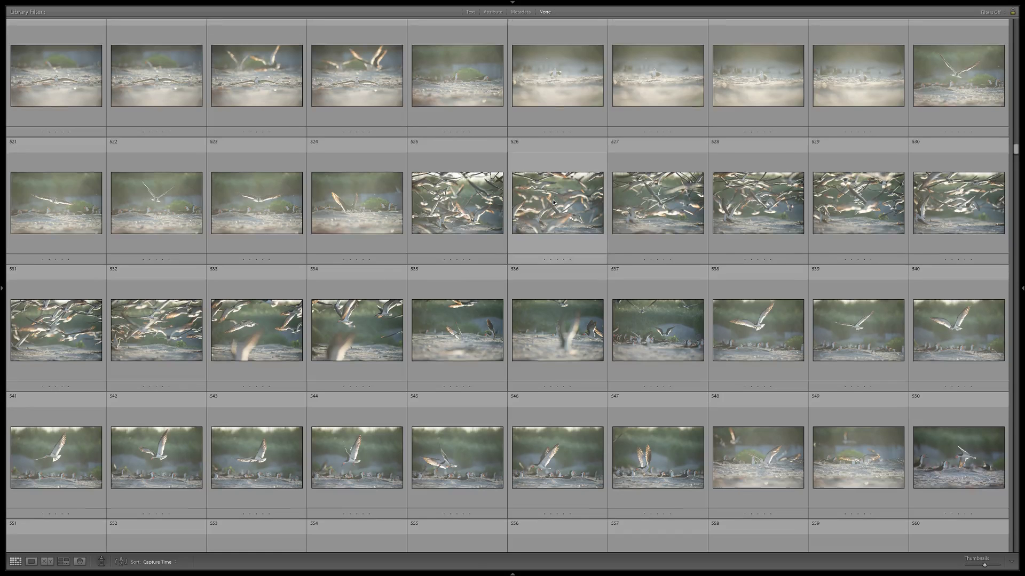
pyautogui.scroll(-5, 554, 202)
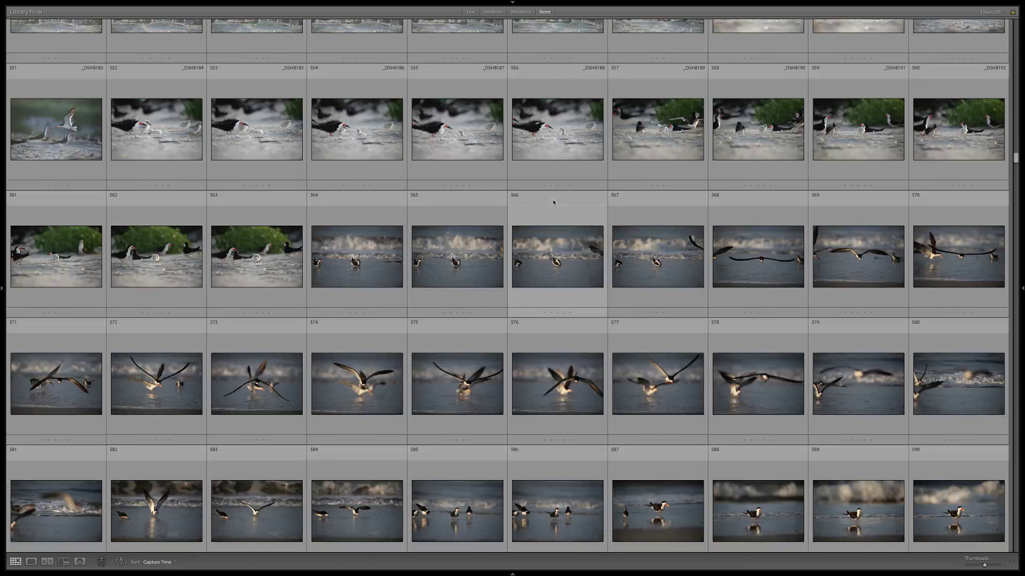
pyautogui.scroll(-2, 553, 201)
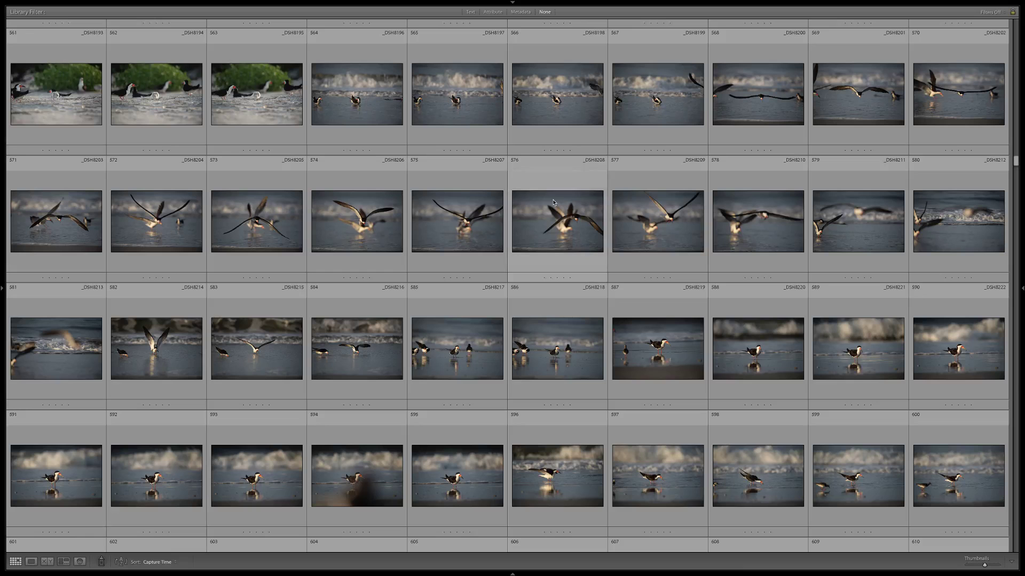
pyautogui.scroll(-3, 553, 202)
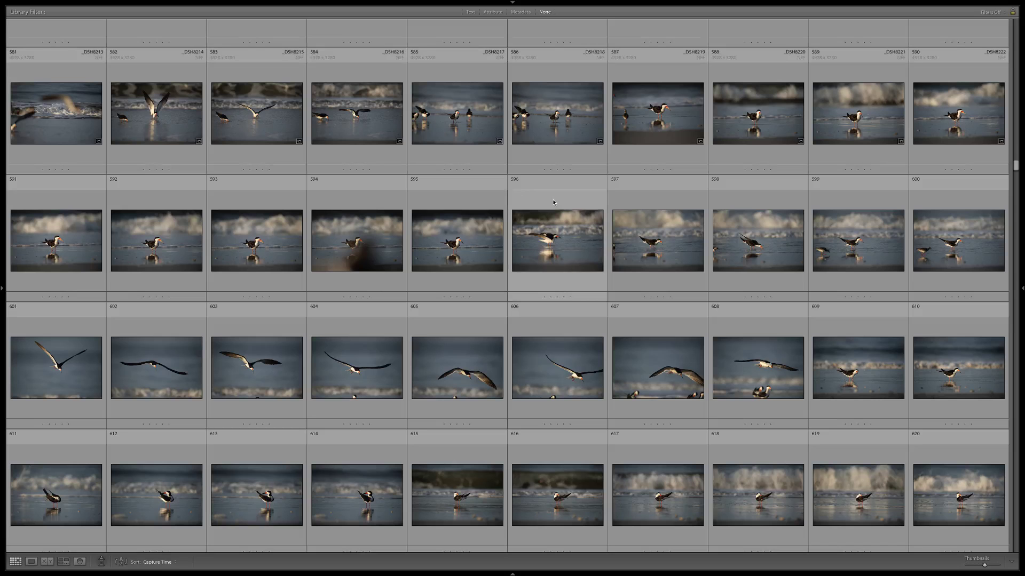
pyautogui.scroll(-3, 553, 202)
pyautogui.scroll(4, 554, 203)
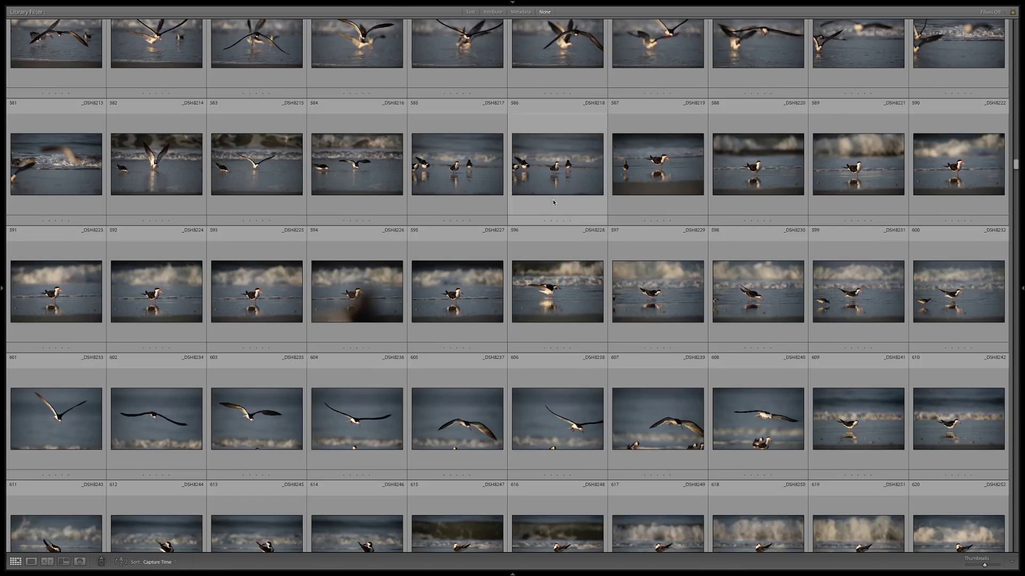
pyautogui.scroll(2, 553, 202)
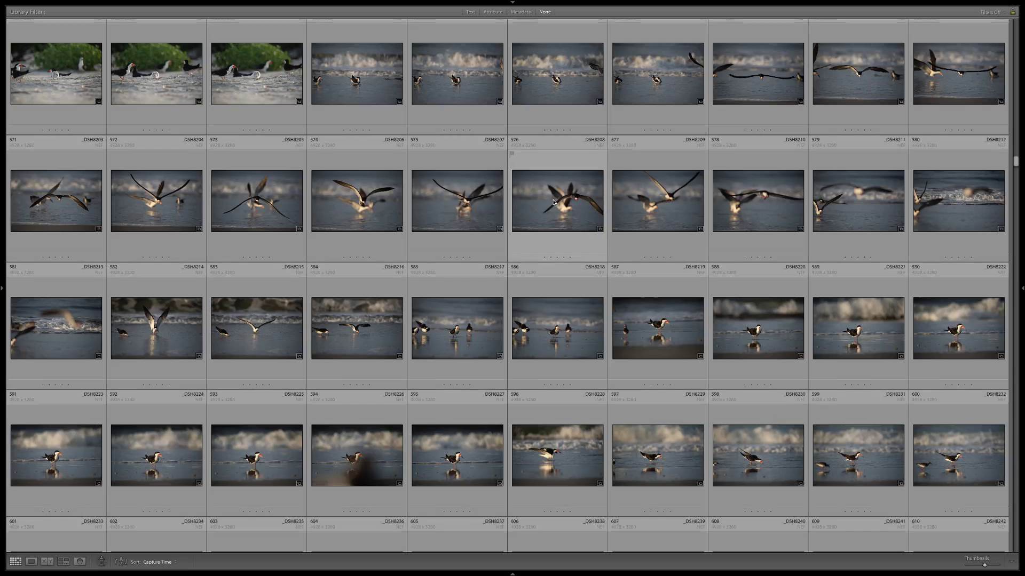
pyautogui.scroll(-1, 554, 201)
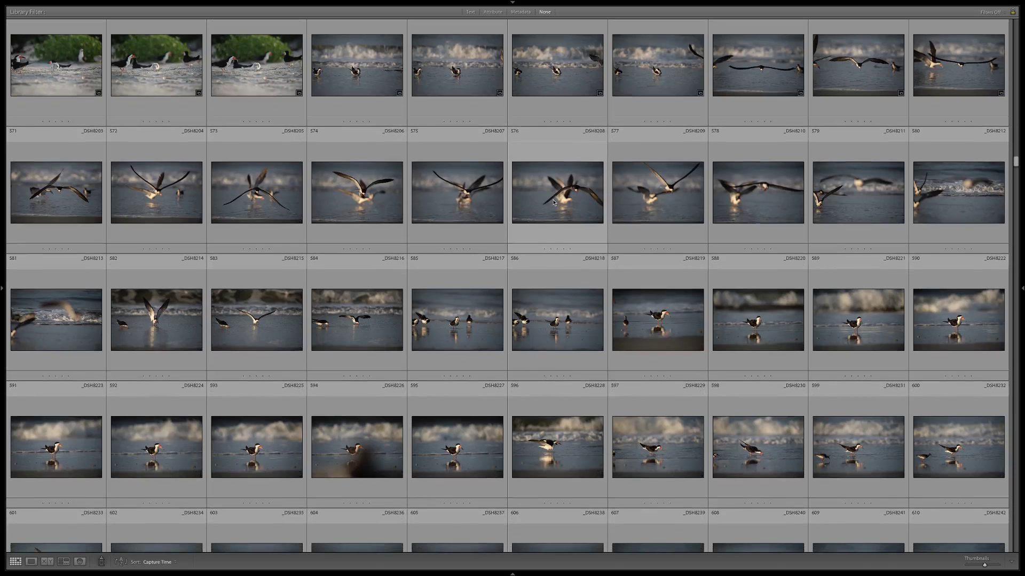
pyautogui.scroll(-5, 553, 202)
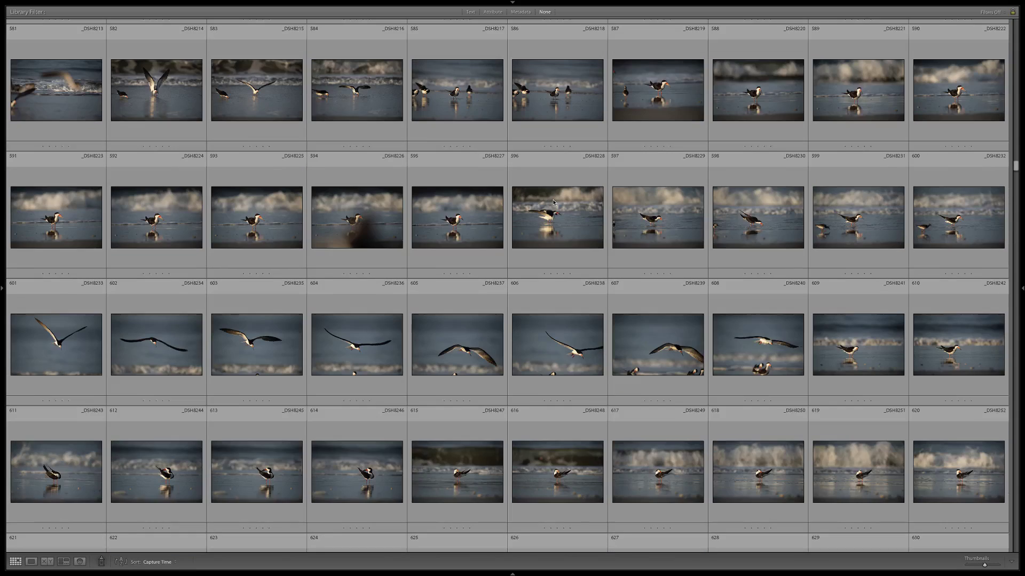
pyautogui.scroll(-3, 553, 202)
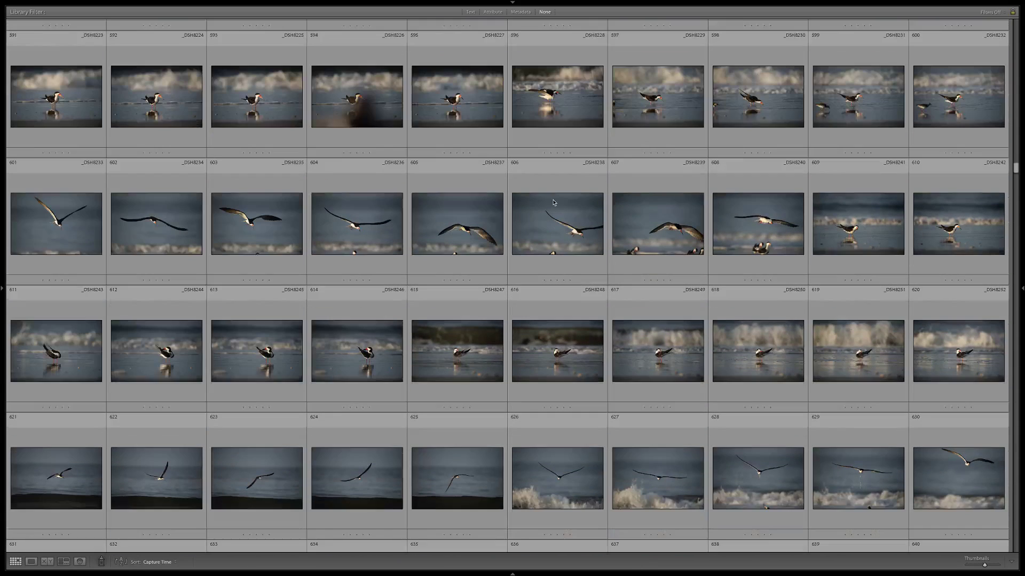
pyautogui.scroll(-5, 553, 202)
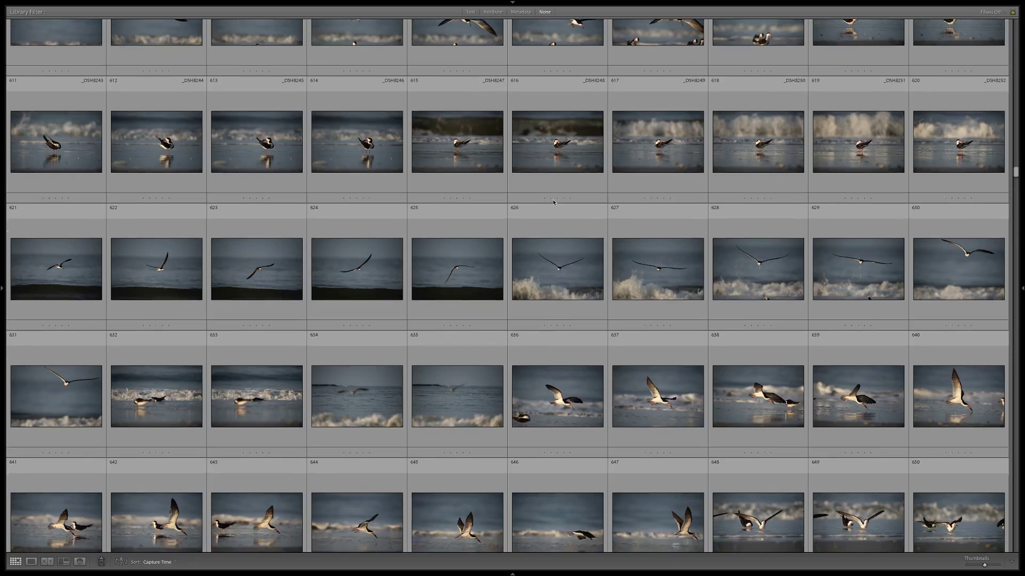
pyautogui.scroll(-3, 553, 202)
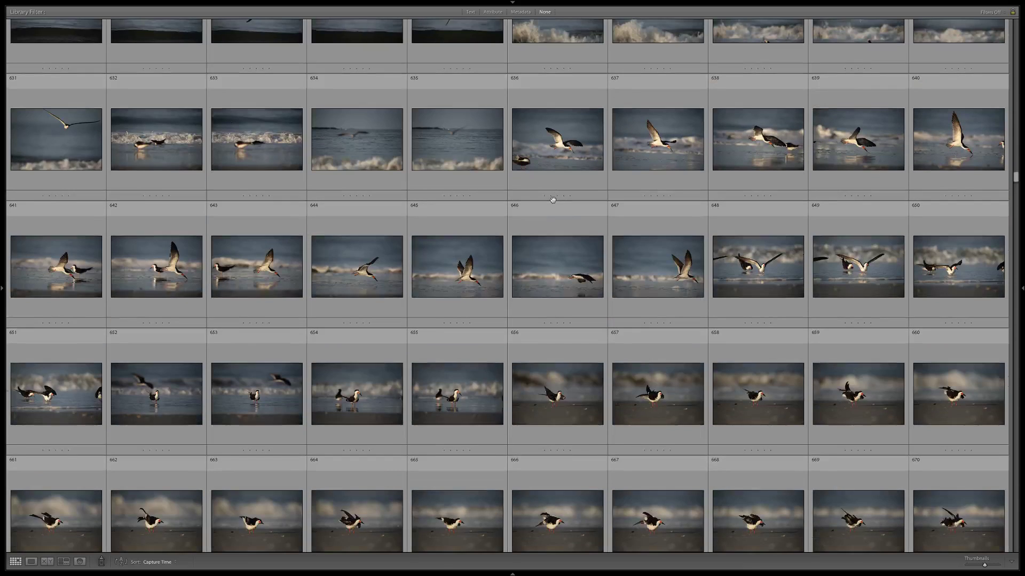
pyautogui.scroll(-5, 553, 200)
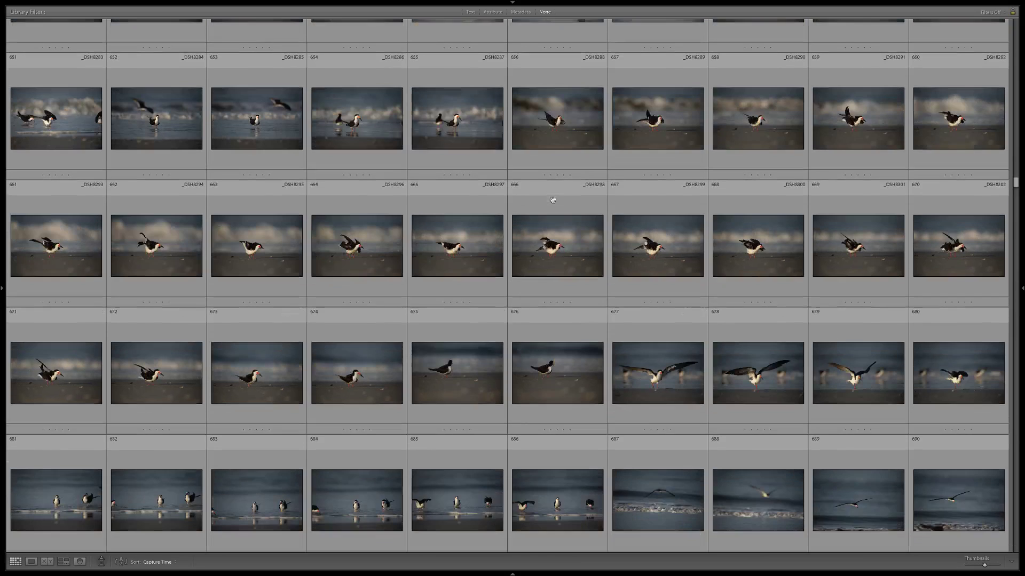
pyautogui.scroll(-1, 553, 200)
pyautogui.scroll(-4, 553, 203)
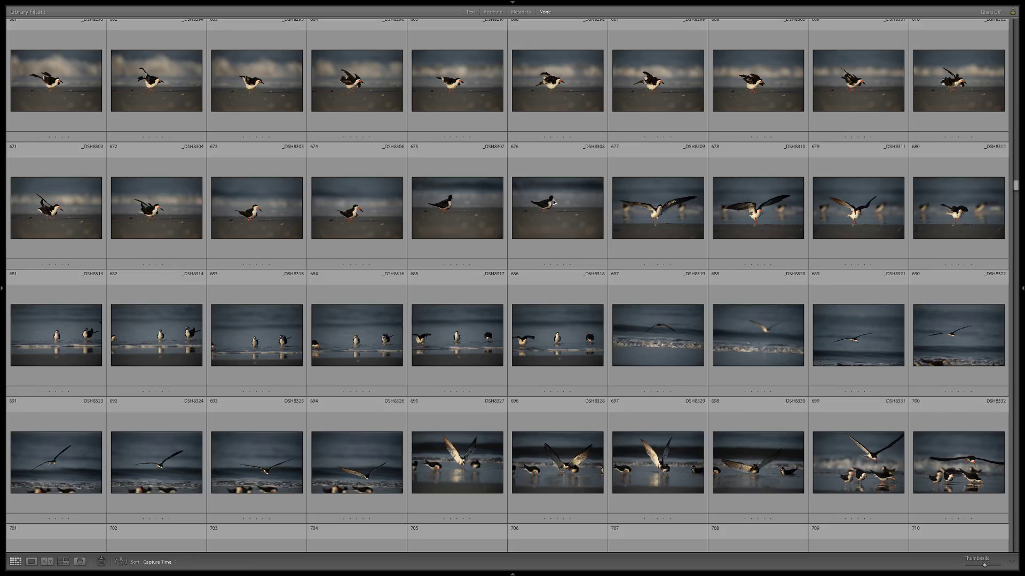
pyautogui.scroll(-4, 553, 203)
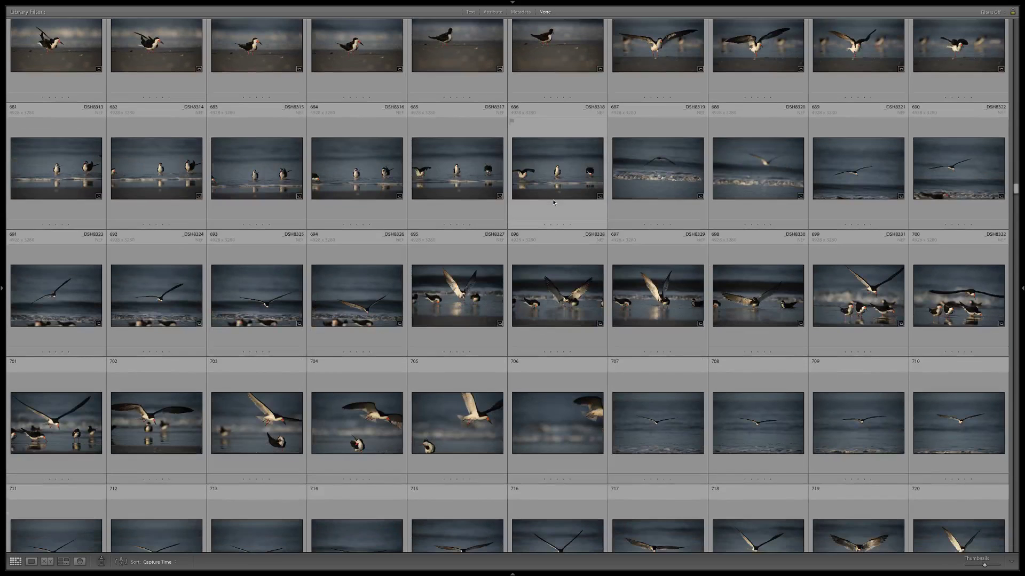
pyautogui.scroll(-8, 554, 203)
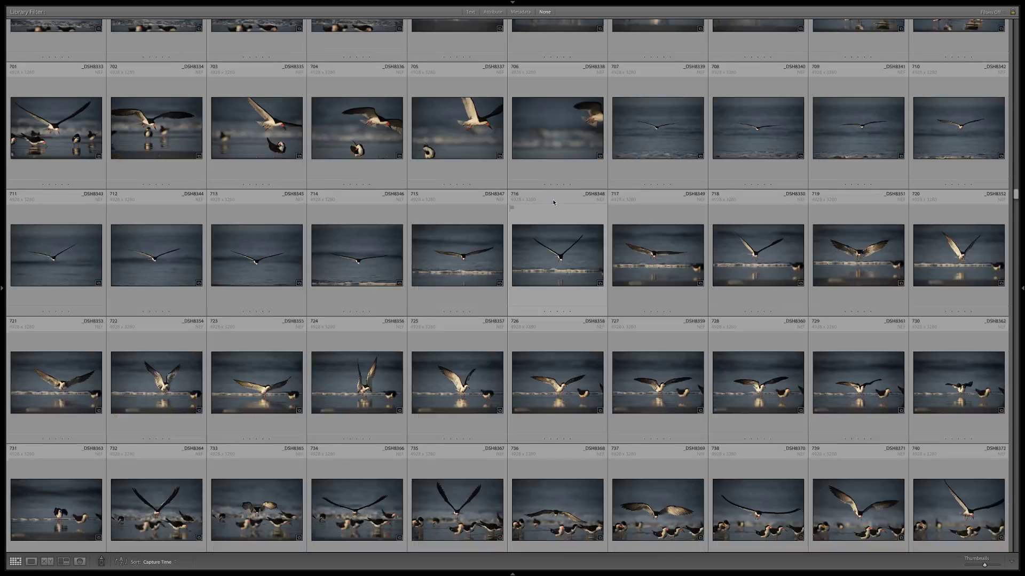
# - Open photo _DSH8351 of the landing bird at full size and inspect its wings, head and reflection at closer zoom
pyautogui.doubleClick(859, 258)
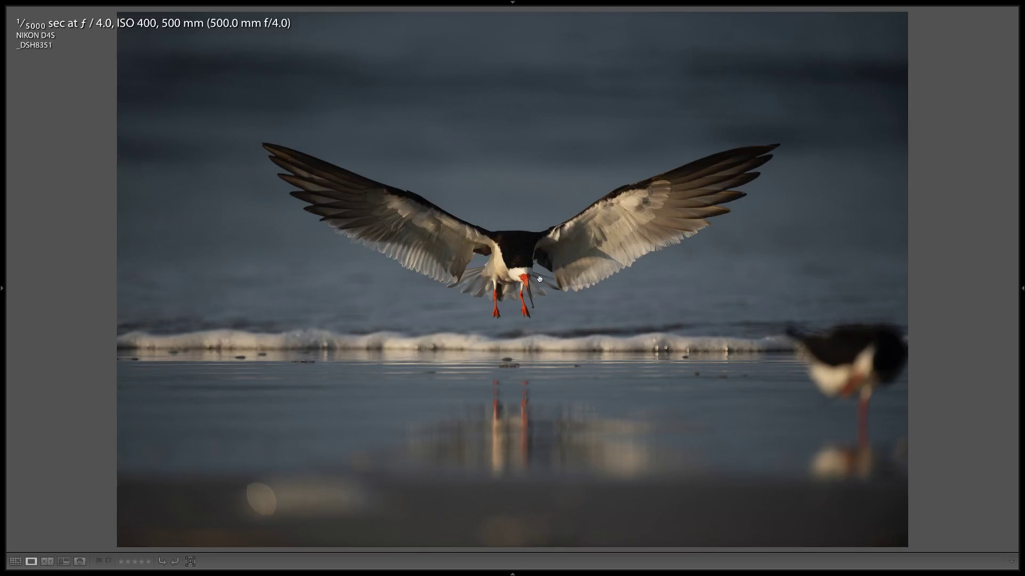
pyautogui.click(539, 278)
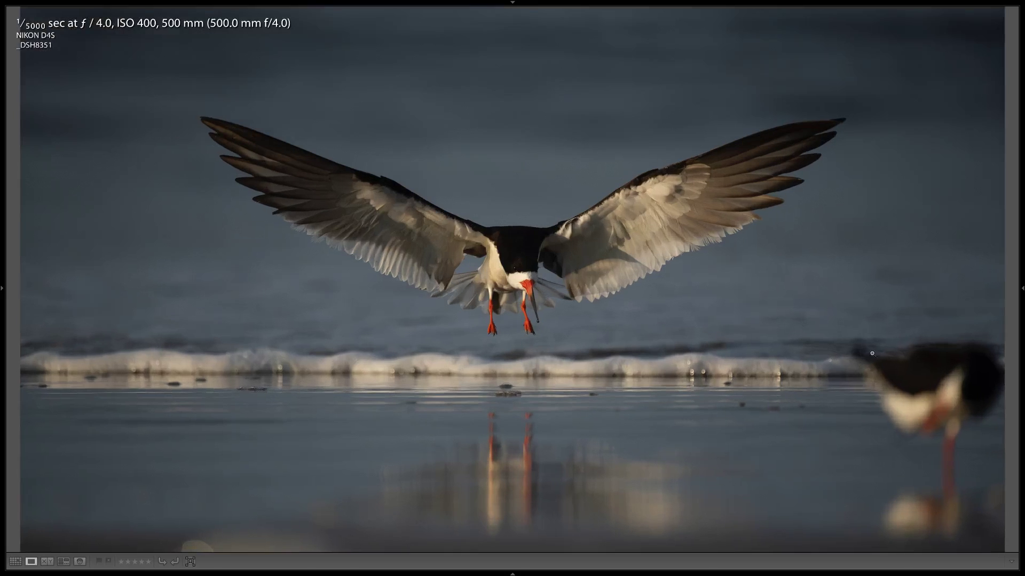
pyautogui.click(864, 249)
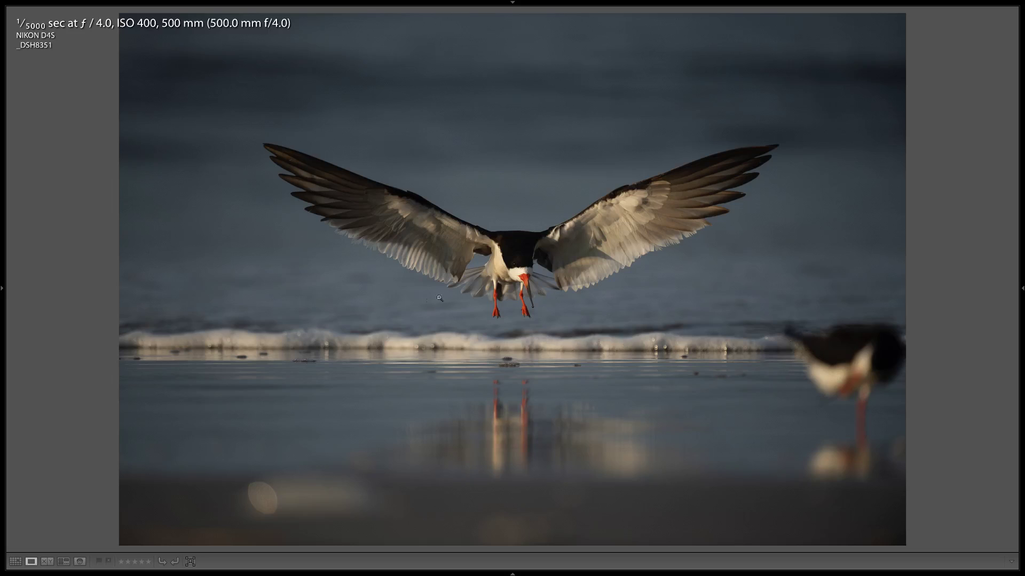
pyautogui.click(512, 284)
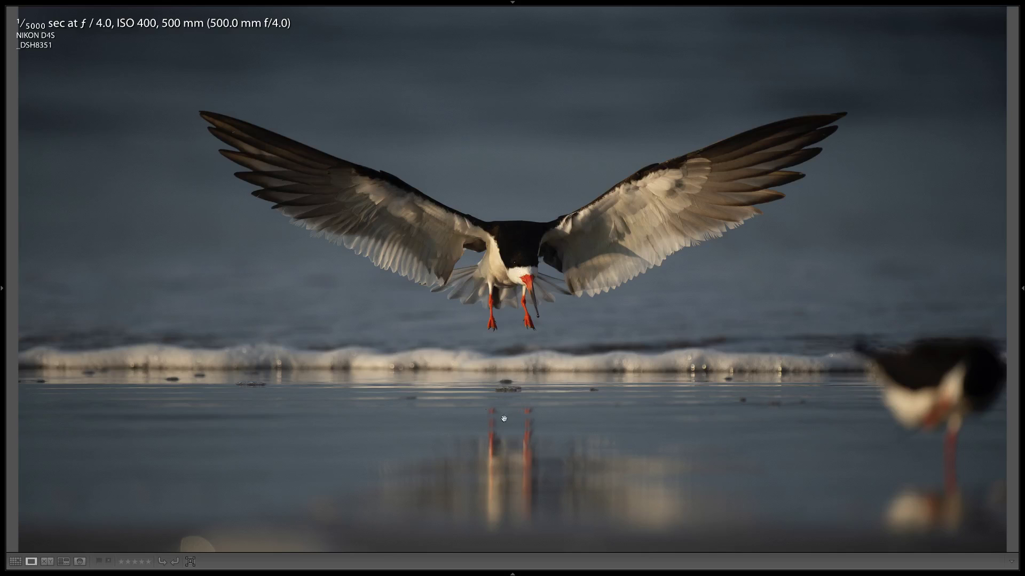
pyautogui.click(482, 284)
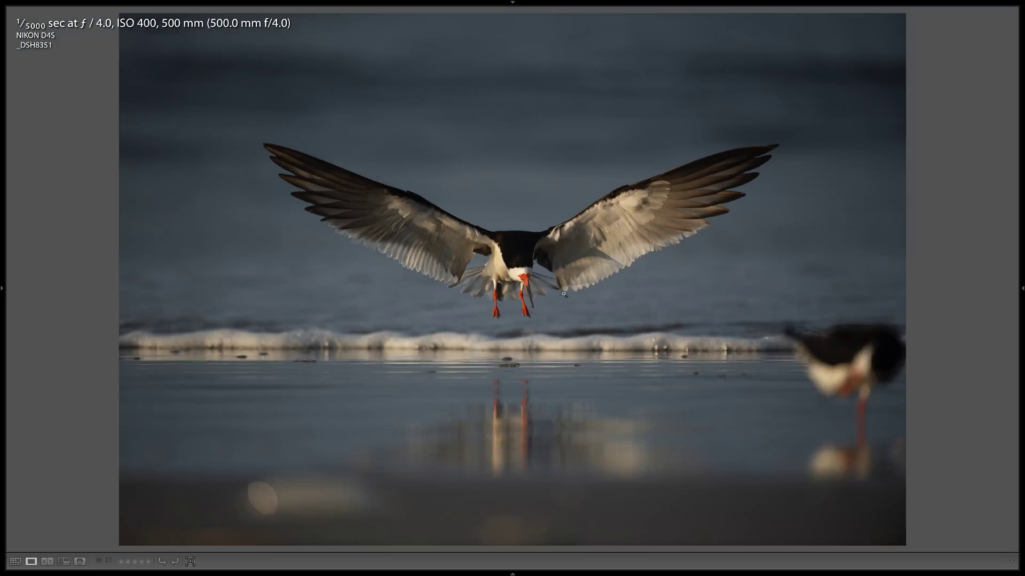
# - Return to the thumbnail grid, browse the in-flight shots past _DSH8351, and open photo _DSH8415 of the banking bird at full size
pyautogui.press('g')
pyautogui.scroll(-3, 599, 367)
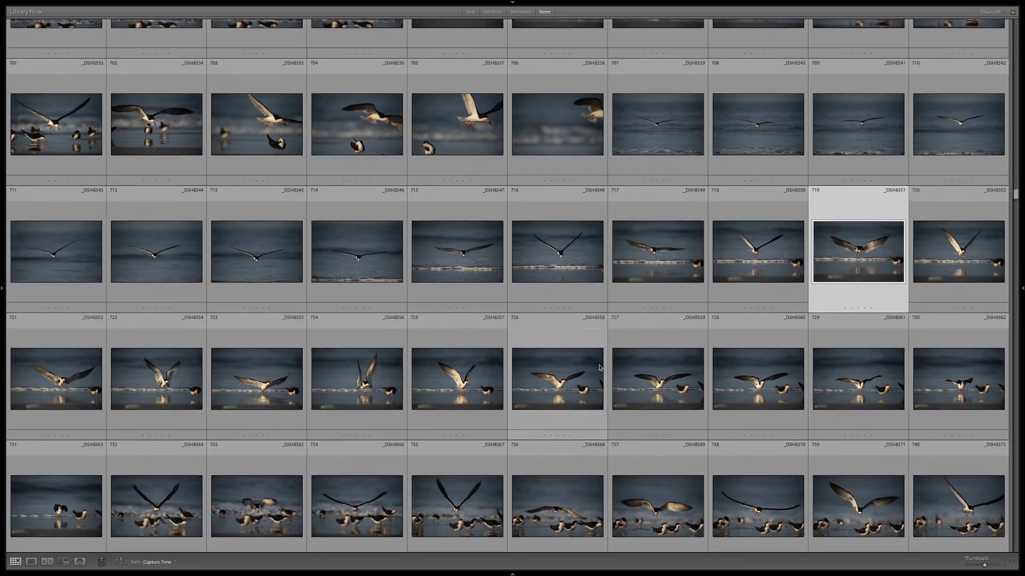
pyautogui.scroll(-2, 599, 367)
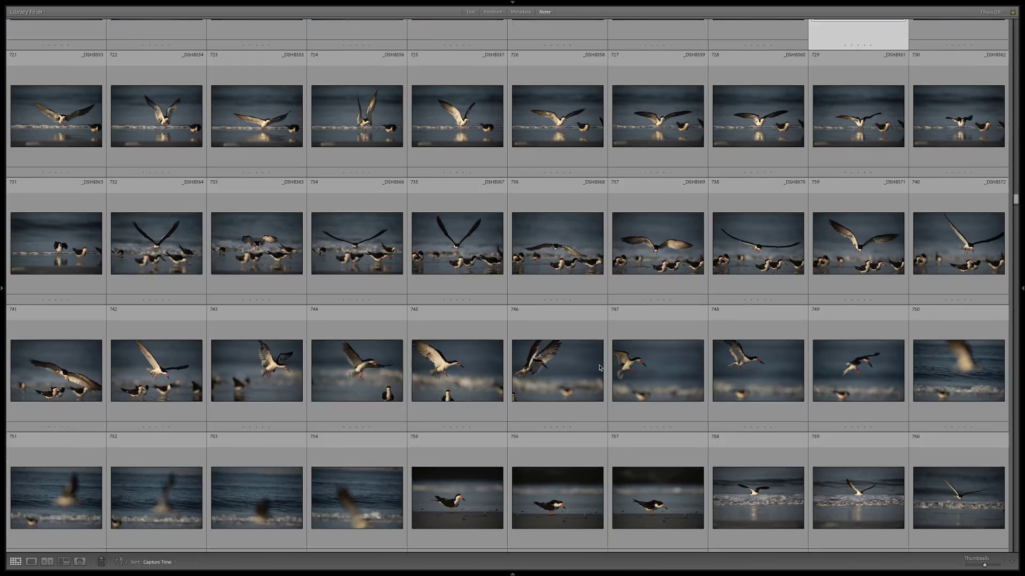
pyautogui.scroll(-3, 599, 368)
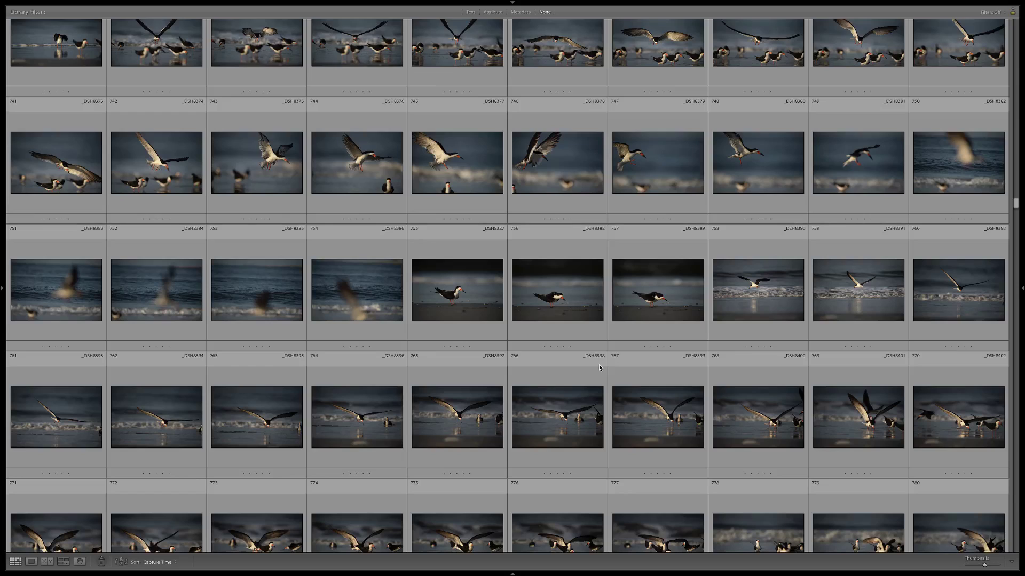
pyautogui.scroll(-2, 599, 368)
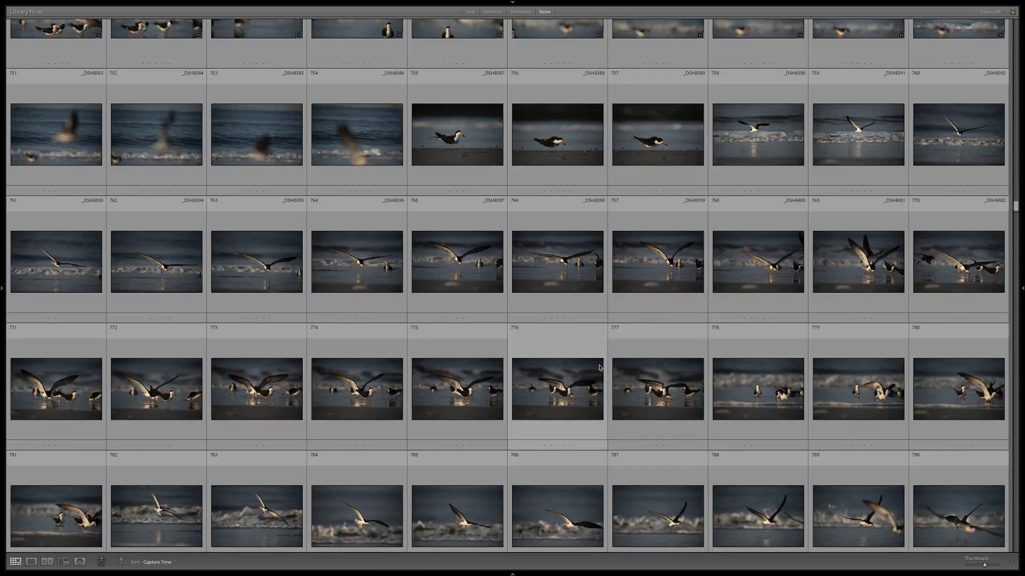
pyautogui.scroll(-3, 599, 367)
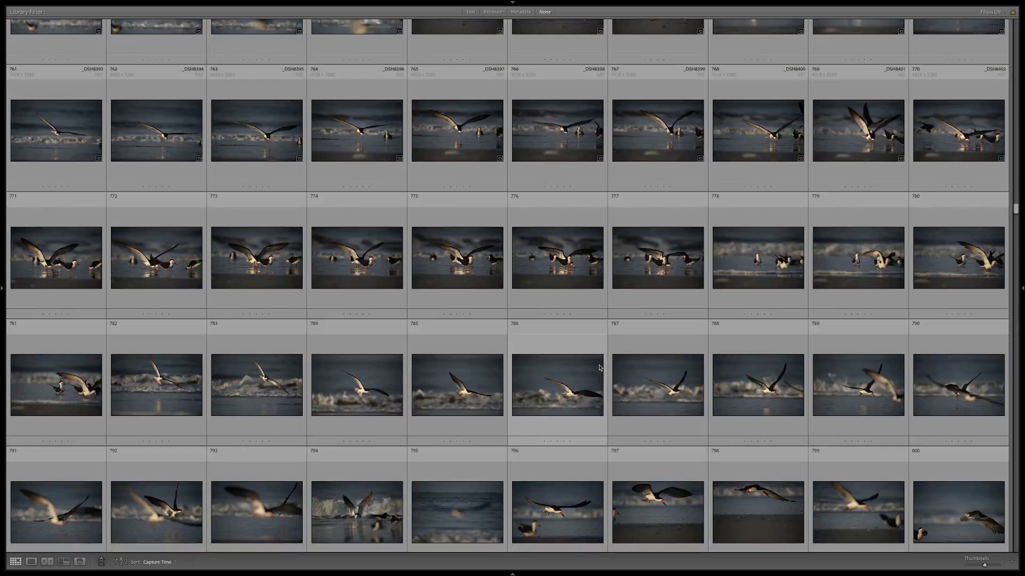
pyautogui.doubleClick(178, 376)
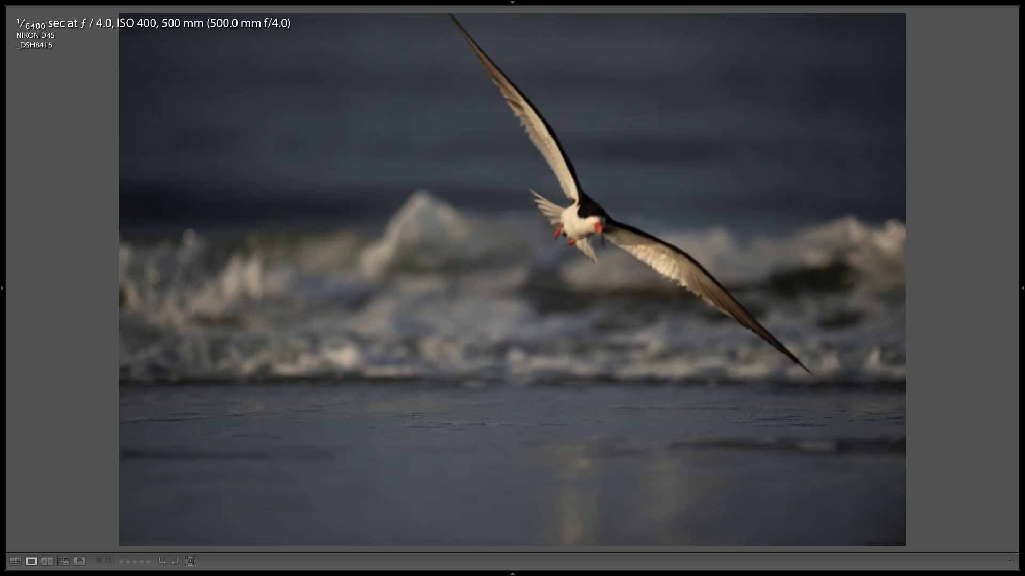
# - Go back to the thumbnails, browse on to photo _DSH8444 of the skimming bird, and inspect its bill at the water at closer zoom
pyautogui.press('g')
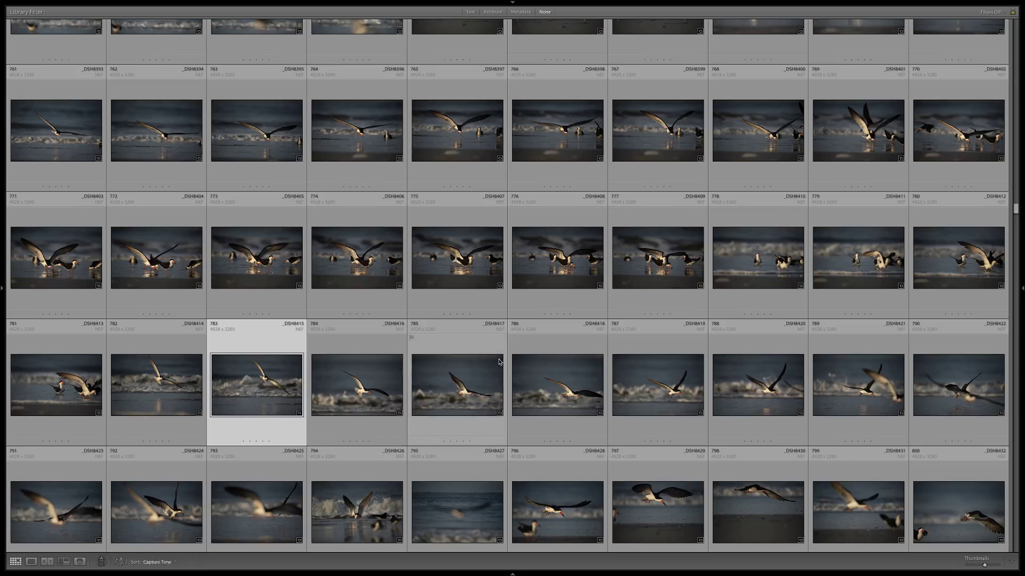
pyautogui.scroll(-2, 499, 362)
pyautogui.scroll(-3, 499, 362)
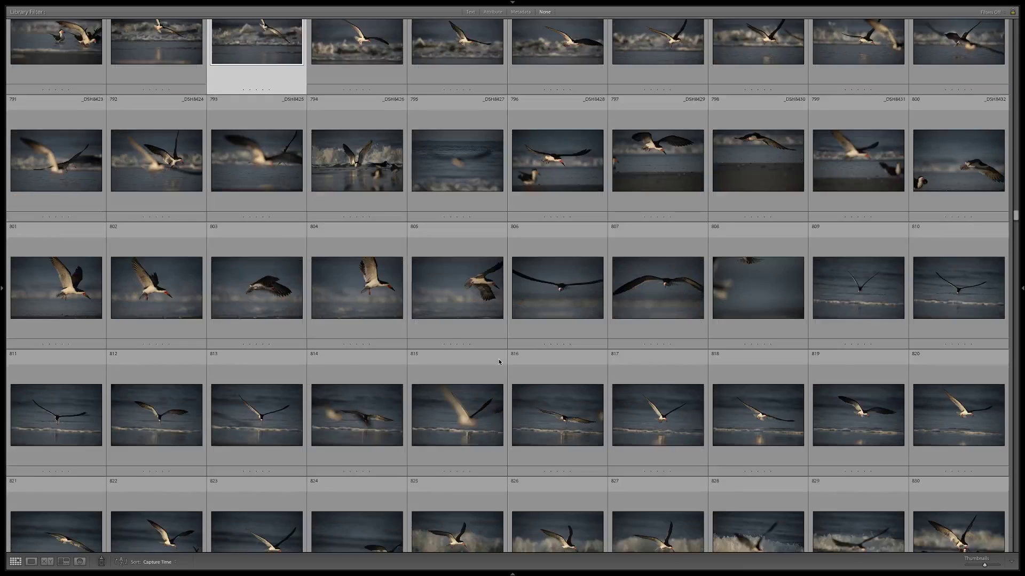
pyautogui.scroll(-3, 499, 362)
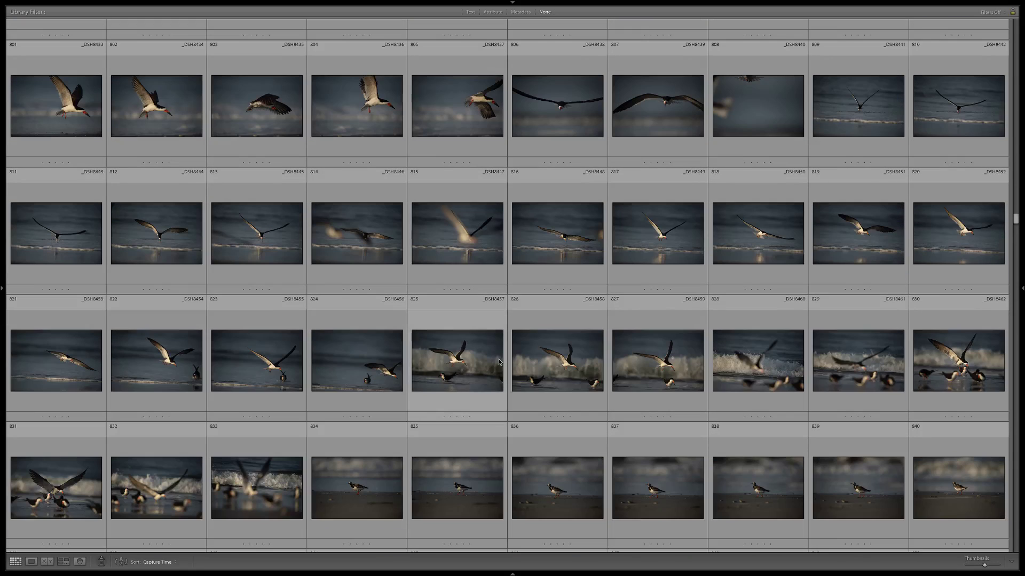
pyautogui.doubleClick(73, 243)
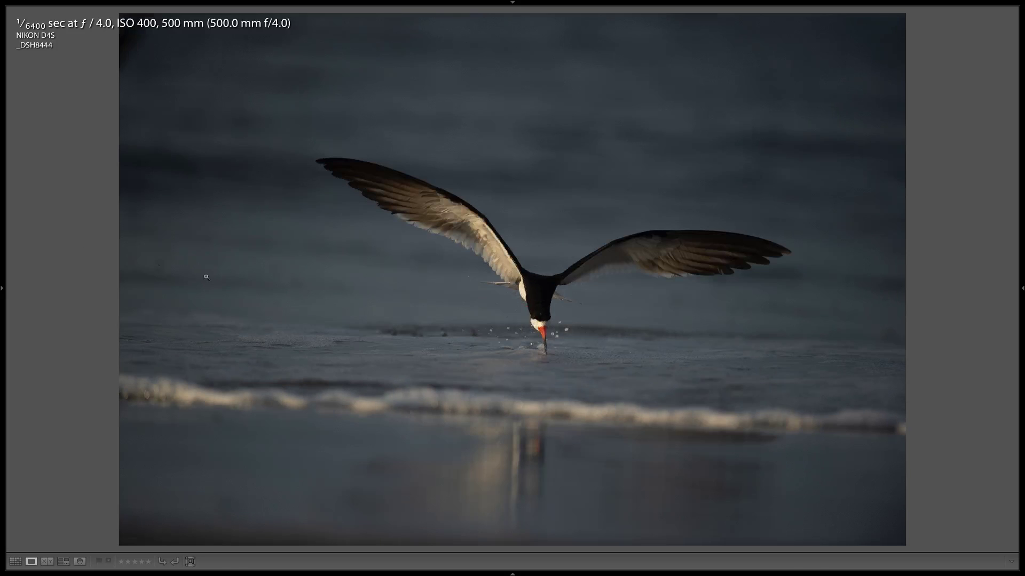
pyautogui.click(530, 318)
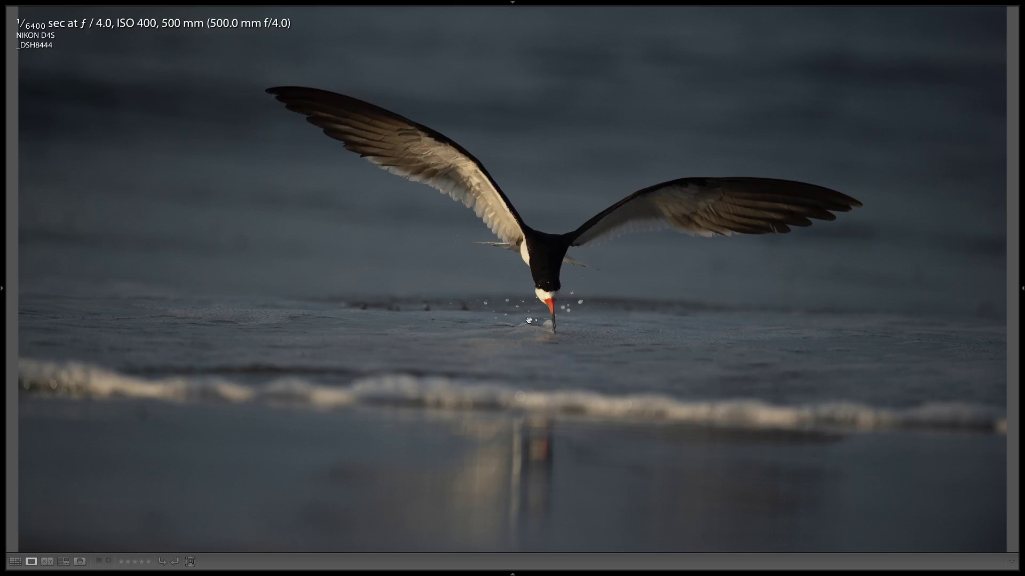
pyautogui.click(566, 293)
# - Review the following full-size skimming shots up to _DSH8449 and inspect that bird's head and bill at closer zoom
pyautogui.press('Right')
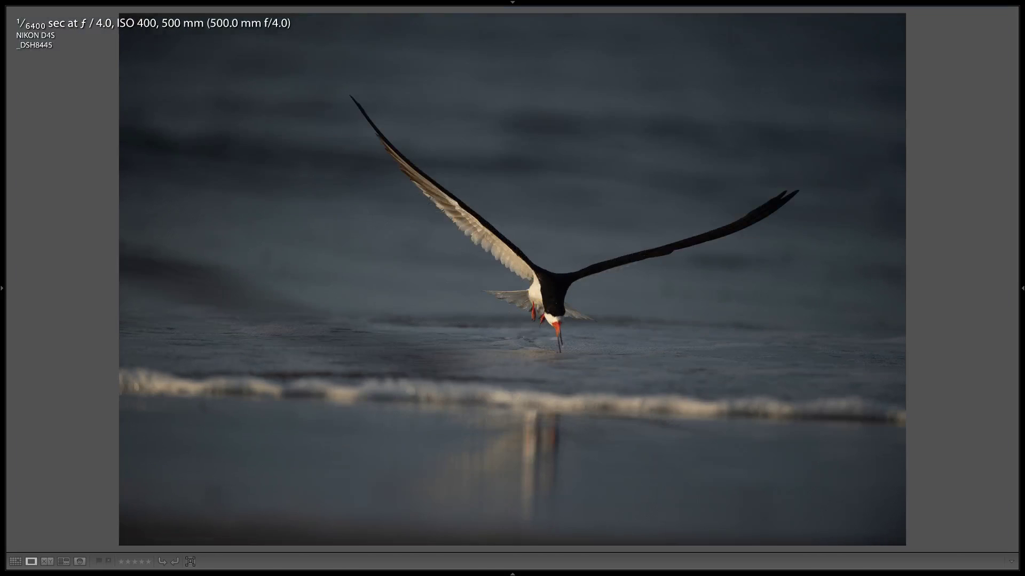
pyautogui.press('Right')
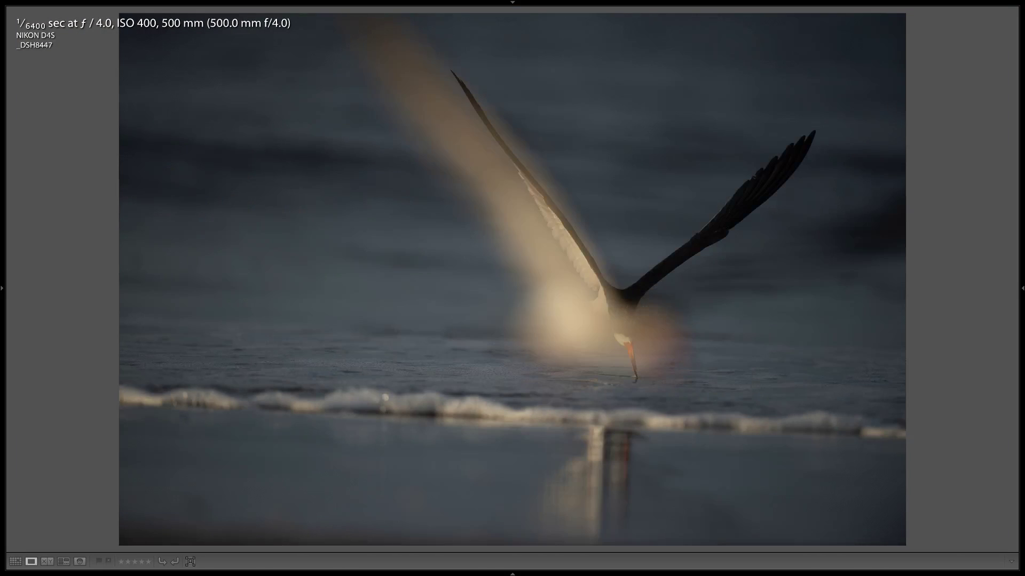
pyautogui.press('Right')
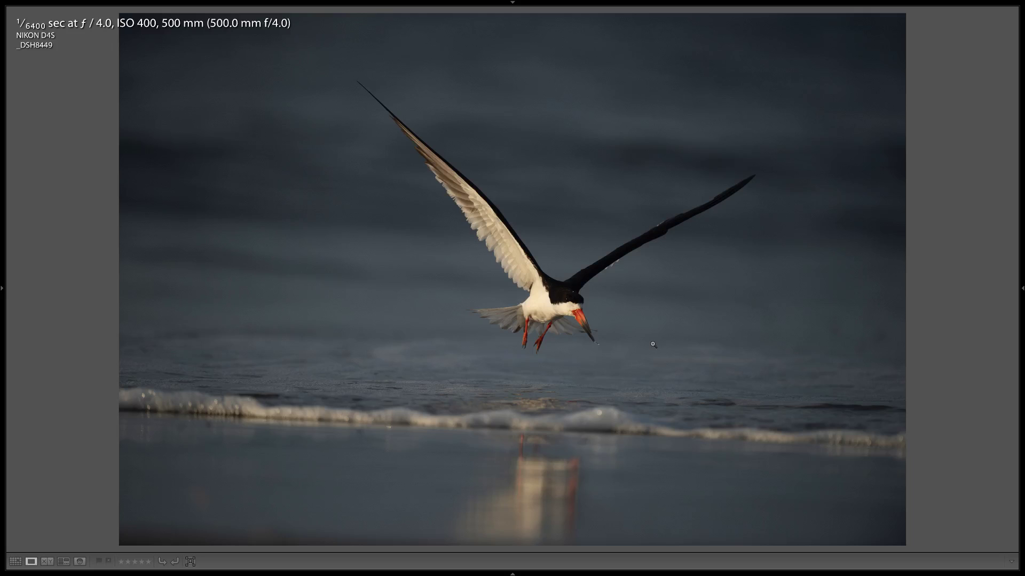
pyautogui.click(580, 340)
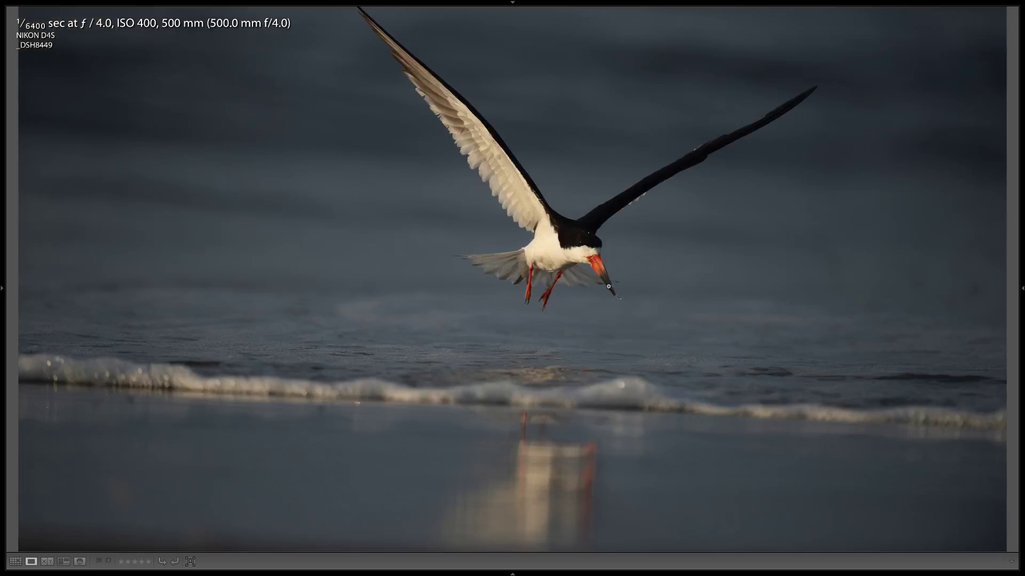
pyautogui.click(736, 311)
# - Review the full-size photos of the bird flying above the shoreline one by one, from _DSH8450 through _DSH8454
pyautogui.press('Right')
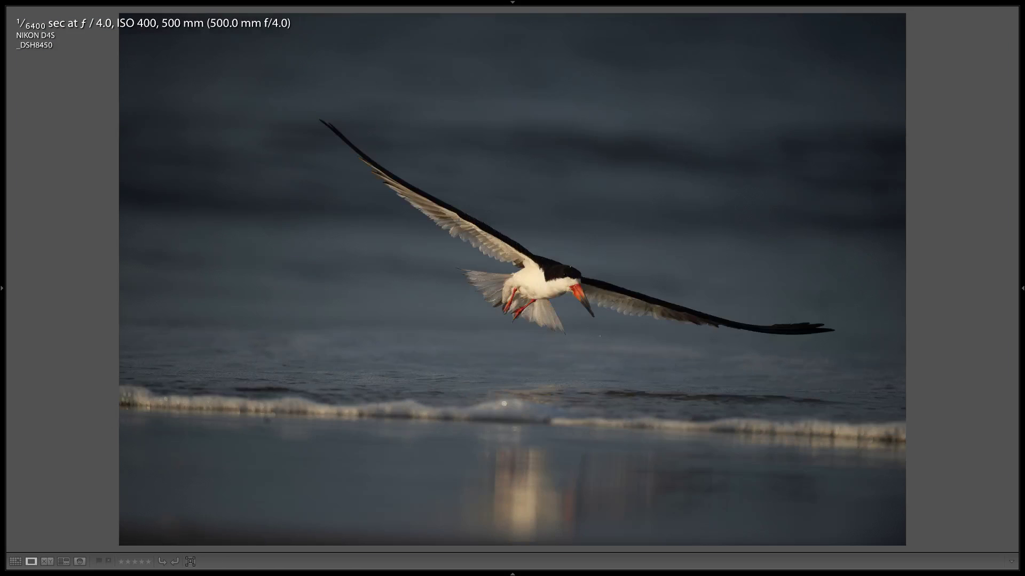
pyautogui.press('Right')
pyautogui.press('Right')
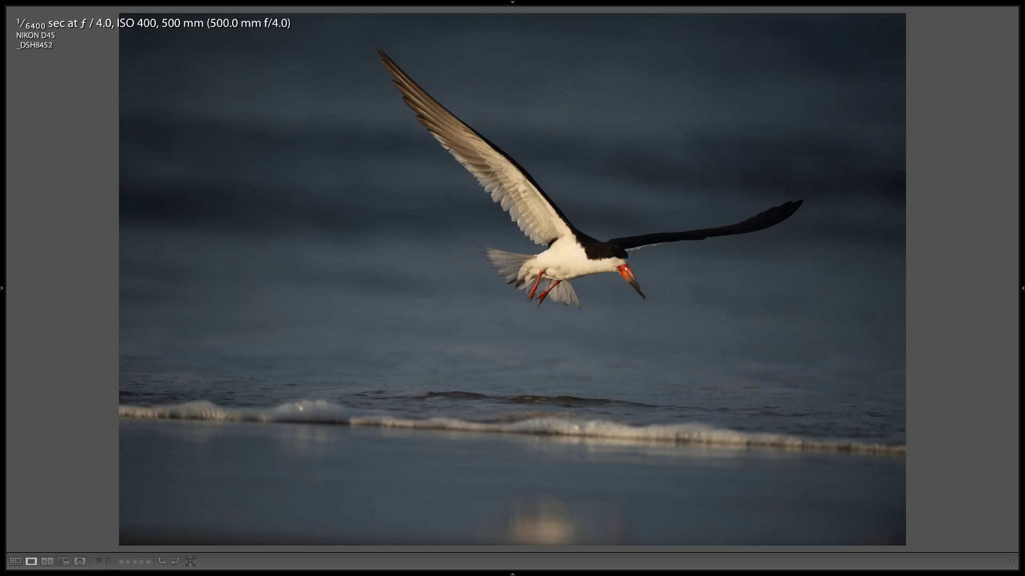
pyautogui.press('Right')
pyautogui.press('Right')
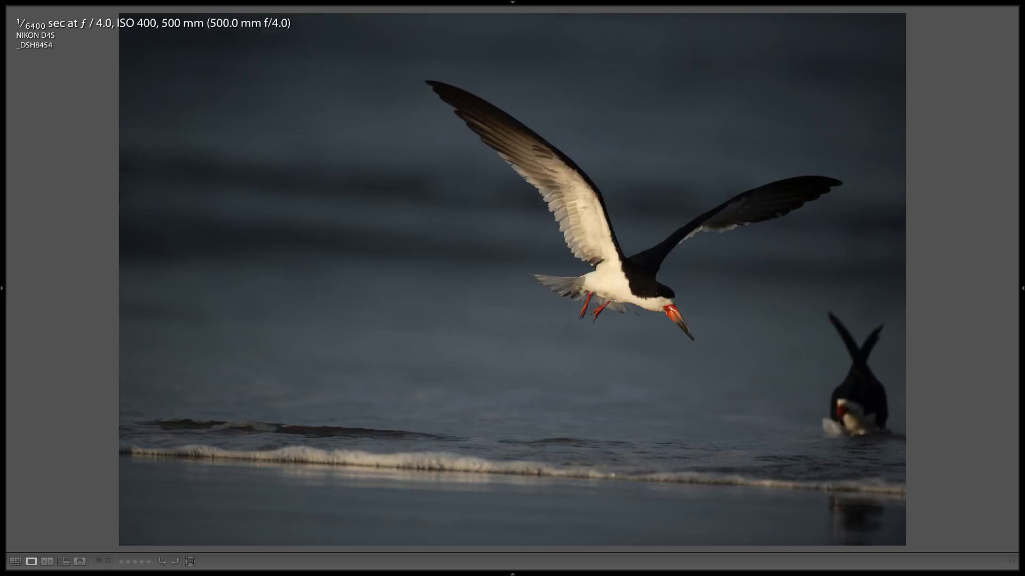
# - Return to the thumbnail grid and browse the shorebird shots from _DSH8454 onward to the wave-backed flight series around _DSH8624
pyautogui.press('g')
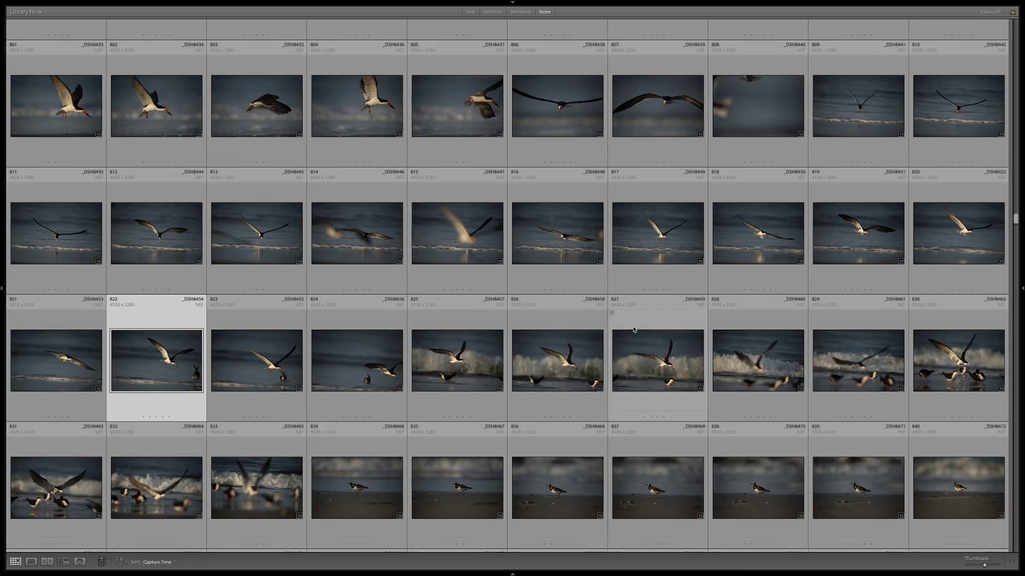
pyautogui.scroll(-6, 634, 330)
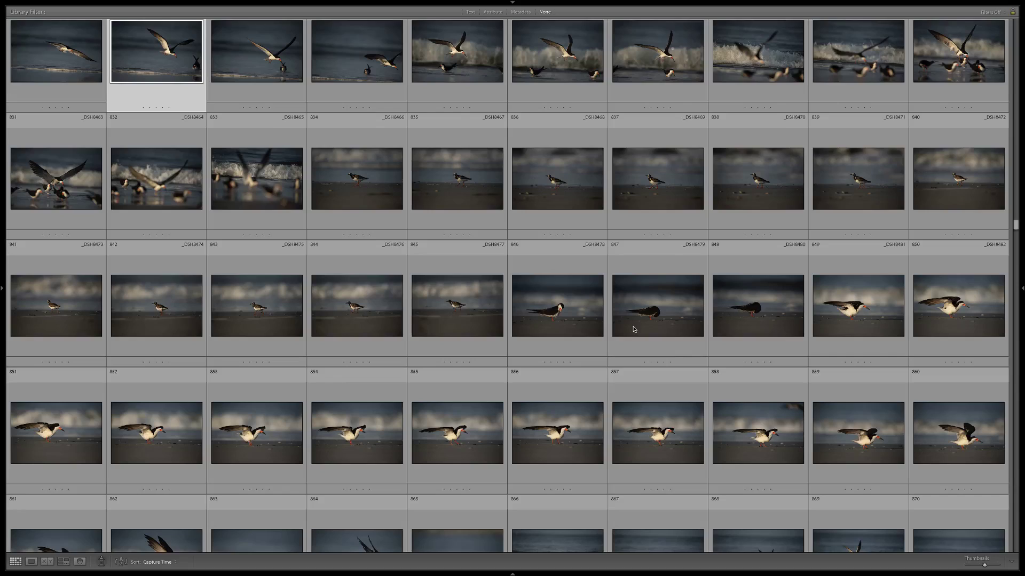
pyautogui.scroll(-3, 634, 329)
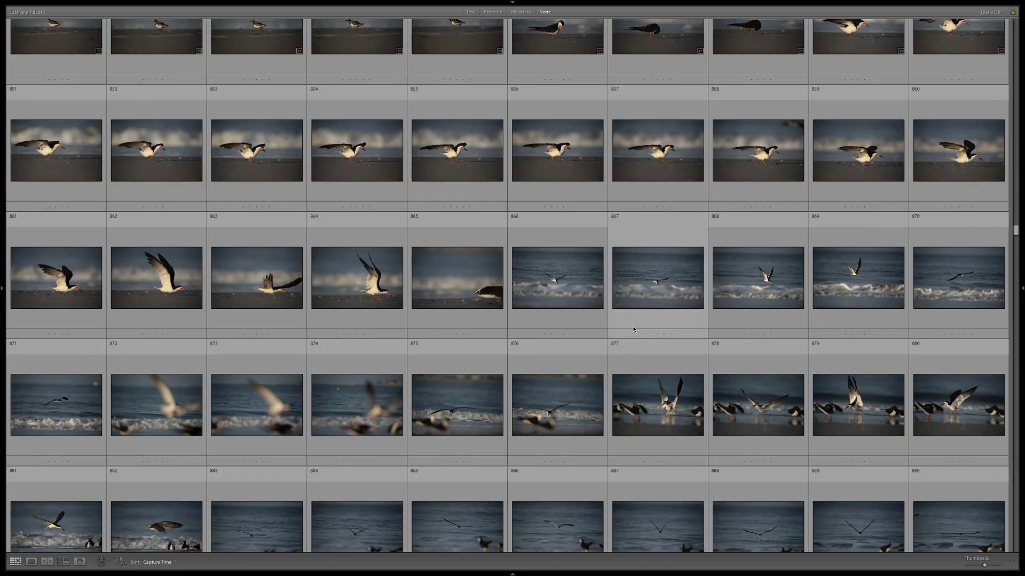
pyautogui.scroll(-2, 633, 329)
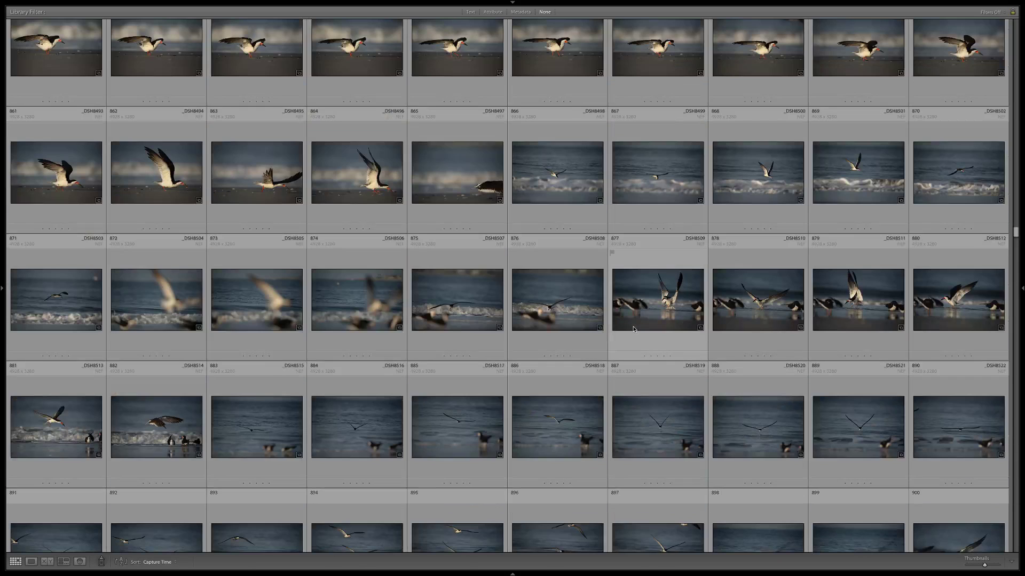
pyautogui.scroll(-6, 633, 330)
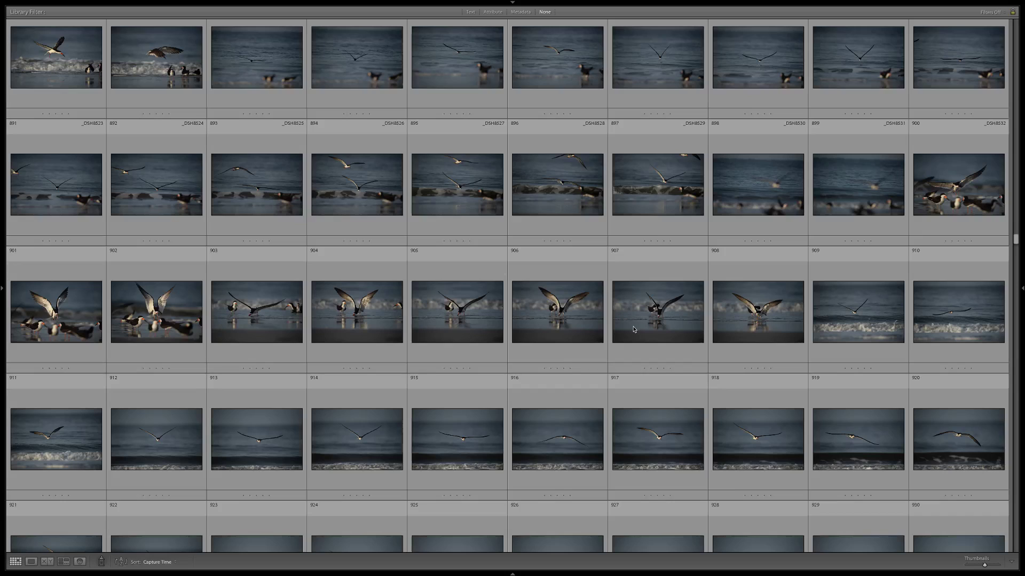
pyautogui.scroll(-3, 633, 329)
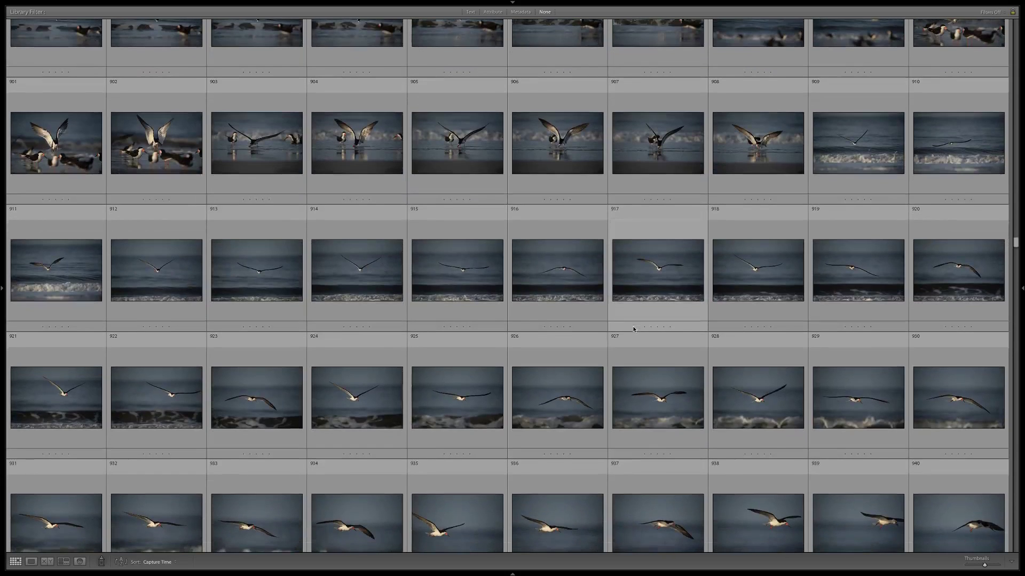
pyautogui.scroll(-6, 633, 330)
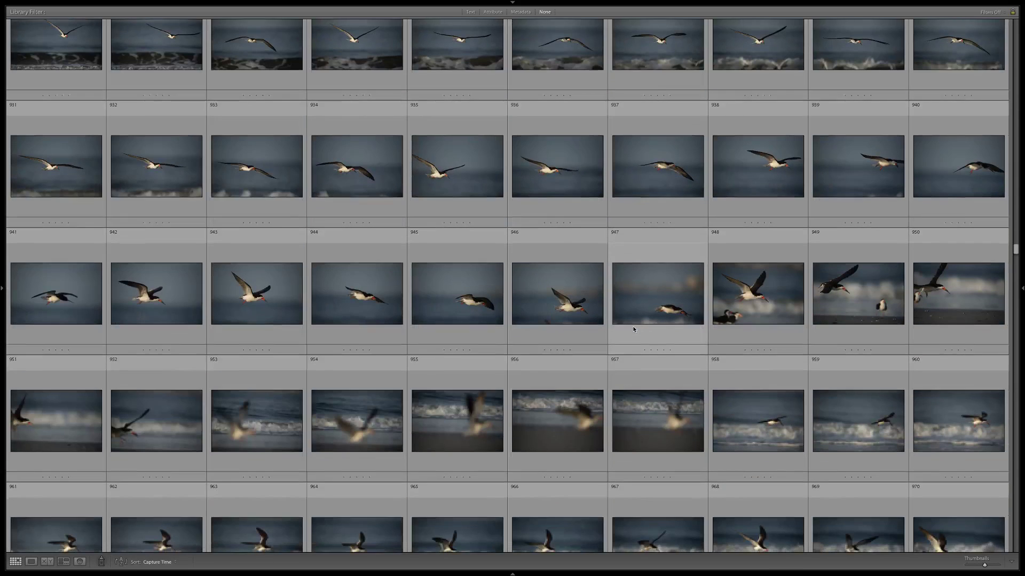
pyautogui.scroll(-5, 634, 329)
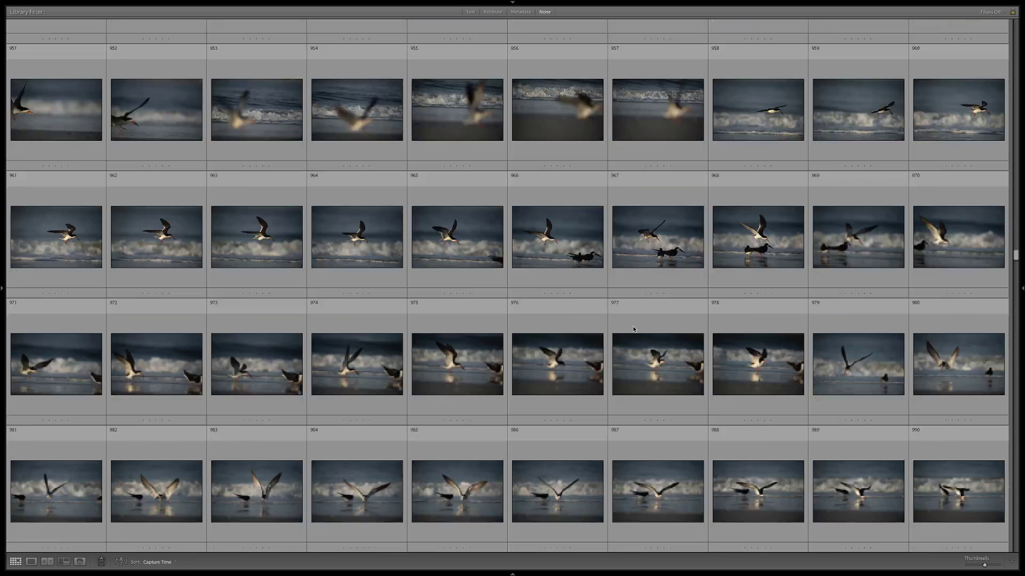
pyautogui.scroll(-3, 634, 330)
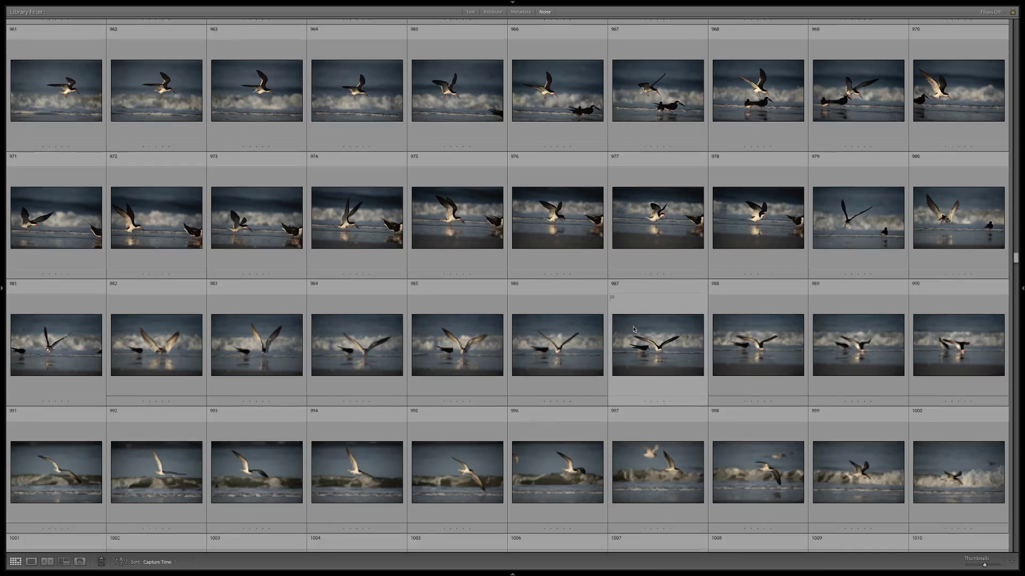
pyautogui.scroll(-4, 634, 330)
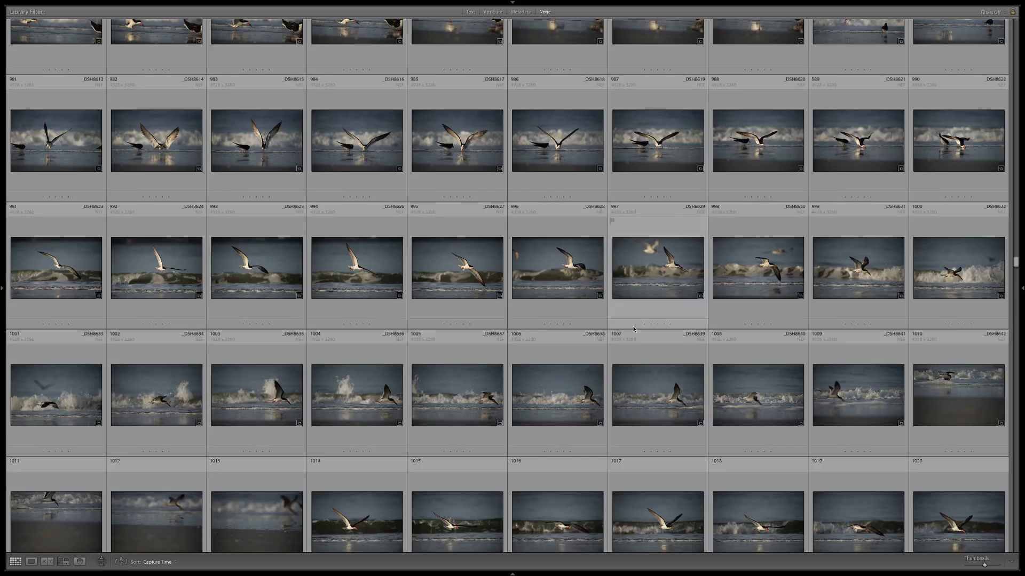
# - Open photo _DSH8624 of the bird flying before the breaking wave at full size and compare it with _DSH8625 and _DSH8626
pyautogui.doubleClick(88, 256)
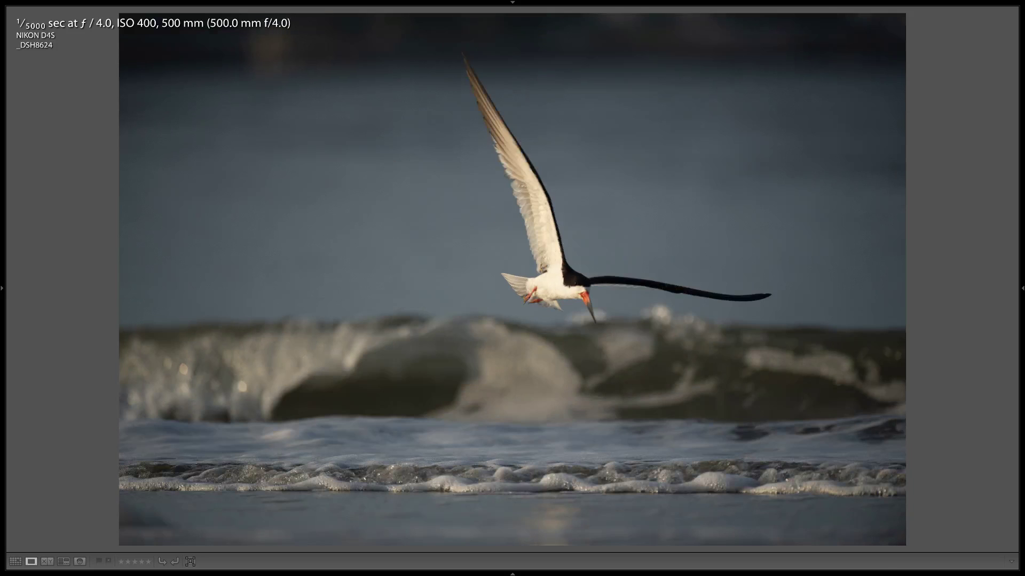
pyautogui.press('Right')
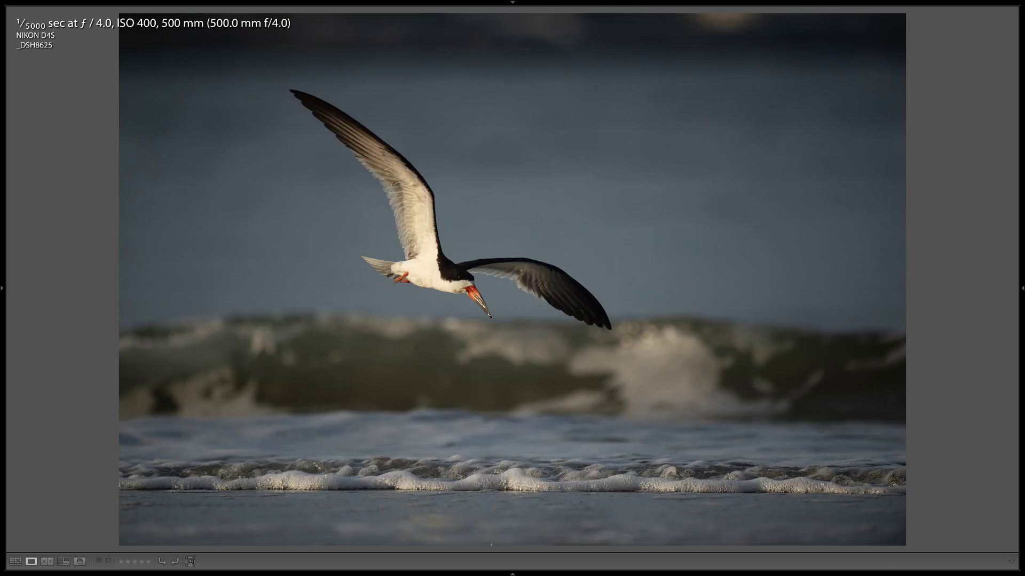
pyautogui.press('Right')
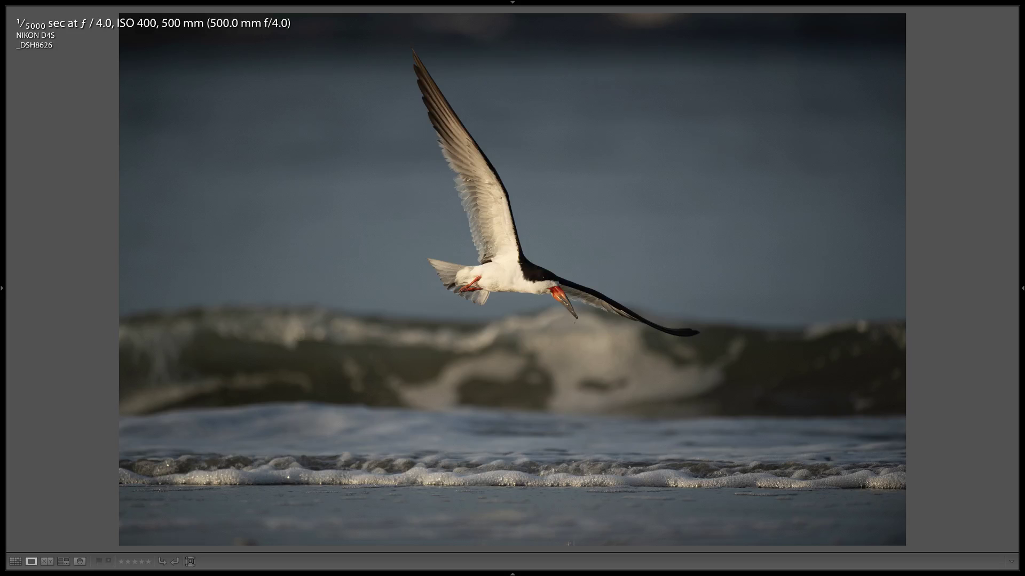
# - Return to the thumbnail grid and browse the flight shots following _DSH8626 to the open-water series around _DSH8682
pyautogui.press('g')
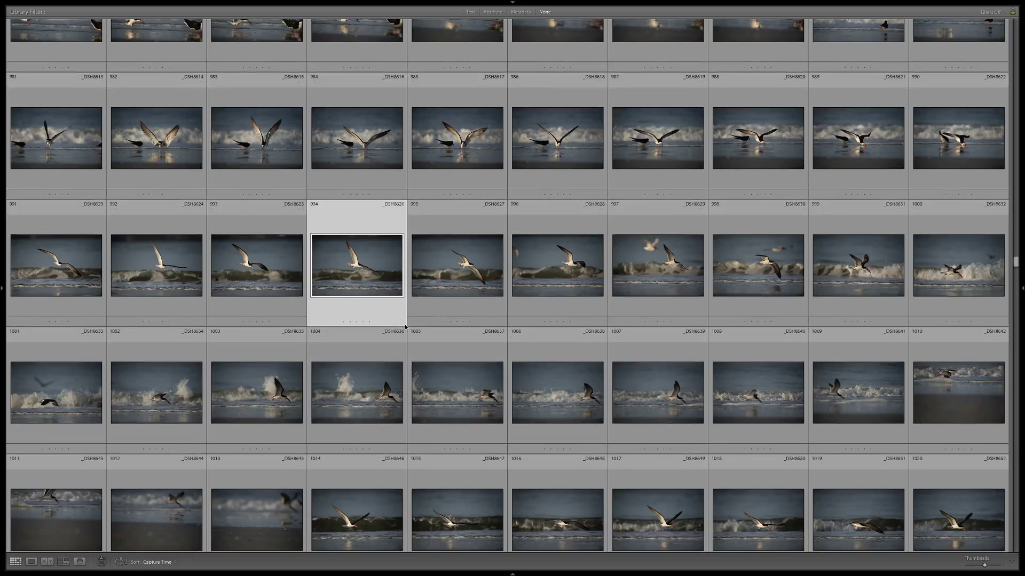
pyautogui.scroll(-5, 405, 327)
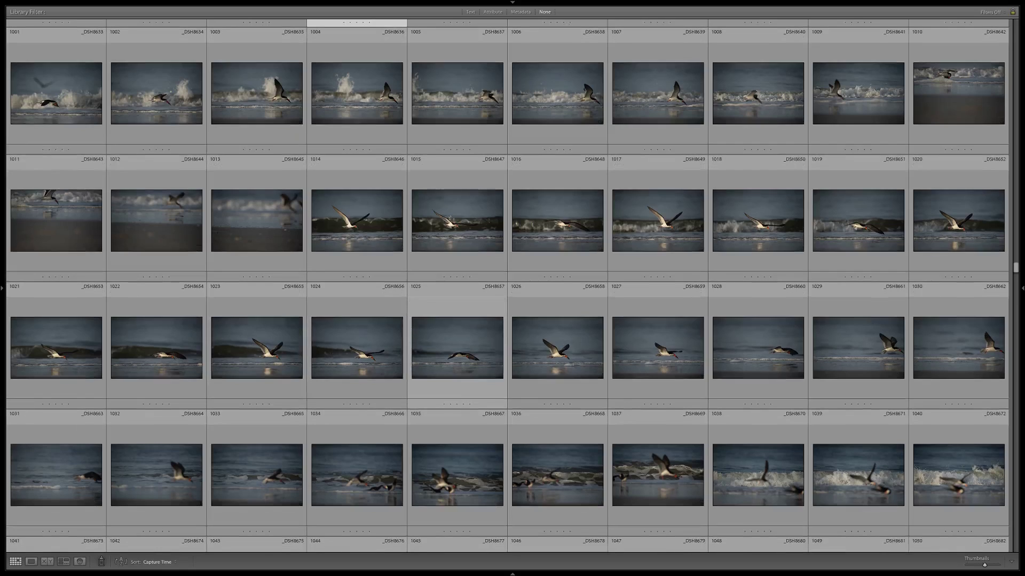
pyautogui.scroll(-2, 498, 354)
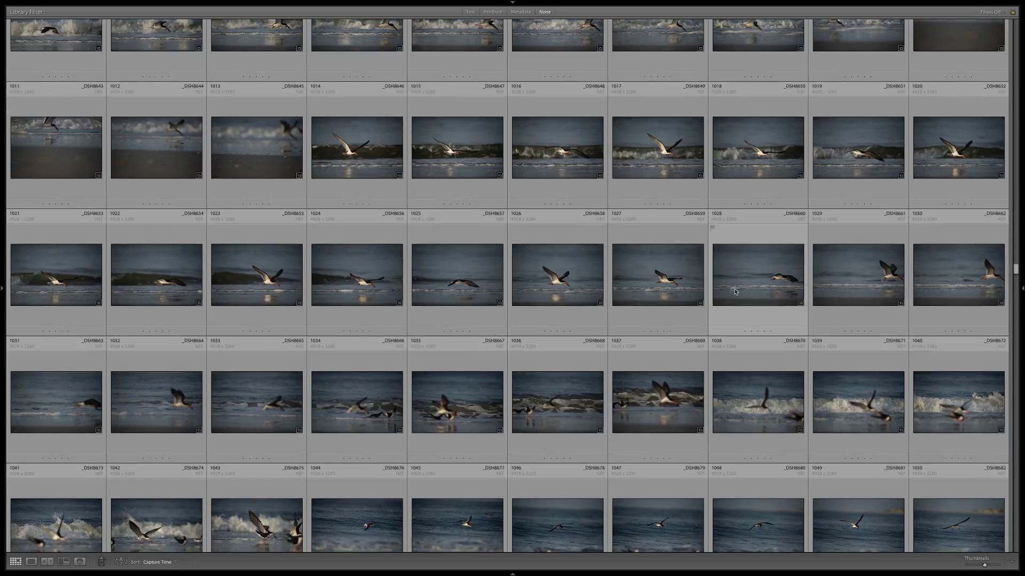
pyautogui.scroll(-3, 637, 319)
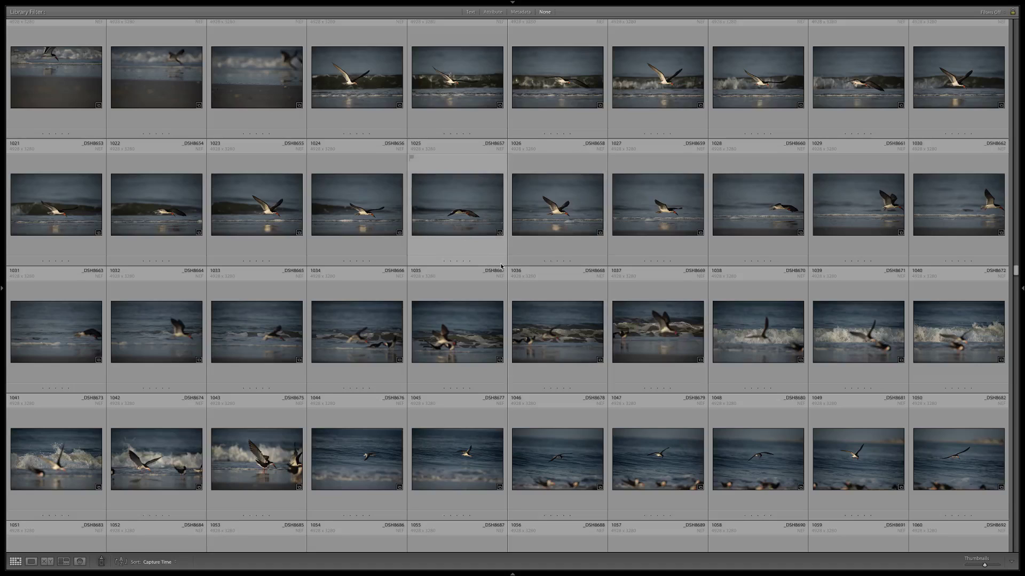
# - Browse the thumbnail grid onward from the open-water series around _DSH8682 to the shoreline shots around _DSH8722
pyautogui.scroll(-8, 501, 267)
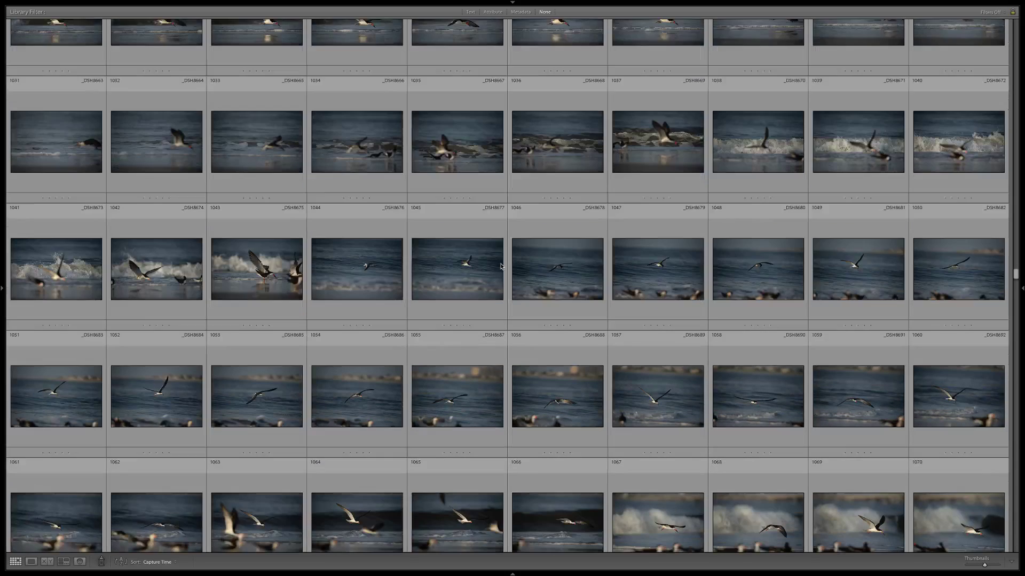
pyautogui.scroll(-7, 500, 266)
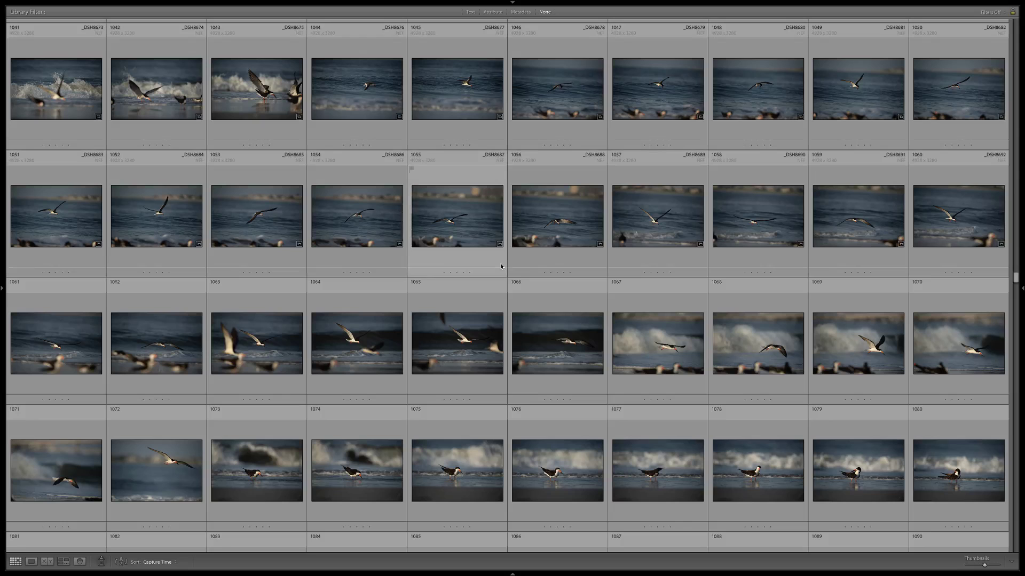
pyautogui.scroll(-5, 501, 267)
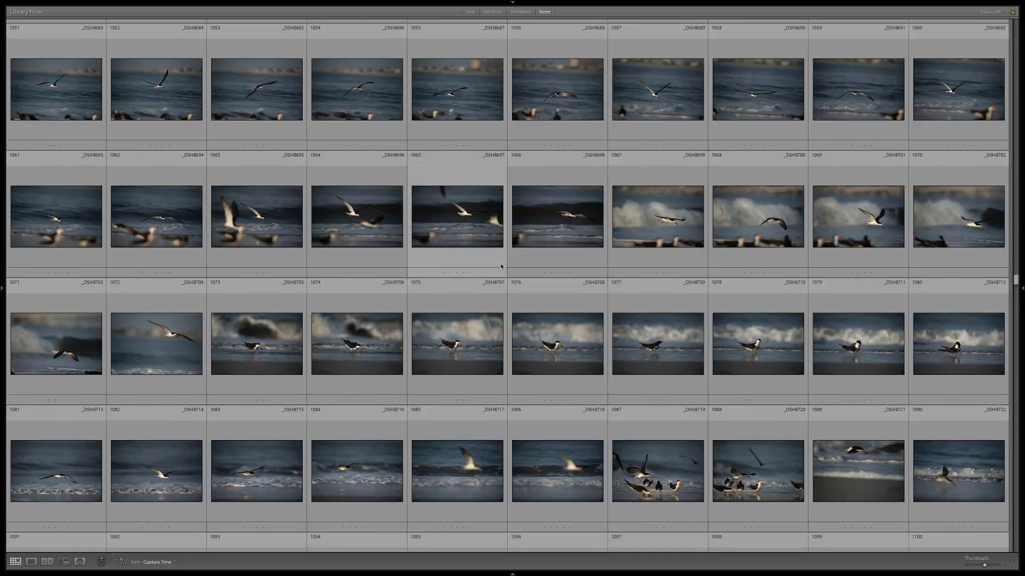
# - Browse back through the thumbnails from around _DSH8722 to the low skimming series around _DSH8271
pyautogui.scroll(20, 500, 266)
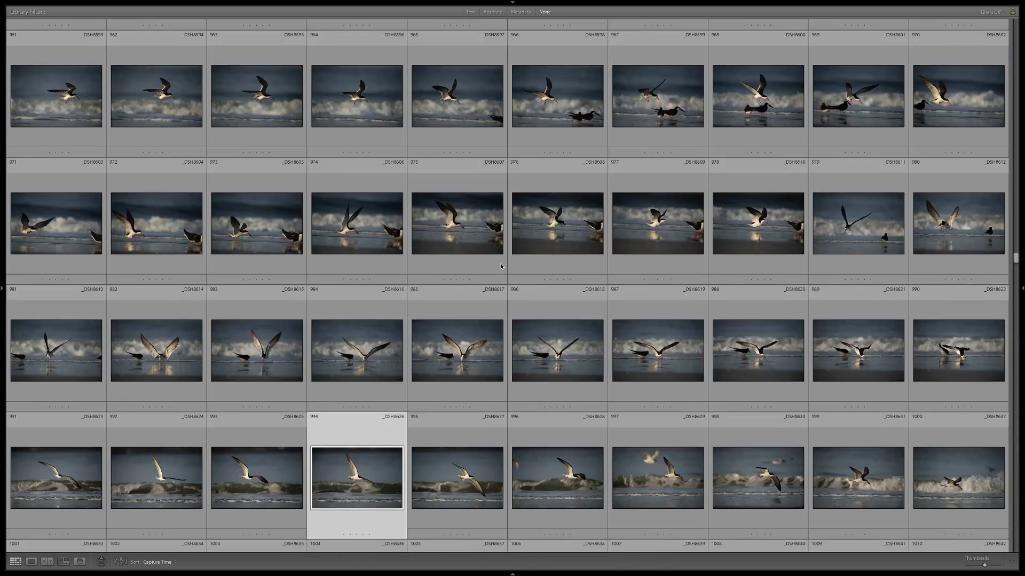
pyautogui.scroll(20, 501, 267)
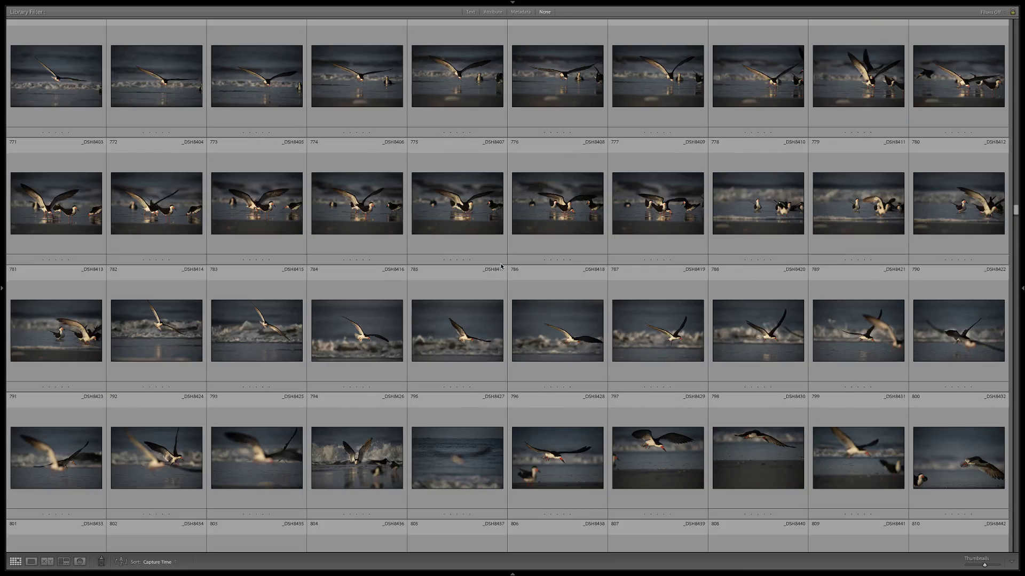
pyautogui.scroll(9, 500, 266)
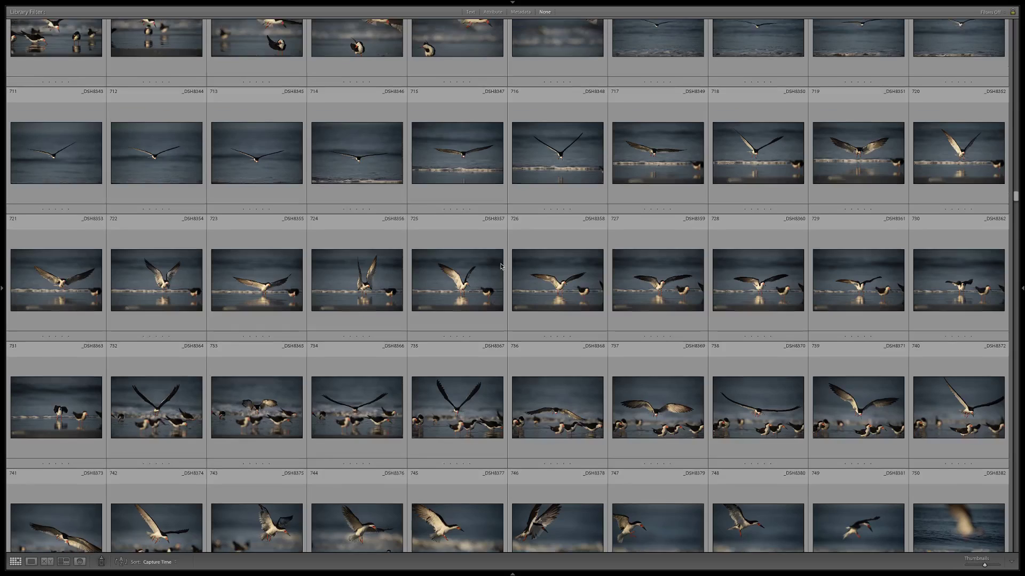
pyautogui.scroll(2, 501, 266)
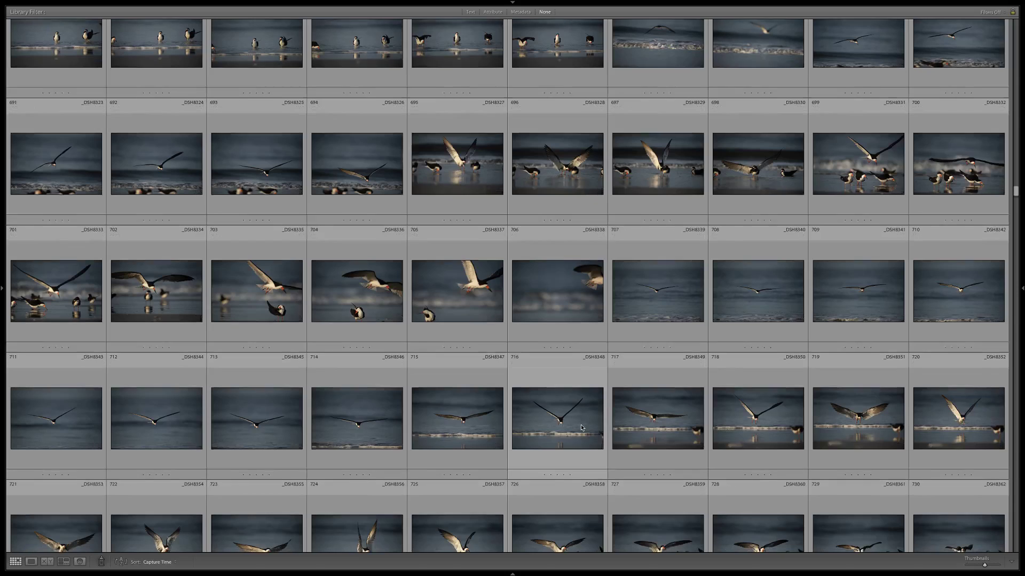
pyautogui.scroll(-1, 582, 427)
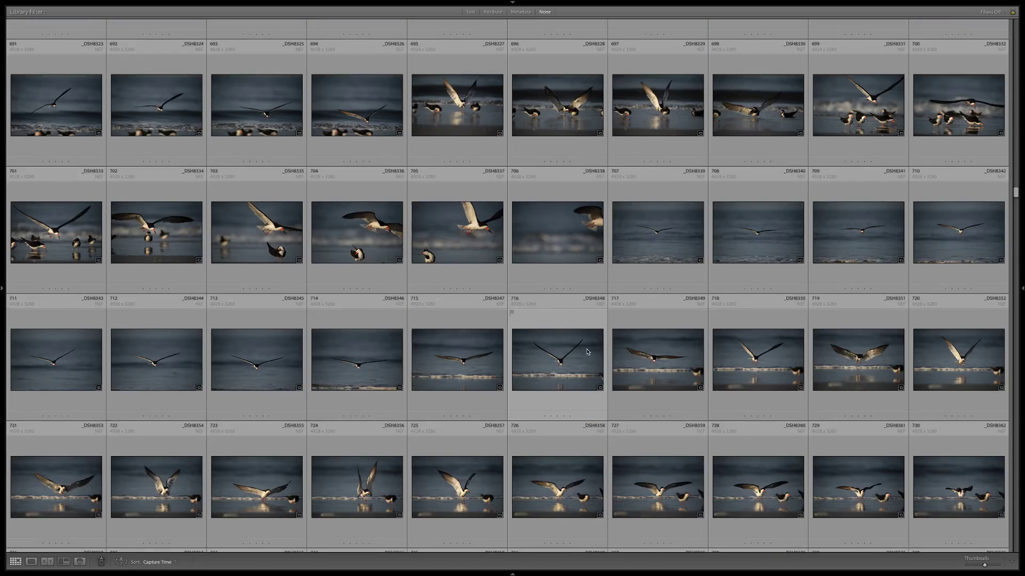
pyautogui.scroll(3, 587, 352)
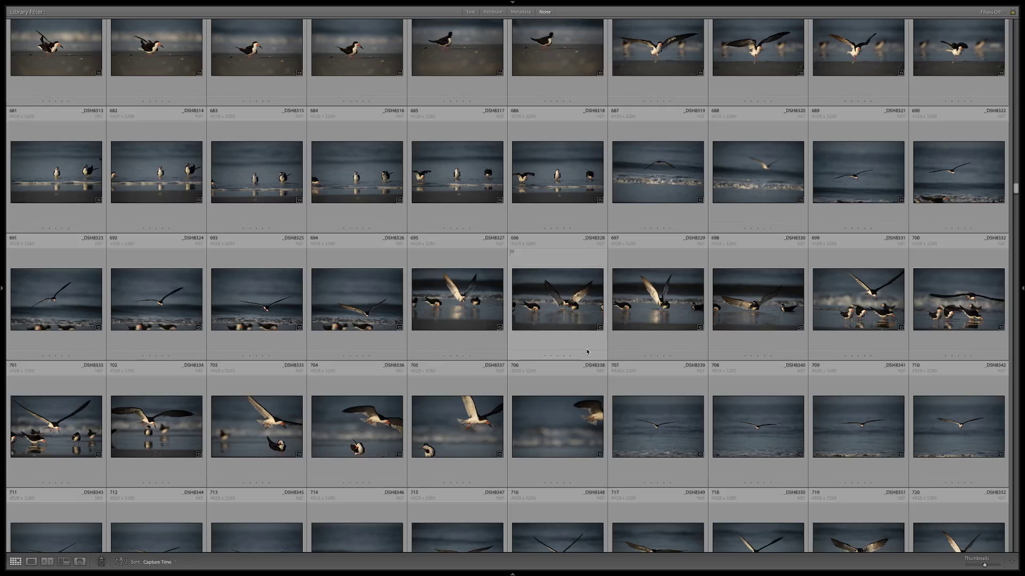
pyautogui.scroll(3, 587, 352)
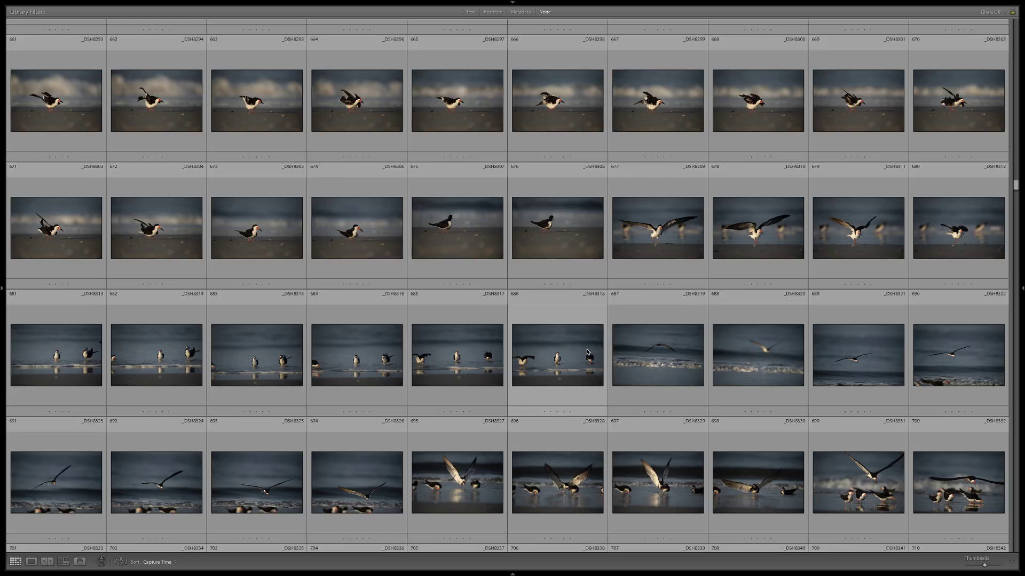
pyautogui.scroll(7, 587, 352)
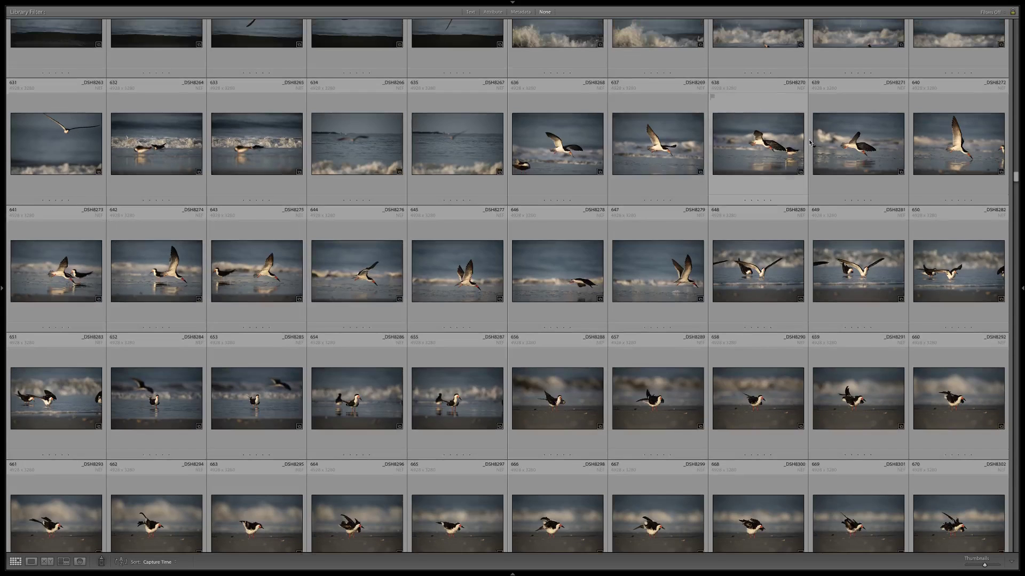
# - Examine skimming photos _DSH8271 and _DSH8272 up close, add _DSH8272 to the Quick Collection, and return to the thumbnail grid
pyautogui.doubleClick(865, 143)
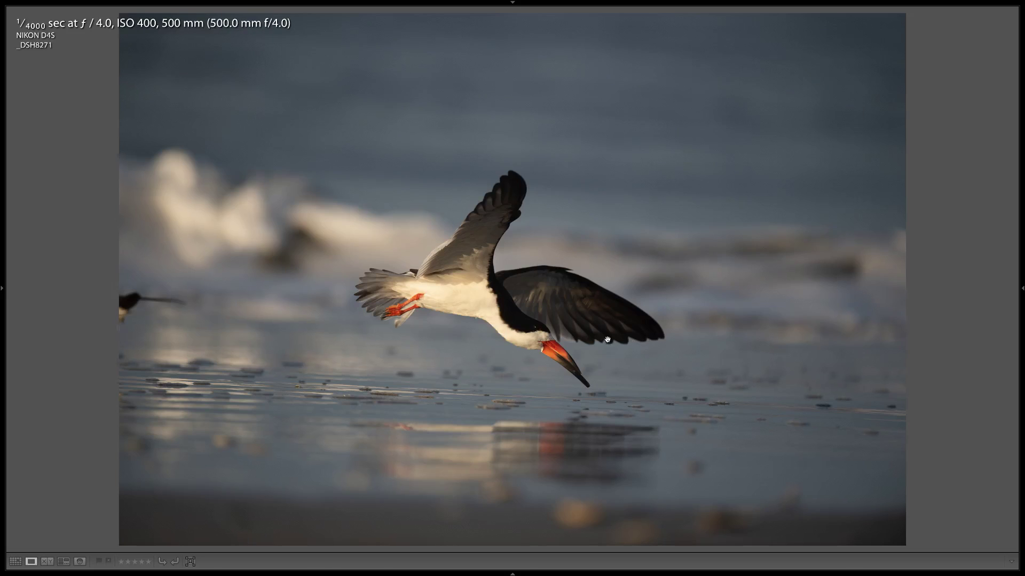
pyautogui.click(608, 340)
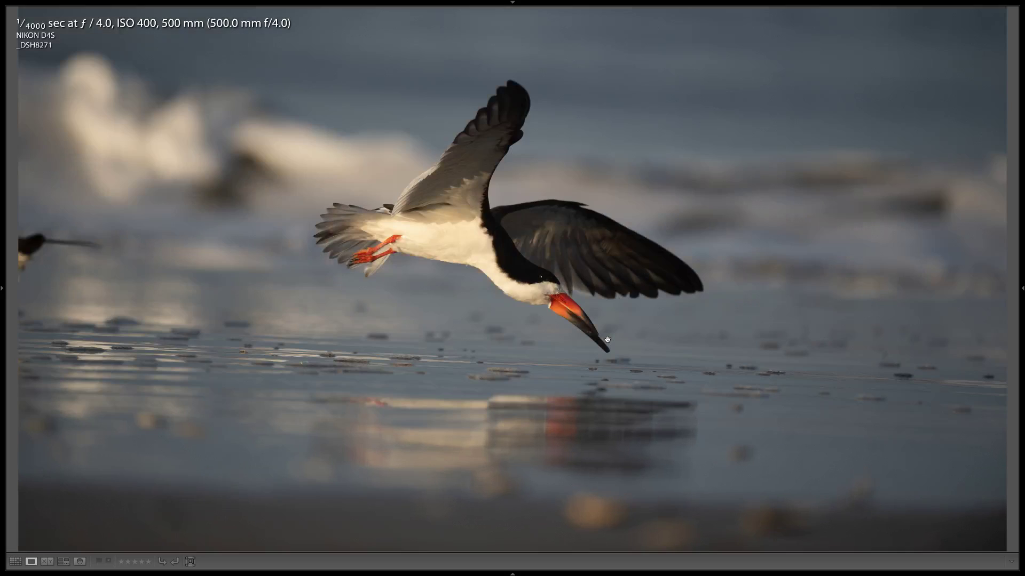
pyautogui.press('Right')
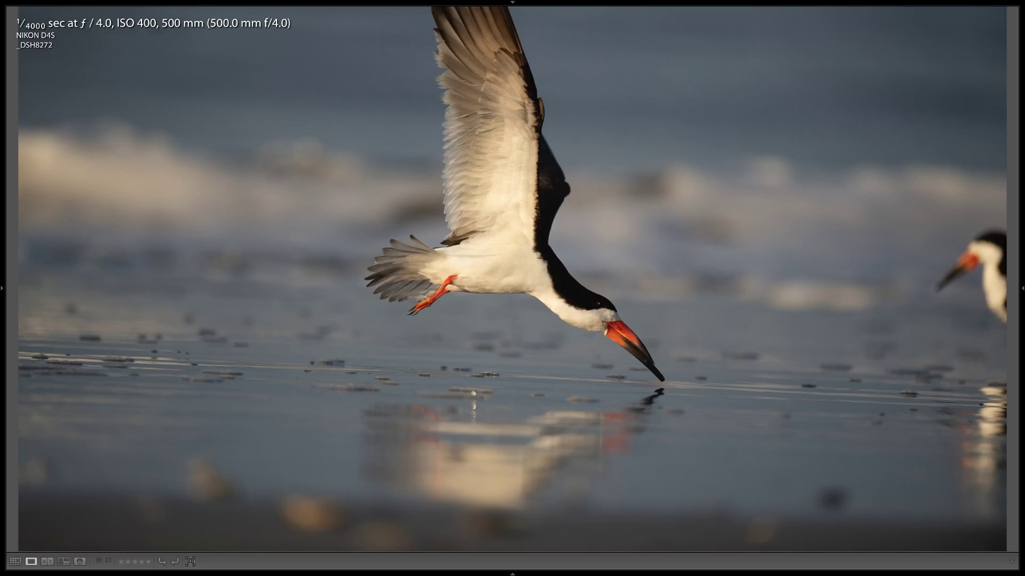
pyautogui.click(643, 323)
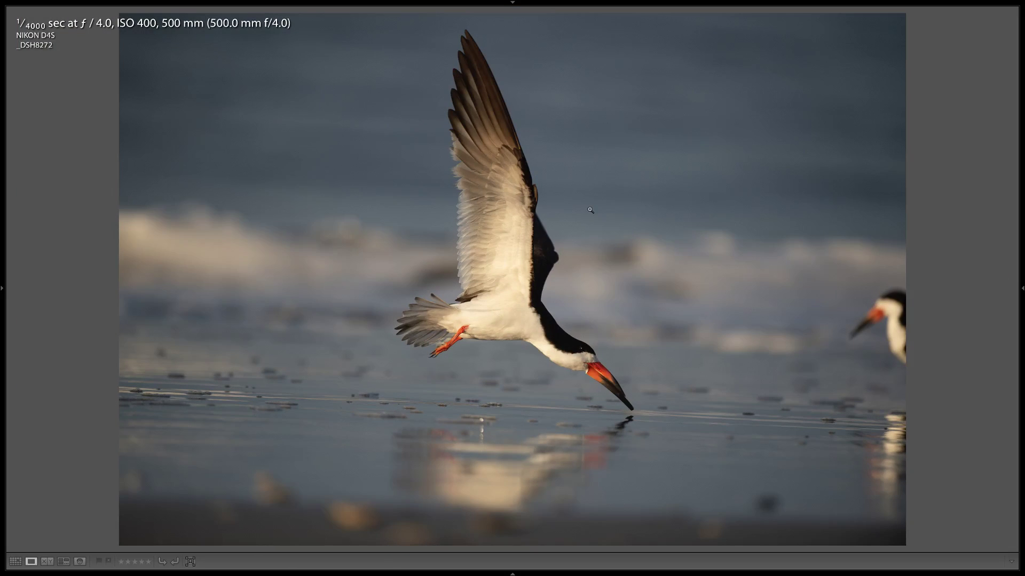
pyautogui.hotkey('shift', 'b')
pyautogui.press('g')
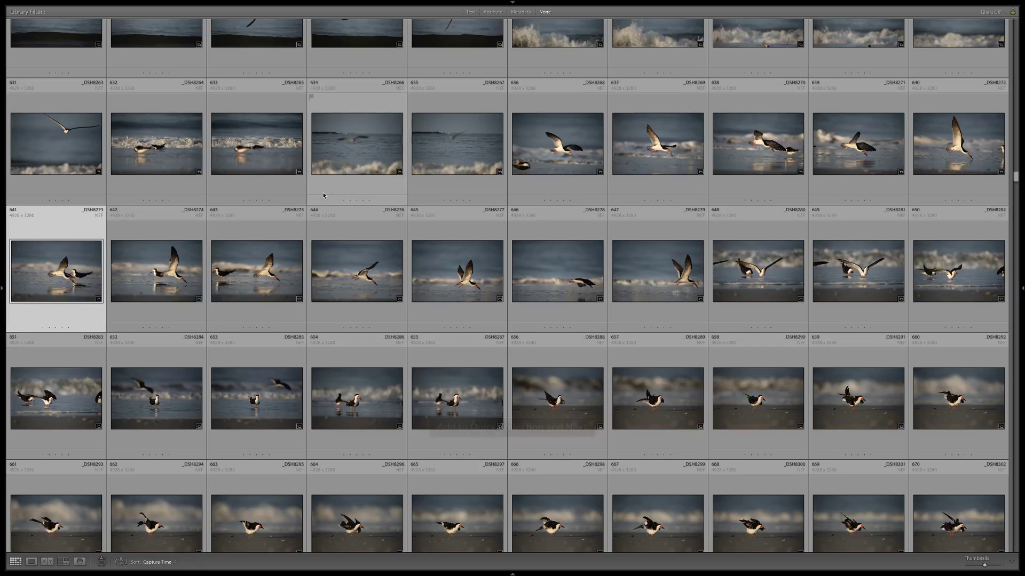
# - Show the side panels, view chick photo _DSH7639 at full size, and select the first photo, _DSH7628, in the thumbnail grid
pyautogui.press('Tab')
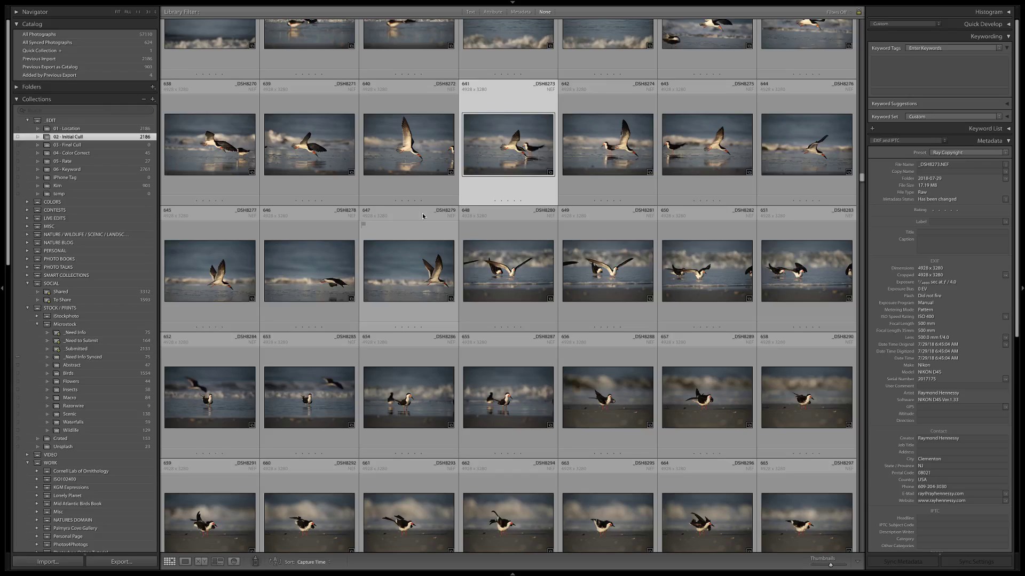
pyautogui.scroll(-10, 423, 216)
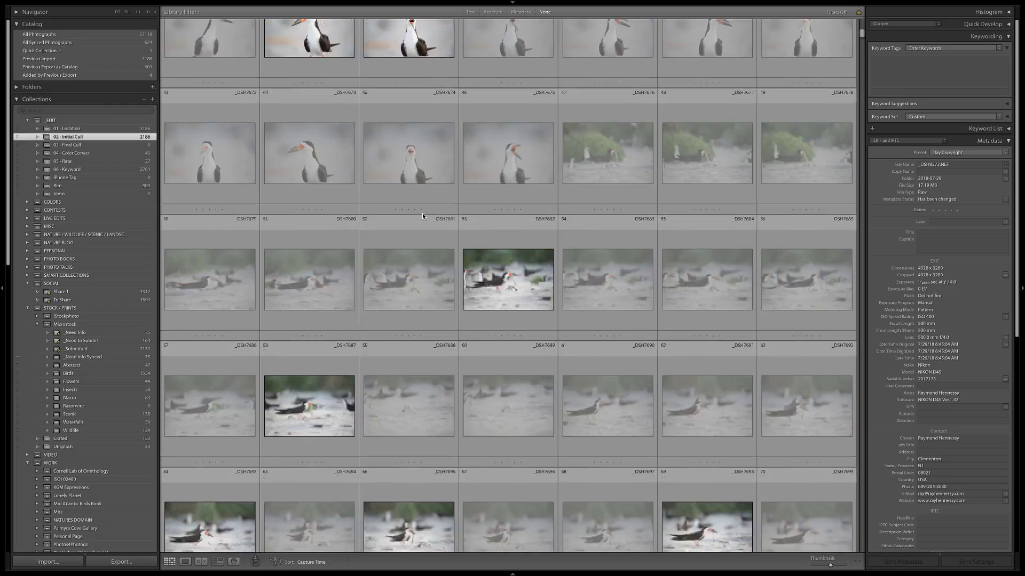
pyautogui.press('e')
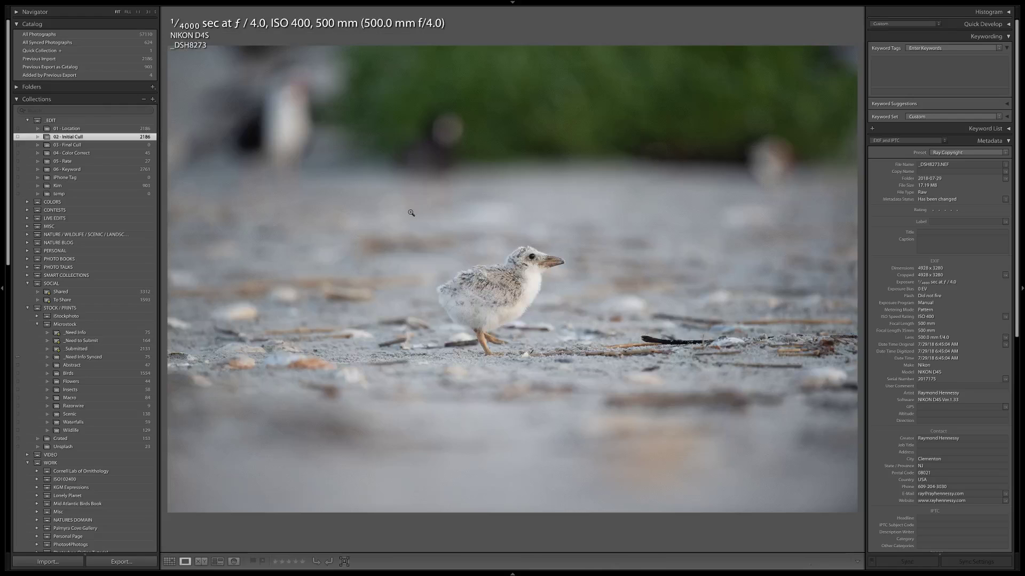
pyautogui.press('Right')
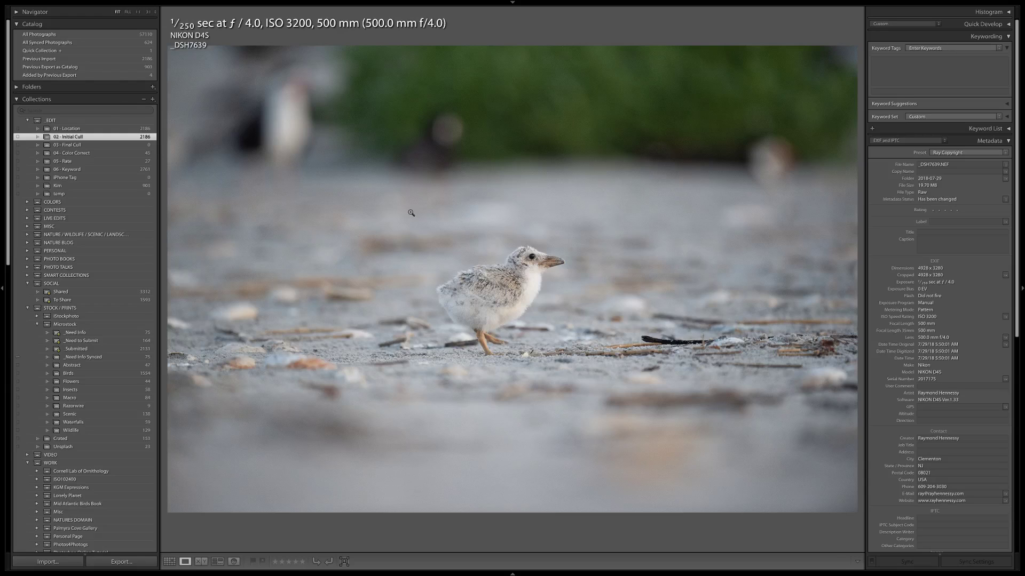
pyautogui.press('g')
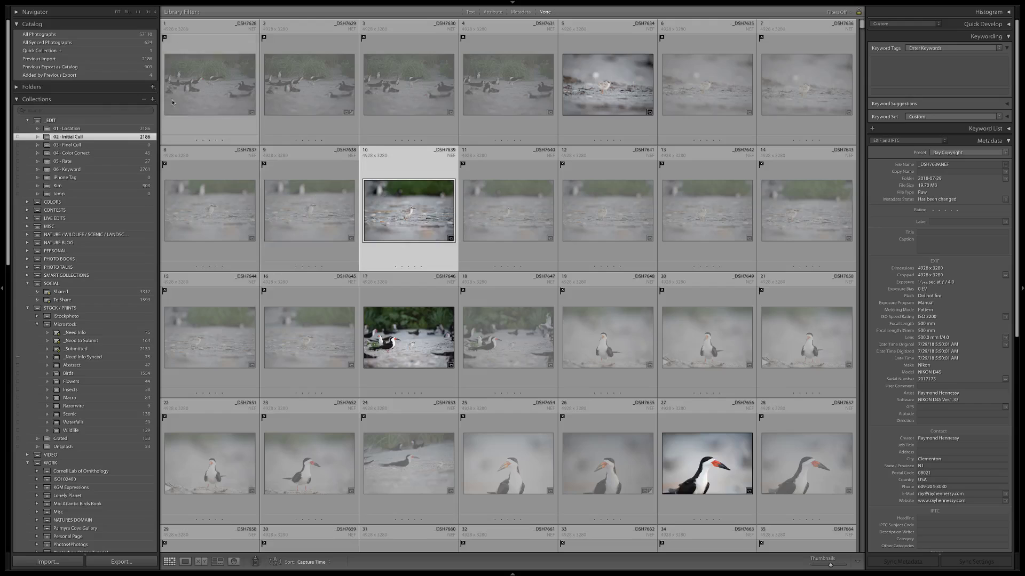
pyautogui.click(216, 61)
# - Browse the thumbnails from the start past the already rejected shots to find where the unreviewed photos begin at _DSH7858
pyautogui.scroll(-10, 597, 286)
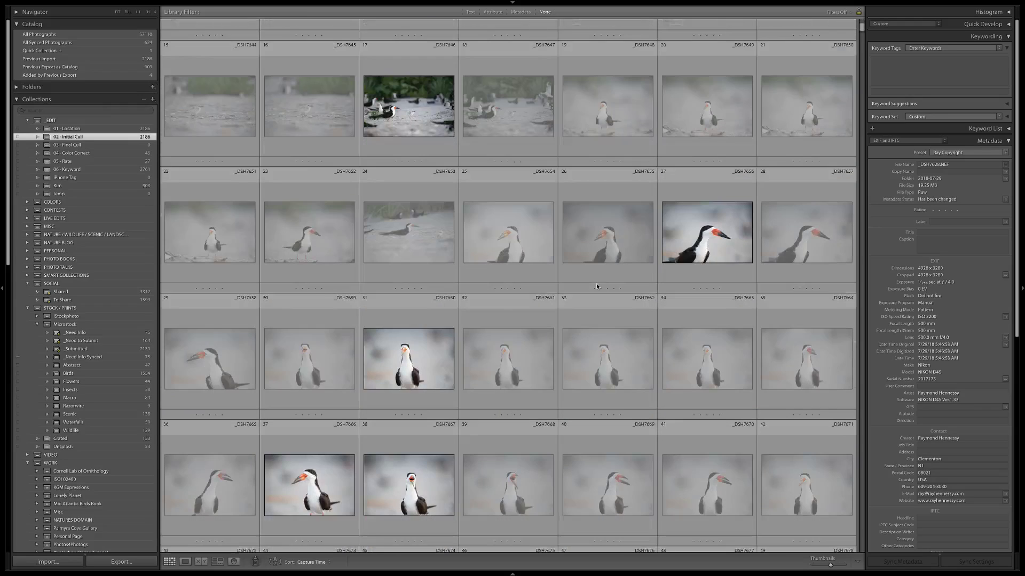
pyautogui.scroll(-20, 597, 287)
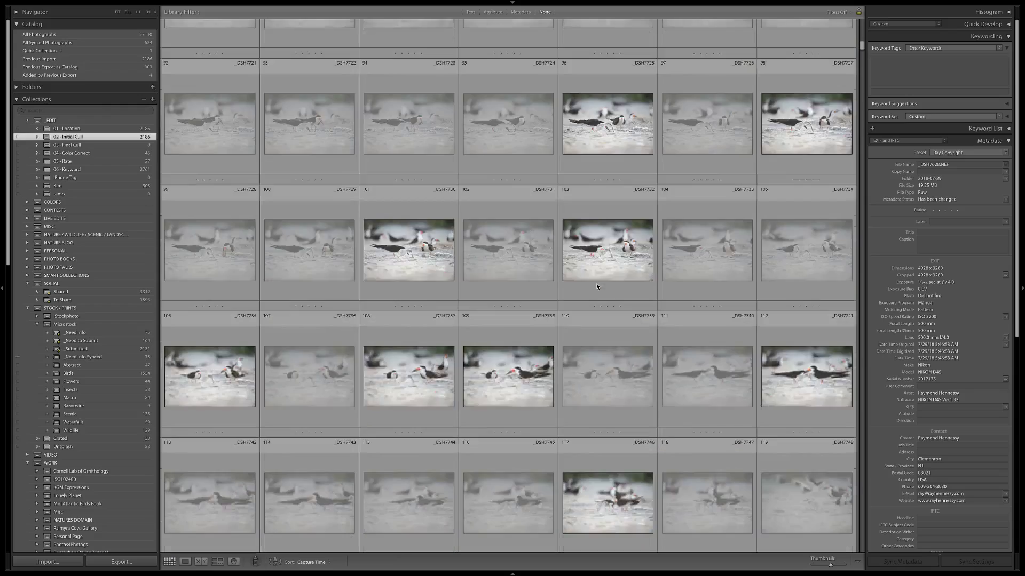
pyautogui.scroll(-15, 596, 287)
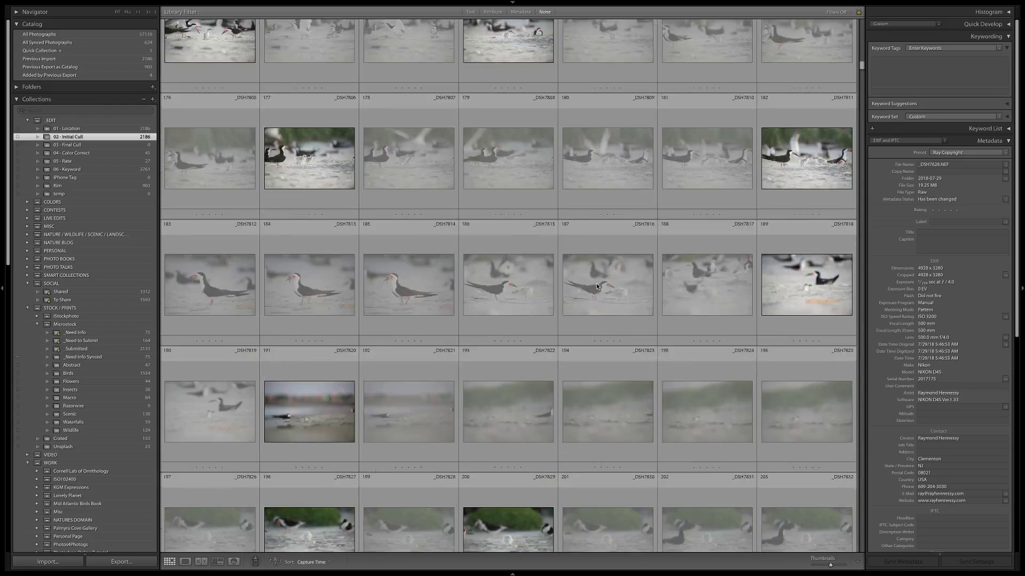
pyautogui.scroll(-12, 596, 287)
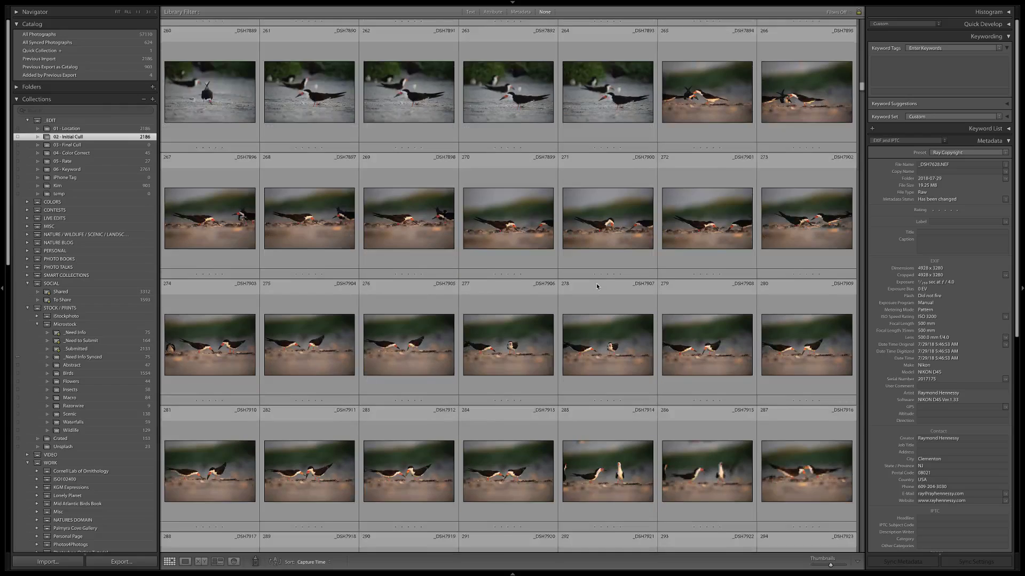
pyautogui.scroll(6, 597, 287)
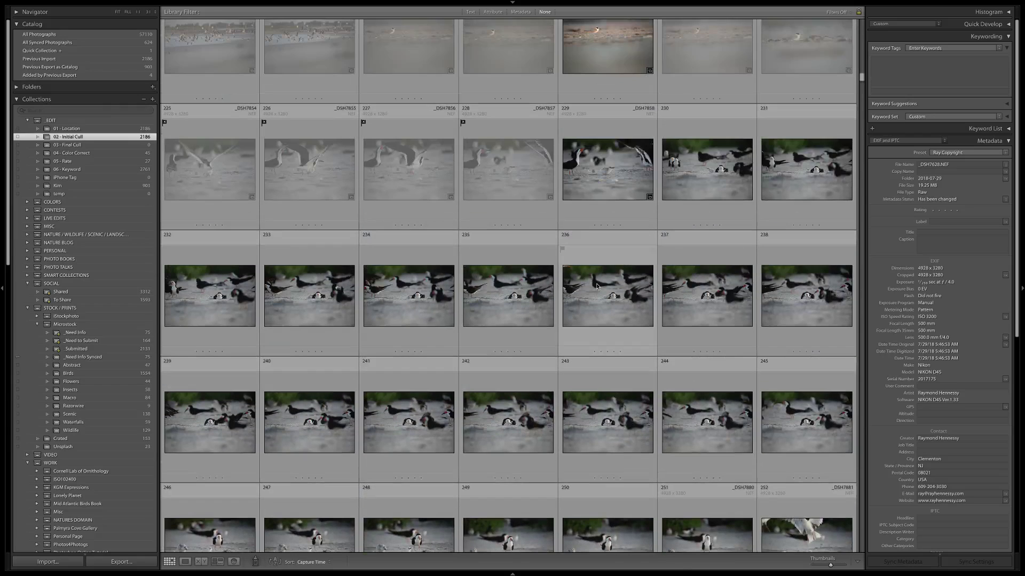
pyautogui.scroll(-3, 597, 287)
pyautogui.scroll(-2, 597, 287)
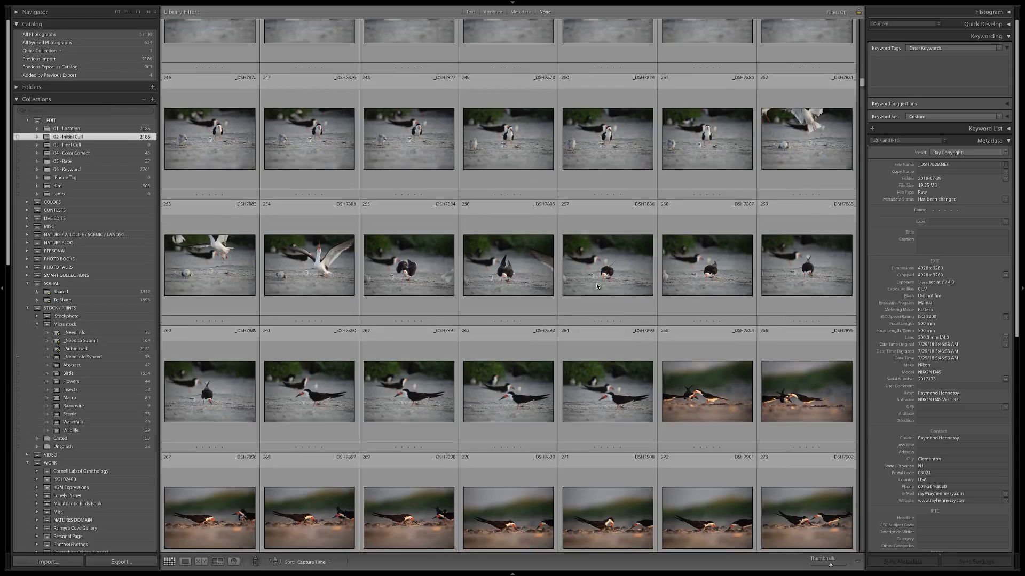
pyautogui.scroll(3, 597, 286)
pyautogui.scroll(2, 601, 225)
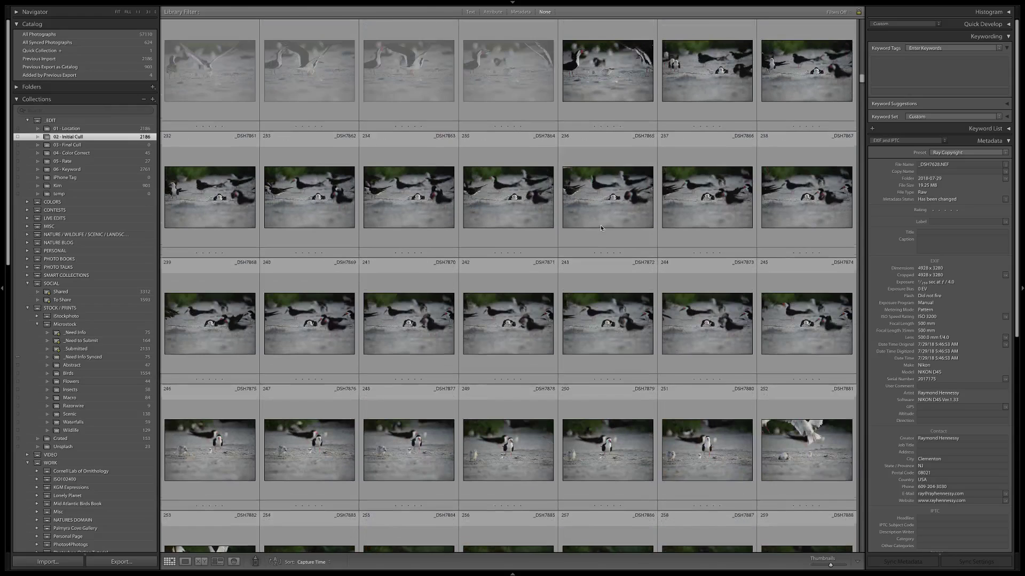
# - Open chick photo _DSH7858 at full size with the side panels hidden and reject photos _DSH7858 through _DSH7861
pyautogui.doubleClick(594, 120)
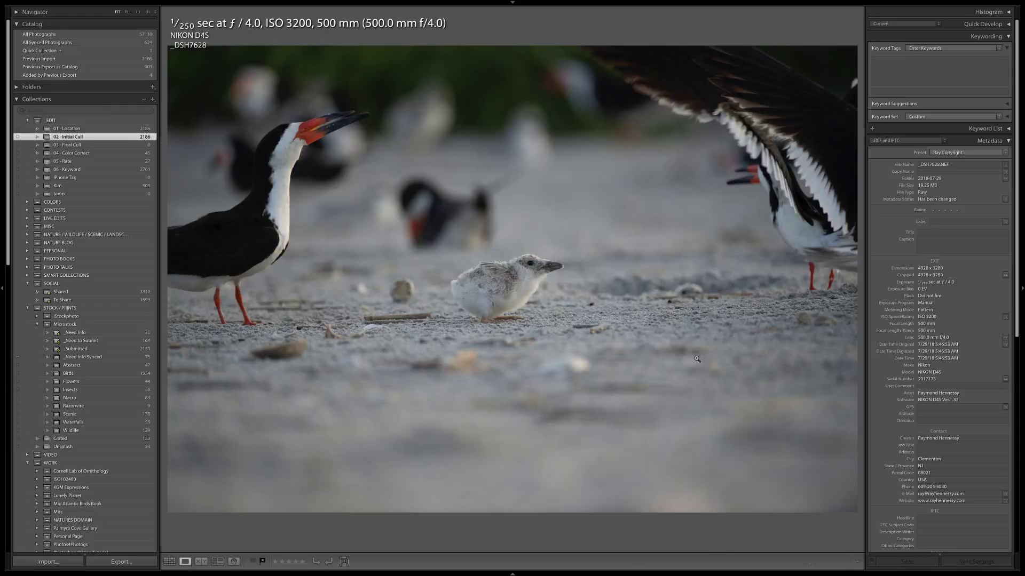
pyautogui.press('Tab')
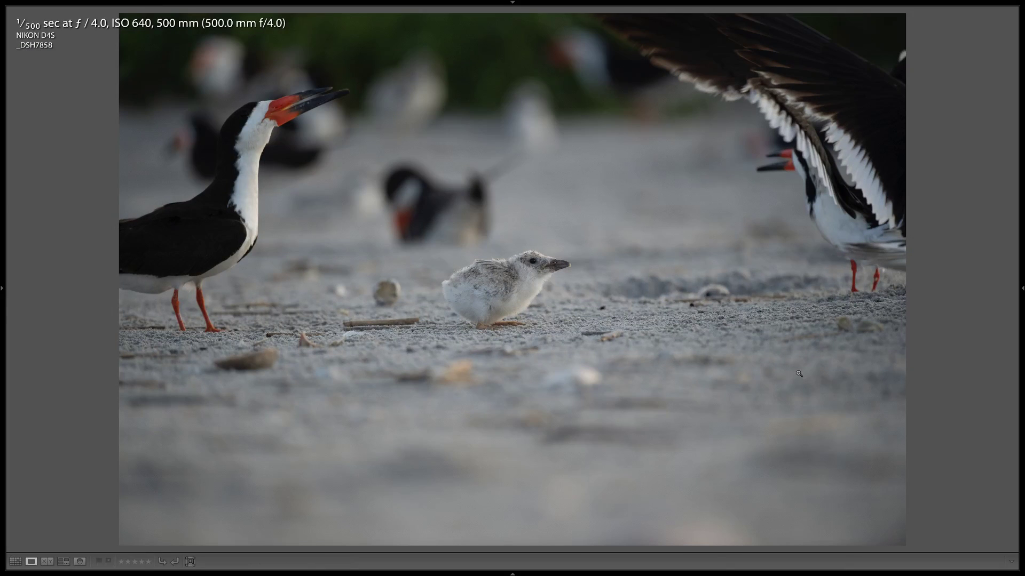
pyautogui.press('x')
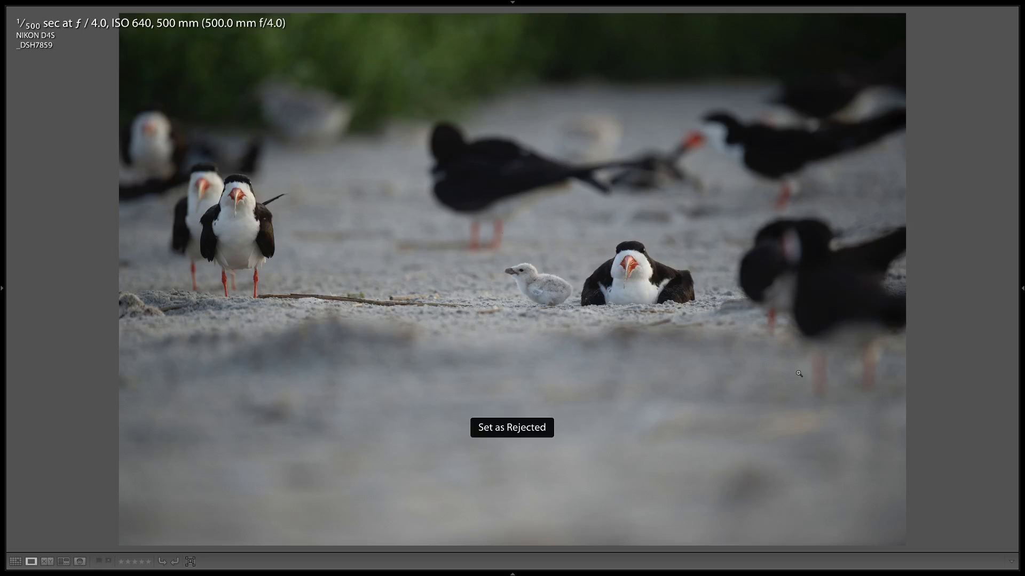
pyautogui.press('x')
pyautogui.press('x')
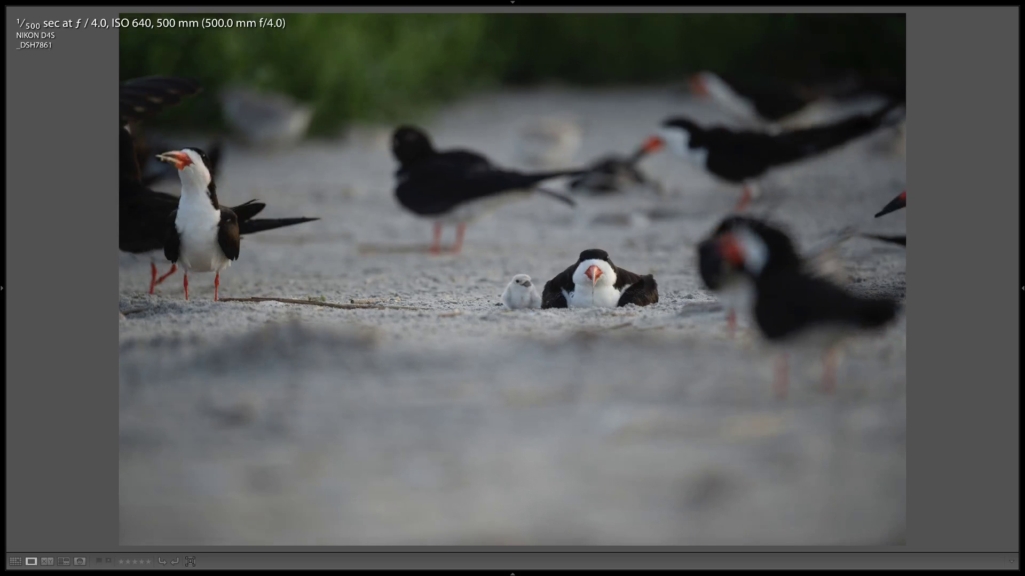
pyautogui.press('x')
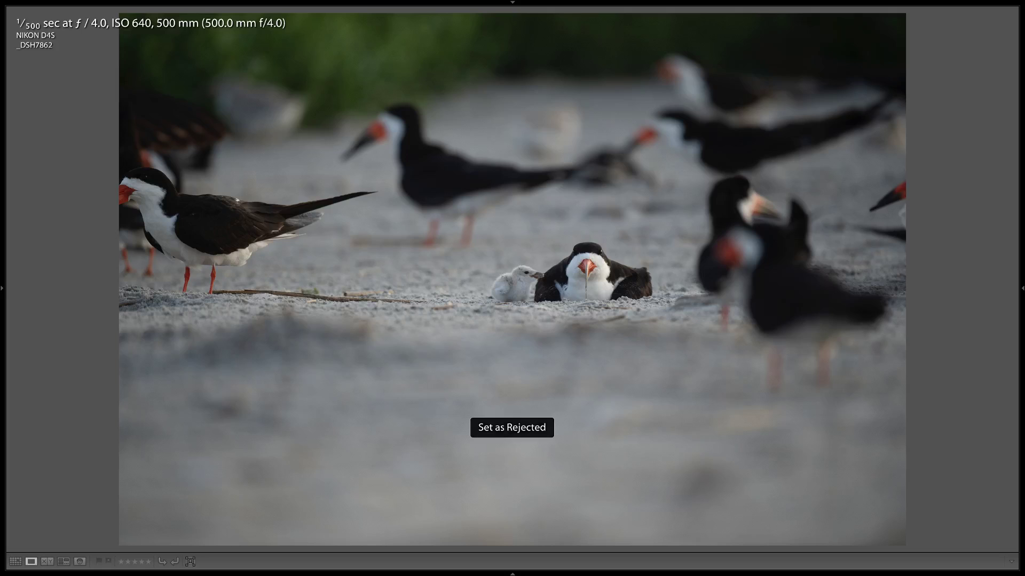
# - Compare _DSH7862 with _DSH7863, then reject _DSH7862 and _DSH7864 while leaving _DSH7863 unflagged
pyautogui.press('Right')
pyautogui.press('Left')
pyautogui.press('x')
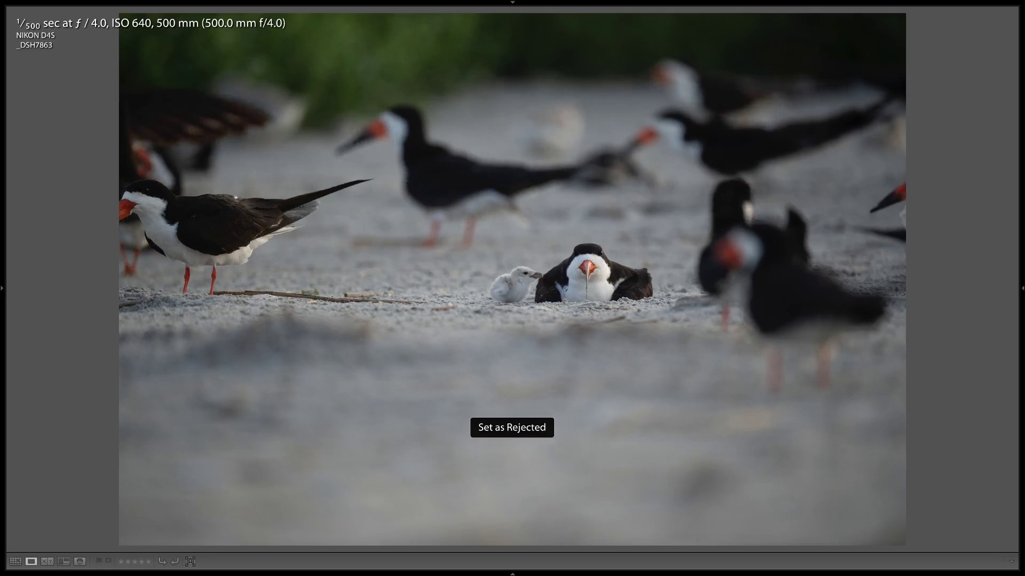
pyautogui.press('Right')
pyautogui.press('x')
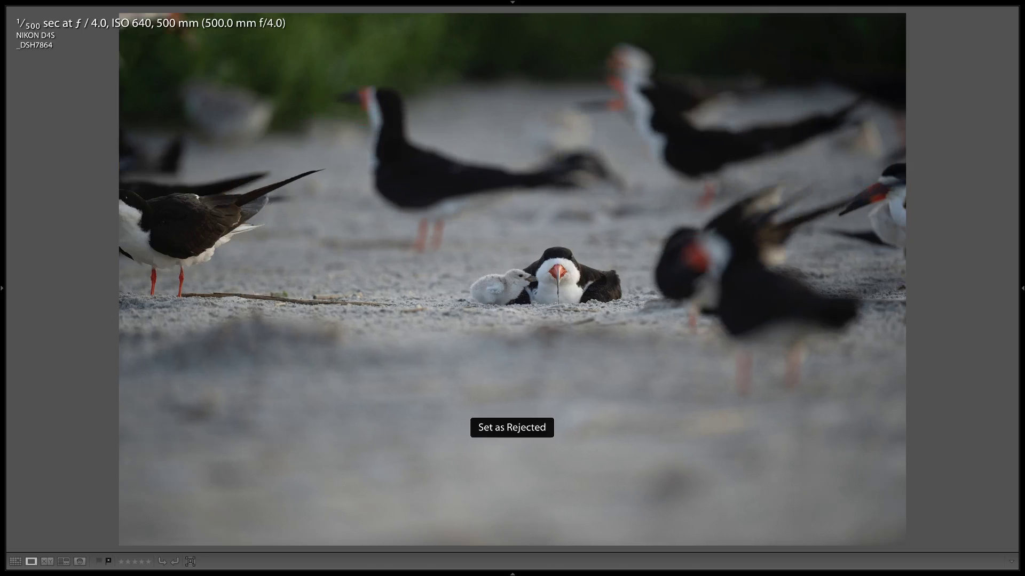
# - Reject the similar frames of the skimmer brooding its chick, _DSH7865 through _DSH7869
pyautogui.press('Right')
pyautogui.press('Right')
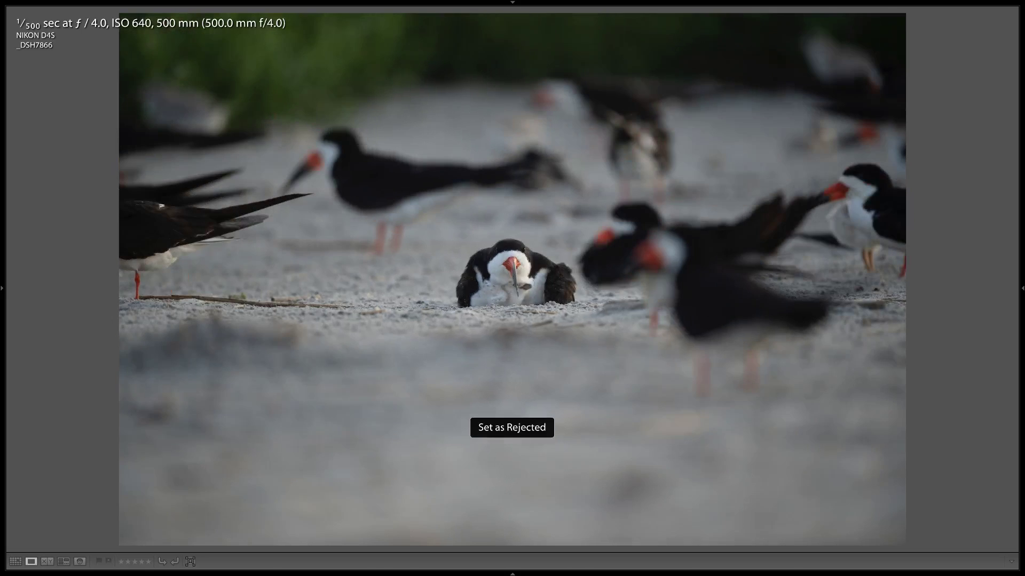
pyautogui.press('x')
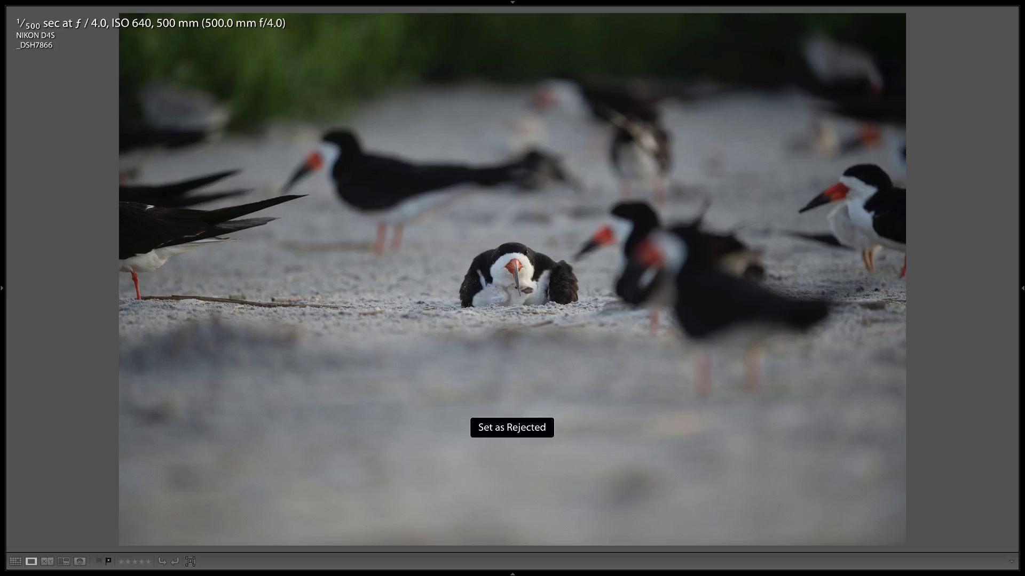
pyautogui.press('Right')
pyautogui.press('x')
pyautogui.press('Right')
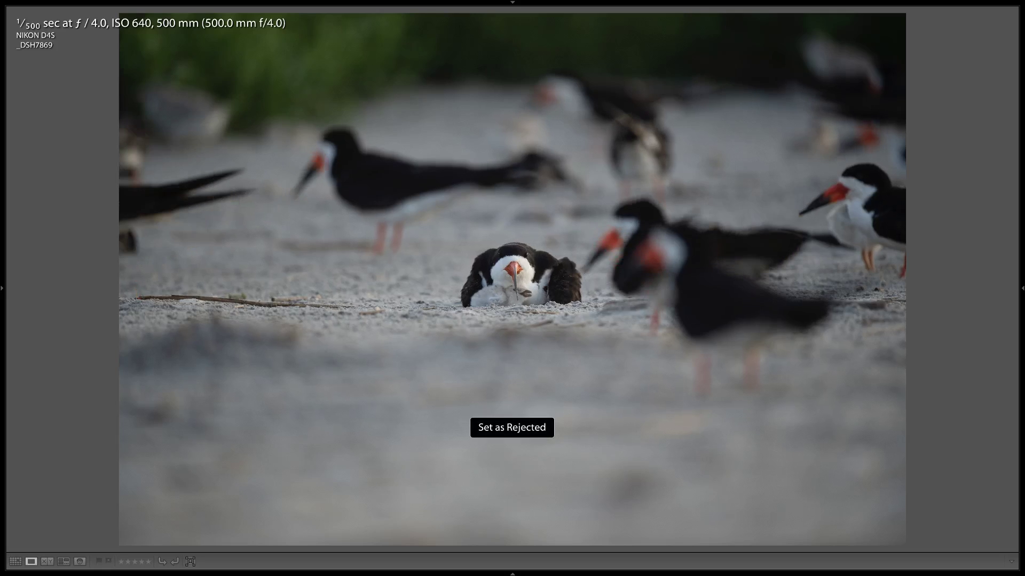
pyautogui.press('x')
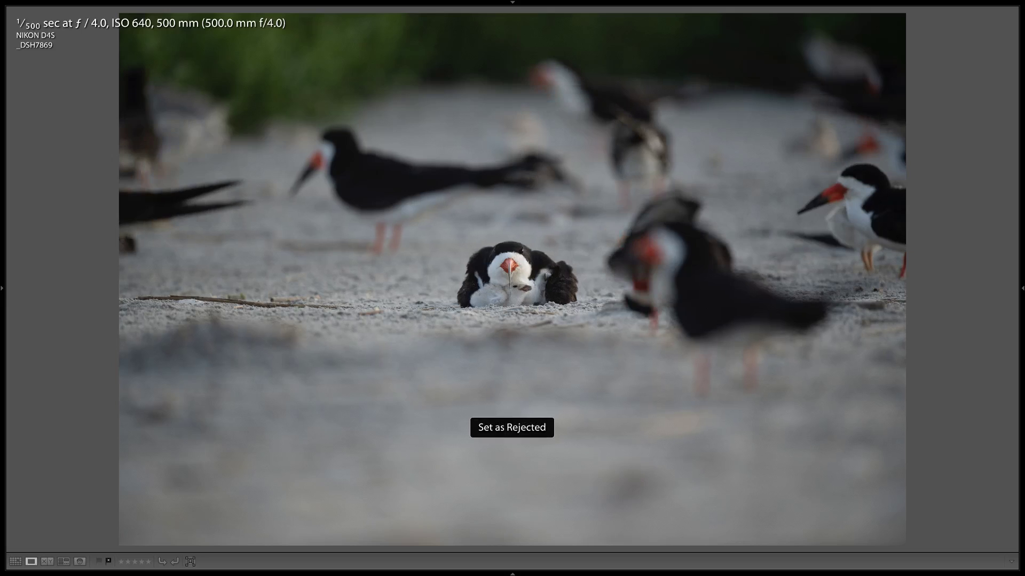
# - Reject _DSH7870 and compare it with _DSH7871, checking the adult and chick close up
pyautogui.press('Right')
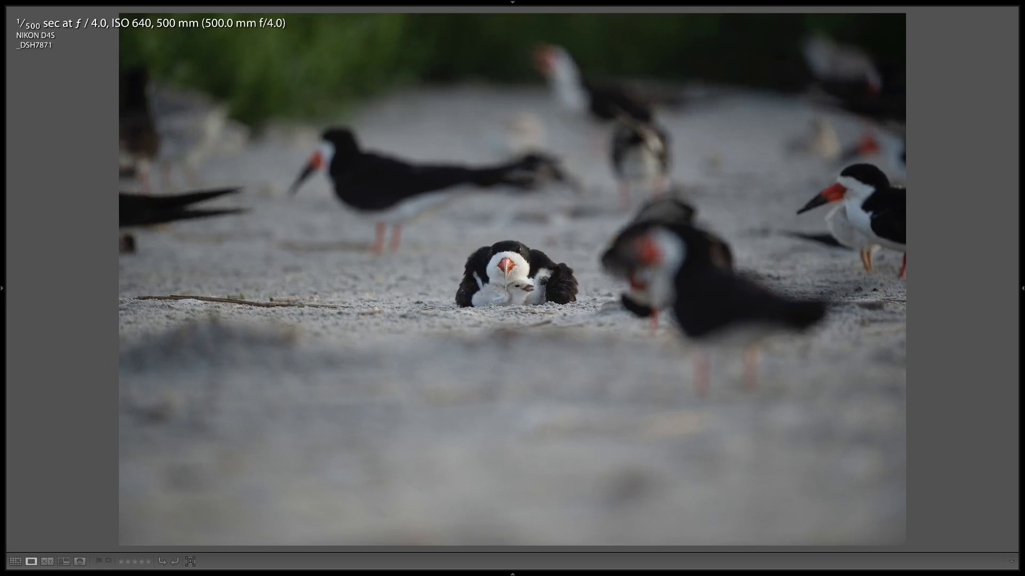
pyautogui.press('x')
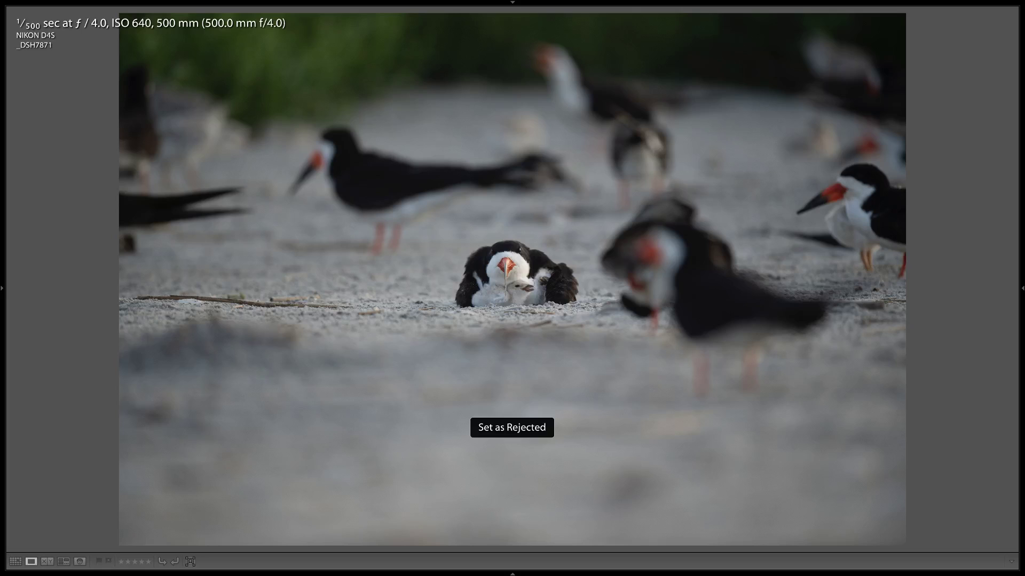
pyautogui.press('Right')
pyautogui.press('Left')
pyautogui.press('Left')
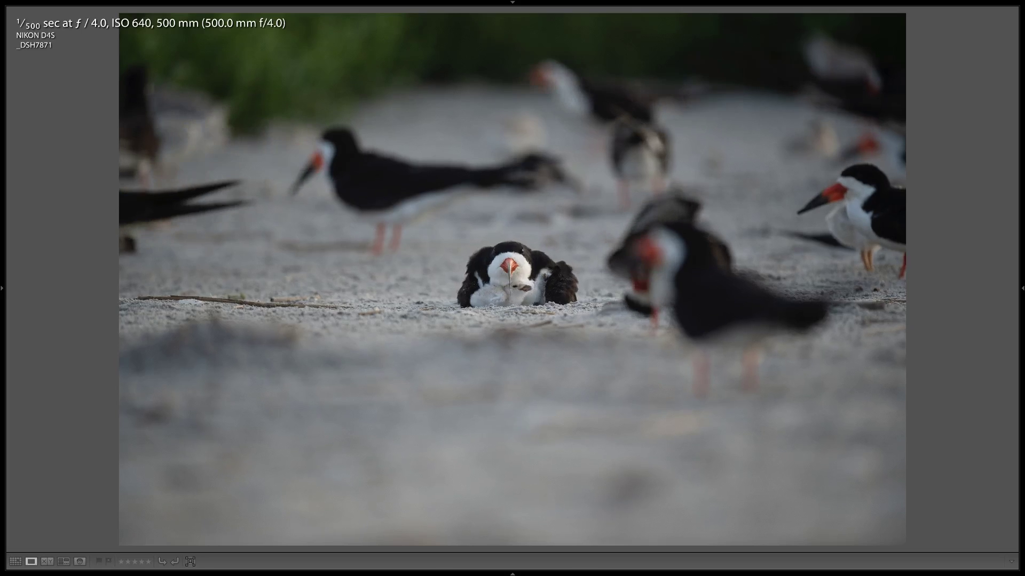
pyautogui.press('Right')
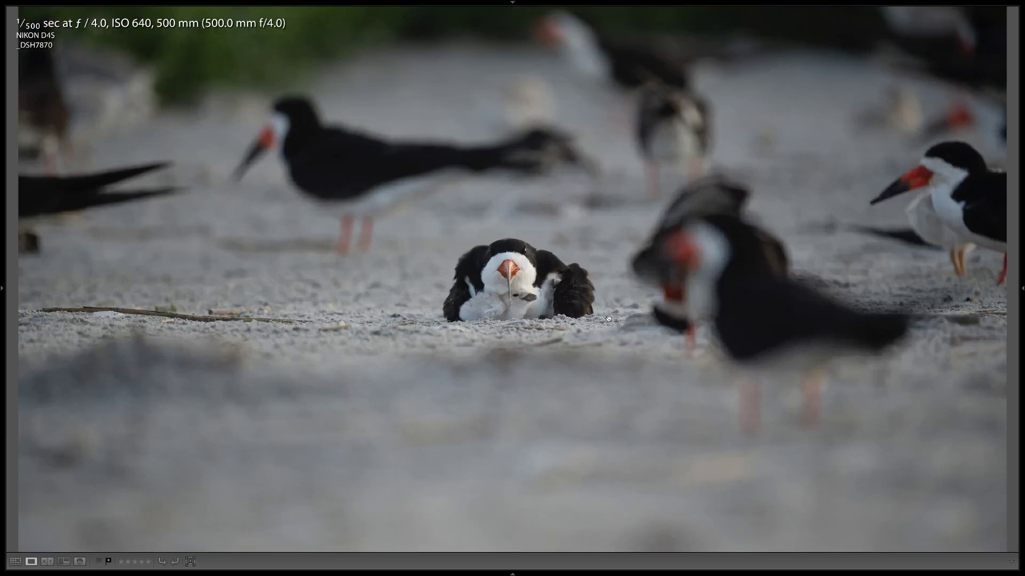
pyautogui.click(551, 294)
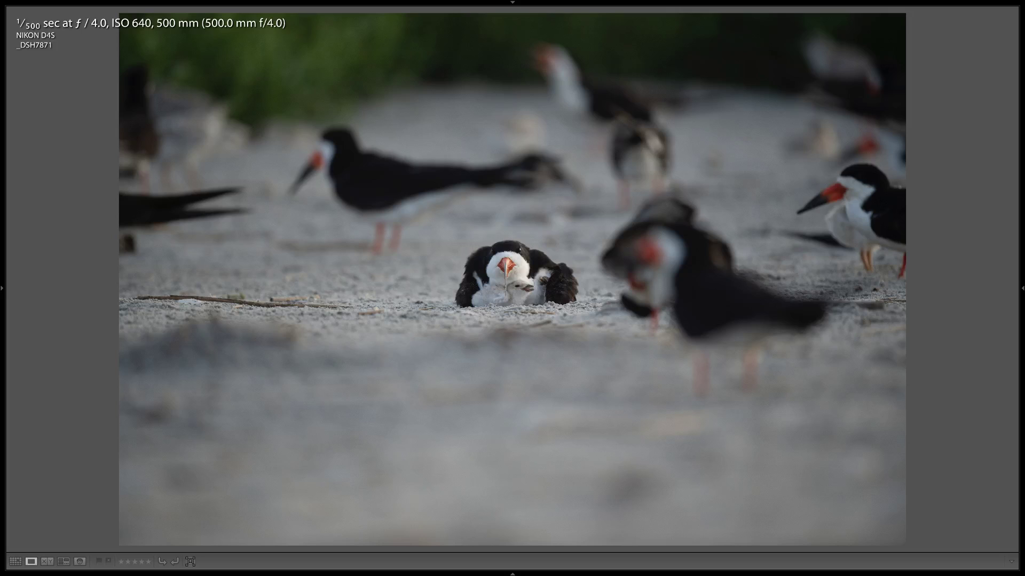
# - Leave _DSH7871 unflagged and reject the remaining brooding frames, _DSH7872 through _DSH7874
pyautogui.press('Right')
pyautogui.press('x')
pyautogui.press('Right')
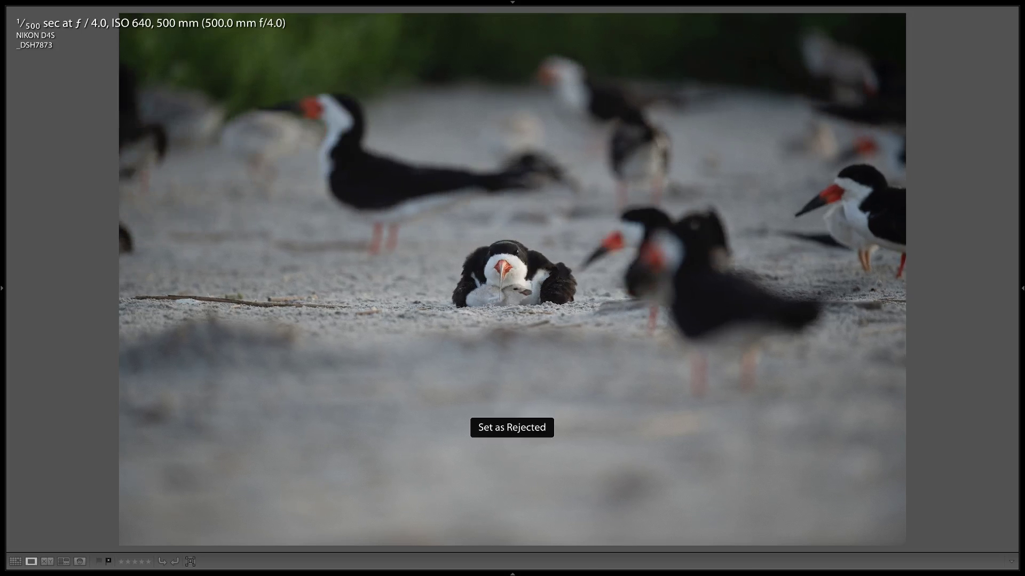
pyautogui.press('x')
pyautogui.press('Right')
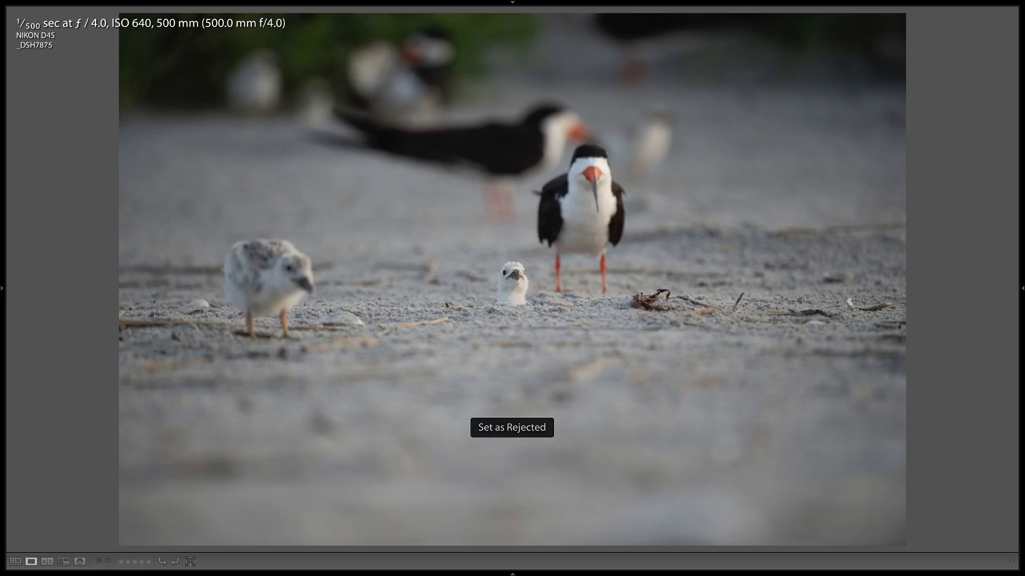
# - Review the chick-in-the-sand frames from _DSH7875 up to _DSH7879, rejecting _DSH7876 and _DSH7877
pyautogui.press('Right')
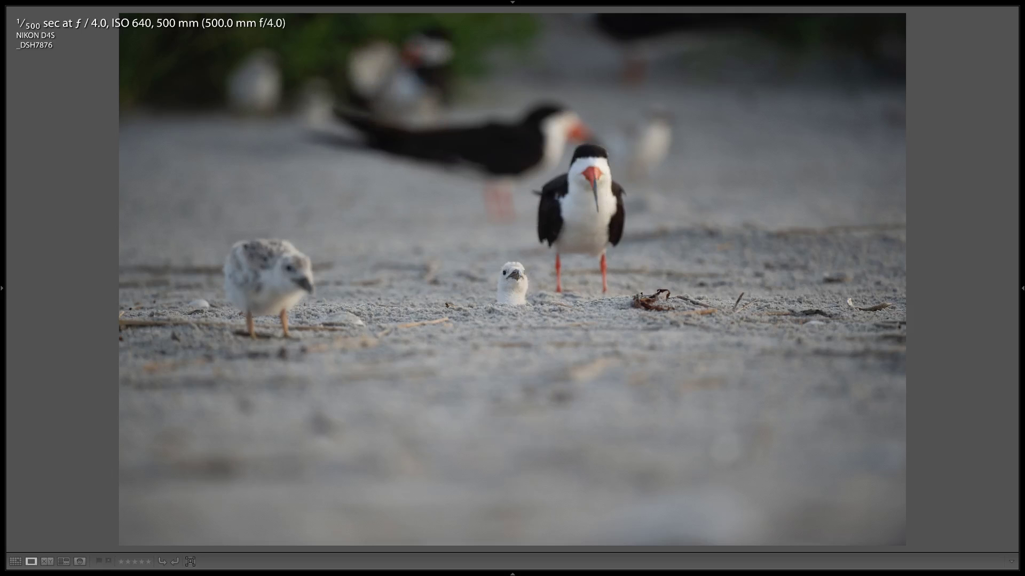
pyautogui.press('x')
pyautogui.press('Right')
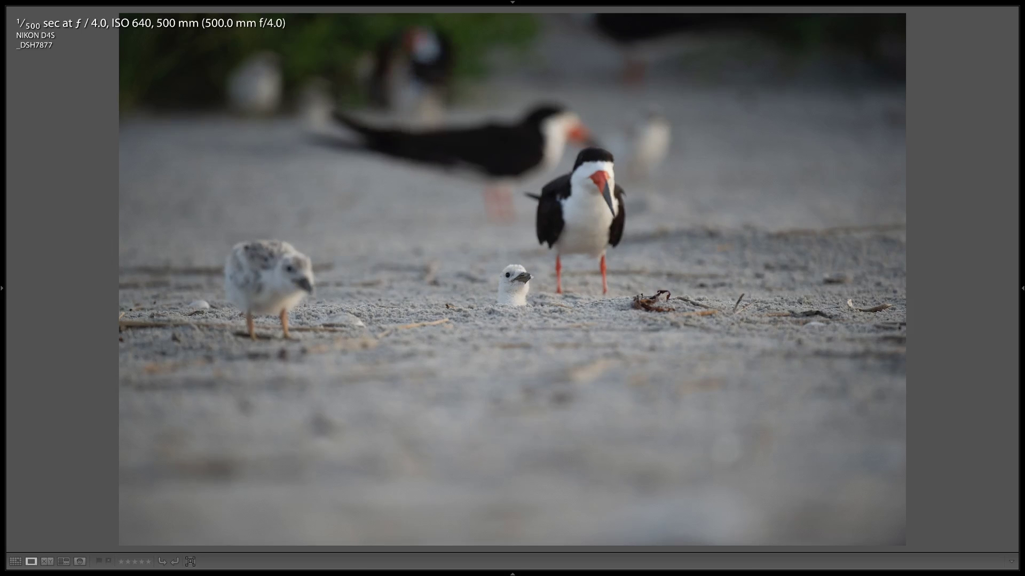
pyautogui.press('x')
pyautogui.press('Right')
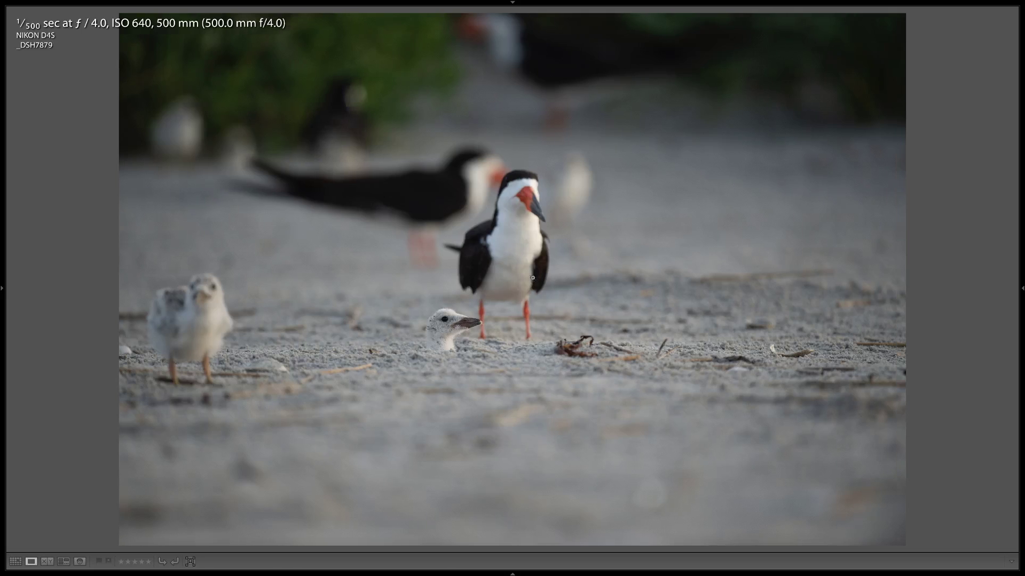
# - Compare the spread-wing frames _DSH7882 and _DSH7883, and reject _DSH7881, _DSH7883 and _DSH7884
pyautogui.press('Right')
pyautogui.press('Right')
pyautogui.press('x')
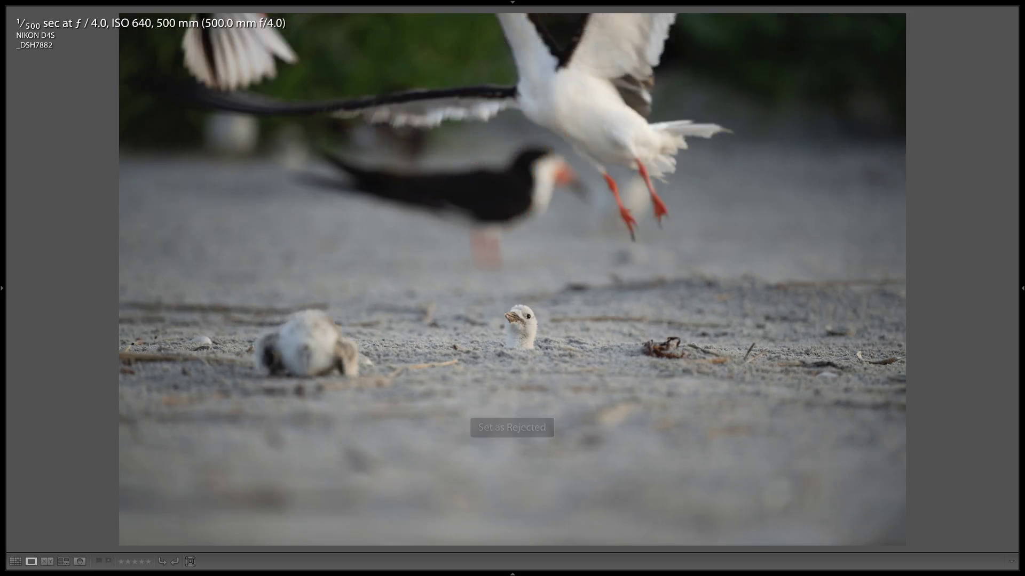
pyautogui.press('Right')
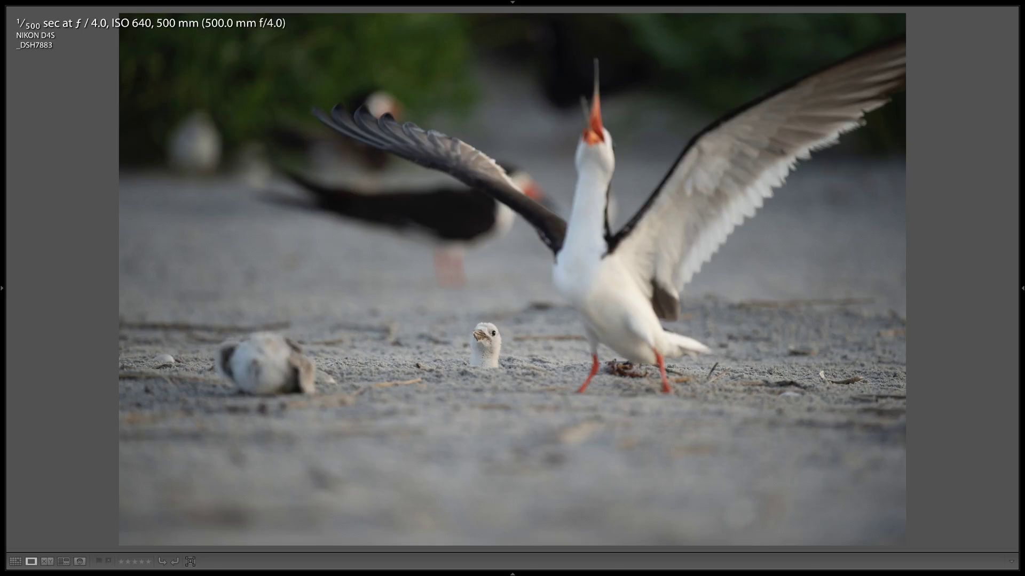
pyautogui.press('Left')
pyautogui.press('Right')
pyautogui.press('x')
pyautogui.press('Right')
pyautogui.press('x')
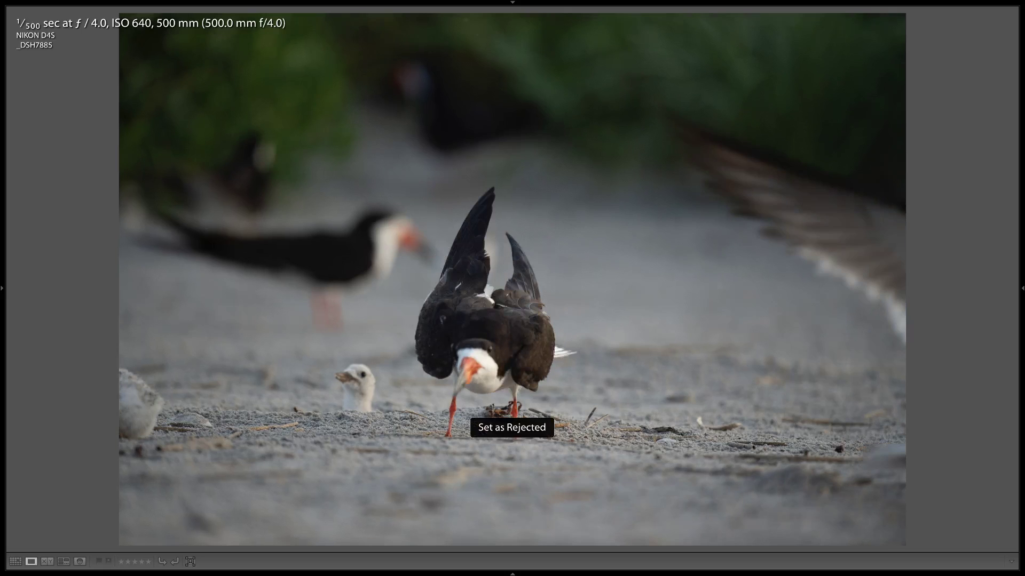
# - Reject the run of skimmer frames from _DSH7885 through _DSH7895, including the beak-fighting shot
pyautogui.press('x')
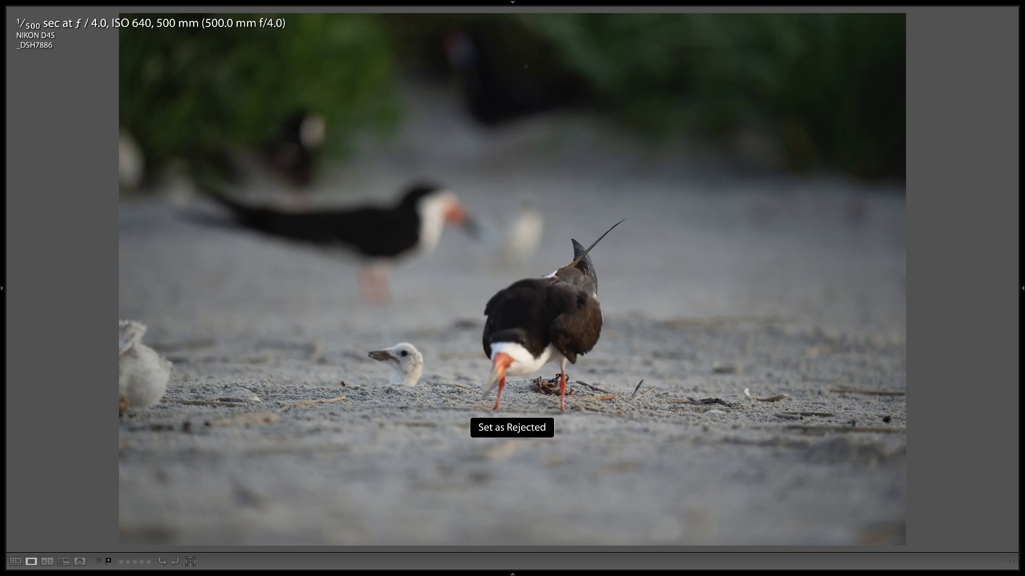
pyautogui.press('x')
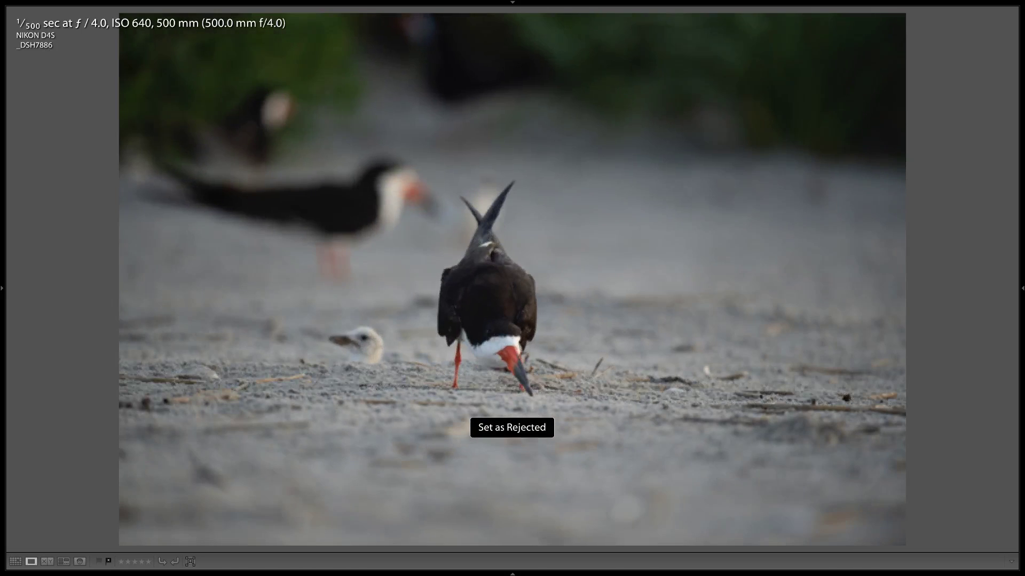
pyautogui.press('x')
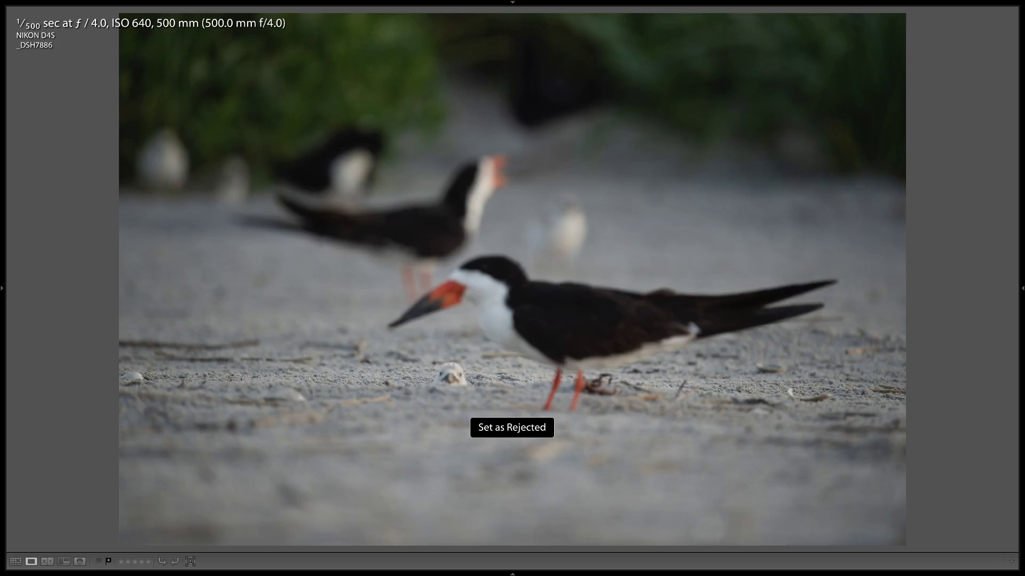
pyautogui.press('x')
pyautogui.press('x')
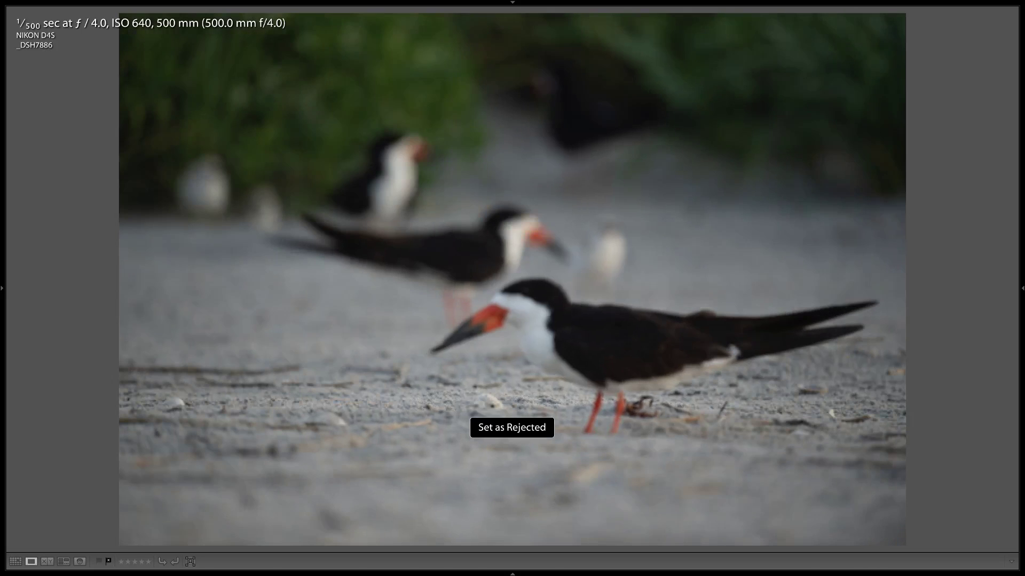
pyautogui.press('x')
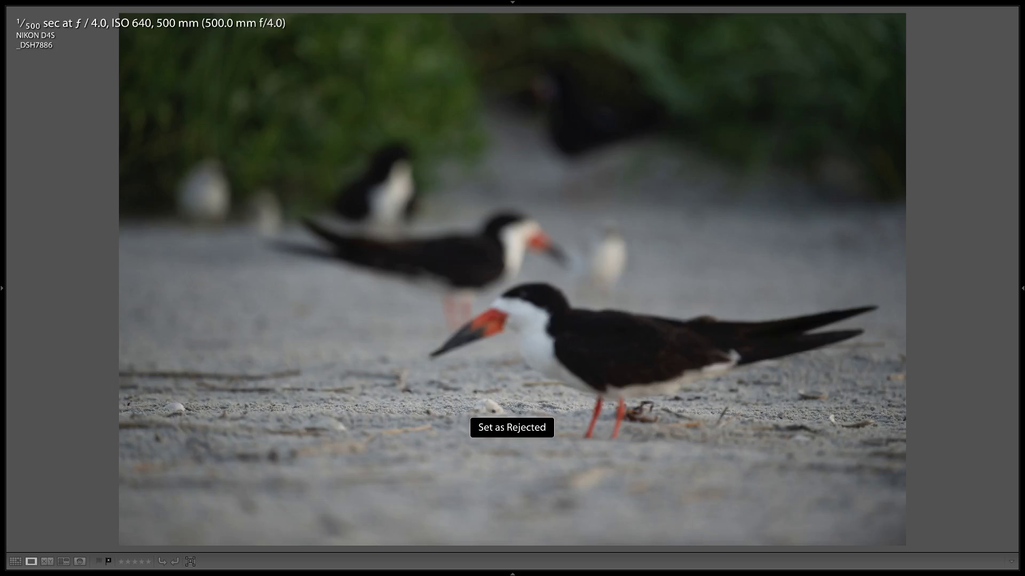
pyautogui.press('x')
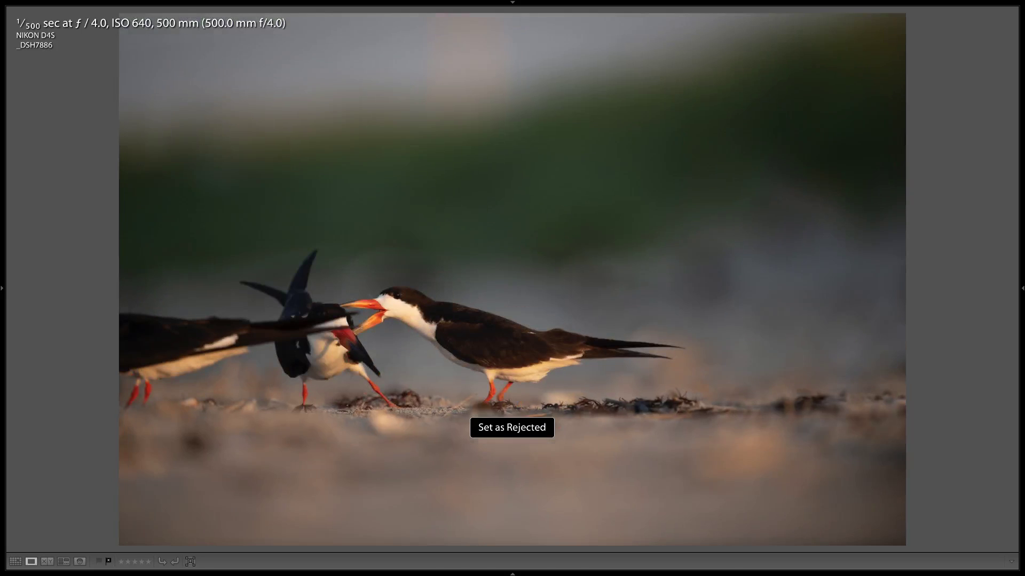
pyautogui.press('x')
pyautogui.press('x')
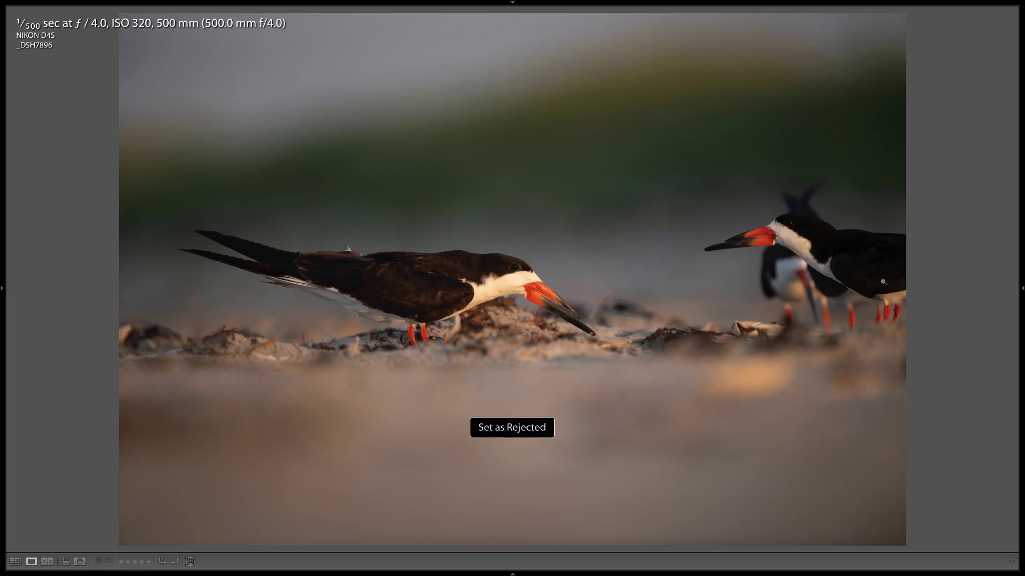
# - Reject the frames of the crouching skimmer with a second bird cut off at the edge, _DSH7896 through _DSH7902
pyautogui.press('x')
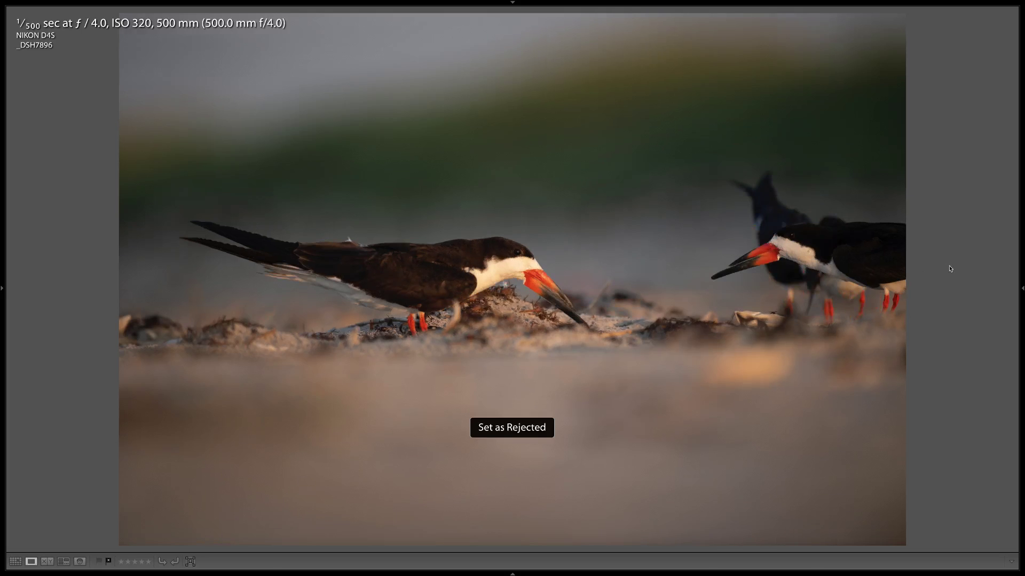
pyautogui.press('x')
pyautogui.press('x')
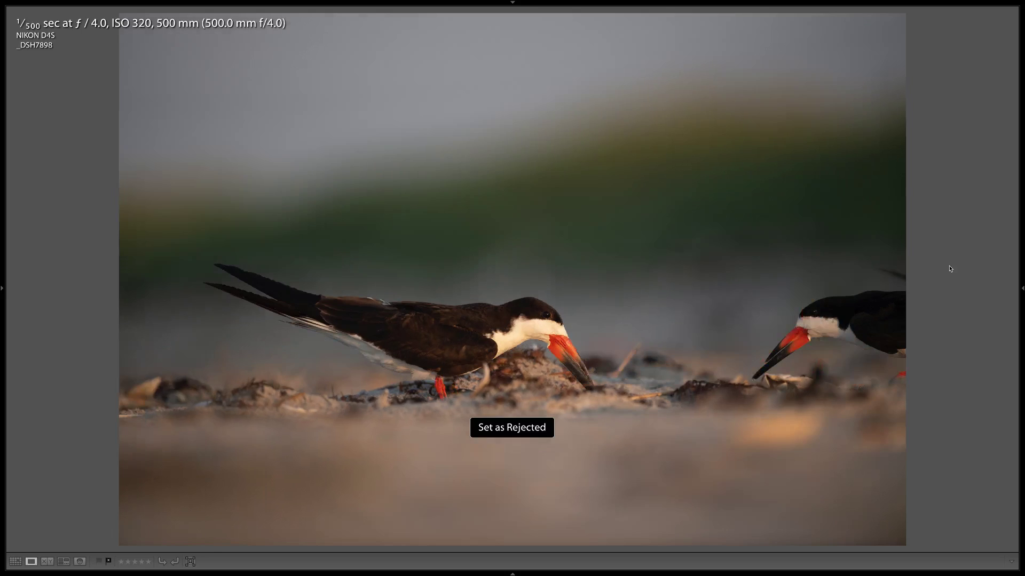
pyautogui.press('x')
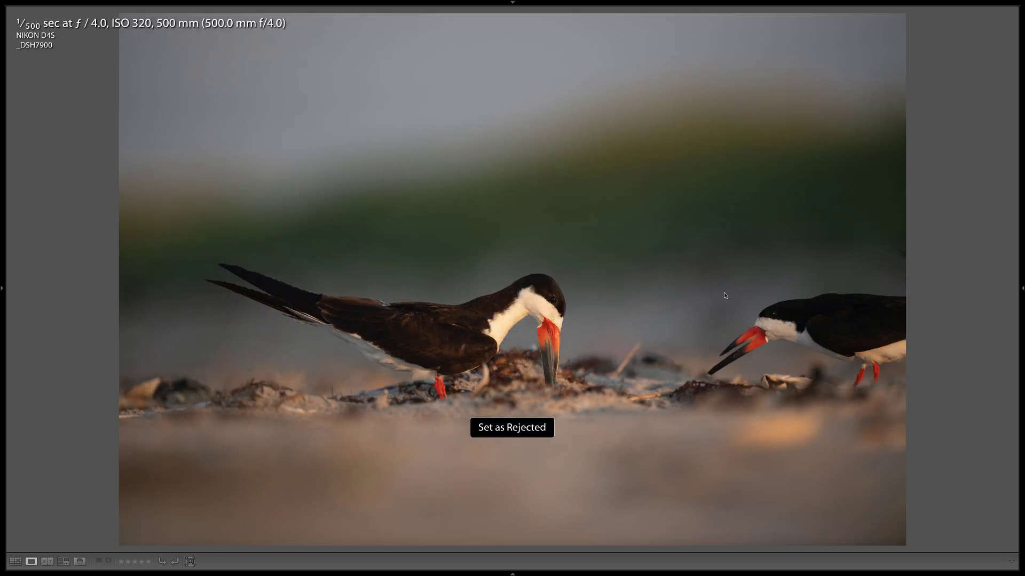
pyautogui.press('x')
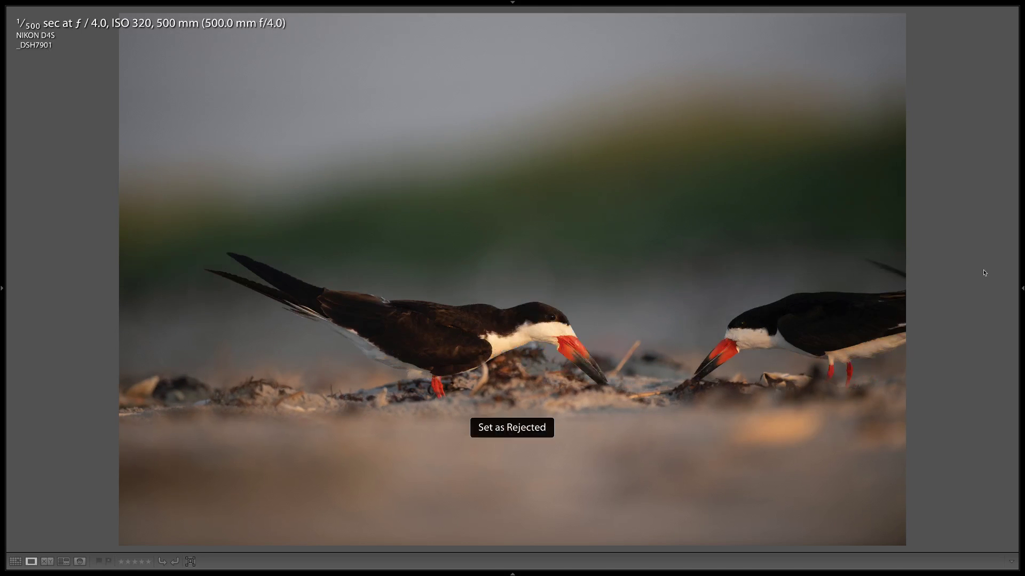
pyautogui.press('x')
pyautogui.press('x')
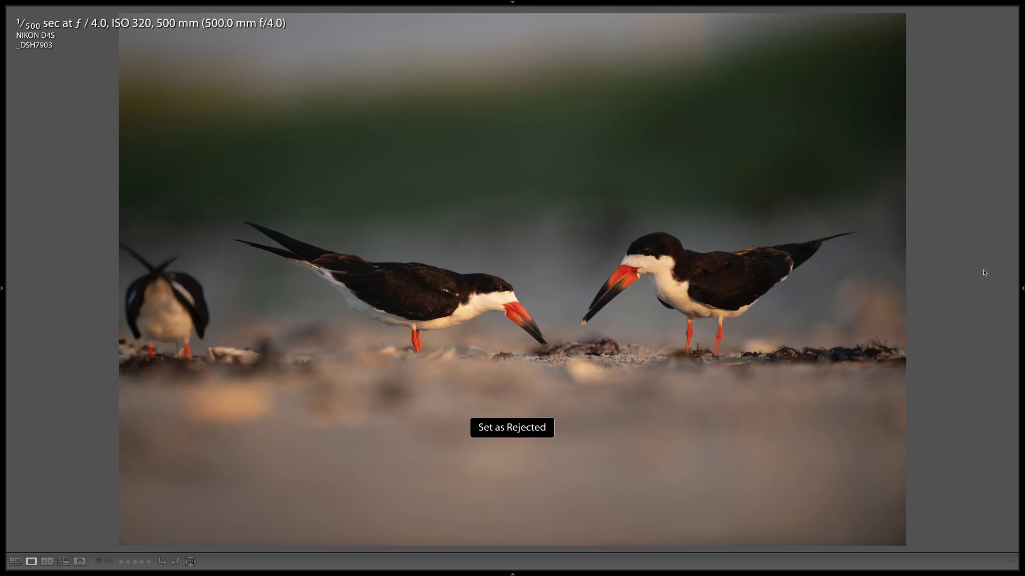
# - Review the warm-light frames of two facing skimmers from _DSH7903 through _DSH7911, rejecting the weaker ones
pyautogui.press('x')
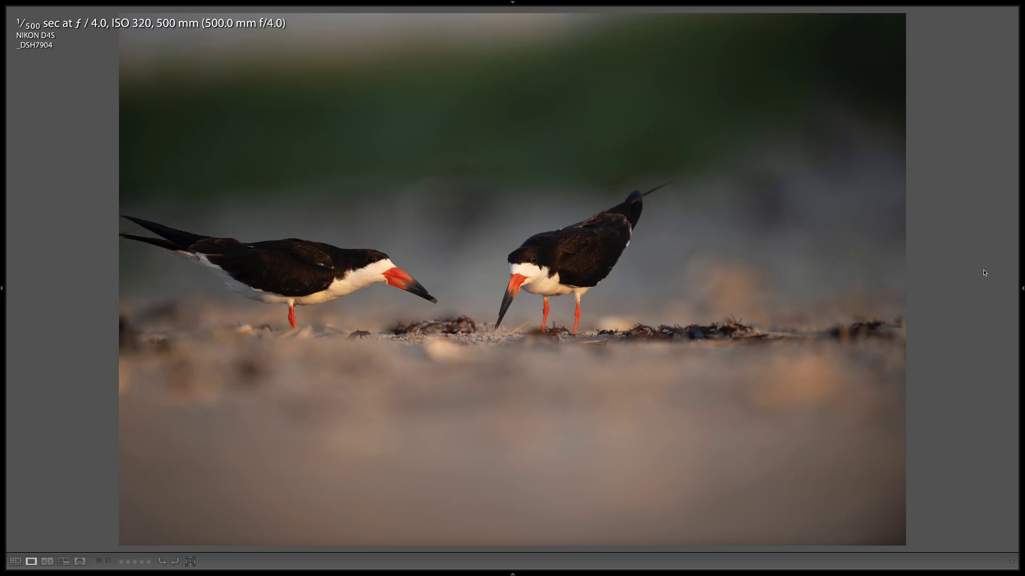
pyautogui.press('x')
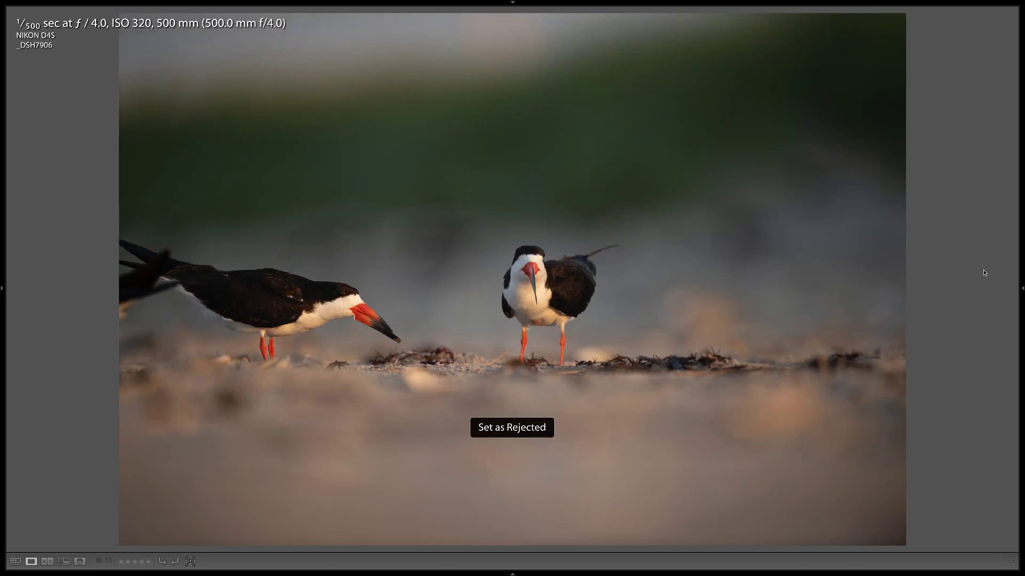
pyautogui.press('x')
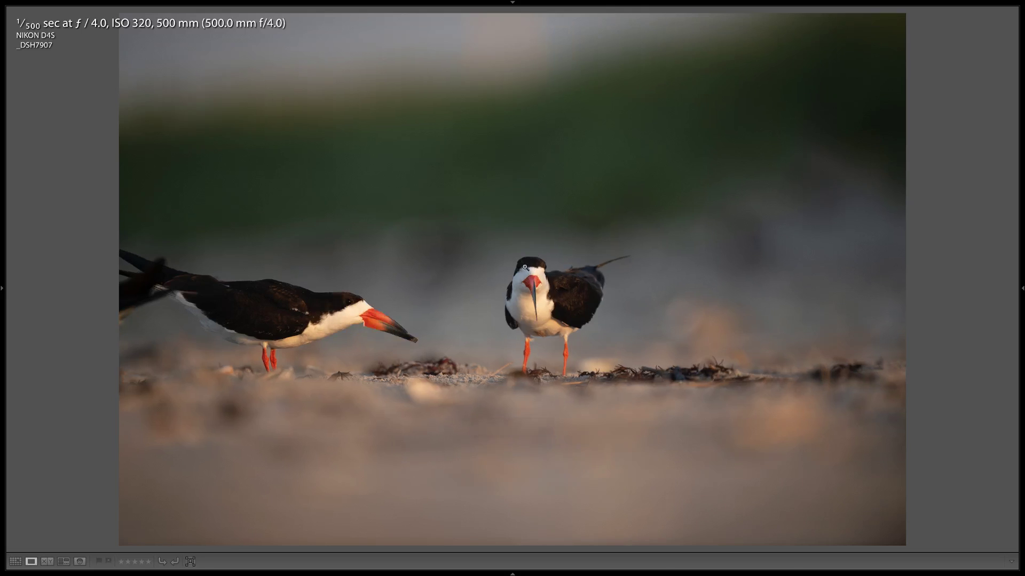
pyautogui.press('x')
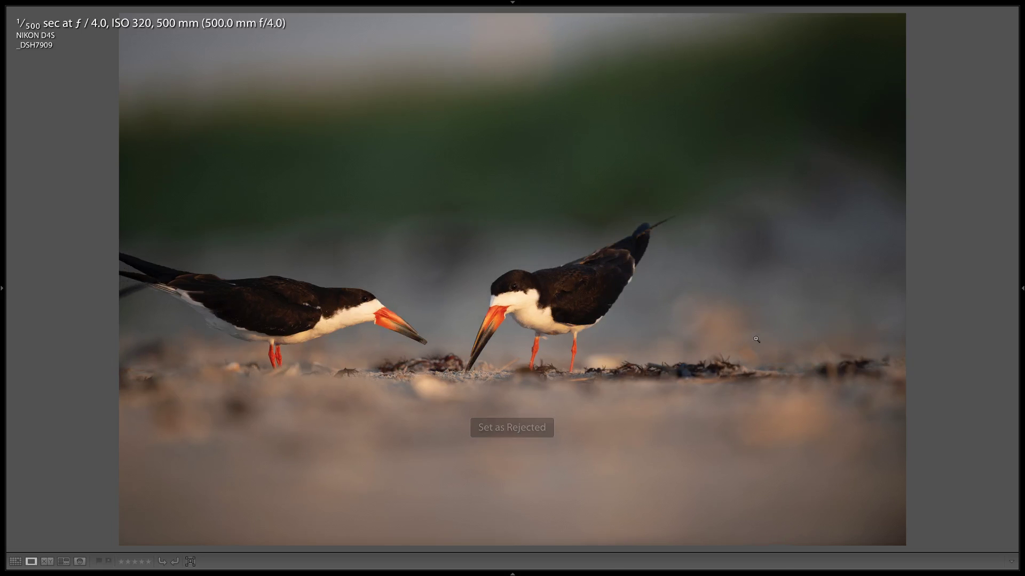
pyautogui.press('x')
pyautogui.press('x')
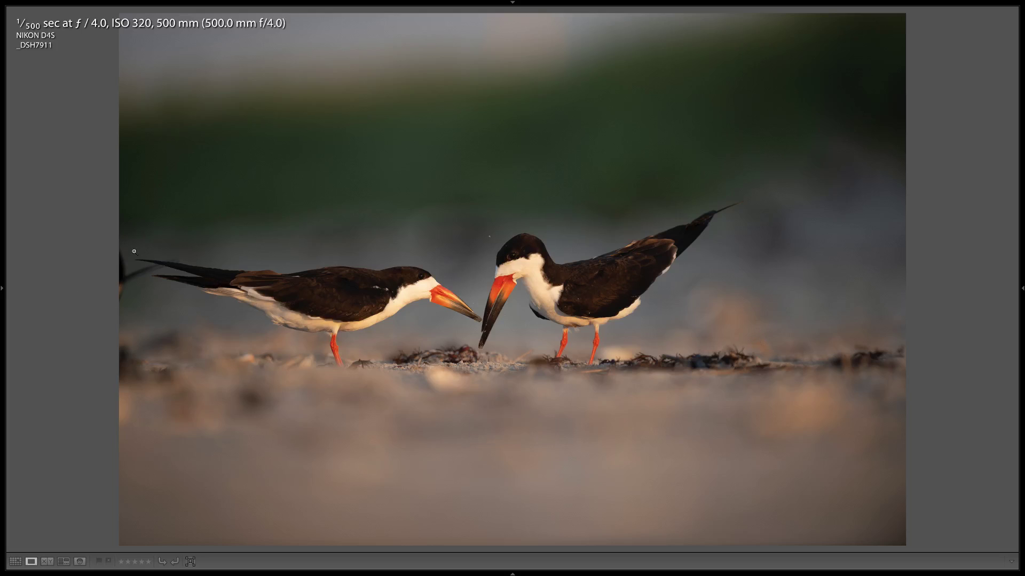
pyautogui.press('x')
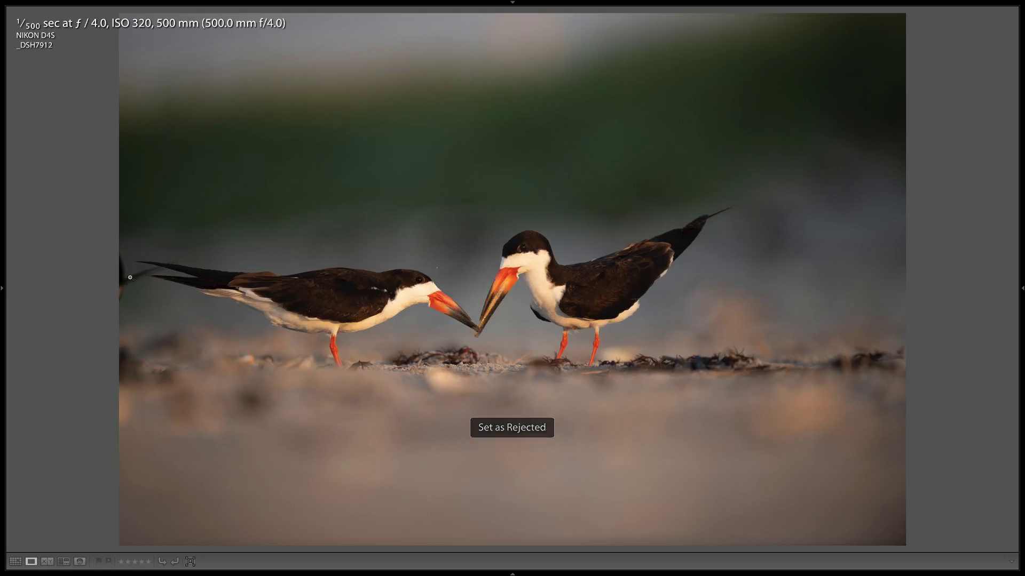
# - Inspect _DSH7912 at closer zoom, leave it and _DSH7914 unflagged, and reject _DSH7913 and _DSH7915
pyautogui.click(462, 284)
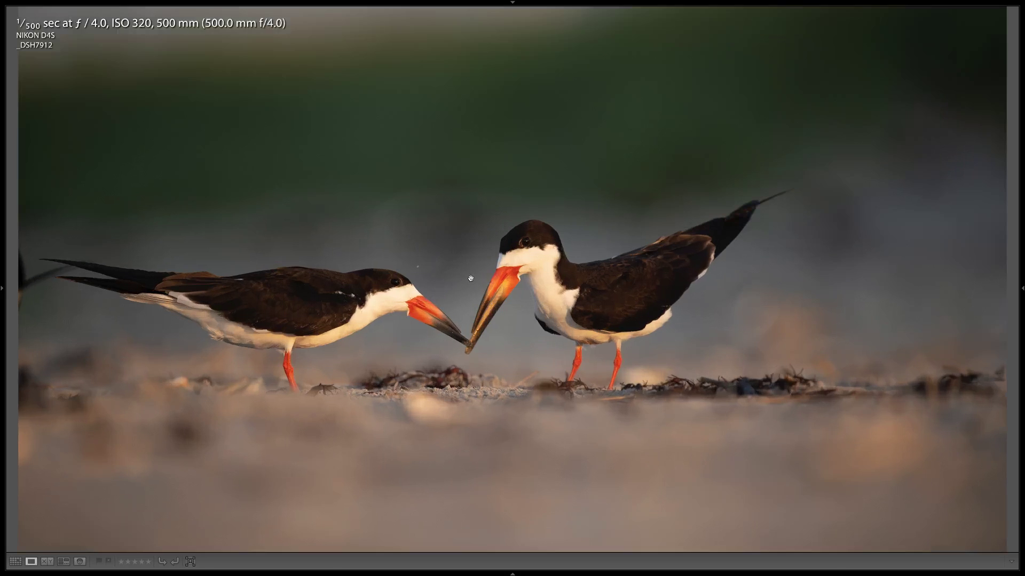
pyautogui.click(156, 315)
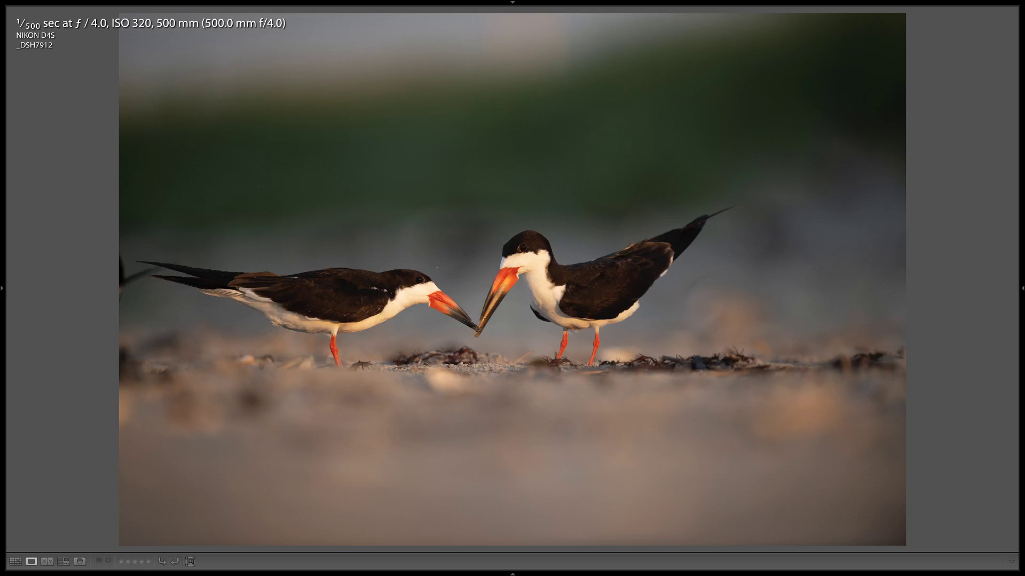
pyautogui.press('Right')
pyautogui.press('Right')
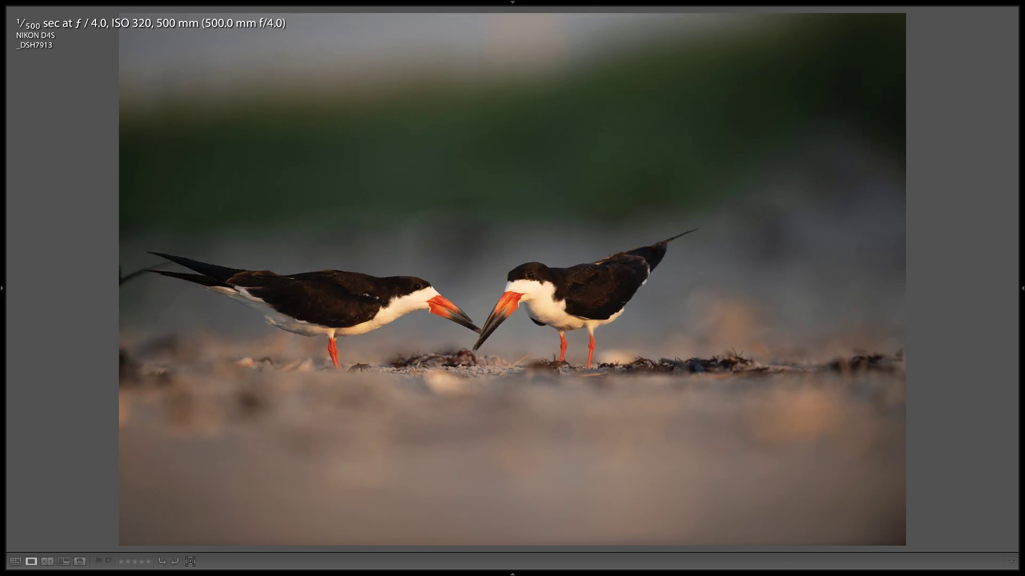
pyautogui.press('x')
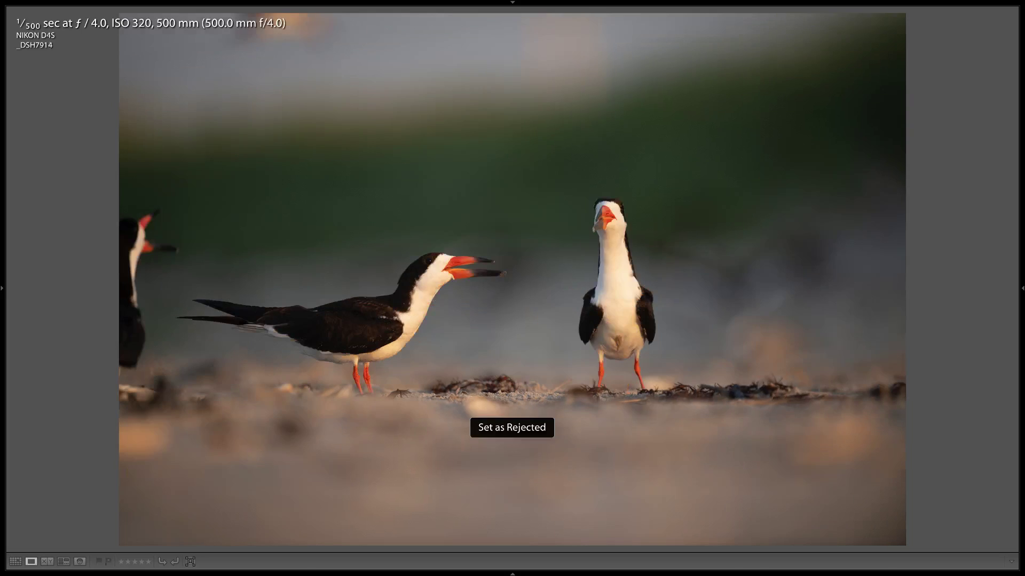
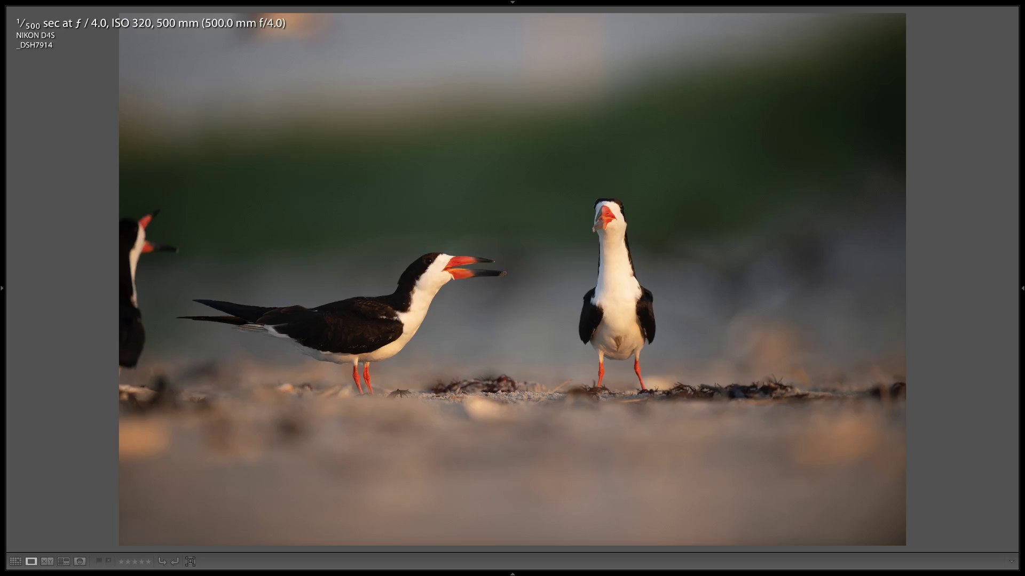
pyautogui.press('Right')
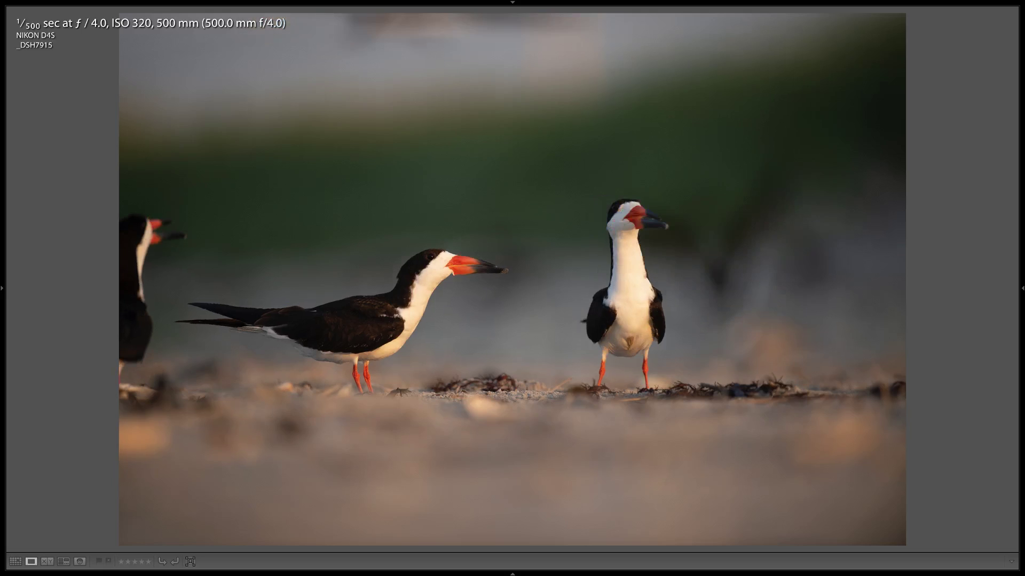
pyautogui.press('x')
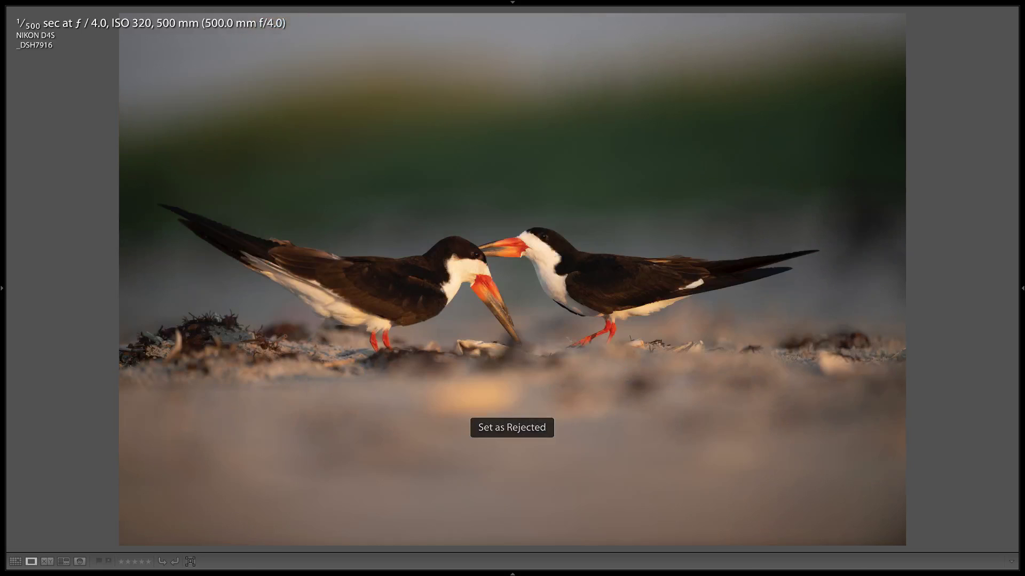
# - Reject the series of two skimmers crossing beaks, _DSH7916 through _DSH7921
pyautogui.press('x')
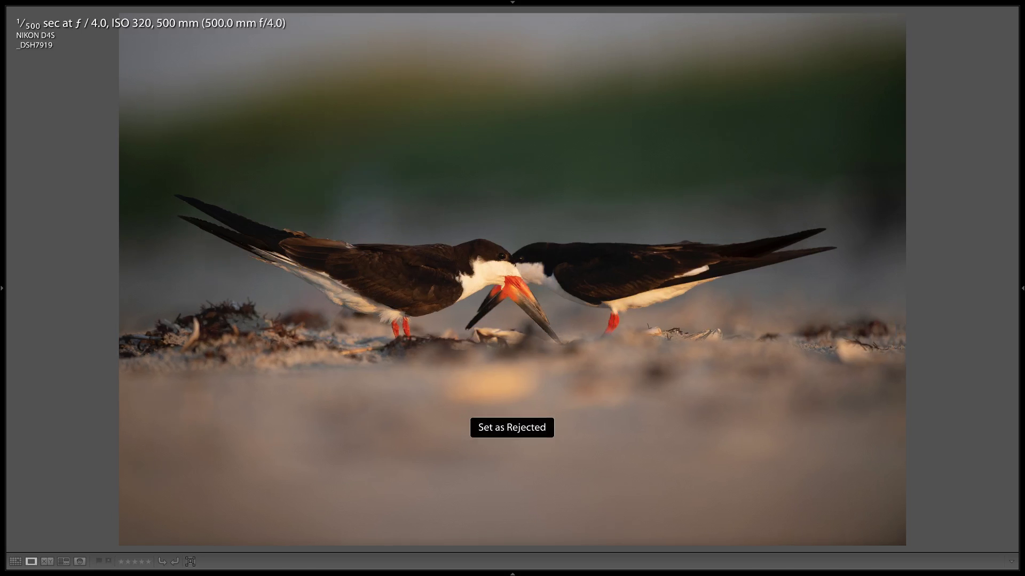
pyautogui.press('x')
pyautogui.press('x')
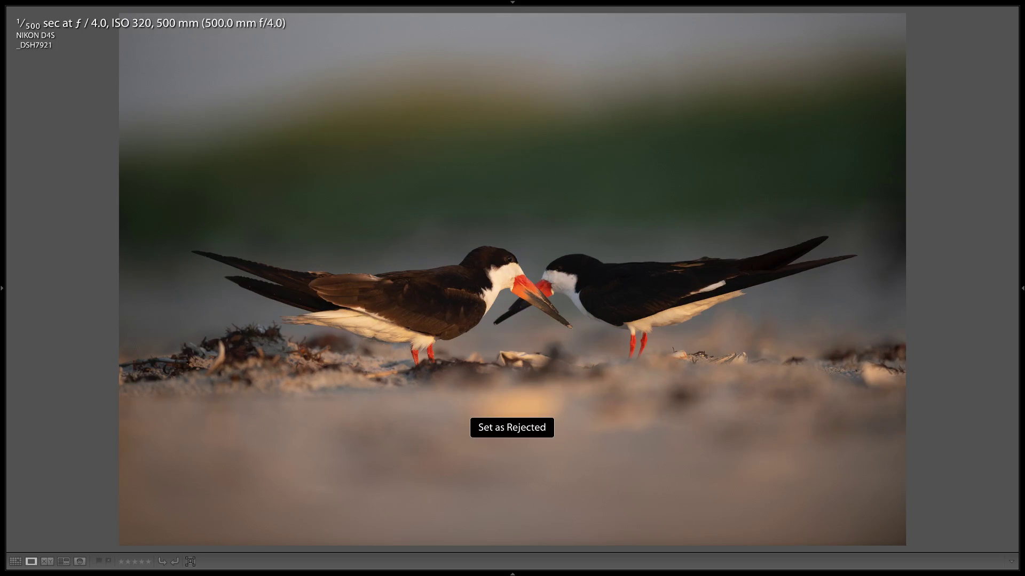
pyautogui.press('x')
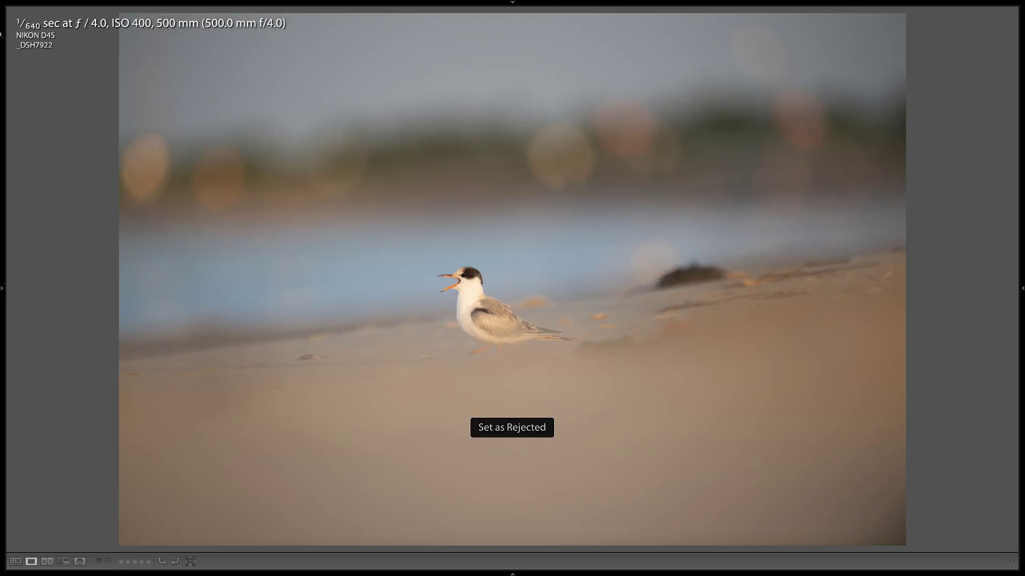
# - Select all frames from _DSH7921 back to the first one, _DSH7628, and add them to the 03 - Final Cull collection
pyautogui.press('g')
pyautogui.click(201, 442)
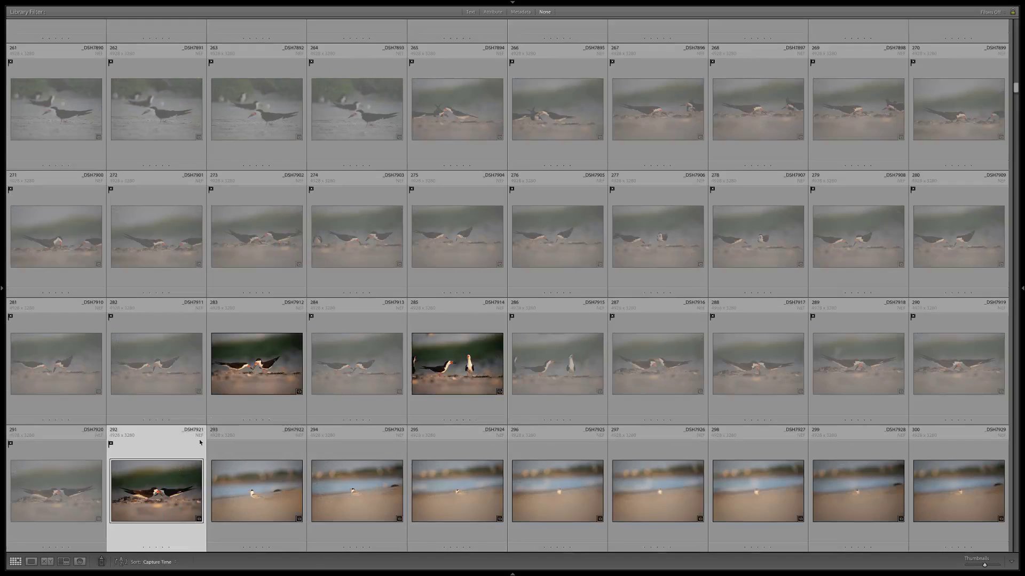
pyautogui.scroll(15, 201, 342)
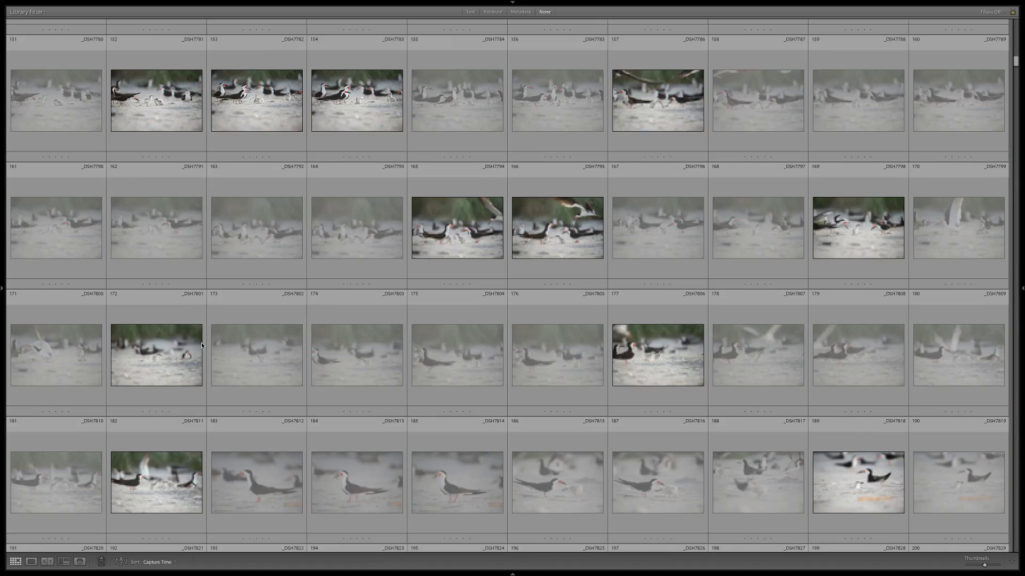
pyautogui.scroll(20, 201, 343)
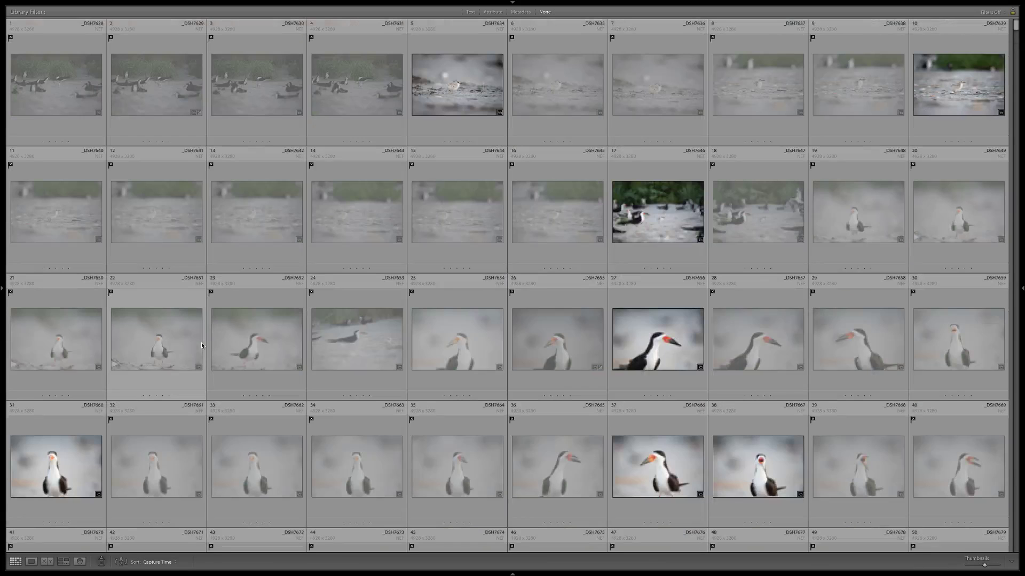
pyautogui.click(89, 84)
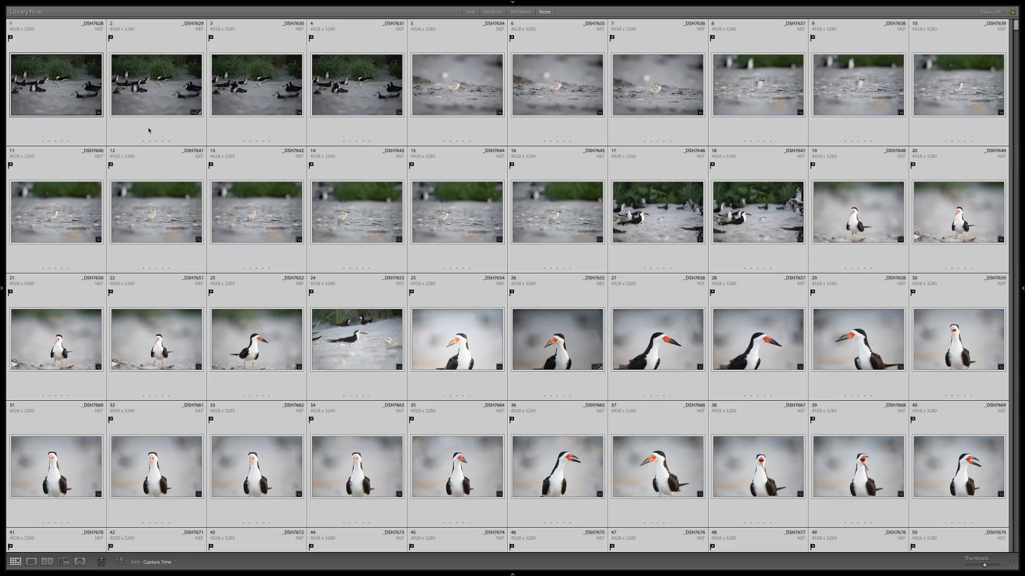
pyautogui.hotkey('shift', 'Tab')
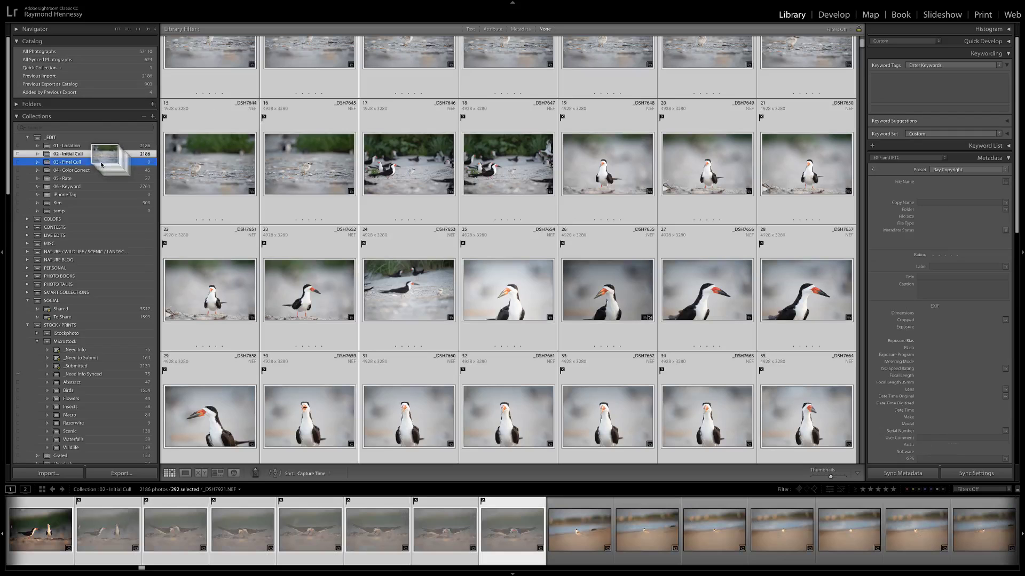
# - Add the flying skimmer photo _DSH8272 from the Quick Collection to the 03 - Final Cull collection
pyautogui.click(123, 67)
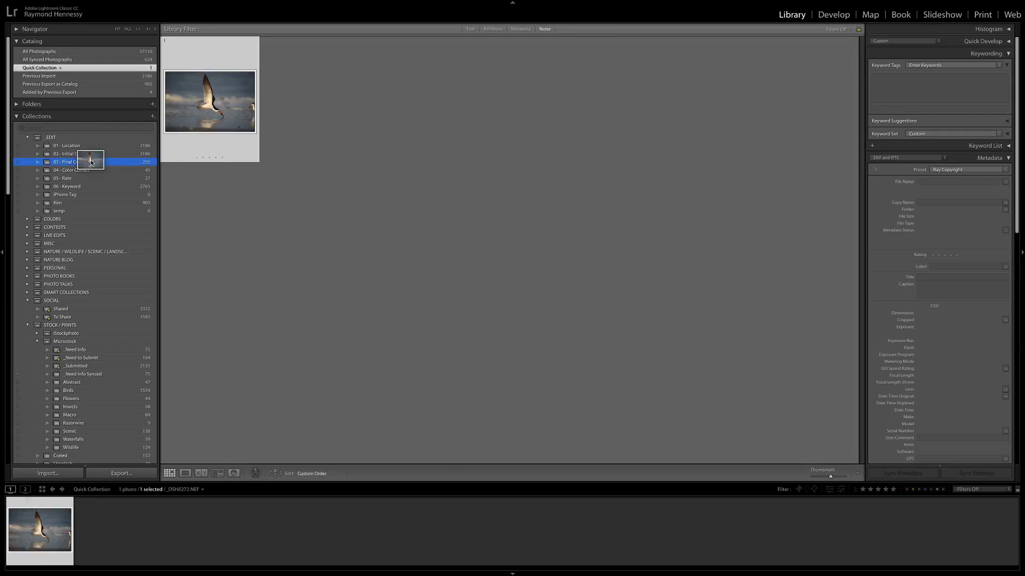
pyautogui.moveTo(91, 162); pyautogui.dragTo(91, 161)
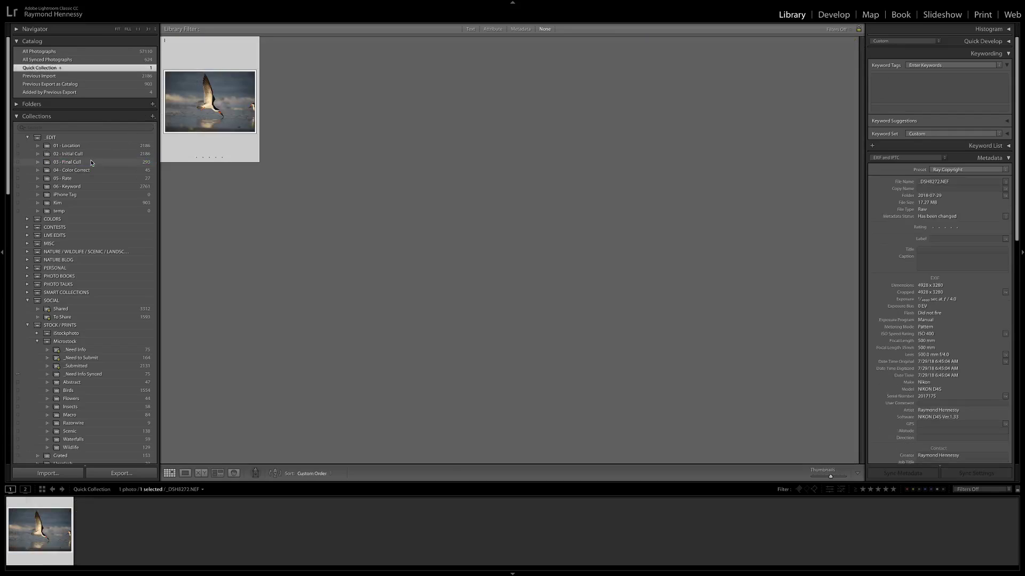
pyautogui.click(75, 161)
# - Delete all rejected photos in All Photographs from disk and return to the 03 - Final Cull collection
pyautogui.click(85, 51)
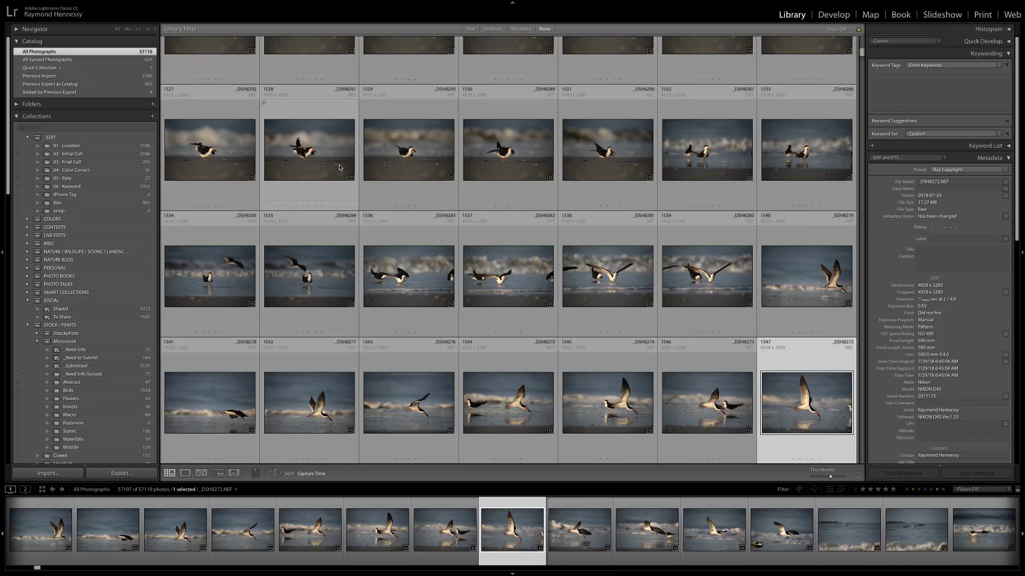
pyautogui.press('super+BackSpace')
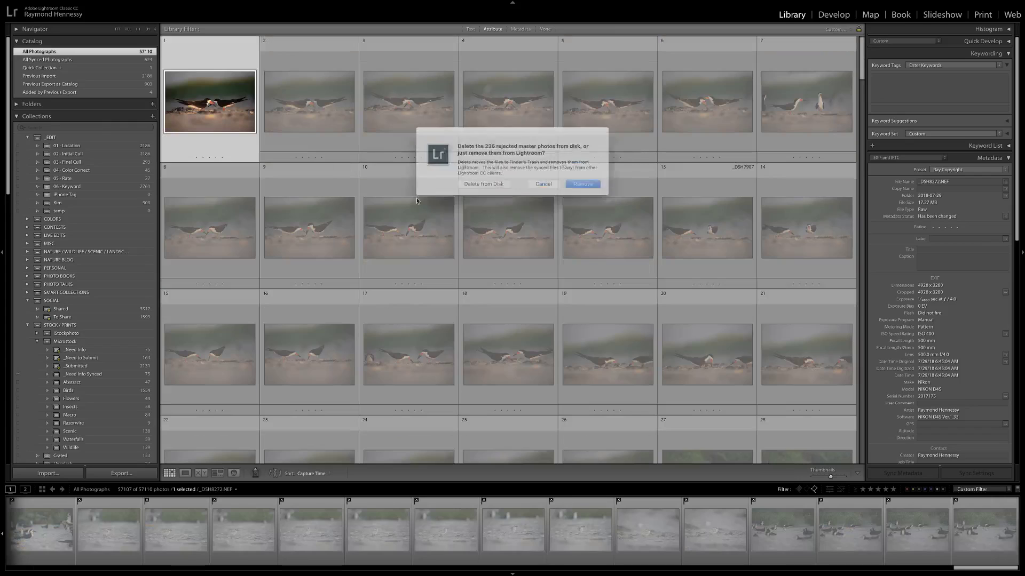
pyautogui.click(489, 185)
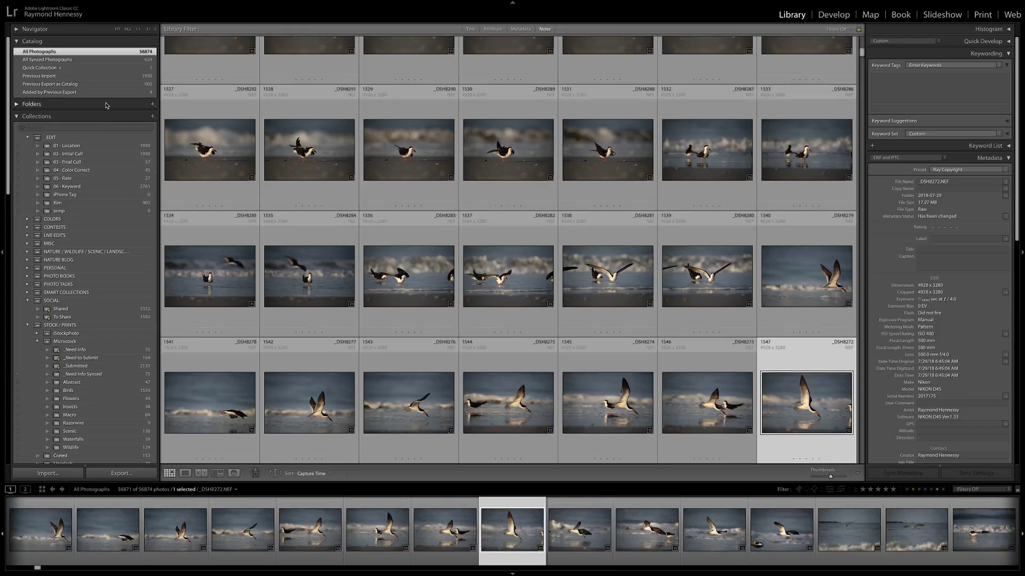
pyautogui.click(81, 164)
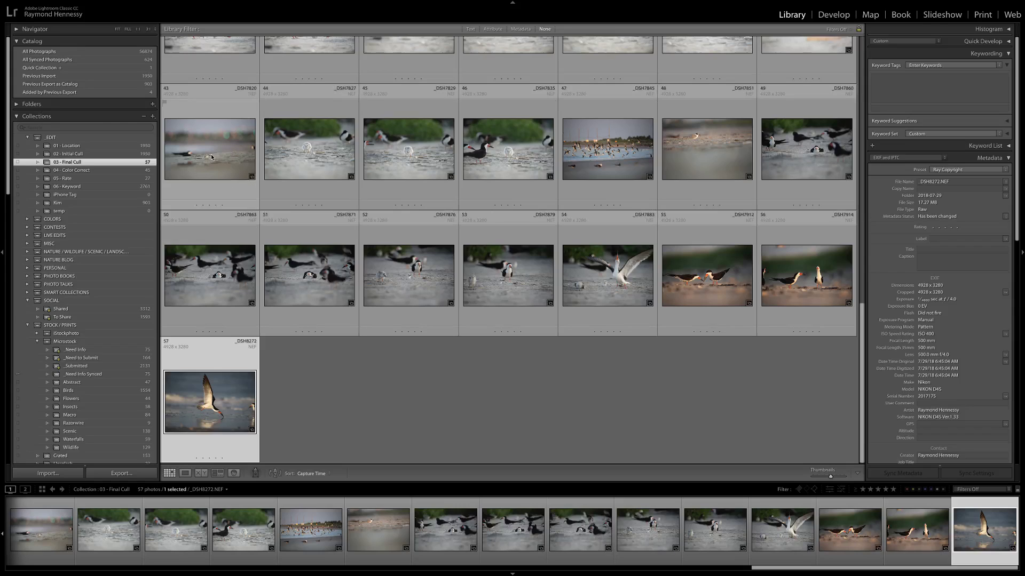
# - Permanently empty the computer's Trash
pyautogui.moveTo(651, 565)
pyautogui.rightClick(727, 568)
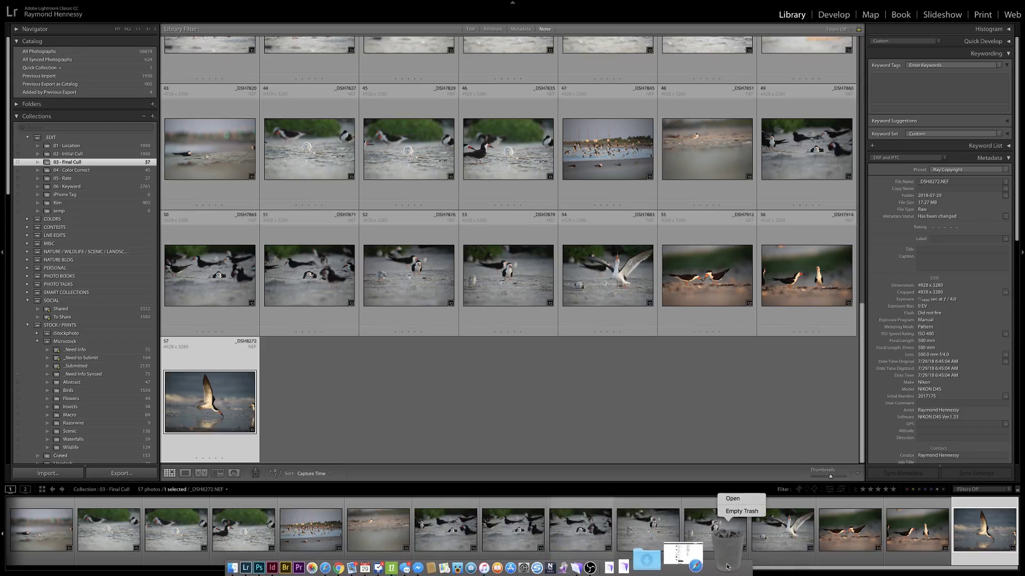
pyautogui.click(733, 511)
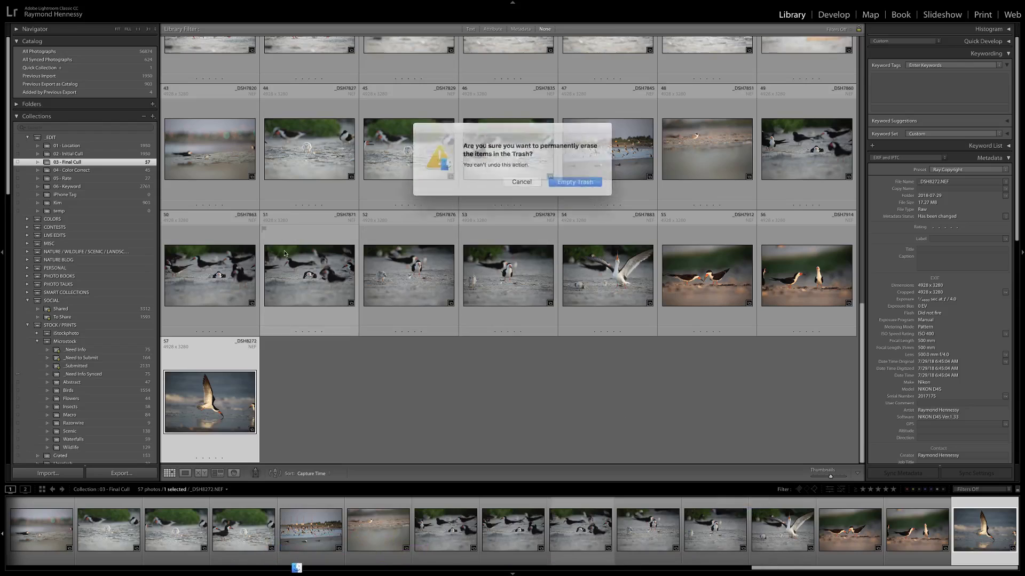
pyautogui.click(568, 180)
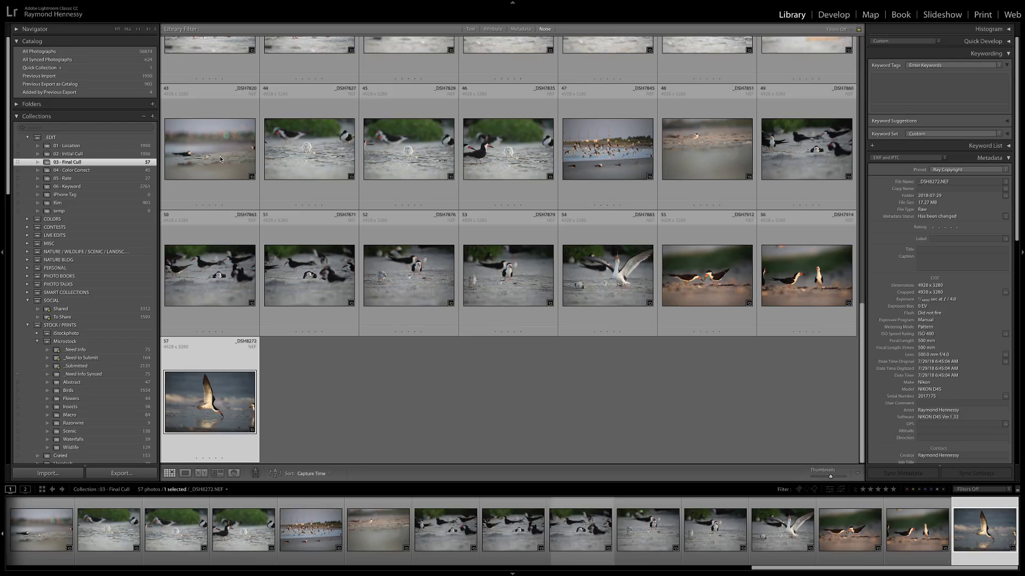
# - Compare the first two chick frames of the 03 - Final Cull collection at full size, rejecting _DSH7634 and keeping _DSH7639
pyautogui.scroll(10, 217, 155)
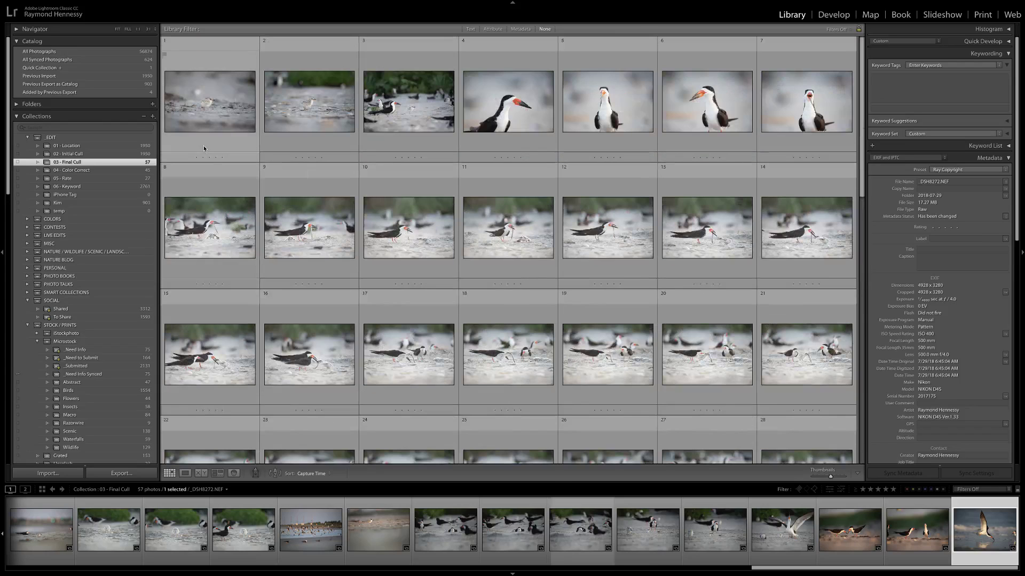
pyautogui.click(205, 116)
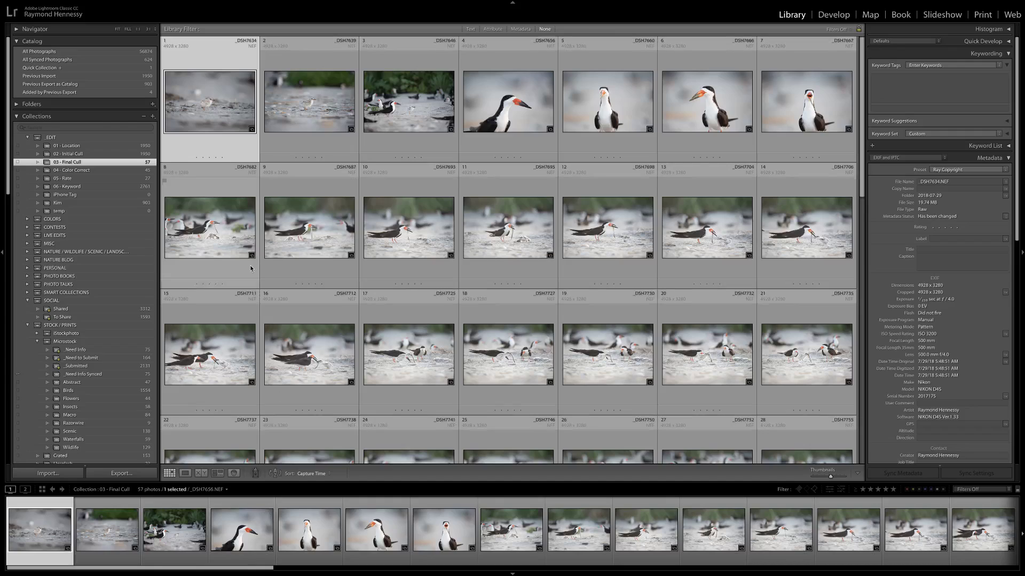
pyautogui.doubleClick(217, 108)
pyautogui.hotkey('shift', 'Tab')
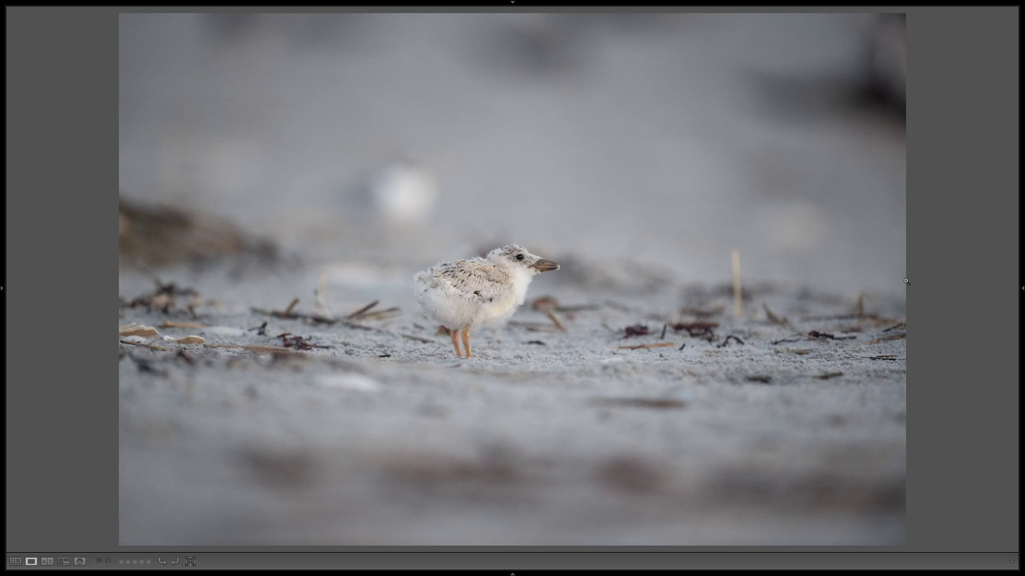
pyautogui.press('Right')
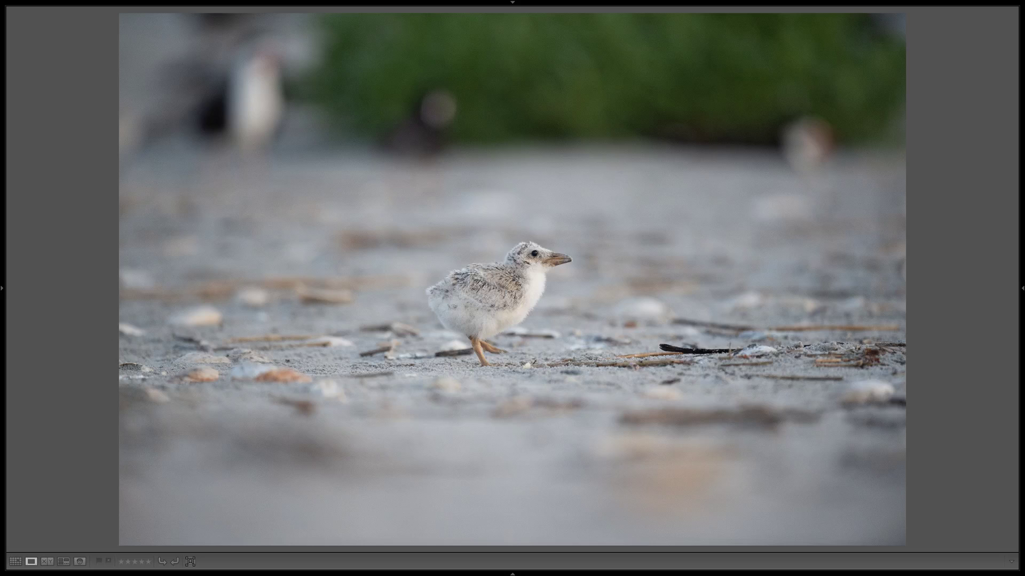
pyautogui.press('Right')
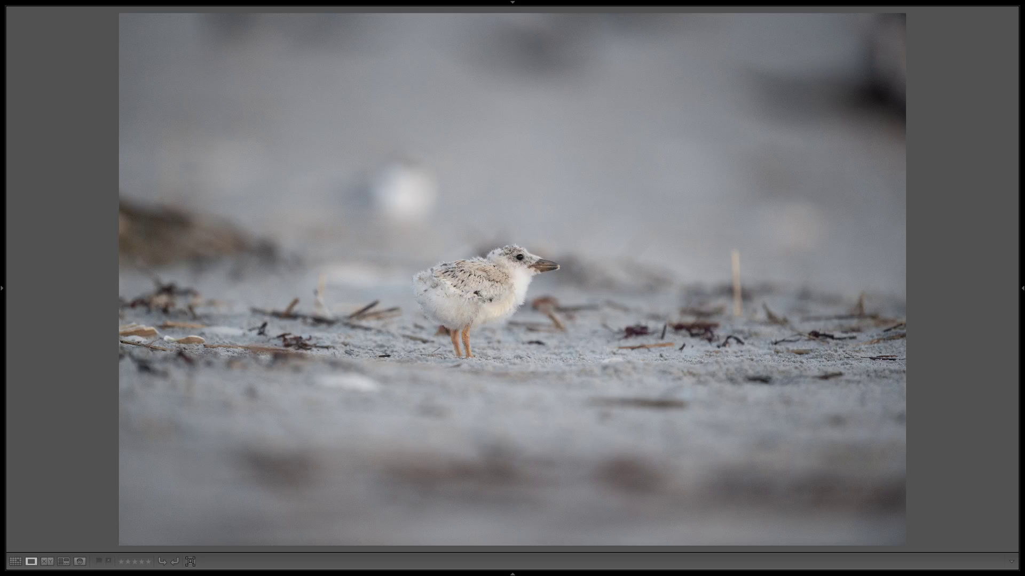
pyautogui.press('x')
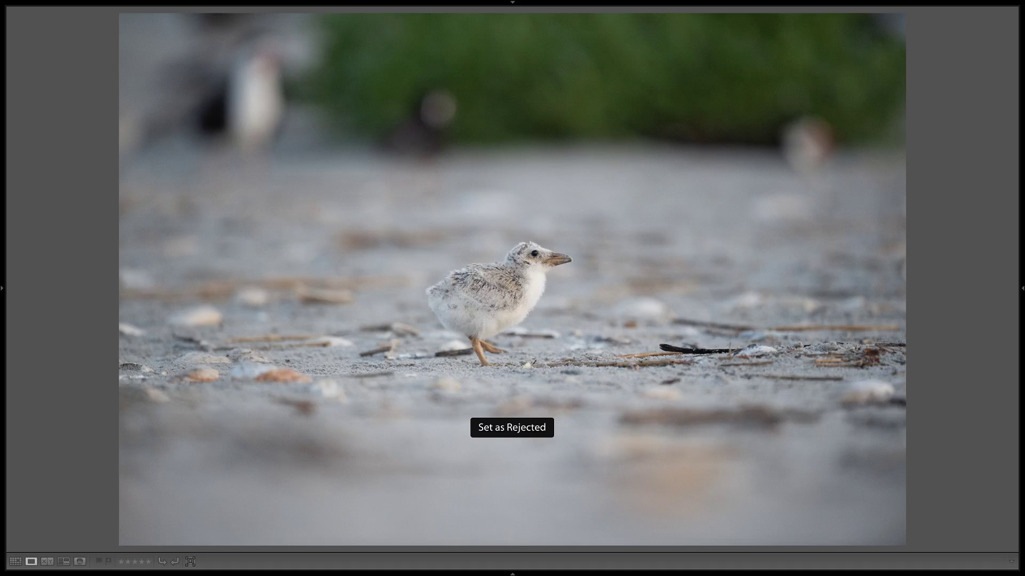
pyautogui.press('Right')
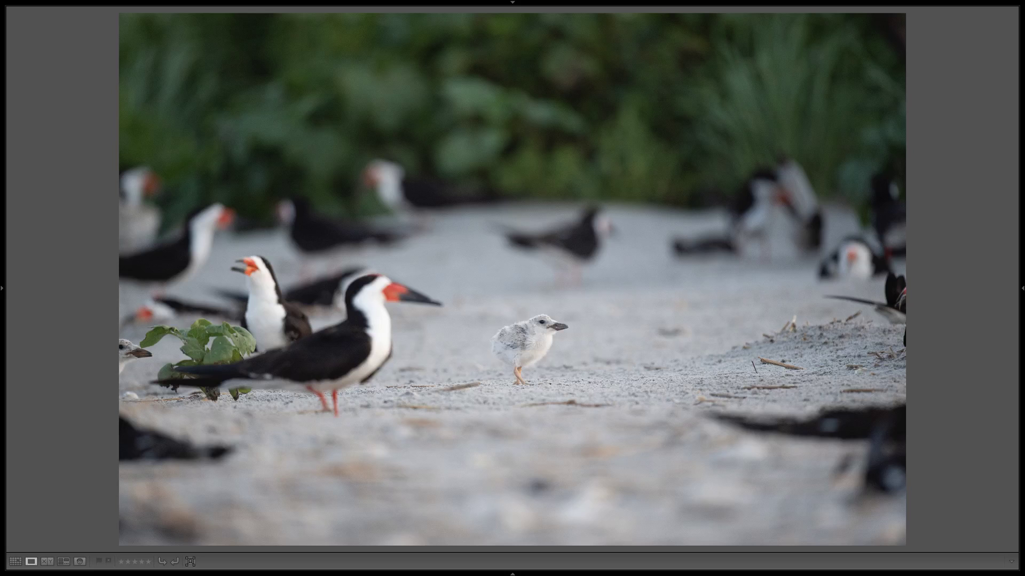
# - Judge the chick-among-adults frame _DSH7646 and the close-up skimmer portraits _DSH7656 through _DSH7666, rejecting the weaker ones
pyautogui.press('x')
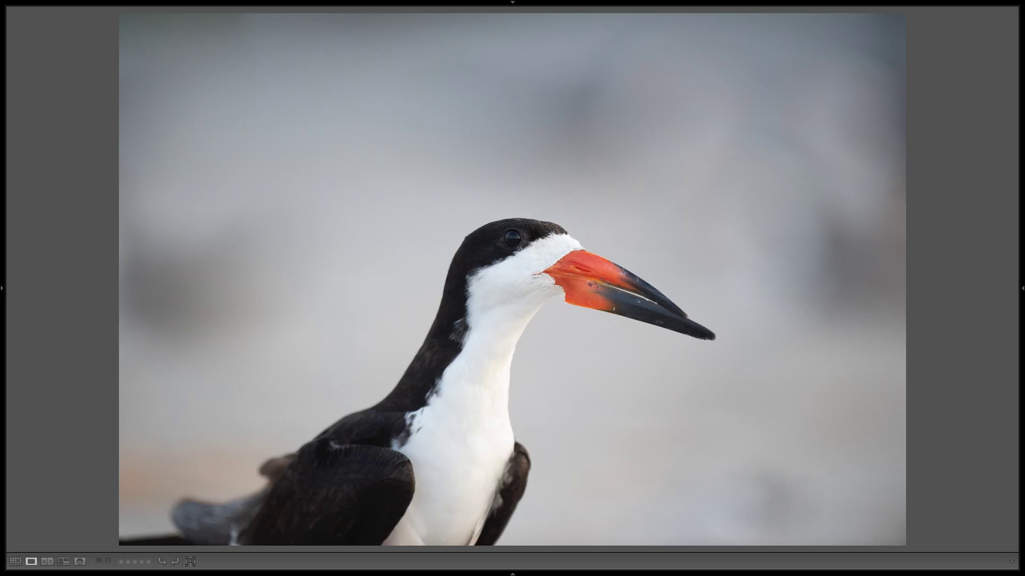
pyautogui.press('x')
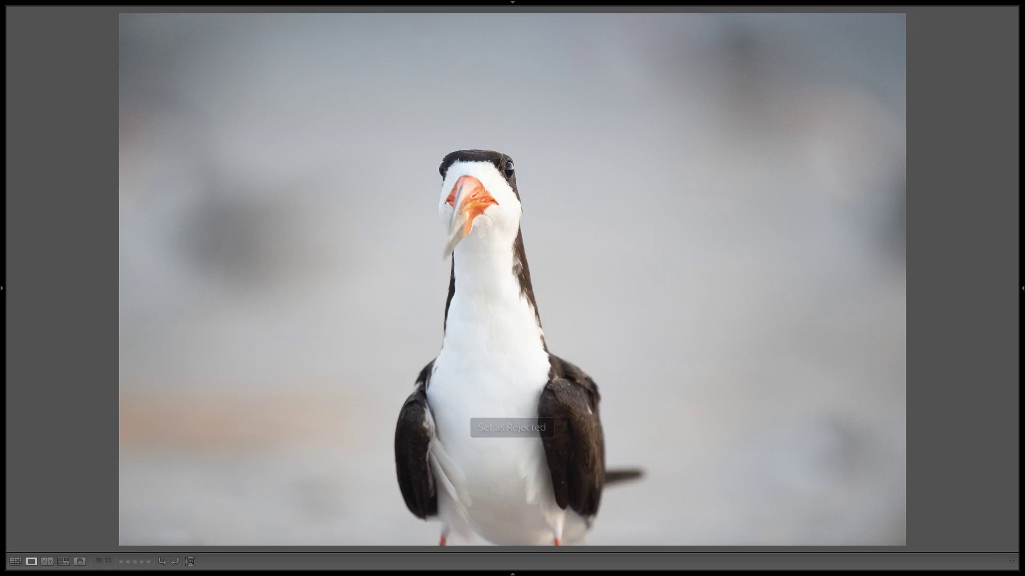
pyautogui.press('x')
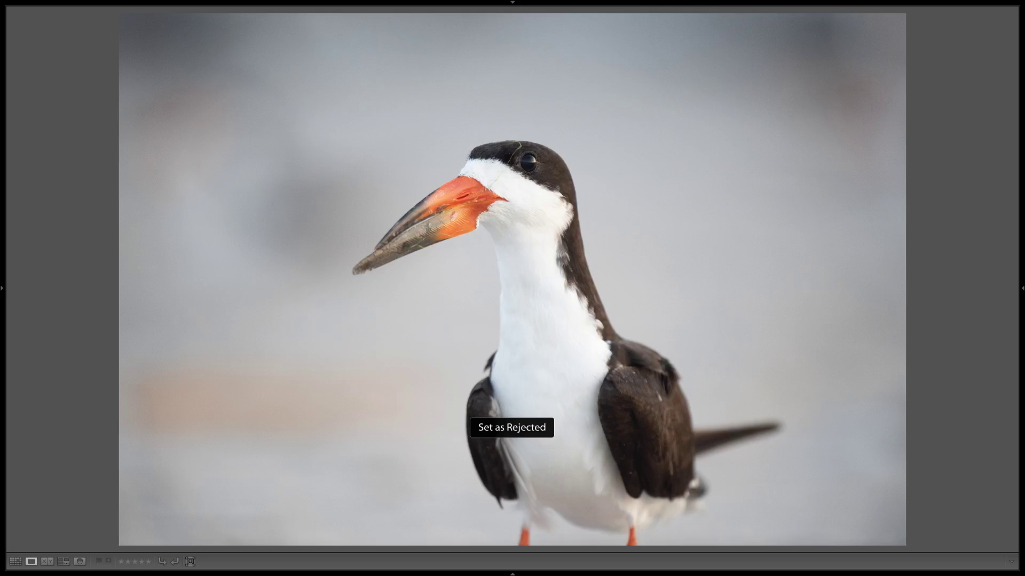
pyautogui.press('x')
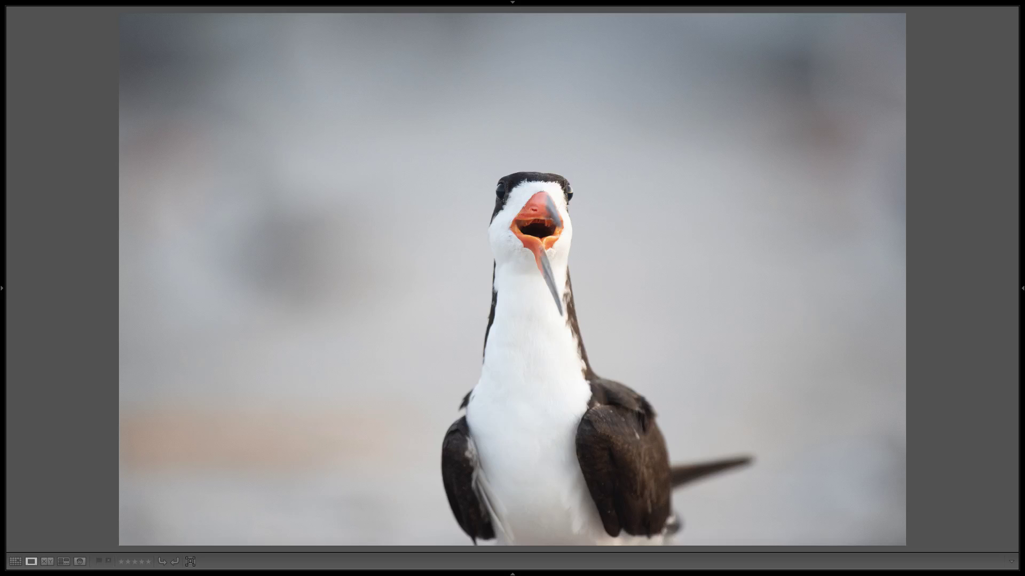
# - Judge the frames of an adult skimmer holding a fish near its chick, rejecting the weaker one
pyautogui.press('Right')
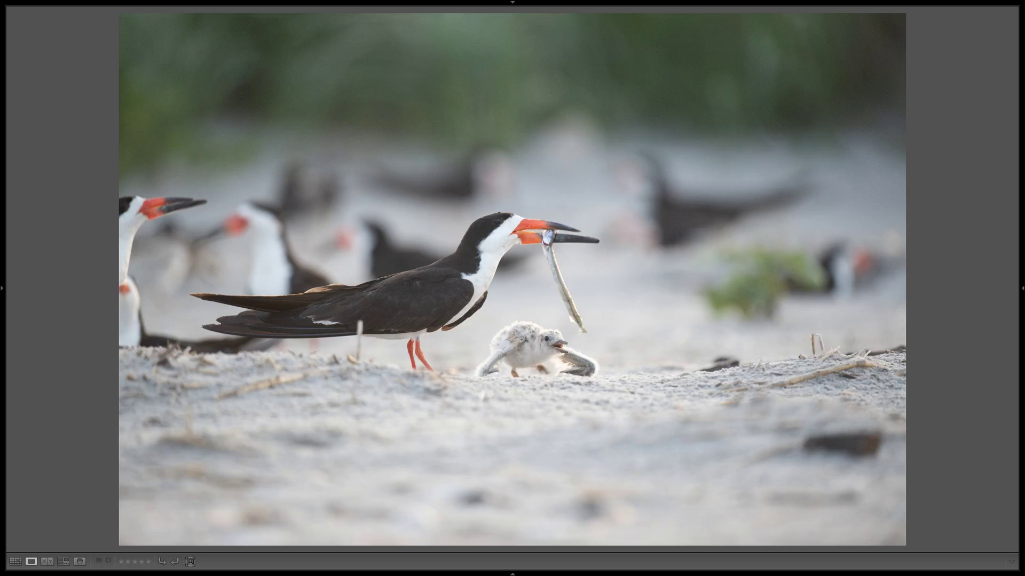
pyautogui.press('Right')
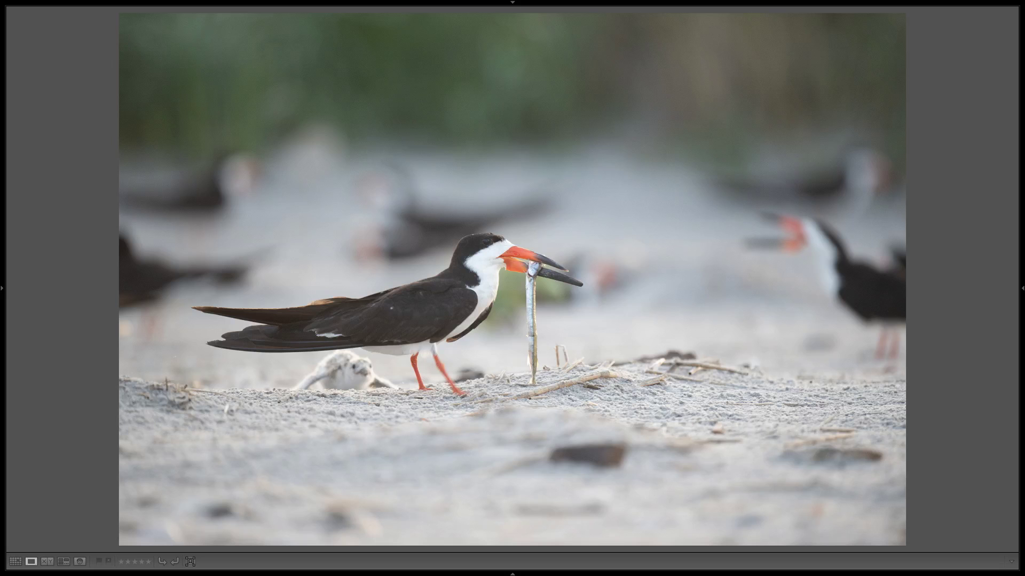
pyautogui.press('Right')
pyautogui.press('x')
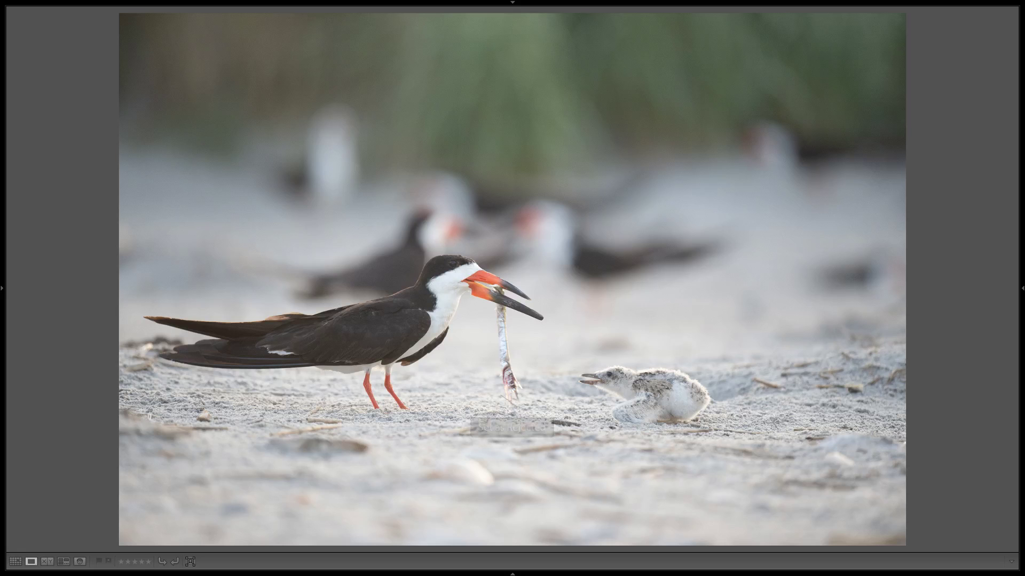
pyautogui.press('Right')
pyautogui.press('Right')
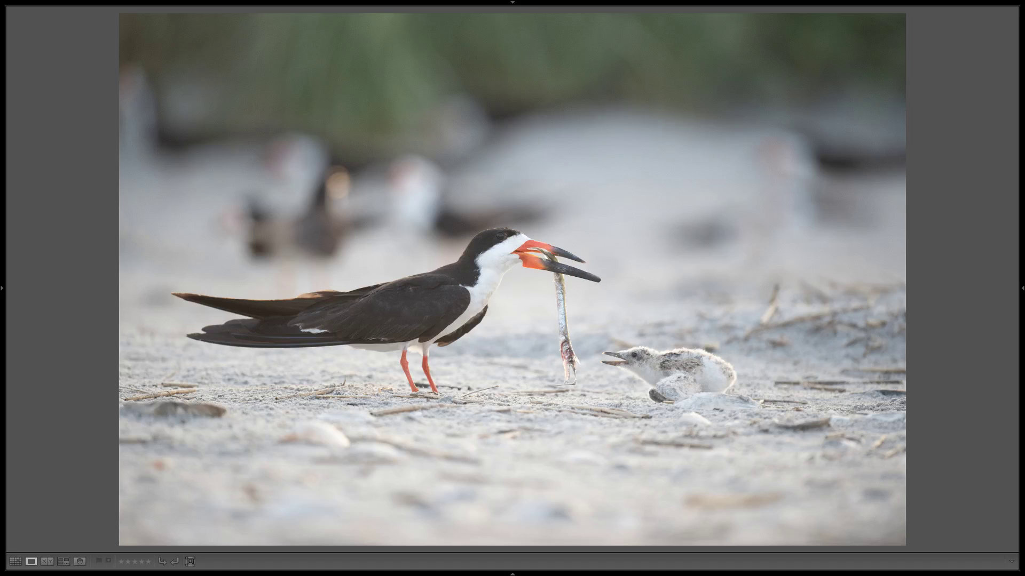
# - Compare the feeding frames where the adult lowers the fish to the crouching chick, rejecting the weaker one
pyautogui.press('Right')
pyautogui.press('x')
pyautogui.press('Right')
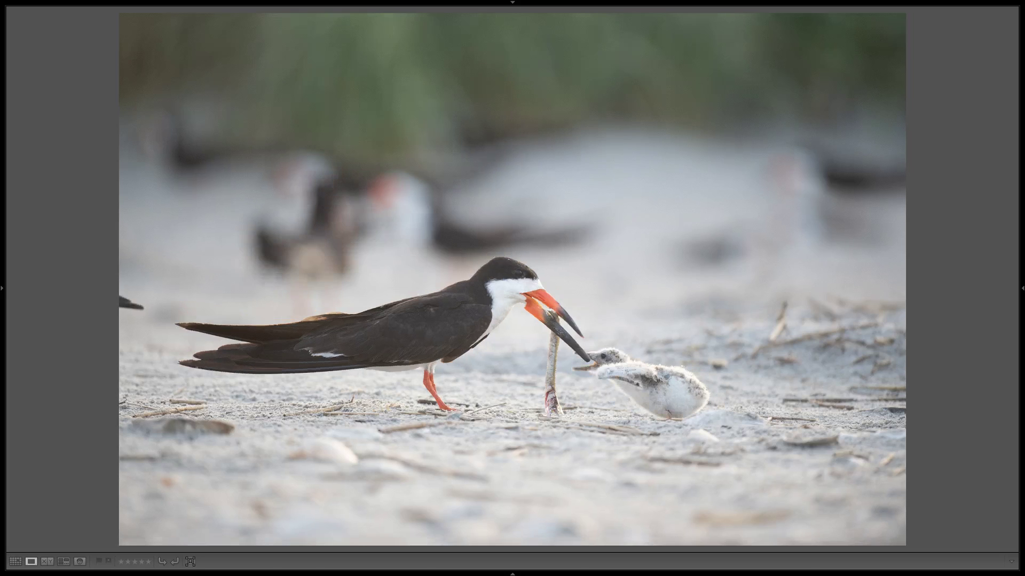
pyautogui.press('Right')
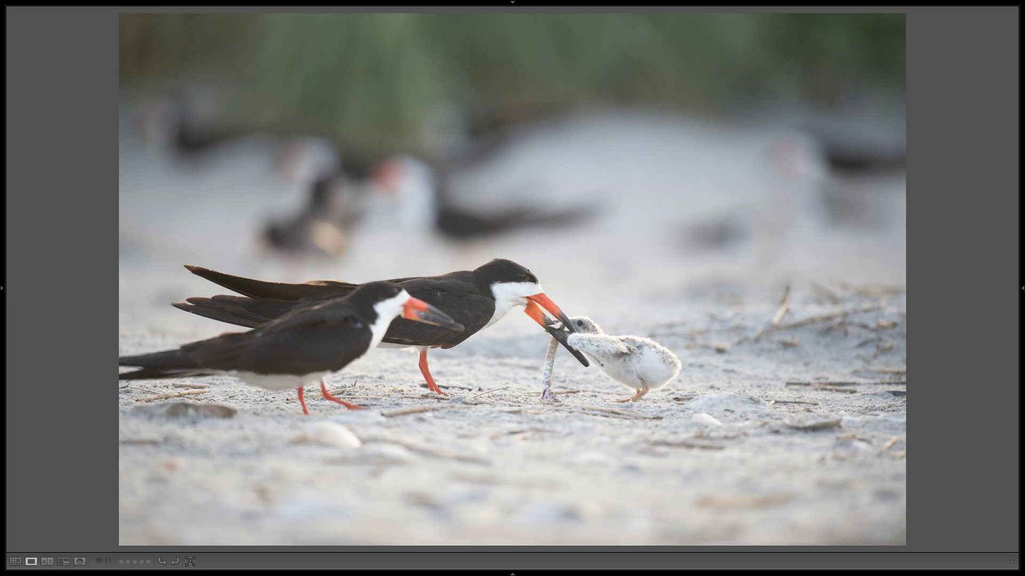
pyautogui.press('Right')
pyautogui.press('Right')
pyautogui.press('Right')
pyautogui.press('Right')
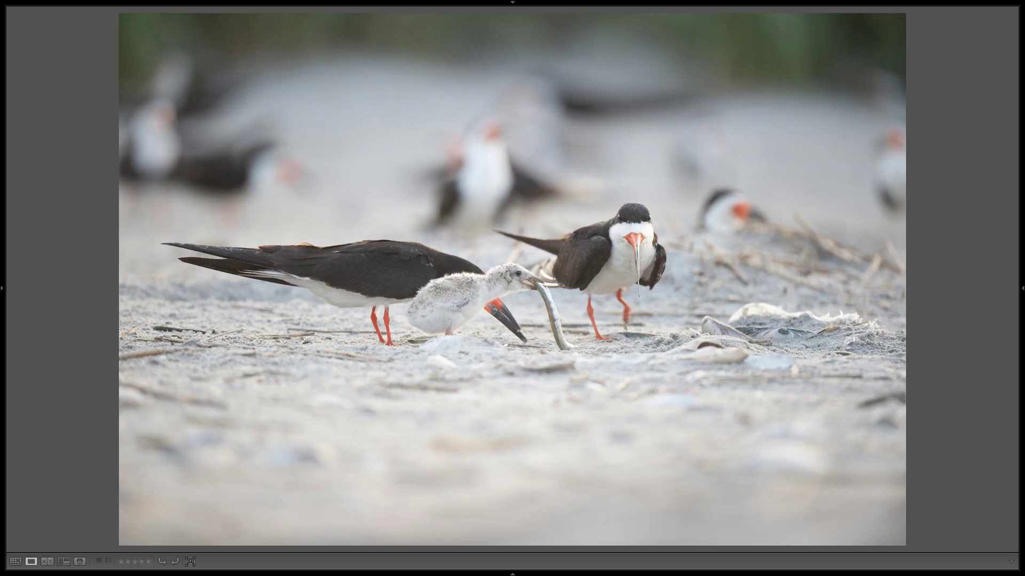
# - Compare the frames of the chick gripping a fish in front of a bending adult while a second adult watches, rejecting the weaker ones
pyautogui.press('Right')
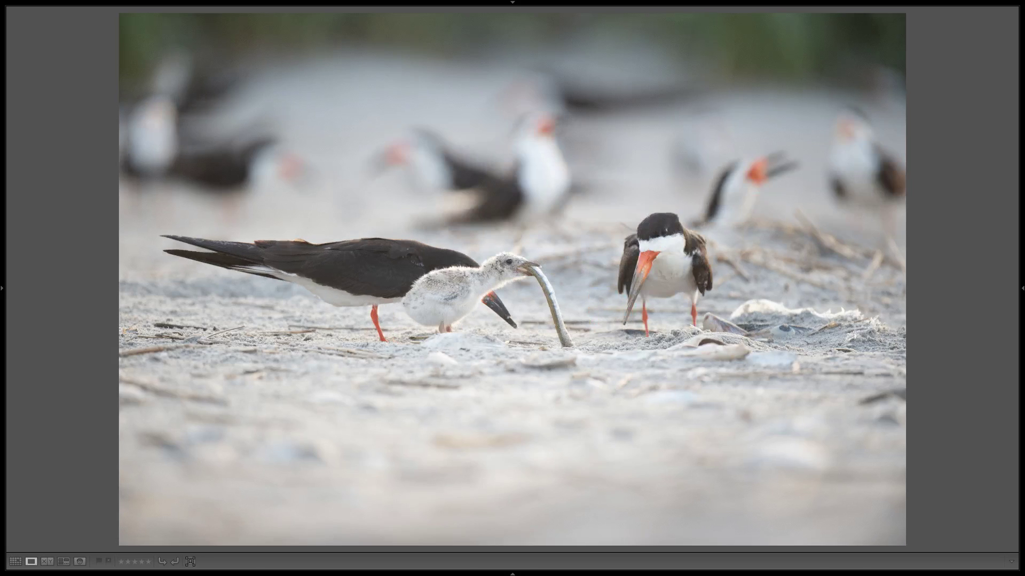
pyautogui.press('Left')
pyautogui.press('Right')
pyautogui.press('x')
pyautogui.press('Right')
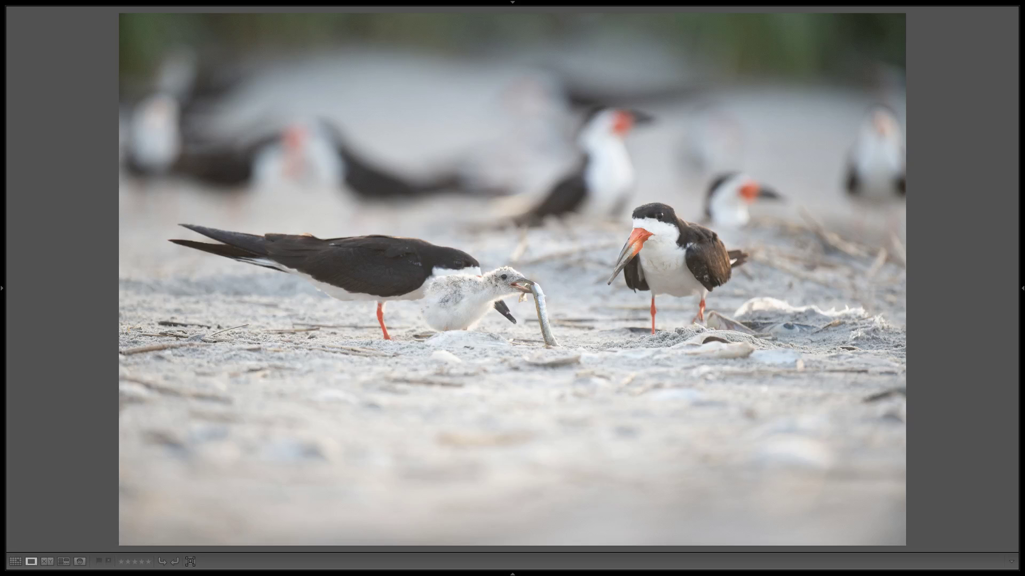
pyautogui.press('Right')
pyautogui.press('Right')
pyautogui.press('x')
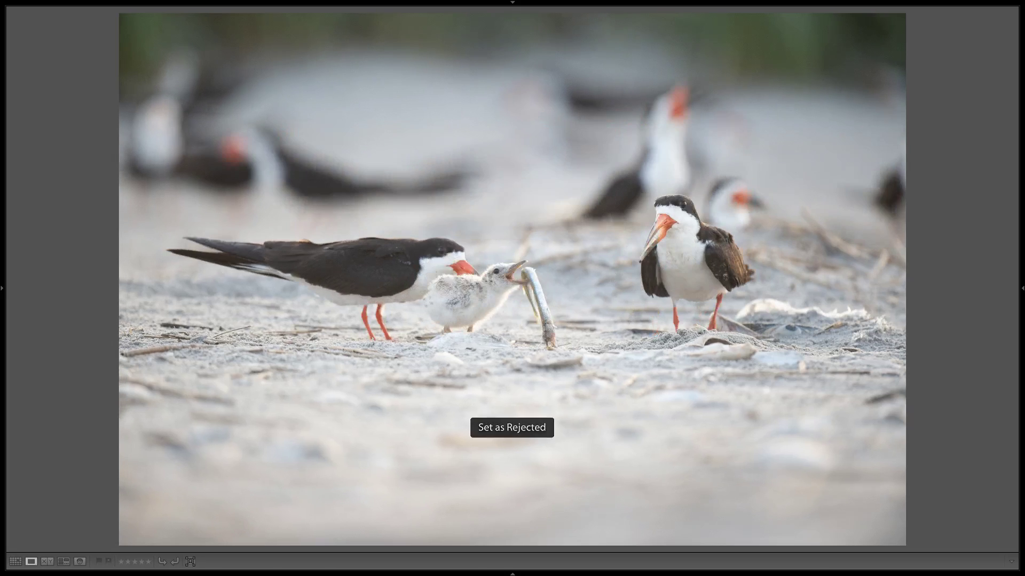
pyautogui.press('x')
pyautogui.press('Right')
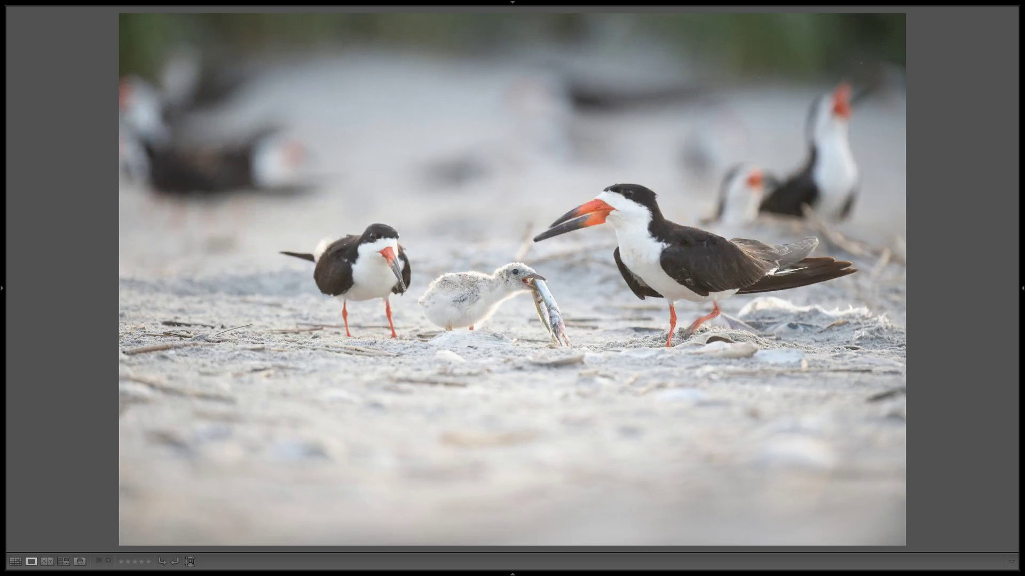
# - Judge the frames of the fish-holding chick with a large adult facing it from the right, rejecting the weaker ones
pyautogui.press('Right')
pyautogui.press('x')
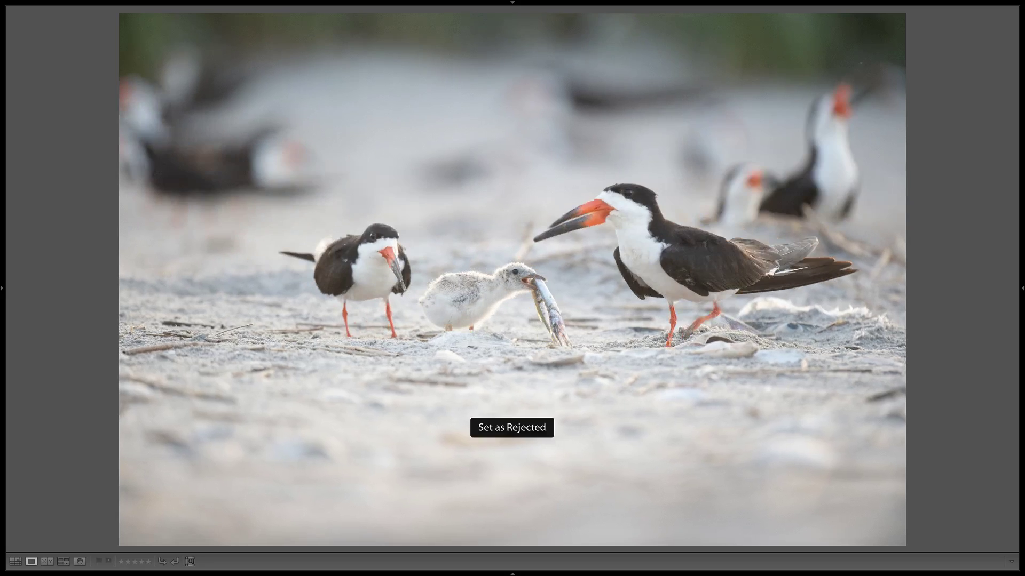
pyautogui.press('Right')
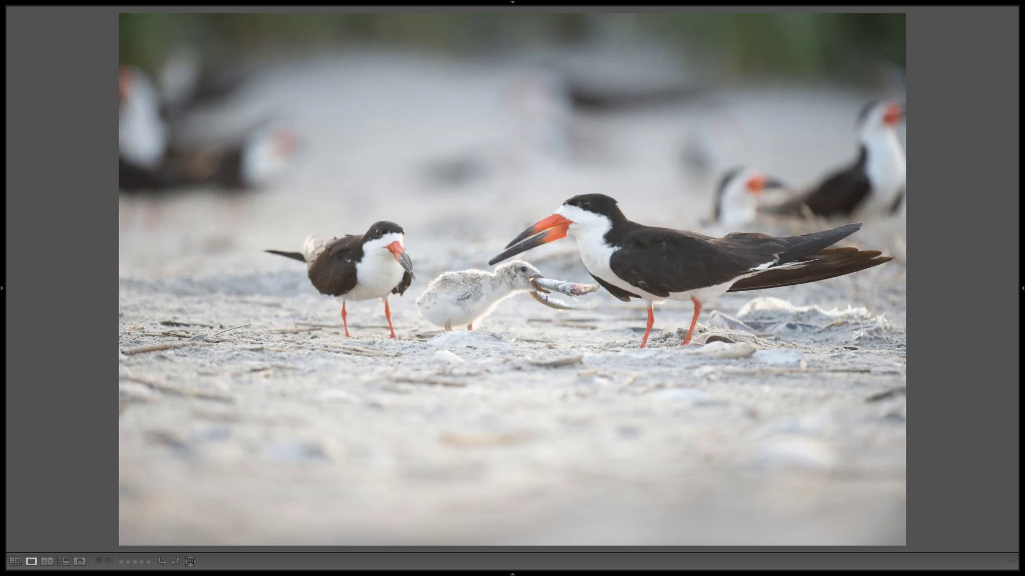
pyautogui.press('Right')
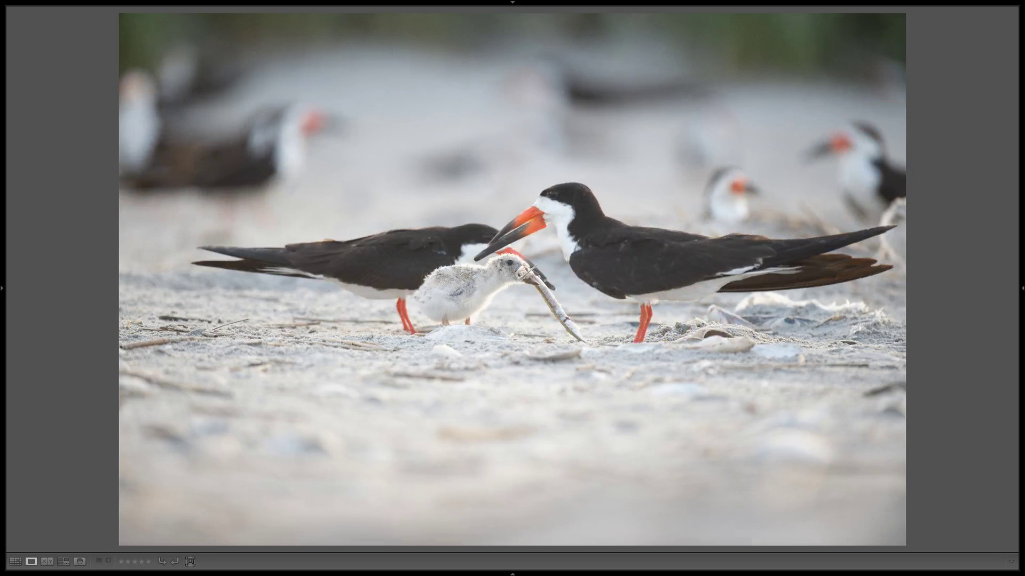
pyautogui.press('x')
pyautogui.press('Right')
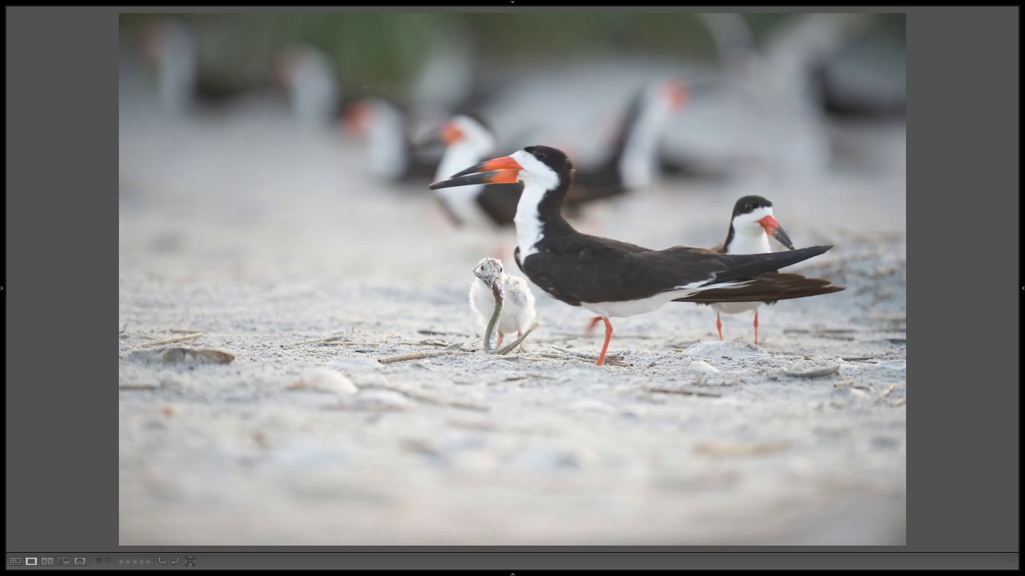
# - Compare the frames of the chick swallowing its fish beside a single adult, including the darker exposures, and reject the weaker one
pyautogui.press('Right')
pyautogui.press('Right')
pyautogui.press('Right')
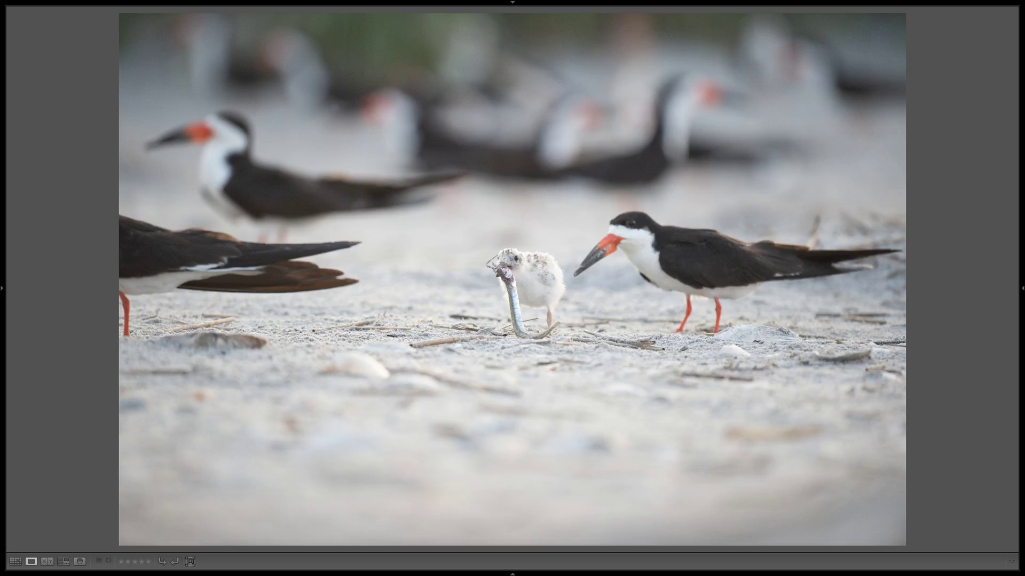
pyautogui.press('Right')
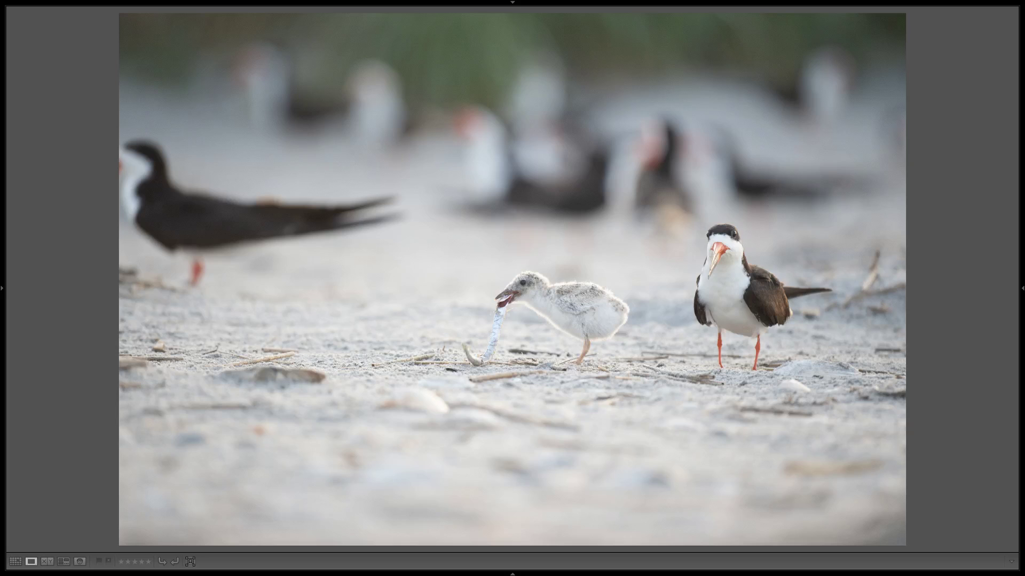
pyautogui.press('Right')
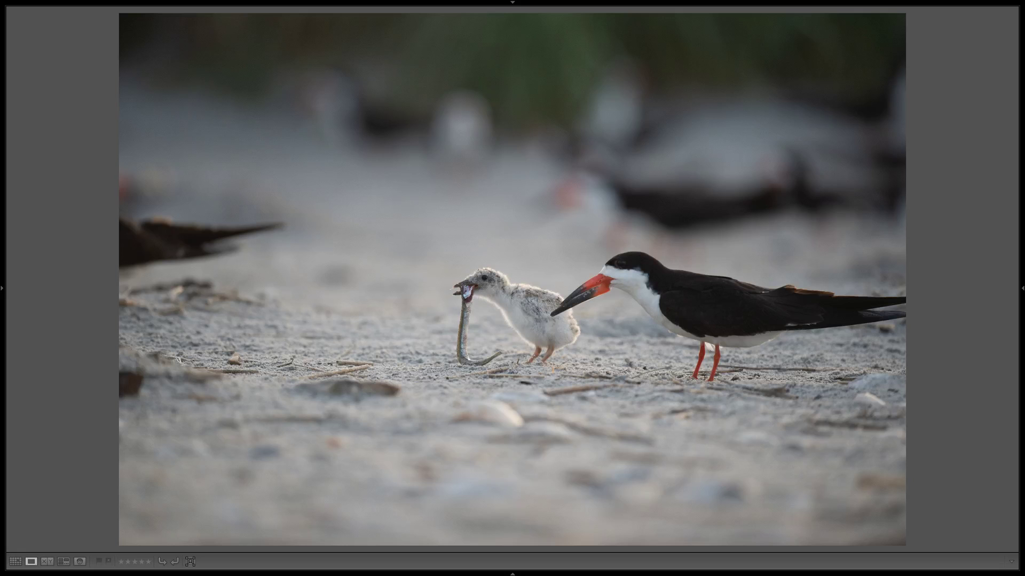
pyautogui.press('Right')
pyautogui.press('Right')
pyautogui.press('Right')
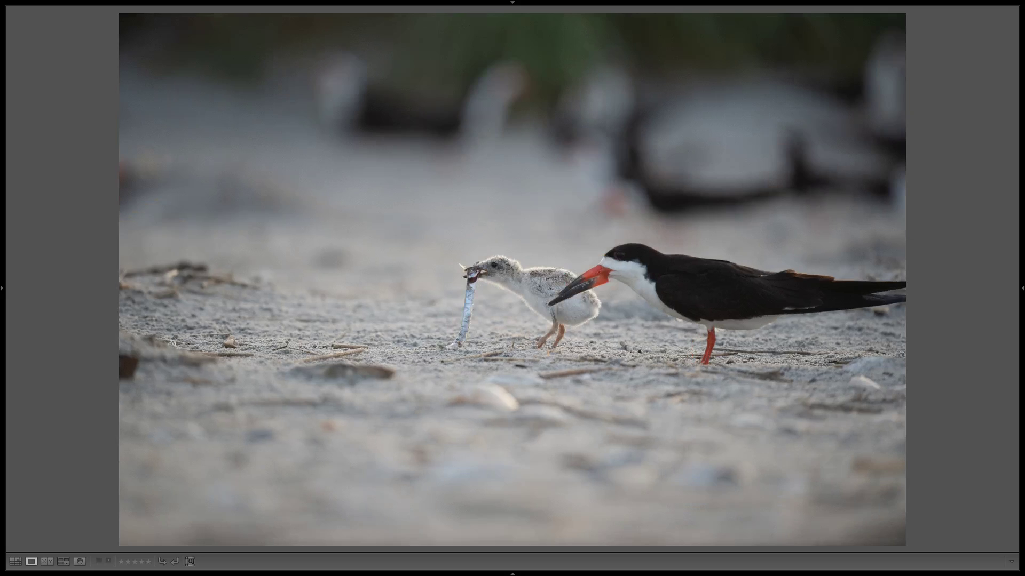
pyautogui.press('Right')
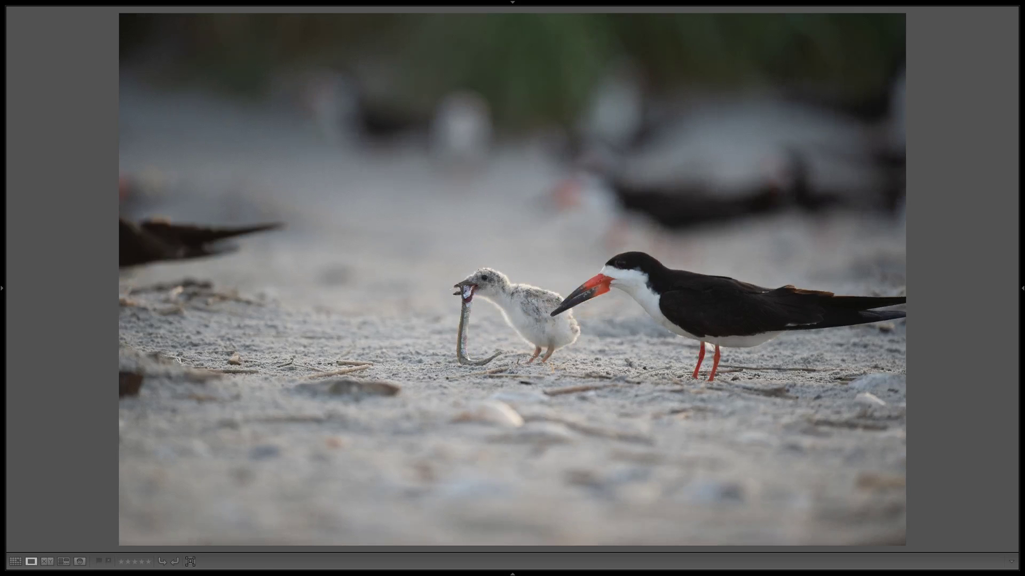
pyautogui.press('Right')
pyautogui.press('x')
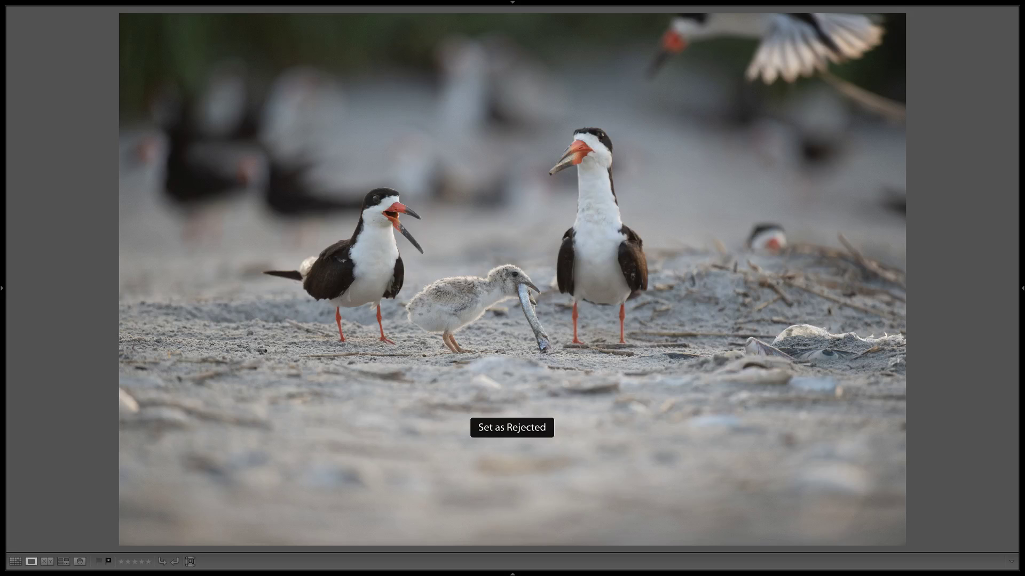
# - Review the crowded colony frames of a chick with a fish among adults and other chicks, rejecting the weaker one
pyautogui.press('Right')
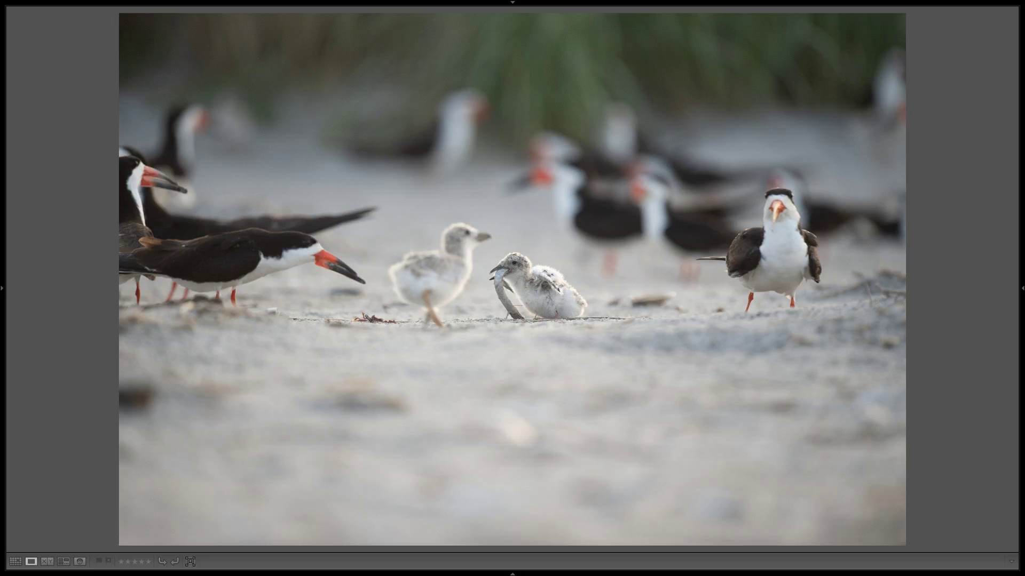
pyautogui.press('Right')
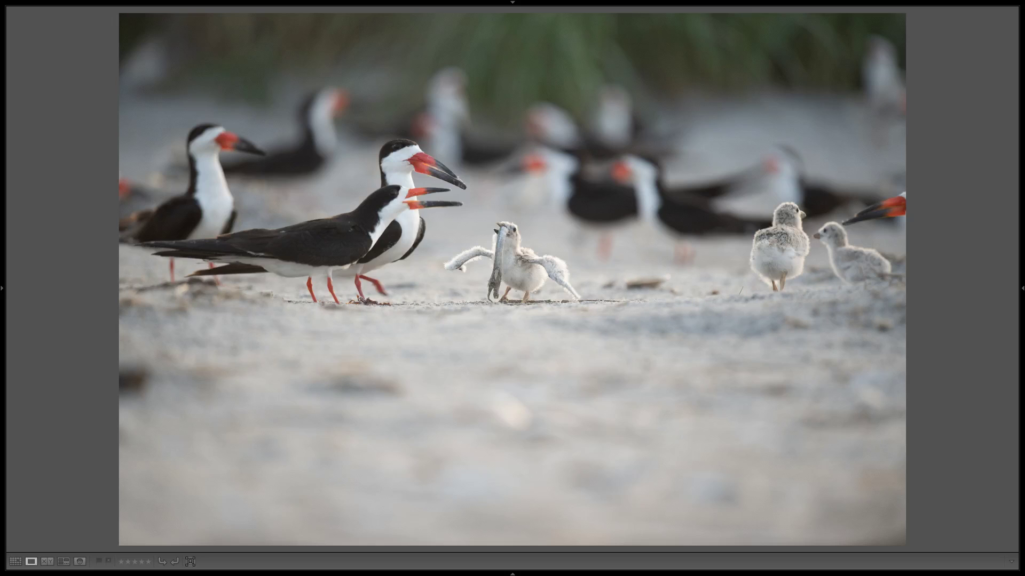
pyautogui.press('Right')
pyautogui.press('Right')
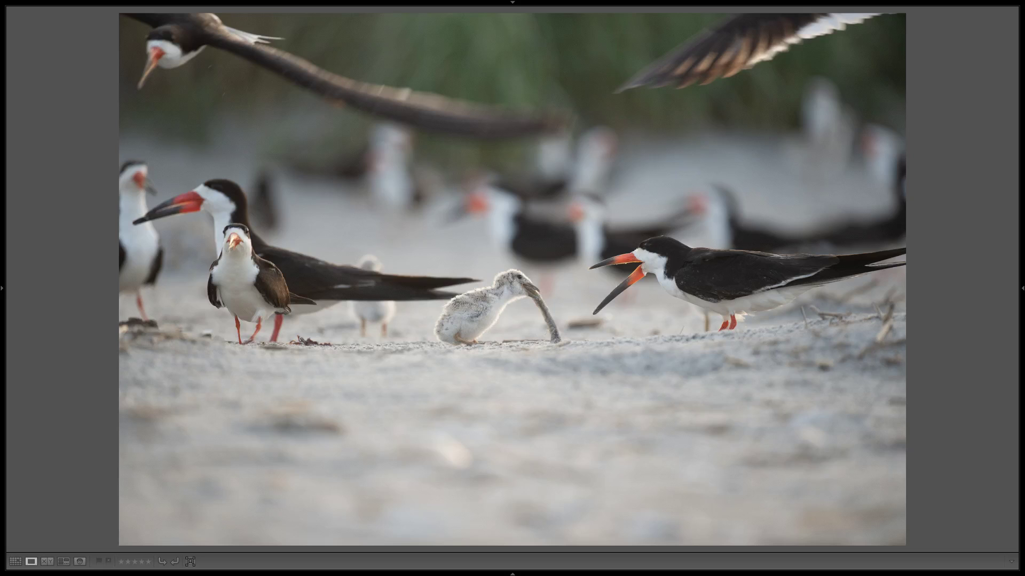
pyautogui.press('Right')
pyautogui.press('Right')
pyautogui.press('x')
pyautogui.press('Right')
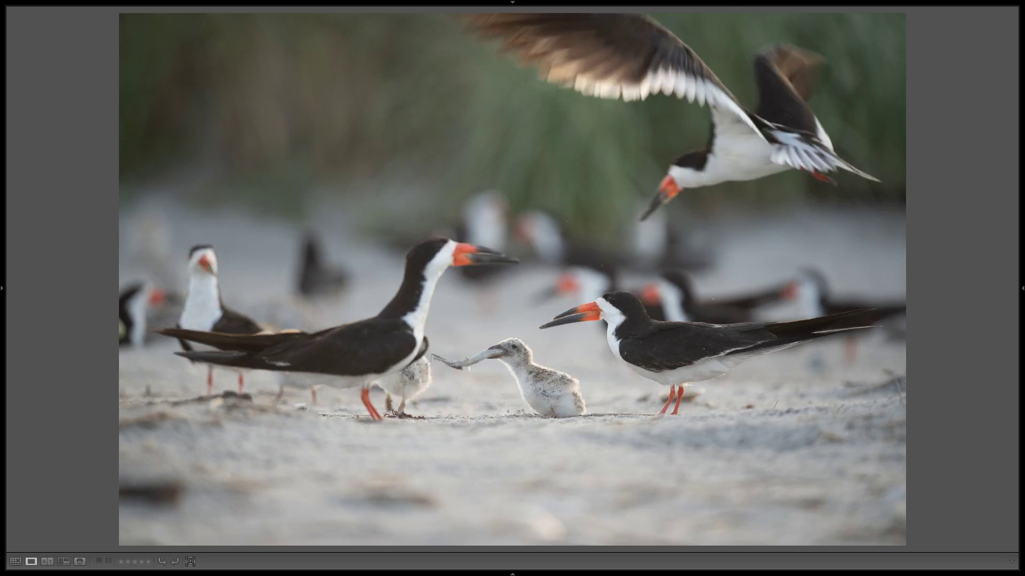
# - Judge the frames of the upright chick with a fish and the two chicks walking together, rejecting the weaker one
pyautogui.press('Right')
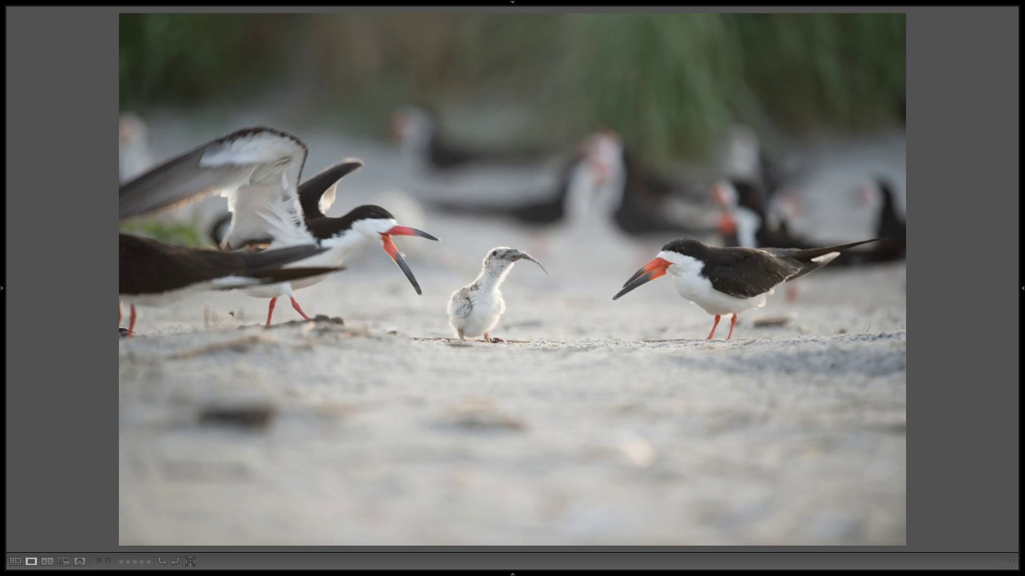
pyautogui.press('Right')
pyautogui.press('Right')
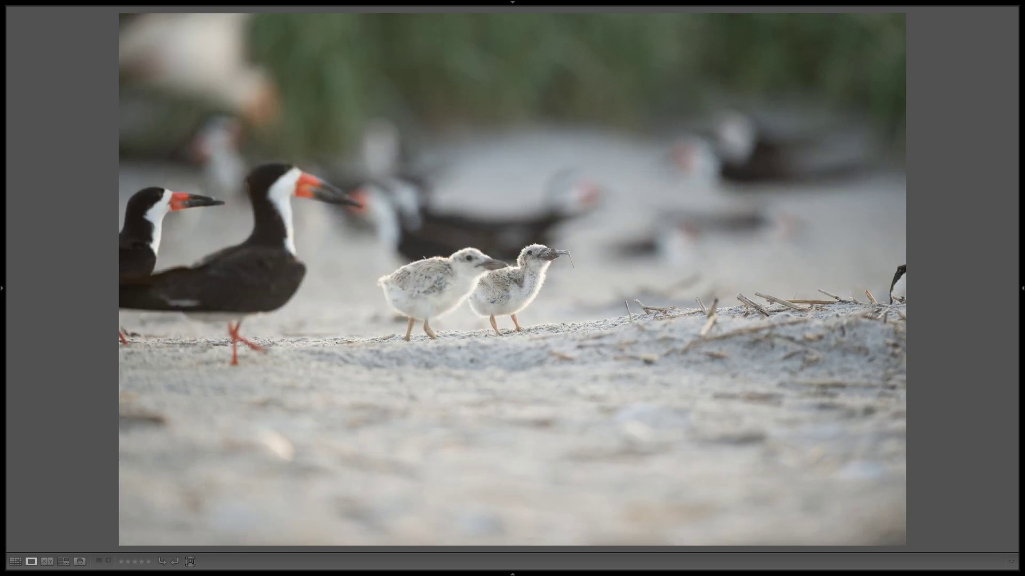
pyautogui.press('Right')
pyautogui.press('x')
pyautogui.press('Right')
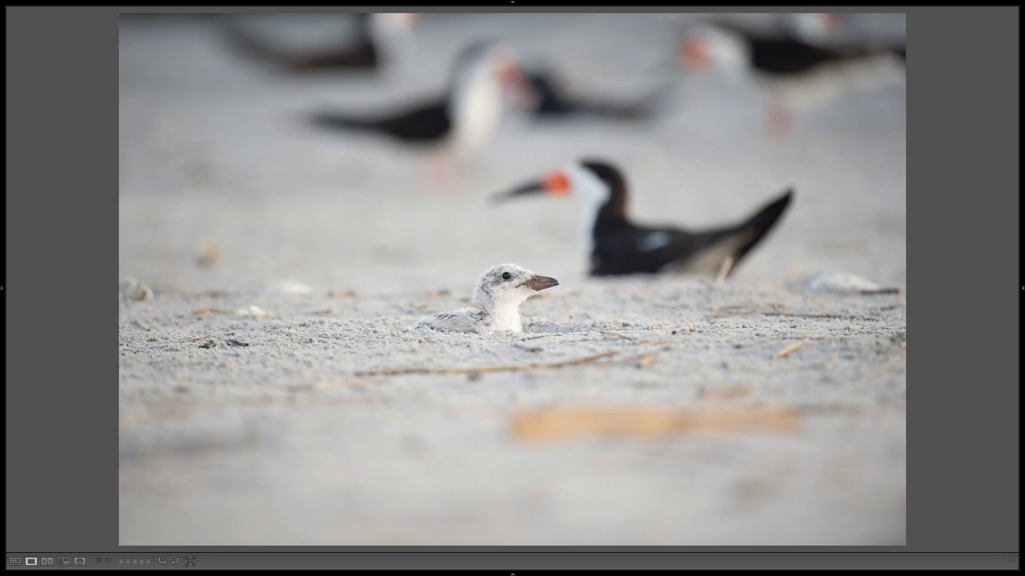
# - Compare the head-on frames of the chick walking toward the camera, rejecting the raised-head frame and keeping the lowered-head one
pyautogui.press('Right')
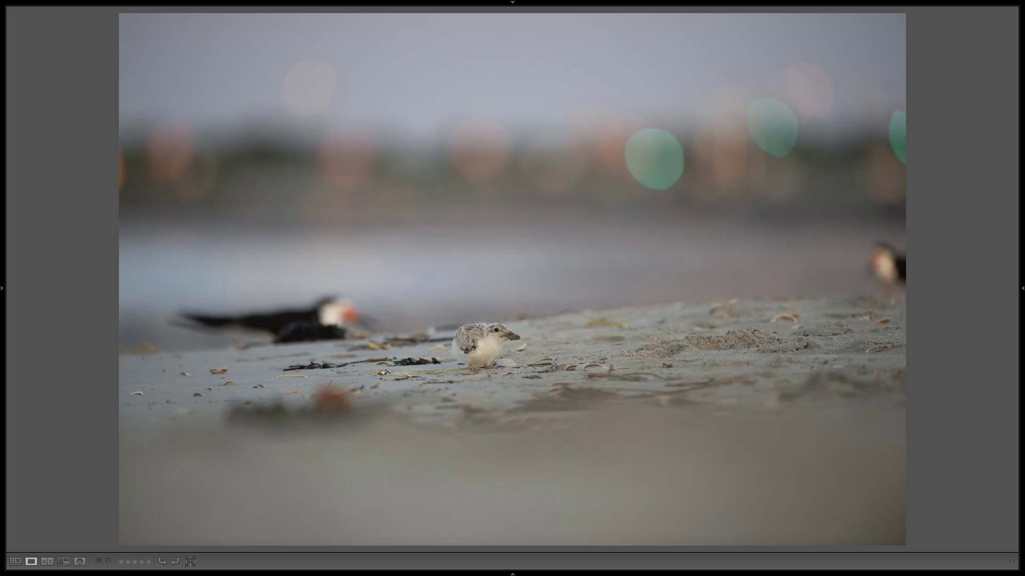
pyautogui.press('Right')
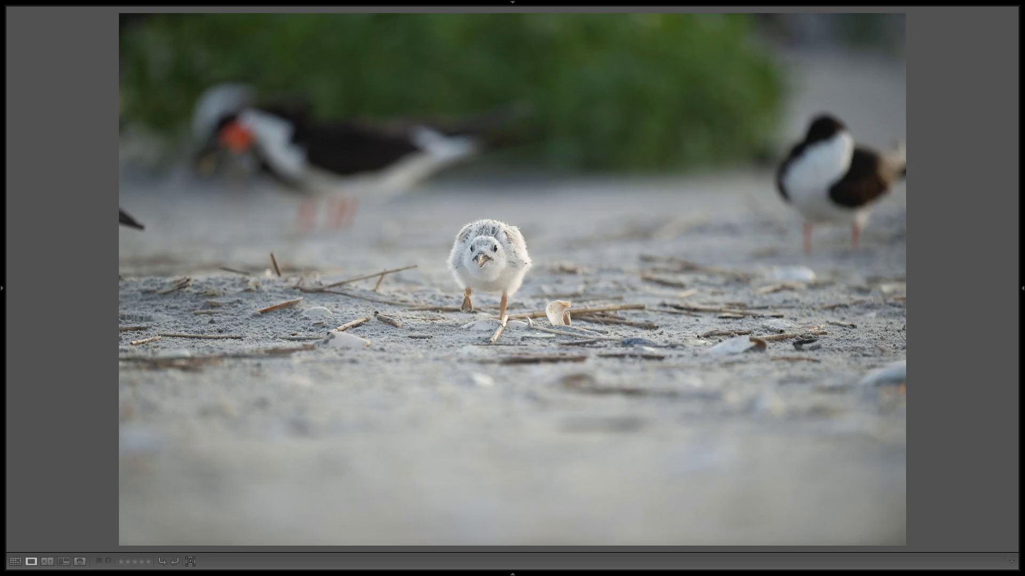
pyautogui.press('Right')
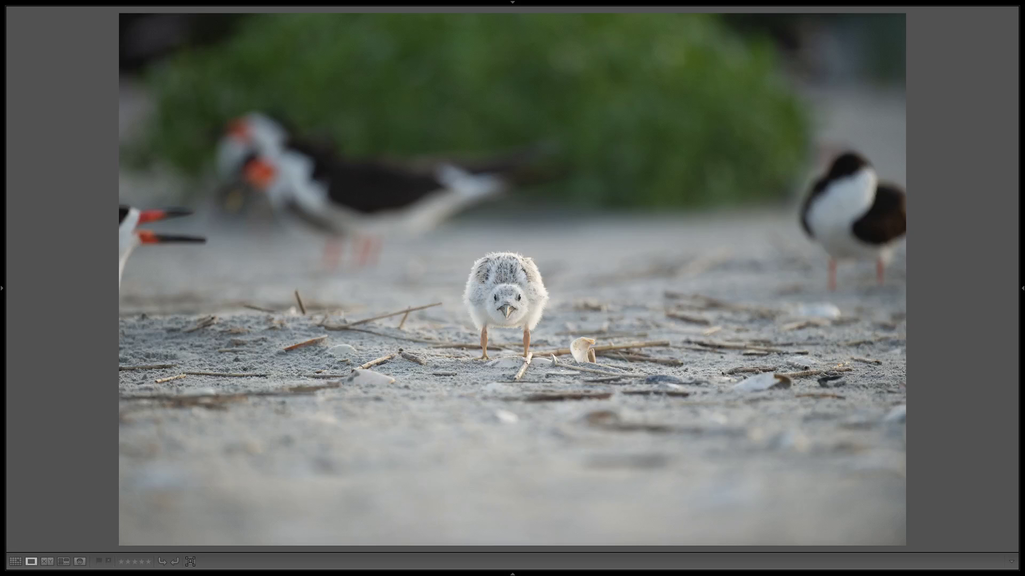
pyautogui.press('Right')
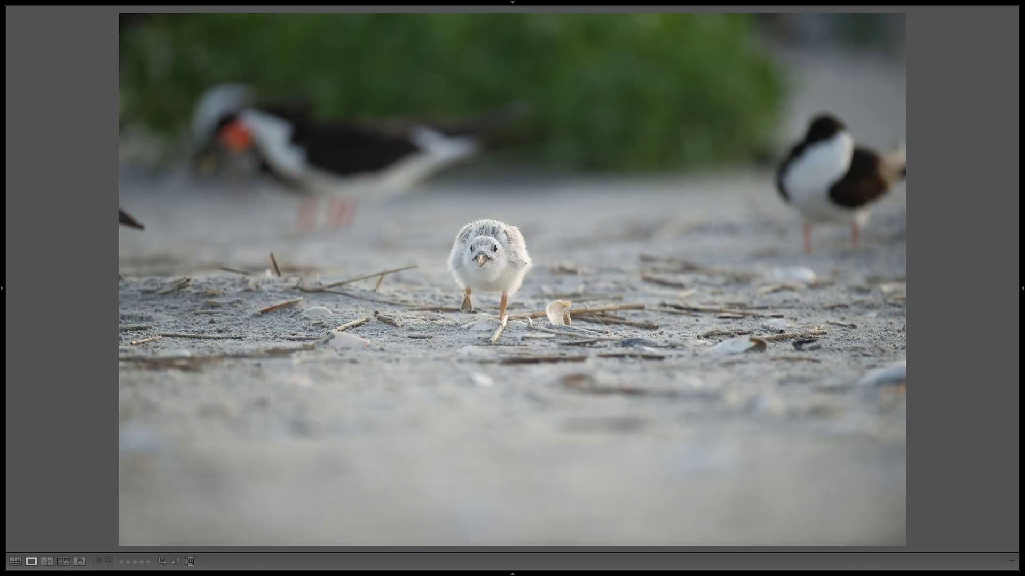
pyautogui.press('x')
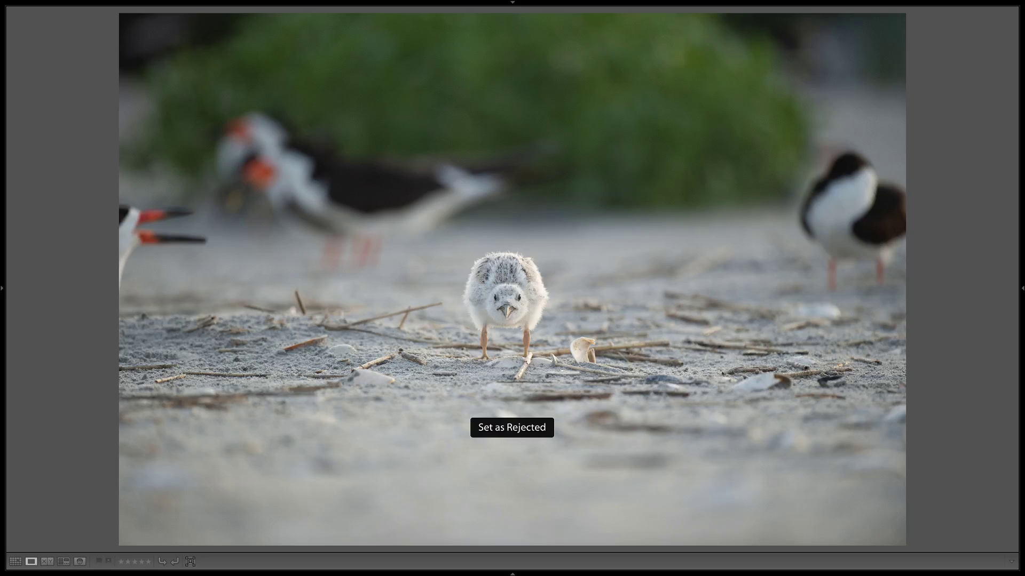
pyautogui.press('Right')
pyautogui.press('Right')
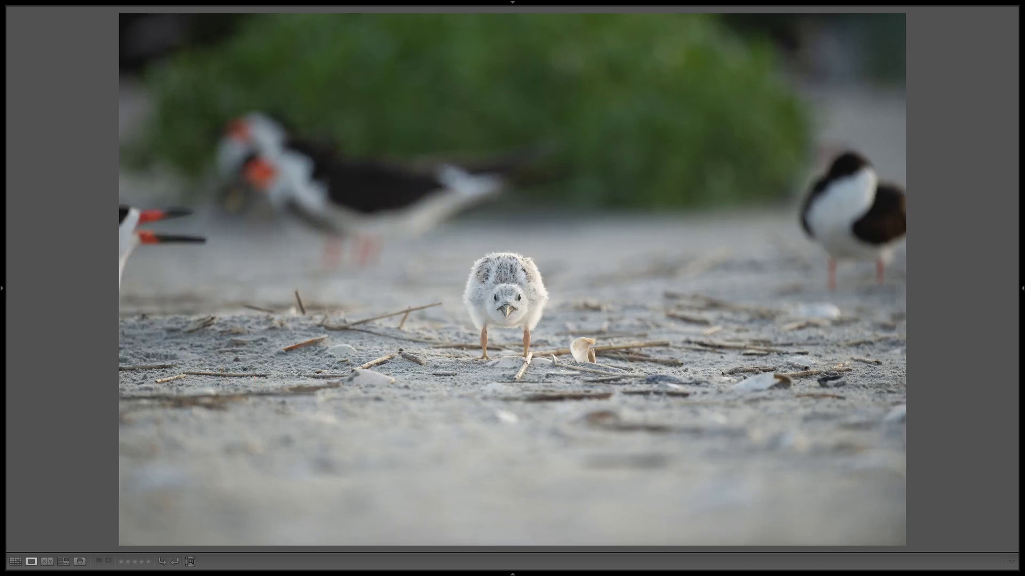
pyautogui.press('Right')
pyautogui.press('Right')
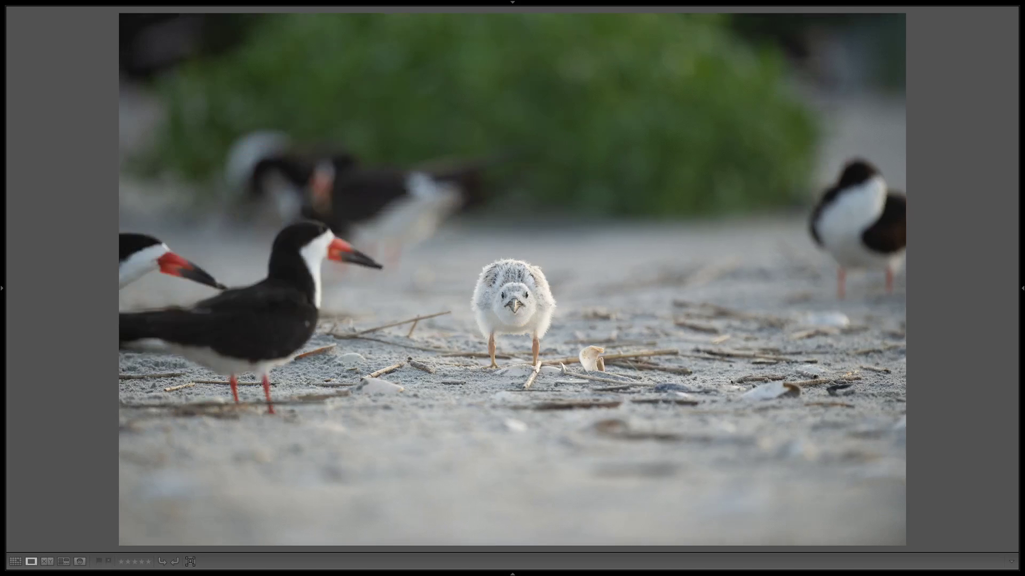
# - Reject the weaker head-on chick frame and keep the skimmer flock flying low over the surf
pyautogui.press('Right')
pyautogui.press('x')
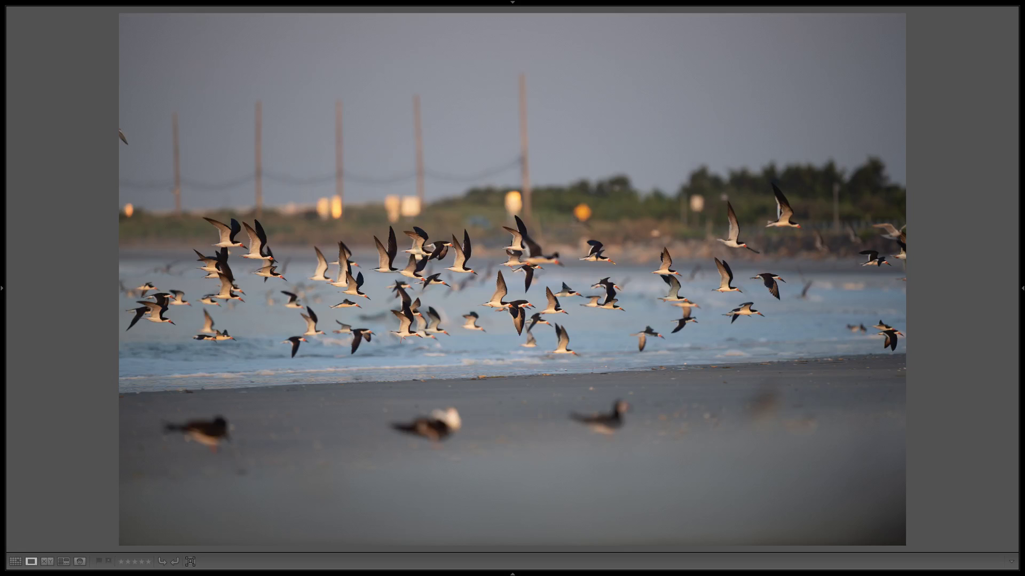
pyautogui.press('Right')
pyautogui.press('Right')
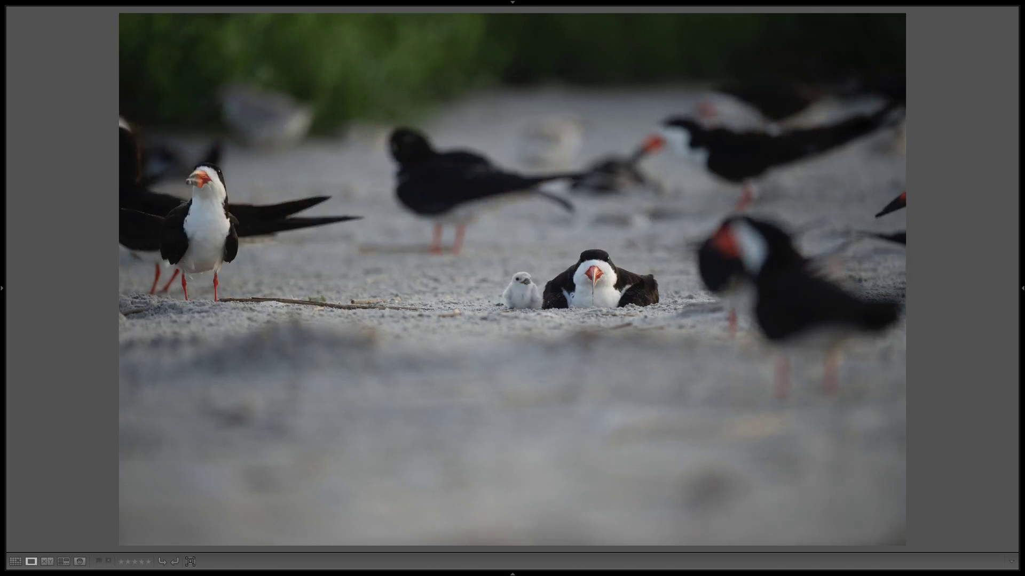
# - Judge the frames of the adult sitting over its chick and of the chick half-hidden beside an adult, rejecting the weaker ones
pyautogui.press('x')
pyautogui.press('Right')
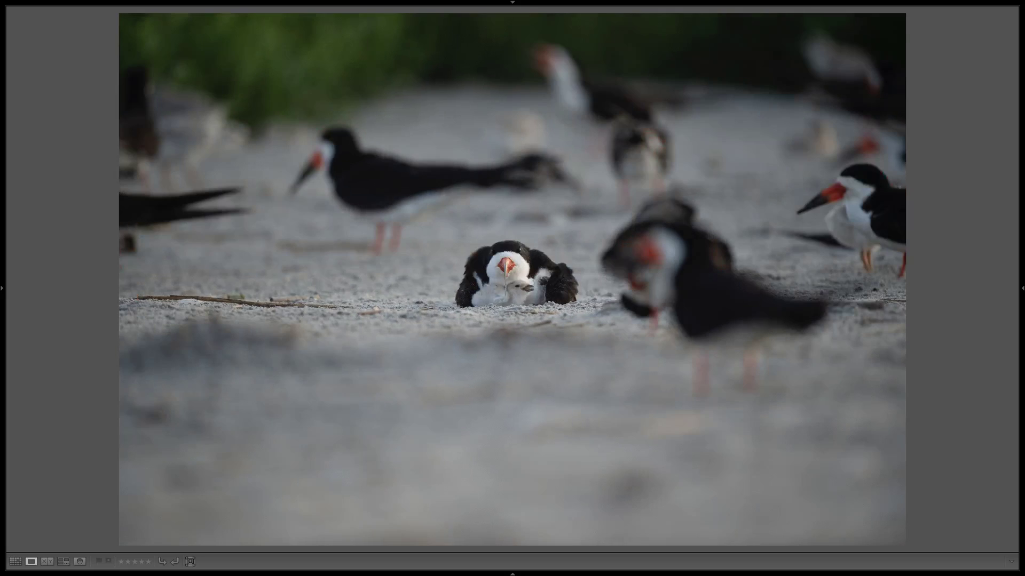
pyautogui.press('Right')
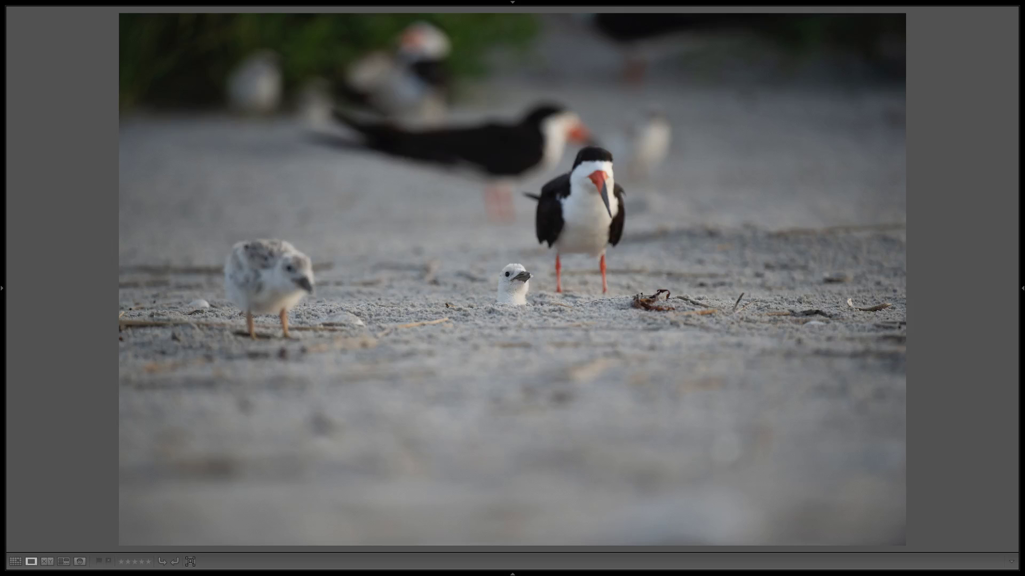
pyautogui.press('Right')
pyautogui.press('Right')
pyautogui.press('Right')
pyautogui.press('x')
pyautogui.press('Right')
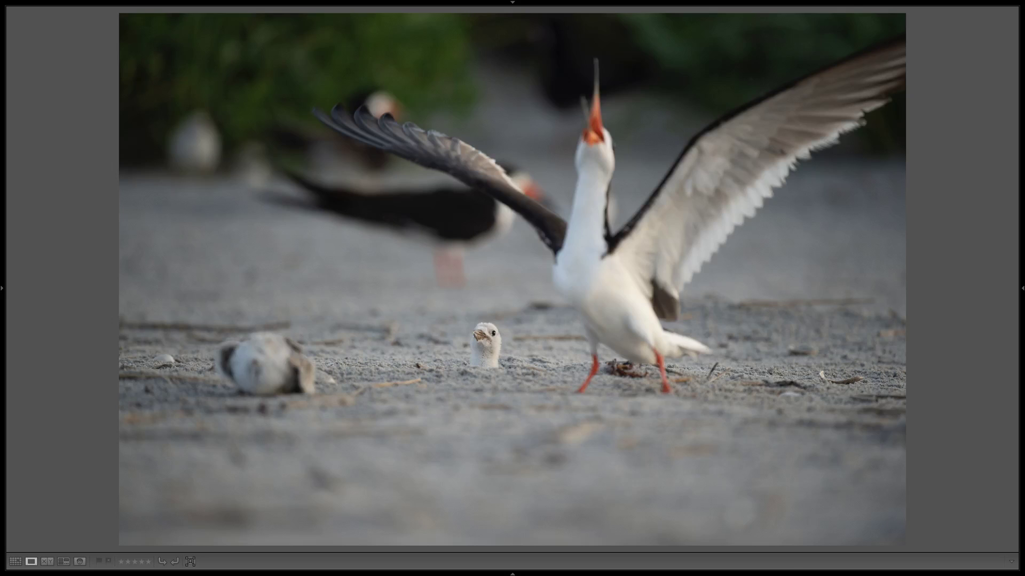
# - Review the wing-spread adult and the two adults on the golden sand, rejecting the pair frame with the upright, raised neck
pyautogui.press('Right')
pyautogui.press('Right')
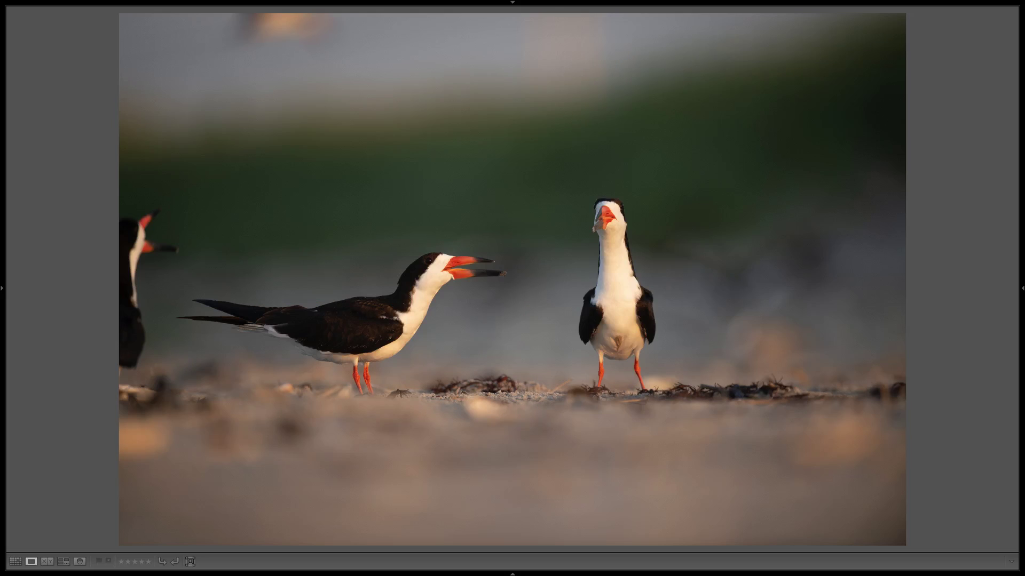
pyautogui.press('Right')
pyautogui.press('x')
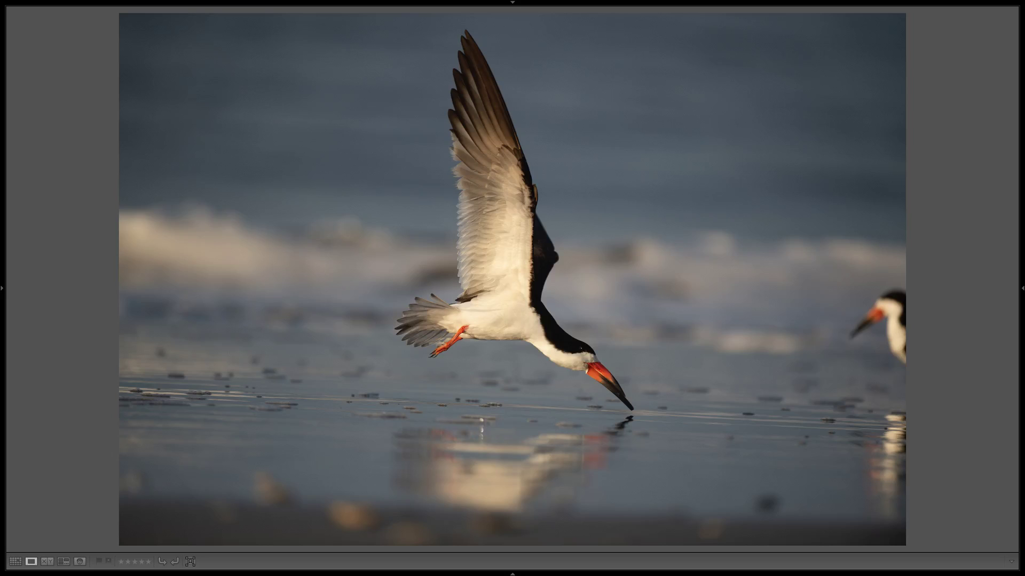
# - Return to the thumbnail grid and delete all rejected photos from disk across All Photographs
pyautogui.press('g')
pyautogui.press('Tab')
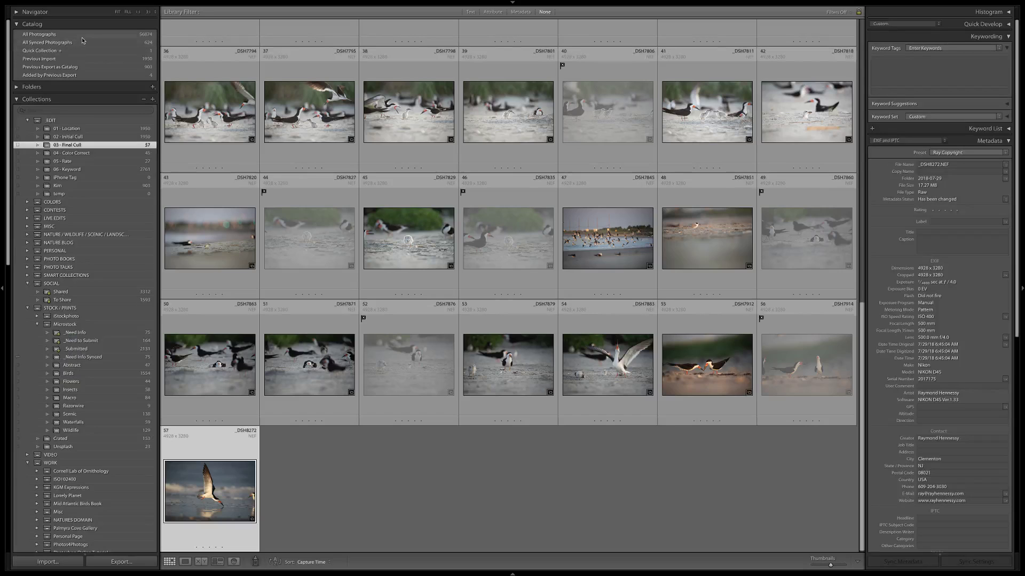
pyautogui.click(80, 35)
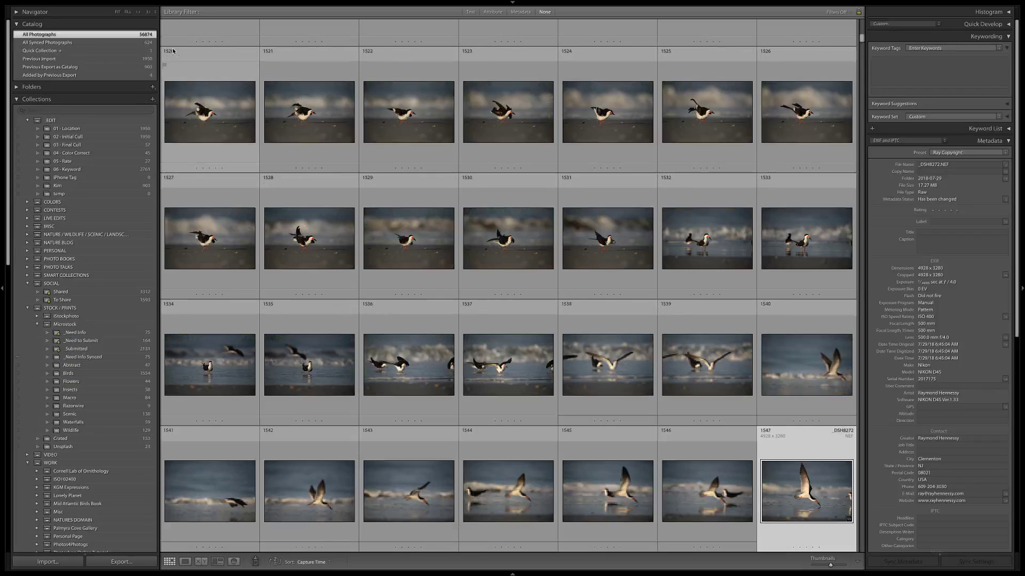
pyautogui.hotkey('ctrl', 'BackSpace')
pyautogui.click(497, 185)
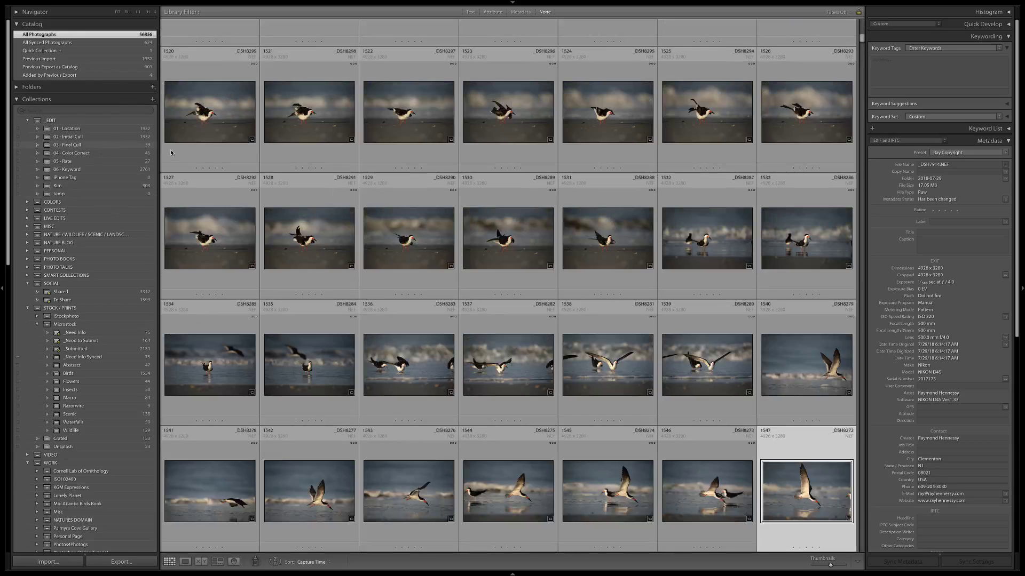
# - Add all the photos of the 03 - Final Cull collection to the 04 - Color Correct collection
pyautogui.click(131, 143)
pyautogui.click(212, 118)
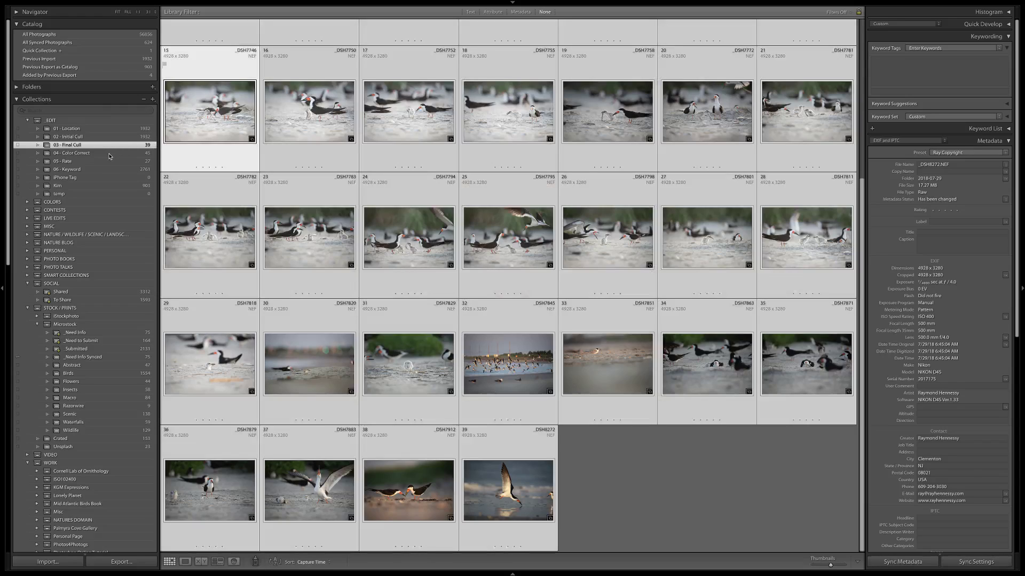
pyautogui.hotkey('ctrl', 'a')
pyautogui.moveTo(190, 131); pyautogui.dragTo(108, 156)
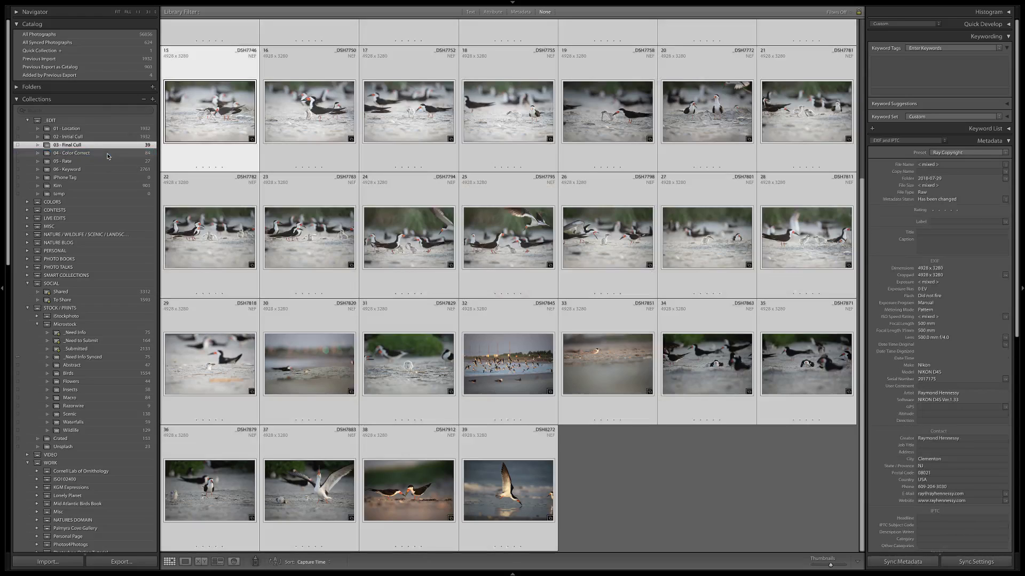
# - Open the 04 - Color Correct collection and bring its first skimmer photo, the small chick on the sand, into Develop
pyautogui.click(108, 154)
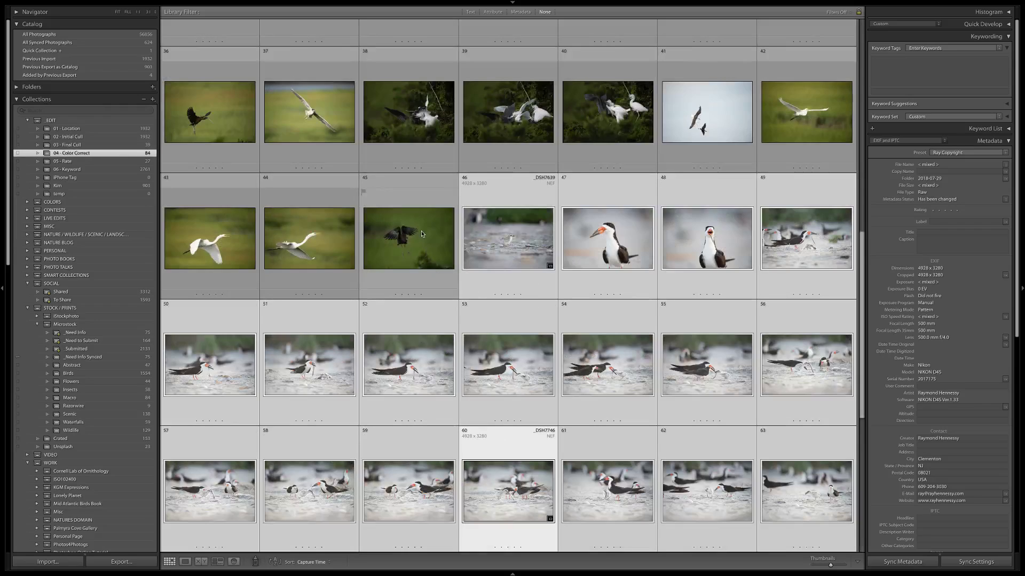
pyautogui.click(421, 233)
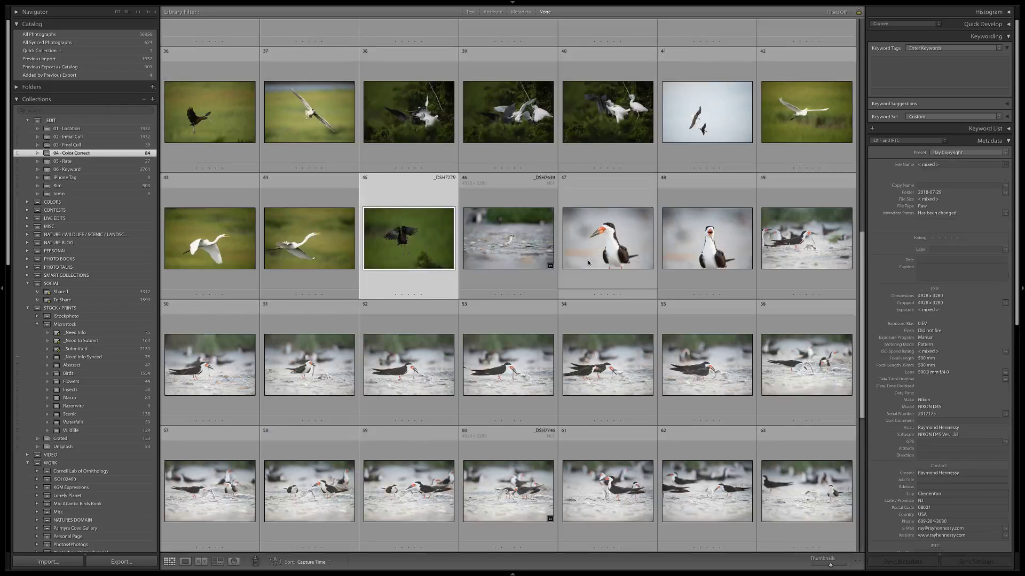
pyautogui.press('Right')
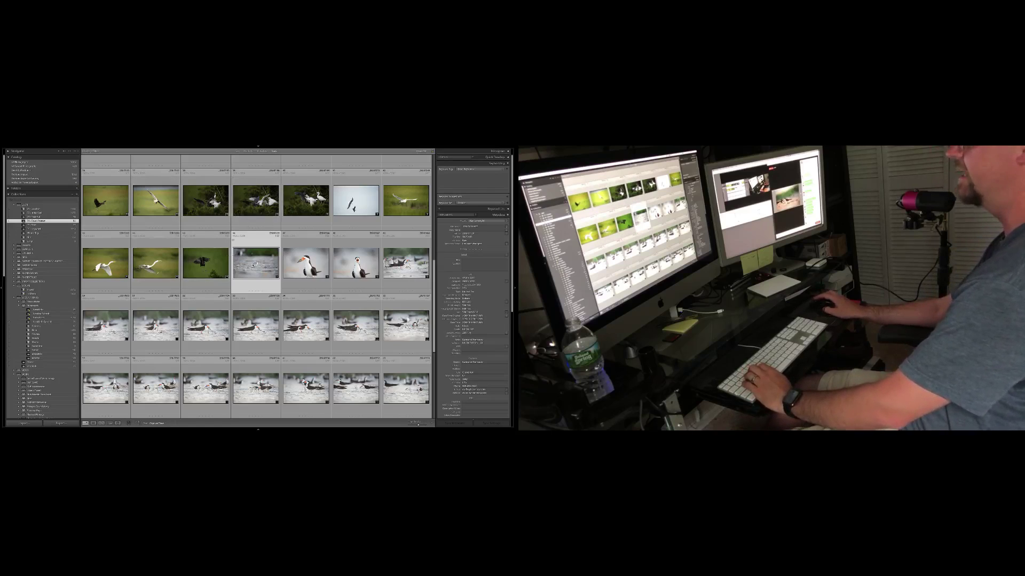
pyautogui.press('d')
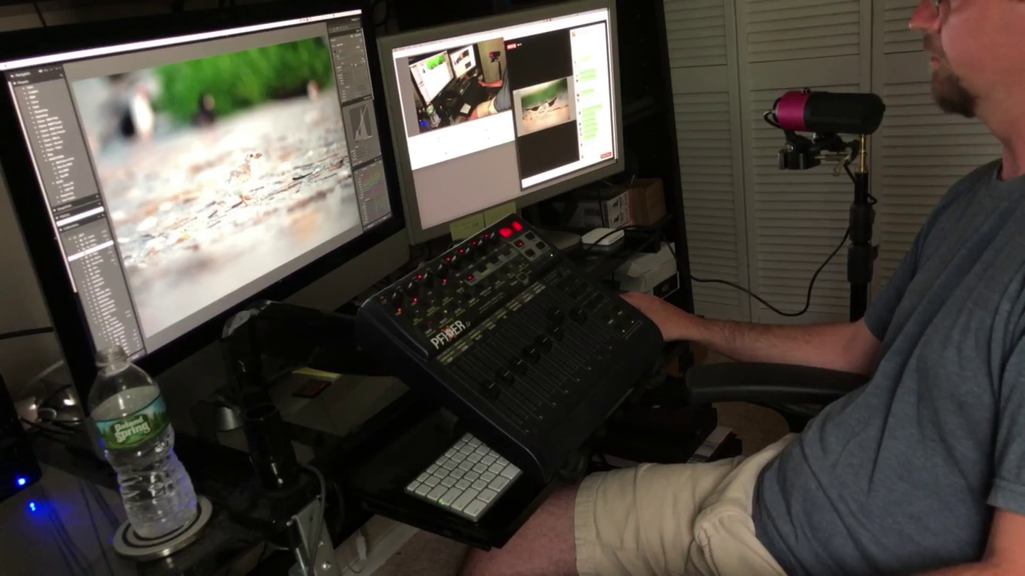
pyautogui.moveTo(355, 64); pyautogui.dragTo(347, 67)
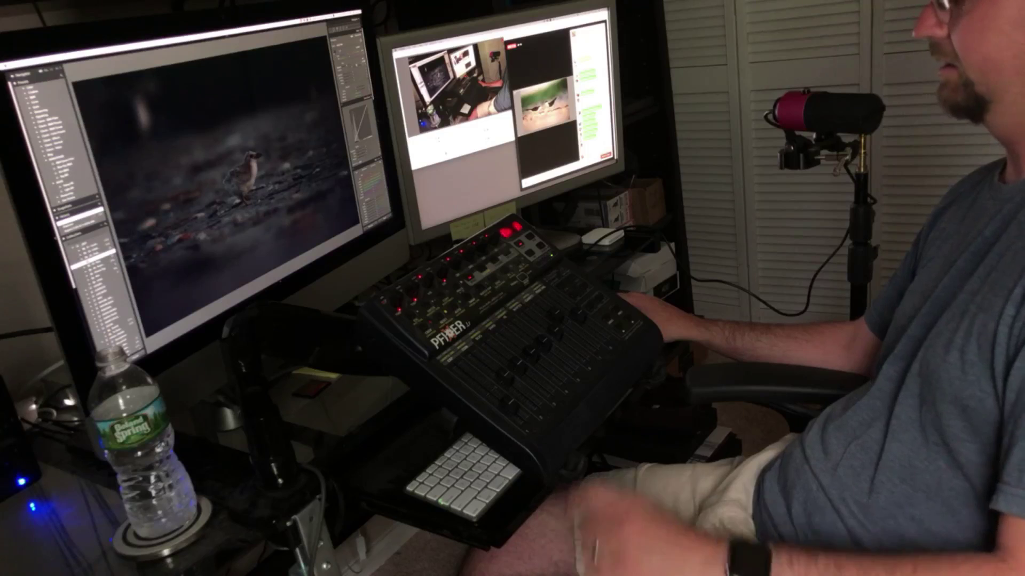
pyautogui.press('Right')
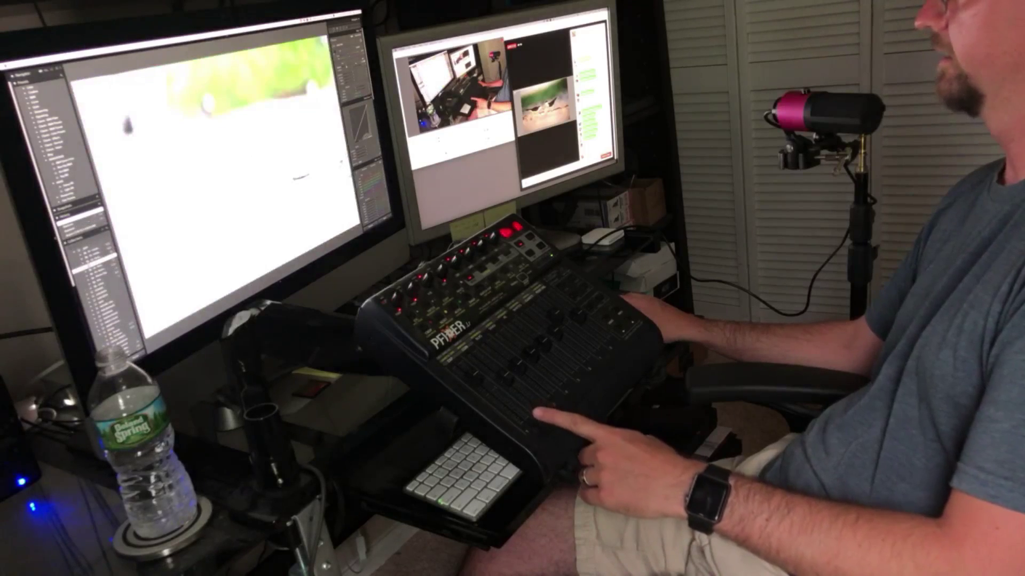
pyautogui.press('Left')
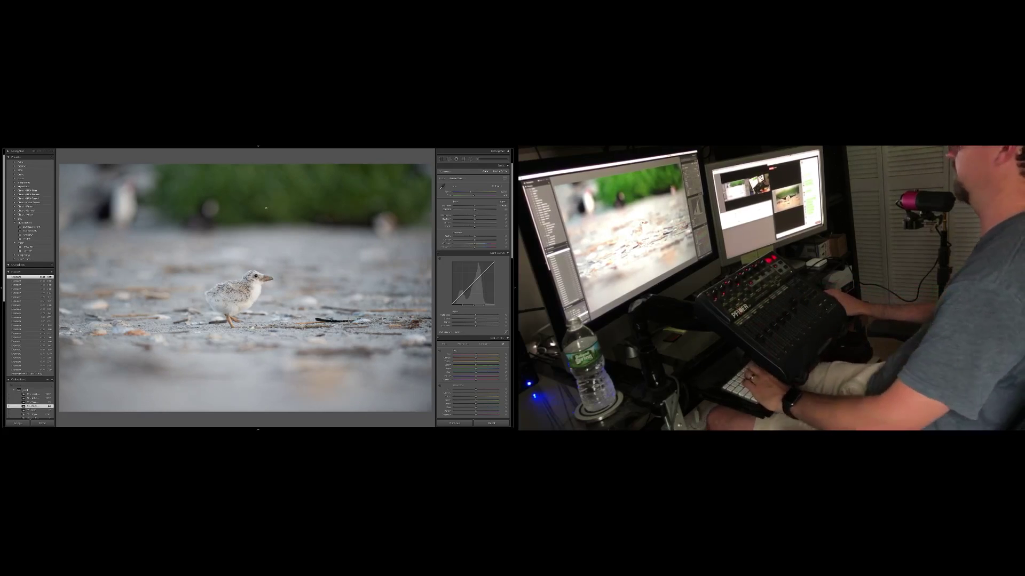
# - Crop the chick photo tighter, placing the chick left of centre, and straighten it slightly
pyautogui.press('r')
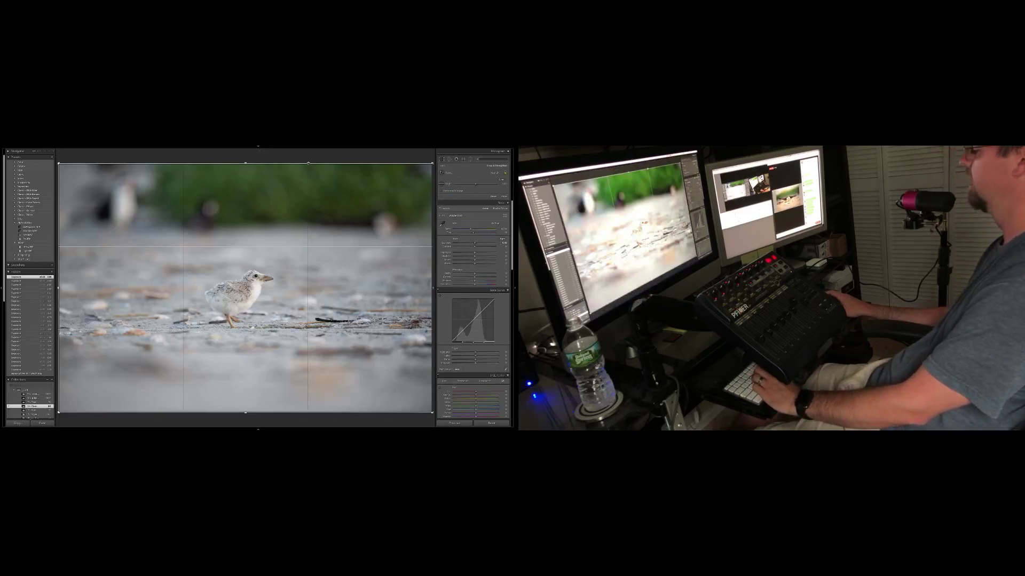
pyautogui.press('r')
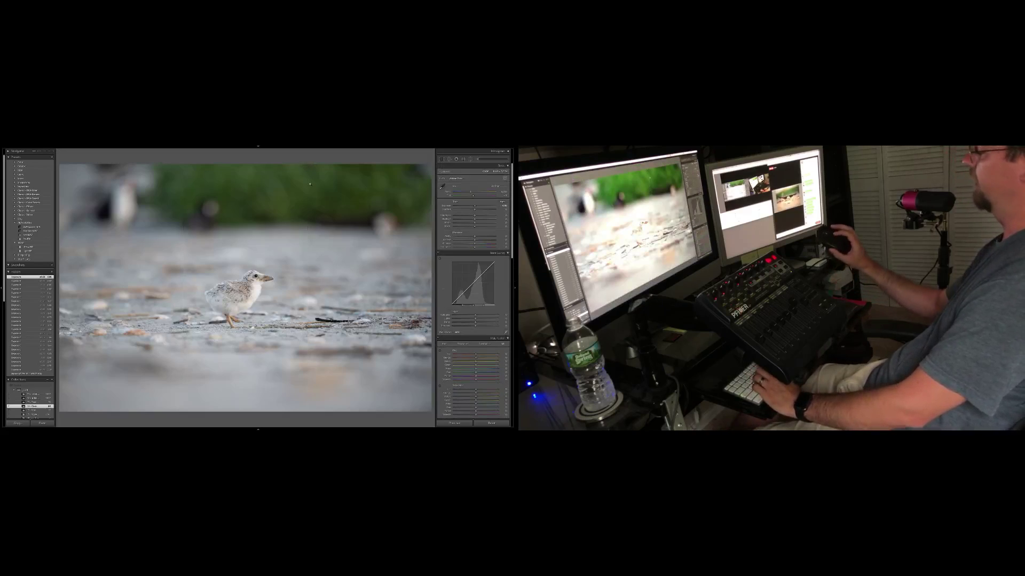
pyautogui.press('r')
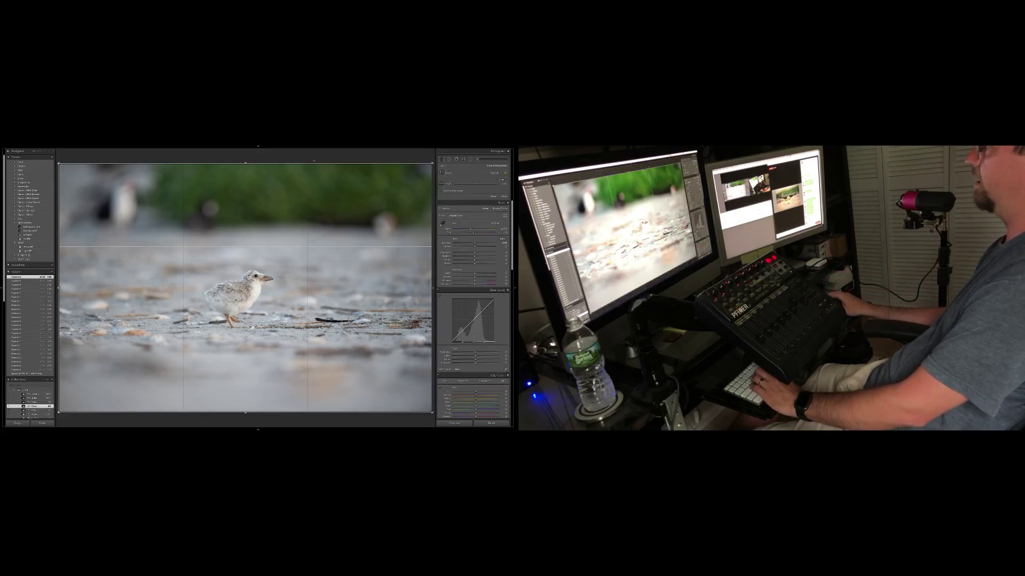
pyautogui.moveTo(315, 164); pyautogui.dragTo(254, 229)
pyautogui.press('alt')
pyautogui.moveTo(256, 192); pyautogui.dragTo(255, 198)
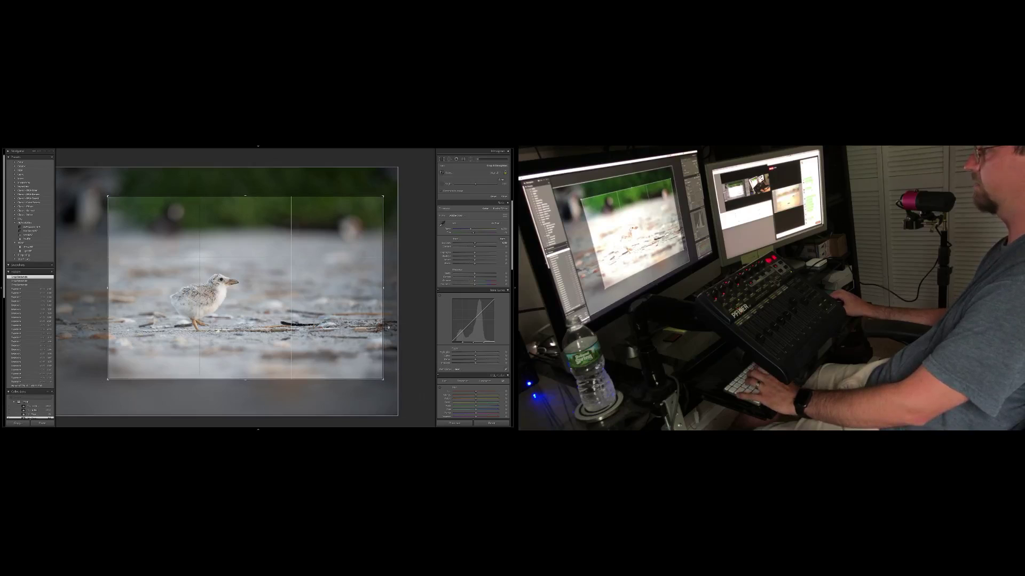
pyautogui.moveTo(392, 327); pyautogui.dragTo(396, 331)
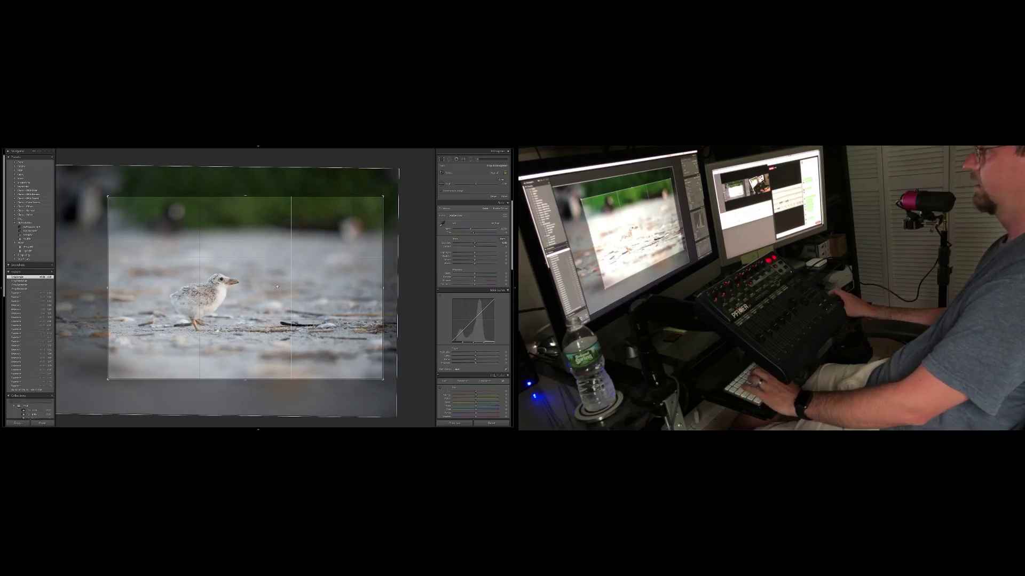
pyautogui.press('Return')
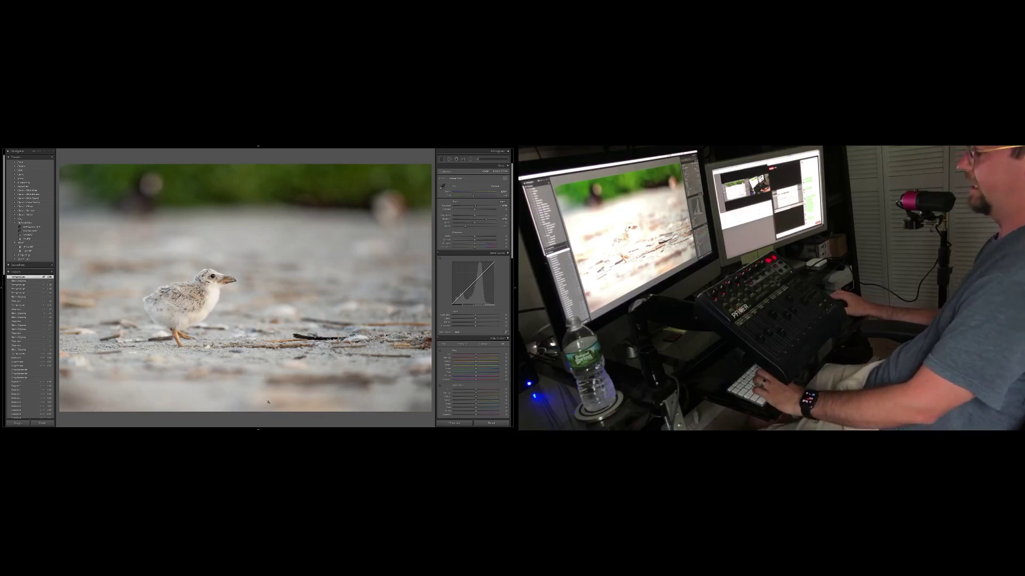
# - Show the filmstrip and fine-tune the crop of the chick photo
pyautogui.click(267, 428)
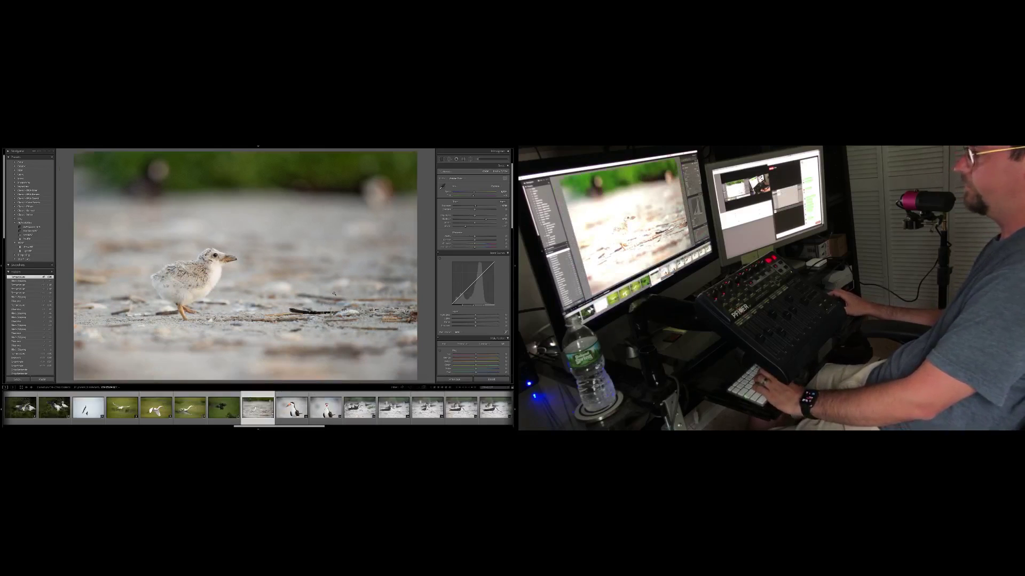
pyautogui.press('r')
pyautogui.press('Return')
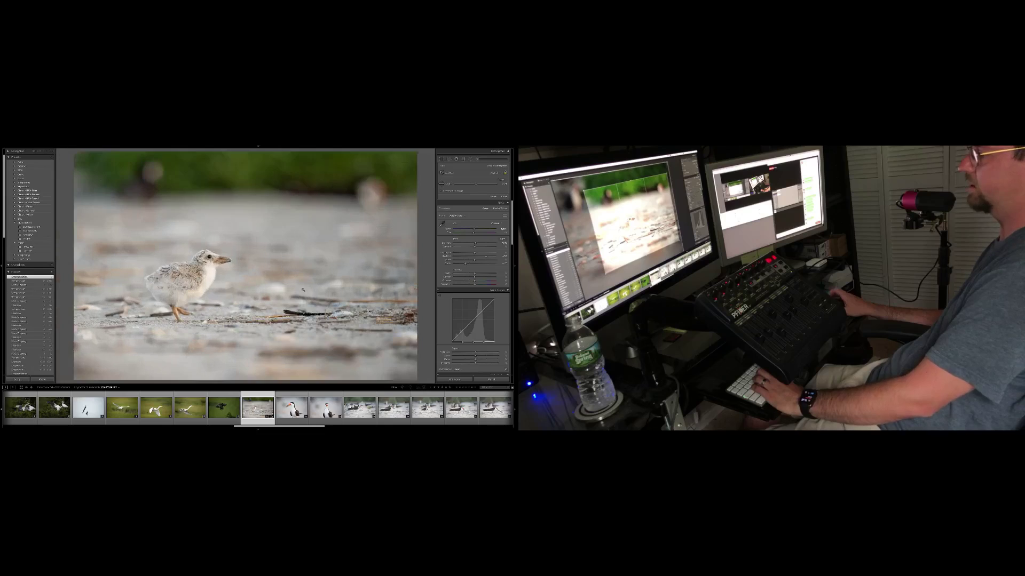
# - Copy the chick photo's develop settings and go on to the adult skimmer portrait
pyautogui.press('super+shift+c')
pyautogui.press('Return')
pyautogui.press('Right')
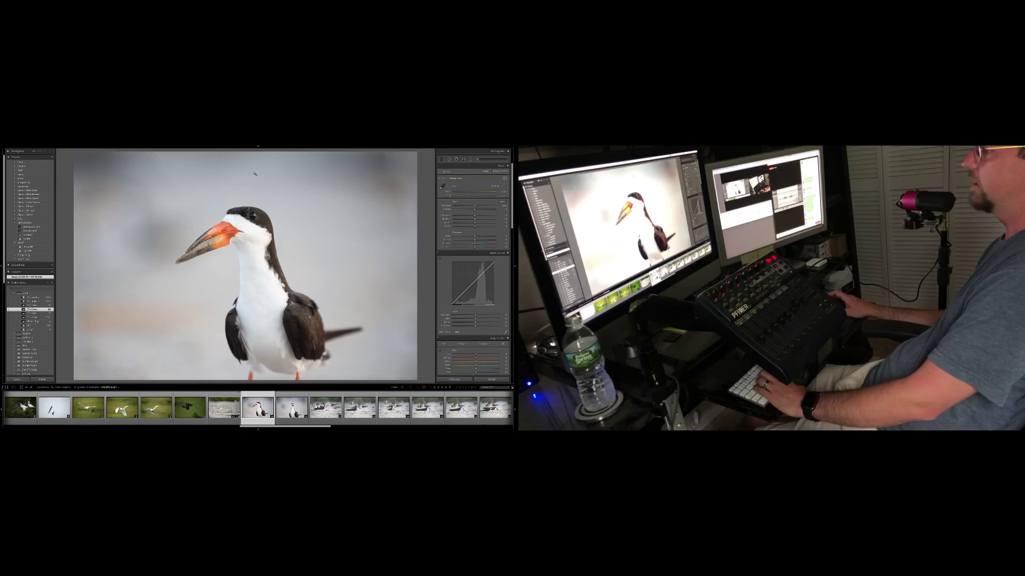
# - Crop the adult skimmer portrait tighter, cutting off the legs and placing the bird slightly right of centre
pyautogui.press('r')
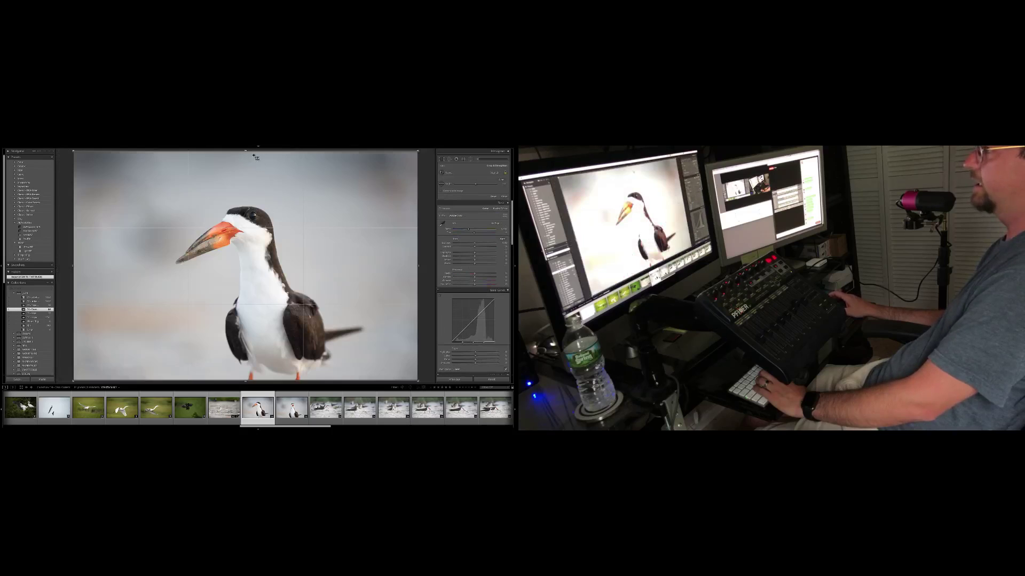
pyautogui.moveTo(252, 151); pyautogui.dragTo(252, 177)
pyautogui.moveTo(261, 243); pyautogui.dragTo(294, 253)
pyautogui.press('Return')
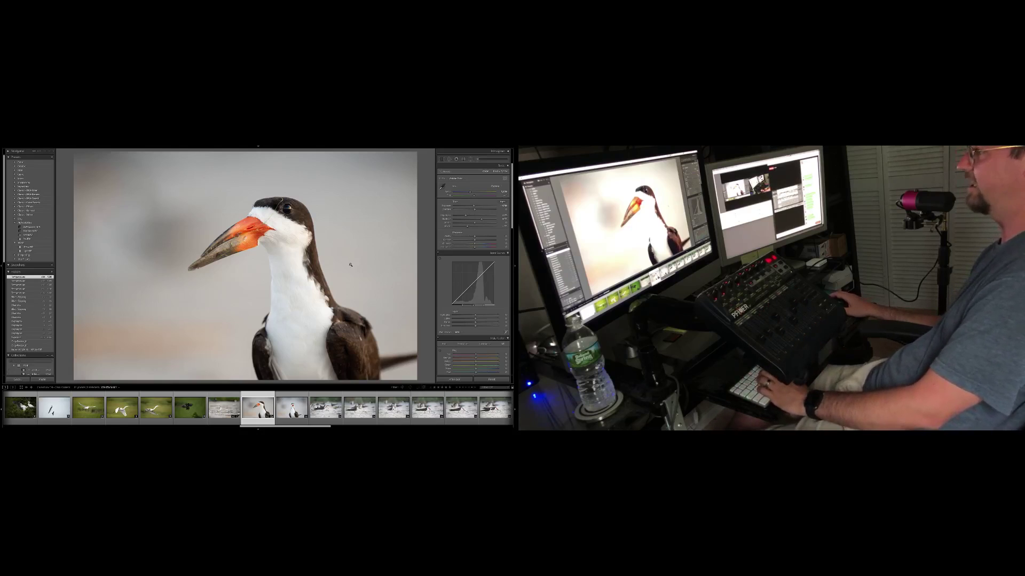
# - Copy the adult portrait's develop settings and paste them onto the next photo, the skimmer with its bill open
pyautogui.press('super+shift+c')
pyautogui.press('Return')
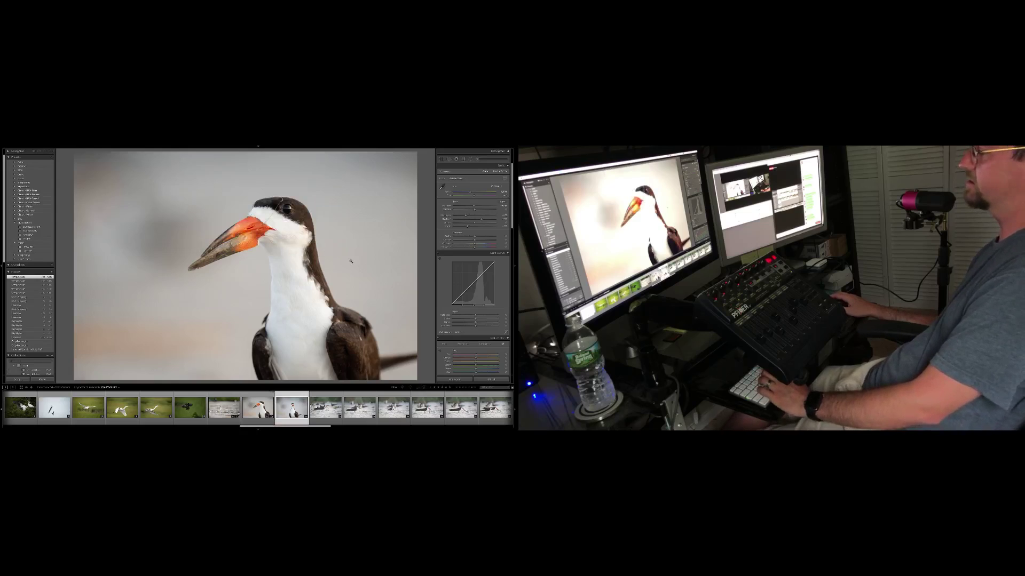
pyautogui.press('Right')
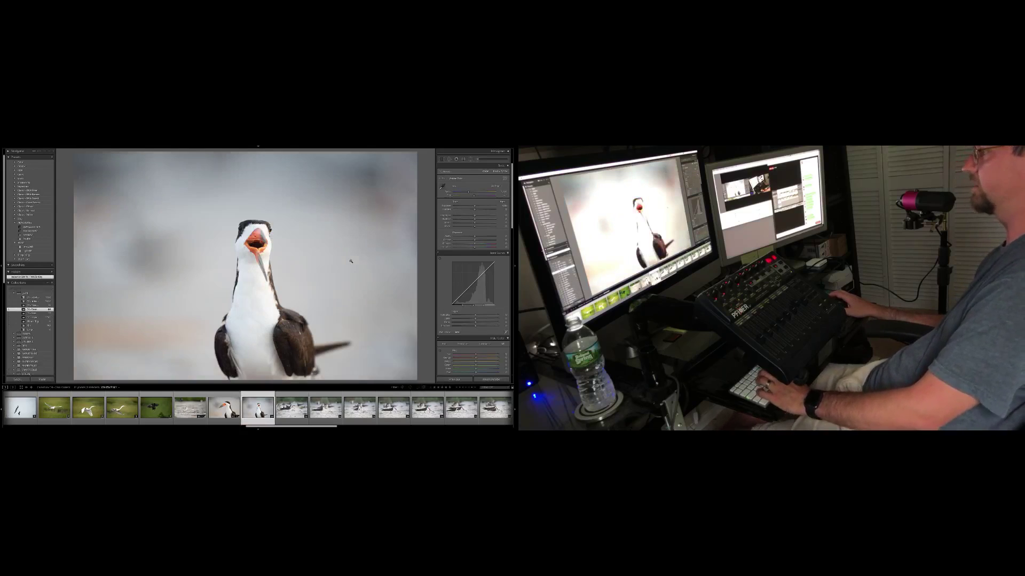
pyautogui.press('super+shift+v')
# - Crop the open-billed skimmer photo to a vertical format, centred on the bird and cutting off the end of its tail
pyautogui.press('r')
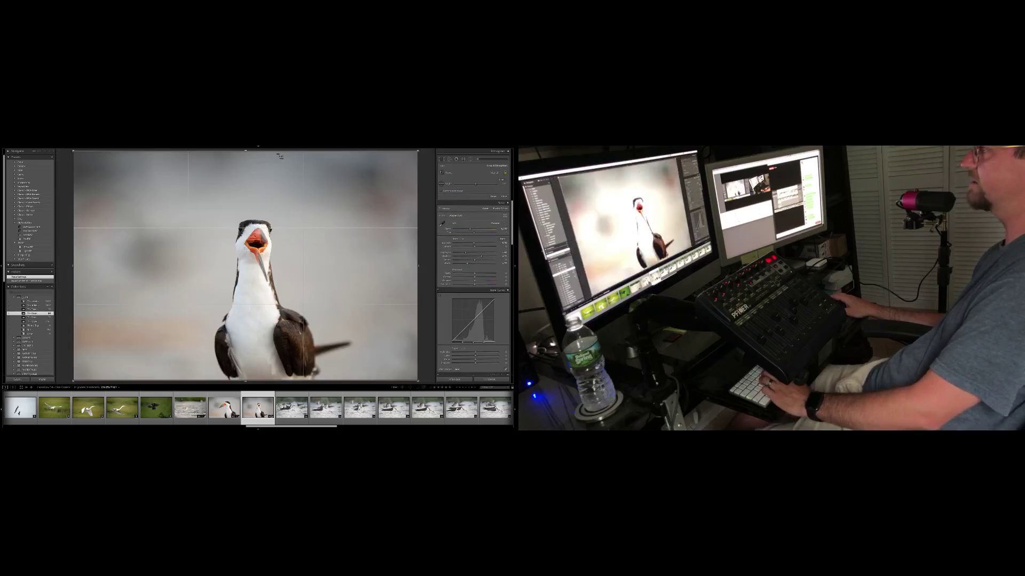
pyautogui.press('x')
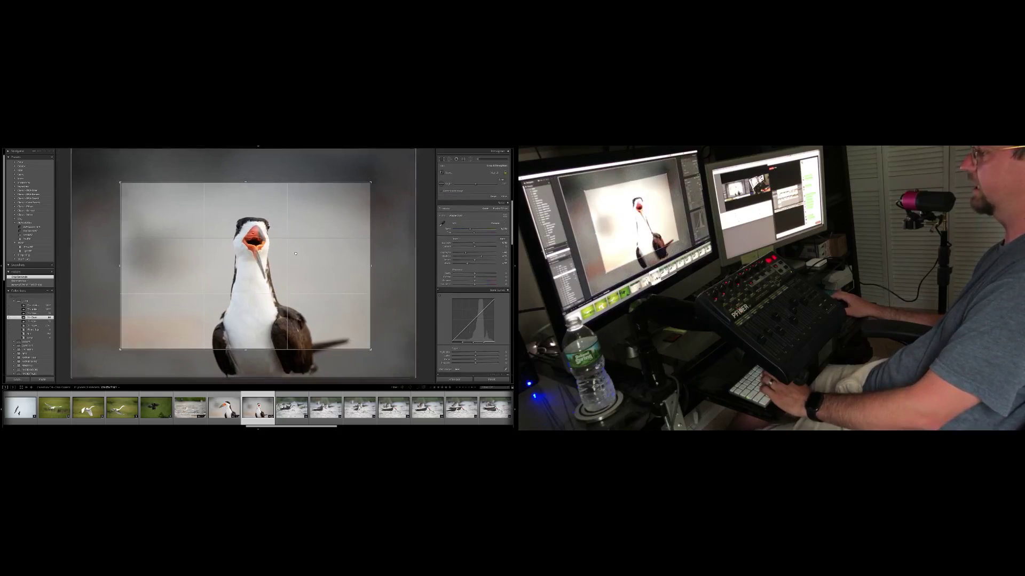
pyautogui.moveTo(274, 255); pyautogui.dragTo(268, 255)
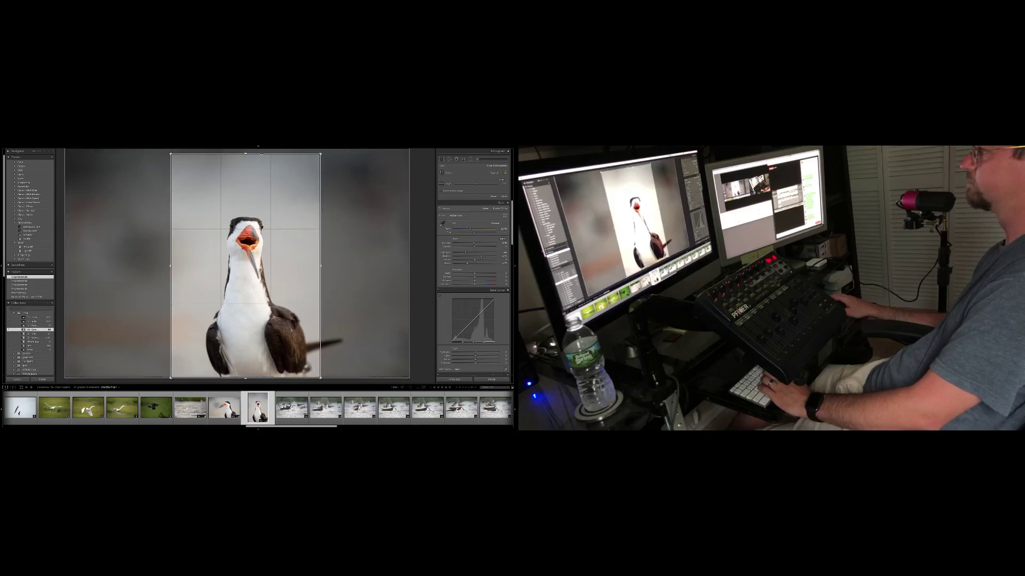
pyautogui.press('Return')
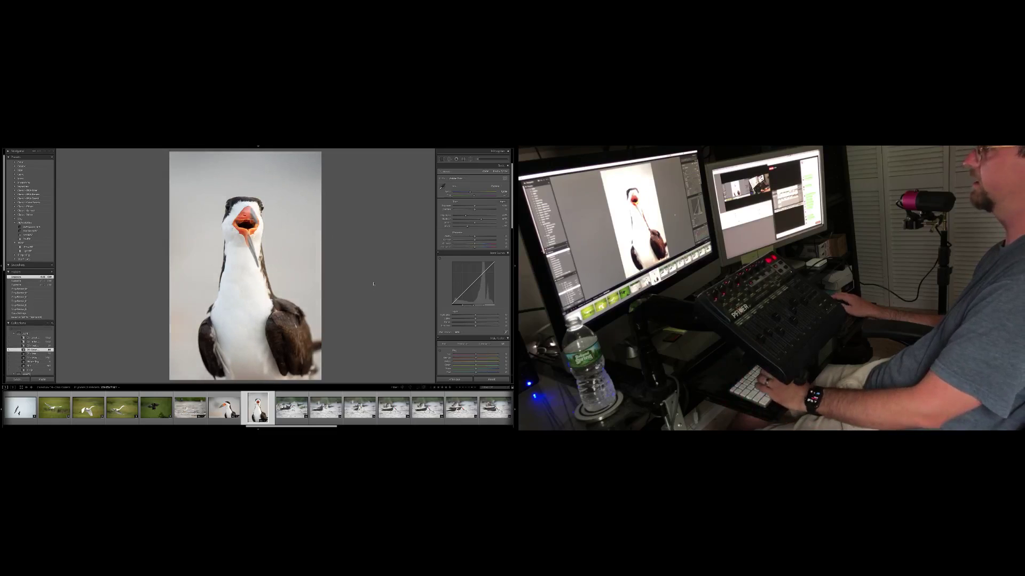
# - Crop the next photo, the skimmer holding a fish beside its chick, slightly tighter with both birds lower in the frame
pyautogui.press('Right')
pyautogui.press('r')
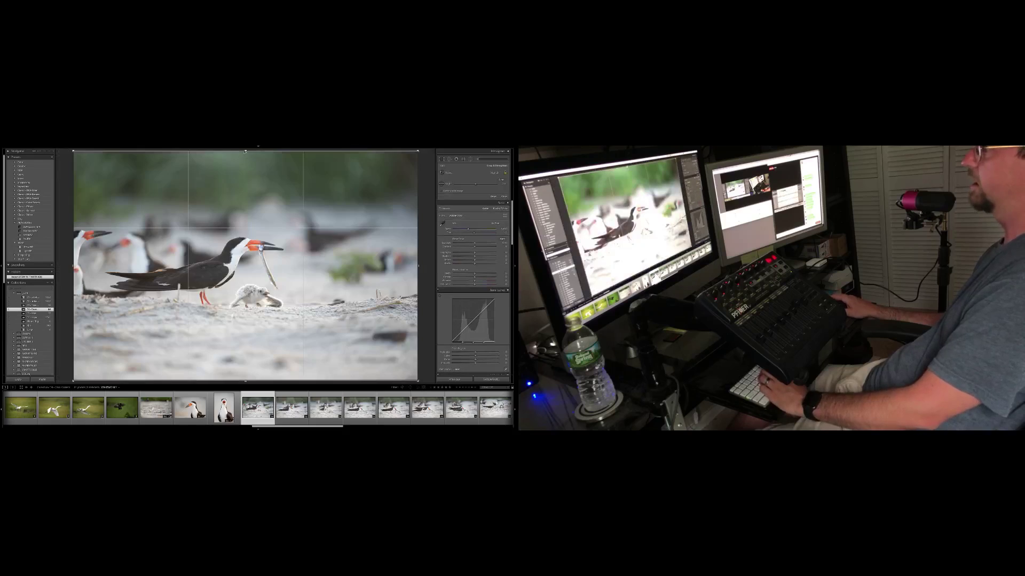
pyautogui.moveTo(246, 160); pyautogui.dragTo(245, 166)
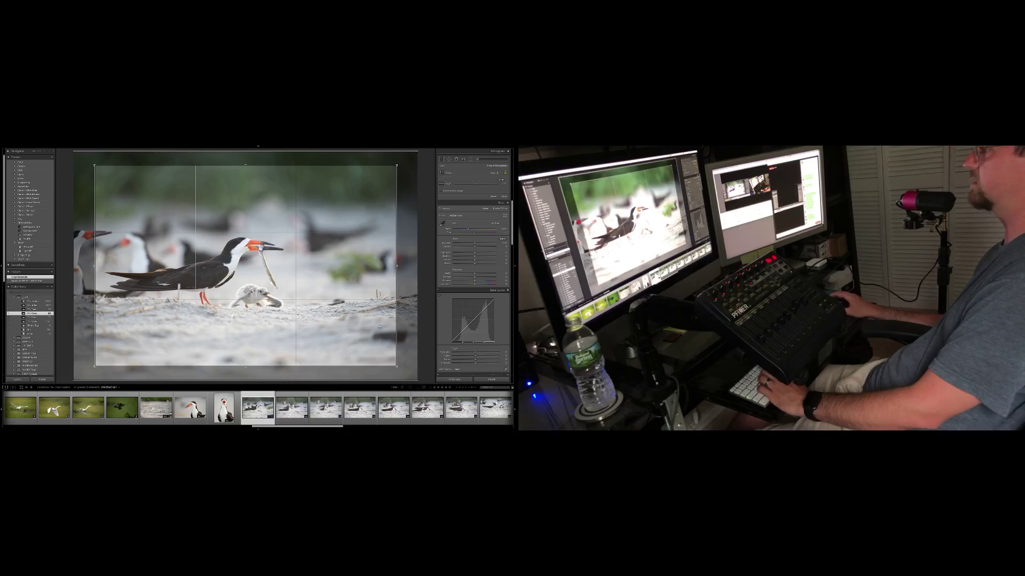
pyautogui.moveTo(397, 266); pyautogui.dragTo(390, 266)
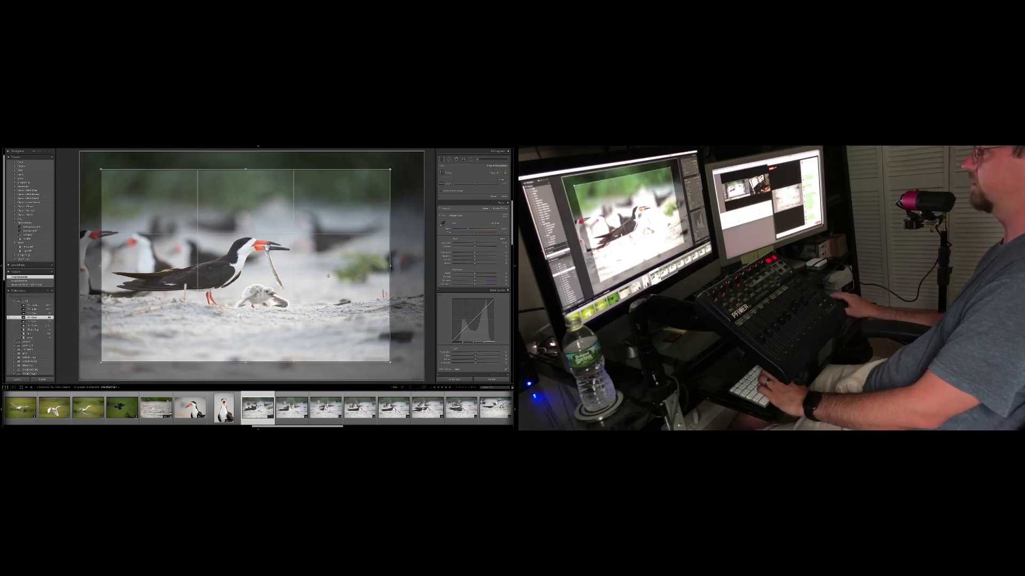
pyautogui.moveTo(327, 276); pyautogui.dragTo(327, 291)
pyautogui.press('r')
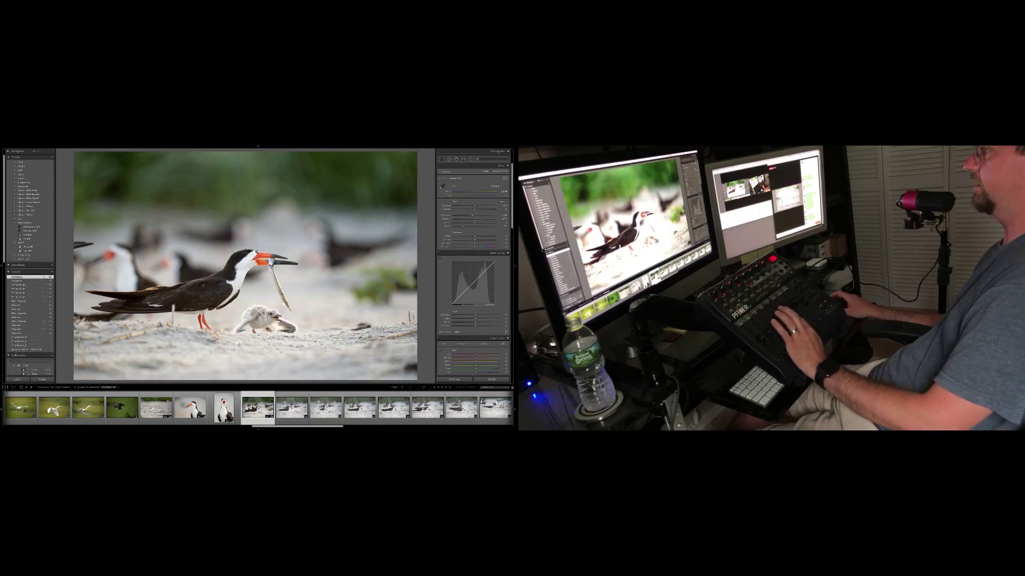
# - Add graduated filters to the fish-and-chick photo, one over the sand in the foreground and one over the background above
pyautogui.press('alt')
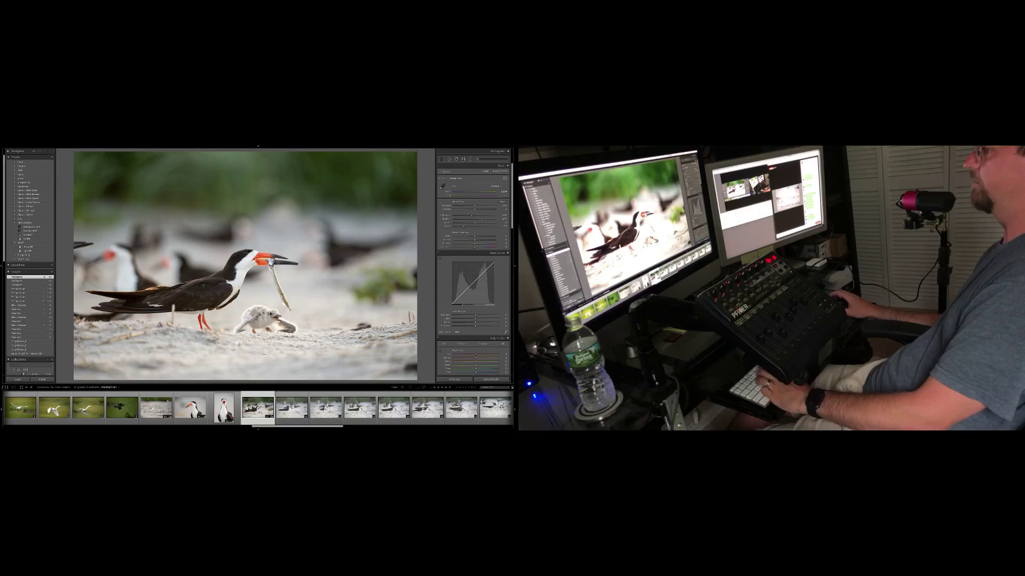
pyautogui.press('m')
pyautogui.moveTo(264, 354); pyautogui.dragTo(264, 335)
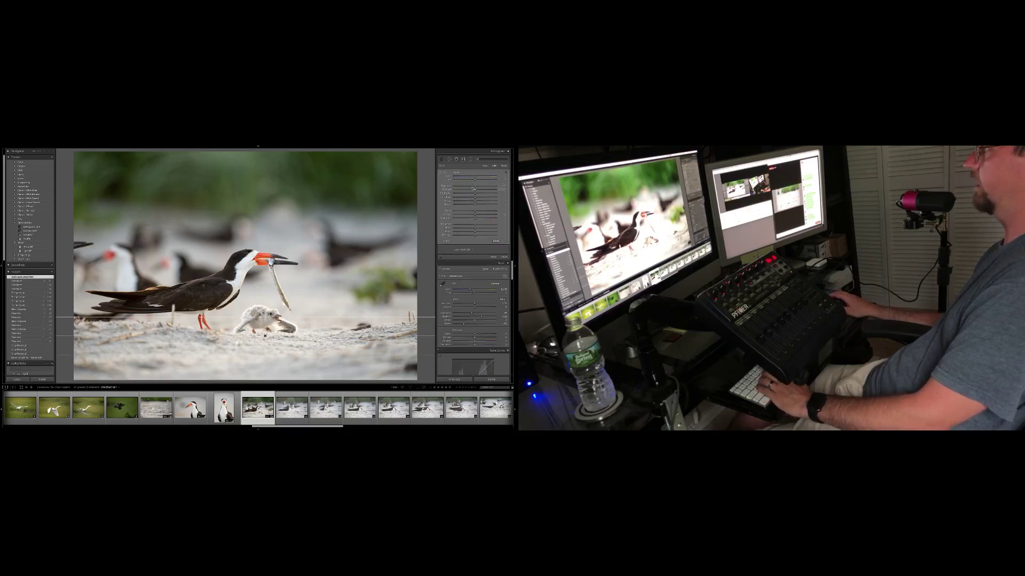
pyautogui.moveTo(263, 185); pyautogui.dragTo(265, 222)
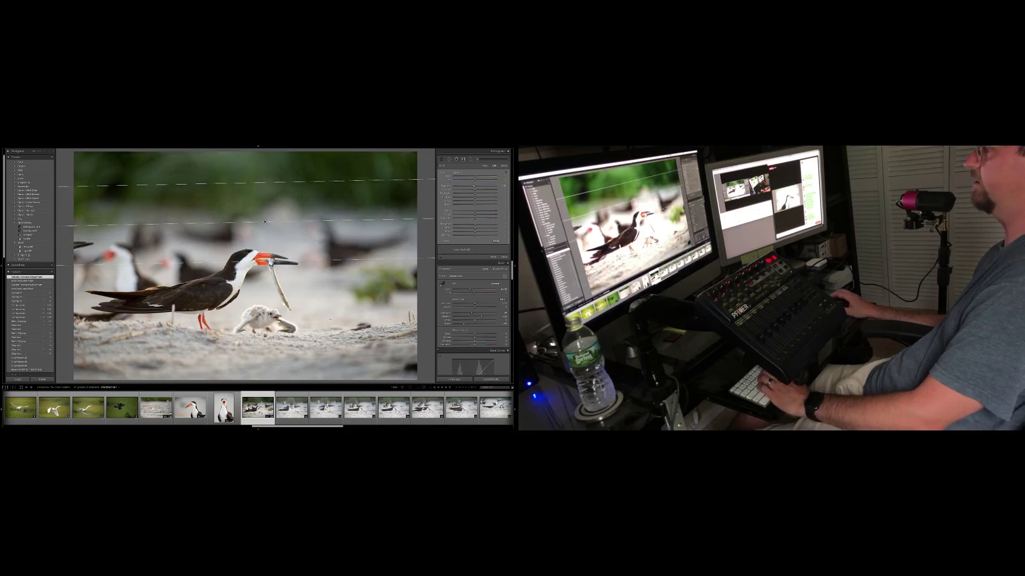
pyautogui.press('m')
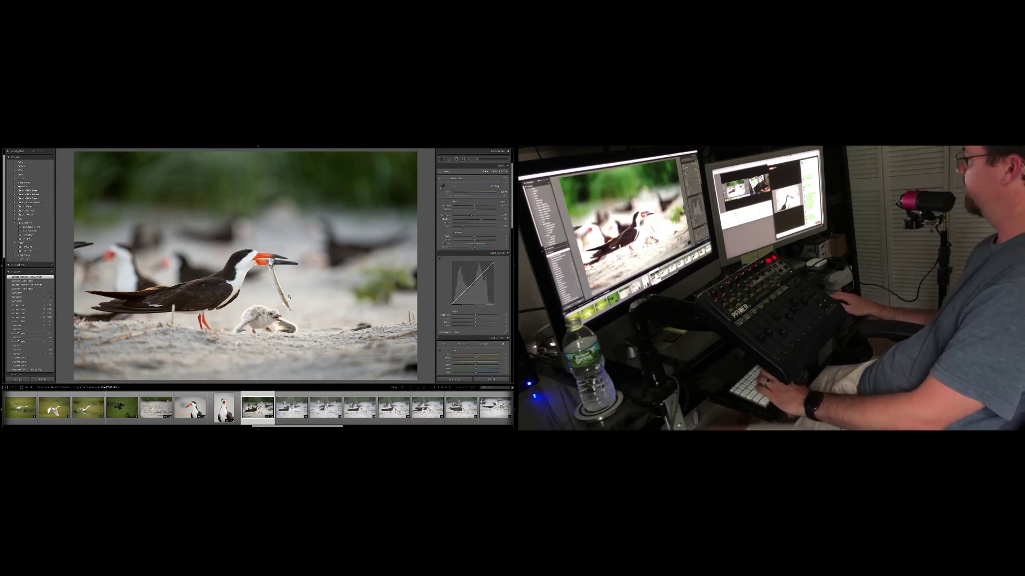
# - Paste the copied develop settings onto the next feeding photo, then reset its crop and recrop it slightly tighter
pyautogui.press('Right')
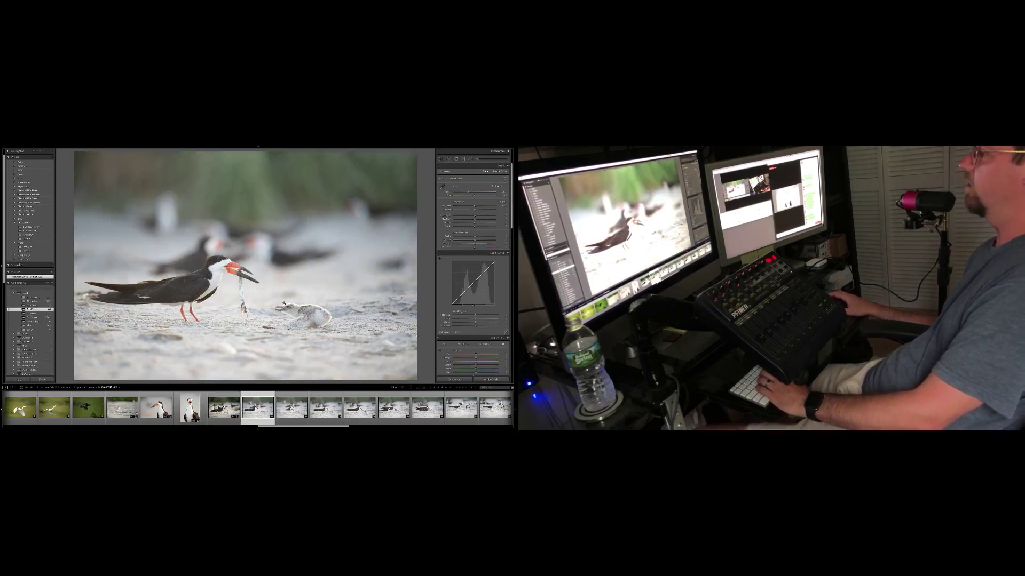
pyautogui.hotkey('ctrl', 'shift', 'v')
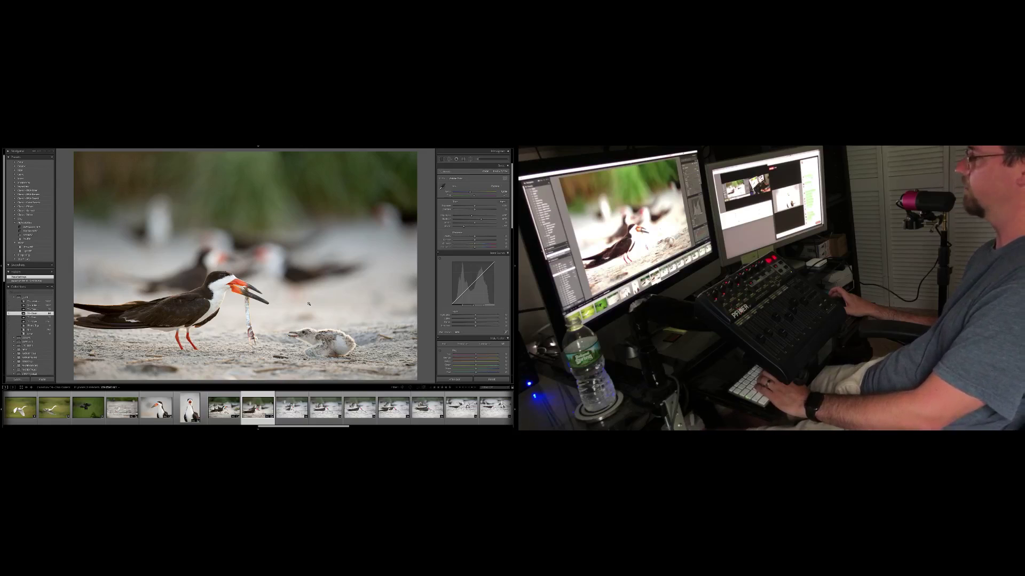
pyautogui.press('r')
pyautogui.click(493, 197)
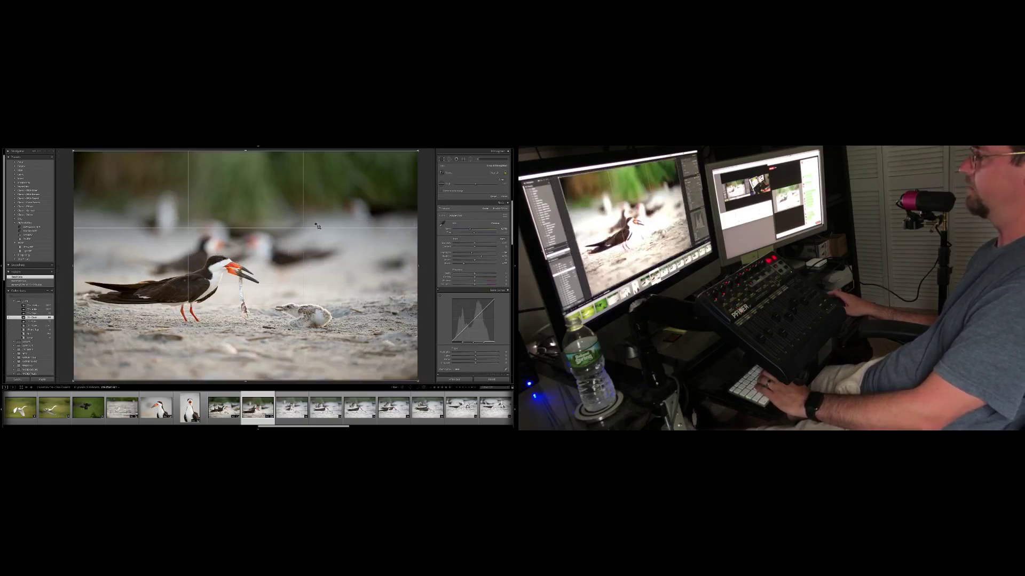
pyautogui.moveTo(417, 280); pyautogui.dragTo(362, 298)
pyautogui.press('r')
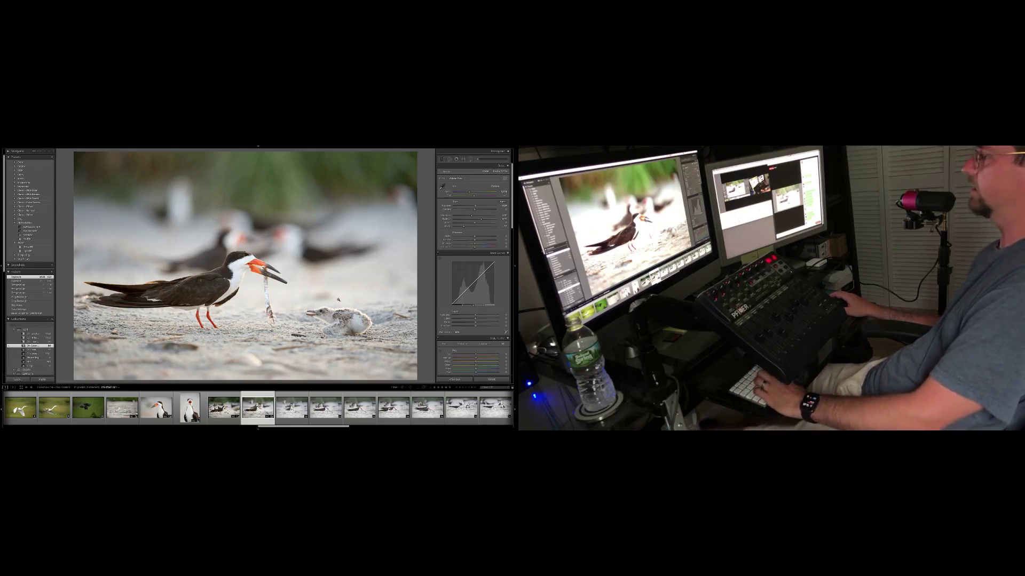
# - Copy this photo's develop settings and paste them onto the following run of feeding photos
pyautogui.press('super+shift+c')
pyautogui.press('Return')
pyautogui.press('Right')
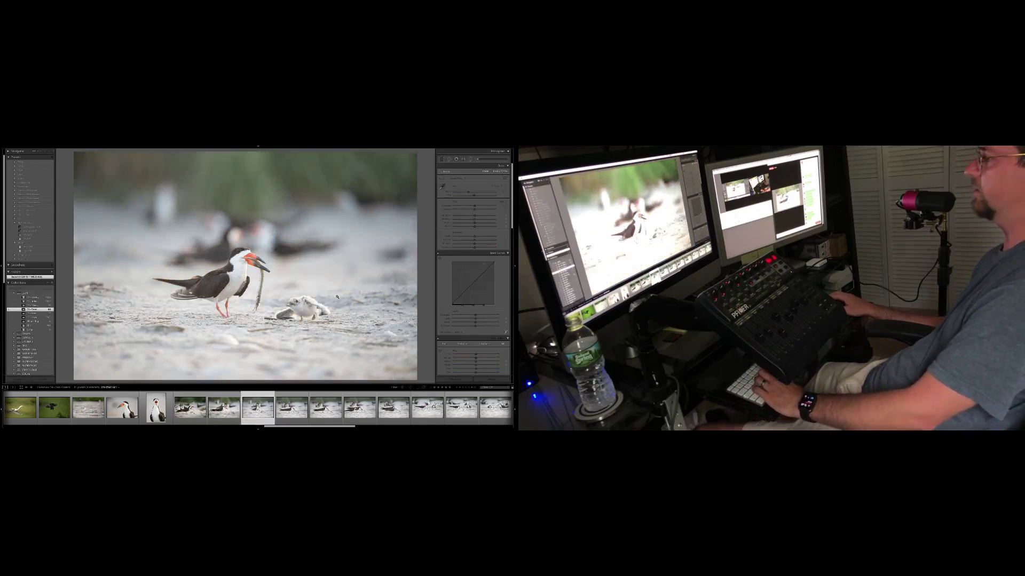
pyautogui.hscroll(8, 371, 400)
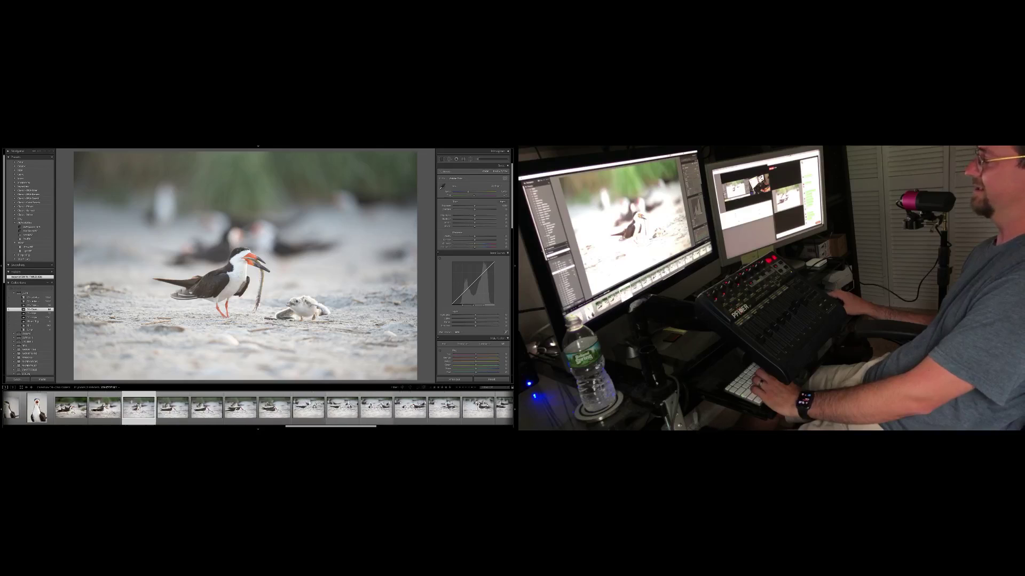
pyautogui.keyDown('shift'); pyautogui.click(378, 410); pyautogui.keyUp('shift')
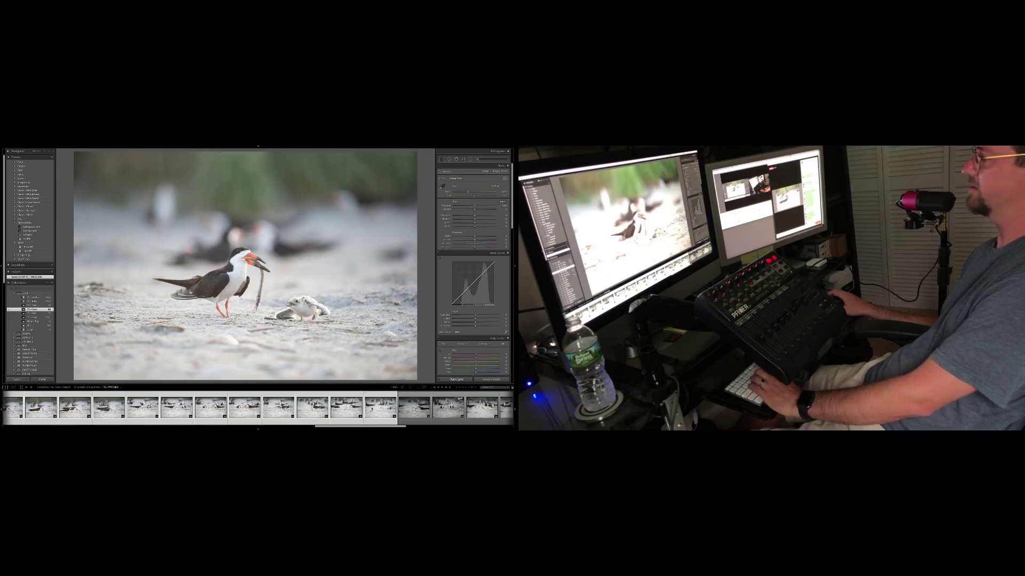
pyautogui.hscroll(-6, 258, 408)
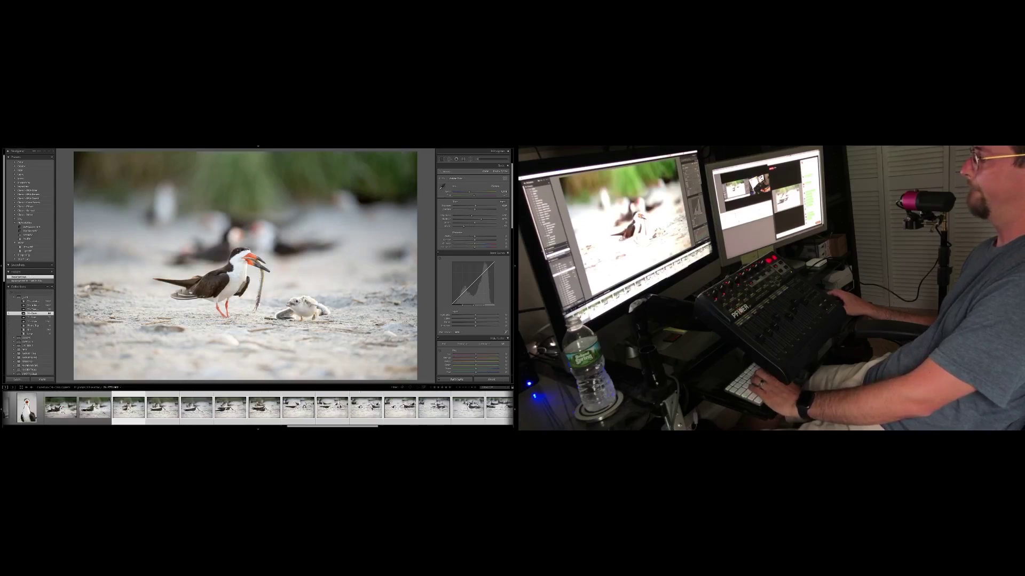
# - Crop the photo of the upright skimmer with the hanging fish tighter around the adult and chick
pyautogui.press('Right')
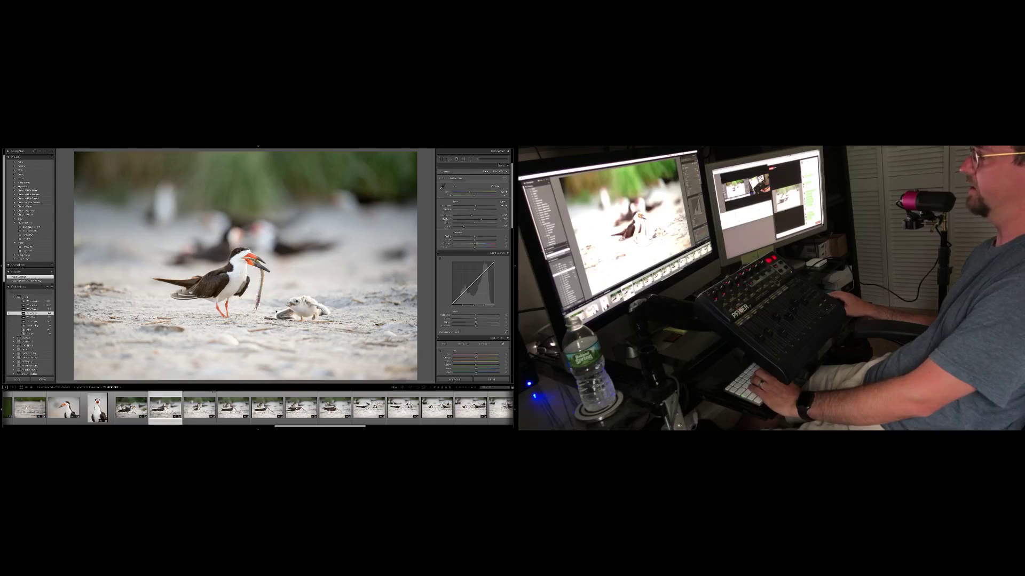
pyautogui.press('Right')
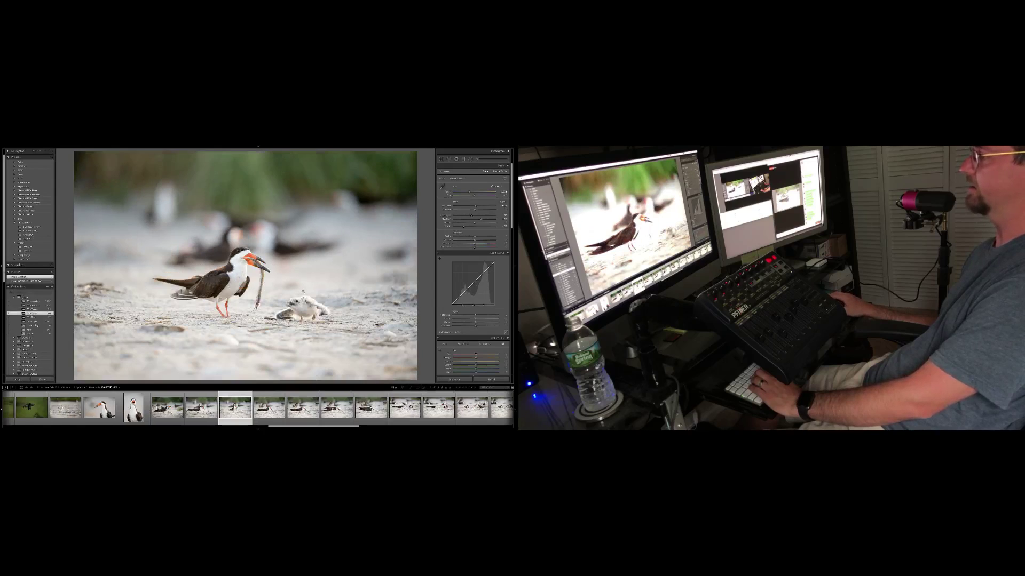
pyautogui.press('Right')
pyautogui.press('r')
pyautogui.moveTo(269, 152); pyautogui.dragTo(268, 180)
pyautogui.moveTo(276, 320); pyautogui.dragTo(271, 321)
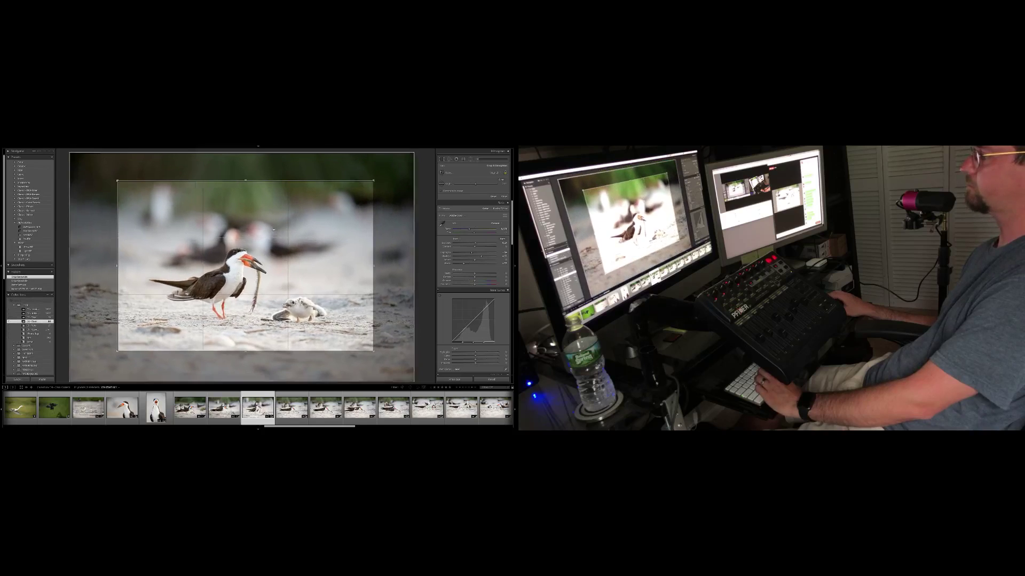
pyautogui.press('r')
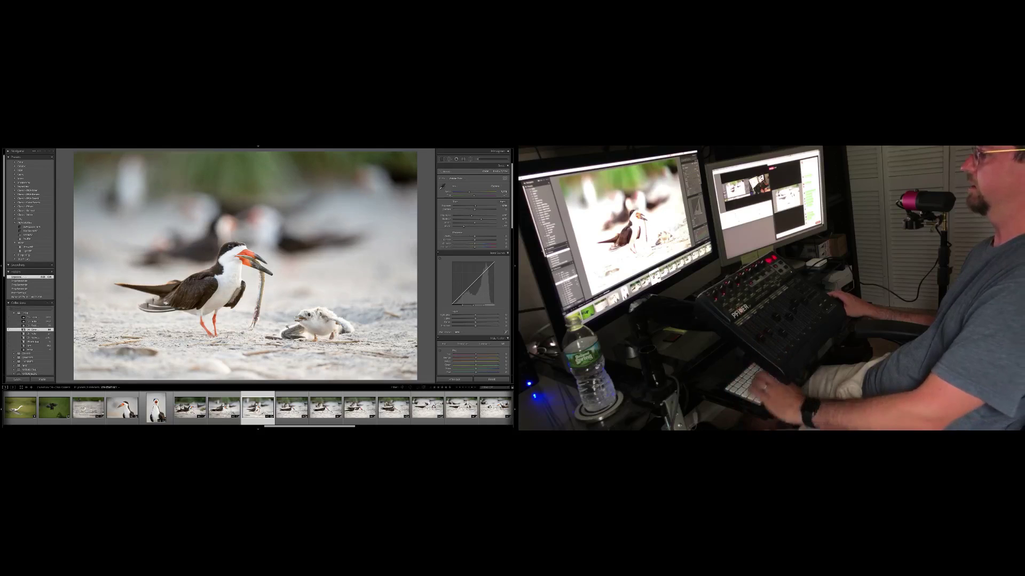
# - Copy the upright skimmer photo's develop settings and paste them onto the following run of feeding photos
pyautogui.press('shift+super+c')
pyautogui.press('Return')
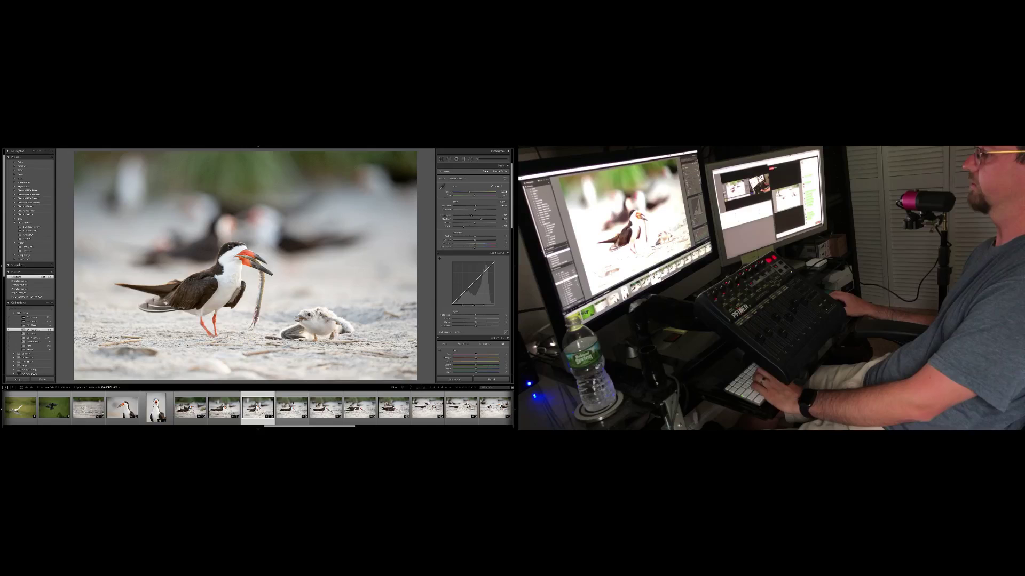
pyautogui.press('Right')
pyautogui.press('shift+super+v')
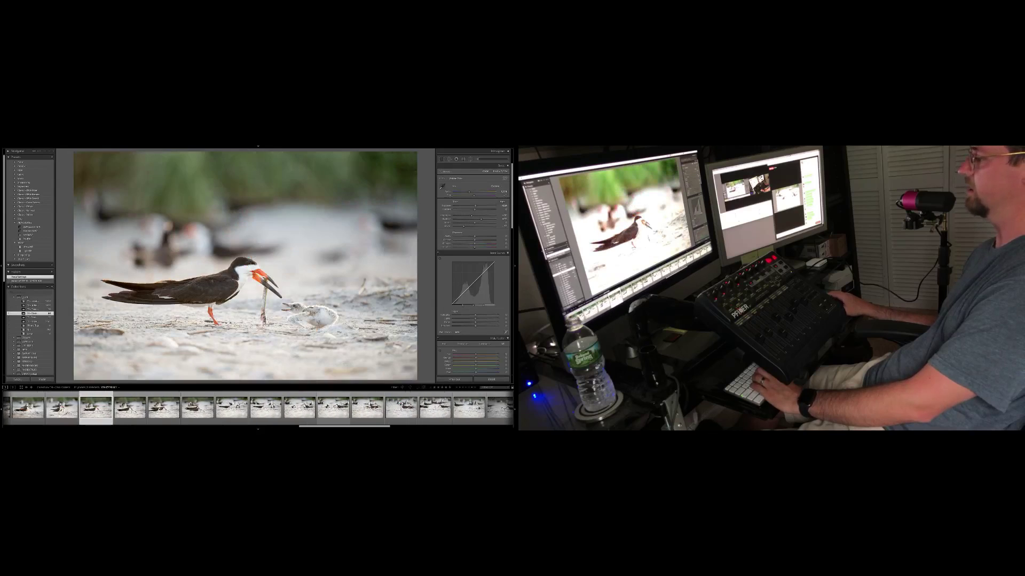
pyautogui.keyDown('shift'); pyautogui.click(437, 409); pyautogui.keyUp('shift')
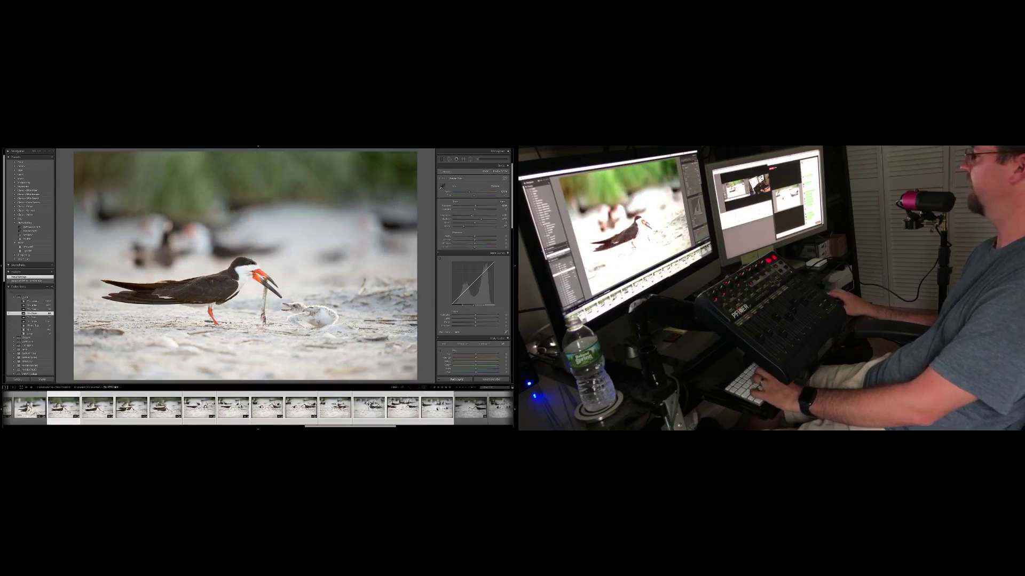
pyautogui.press('shift+super+v')
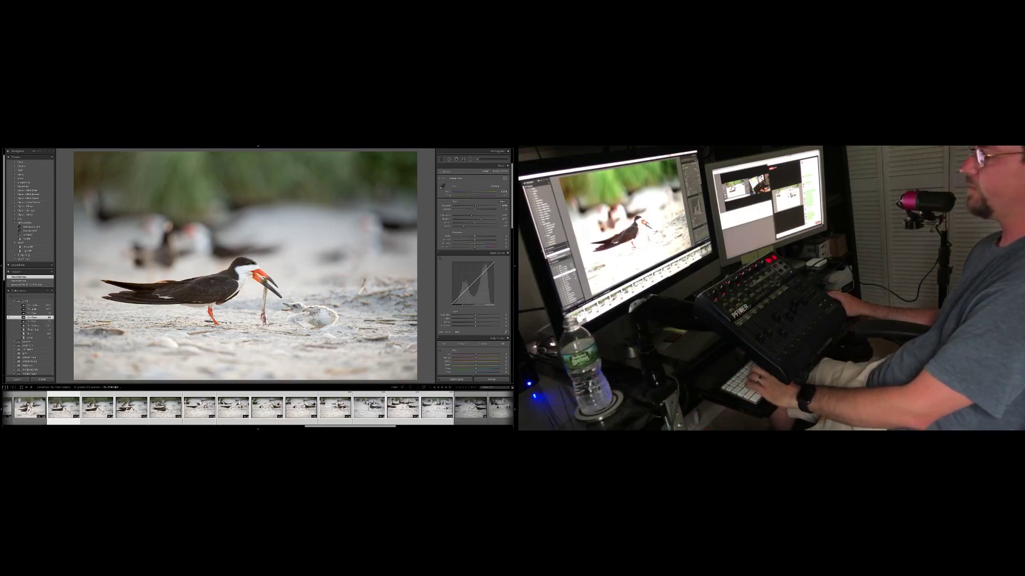
# - Return to the upright skimmer photo and fine-tune its crop, shifting the birds slightly within the frame
pyautogui.press('Left')
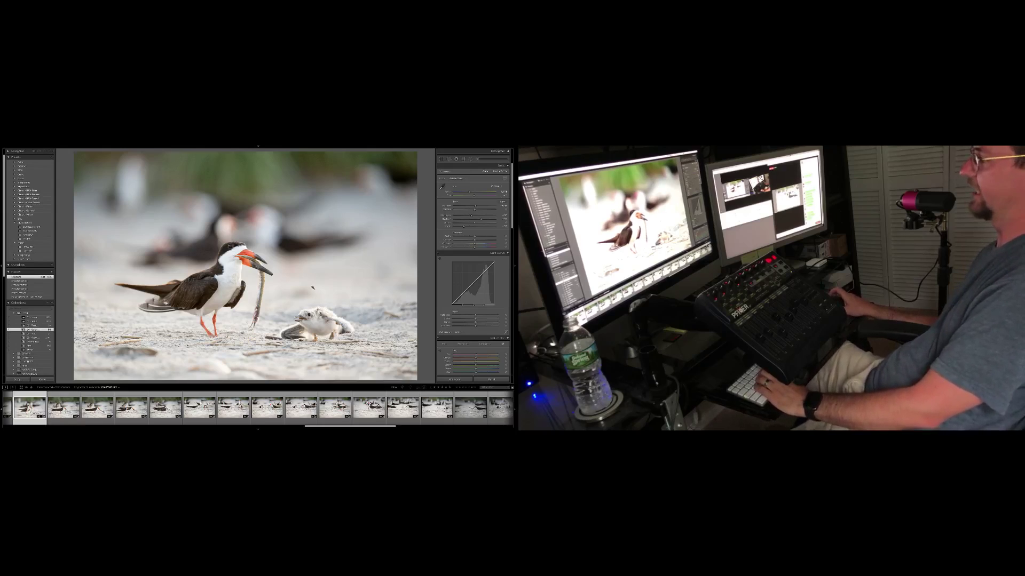
pyautogui.press('r')
pyautogui.moveTo(361, 291); pyautogui.dragTo(327, 290)
pyautogui.press('r')
pyautogui.press('r')
pyautogui.press('r')
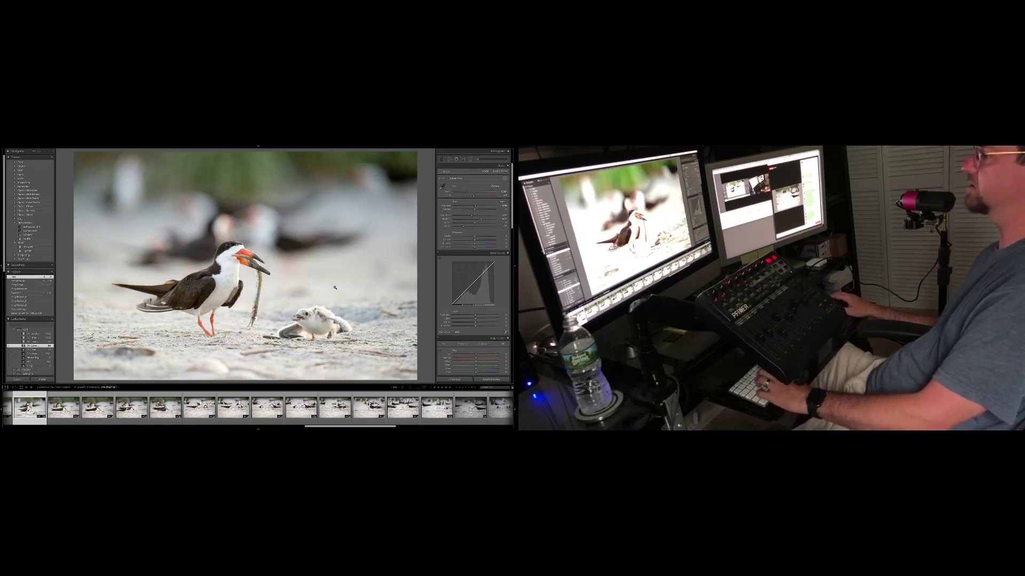
# - Copy the recropped photo's develop settings and paste them onto the next photo, the skimmer bending down to the chick
pyautogui.press('super+shift+c')
pyautogui.press('Return')
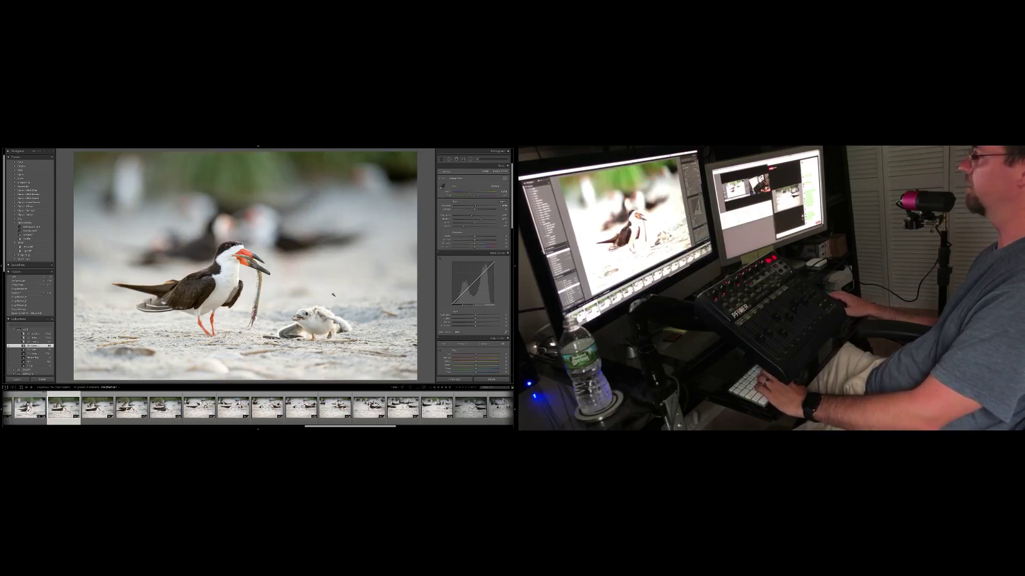
pyautogui.press('Right')
pyautogui.press('super+shift+v')
# - Crop the bending skimmer photo slightly tighter around the adult and chick and go on to the following feeding photos
pyautogui.press('r')
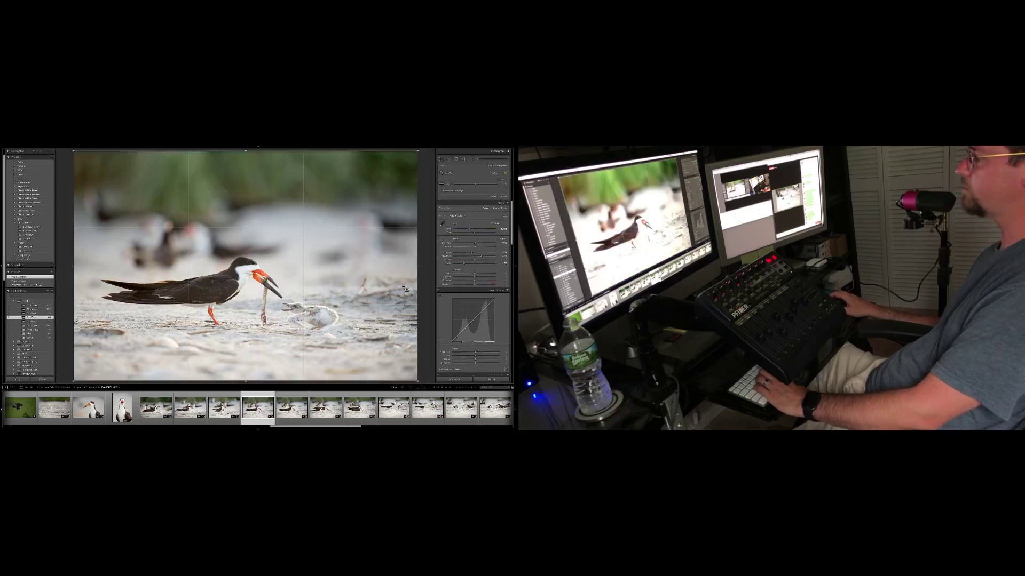
pyautogui.moveTo(417, 285)
pyautogui.mouseDown()
pyautogui.moveTo(404, 286)
pyautogui.moveTo(413, 287)
pyautogui.mouseUp()
pyautogui.press('Return')
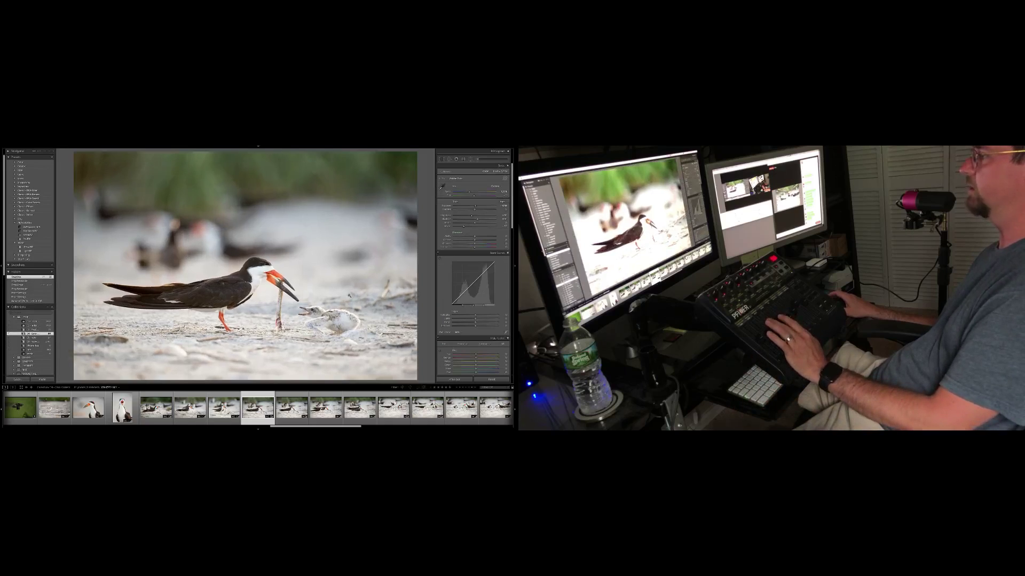
pyautogui.press('Right')
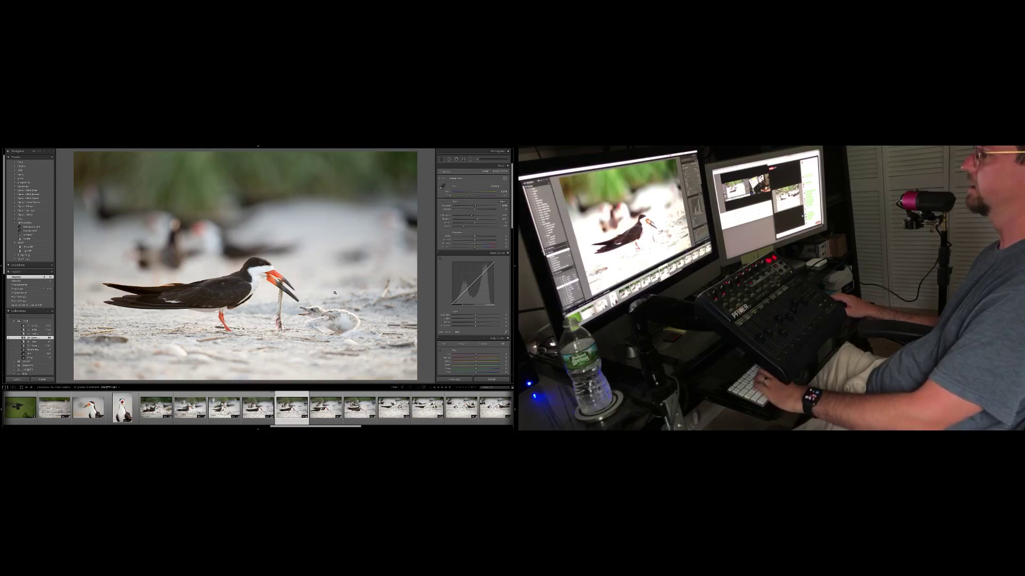
pyautogui.press('Right')
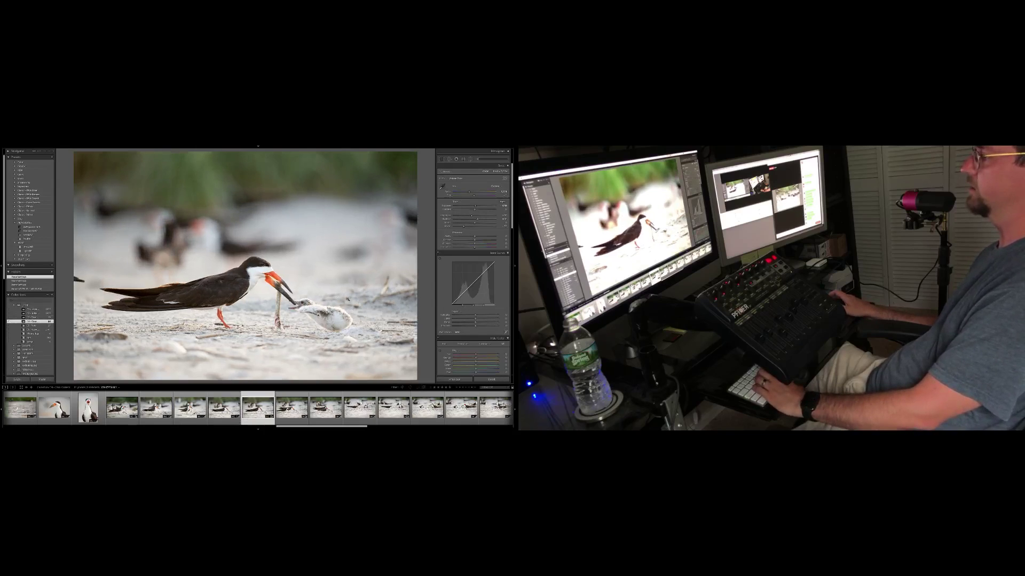
# - Crop the photo of two adults feeding the chick much tighter and reposition the frame around the birds' heads and the chick
pyautogui.press('Right')
pyautogui.press('Right')
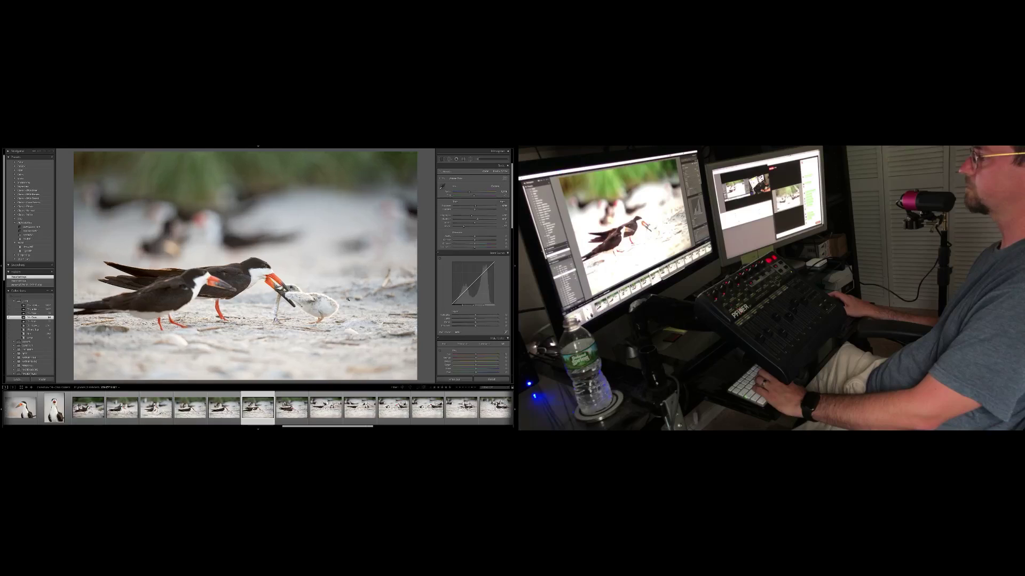
pyautogui.press('r')
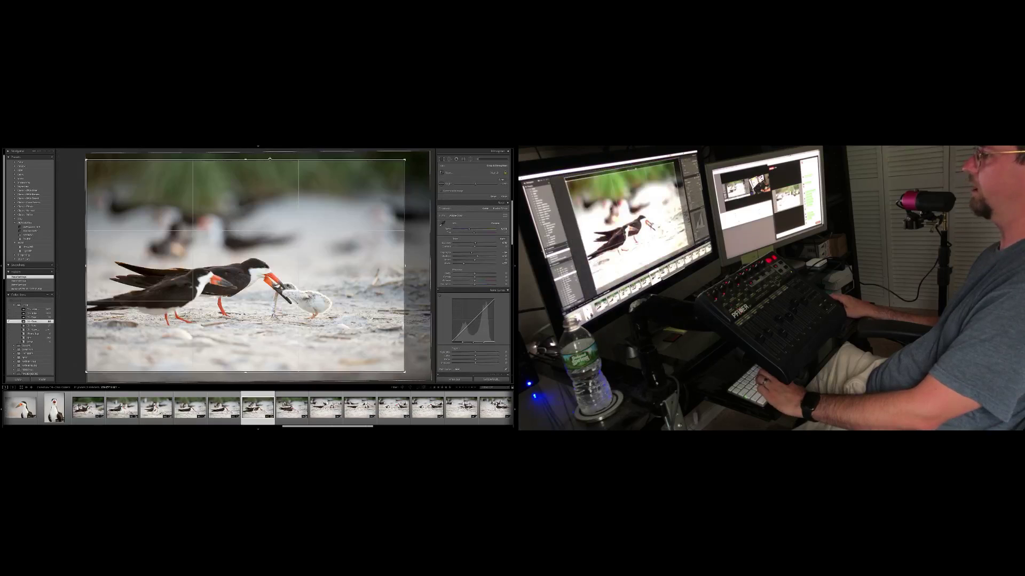
pyautogui.moveTo(269, 158); pyautogui.dragTo(269, 181)
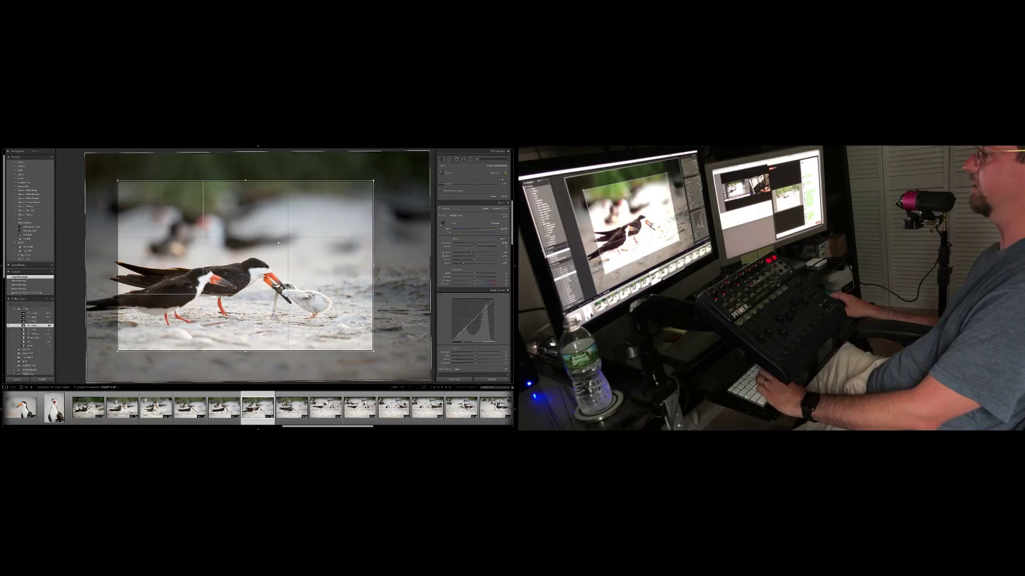
pyautogui.moveTo(281, 245); pyautogui.dragTo(252, 236)
pyautogui.moveTo(274, 165); pyautogui.dragTo(270, 165)
pyautogui.moveTo(276, 233); pyautogui.dragTo(278, 234)
pyautogui.press('r')
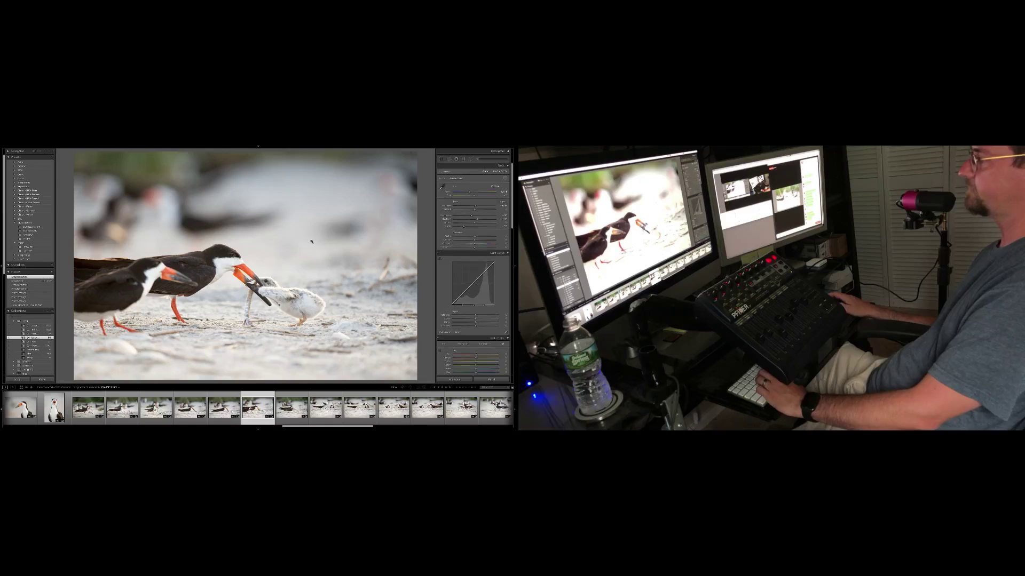
# - Crop the next photo, two overlapping adults facing the chick, slightly tighter around the birds
pyautogui.press('Right')
pyautogui.press('r')
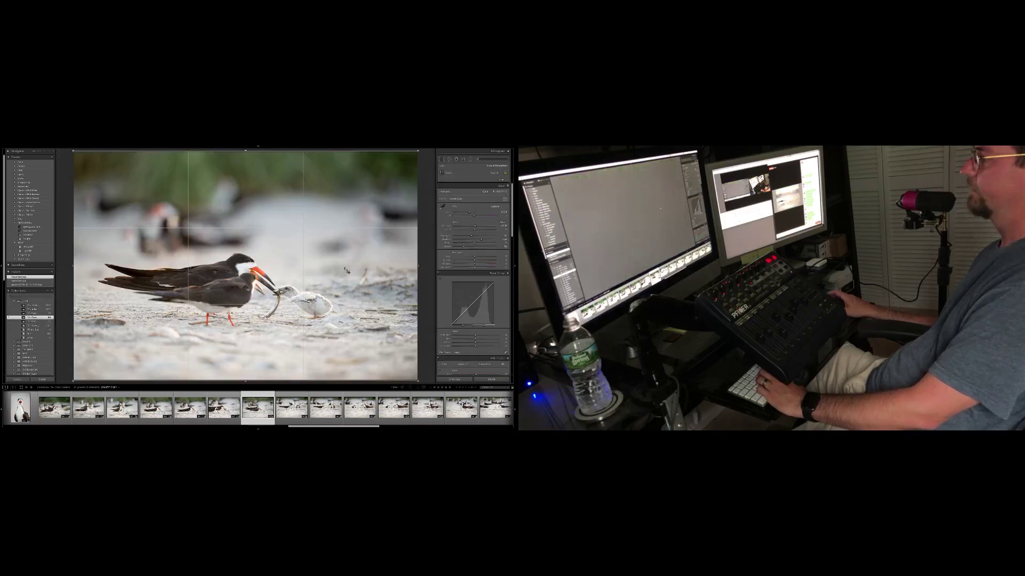
pyautogui.moveTo(417, 274)
pyautogui.mouseDown()
pyautogui.moveTo(398, 274)
pyautogui.moveTo(409, 277)
pyautogui.mouseUp()
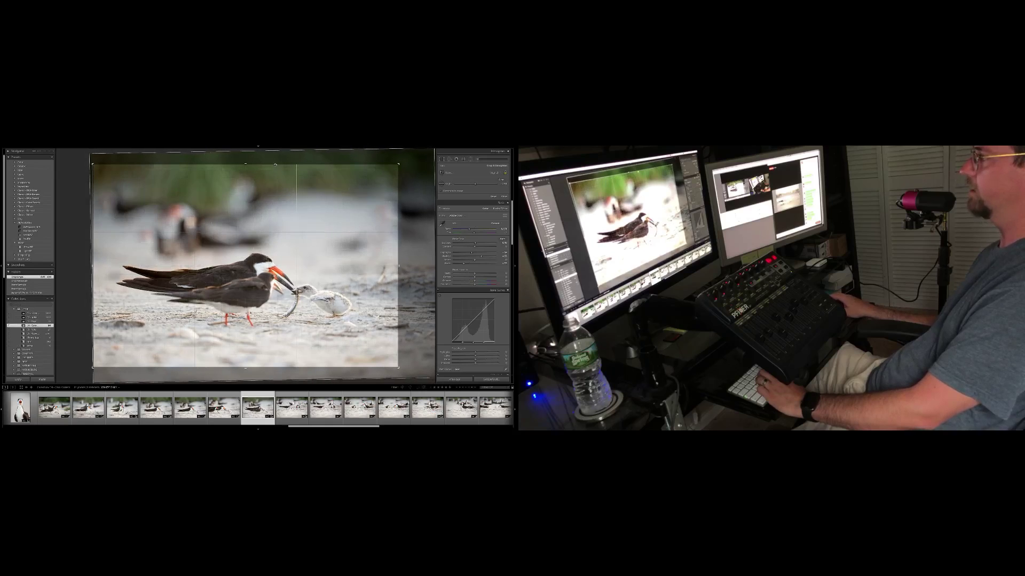
pyautogui.press('Return')
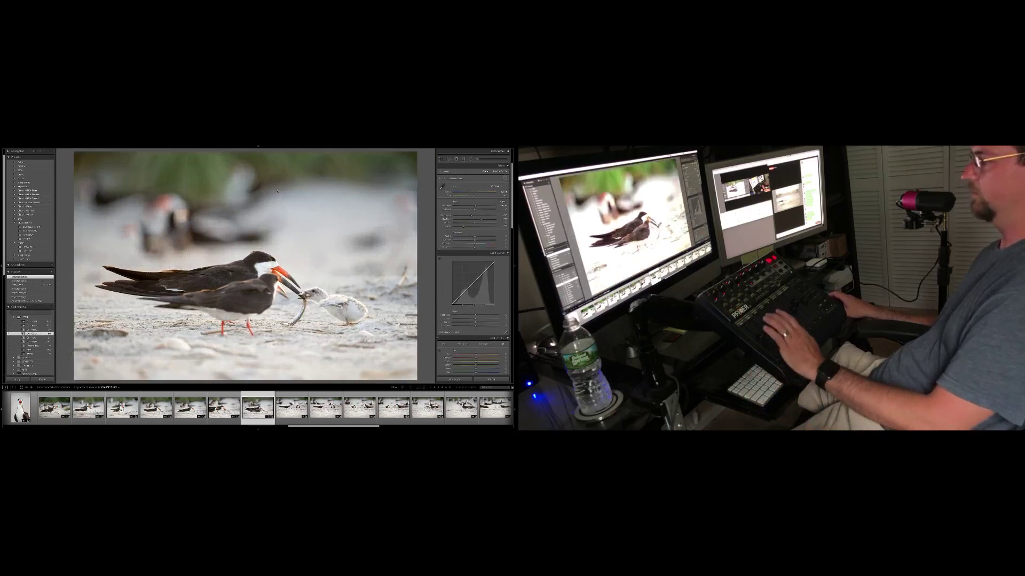
# - Copy the develop settings of the overlapping adults photo and paste them onto the next photo
pyautogui.press('super+shift+c')
pyautogui.press('Return')
pyautogui.press('Right')
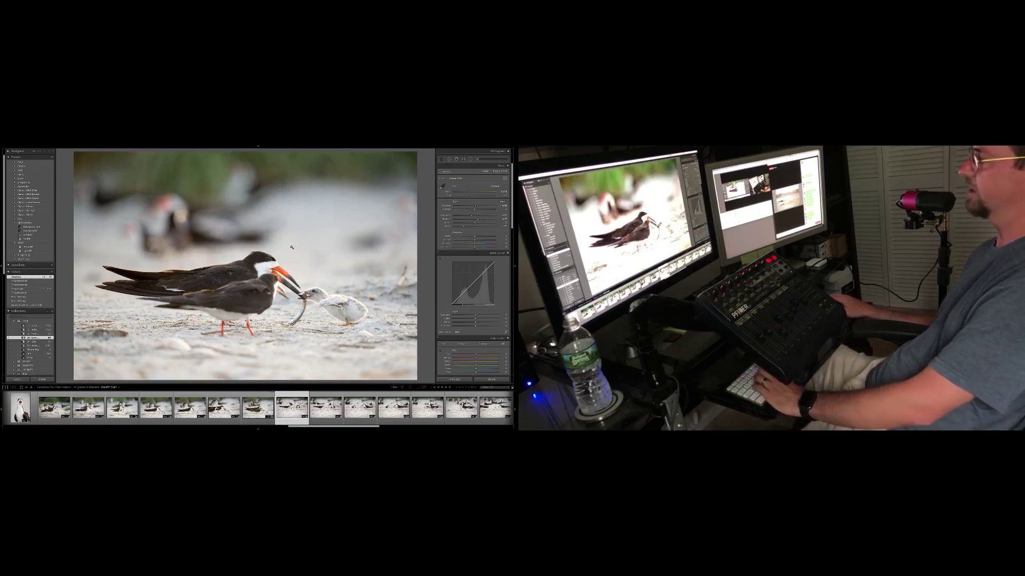
pyautogui.press('super+shift+v')
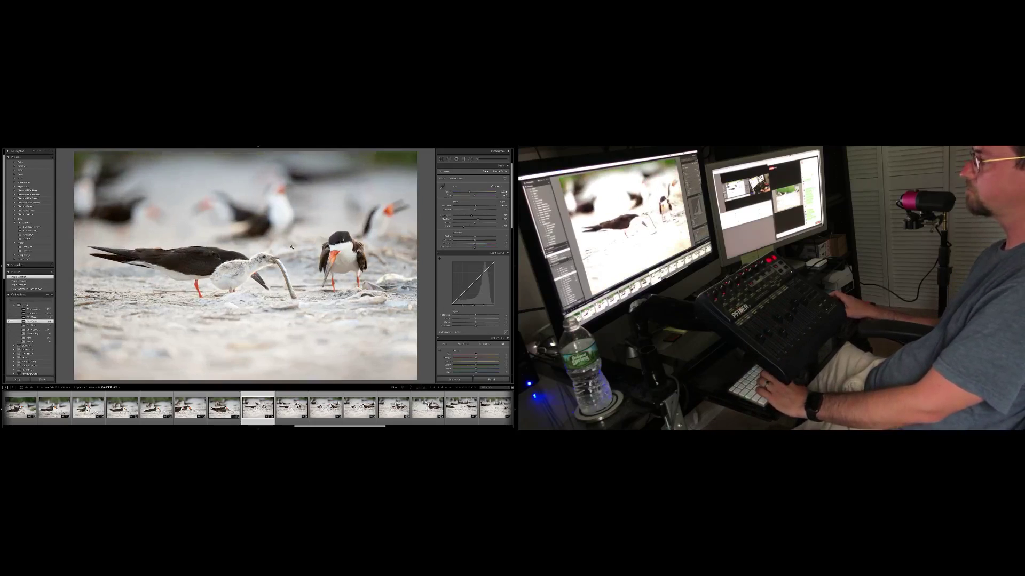
# - Adjust the crop on the photo of the chick with a fish beside a front-facing adult and go on to the following photo
pyautogui.press('r')
pyautogui.moveTo(299, 263); pyautogui.dragTo(297, 275)
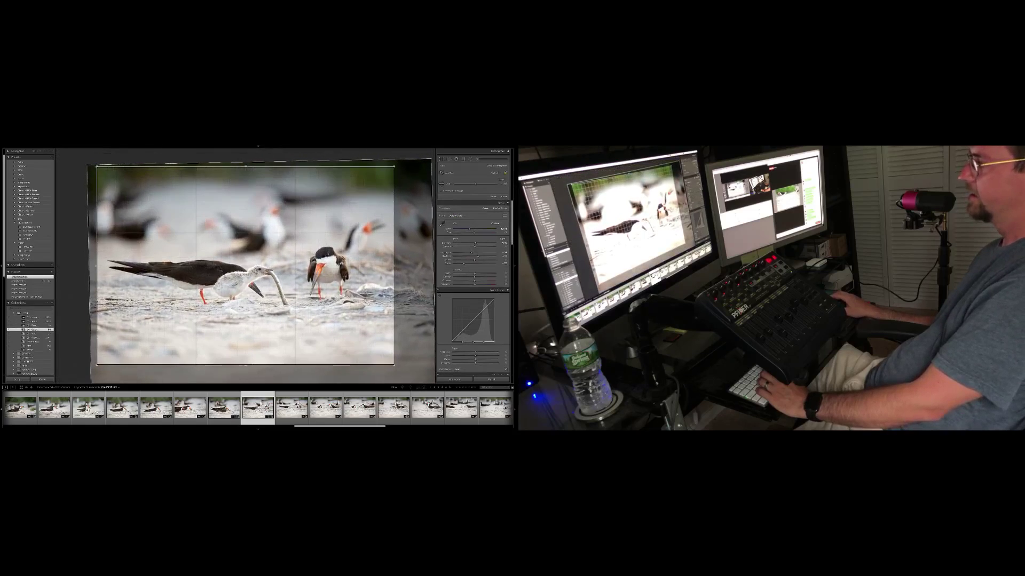
pyautogui.press('Return')
pyautogui.press('Right')
pyautogui.press('Left')
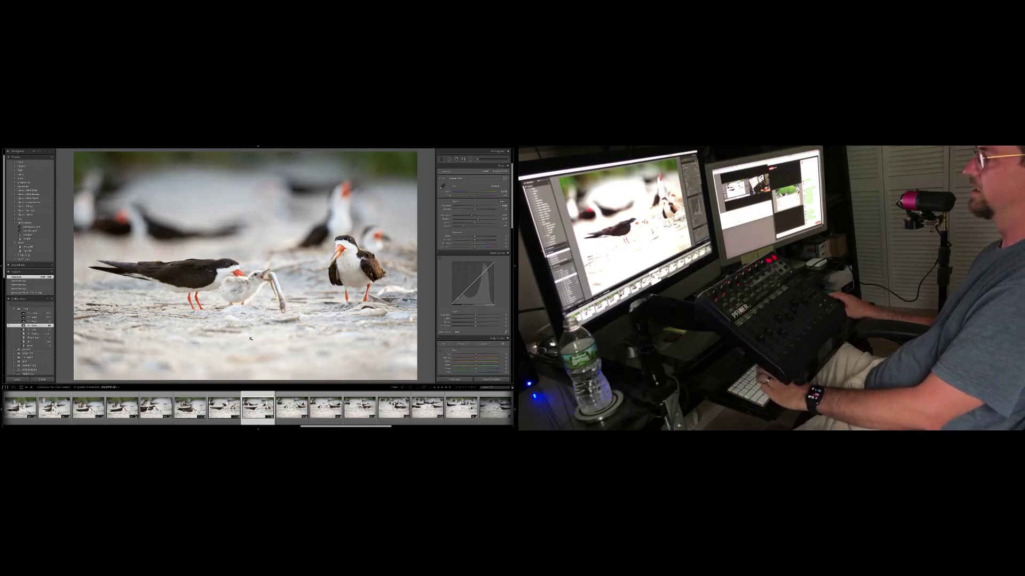
# - Slightly lower the exposure of the graduated filter over the sand in the foreground
pyautogui.hotkey('ctrl', '1')
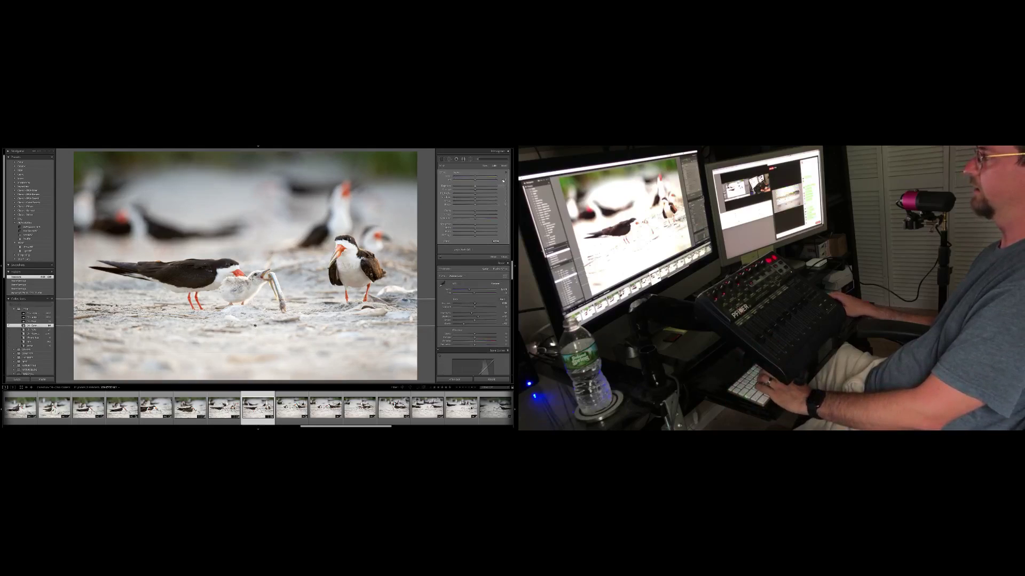
pyautogui.moveTo(475, 186); pyautogui.dragTo(473, 186)
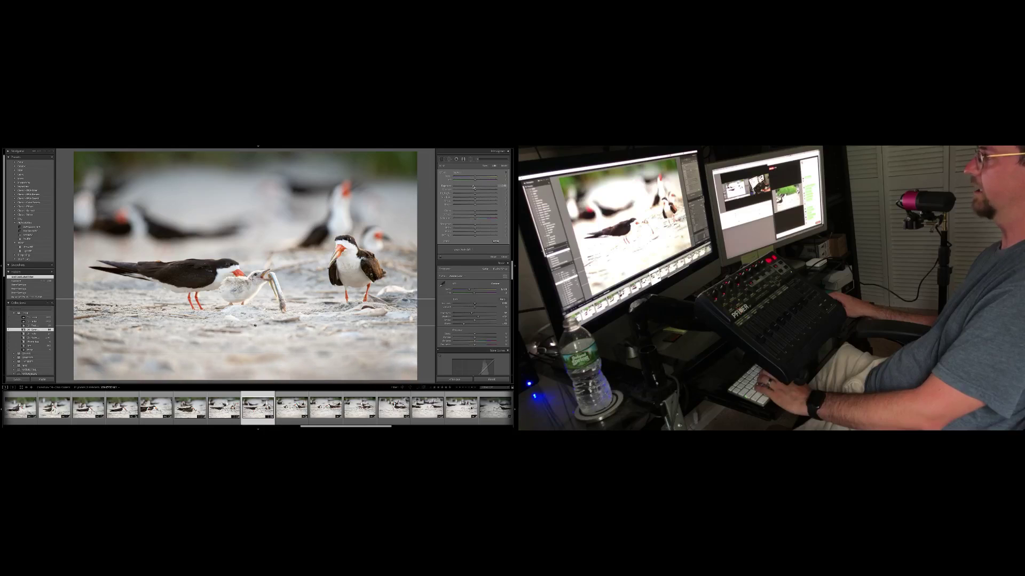
pyautogui.hotkey('ctrl', '1')
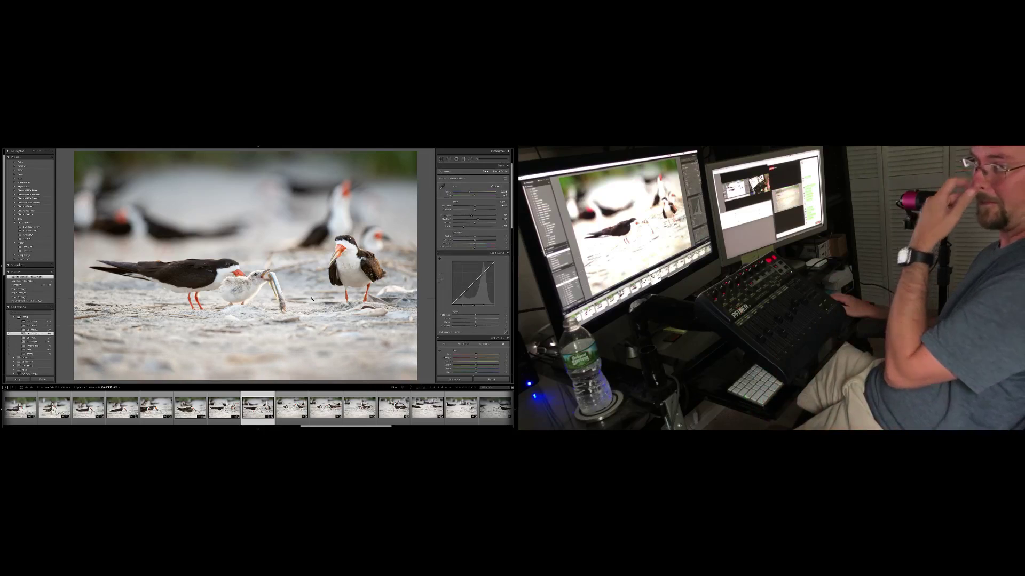
# - Tighten the crop on the next photo, the chick standing between two adults, and shift it to fit in the large adult's tail
pyautogui.press('Right')
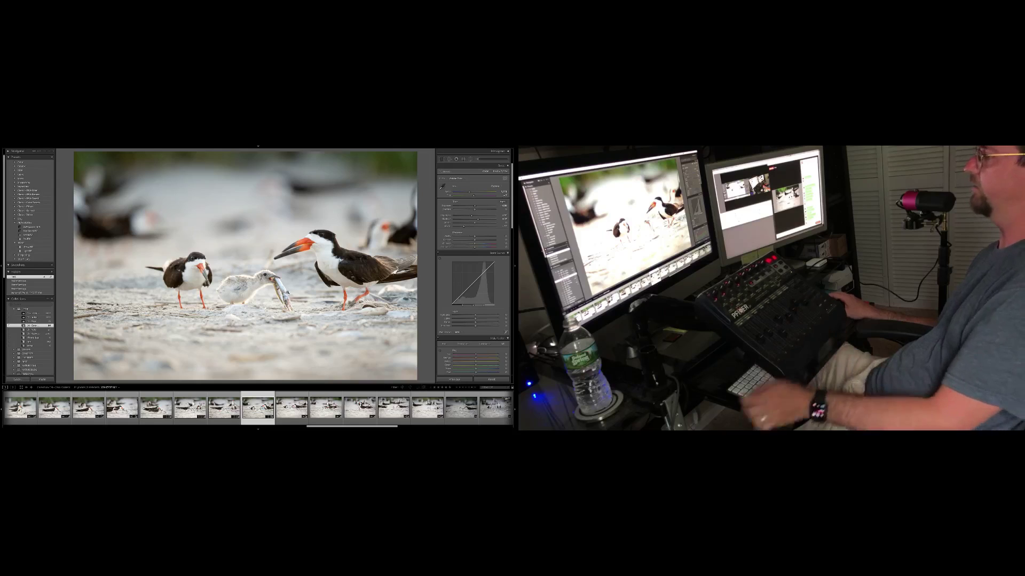
pyautogui.hotkey('ctrl', 'shift', 'c')
pyautogui.press('Return')
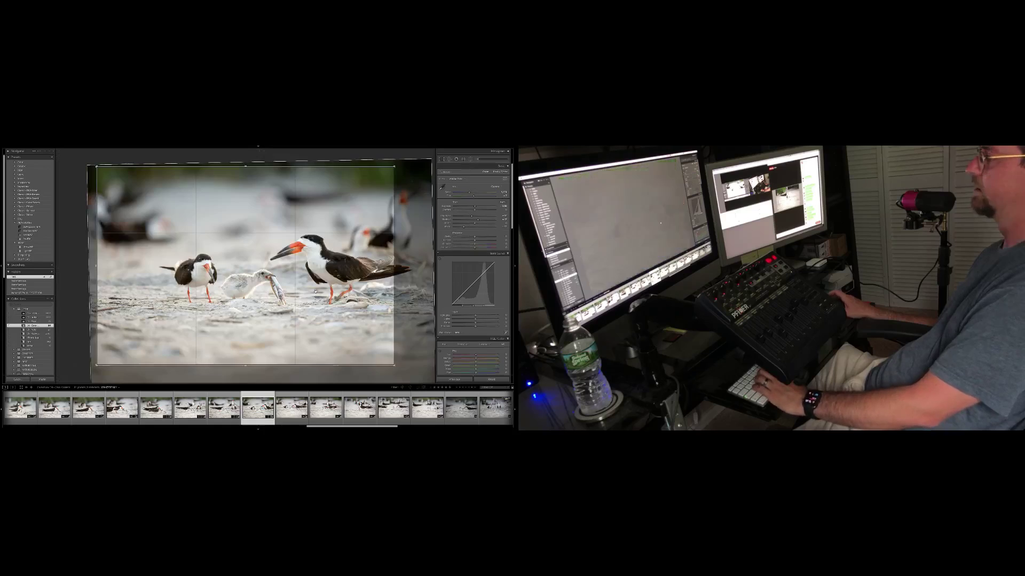
pyautogui.press('r')
pyautogui.moveTo(343, 277); pyautogui.dragTo(316, 288)
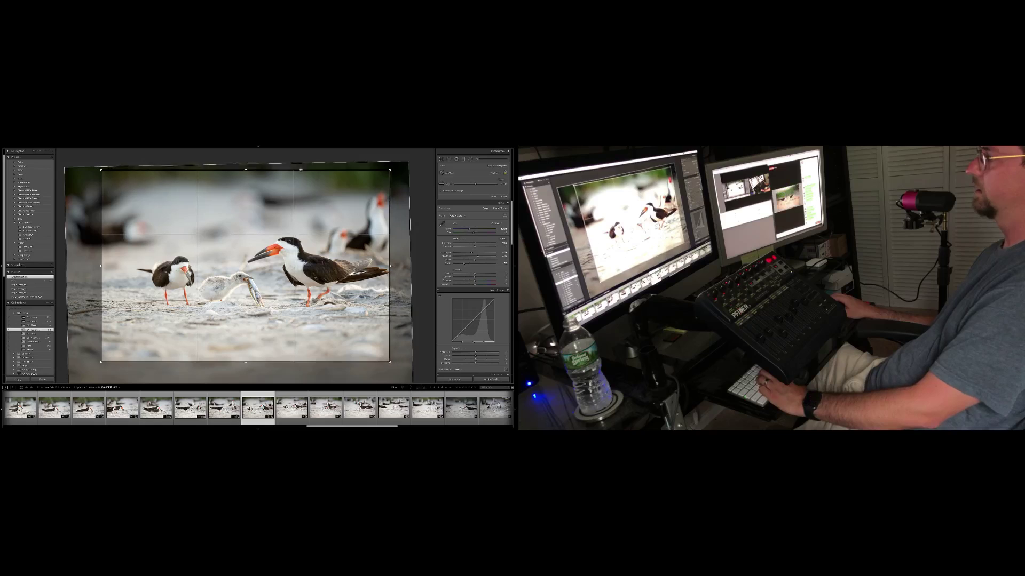
pyautogui.press('Return')
# - Paste the settings onto the next photo of the chick between two adults and adjust its crop to include the full tail
pyautogui.press('Right')
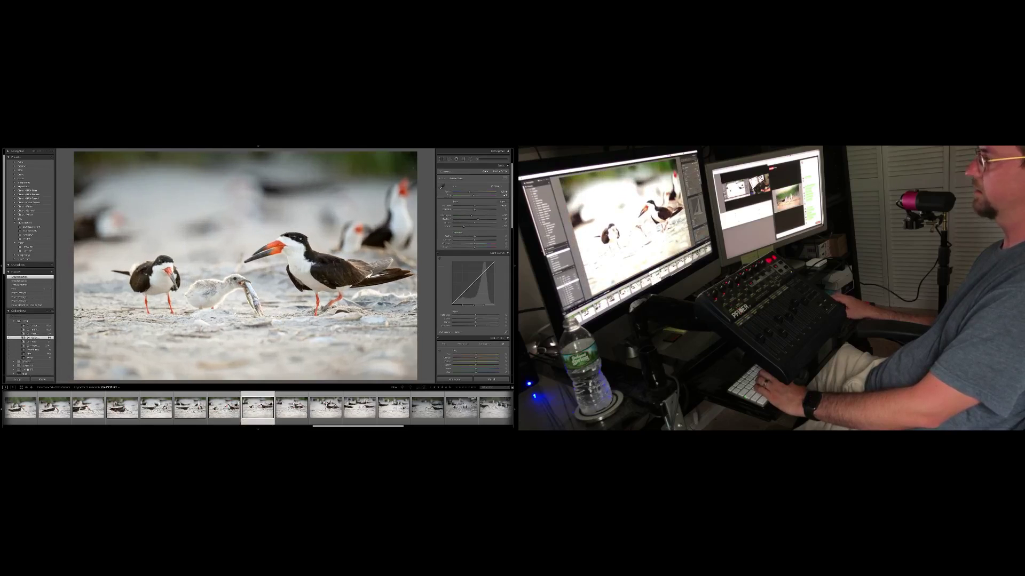
pyautogui.press('super+shift+v')
pyautogui.press('r')
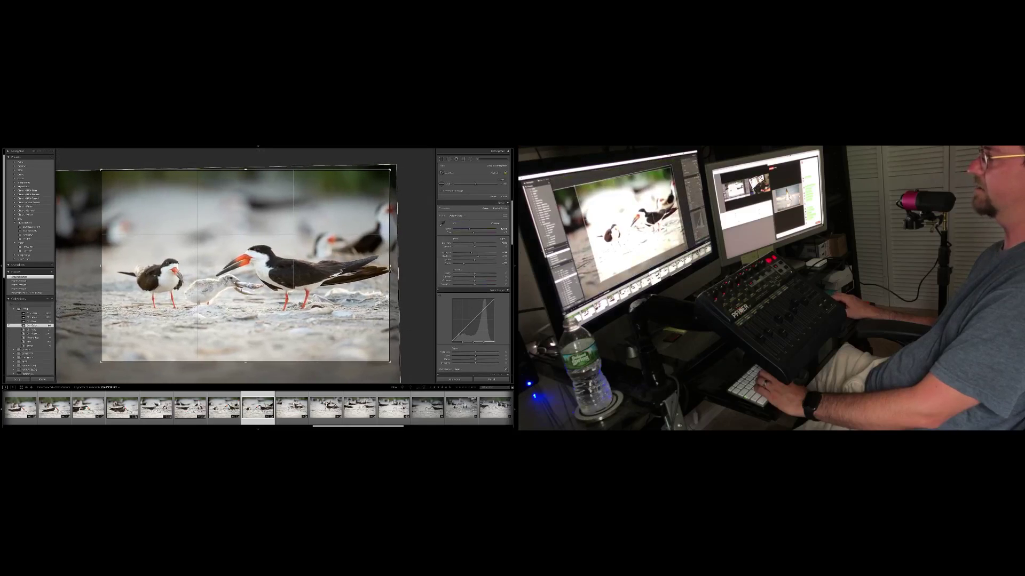
pyautogui.moveTo(379, 273); pyautogui.dragTo(354, 276)
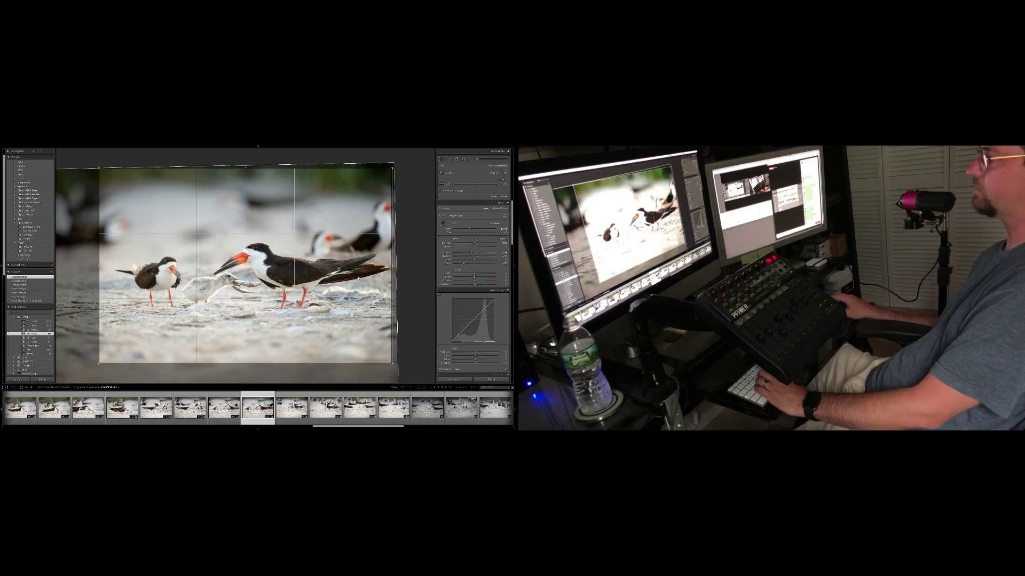
pyautogui.press('r')
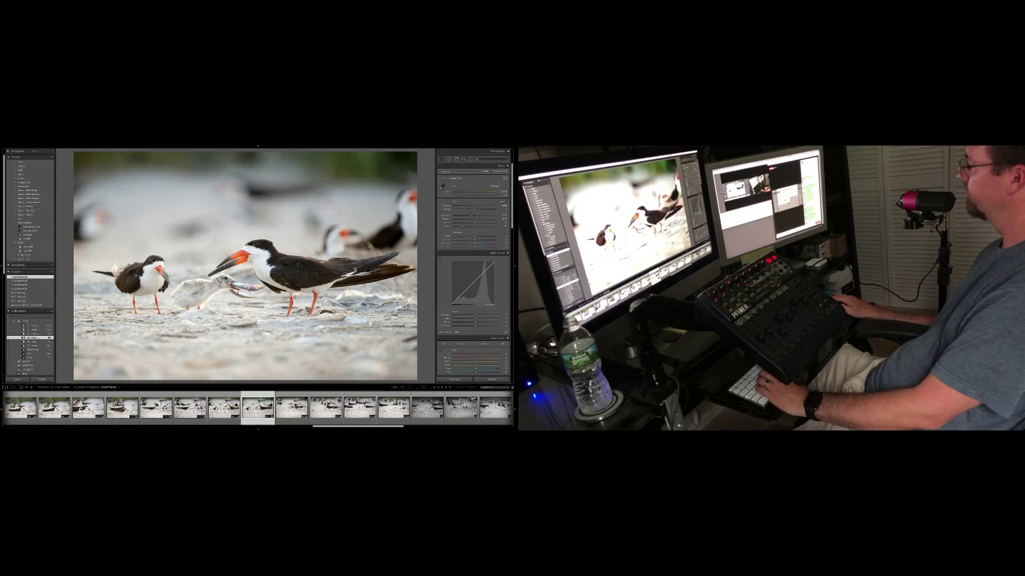
# - Crop the photo of the adult bending over the chick with the fish tighter, framing both adults and the chick
pyautogui.press('Left')
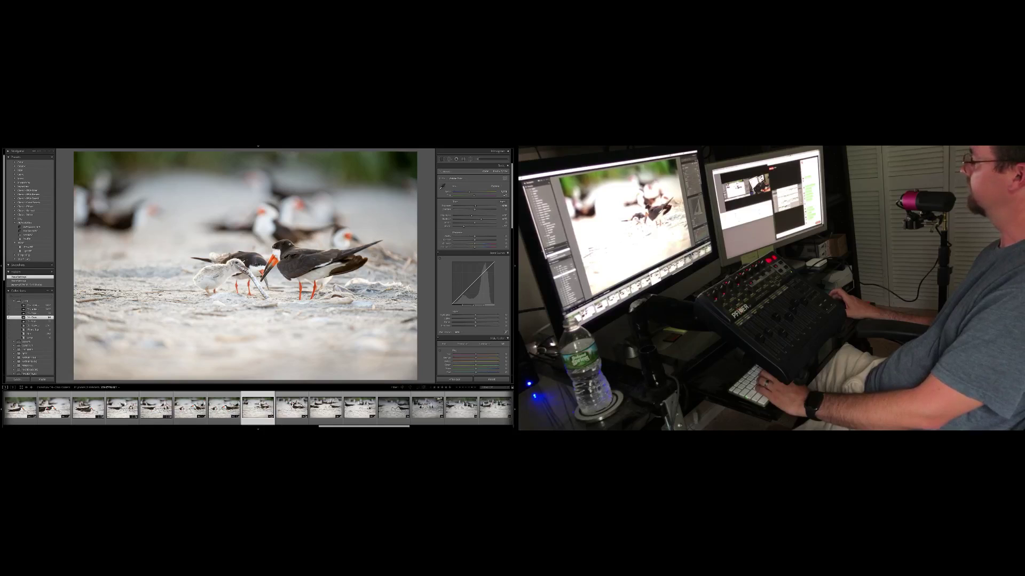
pyautogui.press('r')
pyautogui.moveTo(292, 151); pyautogui.dragTo(290, 172)
pyautogui.moveTo(293, 256); pyautogui.dragTo(267, 265)
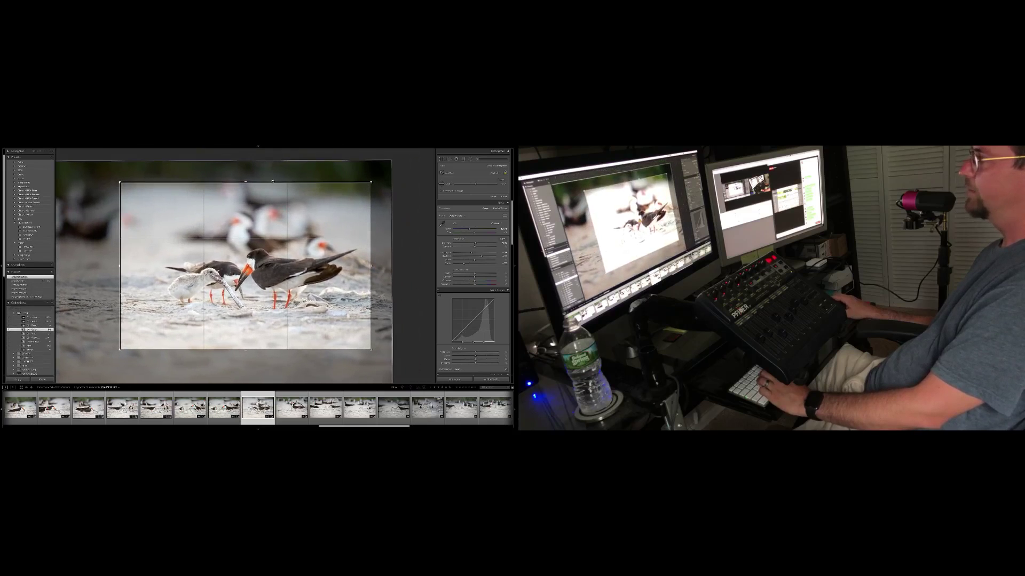
pyautogui.moveTo(273, 182); pyautogui.dragTo(273, 175)
pyautogui.press('Return')
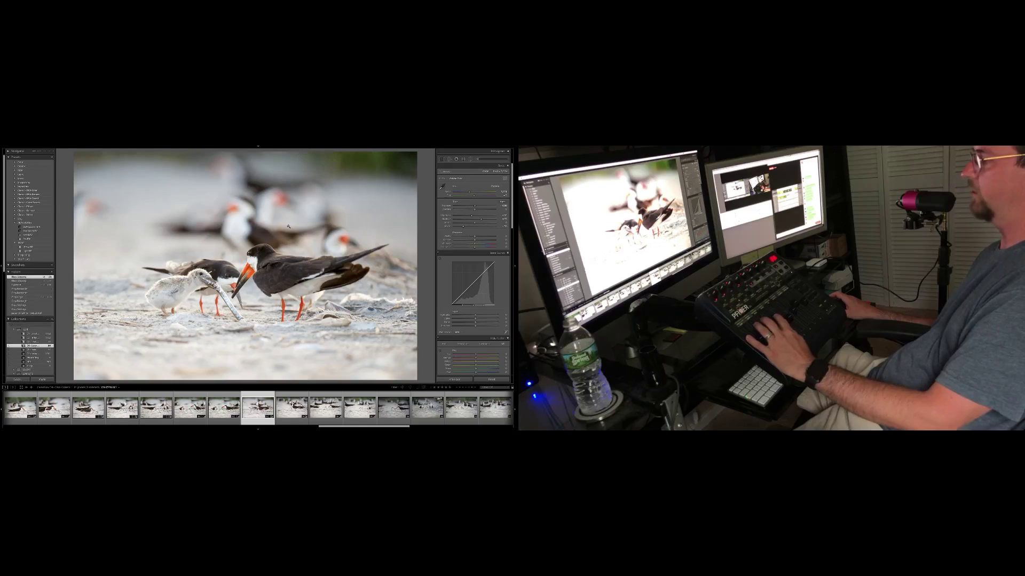
# - Crop the photo of the upright adult standing beside the small chick tighter and reposition the birds within the frame
pyautogui.press('Right')
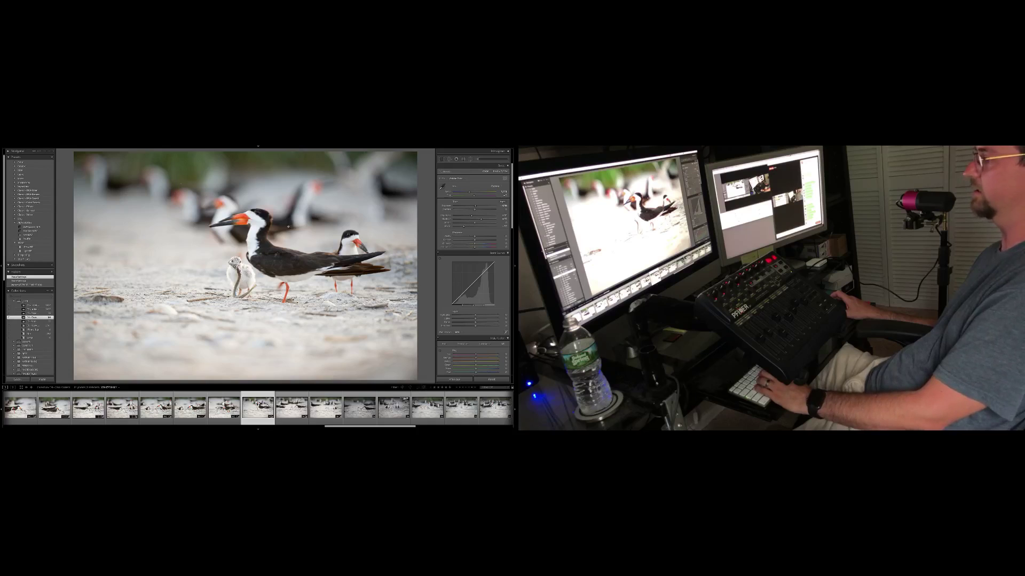
pyautogui.press('r')
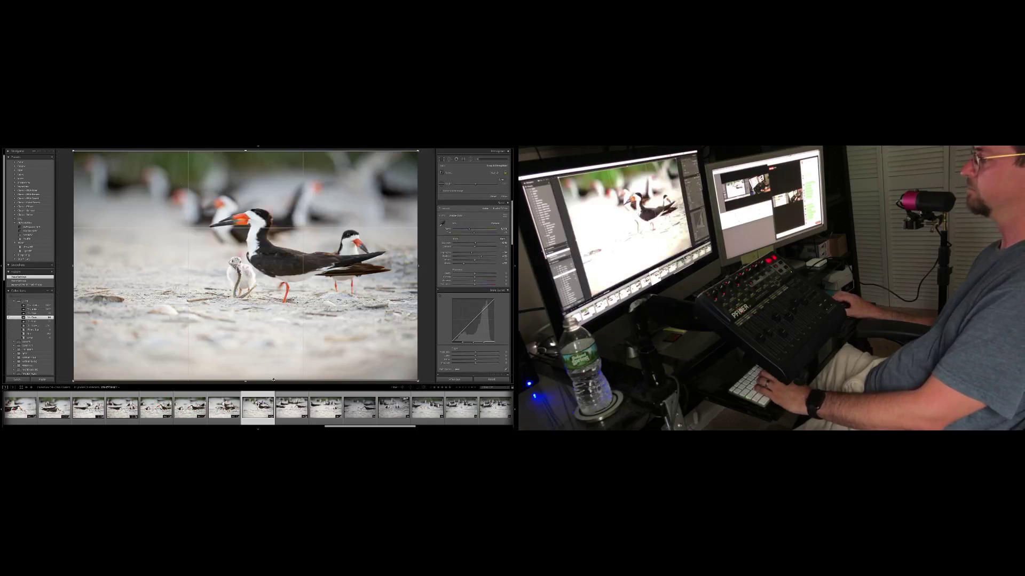
pyautogui.moveTo(274, 380); pyautogui.dragTo(273, 360)
pyautogui.moveTo(399, 324); pyautogui.dragTo(400, 320)
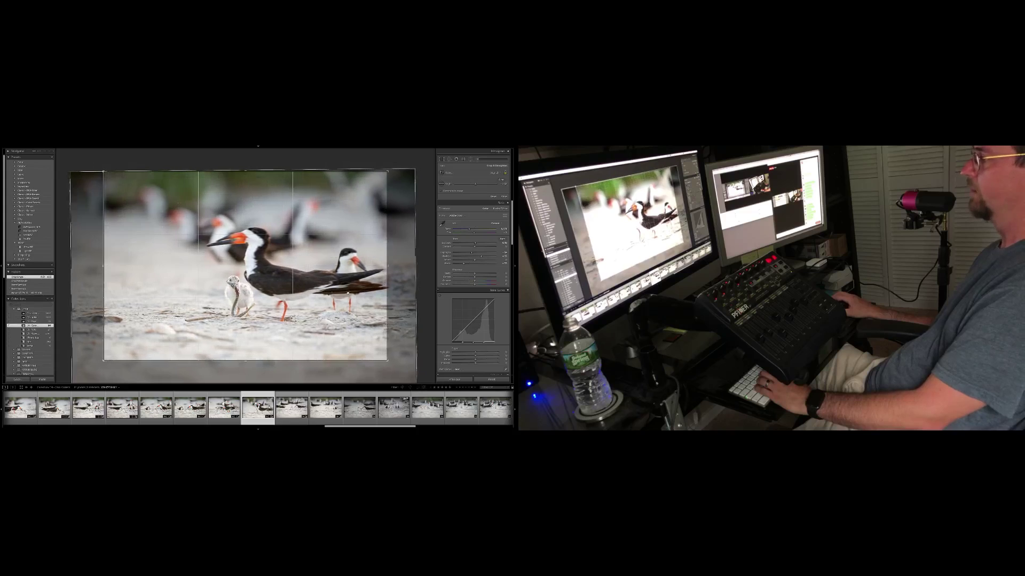
pyautogui.press('Return')
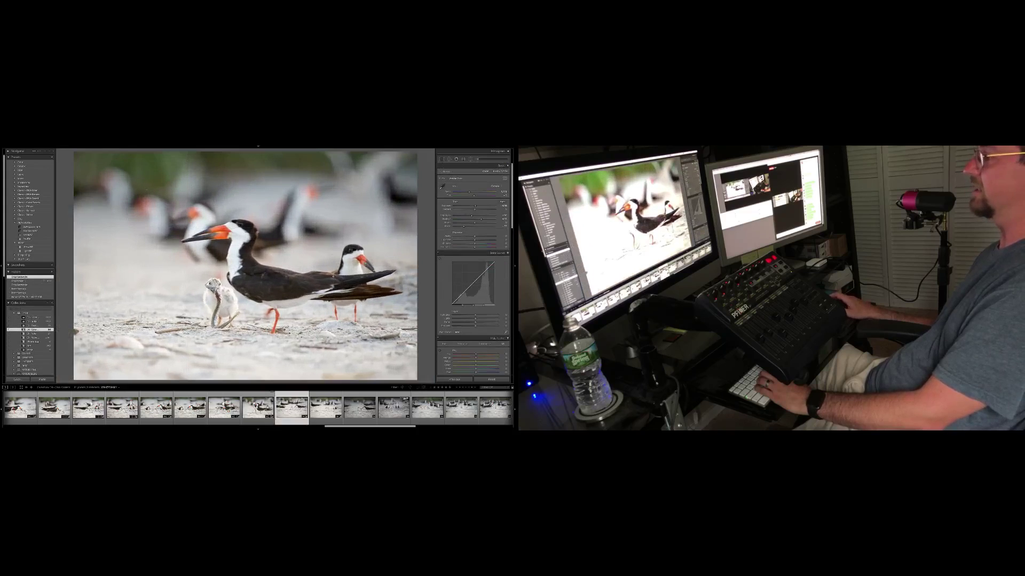
# - Apply the same tighter crop to the next photo, the adult leaning toward the chick
pyautogui.press('Left')
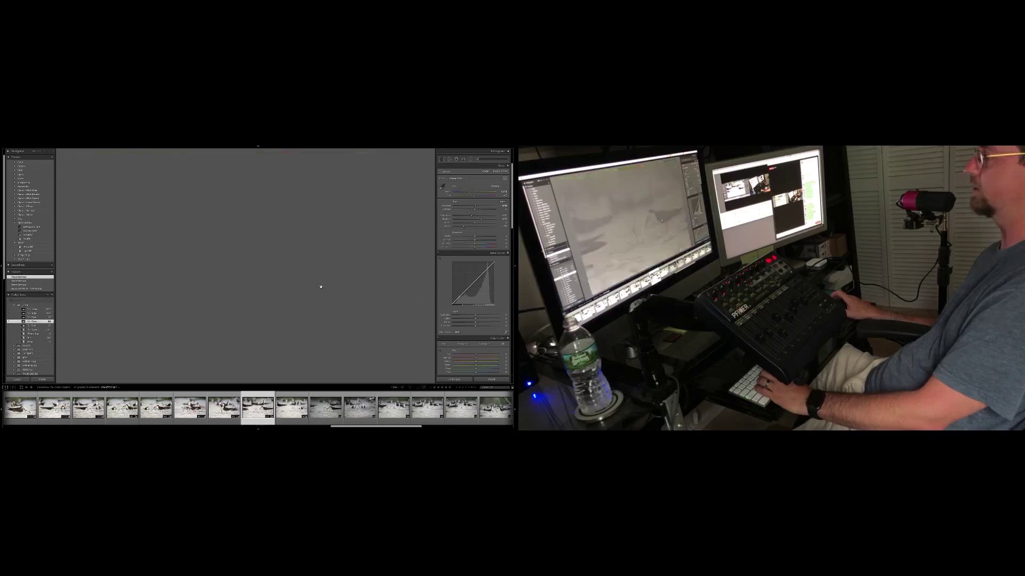
pyautogui.press('r')
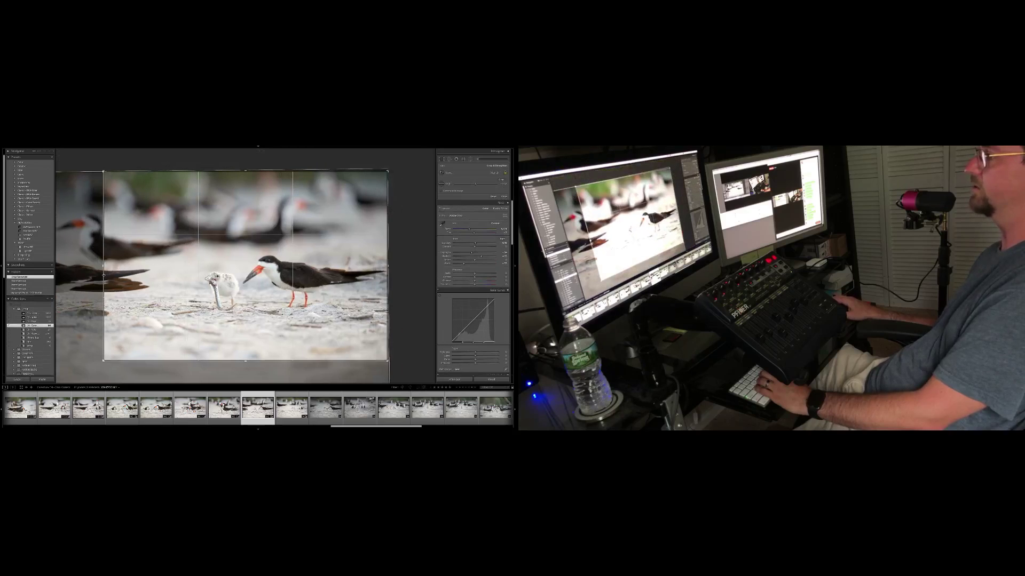
pyautogui.press('Return')
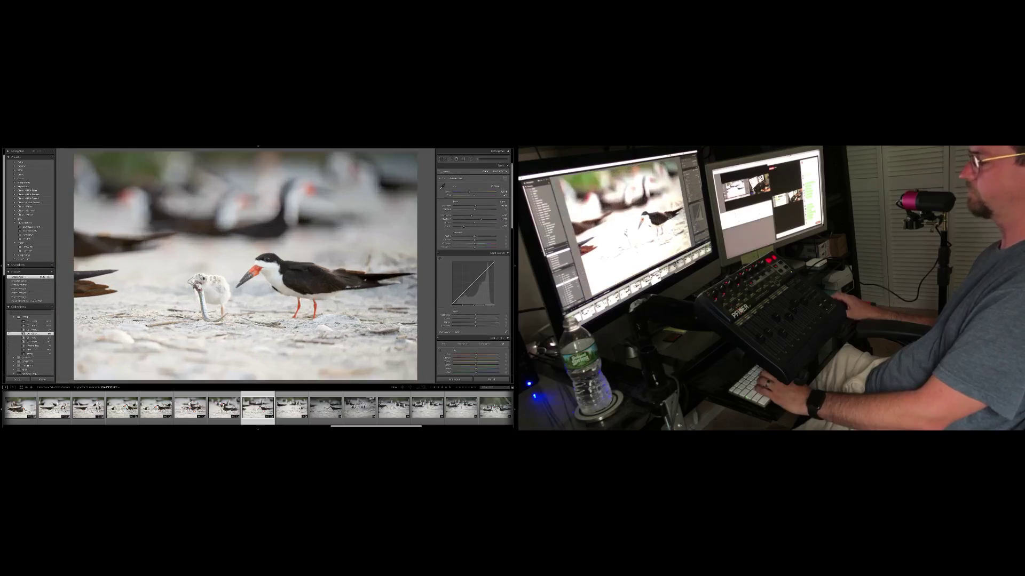
# - Crop the photo of the chick beside the front-facing adult tighter around the two birds and go on to the next uncorrected photo
pyautogui.press('Left')
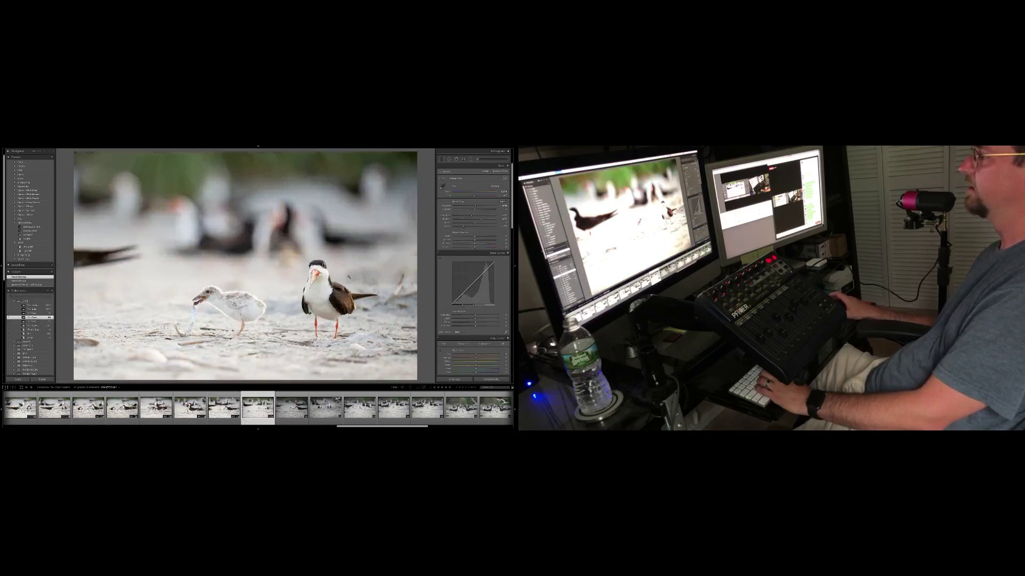
pyautogui.press('r')
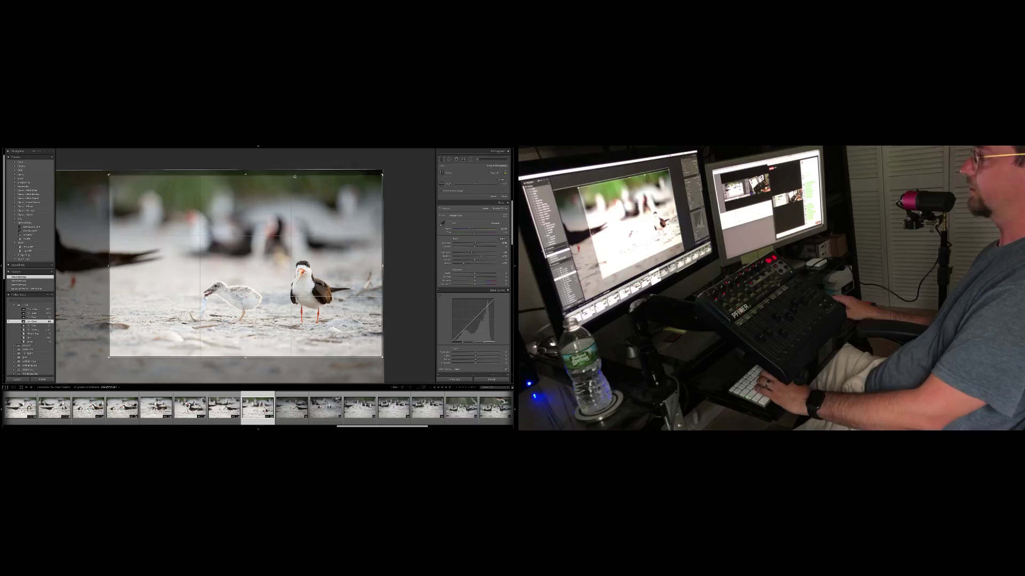
pyautogui.moveTo(294, 175); pyautogui.dragTo(294, 186)
pyautogui.moveTo(298, 220); pyautogui.dragTo(294, 220)
pyautogui.press('r')
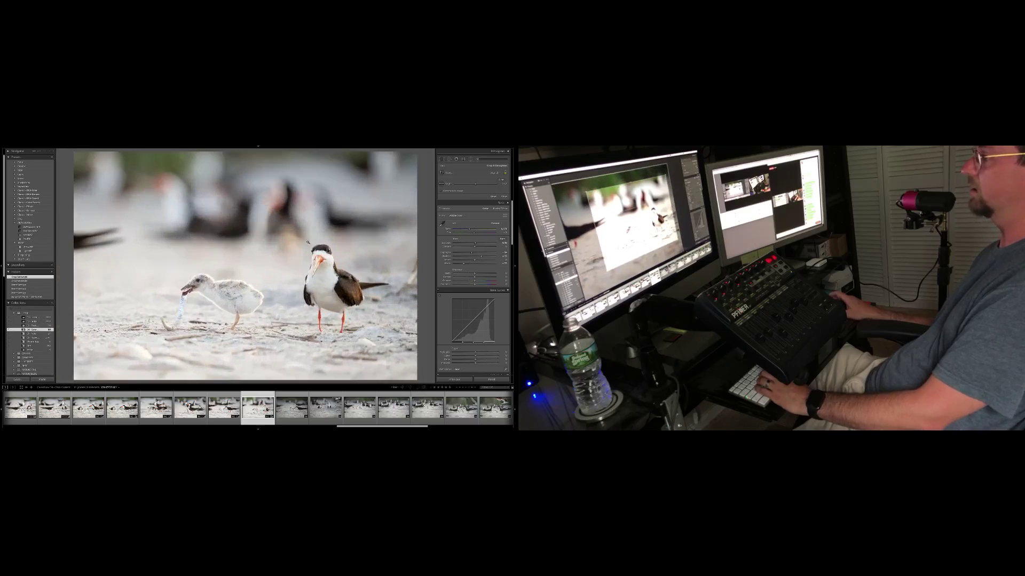
pyautogui.press('Left')
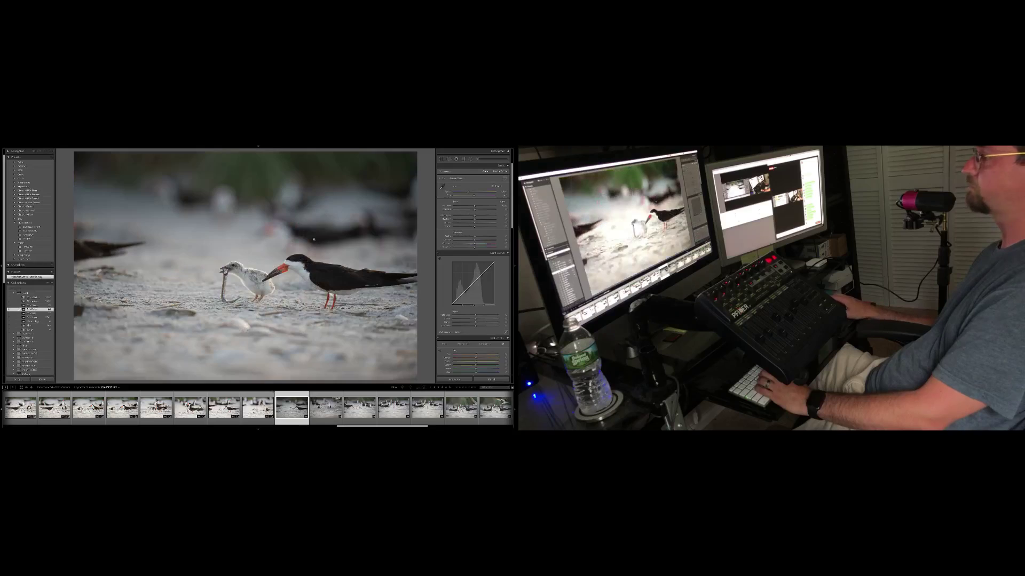
# - Crop the photo of the adult facing the chick with the fish tighter, keeping both birds in the lower part of the frame
pyautogui.press('r')
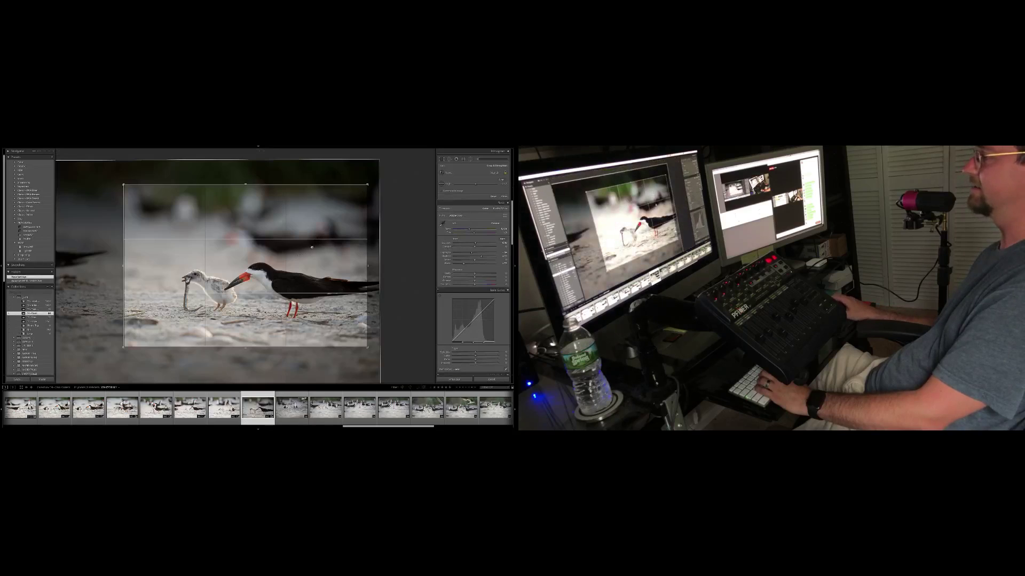
pyautogui.moveTo(158, 284); pyautogui.dragTo(116, 267)
pyautogui.moveTo(334, 255); pyautogui.dragTo(335, 260)
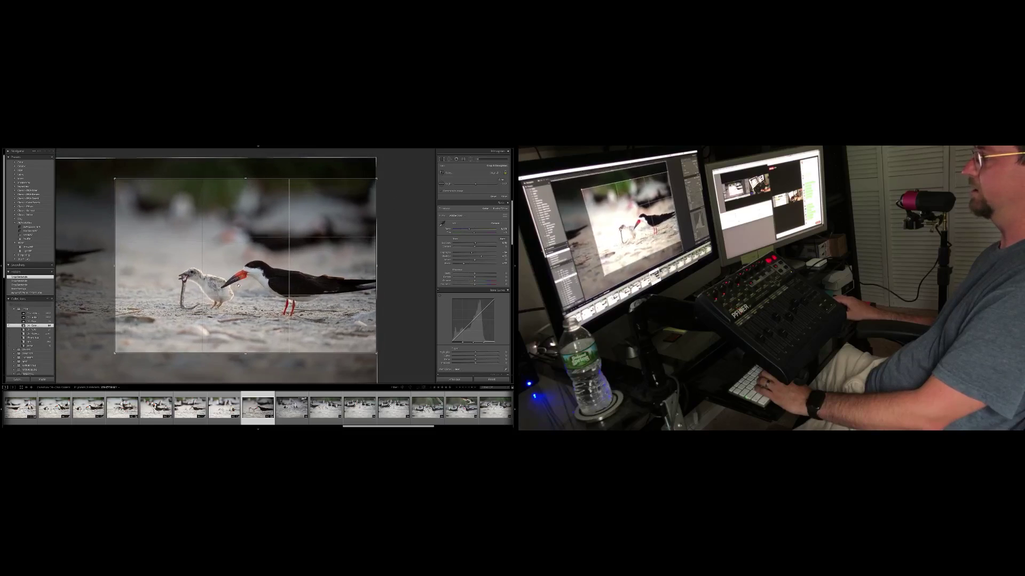
pyautogui.press('r')
# - Brighten and warm the cropped photo of the adult and the fish-holding chick
pyautogui.press('=')
pyautogui.press('=')
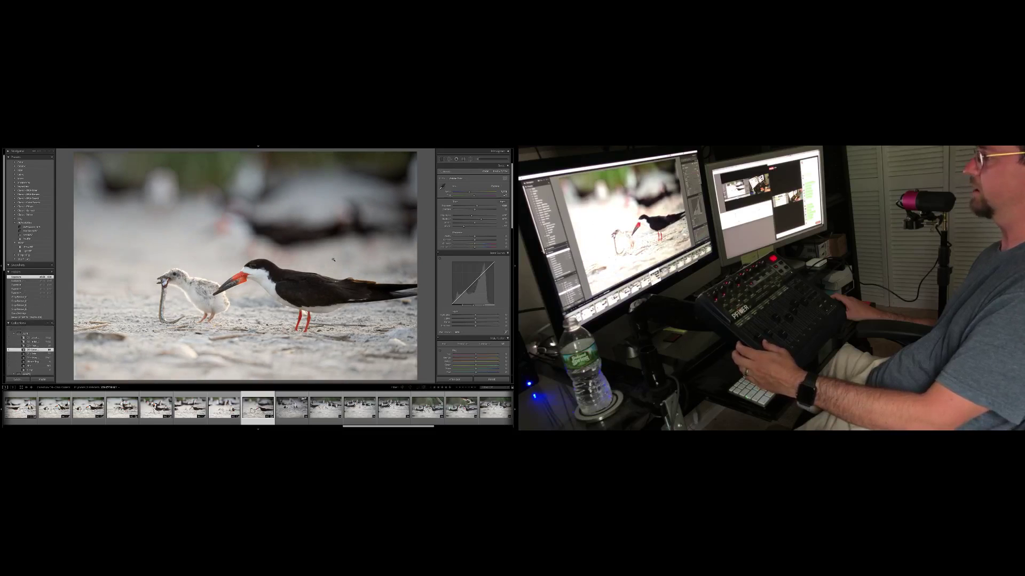
pyautogui.press('-')
pyautogui.press('-')
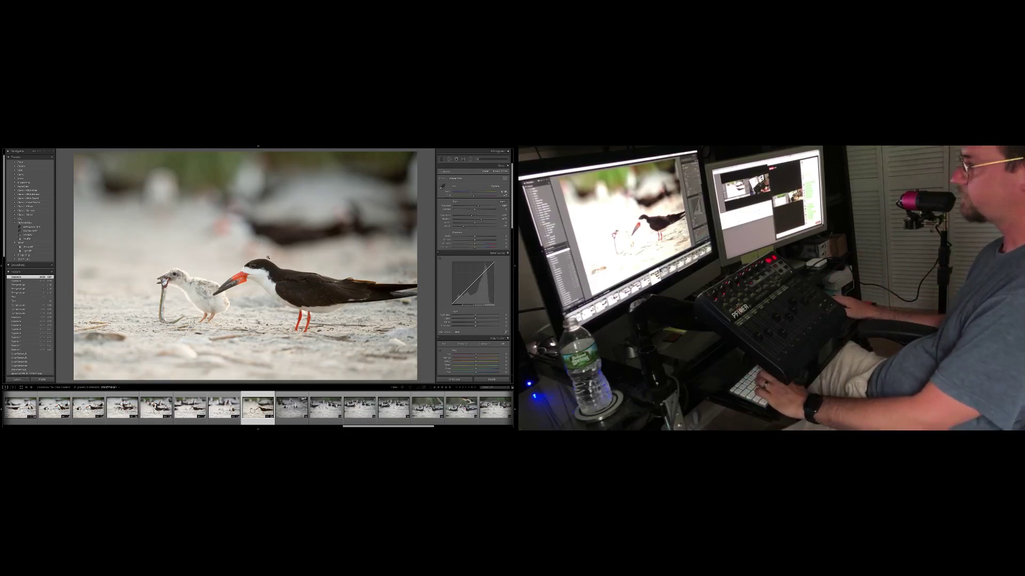
# - Apply the same correction to the next photo, two adults with a chick between them, and crop it tighter around the three birds
pyautogui.press('Right')
pyautogui.press('shift+super+v')
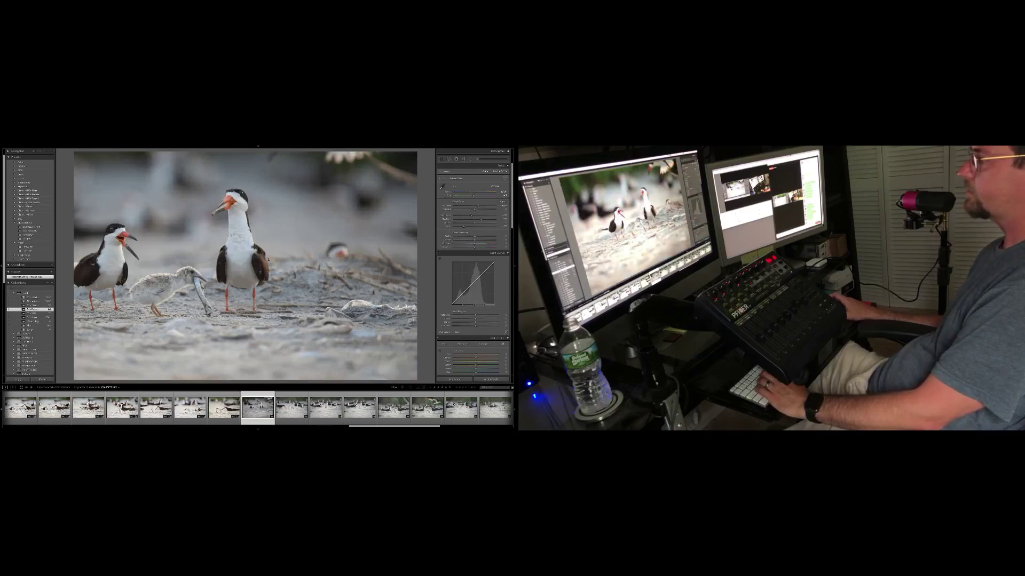
pyautogui.press('r')
pyautogui.moveTo(265, 277); pyautogui.dragTo(310, 292)
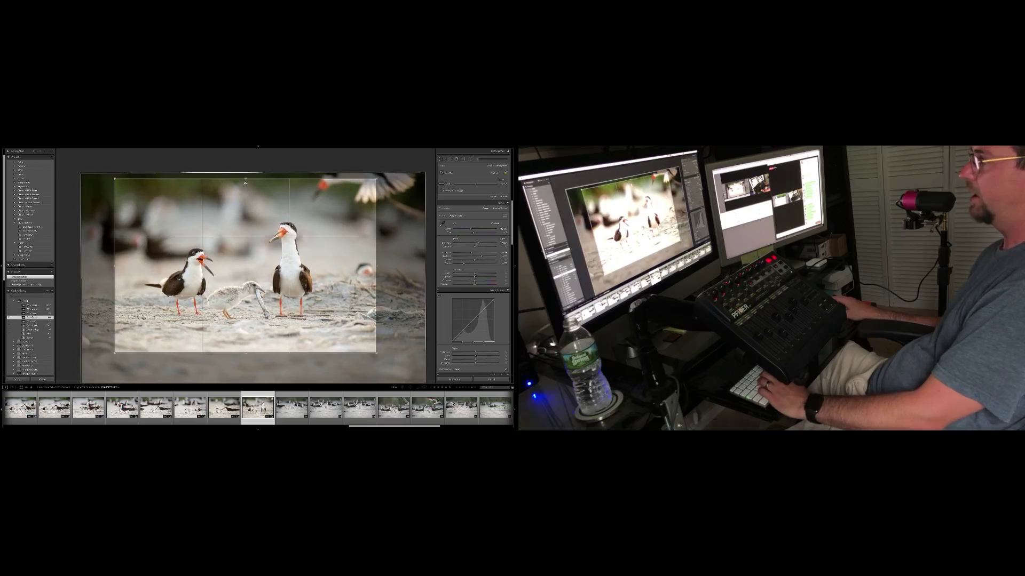
pyautogui.moveTo(245, 180); pyautogui.dragTo(245, 184)
pyautogui.moveTo(244, 220); pyautogui.dragTo(254, 206)
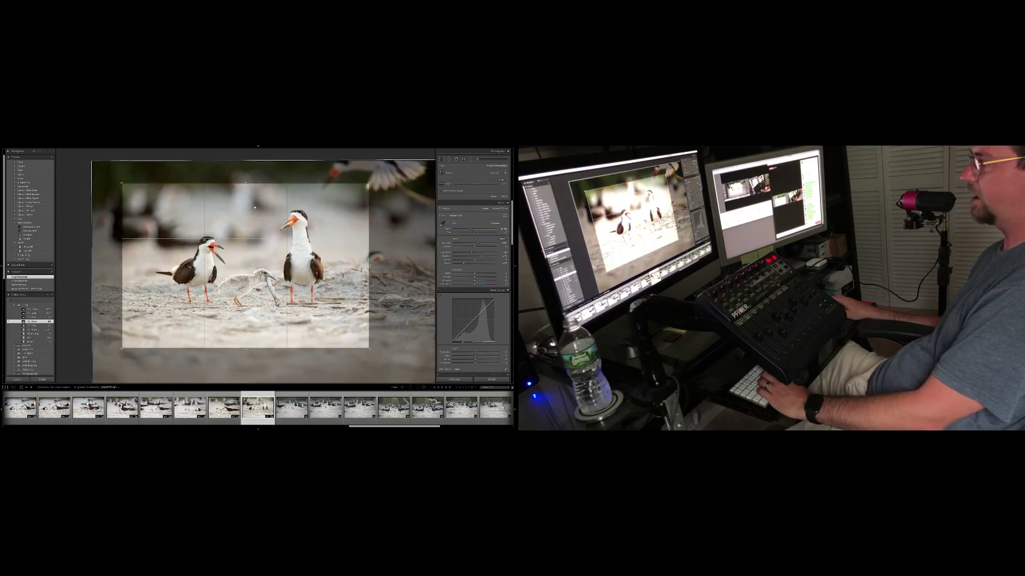
pyautogui.press('Return')
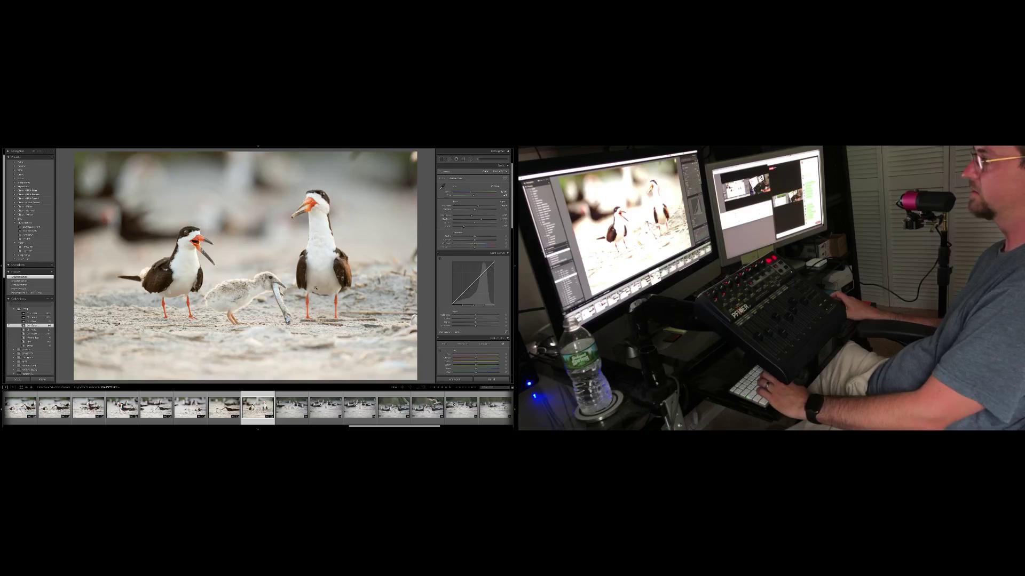
# - Fine-tune the crop position of the three-bird photo and add a graduated filter over the foreground sand
pyautogui.press('r')
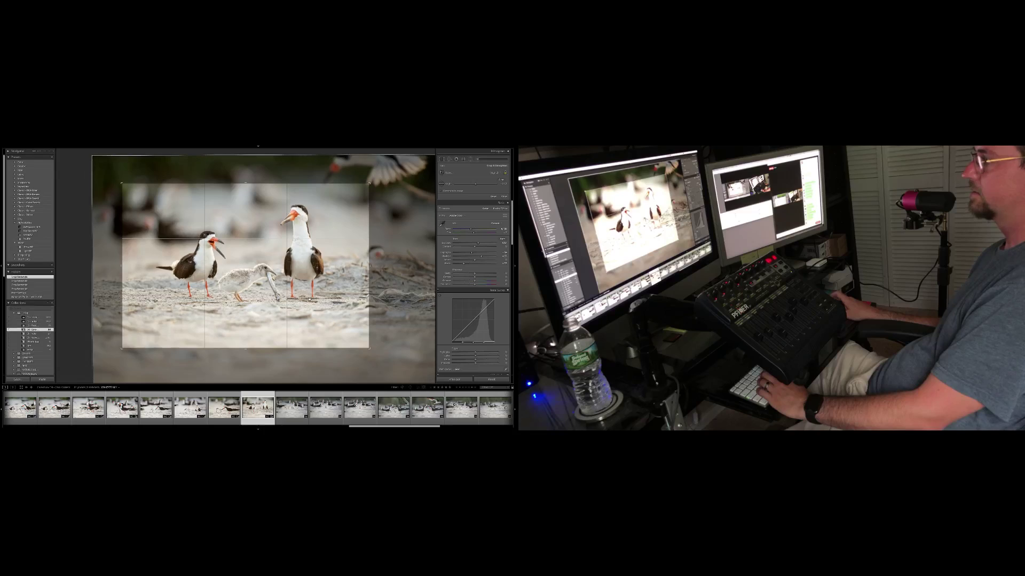
pyautogui.press('Return')
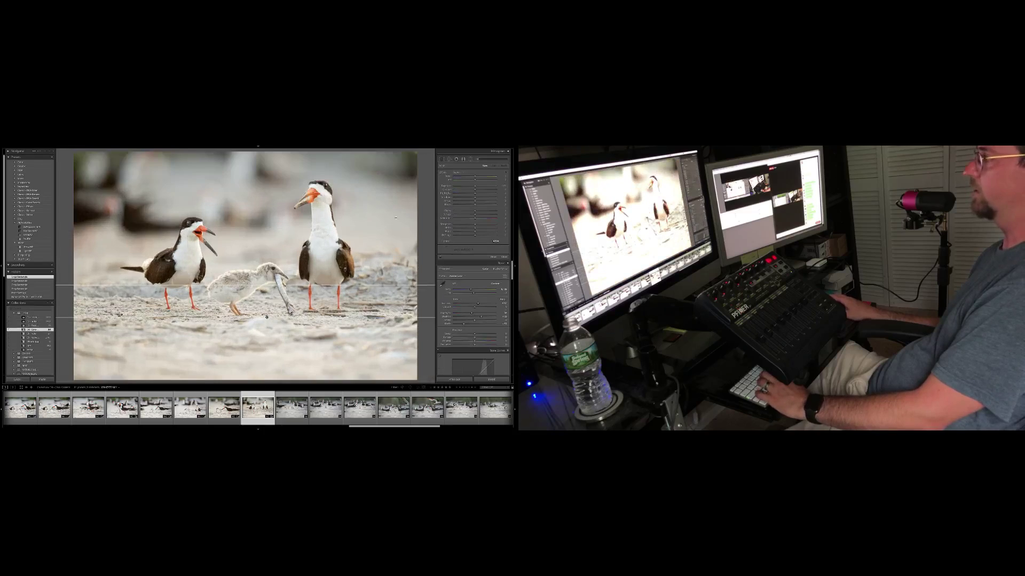
pyautogui.press('Right')
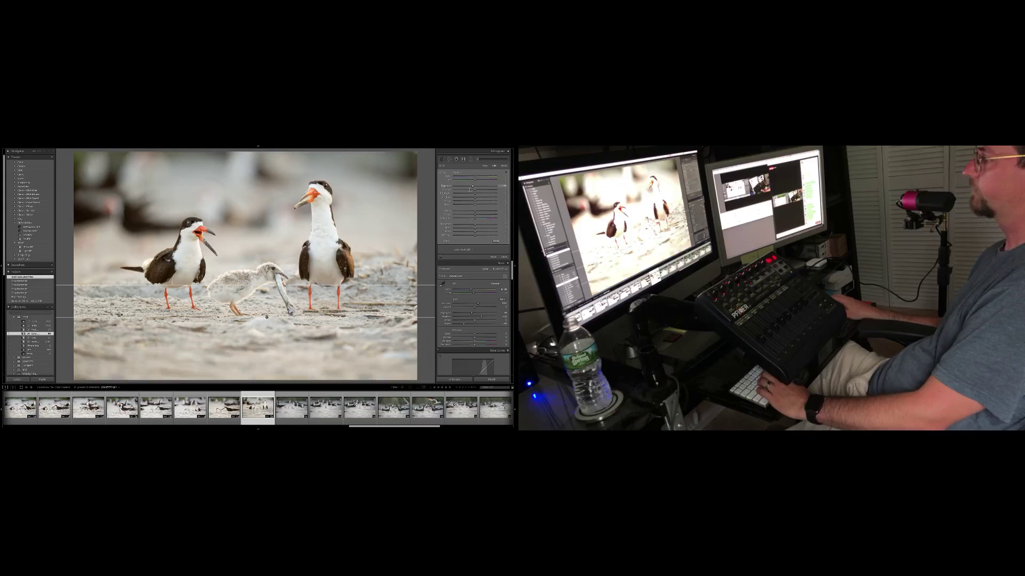
pyautogui.press('Left')
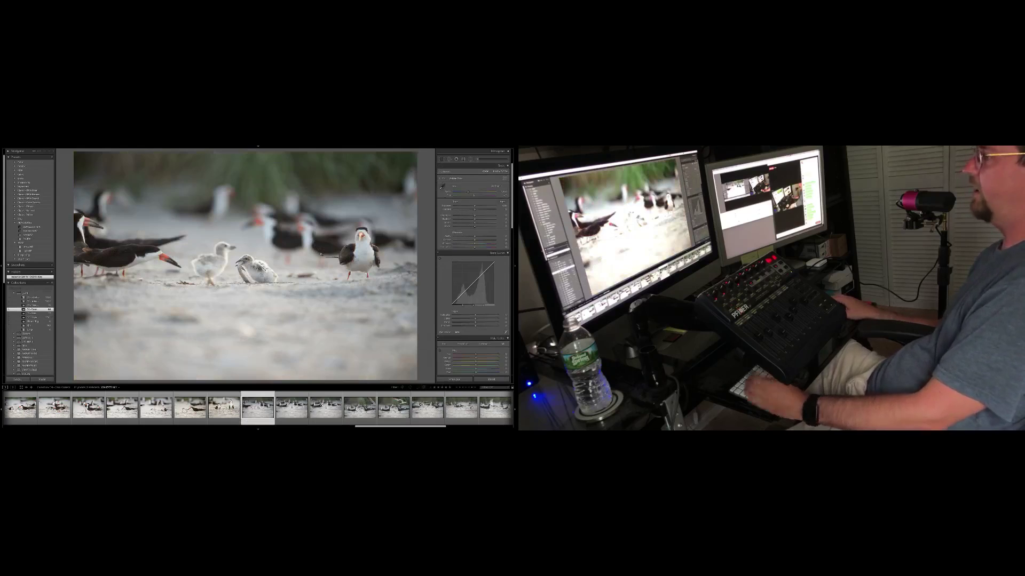
# - Crop the next photo tightly around the two chicks, leaving out the front-facing adult, and brighten and warm it
pyautogui.press('r')
pyautogui.press('r')
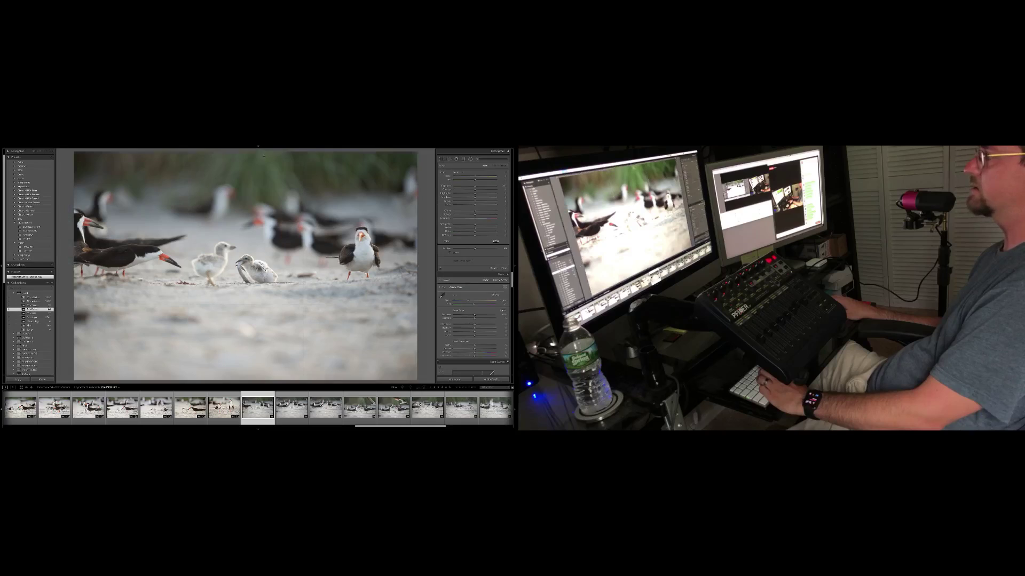
pyautogui.press('r')
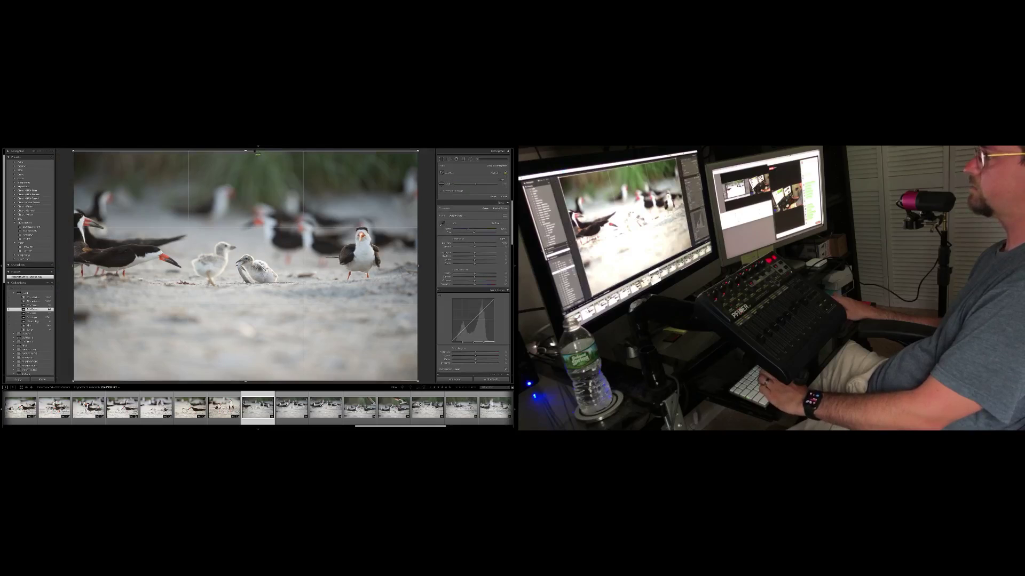
pyautogui.moveTo(252, 151); pyautogui.dragTo(246, 194)
pyautogui.moveTo(248, 230); pyautogui.dragTo(263, 256)
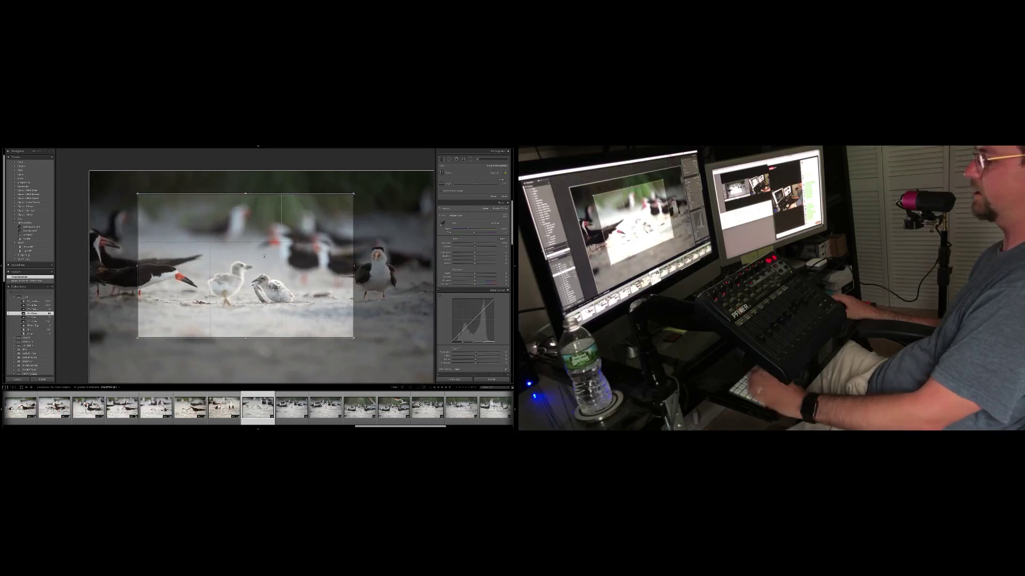
pyautogui.press('r')
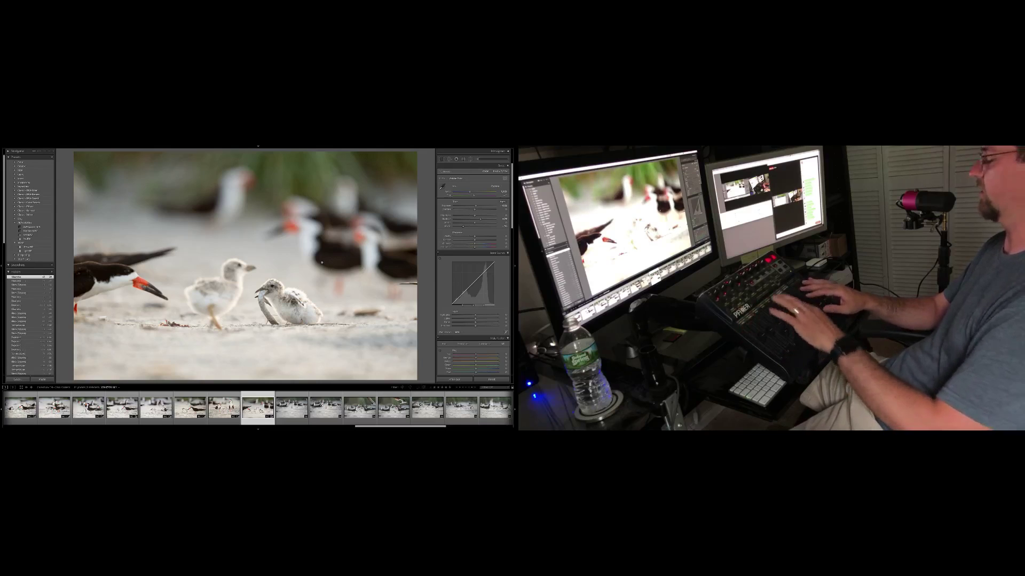
# - Color correct the next photo, the adults beside the wing-spreading chick, and crop it tighter to exclude the two far chicks
pyautogui.press('Right')
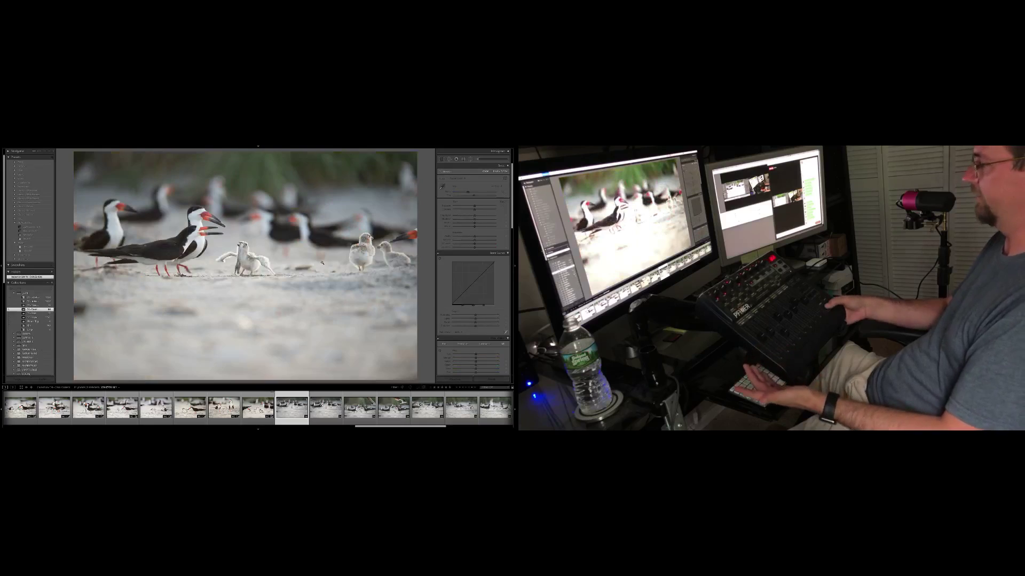
pyautogui.press('Left')
pyautogui.press('Left')
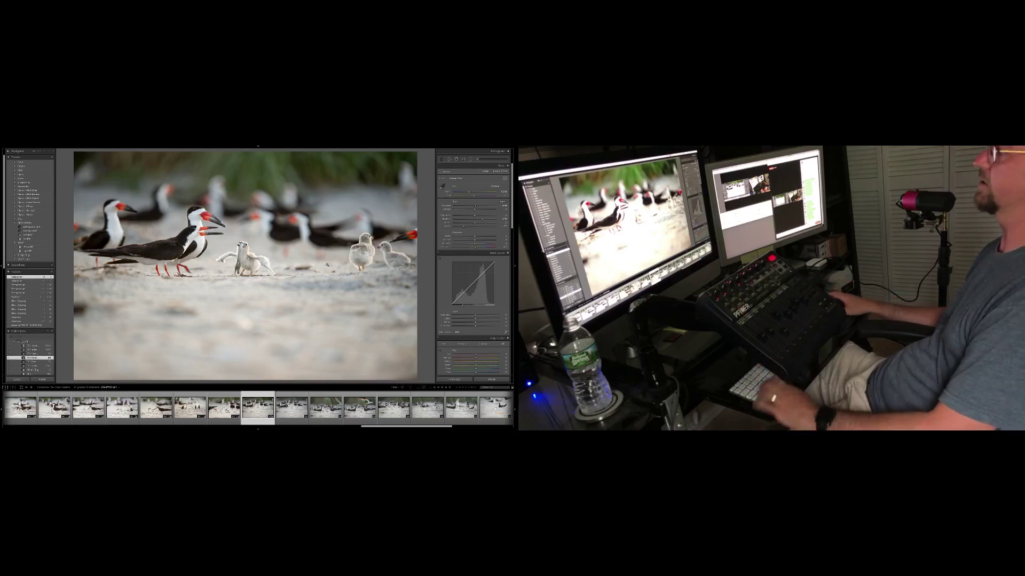
pyautogui.press('r')
pyautogui.moveTo(418, 314); pyautogui.dragTo(342, 325)
pyautogui.press('r')
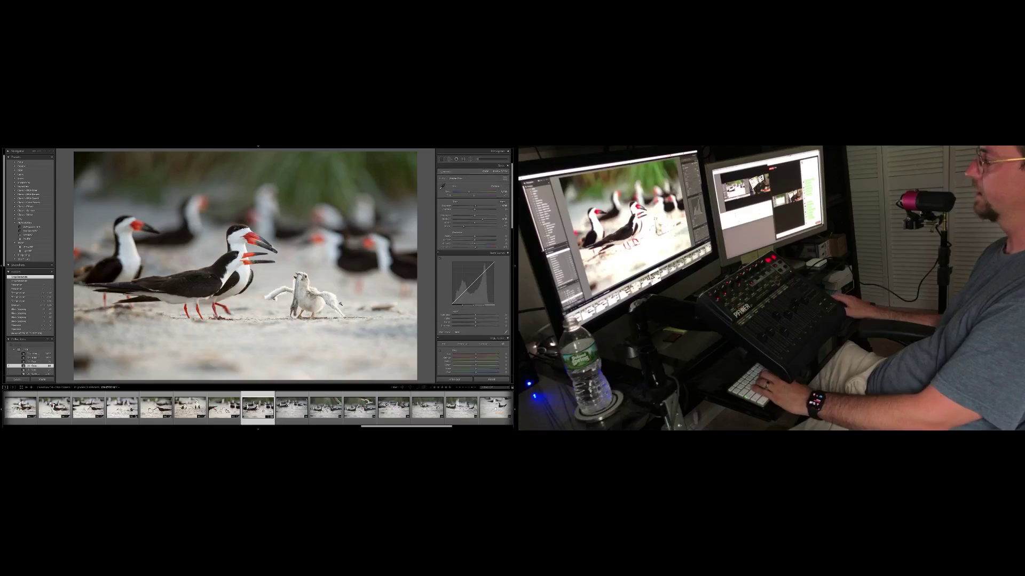
# - Apply the same correction and crop to the next wing-spreading chick photo, and start cropping the following photo with the bird flying in
pyautogui.press('Left')
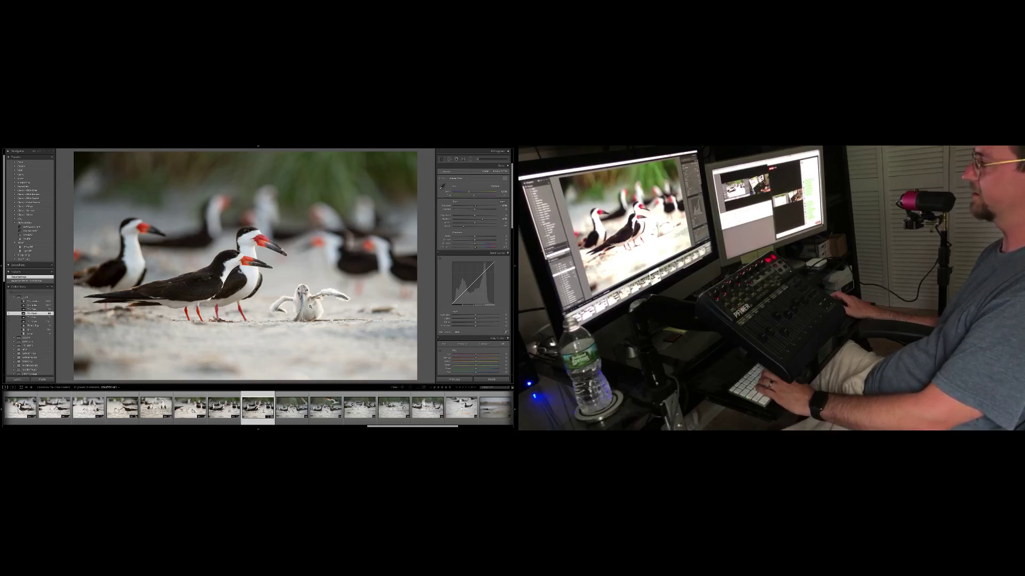
pyautogui.press('Right')
pyautogui.press('r')
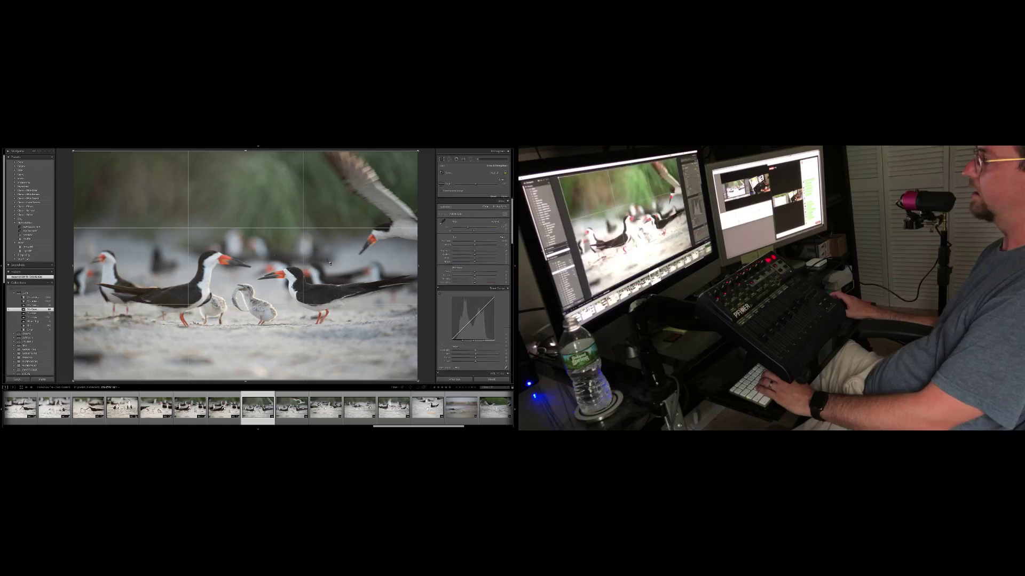
# - Crop the photo of the skimmer pair with two chicks slightly tighter and apply the crop
pyautogui.moveTo(299, 151); pyautogui.dragTo(299, 159)
pyautogui.moveTo(301, 222); pyautogui.dragTo(299, 227)
pyautogui.press('Return')
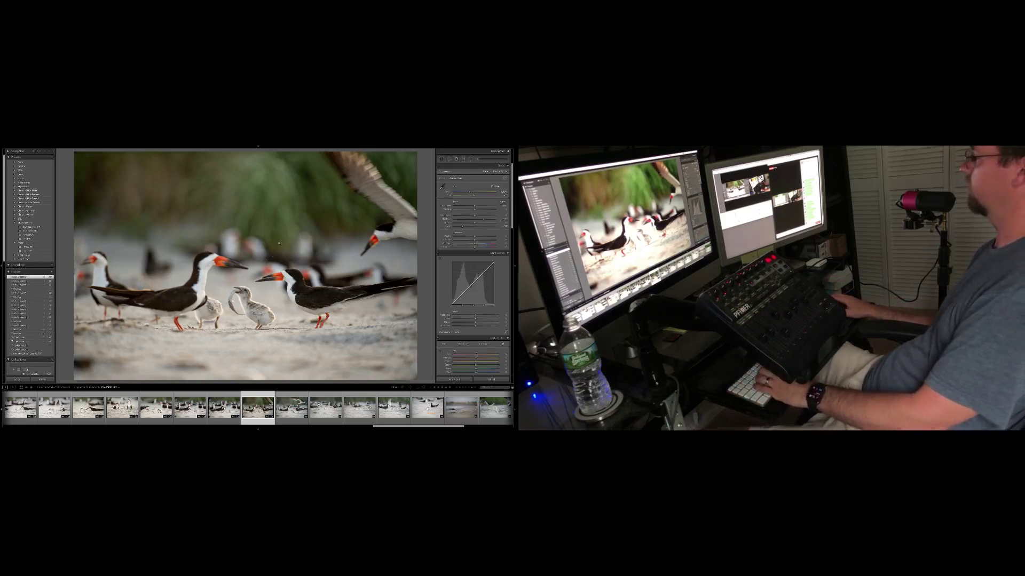
# - Go to the adjacent photo with a skimmer flying above the pair, tighten its framing slightly and warm its tones
pyautogui.press('Left')
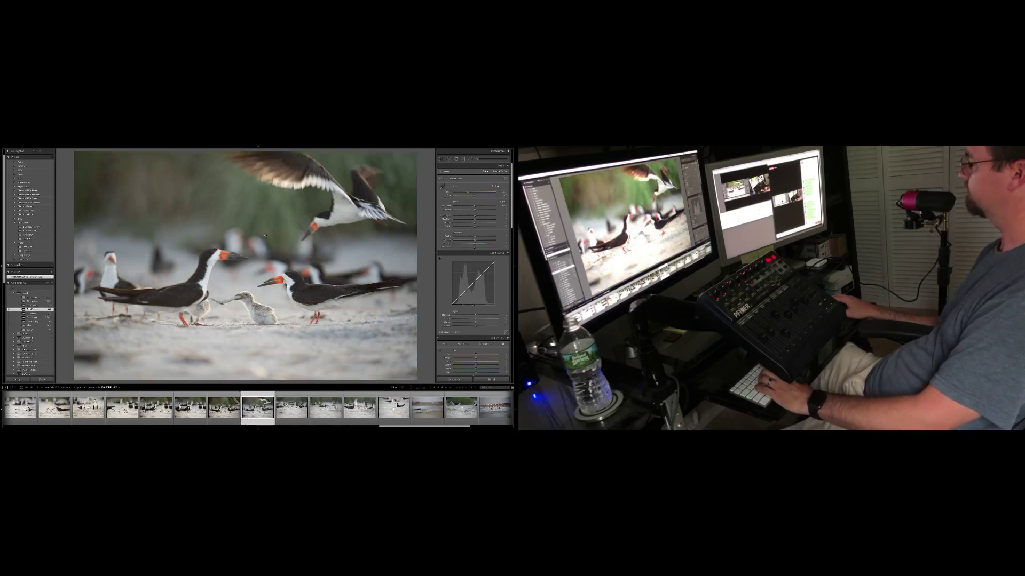
pyautogui.hotkey('ctrl', 'shift', 'r')
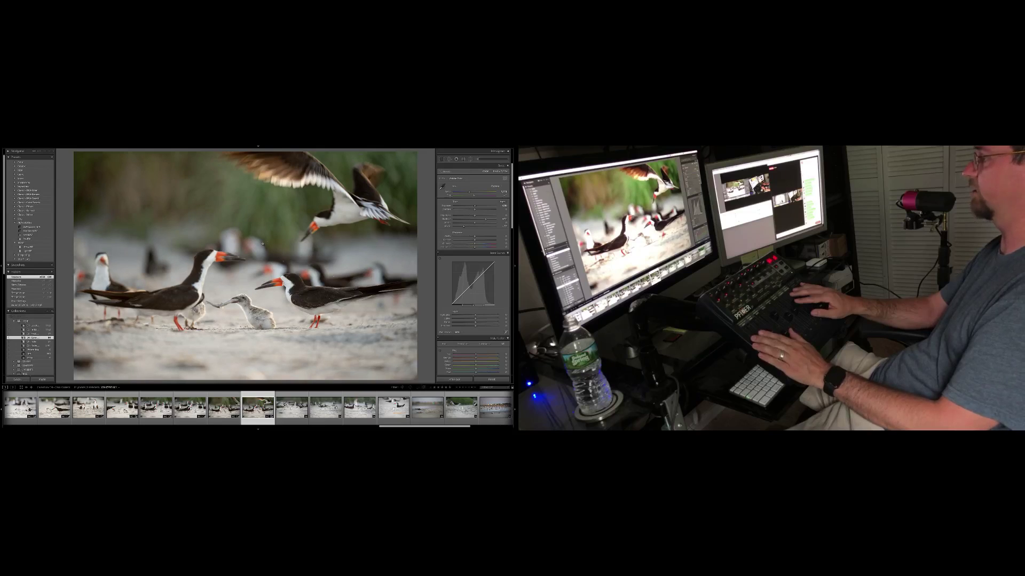
# - In the next photo, crop tightly around the chick standing between two adult skimmers, trimming the foreground and sides
pyautogui.press('Right')
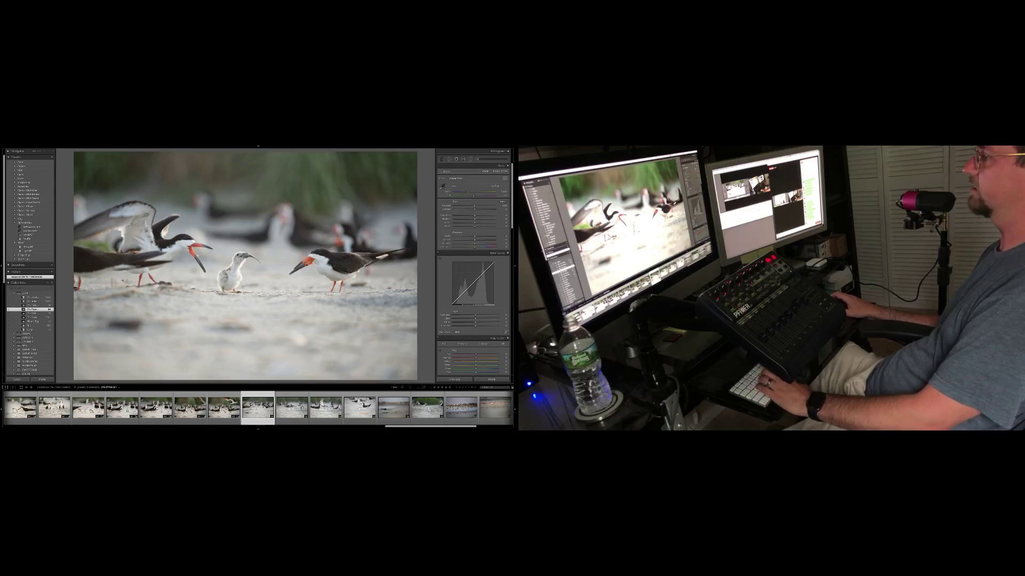
pyautogui.press('r')
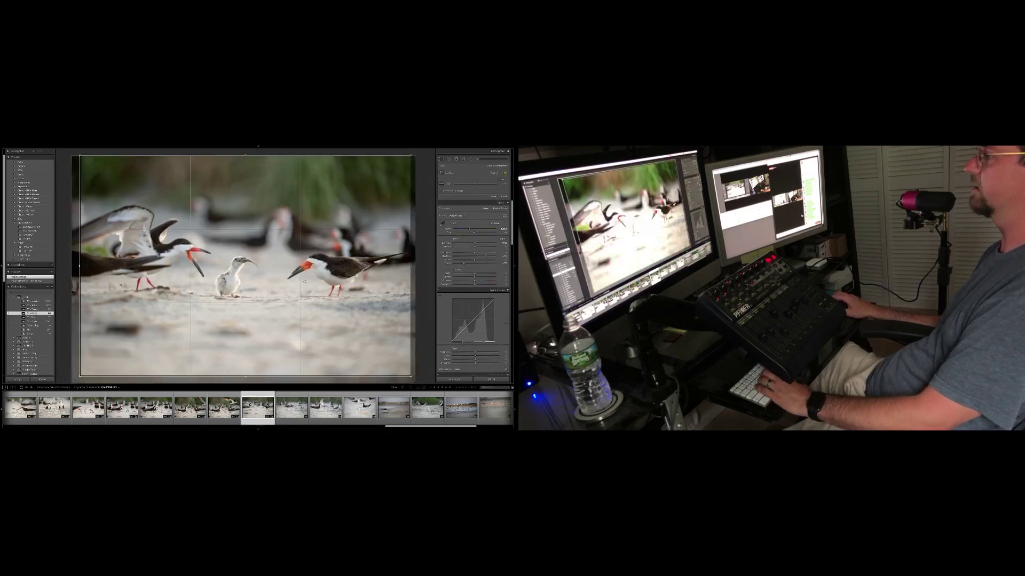
pyautogui.moveTo(304, 282); pyautogui.dragTo(307, 282)
pyautogui.moveTo(285, 376); pyautogui.dragTo(284, 347)
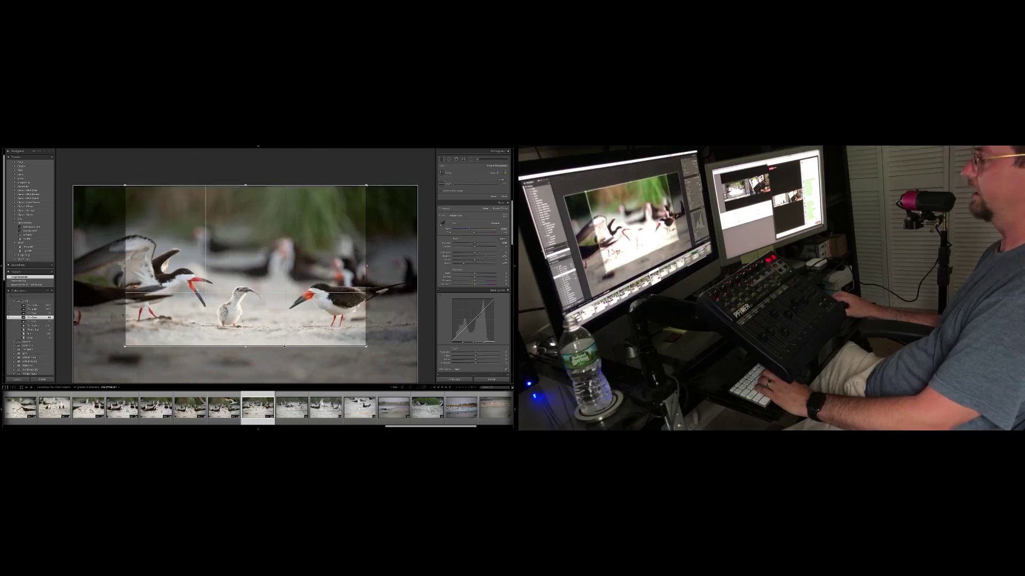
pyautogui.press('Return')
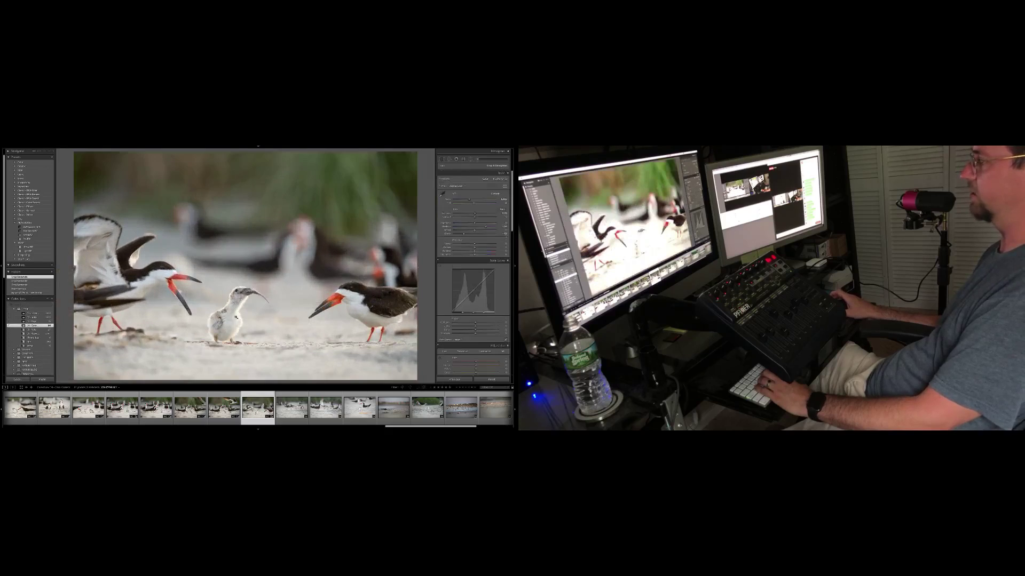
# - Crop the photo of the chick carrying a fish, reframing it closer around the chick and the nesting adult
pyautogui.press('Left')
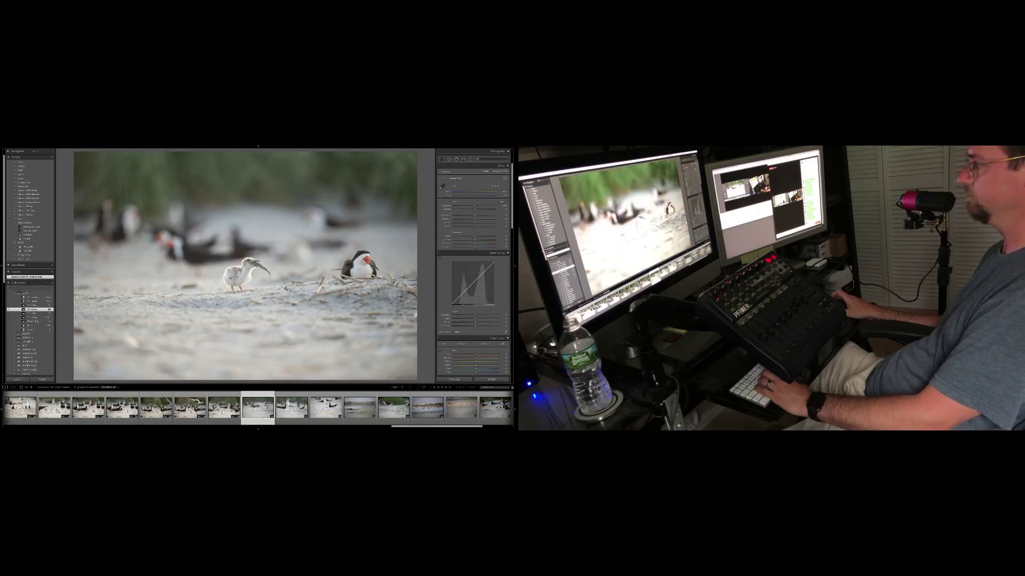
pyautogui.press('r')
pyautogui.moveTo(303, 287); pyautogui.dragTo(261, 280)
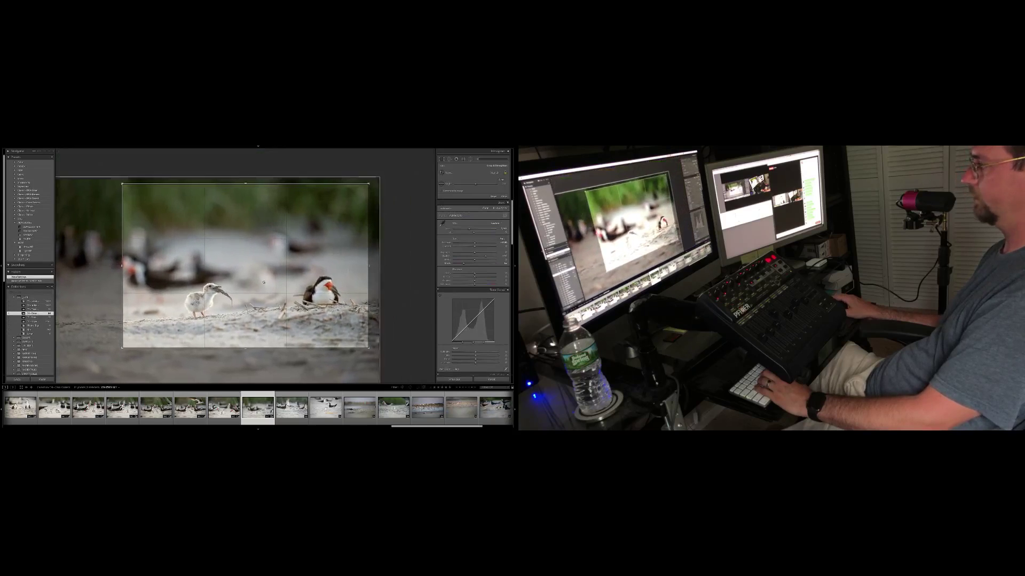
pyautogui.press('r')
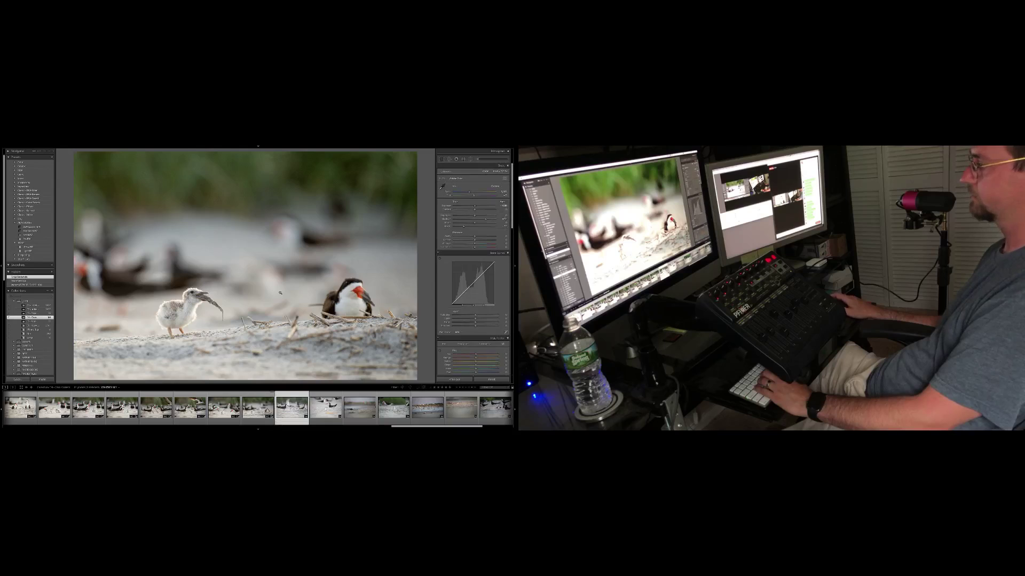
# - Crop the photo of two facing chicks, keeping the standing adult in frame and cutting off the adult behind them
pyautogui.press('Left')
pyautogui.press('r')
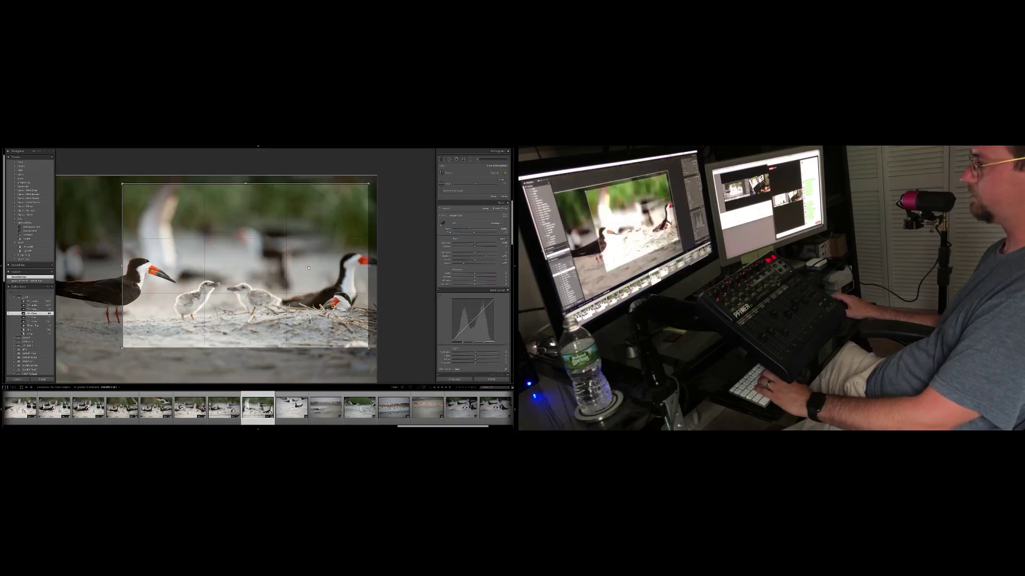
pyautogui.moveTo(268, 180); pyautogui.dragTo(268, 172)
pyautogui.moveTo(268, 214); pyautogui.dragTo(295, 218)
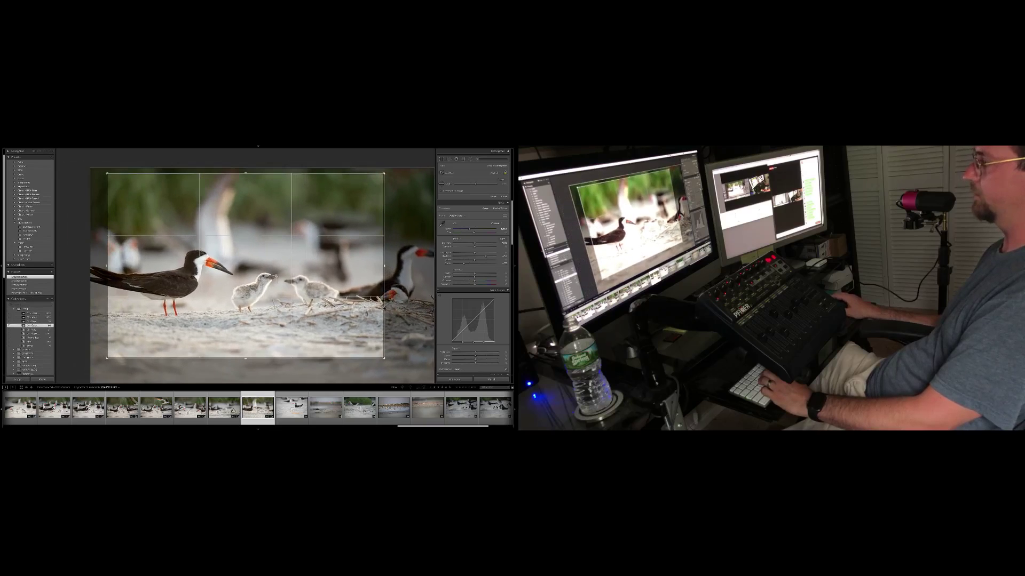
pyautogui.moveTo(384, 308); pyautogui.dragTo(376, 308)
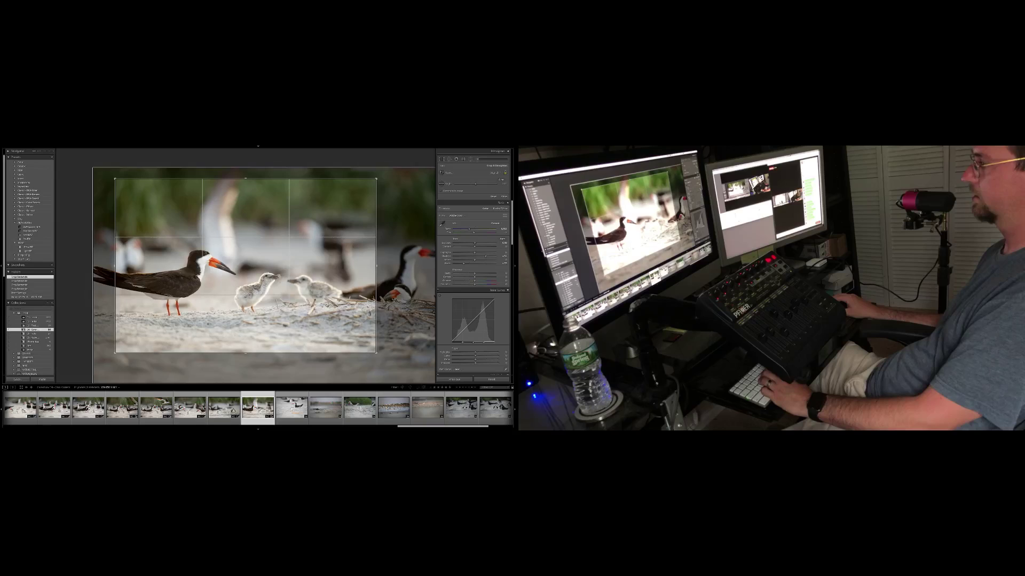
pyautogui.press('Return')
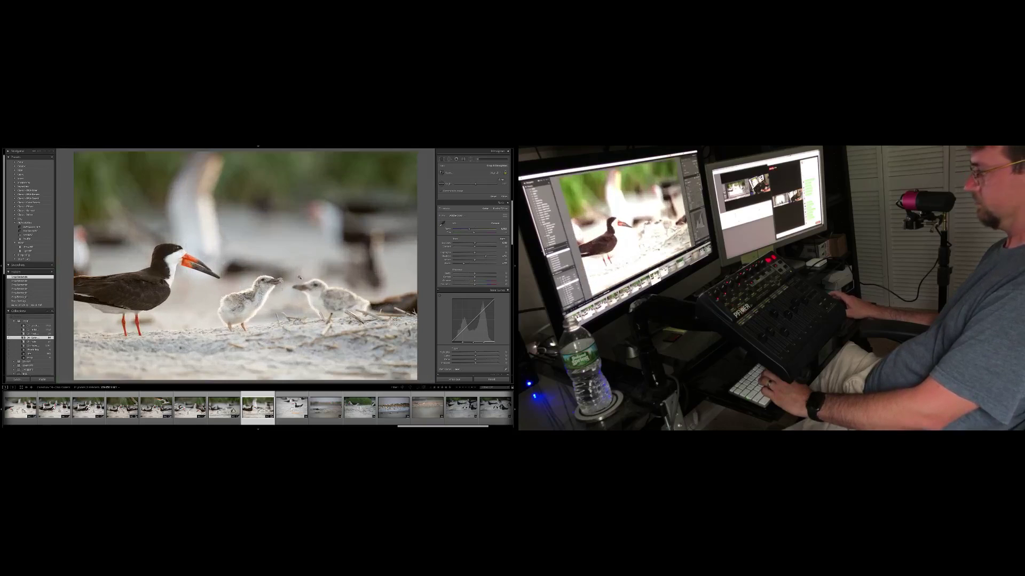
# - Crop the photo of the chick lying in the sand, placing the chick off-center with the adult behind it
pyautogui.press('Right')
pyautogui.press('r')
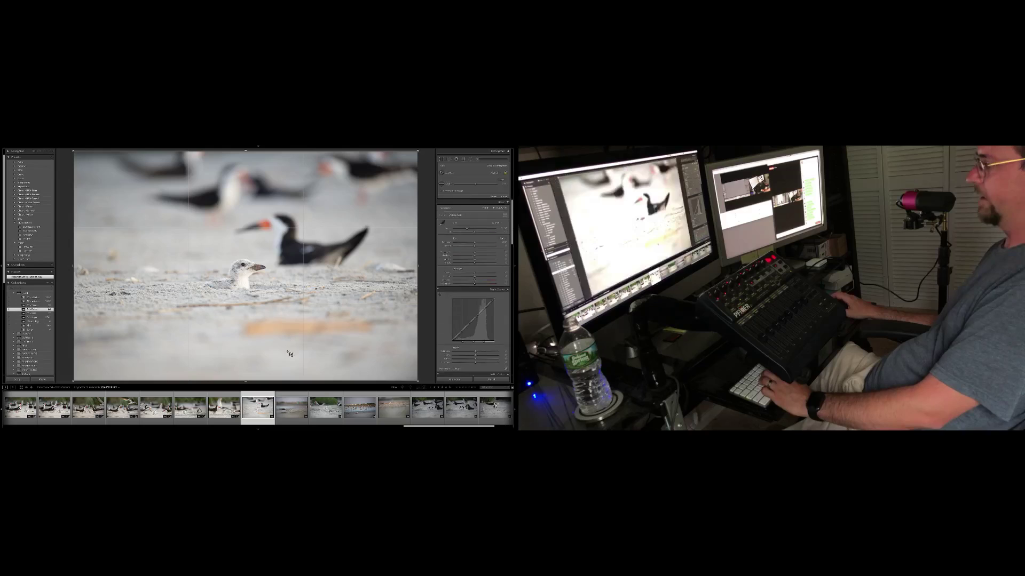
pyautogui.moveTo(289, 380); pyautogui.dragTo(287, 365)
pyautogui.moveTo(277, 317); pyautogui.dragTo(277, 322)
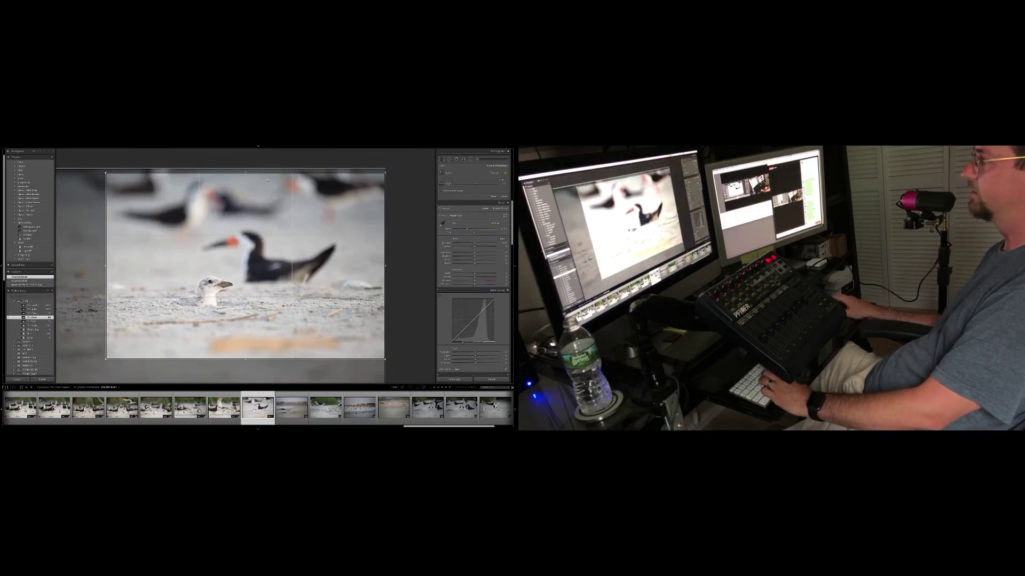
pyautogui.press('Return')
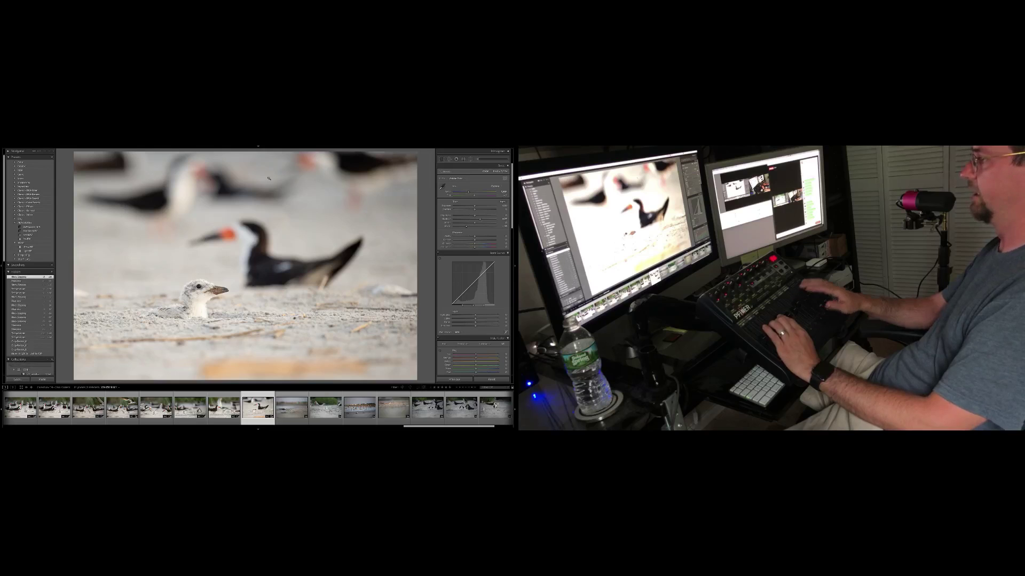
# - Straighten the beach photo with the green bokeh lights and crop it closer around the chick on the sand
pyautogui.press('Right')
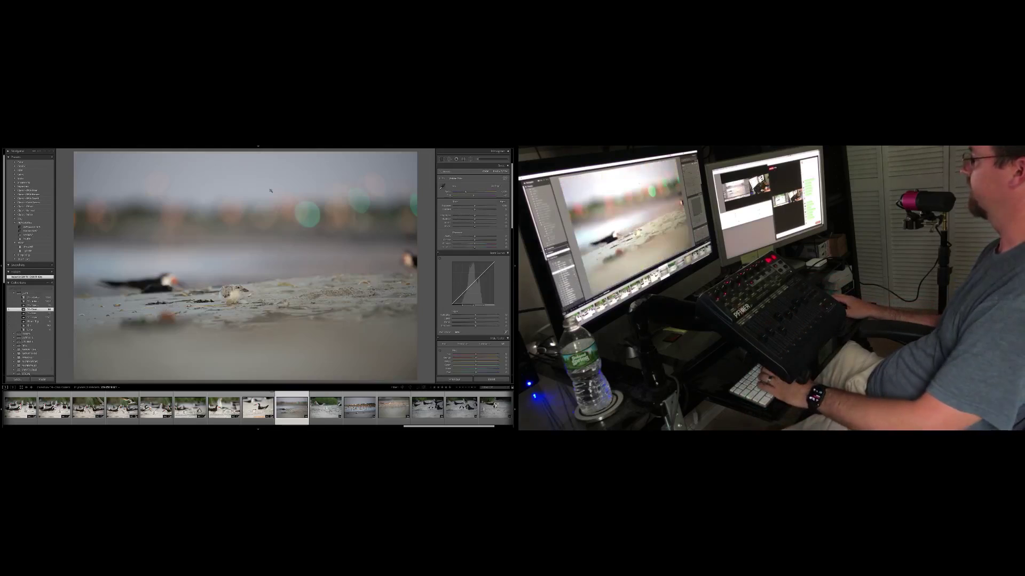
pyautogui.press('r')
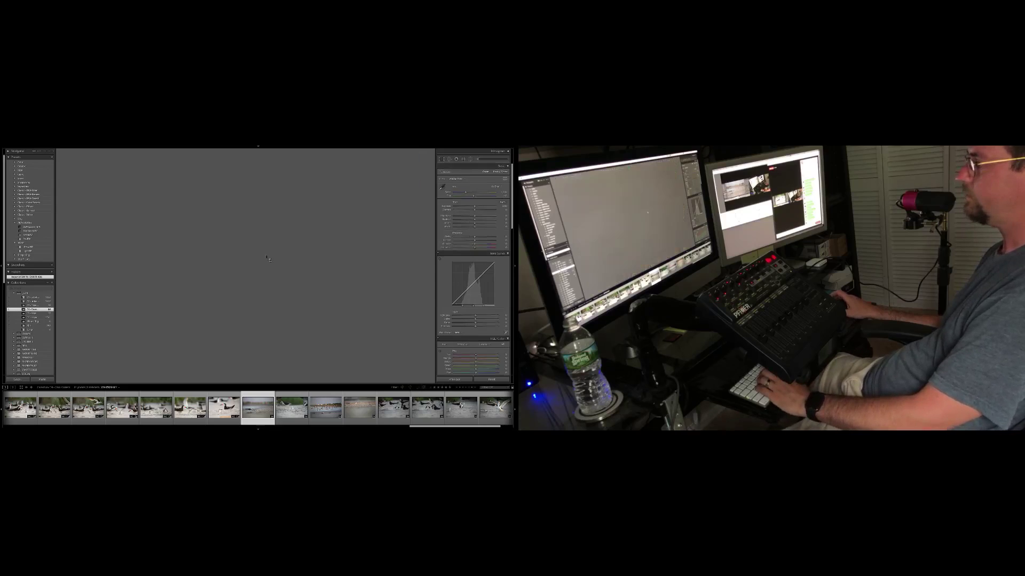
pyautogui.moveTo(407, 264); pyautogui.dragTo(283, 263)
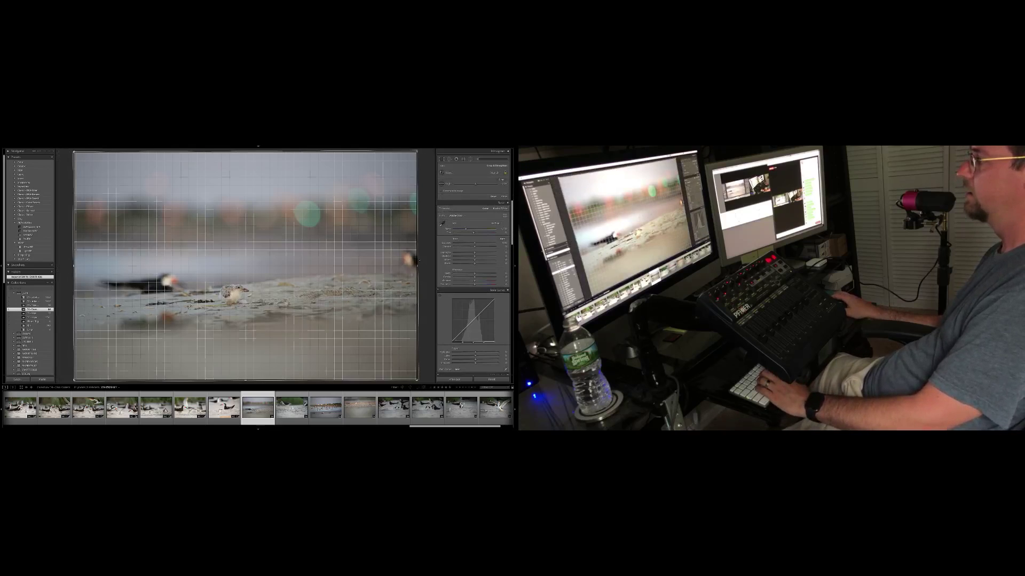
pyautogui.moveTo(273, 379); pyautogui.dragTo(271, 353)
pyautogui.moveTo(271, 311); pyautogui.dragTo(281, 314)
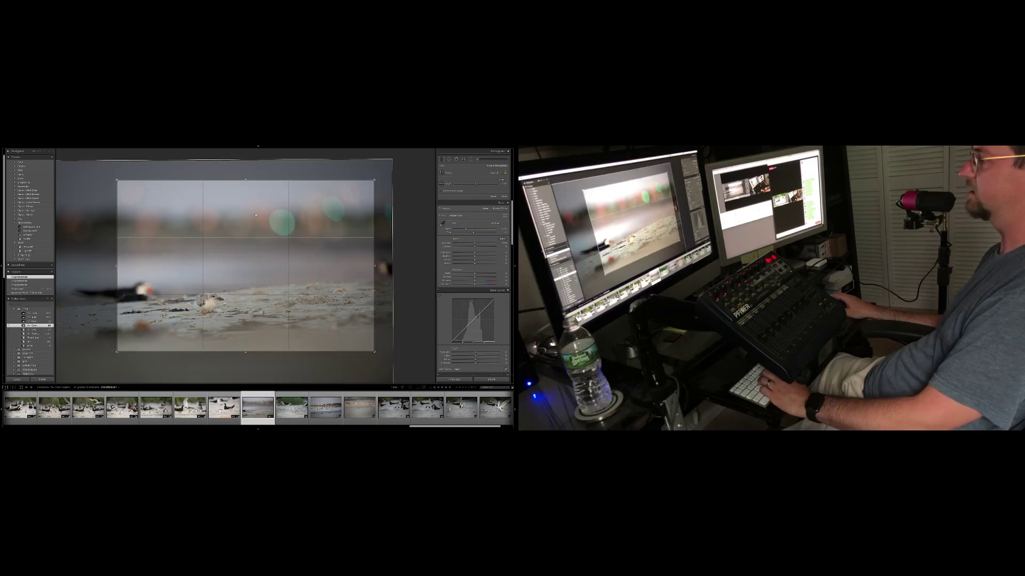
pyautogui.press('Return')
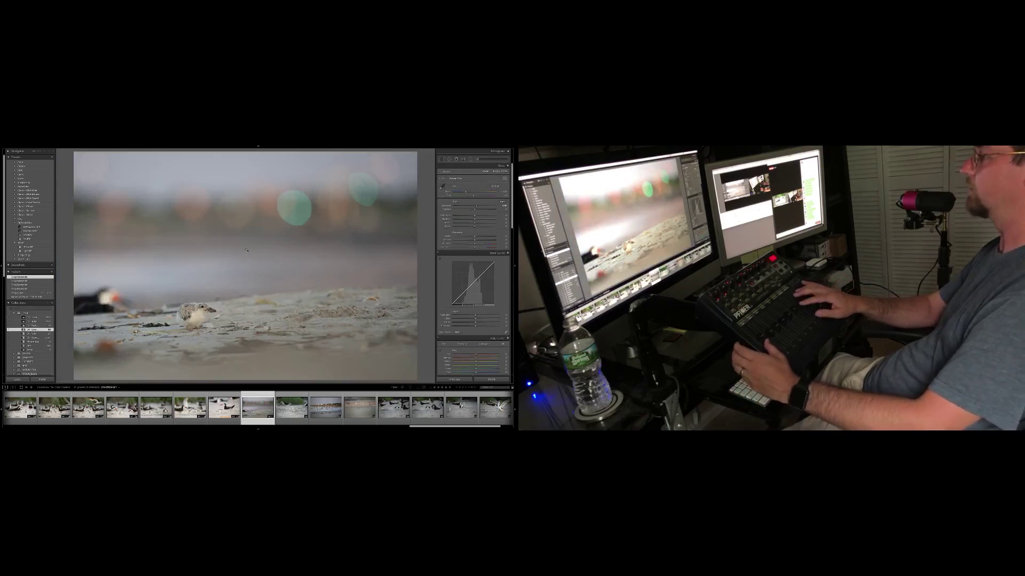
# - Brighten the exposure of the cropped beach photo with the green bokeh lights
pyautogui.hotkey('shift', '=')
pyautogui.hotkey('shift', '=')
pyautogui.hotkey('shift', '=')
pyautogui.hotkey('shift', '=')
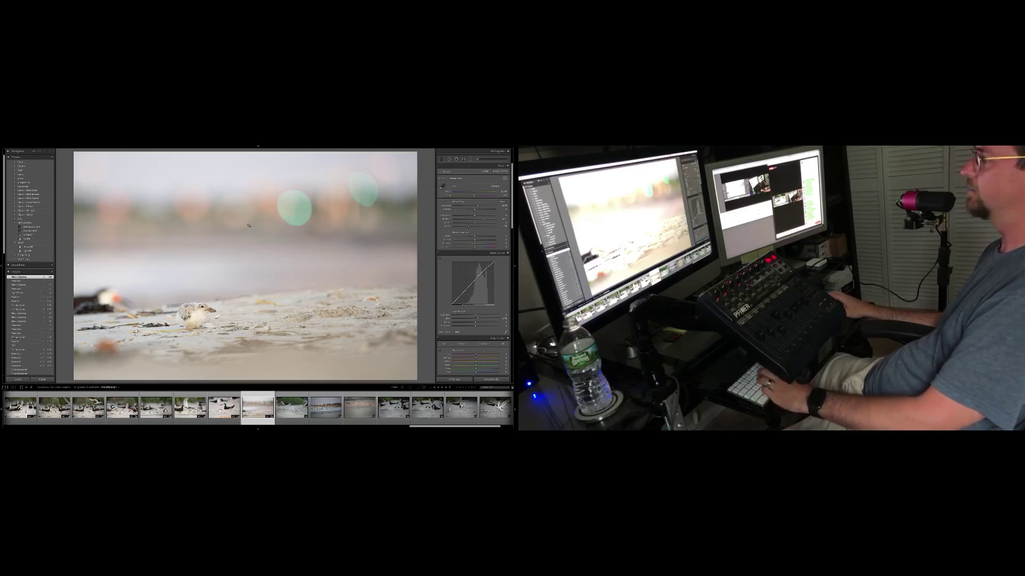
# - Add a horizontal graduated filter over the sky and distant shoreline and darken that area slightly
pyautogui.press('m')
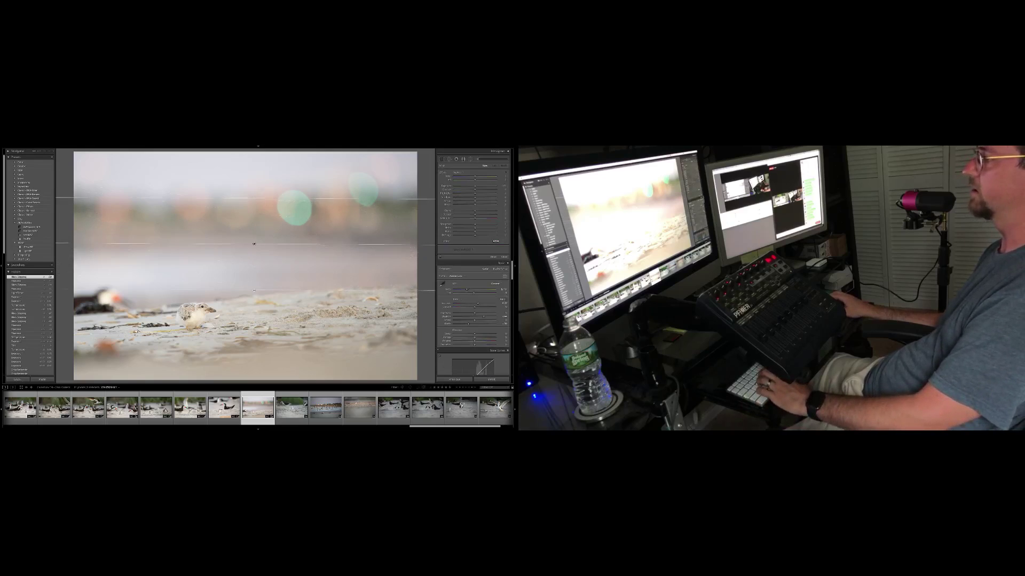
pyautogui.moveTo(254, 293); pyautogui.dragTo(254, 293)
pyautogui.moveTo(474, 187); pyautogui.dragTo(473, 187)
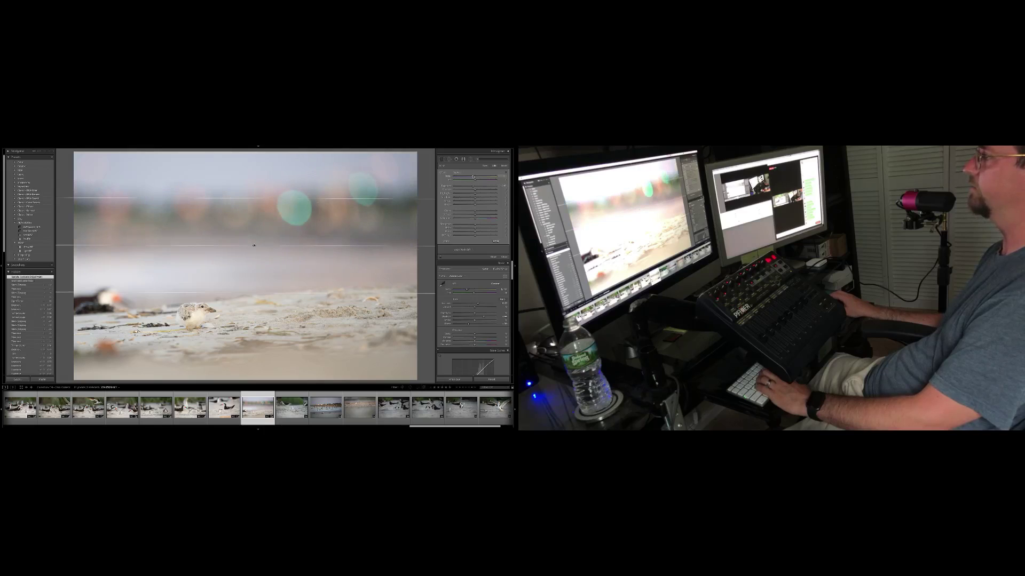
pyautogui.press('m')
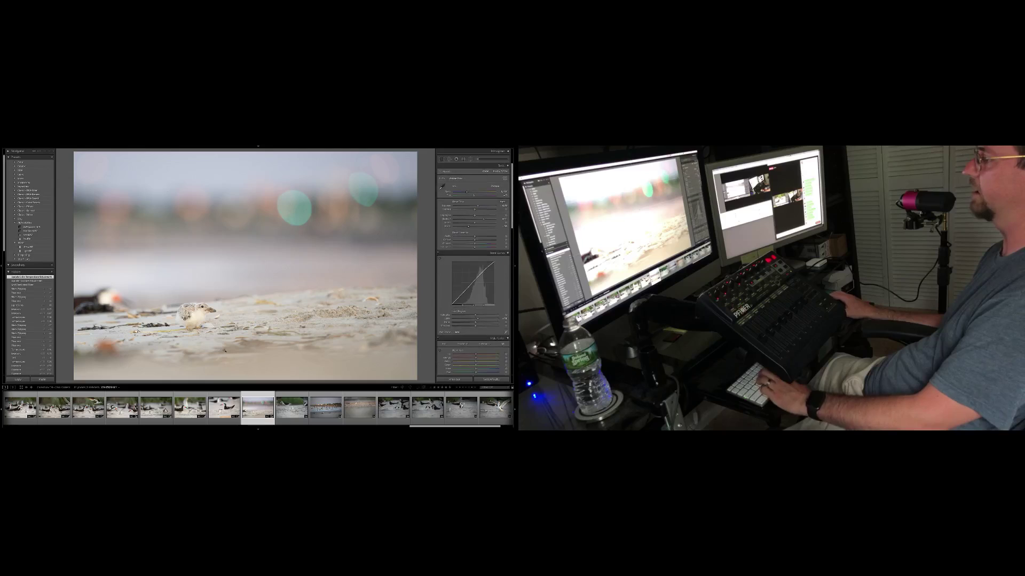
# - Add a second graduated filter rising from the blurred sand foreground and darken it slightly
pyautogui.press('m')
pyautogui.moveTo(233, 322); pyautogui.dragTo(233, 316)
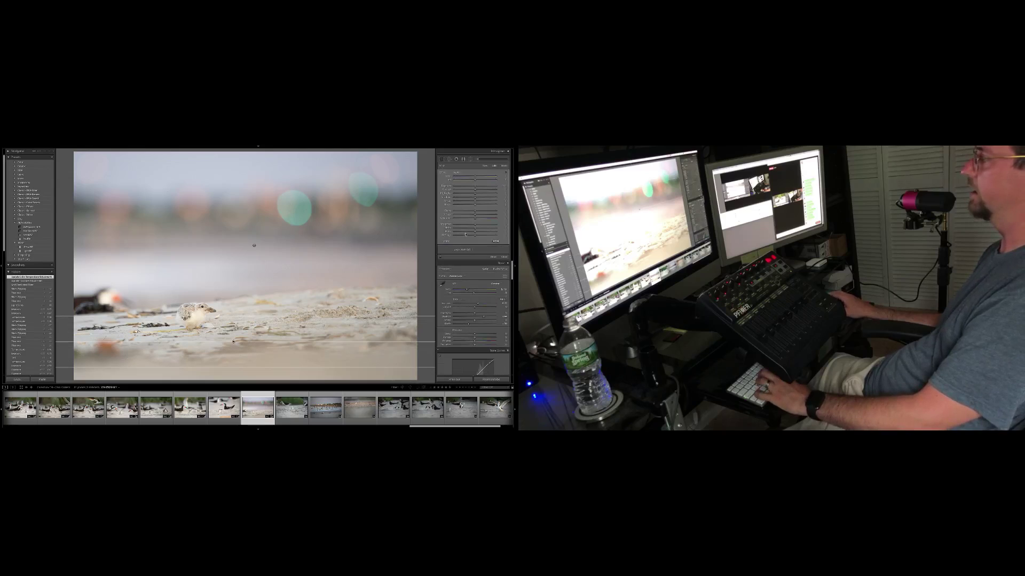
pyautogui.moveTo(472, 187); pyautogui.dragTo(473, 186)
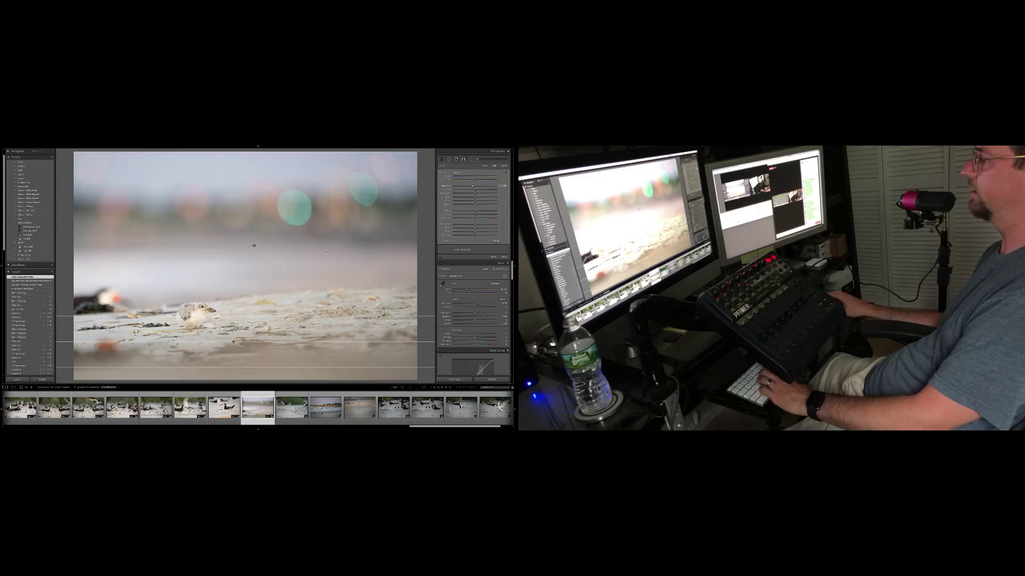
pyautogui.press('m')
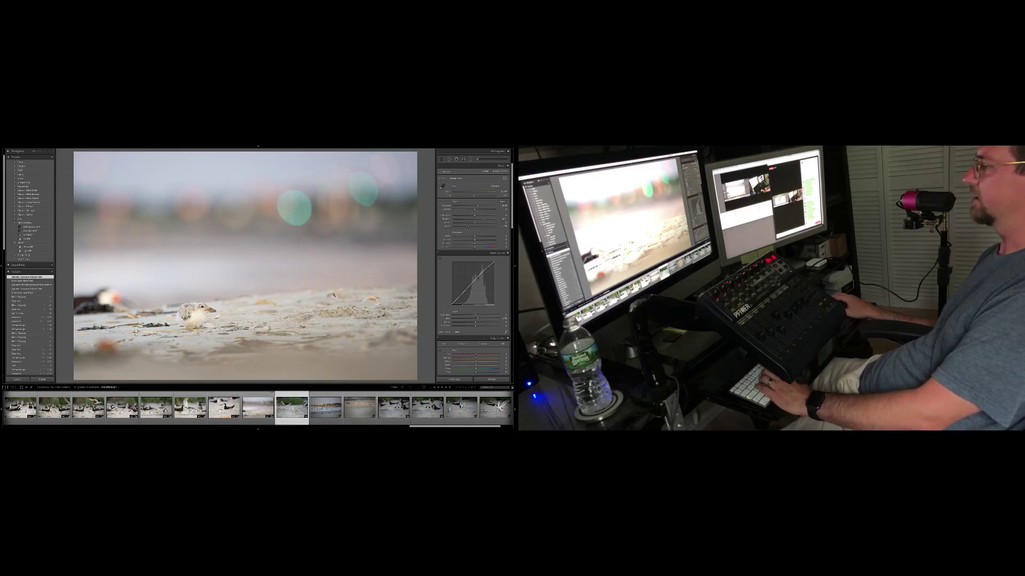
# - Crop the next photo to a tight vertical frame around the chick walking forward and brighten the image
pyautogui.press('Right')
pyautogui.press('r')
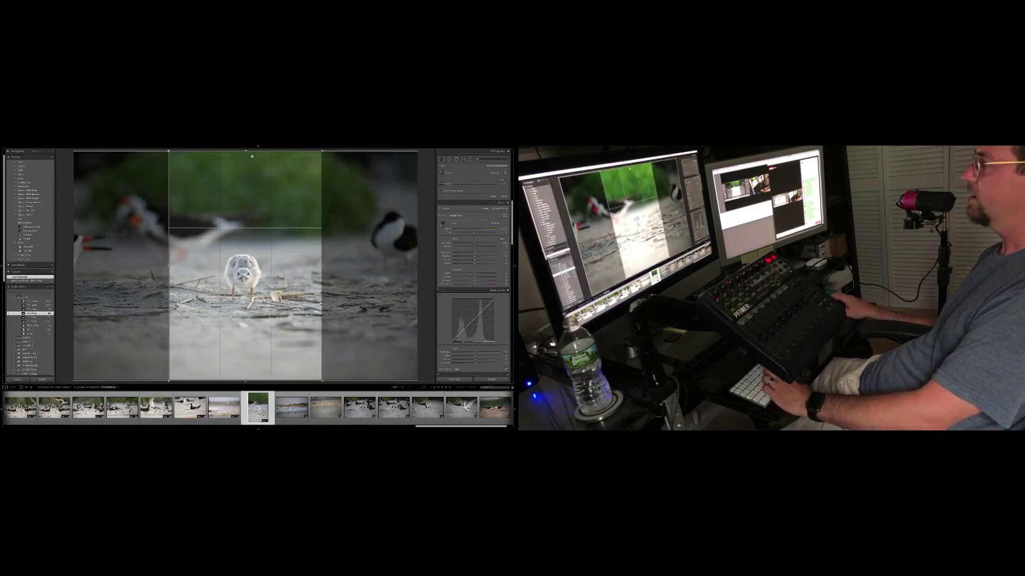
pyautogui.moveTo(246, 151); pyautogui.dragTo(245, 173)
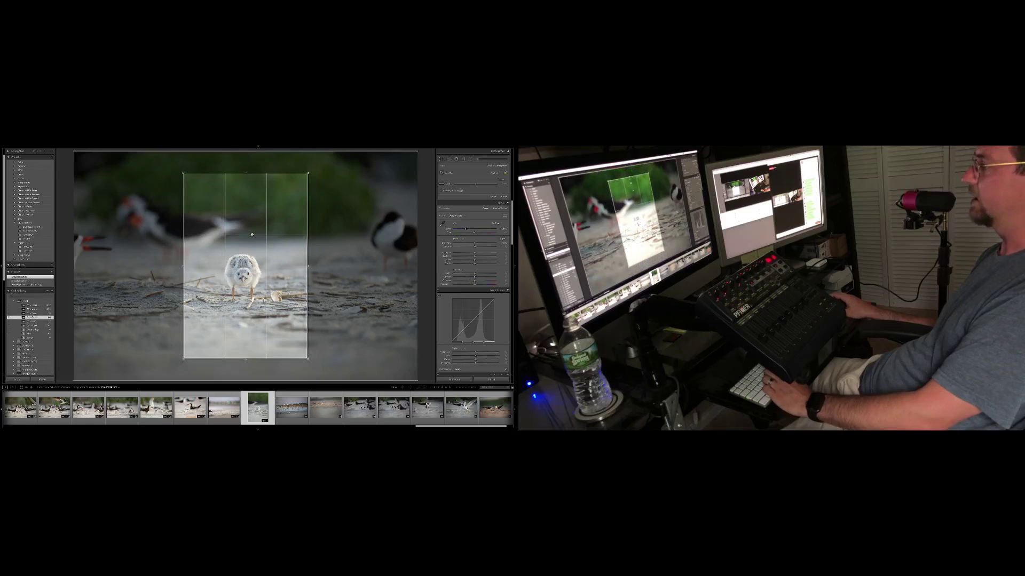
pyautogui.press('Return')
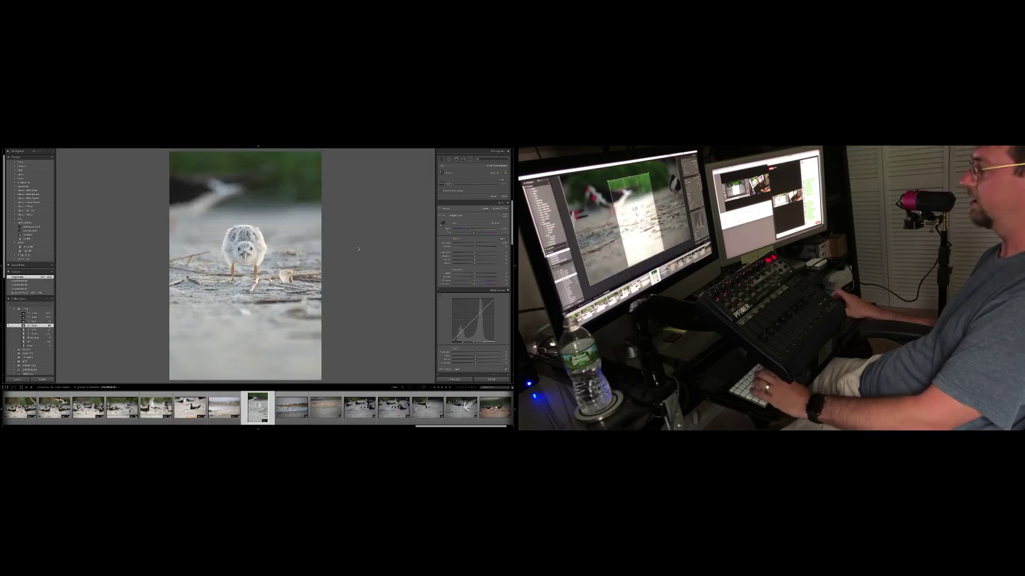
pyautogui.press('=')
pyautogui.press('=')
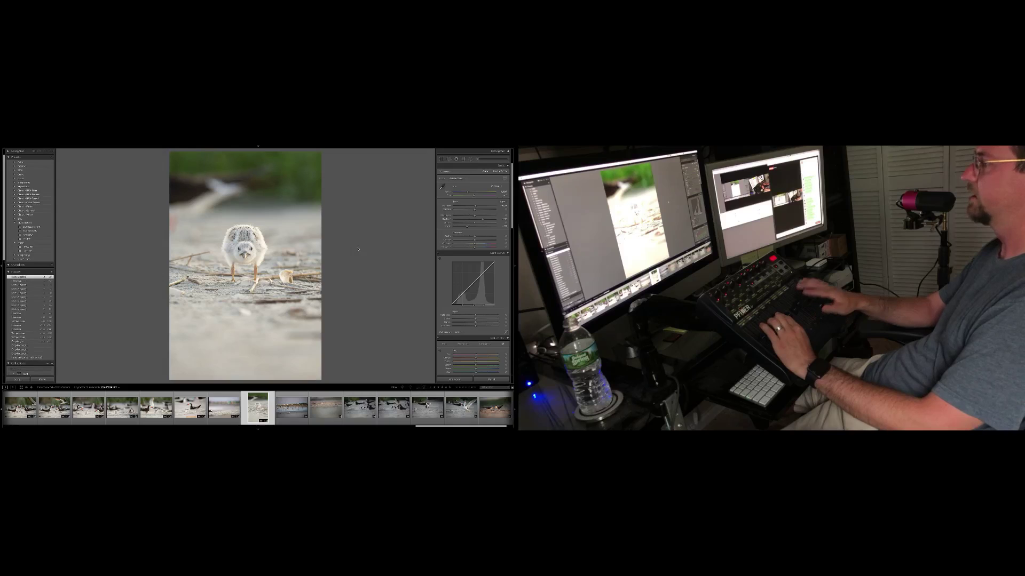
# - Straighten the next photo, the skimmer flock flying over the surf, and brighten its tones
pyautogui.press('Right')
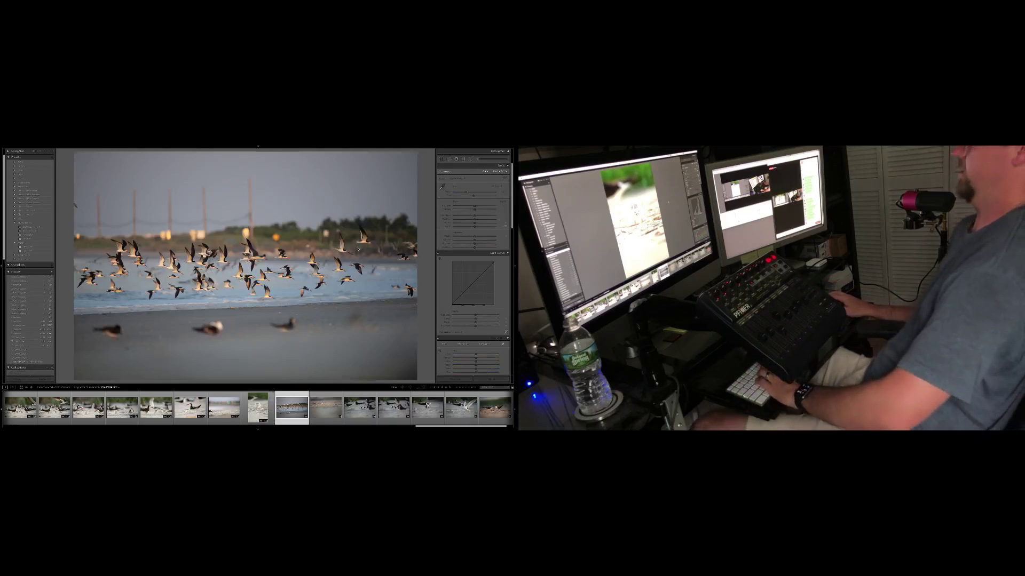
pyautogui.press('r')
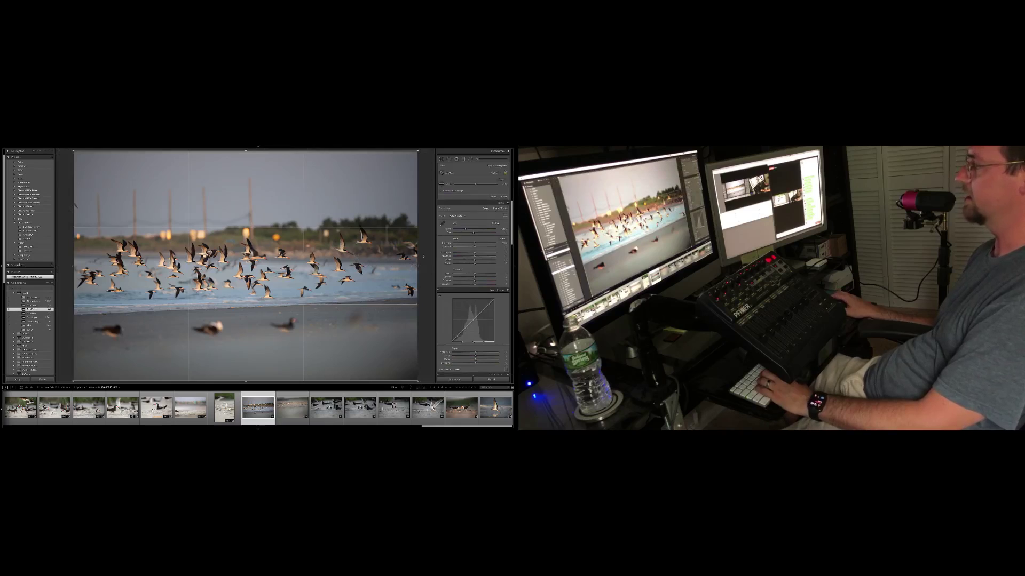
pyautogui.moveTo(65, 227); pyautogui.dragTo(65, 224)
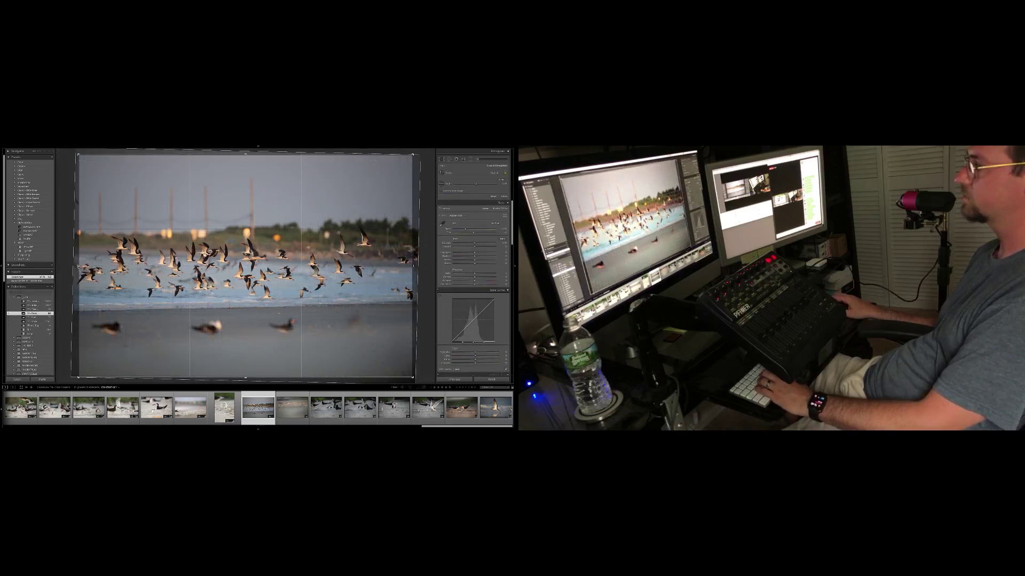
pyautogui.press('r')
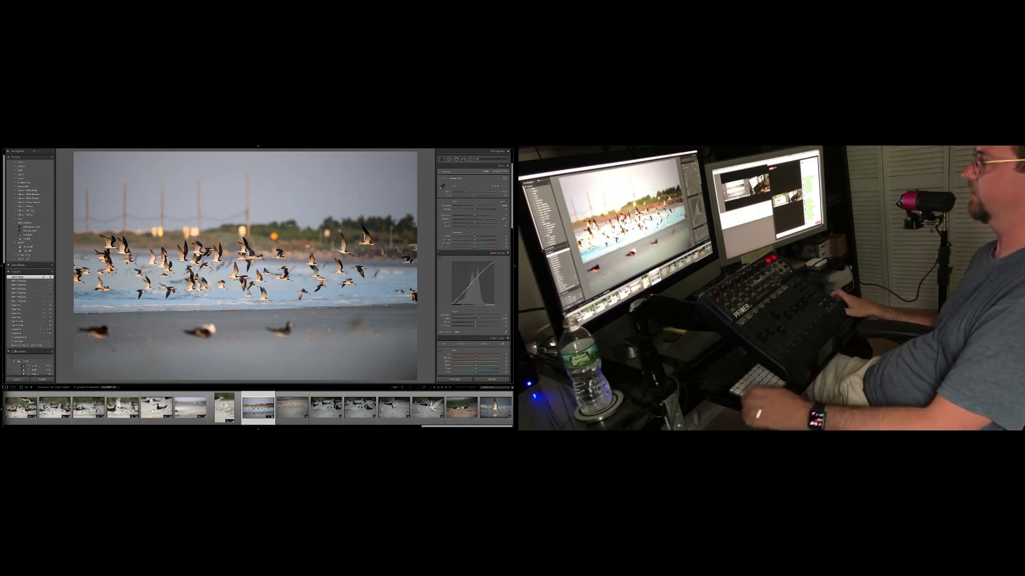
# - Crop the flock photo to a wide panoramic strip, cutting away most of the sky and the blurred foreground sand
pyautogui.press('r')
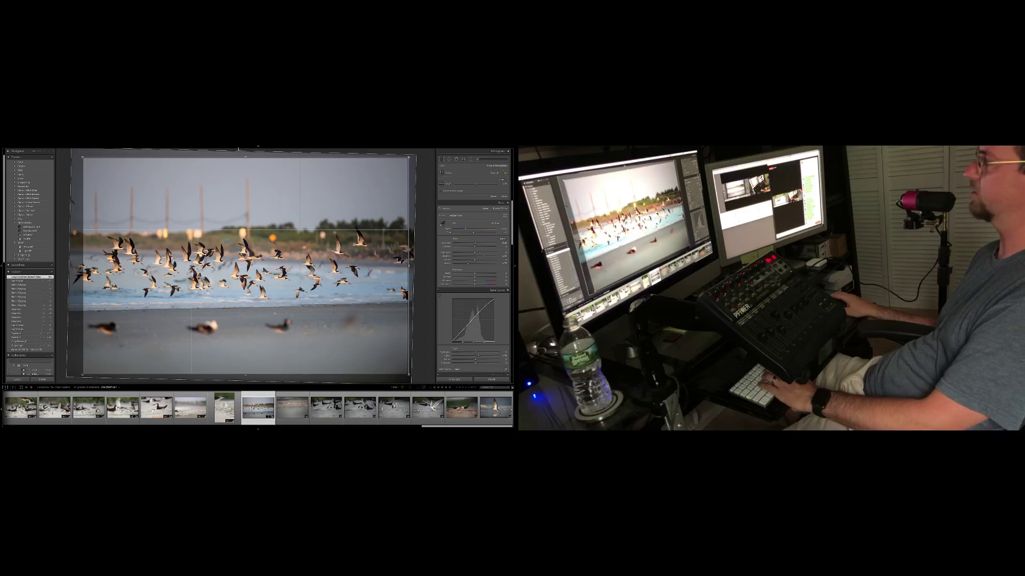
pyautogui.moveTo(249, 158); pyautogui.dragTo(241, 215)
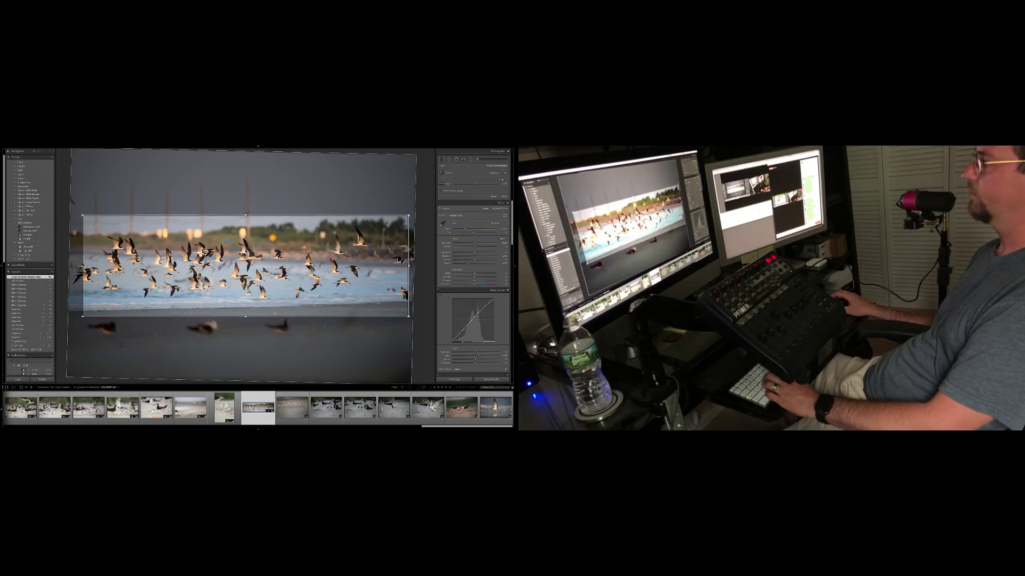
pyautogui.press('Return')
# - Trim both ends of the flock panorama tighter around the flying birds and check the result in full screen
pyautogui.press('r')
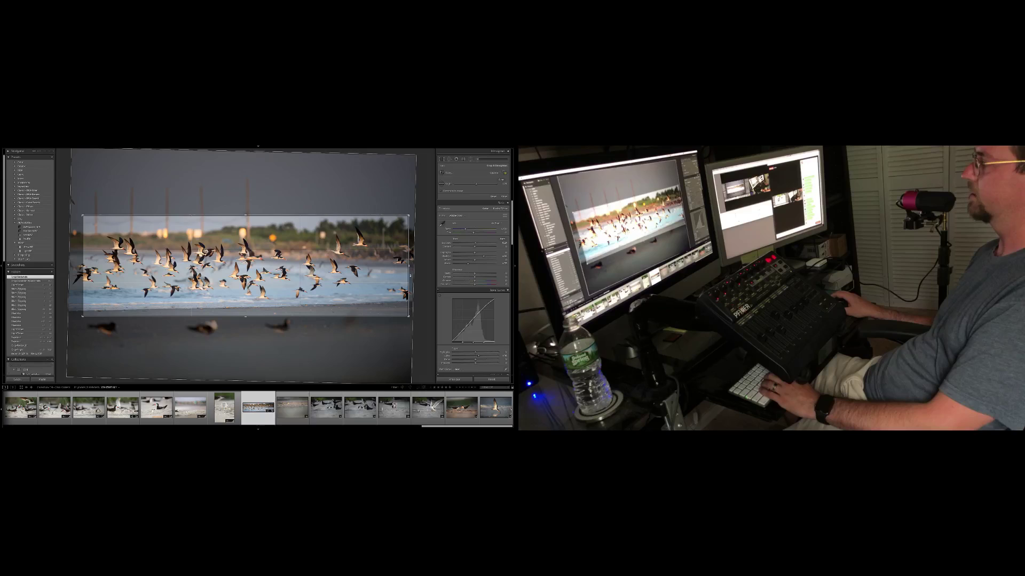
pyautogui.moveTo(408, 276); pyautogui.dragTo(396, 275)
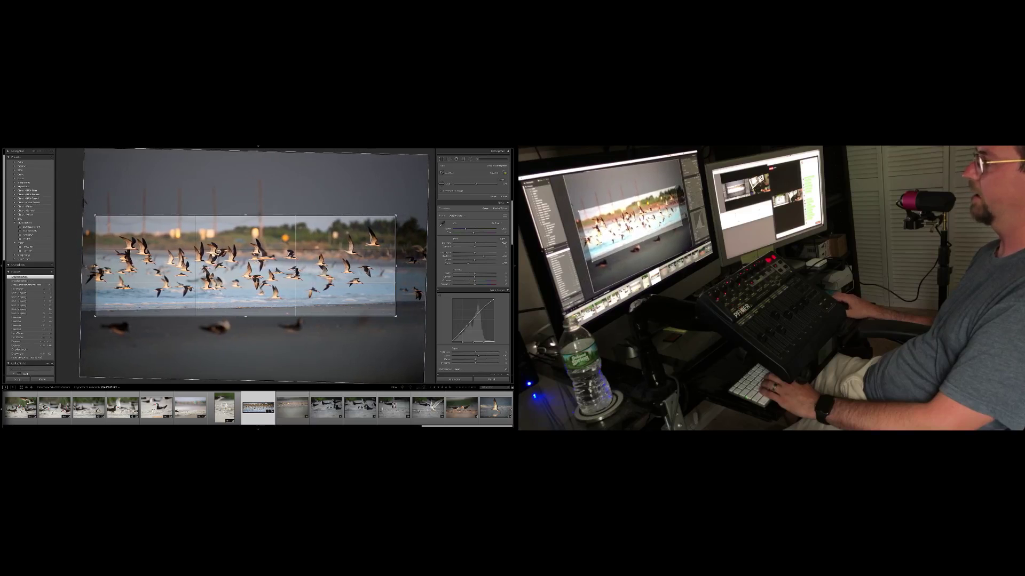
pyautogui.moveTo(96, 270); pyautogui.dragTo(103, 270)
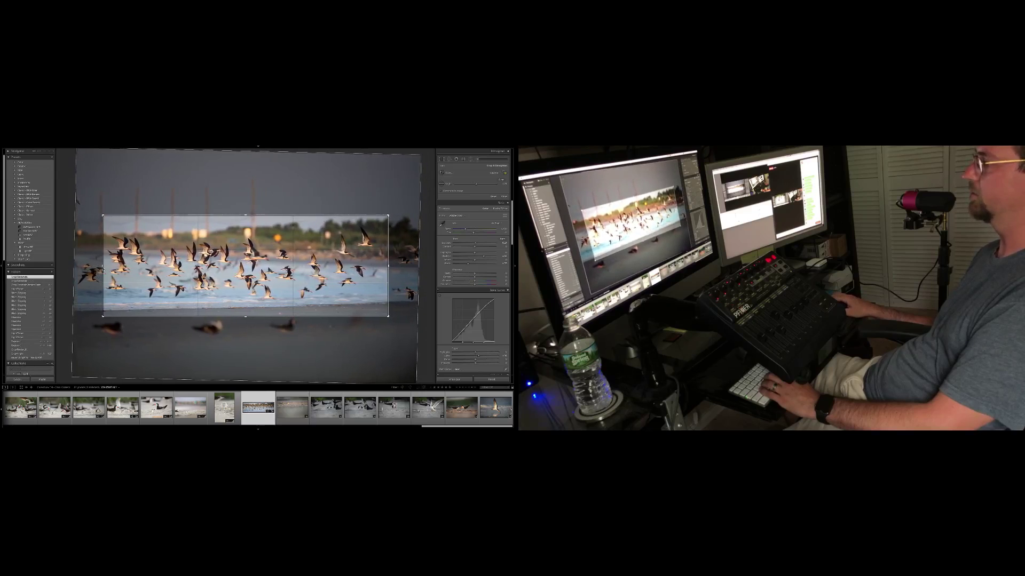
pyautogui.press('Return')
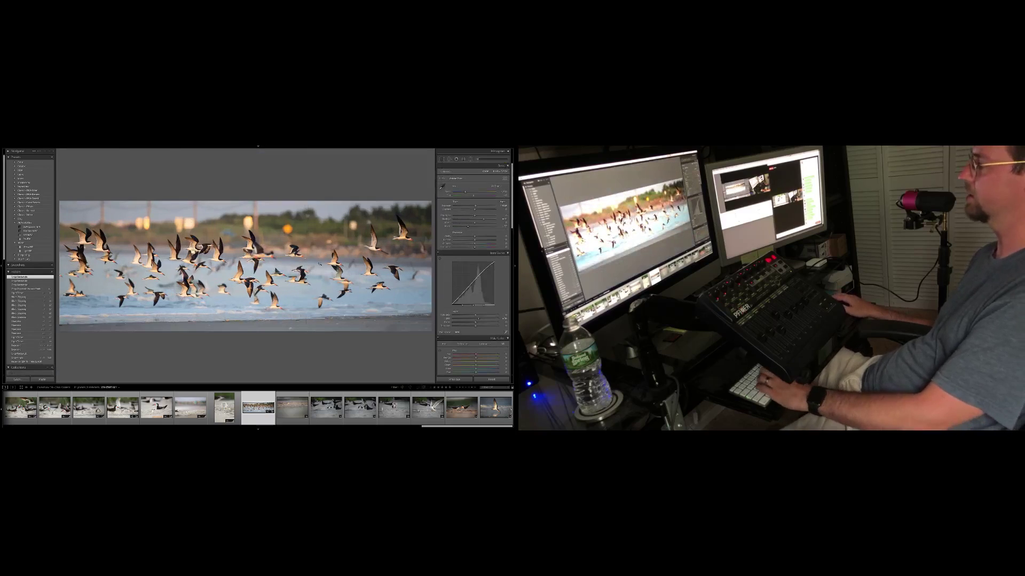
pyautogui.press('f')
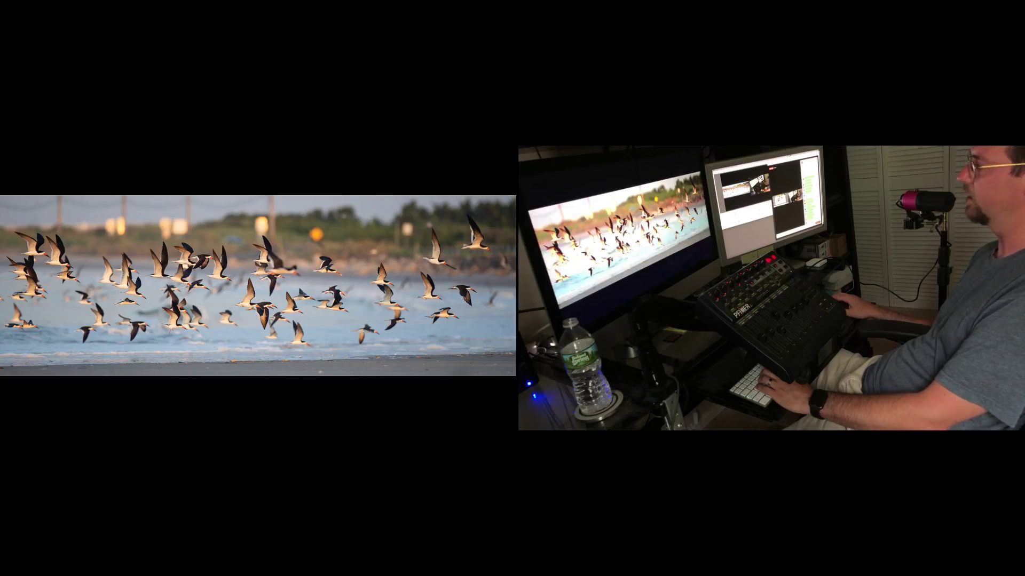
pyautogui.press('f')
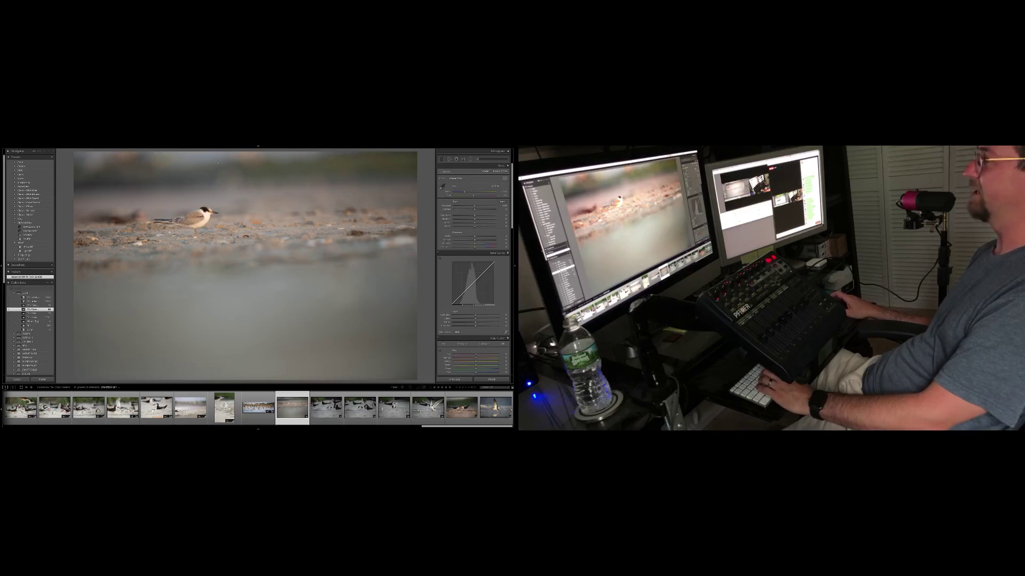
# - Straighten and slightly crop the photo of the small bird on the shell-strewn sand, then brighten and warm it
pyautogui.press('r')
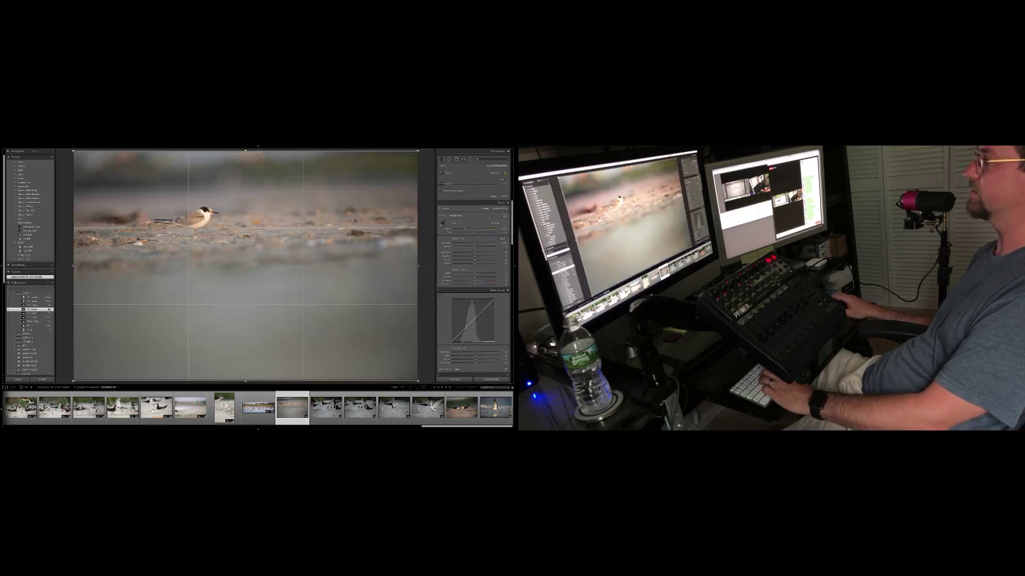
pyautogui.moveTo(258, 151)
pyautogui.mouseDown()
pyautogui.moveTo(259, 167)
pyautogui.moveTo(262, 157)
pyautogui.mouseUp()
pyautogui.moveTo(264, 207); pyautogui.dragTo(267, 211)
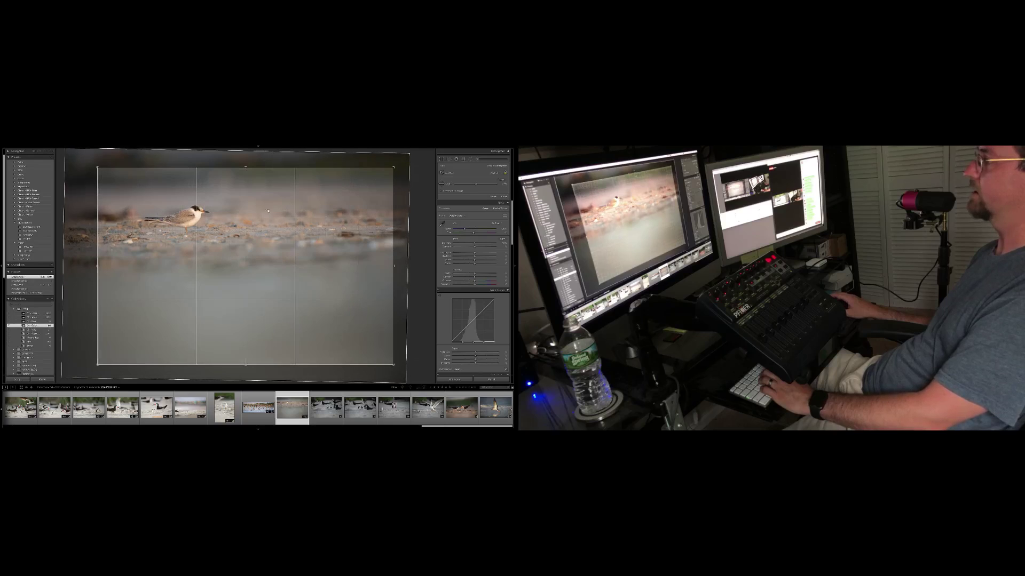
pyautogui.press('Return')
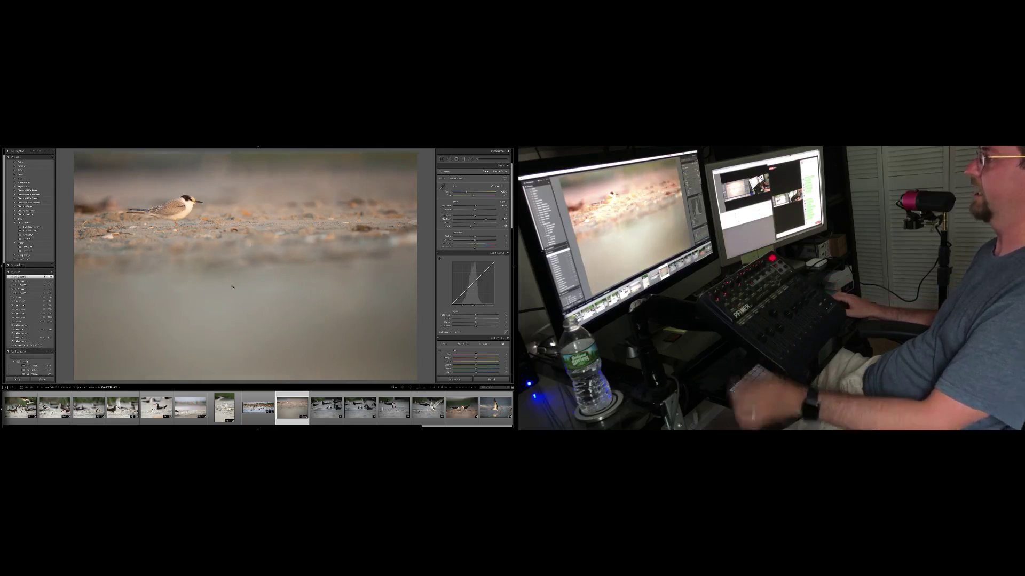
# - Add a tilted graduated filter rising from the blurred foreground below the small bird, and darken and warm that area
pyautogui.press('m')
pyautogui.moveTo(215, 293); pyautogui.dragTo(209, 218)
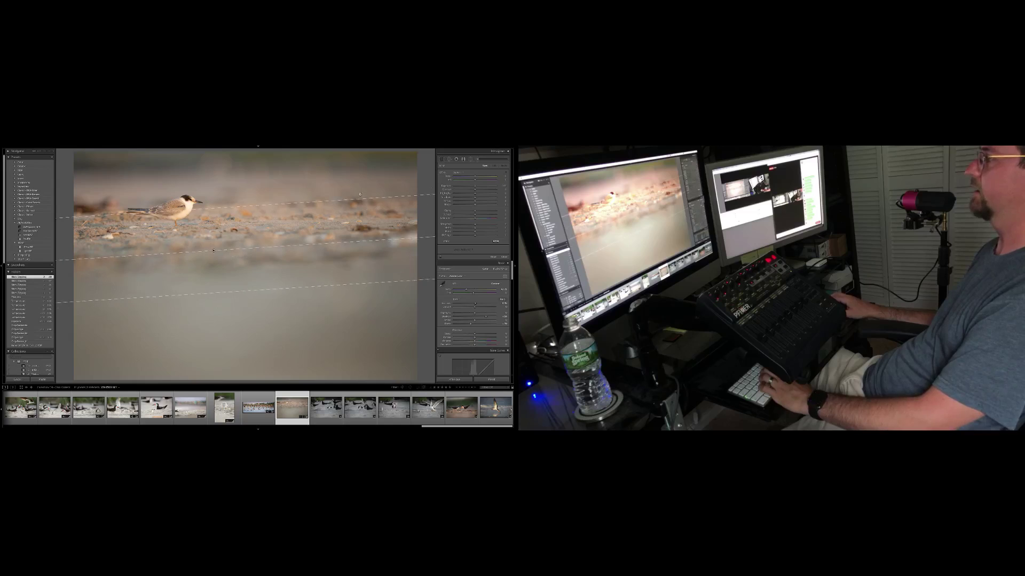
pyautogui.moveTo(473, 186); pyautogui.dragTo(472, 186)
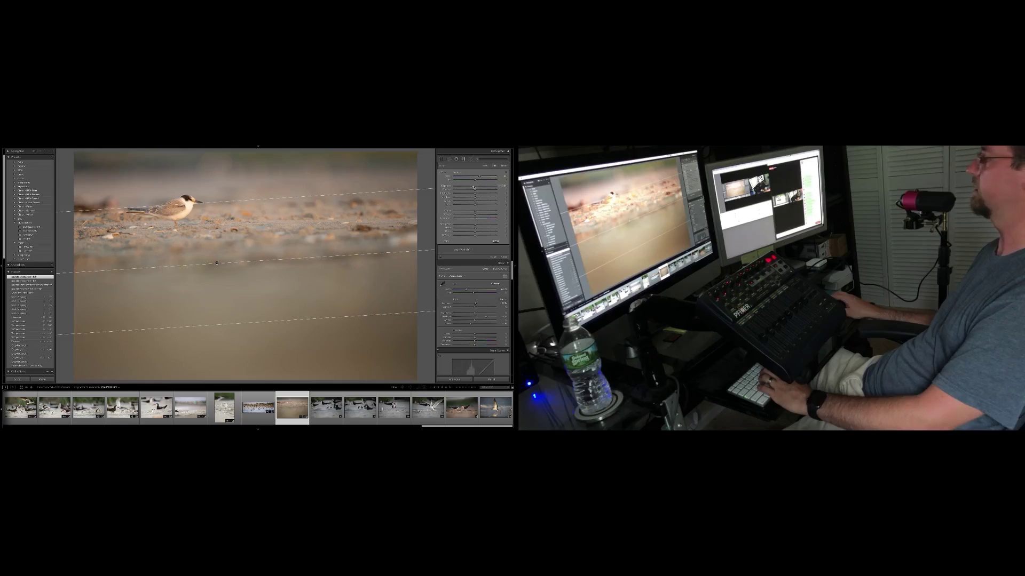
pyautogui.press('m')
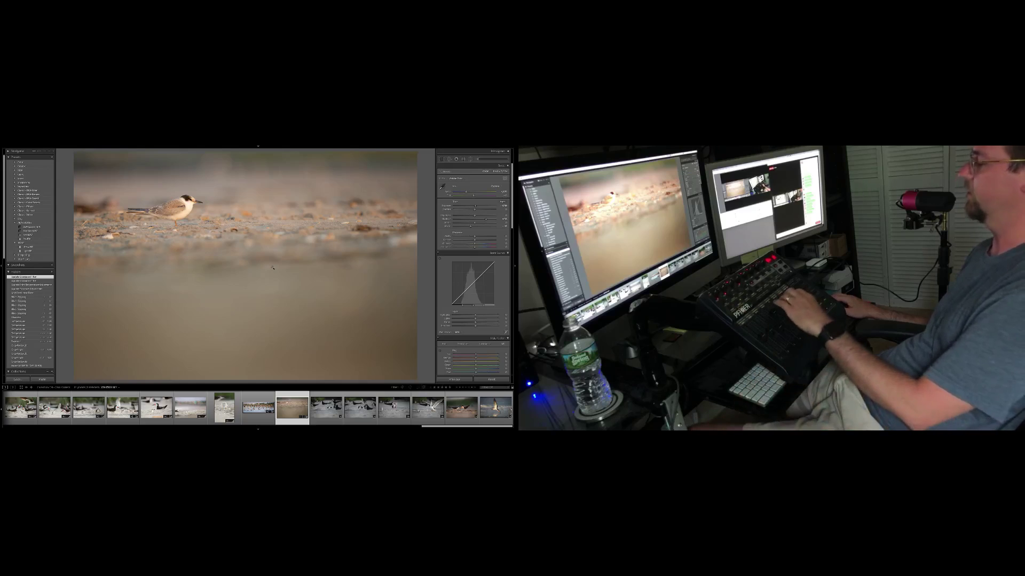
# - Crop the next photo tightly around the skimmer sitting beside its chick, then brighten and warm the image
pyautogui.press('Right')
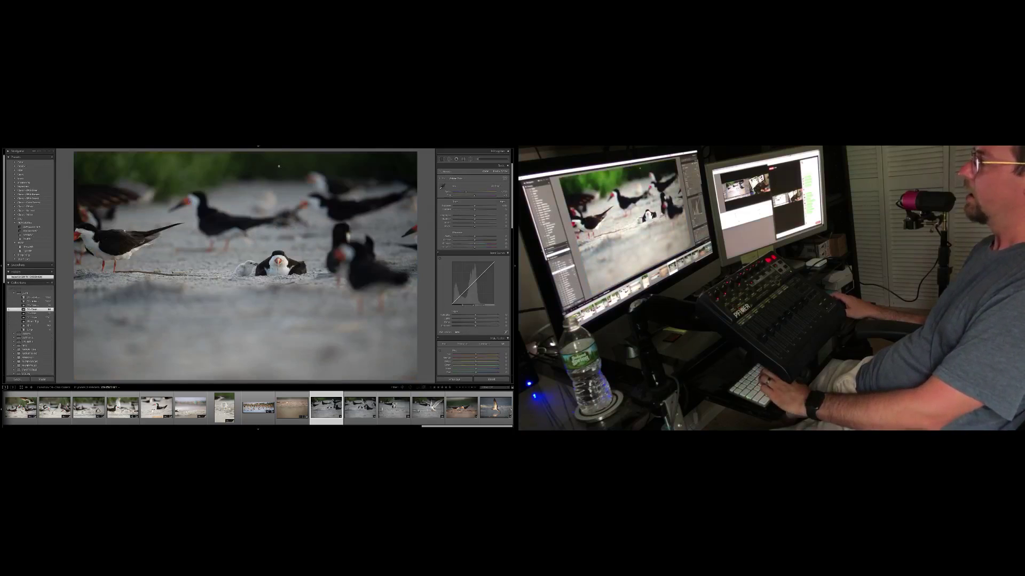
pyautogui.press('r')
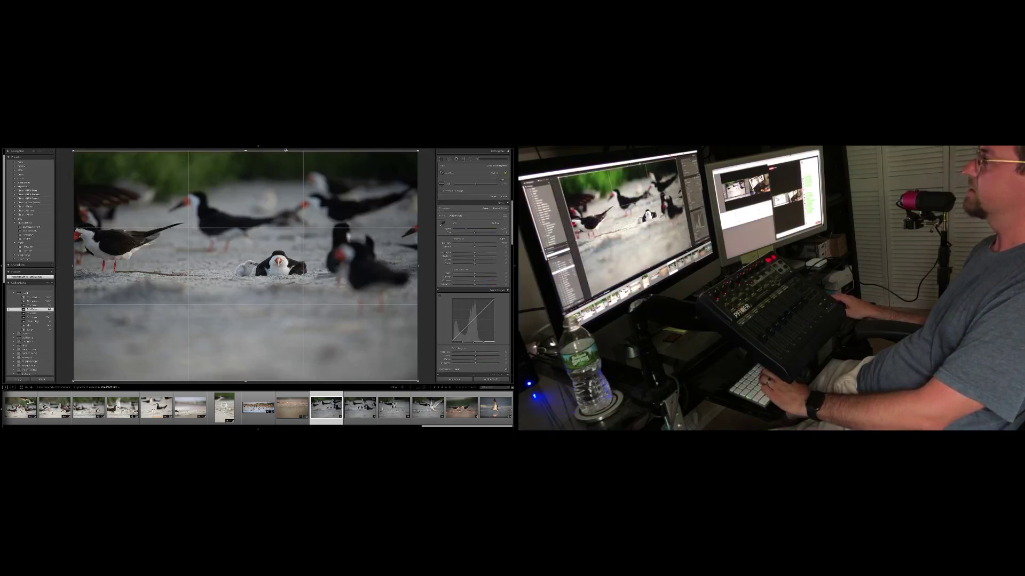
pyautogui.moveTo(285, 153); pyautogui.dragTo(285, 204)
pyautogui.moveTo(277, 241); pyautogui.dragTo(246, 259)
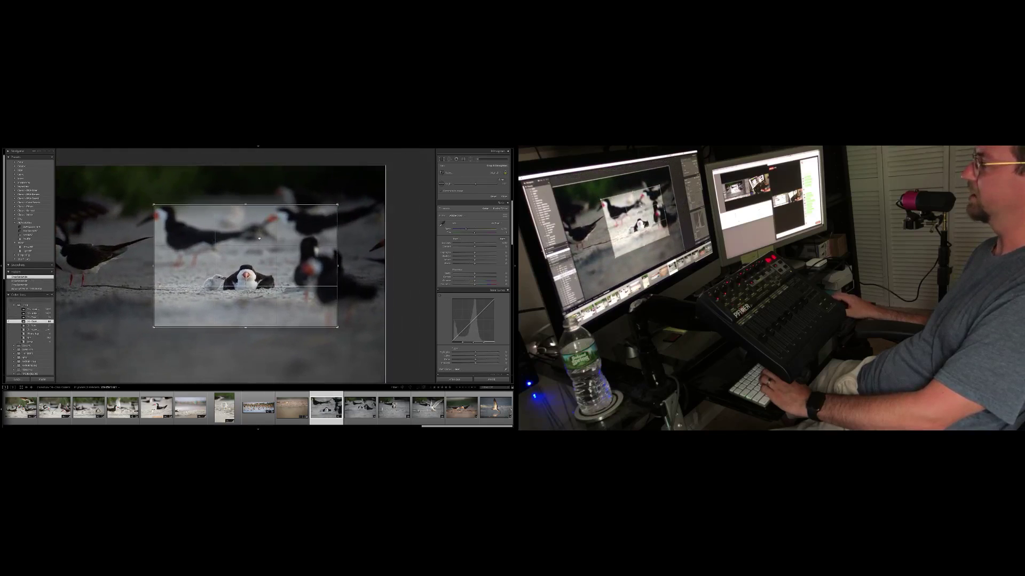
pyautogui.press('Return')
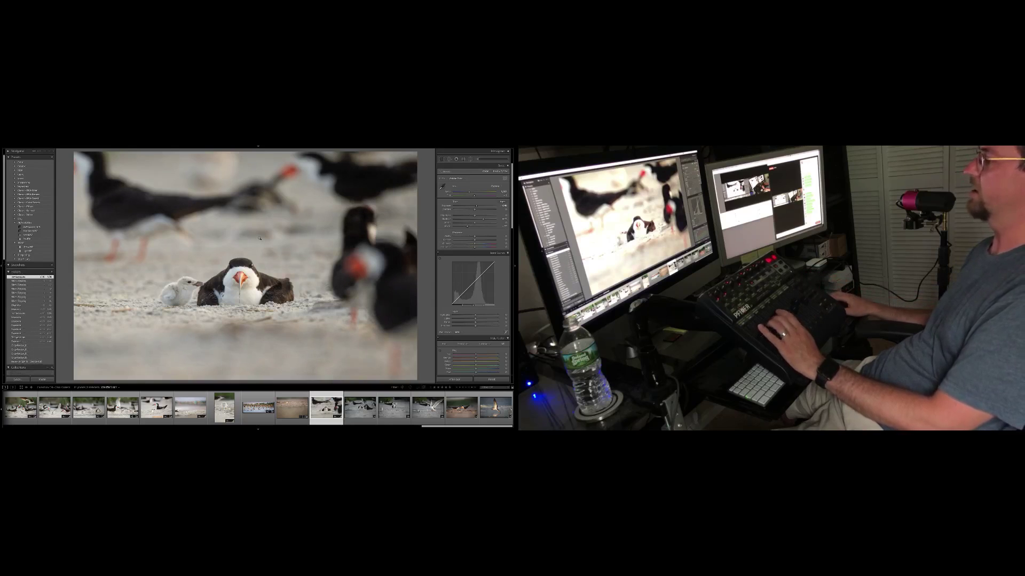
# - Crop the next photo closely around the sitting skimmer sheltering its chick and the blurred bird beside it, and brighten the image
pyautogui.press('Right')
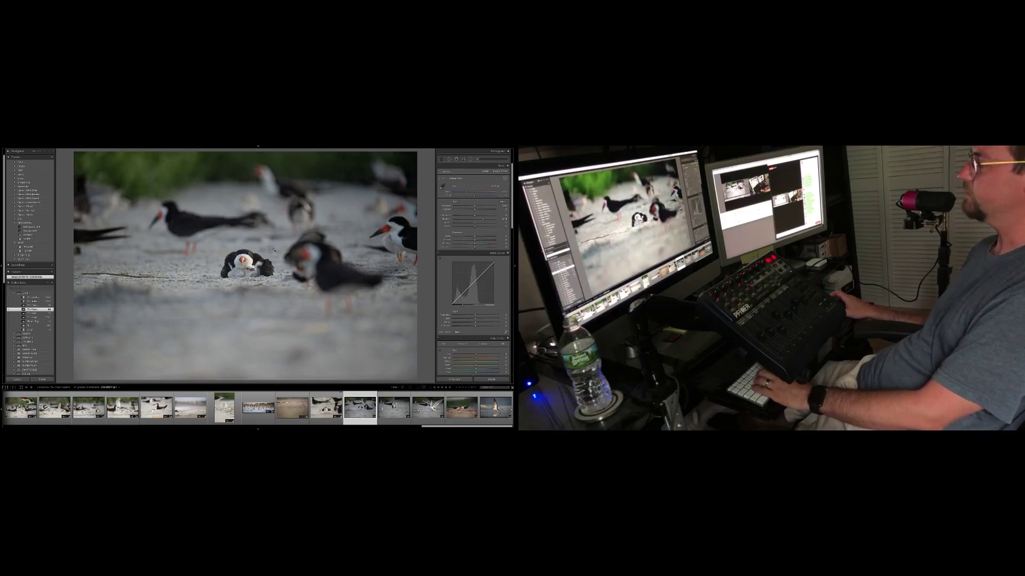
pyautogui.press('z')
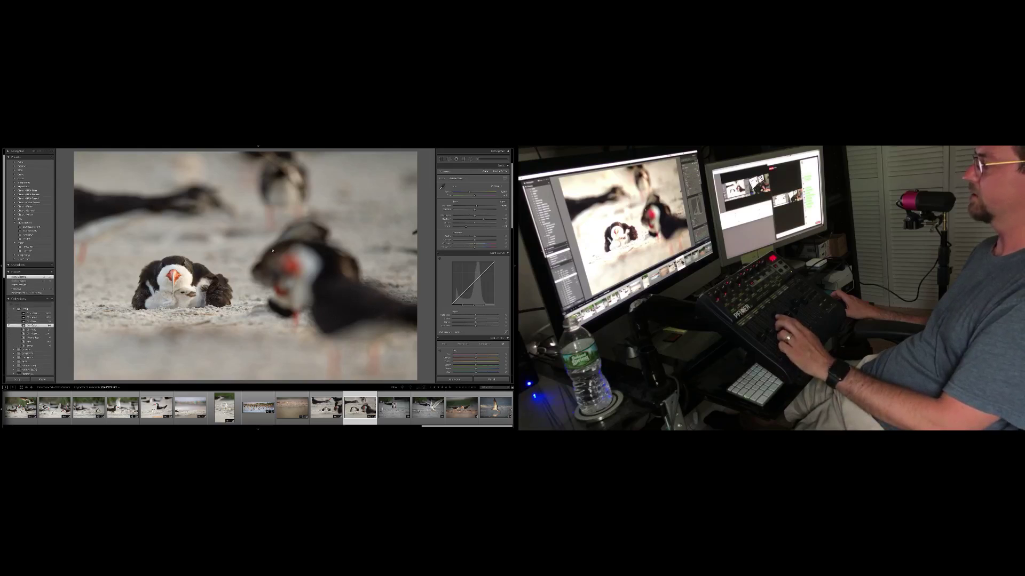
# - Crop the next photo around the standing adult skimmer, leaving out the chick at the far edge, and brighten and warm the image
pyautogui.press('Right')
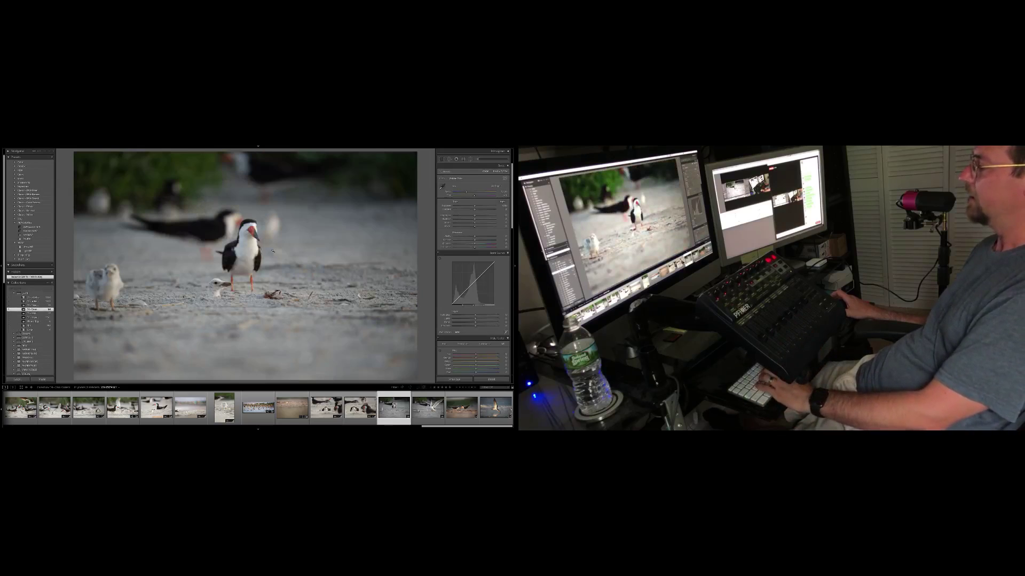
pyautogui.press('r')
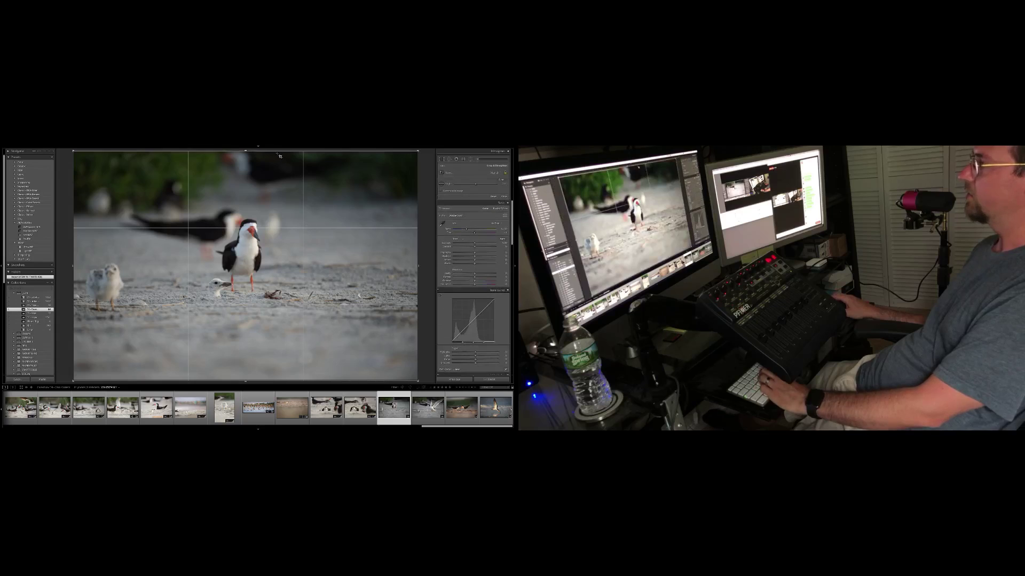
pyautogui.moveTo(278, 151); pyautogui.dragTo(275, 191)
pyautogui.moveTo(273, 231); pyautogui.dragTo(272, 233)
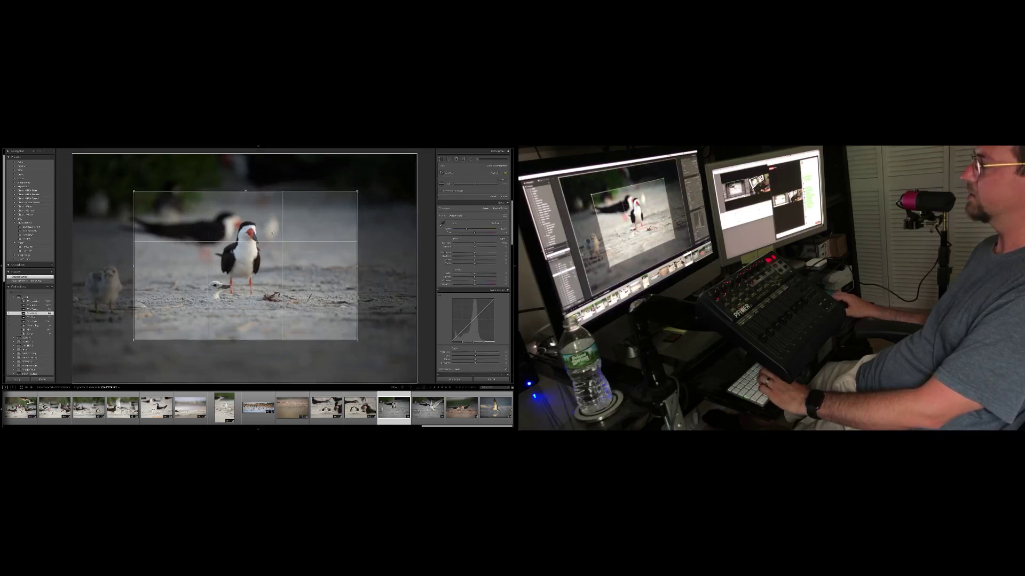
pyautogui.press('Return')
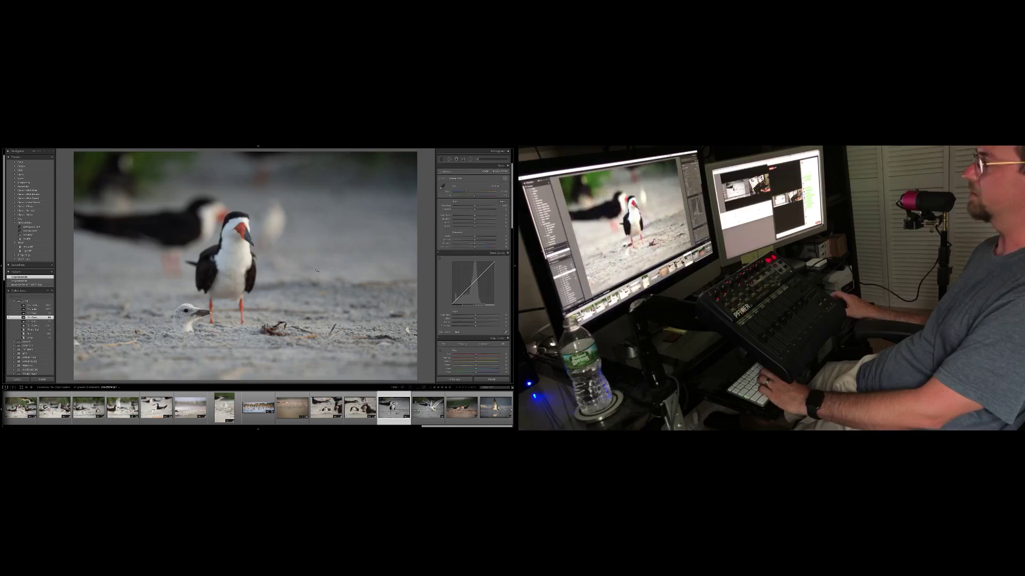
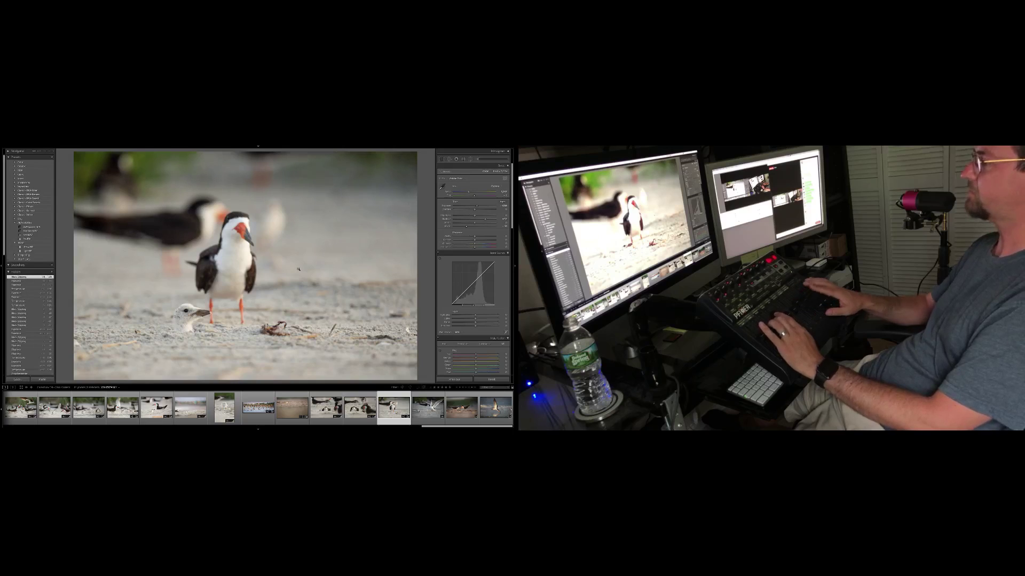
# - Crop the next photo, the skimmer with raised wings, tighter around the adult and the two chicks, keeping the original aspect ratio
pyautogui.press('Right')
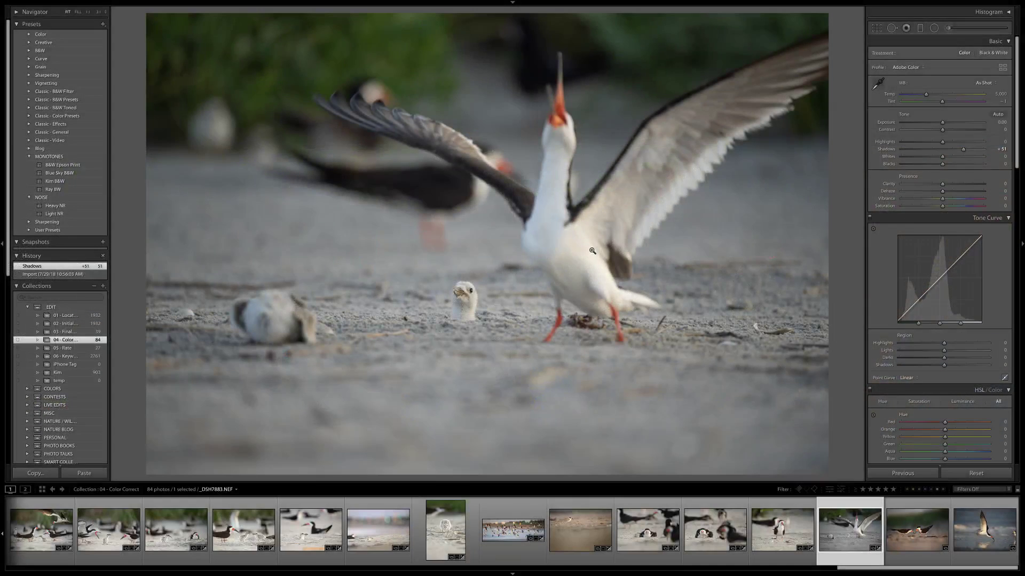
pyautogui.press('r')
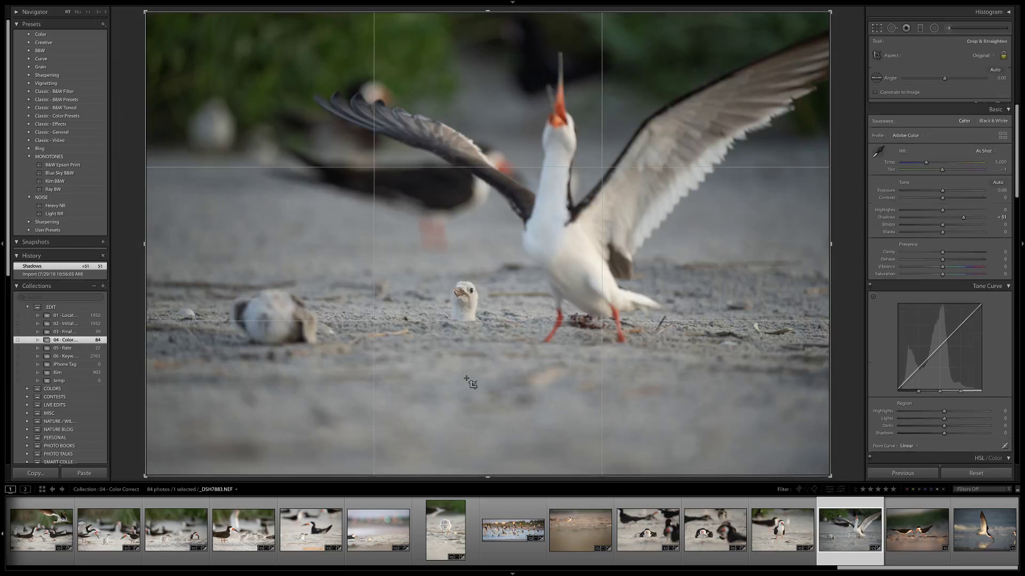
pyautogui.moveTo(491, 475); pyautogui.dragTo(493, 435)
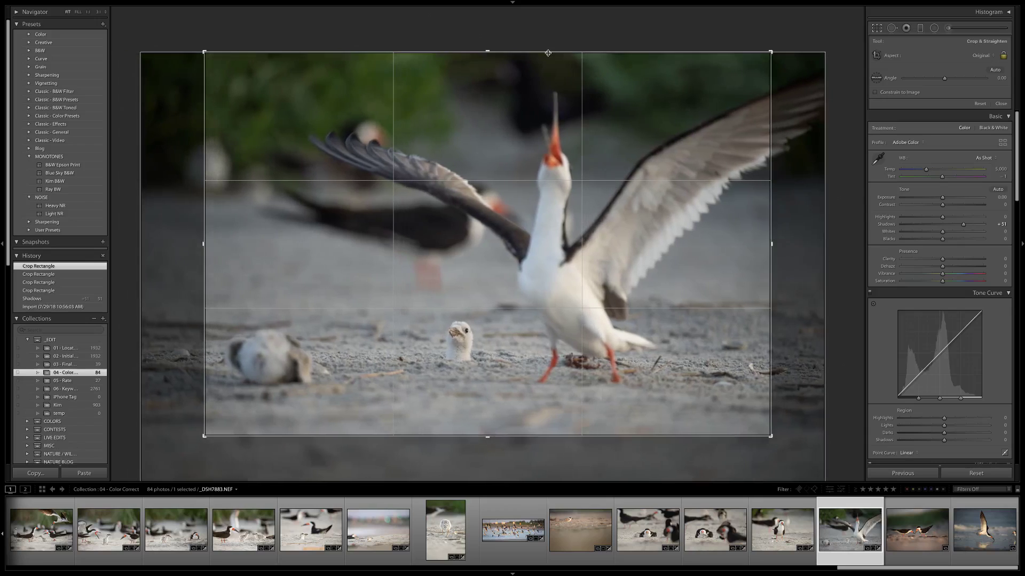
pyautogui.moveTo(552, 52); pyautogui.dragTo(551, 62)
pyautogui.moveTo(545, 143); pyautogui.dragTo(541, 145)
pyautogui.press('Return')
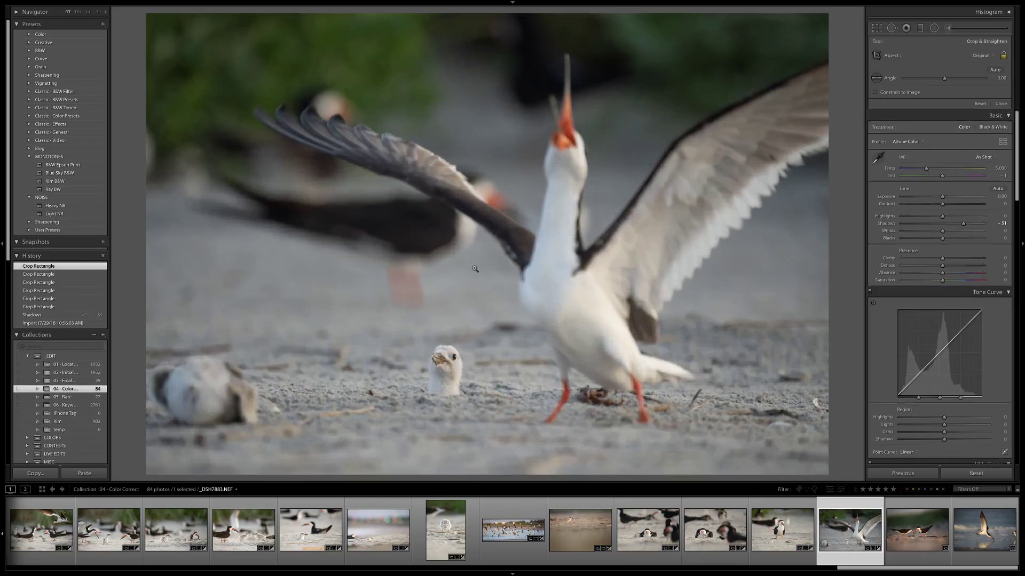
# - Set the raised-wings photo's exposure to +0.32, temperature to 5,117 and shadows to +29
pyautogui.press('=')
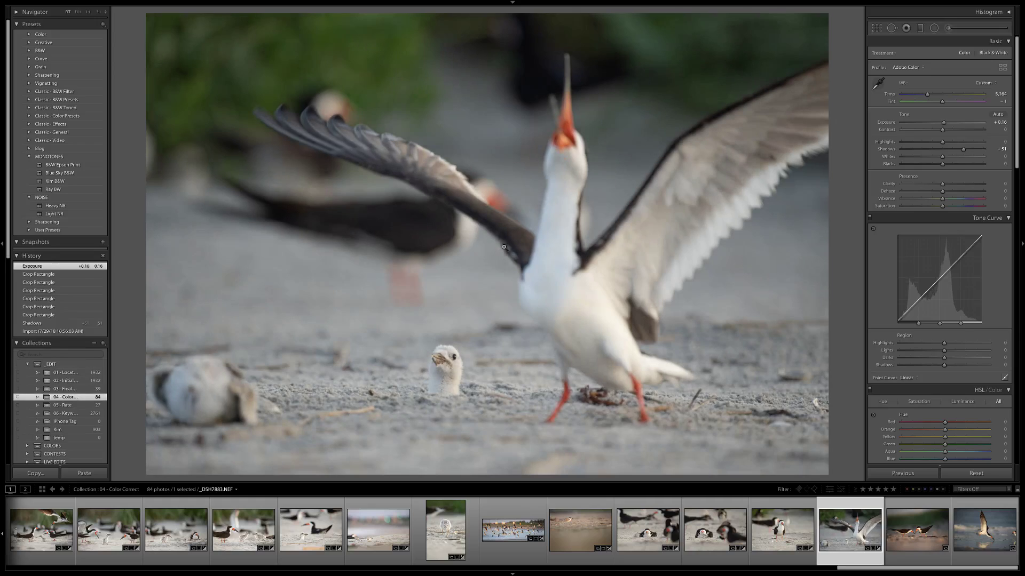
pyautogui.press('=')
pyautogui.press('=')
pyautogui.press('-')
pyautogui.press('-')
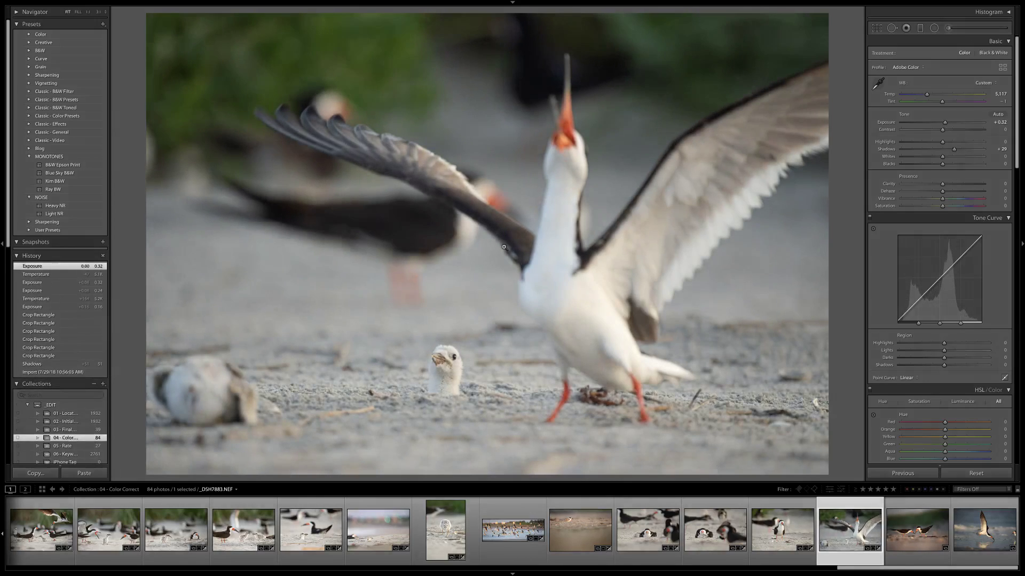
# - On the raised-wings photo, set the tone curve's Lights to +11 and the blacks to −22
pyautogui.press('=')
pyautogui.press('-')
pyautogui.press('-')
pyautogui.press('-')
pyautogui.press('-')
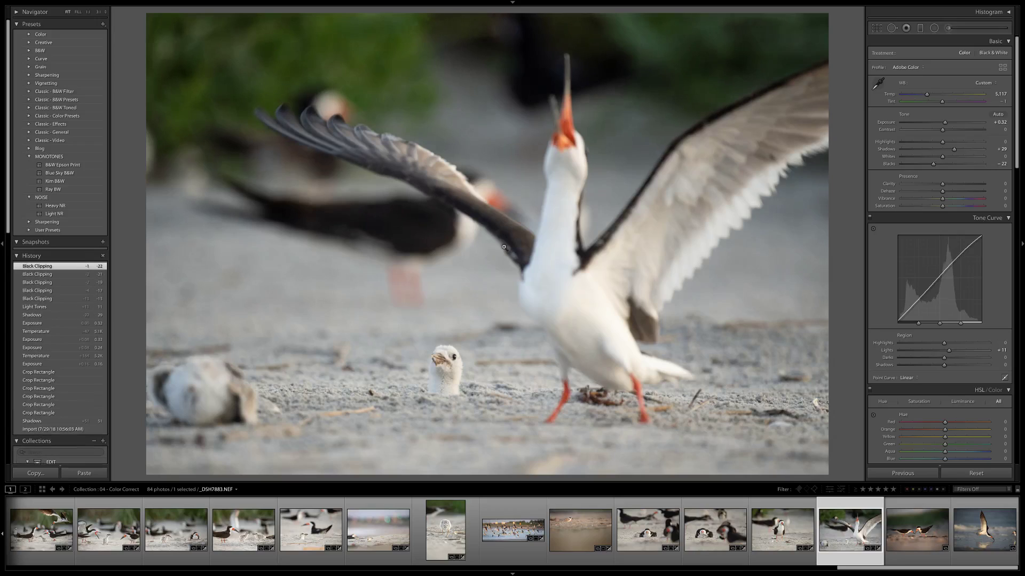
# - Set the raised-wings photo's temperature to 5,258, tint to +2 and blacks to −24
pyautogui.press('-')
pyautogui.press('-')
pyautogui.press('-')
pyautogui.press('-')
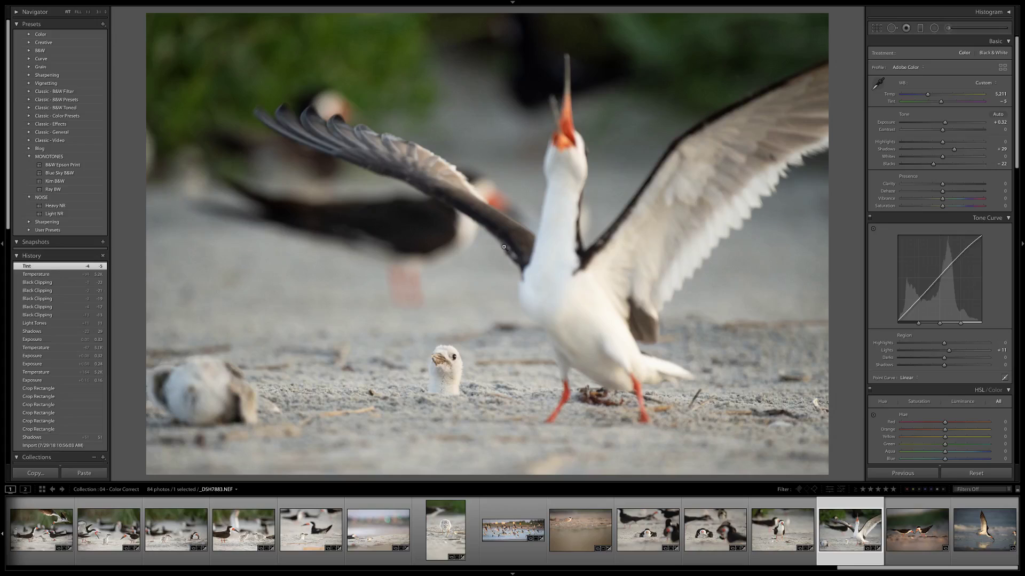
pyautogui.press('-')
pyautogui.press('-')
pyautogui.press('=')
pyautogui.press('=')
pyautogui.press('=')
pyautogui.press('=')
pyautogui.press('=')
pyautogui.press('=')
pyautogui.press('=')
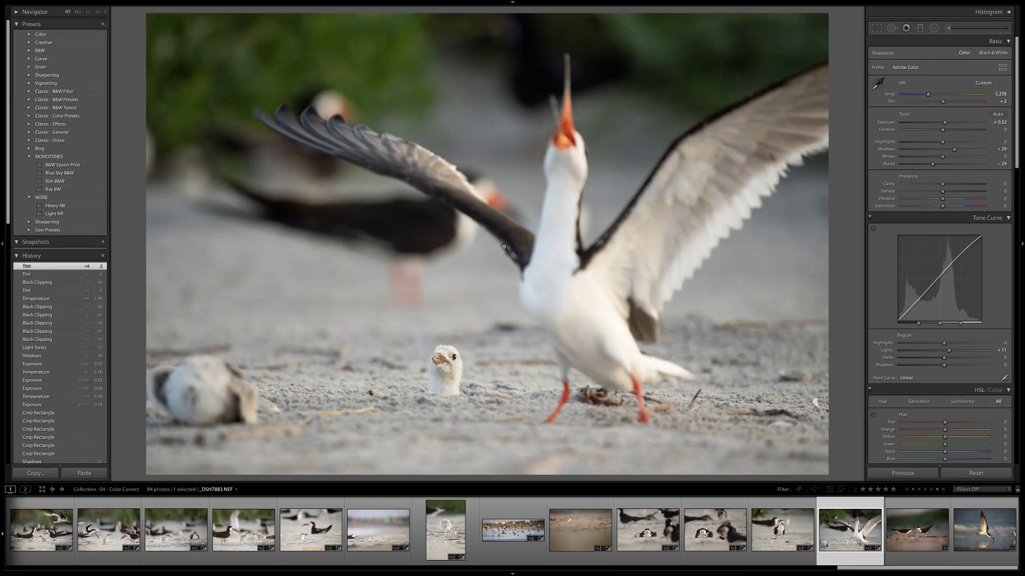
# - Neutralise the raised-wings photo's tint to 0 and warm its temperature to 5,400
pyautogui.press('=')
pyautogui.press('-')
pyautogui.press('-')
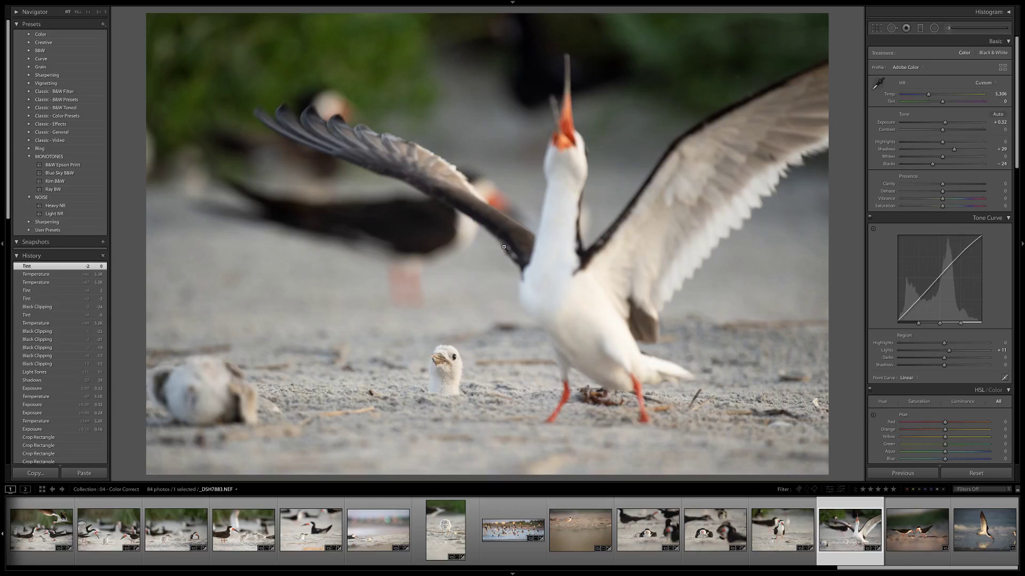
pyautogui.press('=')
pyautogui.press('=')
pyautogui.press('=')
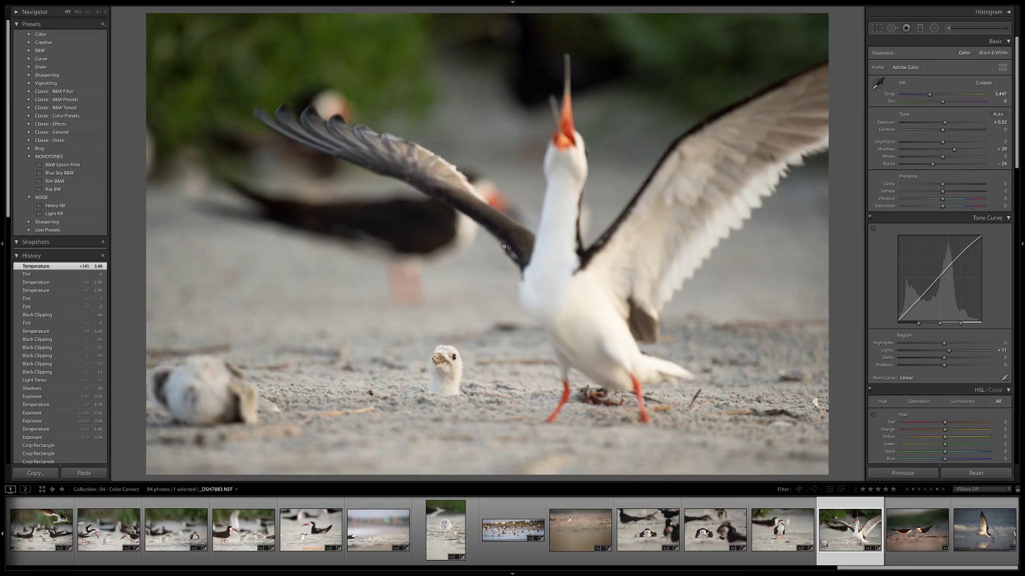
pyautogui.press('-')
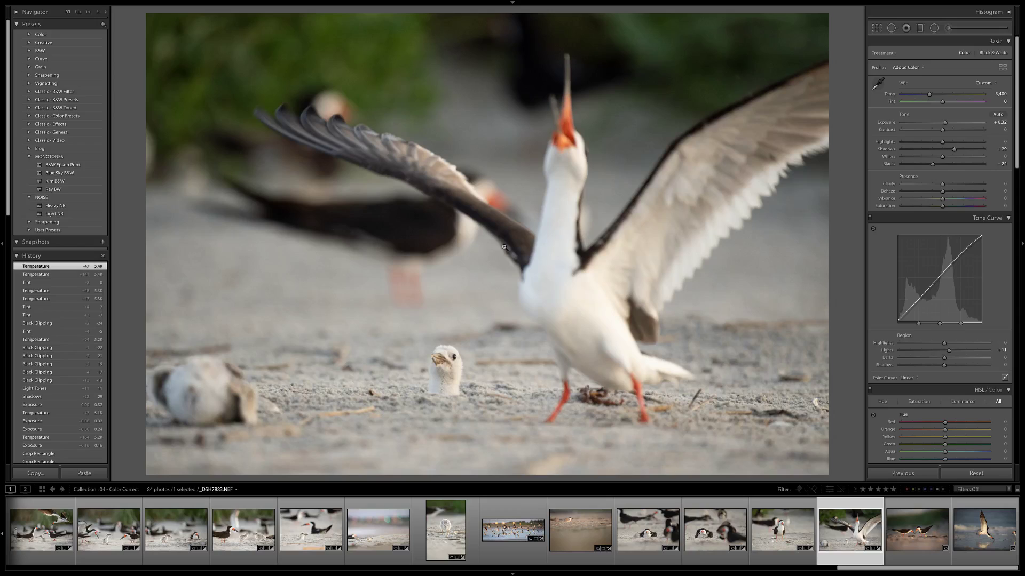
# - Crop the next photo tighter around the two skimmers touching bills, keeping the original aspect ratio
pyautogui.press('Right')
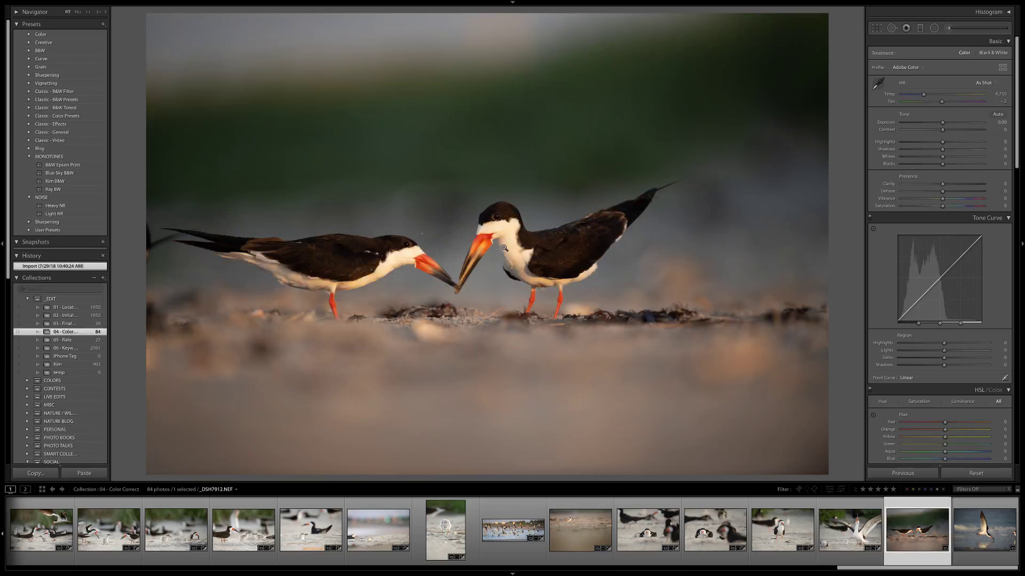
pyautogui.press('r')
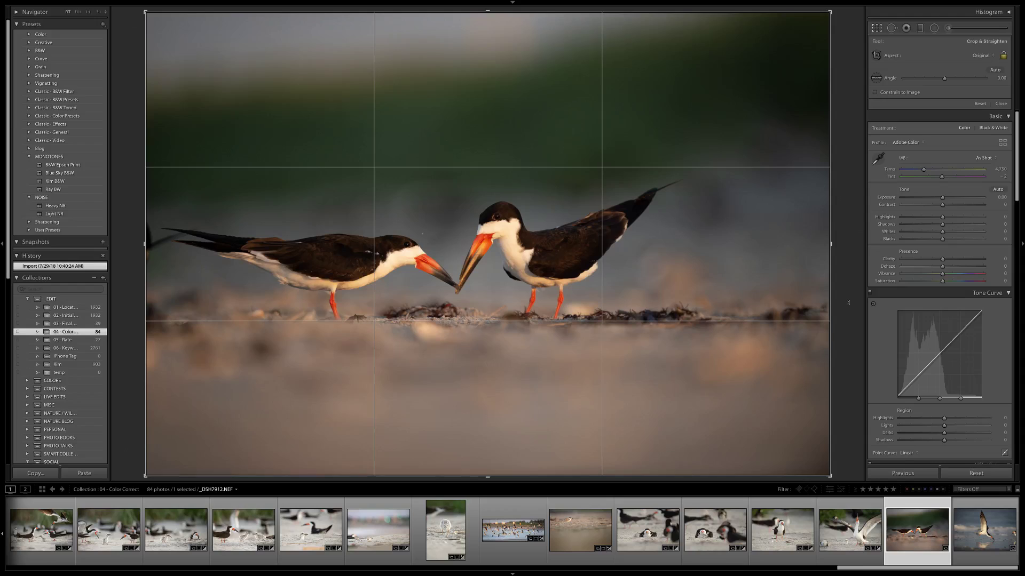
pyautogui.moveTo(848, 304); pyautogui.dragTo(727, 312)
pyautogui.press('Return')
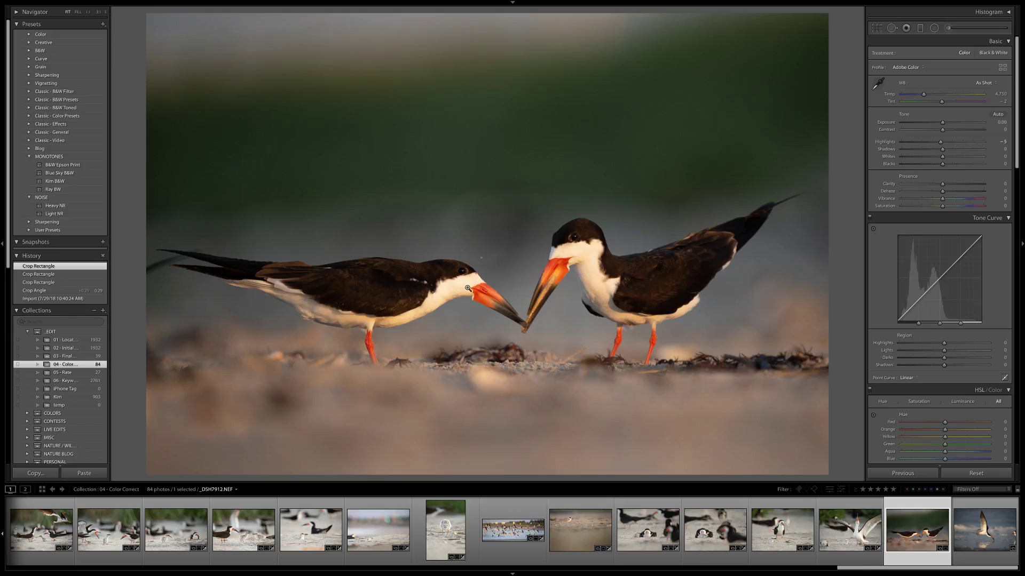
# - Set the highlights to −21 and the shadows to +46 on the photo of the two skimmers touching bills
pyautogui.press('-')
pyautogui.press('=')
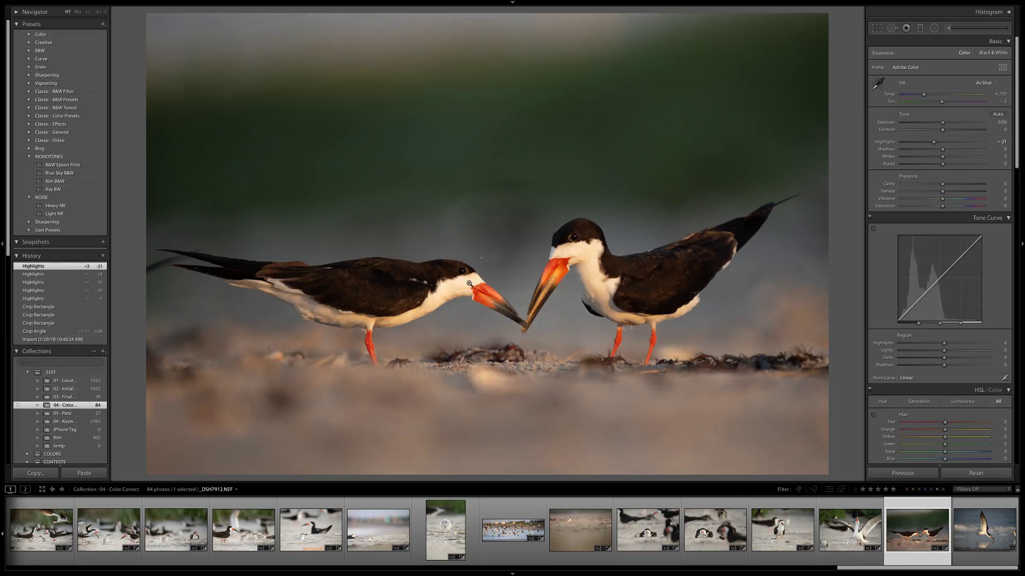
pyautogui.press('.')
pyautogui.press('=')
pyautogui.press('=')
pyautogui.press('=')
pyautogui.press('=')
pyautogui.press('=')
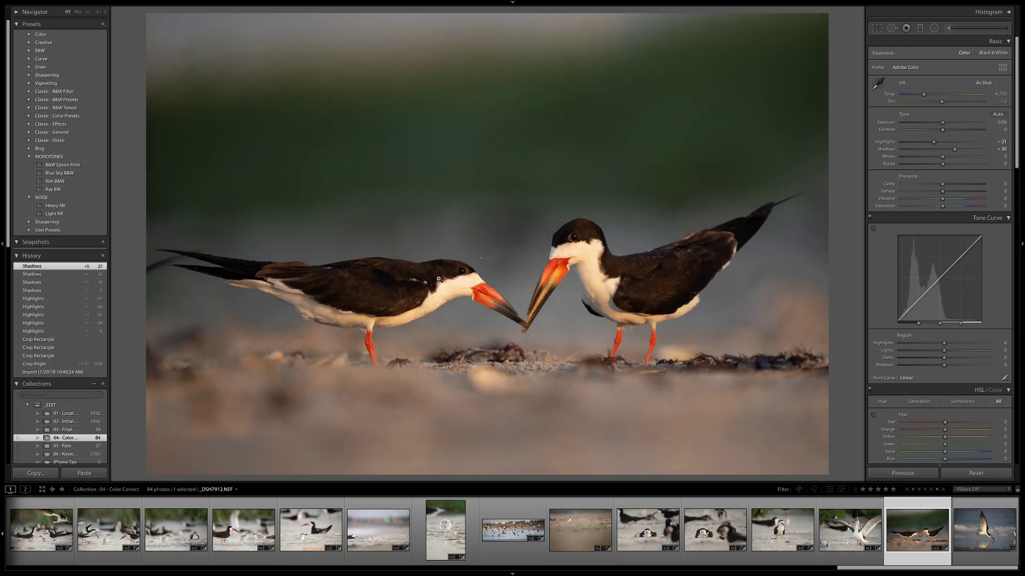
pyautogui.press('=')
pyautogui.press('=')
# - Set the blacks to −14 and the temperature to 4,786 on the photo of the two skimmers
pyautogui.press('.')
pyautogui.press('.')
pyautogui.press('-')
pyautogui.press('-')
pyautogui.press('-')
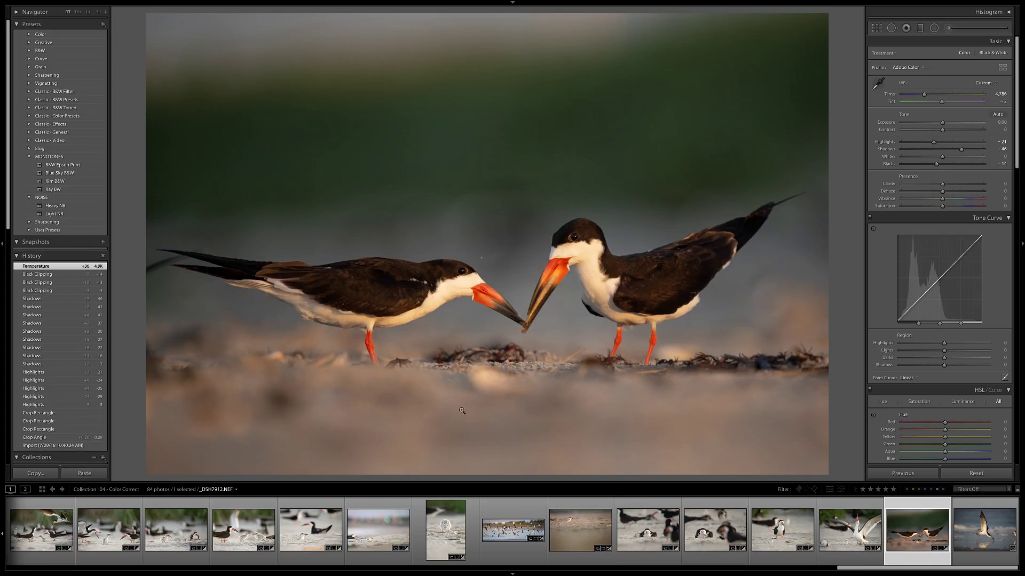
# - Add a graduated filter over the sandy foreground, fading out just below the birds' bills, and lower its exposure to about −0.44
pyautogui.press('m')
pyautogui.moveTo(522, 420); pyautogui.dragTo(522, 325)
pyautogui.moveTo(943, 82); pyautogui.dragTo(939, 84)
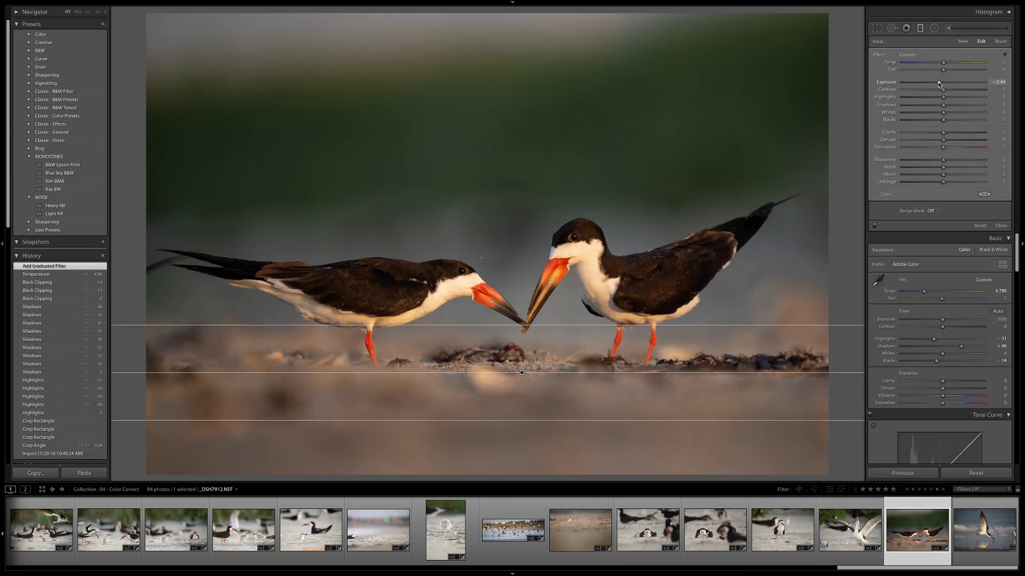
pyautogui.press('m')
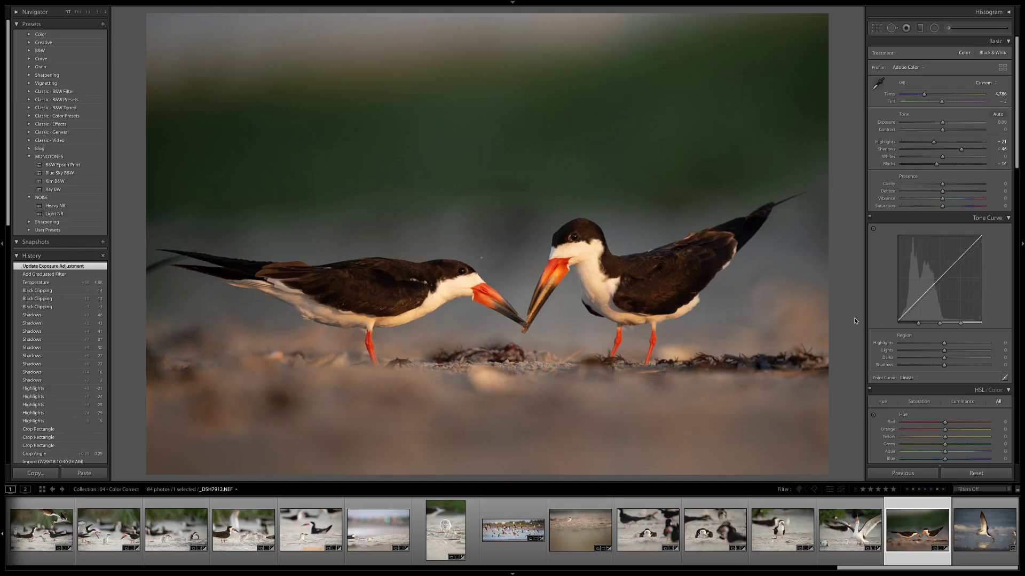
# - Straighten the next photo, the skimmer feeding in flight, along the waterline to an angle of −2.34
pyautogui.press('Right')
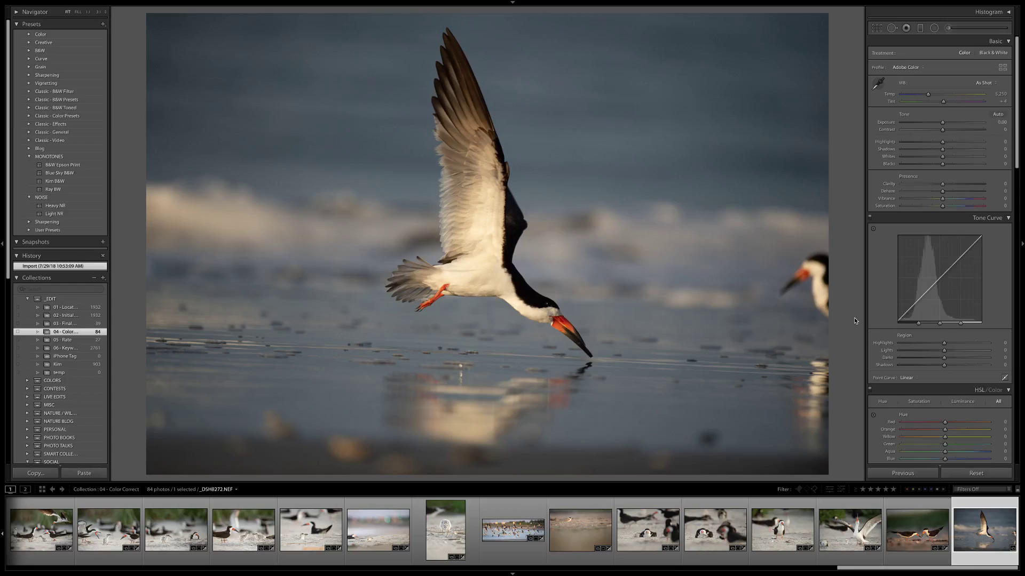
pyautogui.press('r')
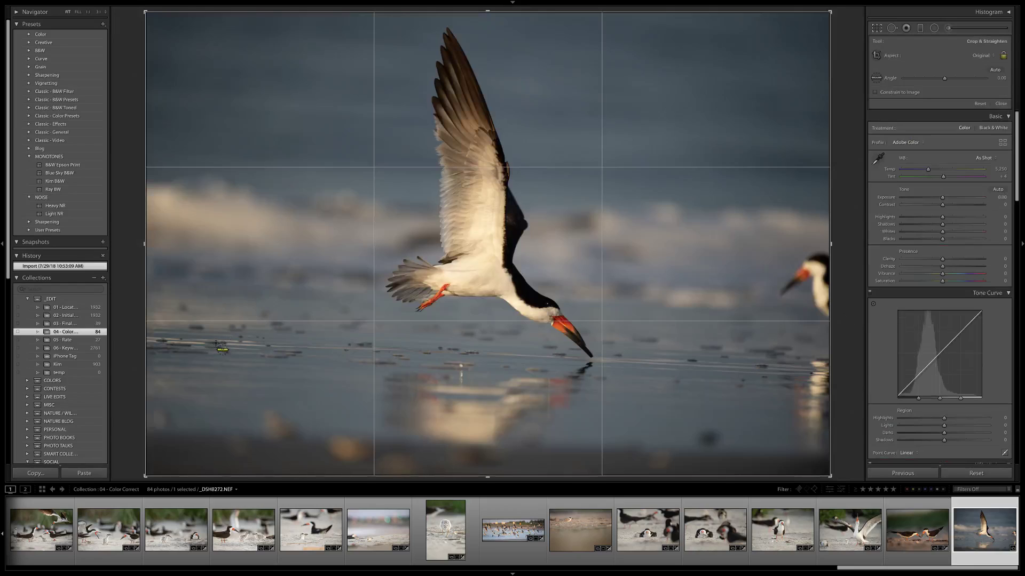
pyautogui.moveTo(216, 343); pyautogui.dragTo(865, 370)
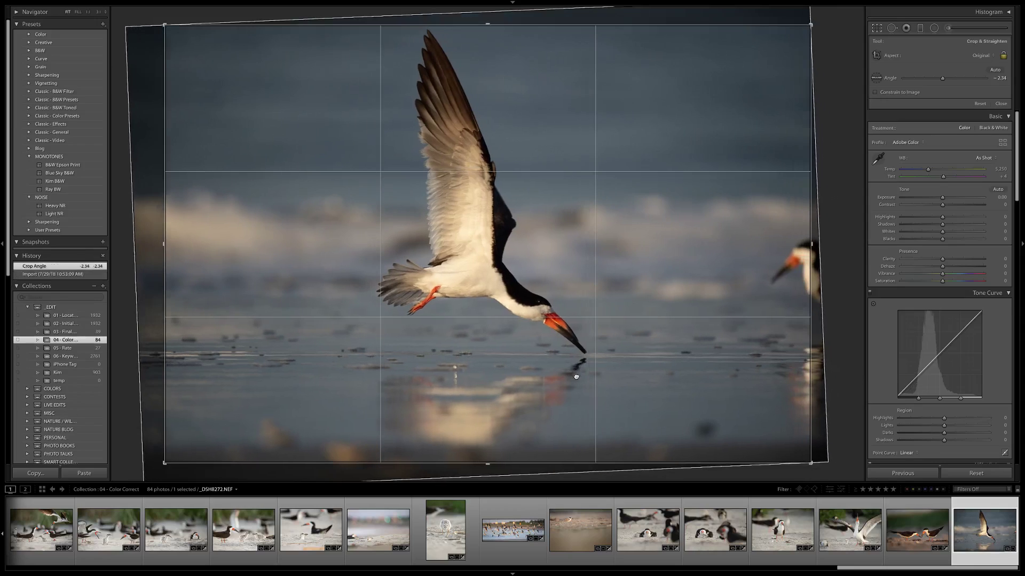
pyautogui.click(544, 387)
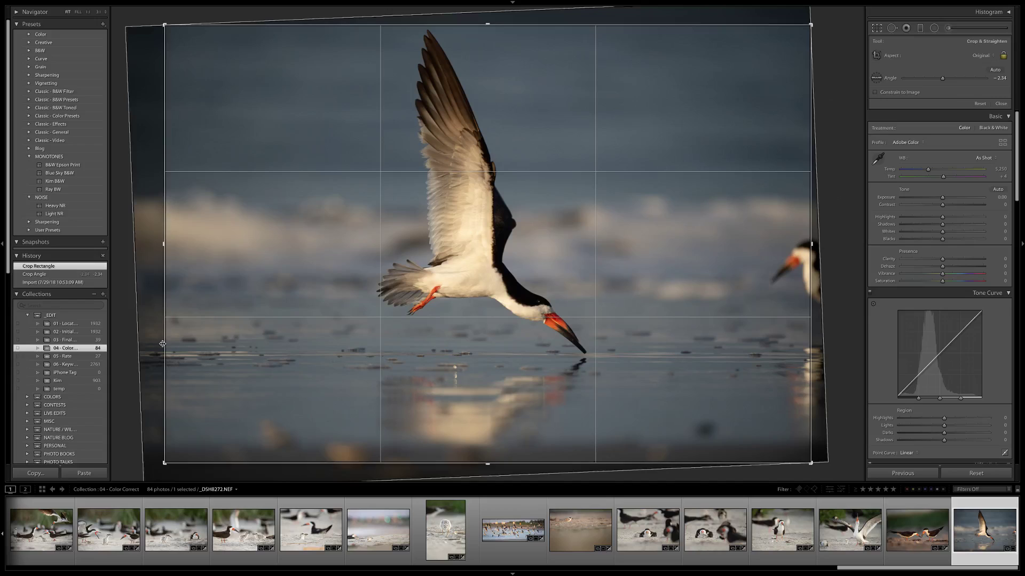
# - Crop the flying skimmer photo tighter in its original aspect ratio, trimming the dark foreground and part of the second bird
pyautogui.moveTo(165, 463); pyautogui.dragTo(180, 456)
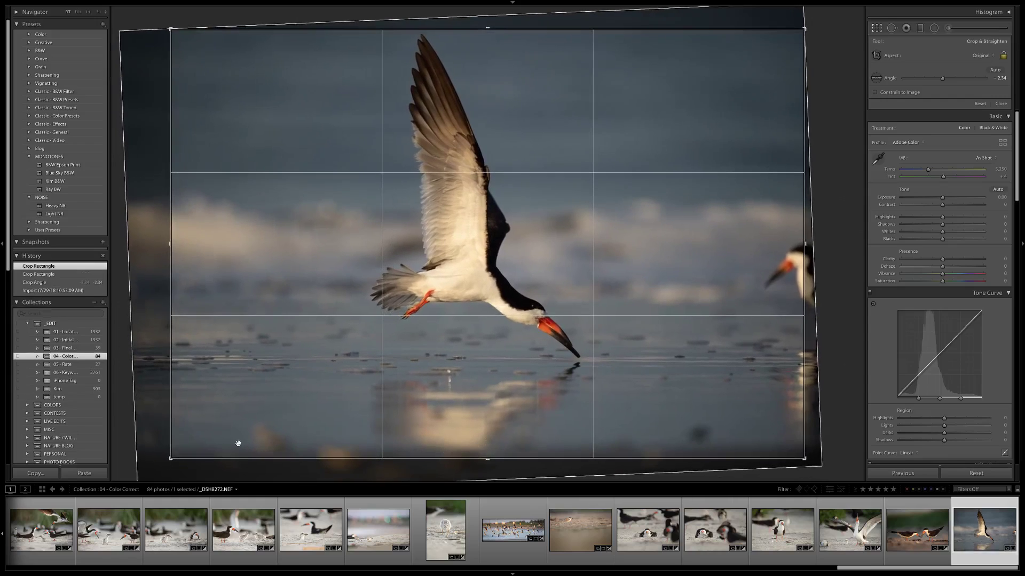
pyautogui.moveTo(171, 457); pyautogui.dragTo(181, 451)
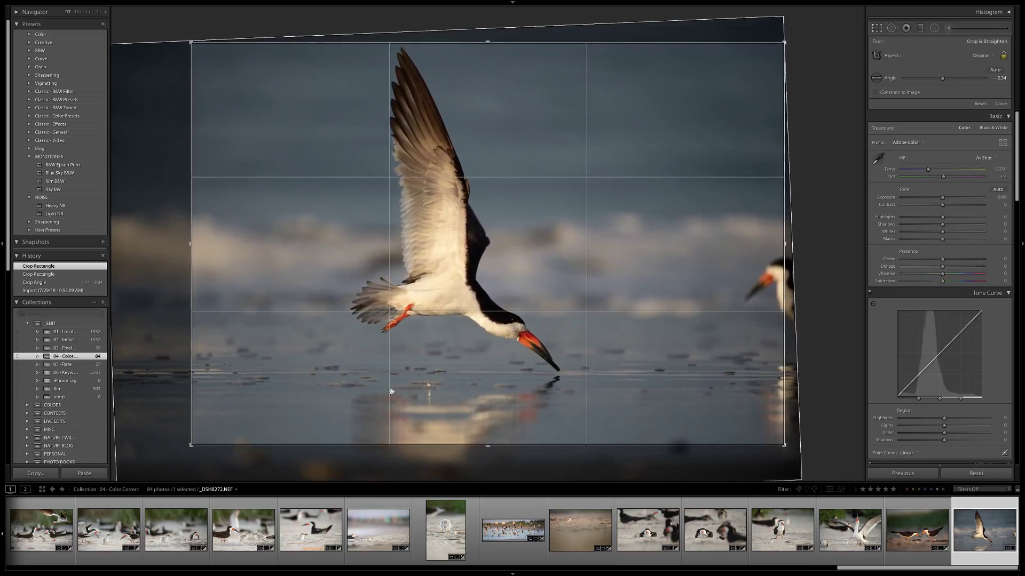
pyautogui.moveTo(585, 318); pyautogui.dragTo(576, 320)
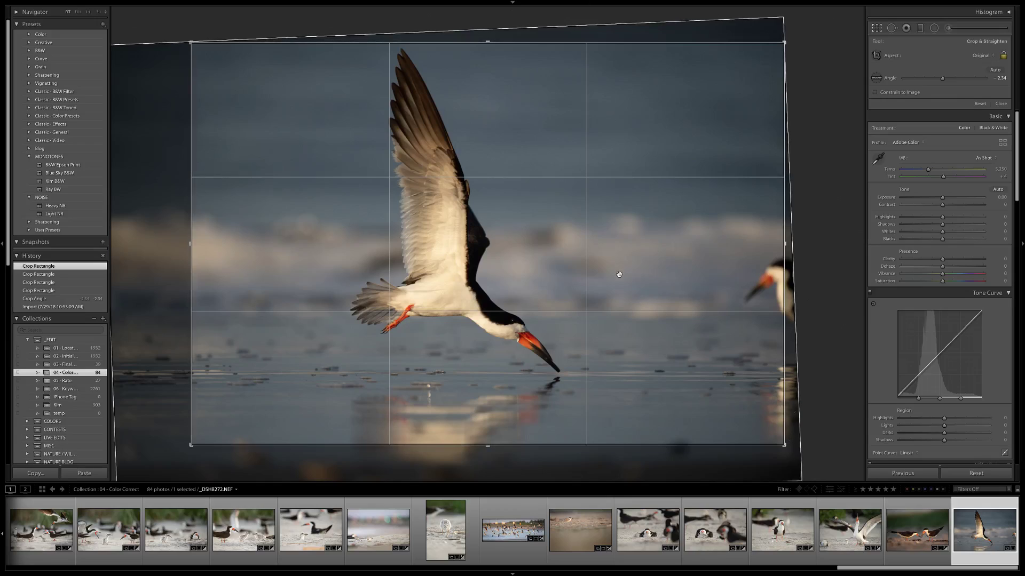
pyautogui.press('Return')
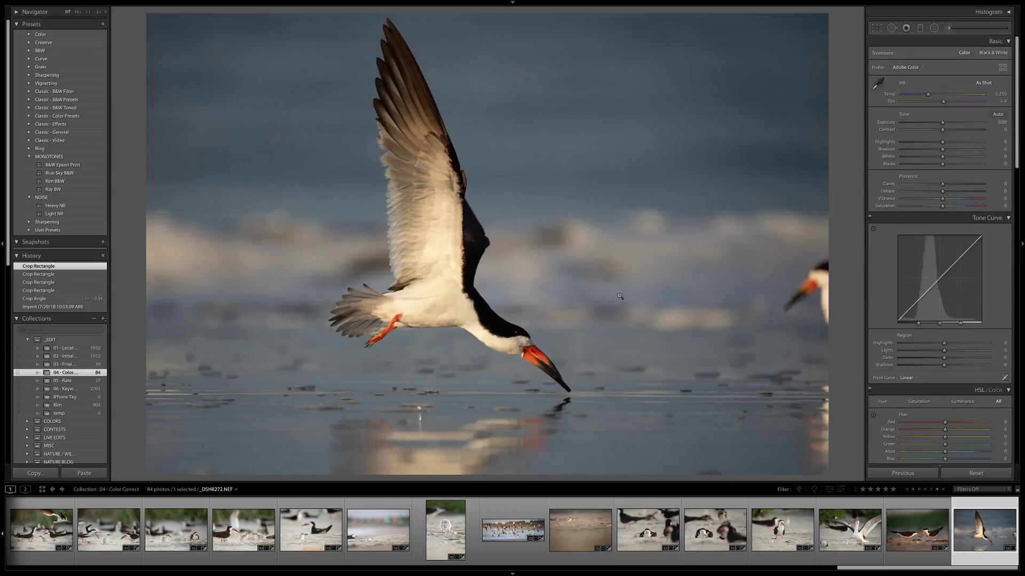
# - Set the flying skimmer photo's highlights to −19 and exposure to +0.16
pyautogui.press('-')
pyautogui.press('-')
pyautogui.press('=')
pyautogui.press('=')
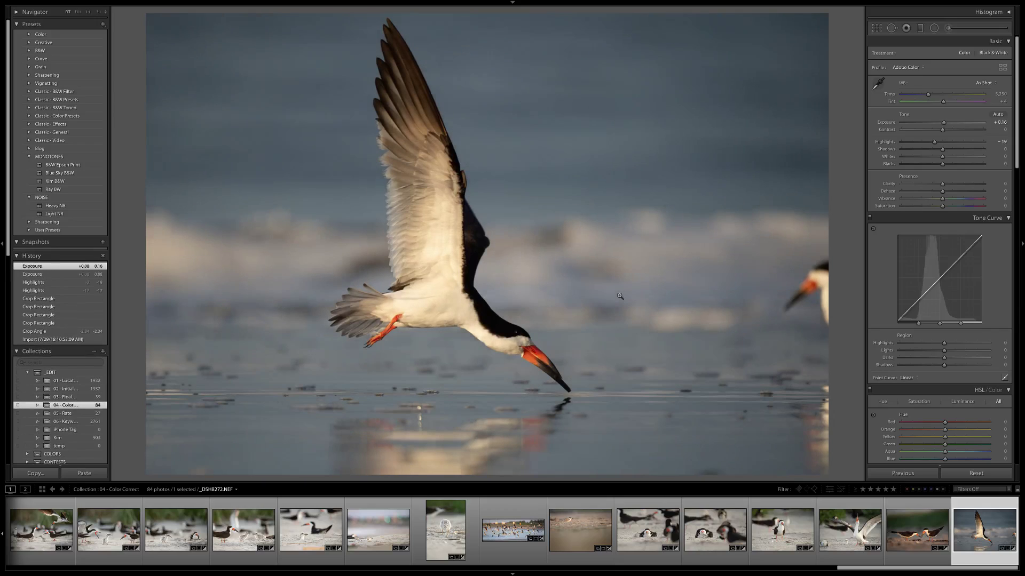
# - Lift the flying skimmer photo's shadows to +79
pyautogui.press('=')
pyautogui.press('=')
pyautogui.press('=')
pyautogui.press('=')
pyautogui.press('=')
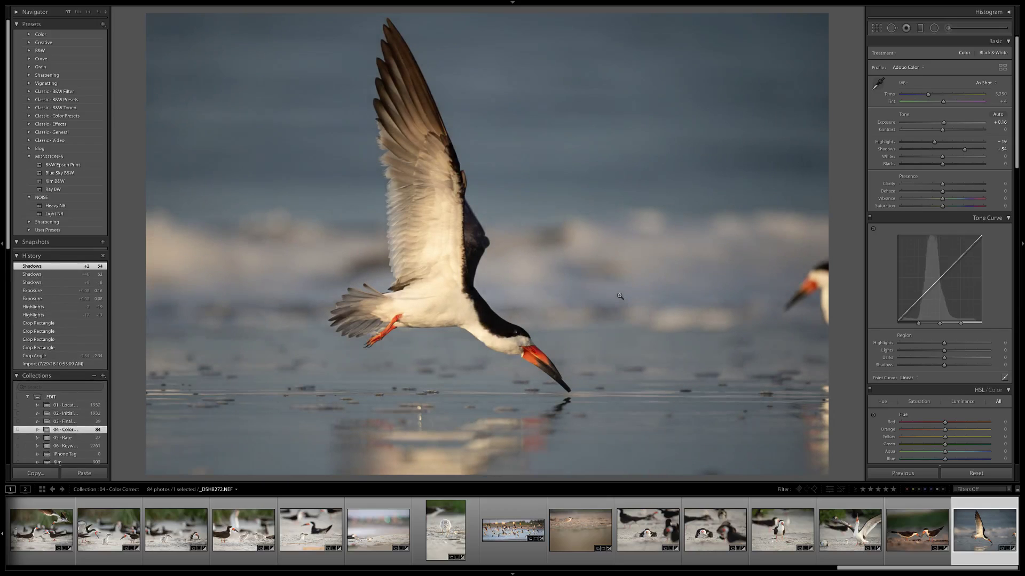
pyautogui.press('=')
# - Set the flying skimmer photo's blacks to −11 and temperature to 5,306
pyautogui.press('-')
pyautogui.press('-')
pyautogui.press('-')
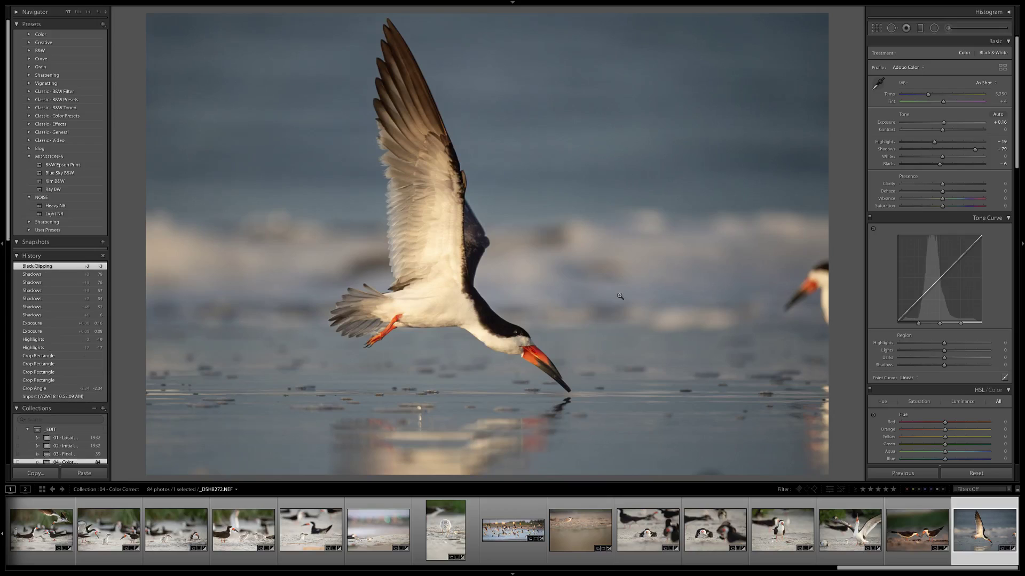
pyautogui.press('=')
pyautogui.press('=')
pyautogui.press('-')
pyautogui.press('-')
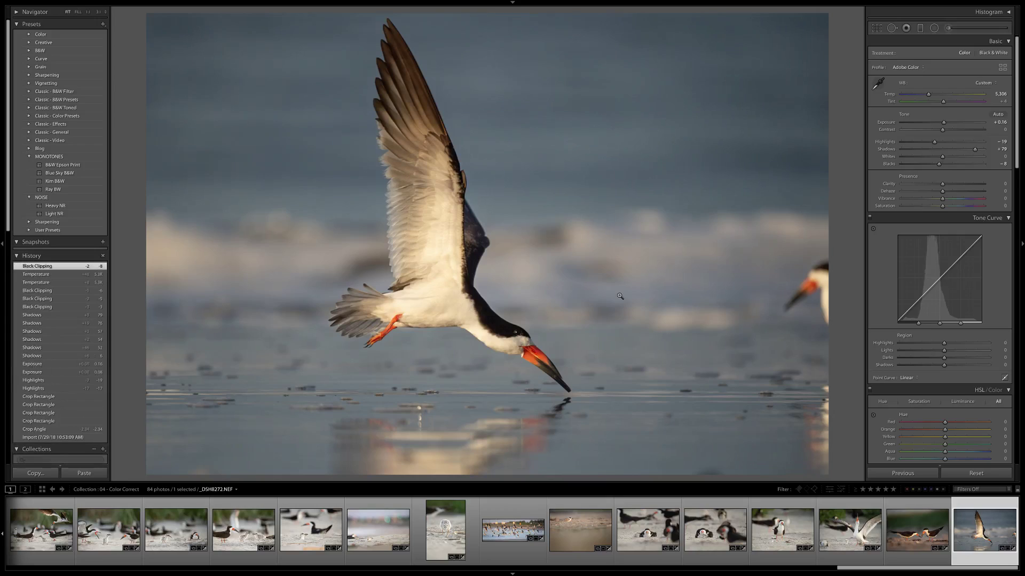
pyautogui.press('-')
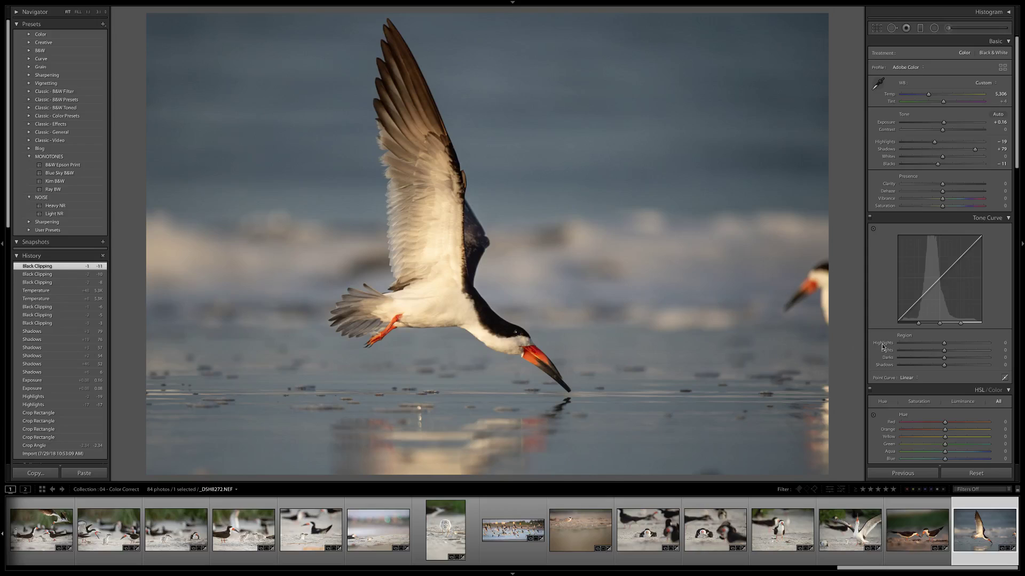
# - Raise the blue saturation of the flying skimmer photo to +9
pyautogui.scroll(-6, 908, 373)
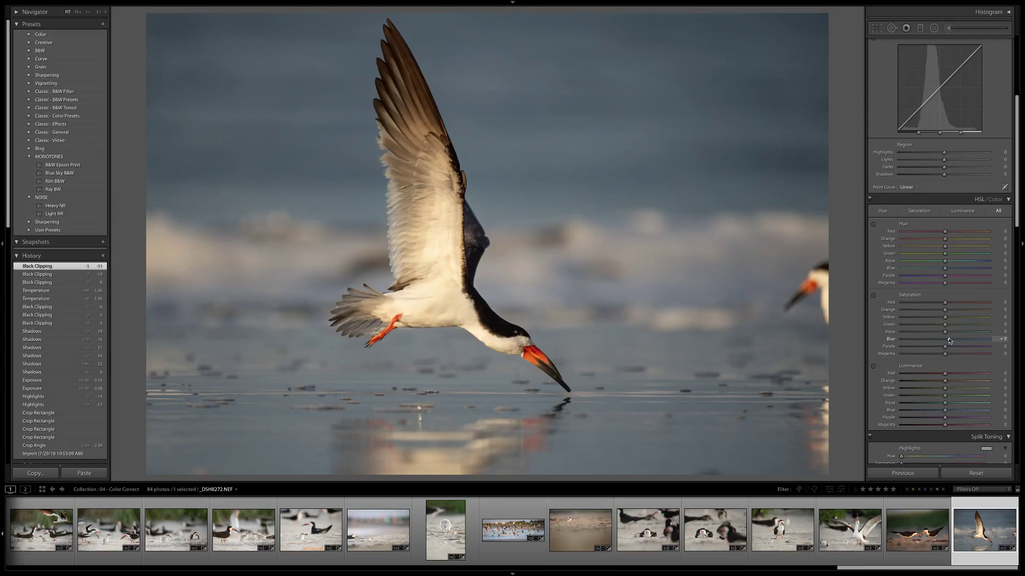
pyautogui.scroll(4, 949, 340)
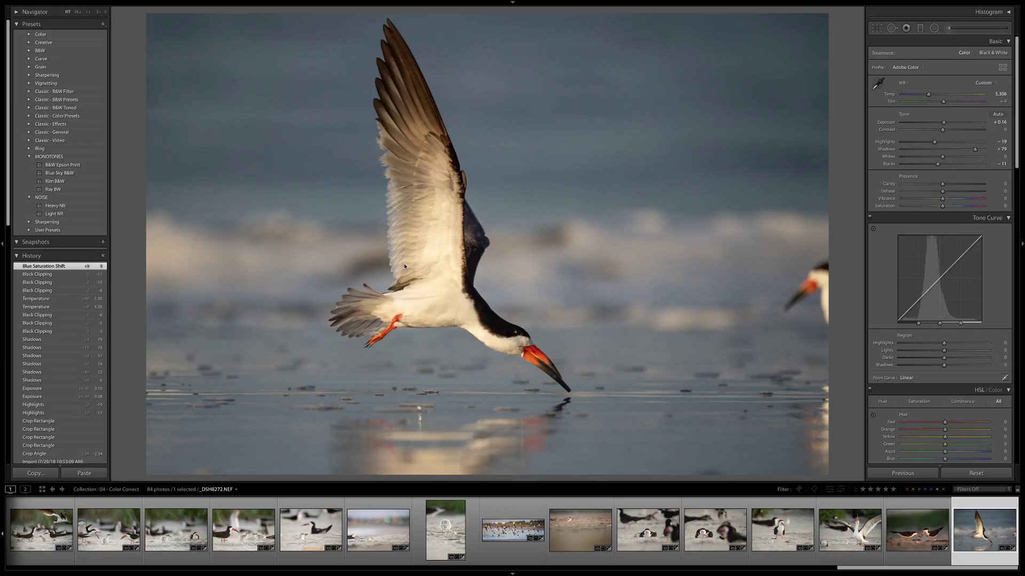
# - In the Library grid, add all photos from _DSH7639 through _DSH8272 to the 05 - Rate collection and open that collection
pyautogui.press('g')
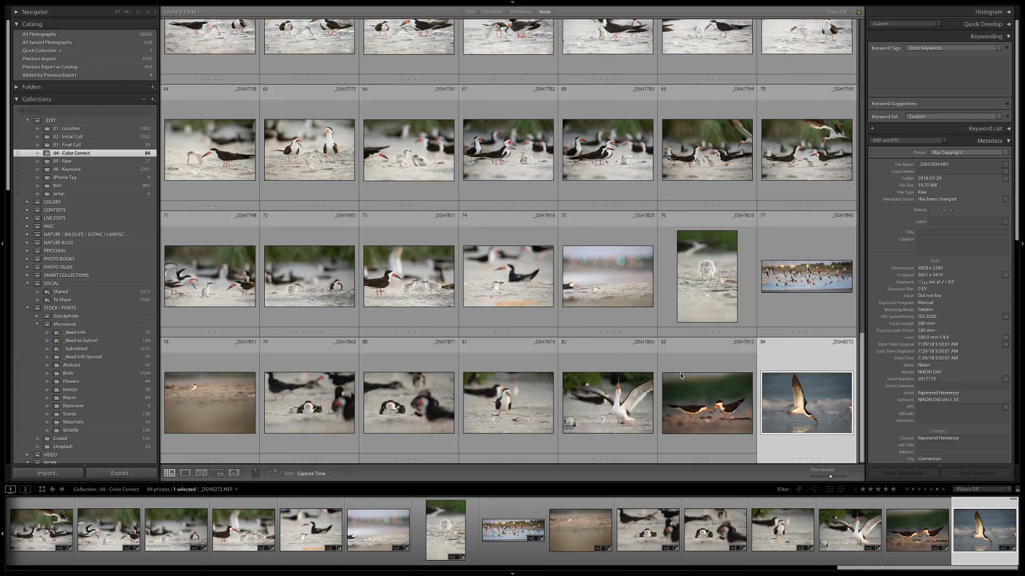
pyautogui.scroll(10, 640, 295)
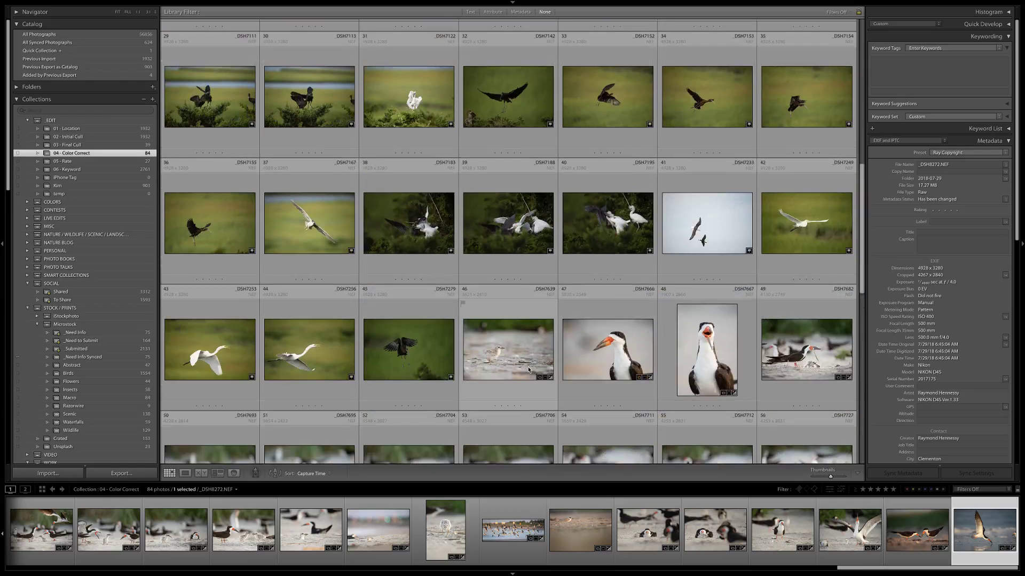
pyautogui.keyDown('shift'); pyautogui.click(517, 353); pyautogui.keyUp('shift')
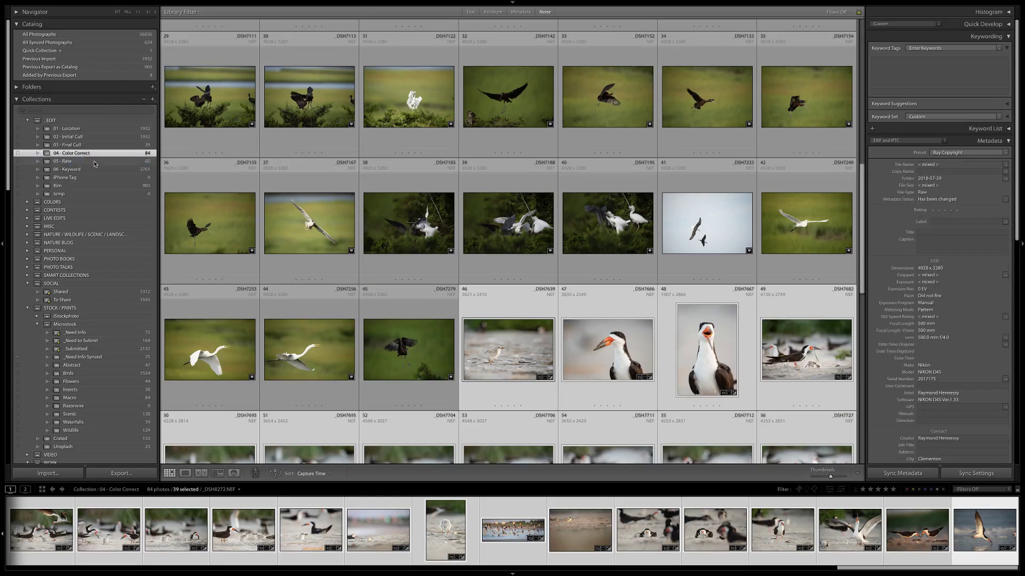
pyautogui.click(95, 162)
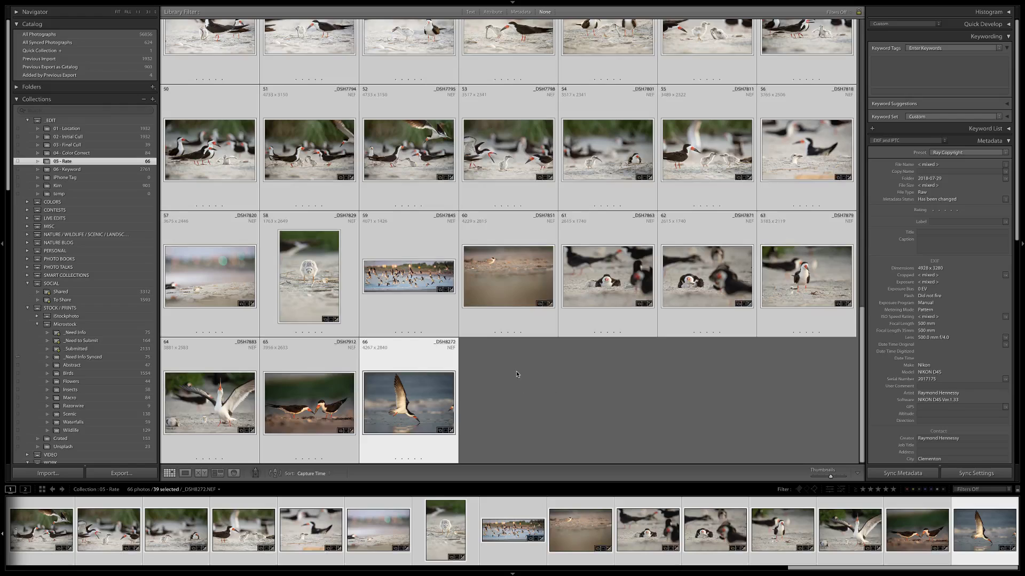
# - Clear the multiple selection and open the last photo, the flying skimmer, in Loupe view
pyautogui.click(516, 374)
pyautogui.click(400, 397)
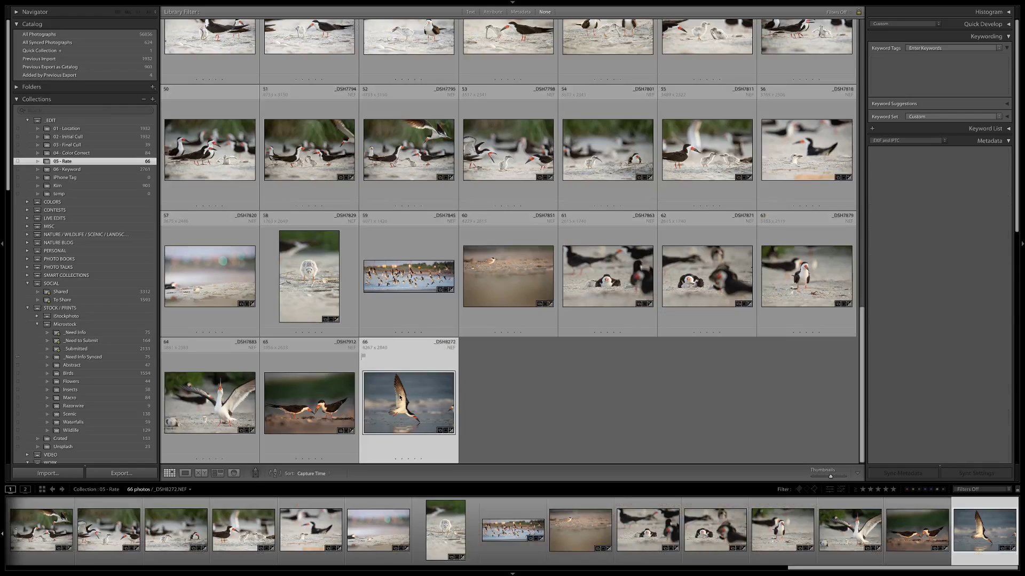
pyautogui.doubleClick(400, 398)
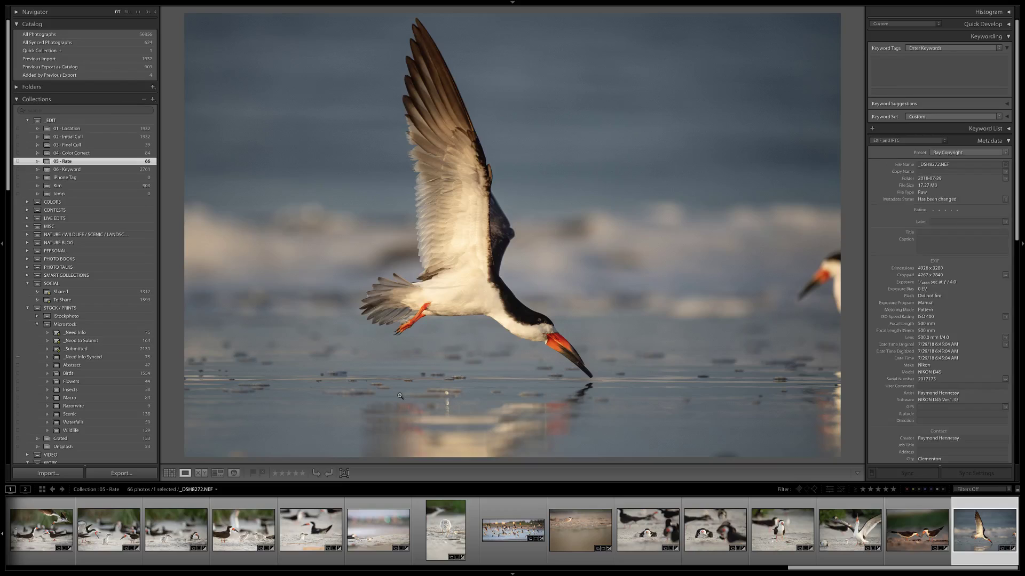
# - Rate the flying skimmer photo four stars and add the keyword ShareSocial to it in the grid
pyautogui.press('4')
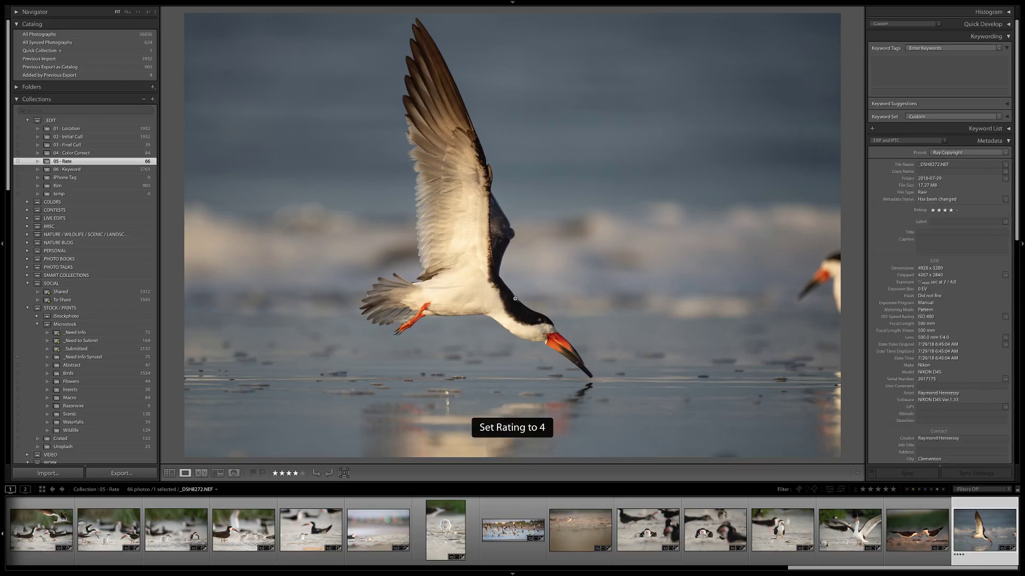
pyautogui.press('g')
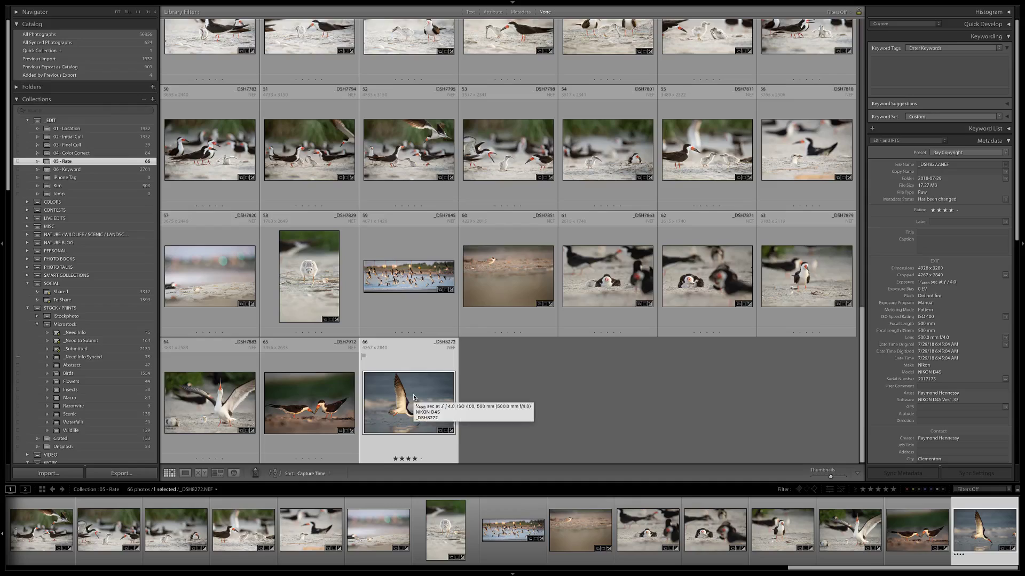
pyautogui.hotkey('ctrl', 'k')
pyautogui.write('S')
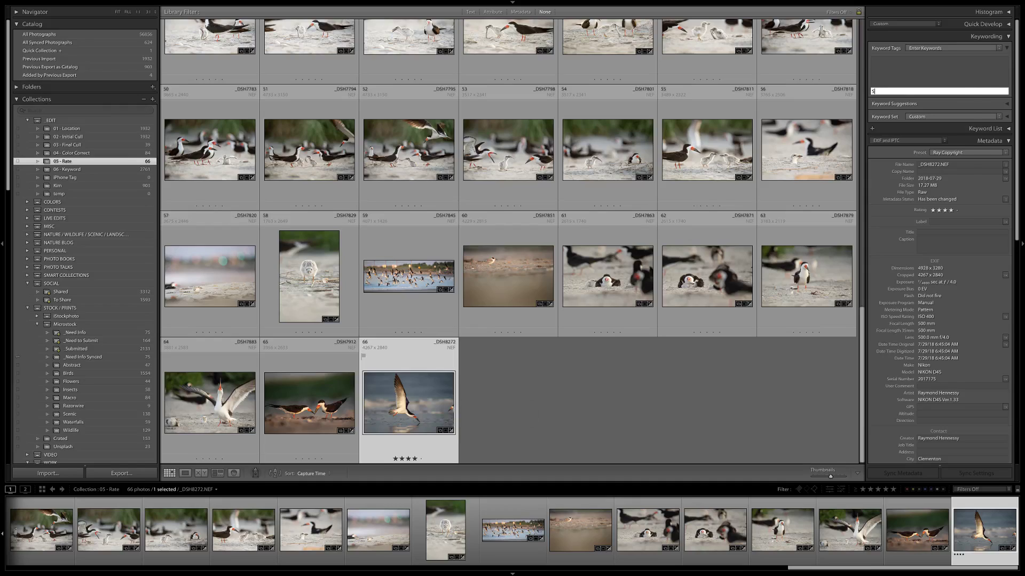
pyautogui.write('HARESocial')
pyautogui.press('Return')
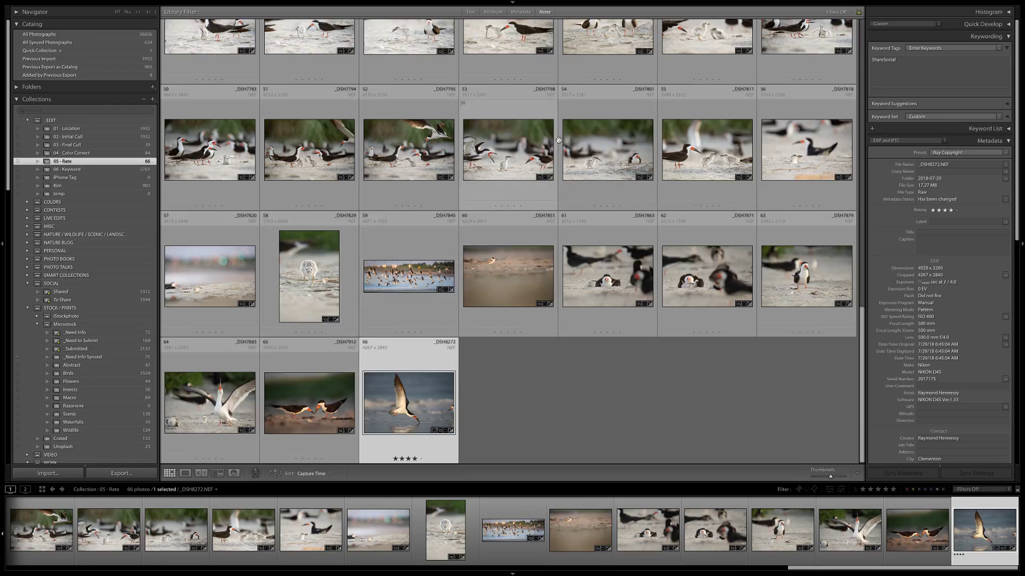
# - Open the To Share smart collection and look through its first photos in Loupe view, returning to the grid
pyautogui.click(63, 300)
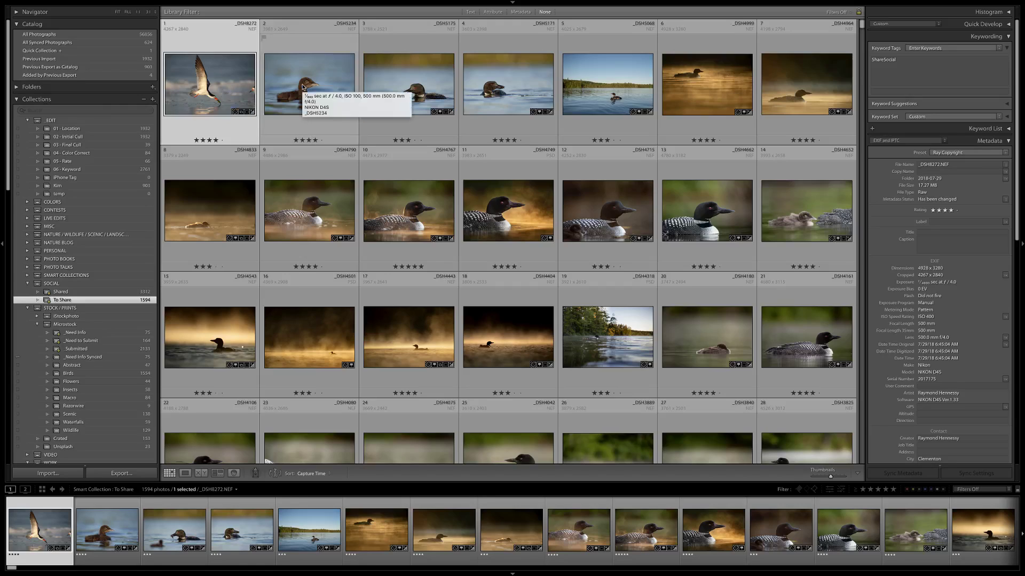
pyautogui.press('e')
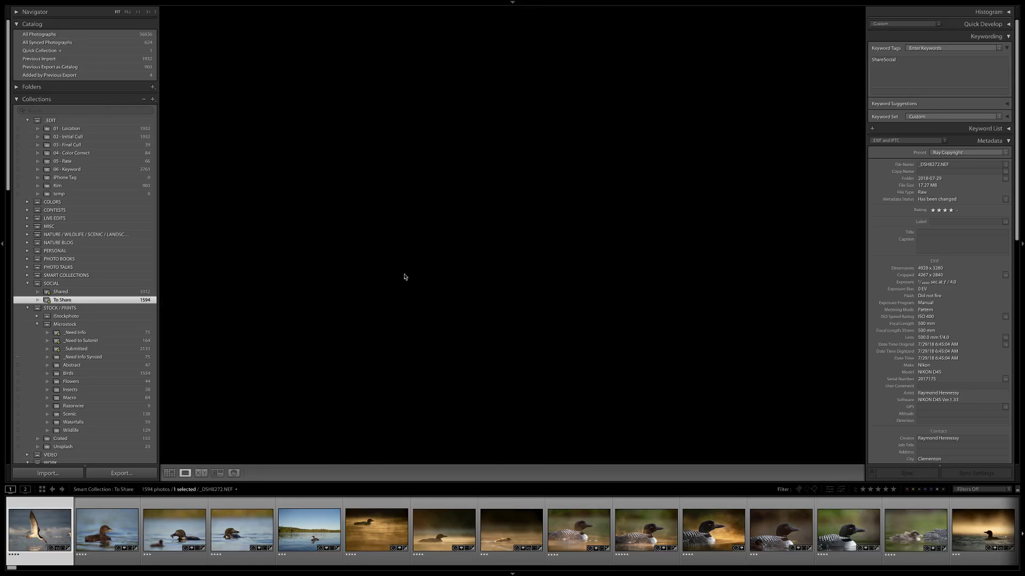
pyautogui.press('Right')
pyautogui.press('Right')
pyautogui.press('Right')
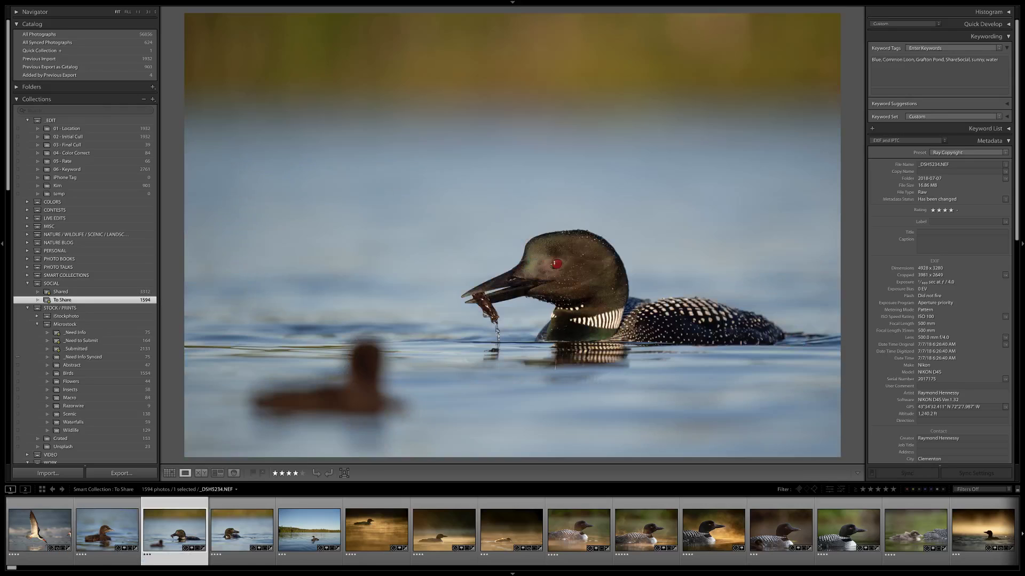
pyautogui.press('Right')
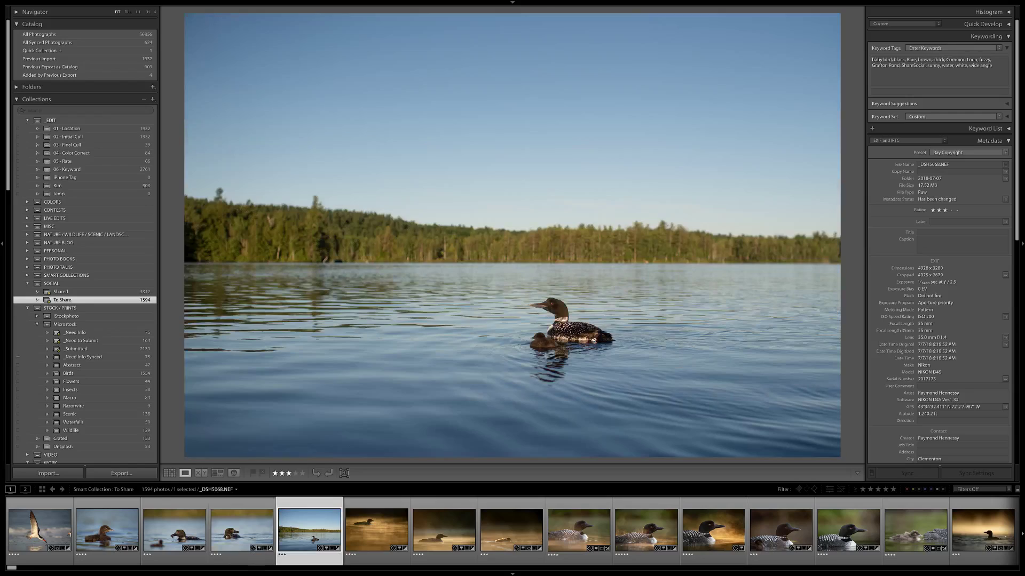
pyautogui.press('Right')
pyautogui.press('Right')
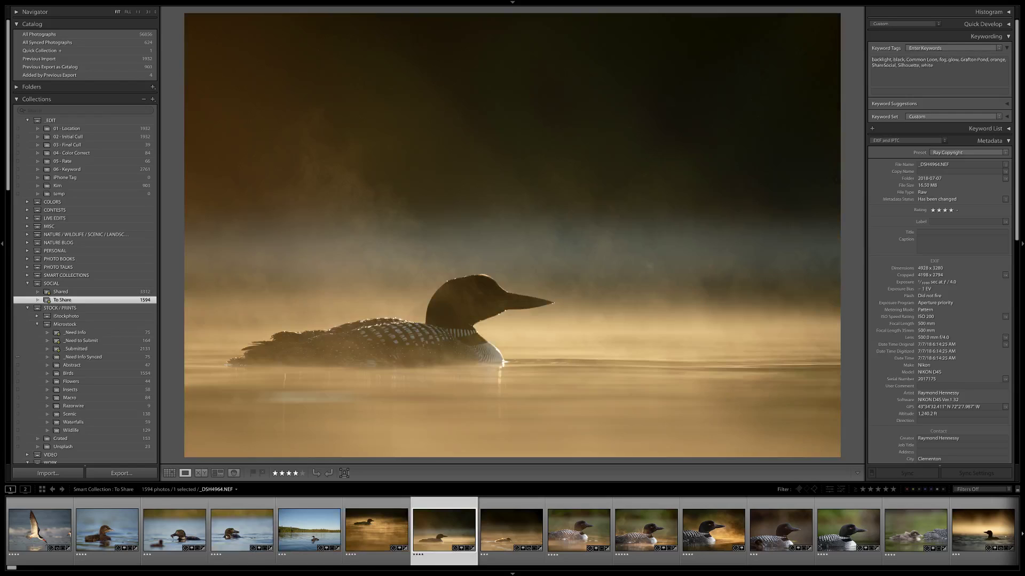
pyautogui.press('g')
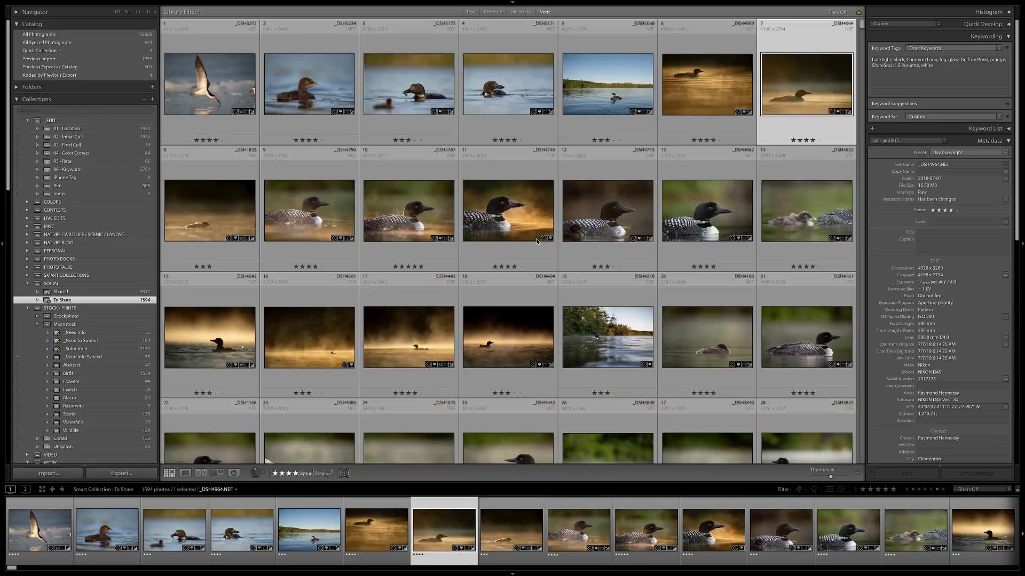
# - Add the flying skimmer photo from To Share to the Quick Collection and open it there in Loupe view
pyautogui.click(244, 81)
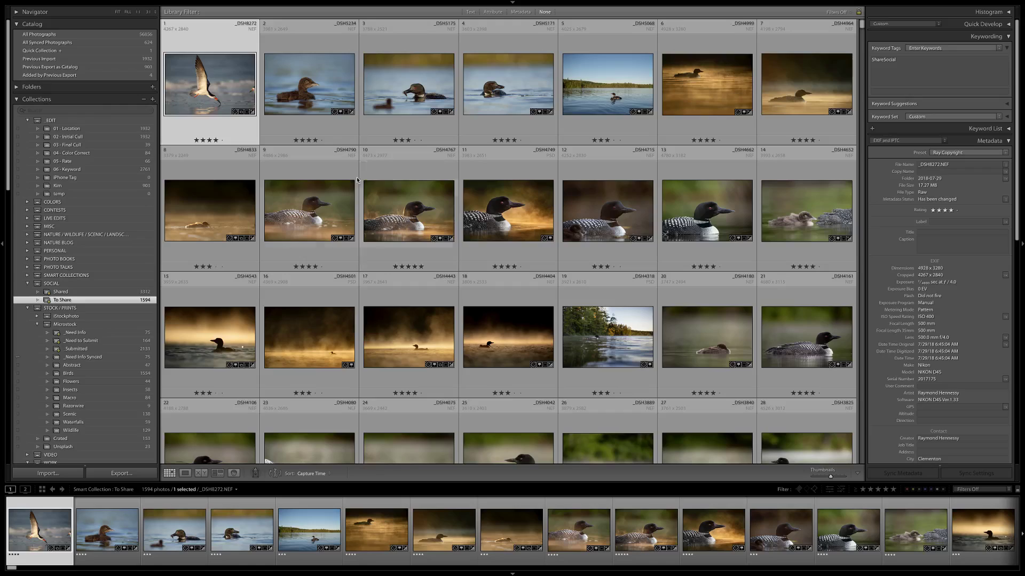
pyautogui.doubleClick(209, 88)
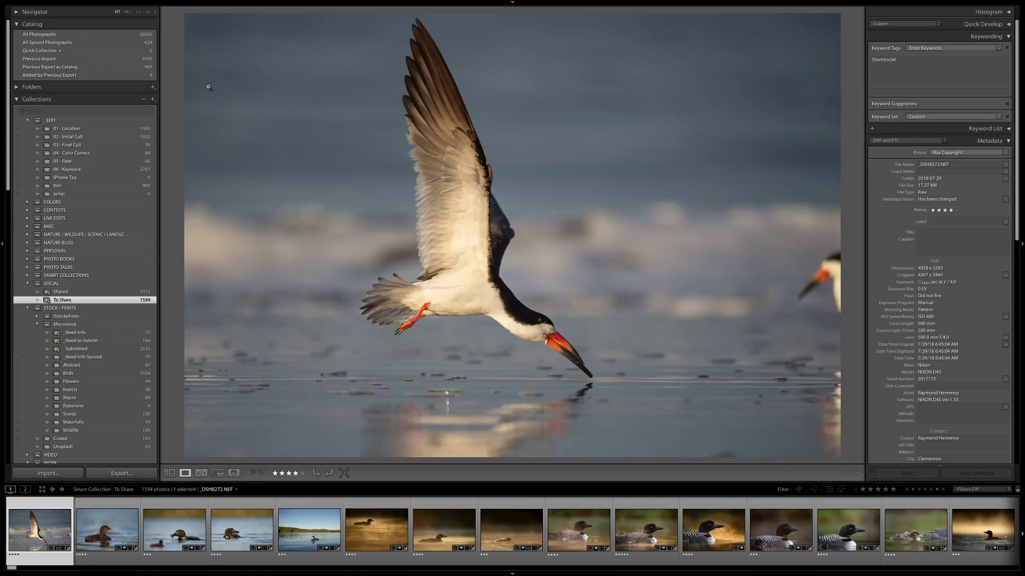
pyautogui.press('b')
pyautogui.press('g')
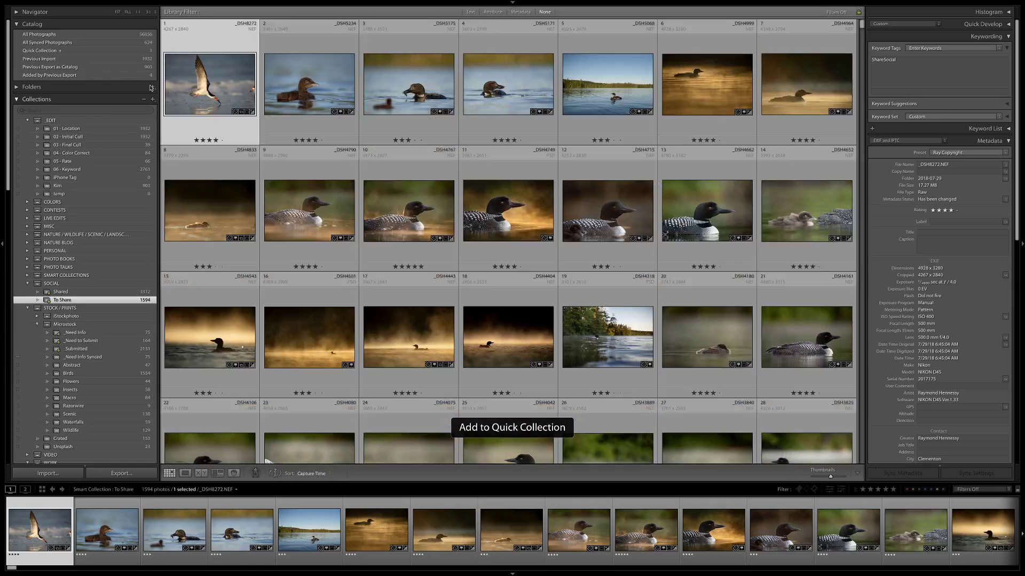
pyautogui.click(137, 51)
pyautogui.press('e')
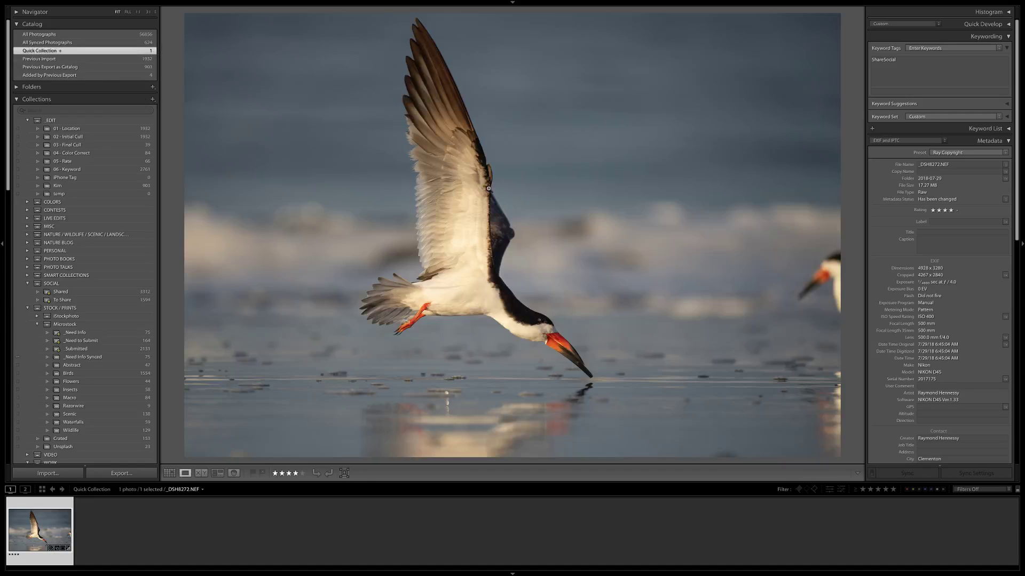
# - Enter the keywords Black Skimmer, flying, wings, action, reflection, low angle, ground level and sunrise for the flying skimmer photo
pyautogui.hotkey('ctrl', 'k')
pyautogui.write('Black Skimmer,')
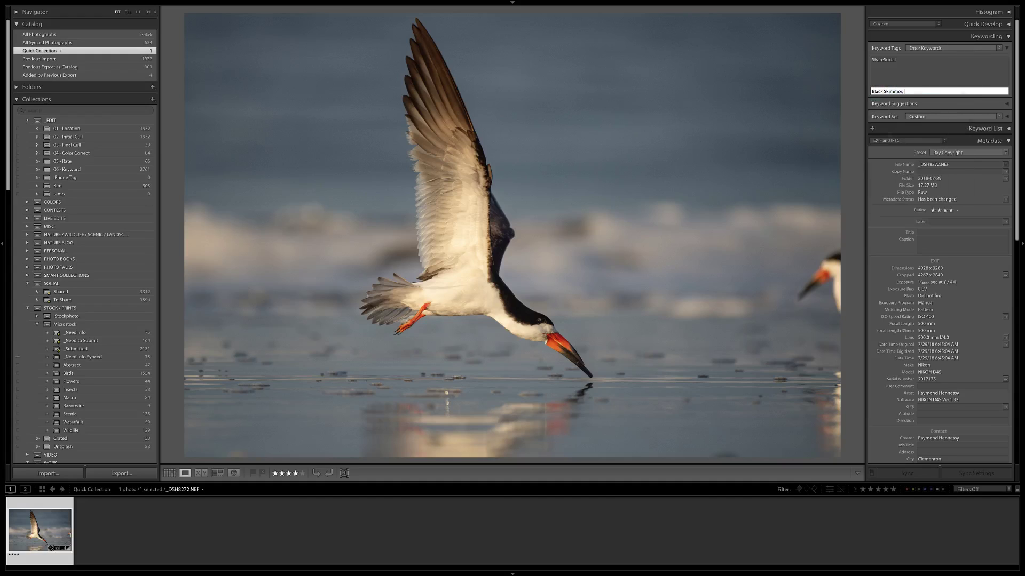
pyautogui.write(' flying, wings, act')
pyautogui.write('ion, reflection, low a')
pyautogui.write('ngle,')
pyautogui.write(' ground level,')
pyautogui.write(' sunrise')
# - Extend the photo's keyword entry with early, morning, black, white, orange, feet, bill, flying and water, and apply it
pyautogui.write(', early')
pyautogui.write(', morning,')
pyautogui.write(' black, white,')
pyautogui.write(' orange')
pyautogui.write(', feet, fb')
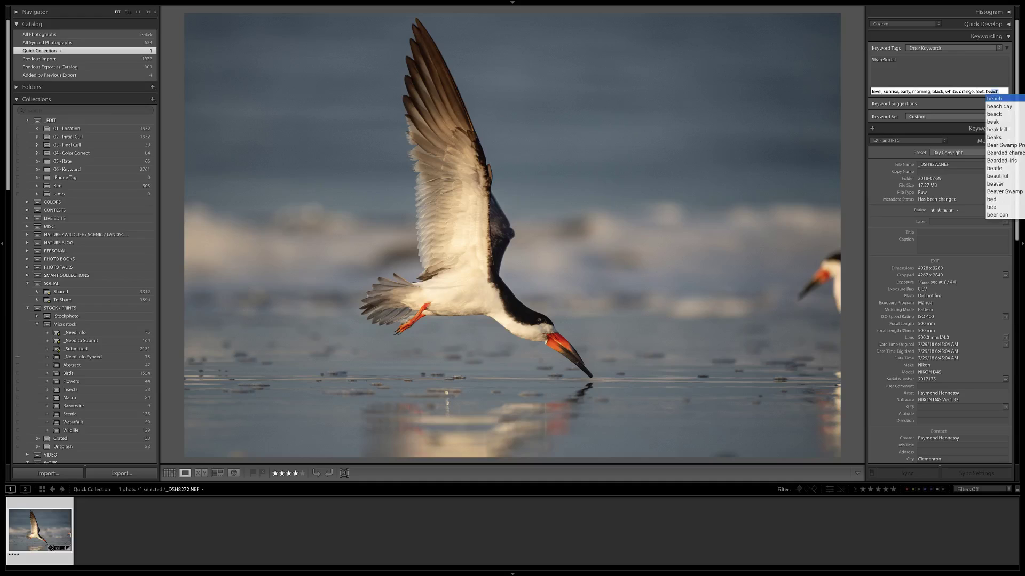
pyautogui.write('ill,')
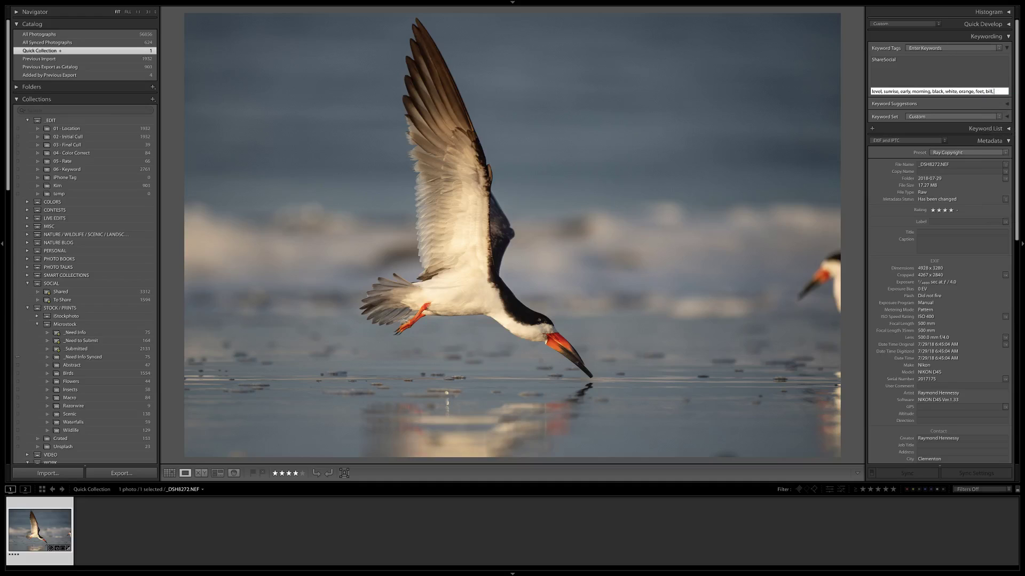
pyautogui.write(' flying,')
pyautogui.write(' water,')
pyautogui.press('Return')
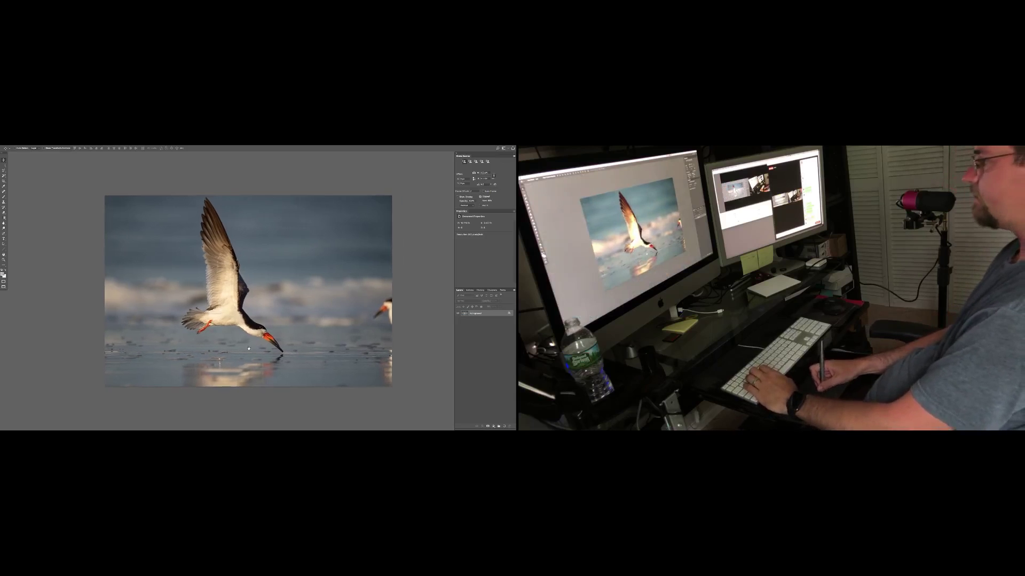
# - In Photoshop, add a new layer and clone out the partial second skimmer at the photo's right edge
pyautogui.press('super+shift+alt+n')
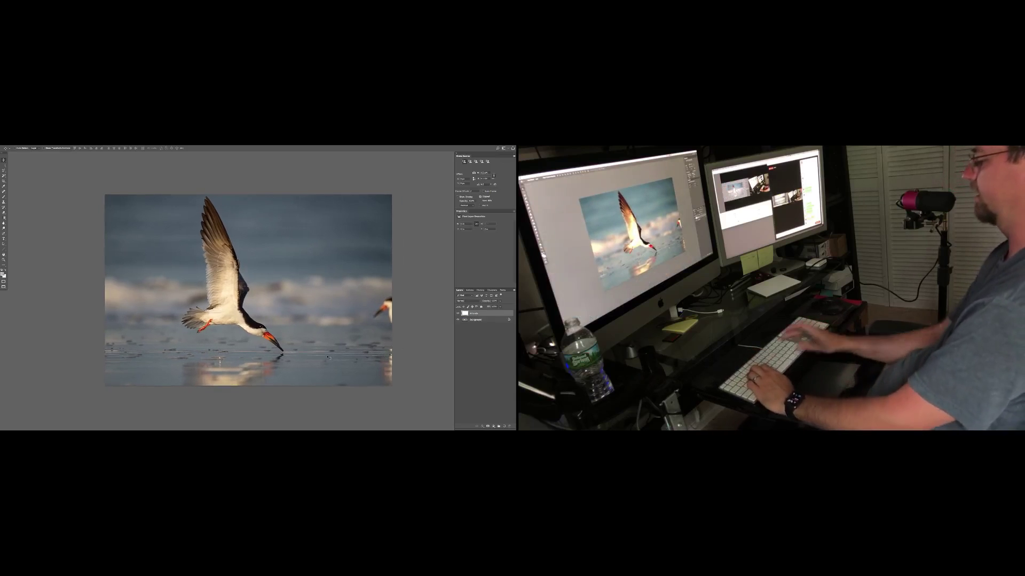
pyautogui.press('super+plus')
pyautogui.press('Tab')
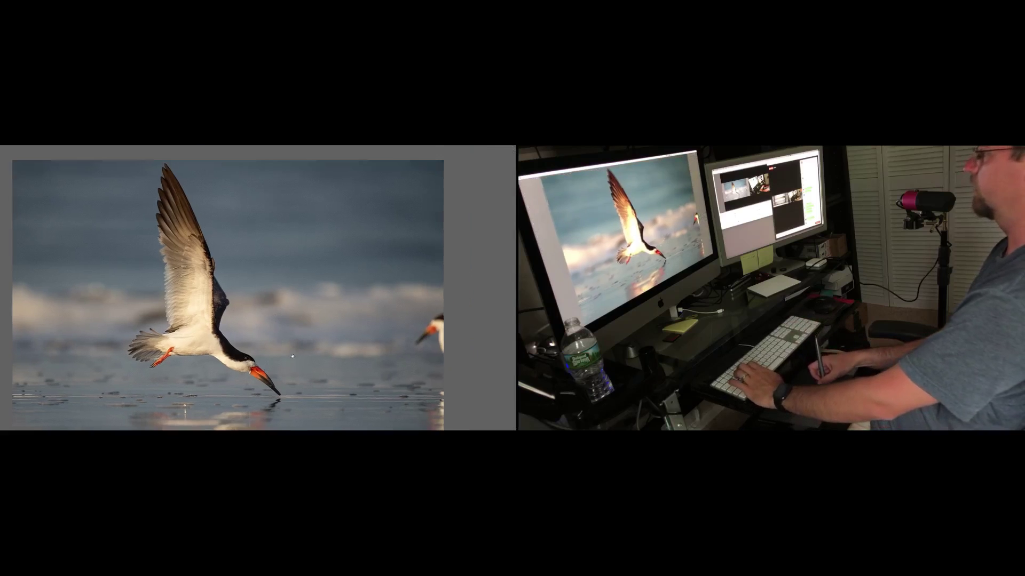
pyautogui.moveTo(292, 356)
pyautogui.mouseDown()
pyautogui.moveTo(278, 368)
pyautogui.moveTo(259, 338)
pyautogui.mouseUp()
pyautogui.moveTo(378, 321); pyautogui.dragTo(380, 321)
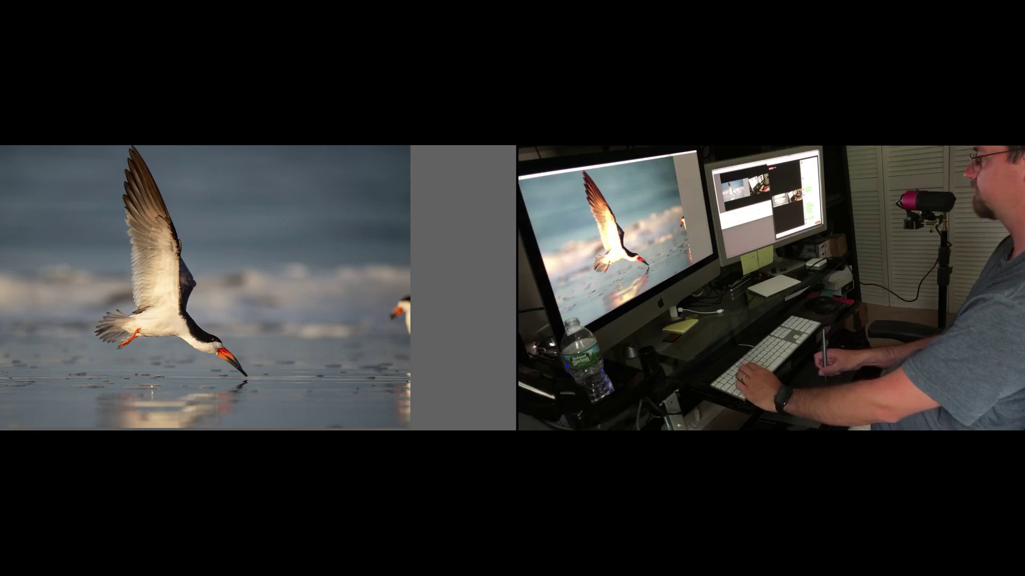
pyautogui.moveTo(392, 317)
pyautogui.mouseDown()
pyautogui.moveTo(404, 302)
pyautogui.moveTo(409, 312)
pyautogui.mouseUp()
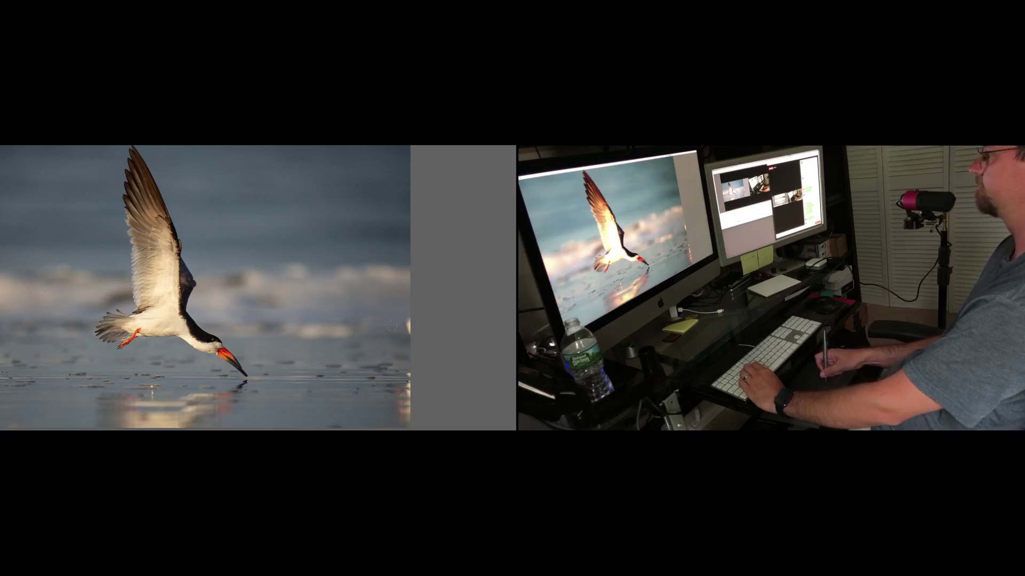
pyautogui.moveTo(408, 321); pyautogui.dragTo(409, 331)
pyautogui.moveTo(349, 316); pyautogui.dragTo(332, 311)
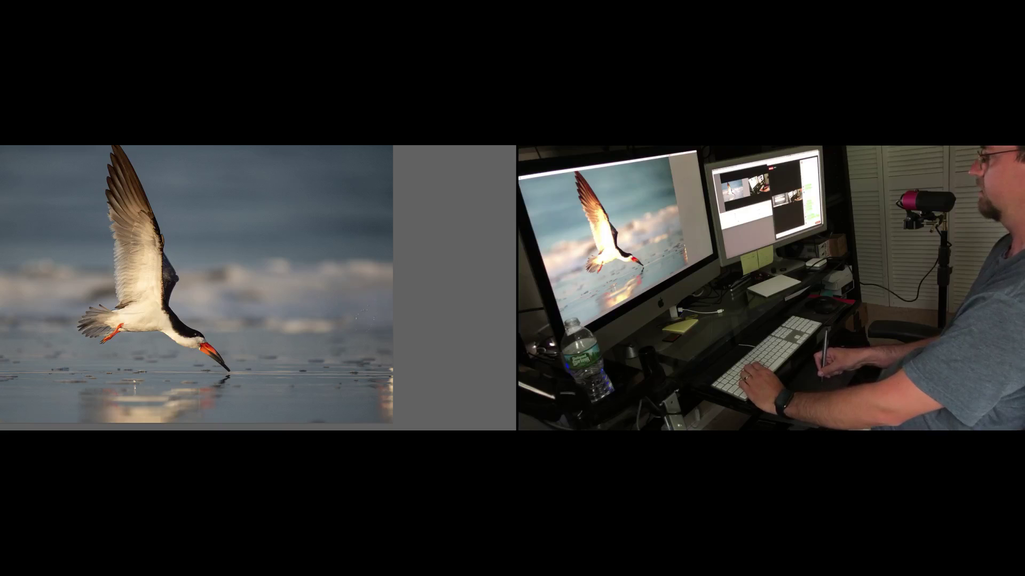
# - Clone out the second bird's reflection in the photo's lower right corner and check the retouched image as a whole
pyautogui.moveTo(366, 352); pyautogui.dragTo(355, 325)
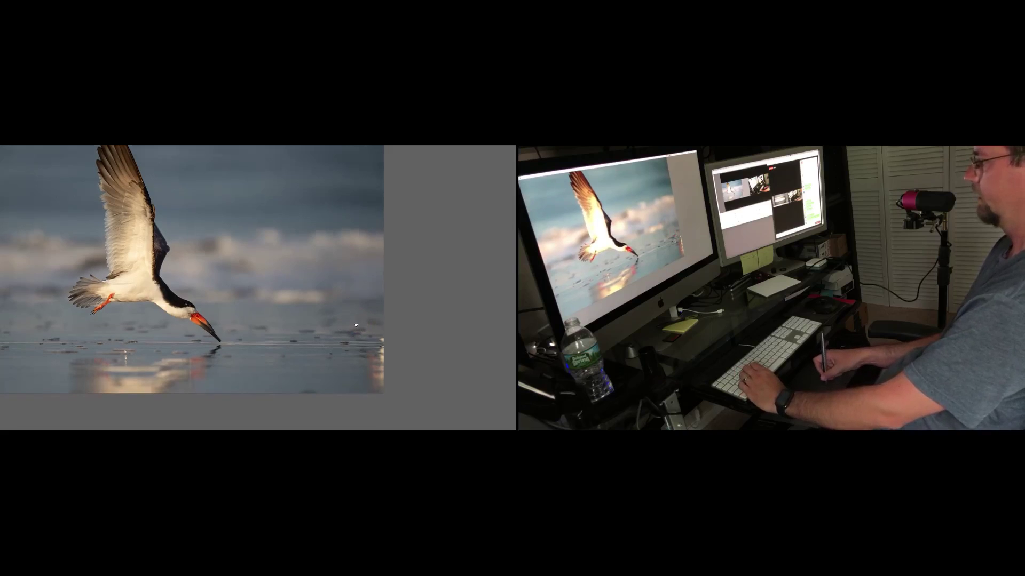
pyautogui.scroll(-3, 356, 325)
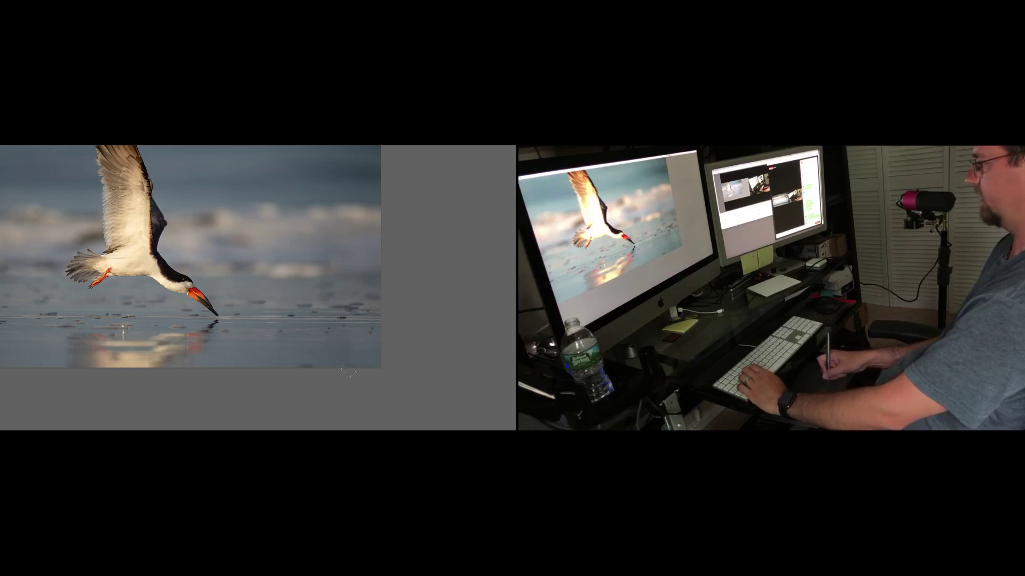
pyautogui.click(347, 339)
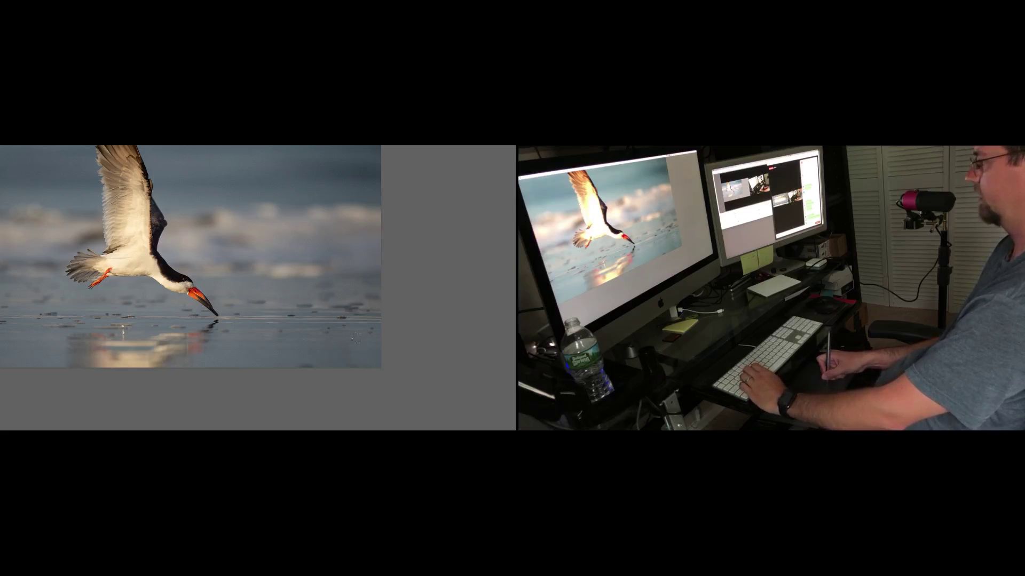
pyautogui.click(372, 330)
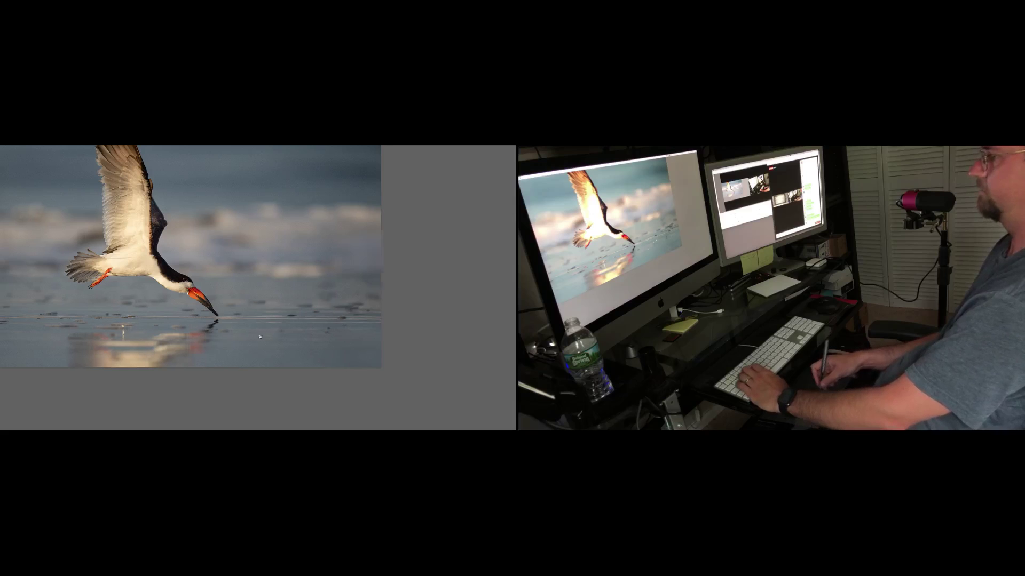
pyautogui.moveTo(251, 269); pyautogui.dragTo(382, 279)
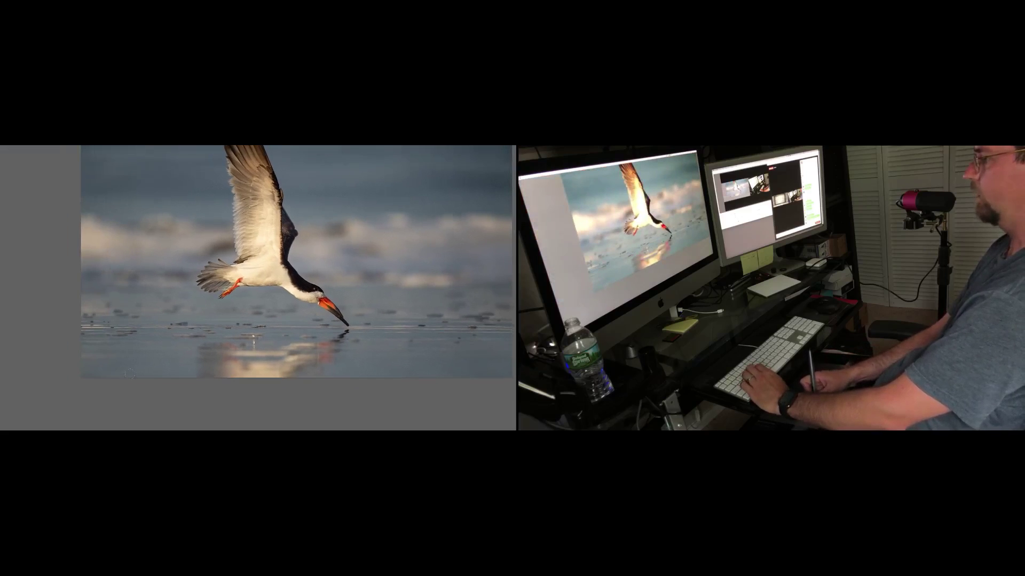
pyautogui.moveTo(390, 348); pyautogui.dragTo(302, 356)
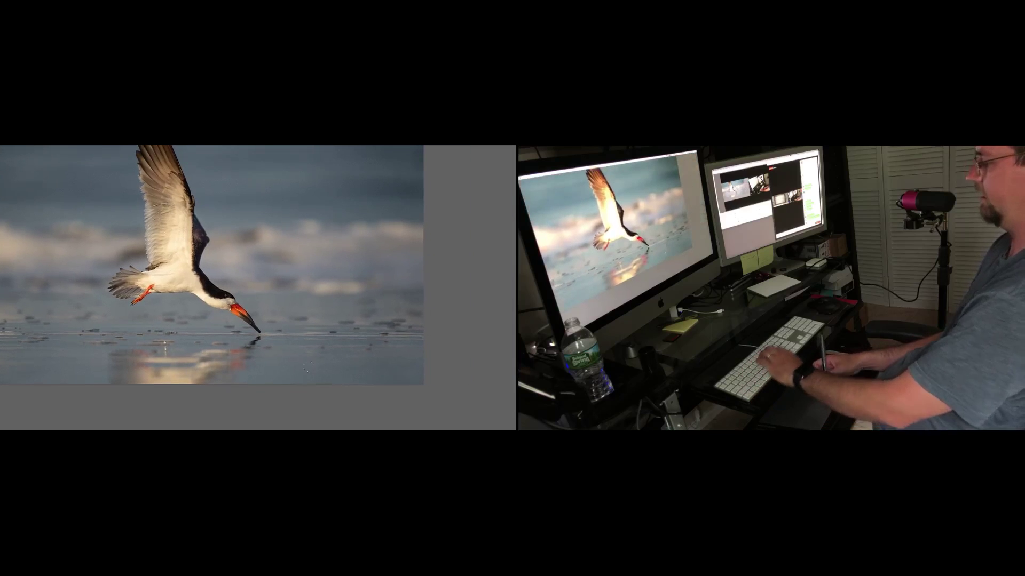
pyautogui.press('z')
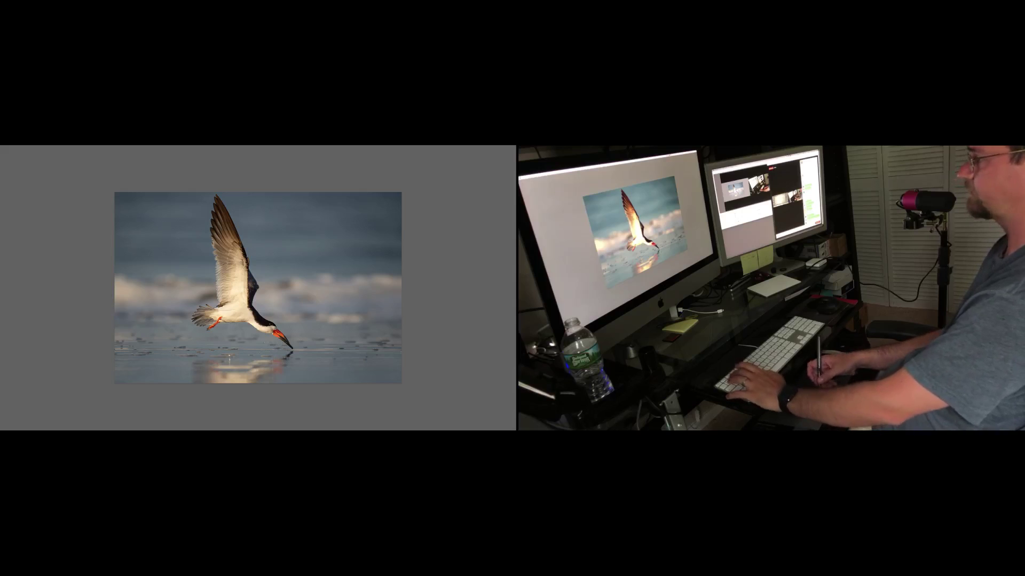
pyautogui.press('Tab')
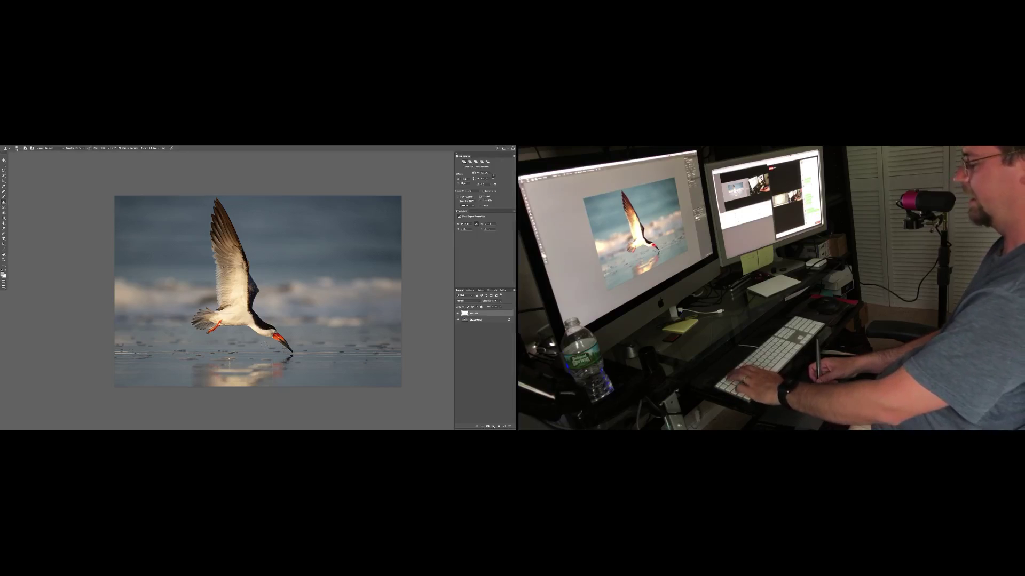
# - Add a darkening Curves adjustment layer with a black mask above the retouching layer and frame the skimmer's body and head
pyautogui.press('F3')
pyautogui.press('super+equal')
pyautogui.press('super+equal')
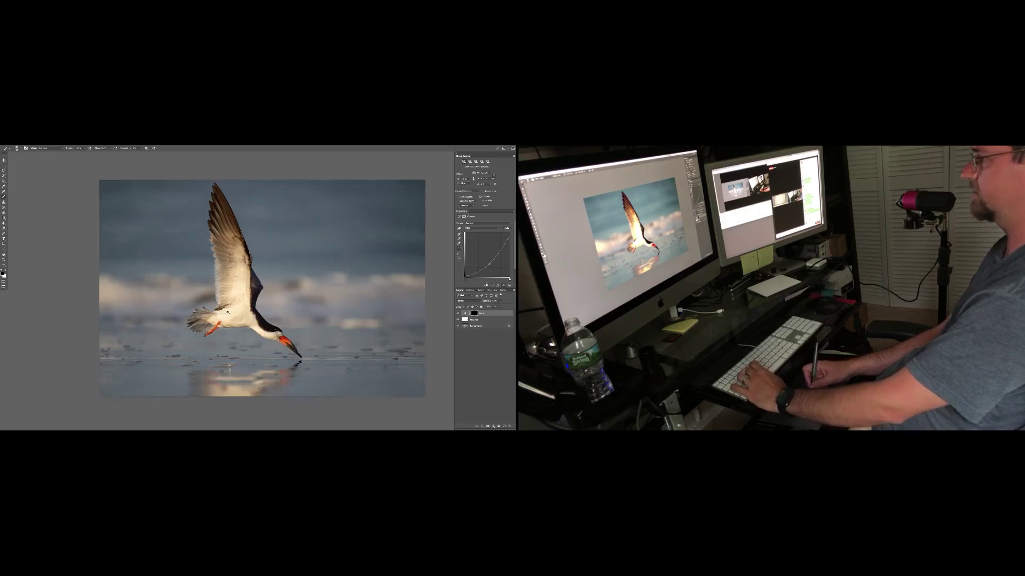
pyautogui.press('super+equal')
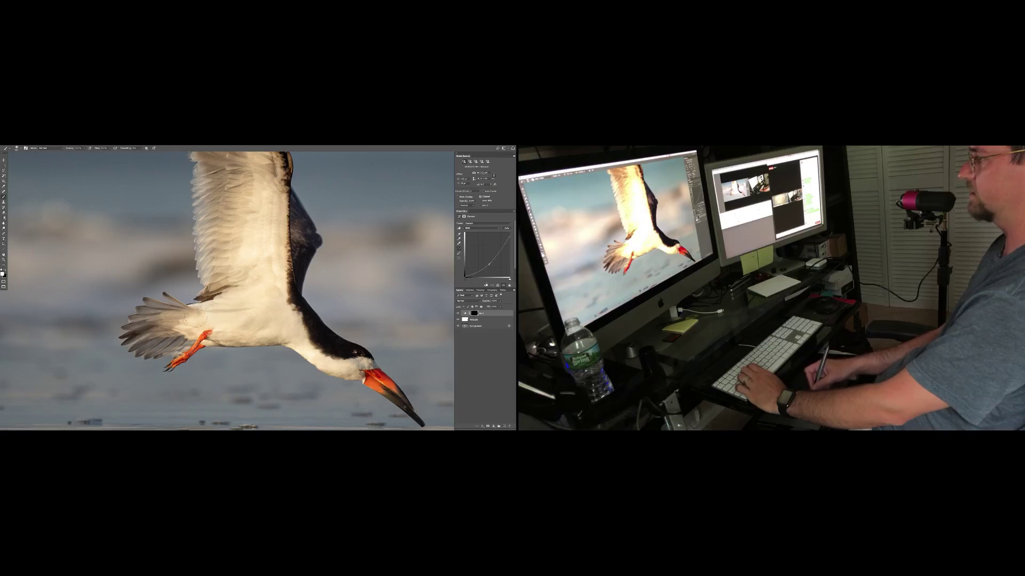
pyautogui.scroll(3, 195, 319)
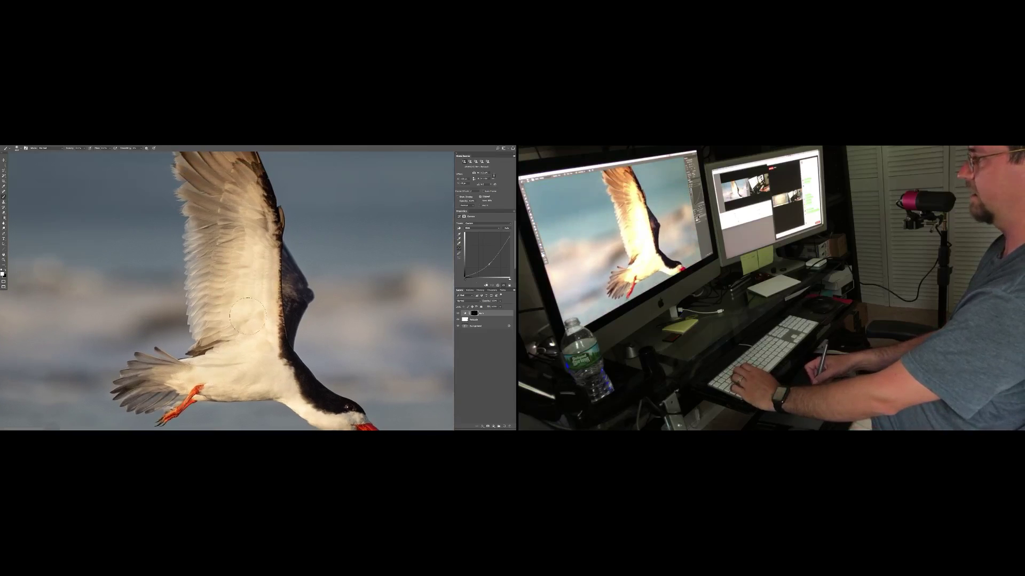
pyautogui.moveTo(282, 382)
pyautogui.mouseDown()
pyautogui.moveTo(249, 322)
pyautogui.moveTo(245, 345)
pyautogui.moveTo(256, 340)
pyautogui.mouseUp()
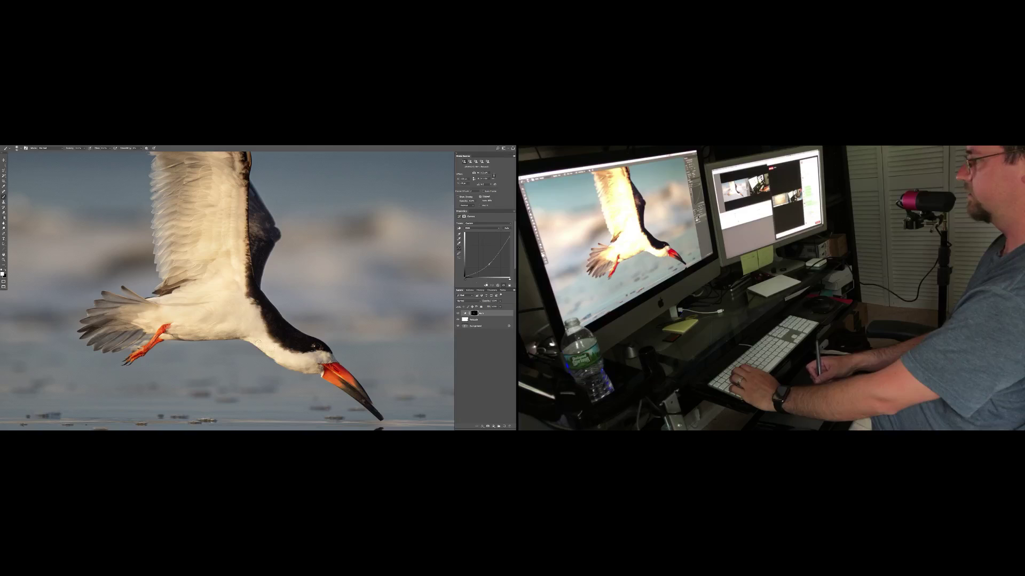
# - Reposition the photo around the skimmer and hide the interface panels to inspect the bird
pyautogui.moveTo(258, 334); pyautogui.dragTo(253, 340)
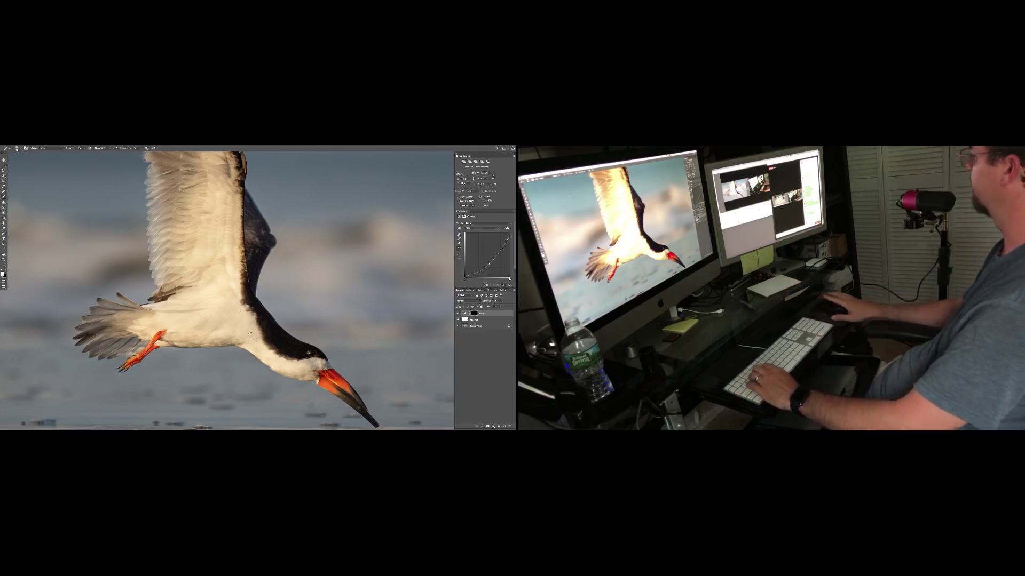
pyautogui.press('Tab')
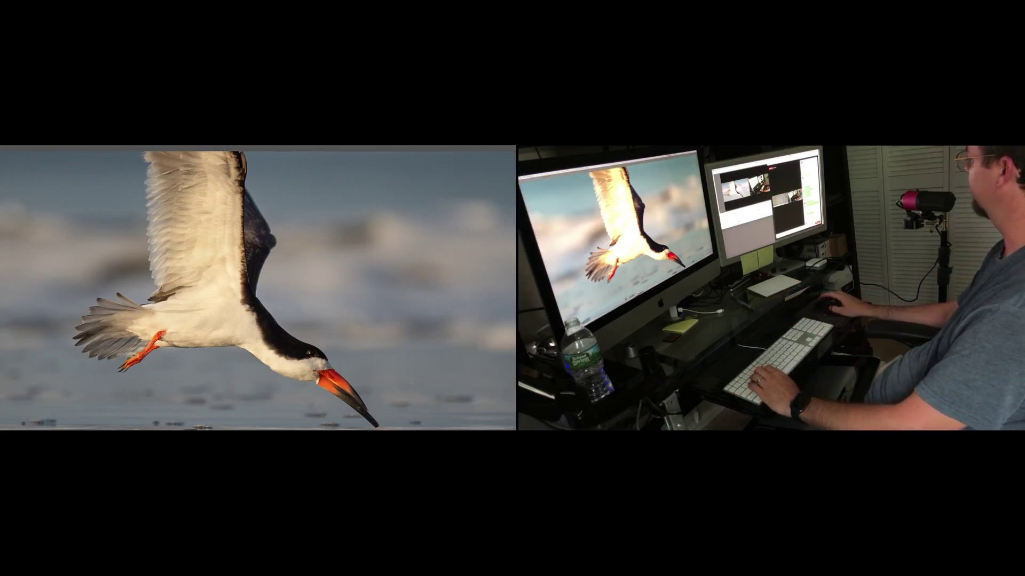
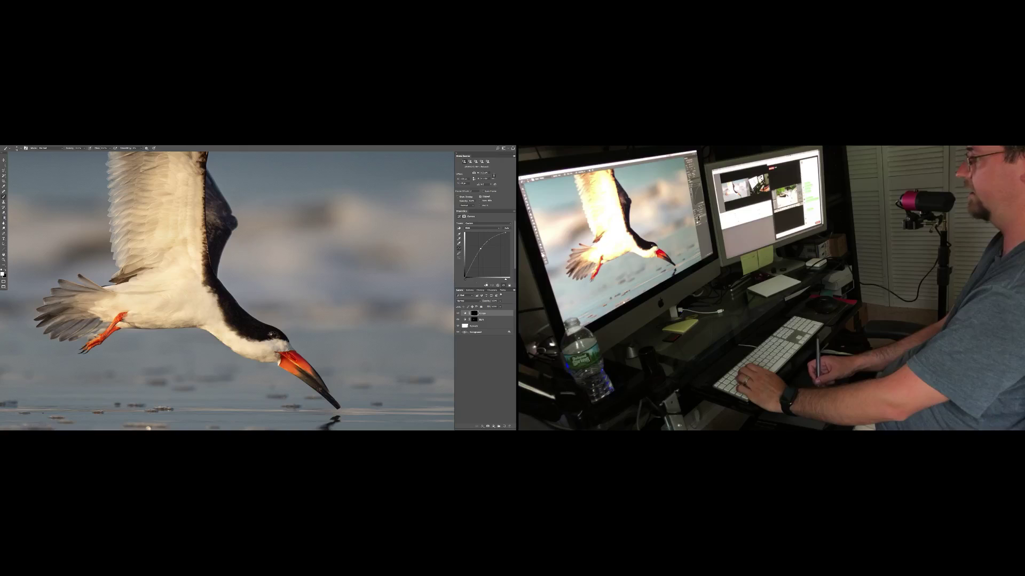
# - Paint the brightening Curves layer's mask over the skimmer's dark head, neck and far wing
pyautogui.press('x')
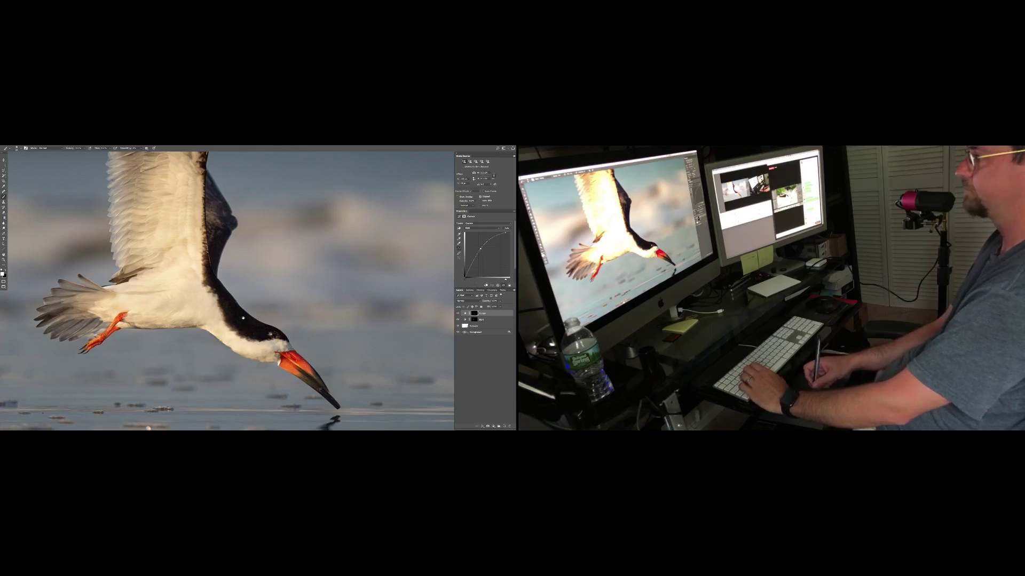
pyautogui.moveTo(244, 325); pyautogui.dragTo(255, 344)
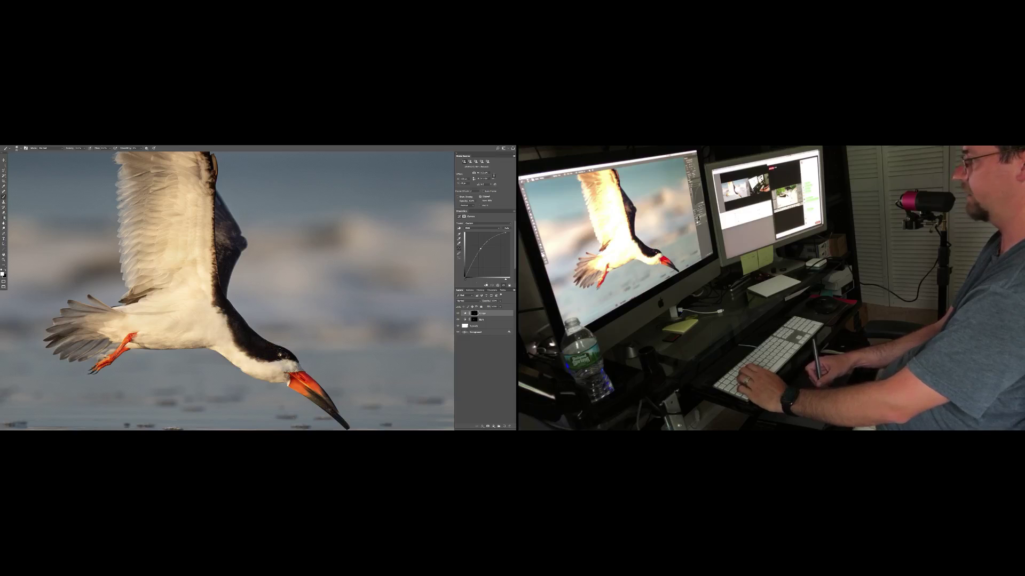
pyautogui.moveTo(255, 351); pyautogui.dragTo(258, 386)
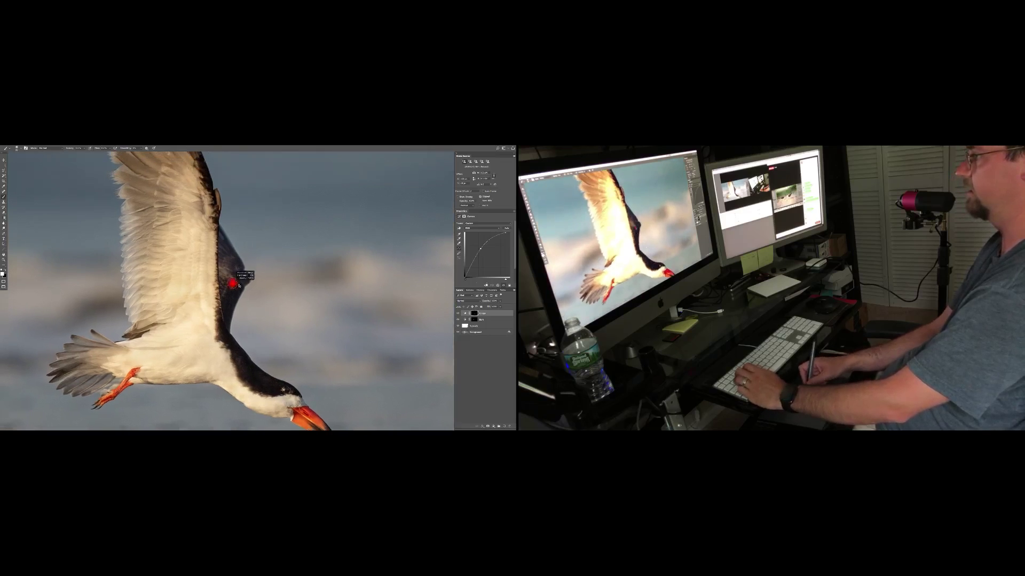
pyautogui.moveTo(234, 306); pyautogui.dragTo(204, 304)
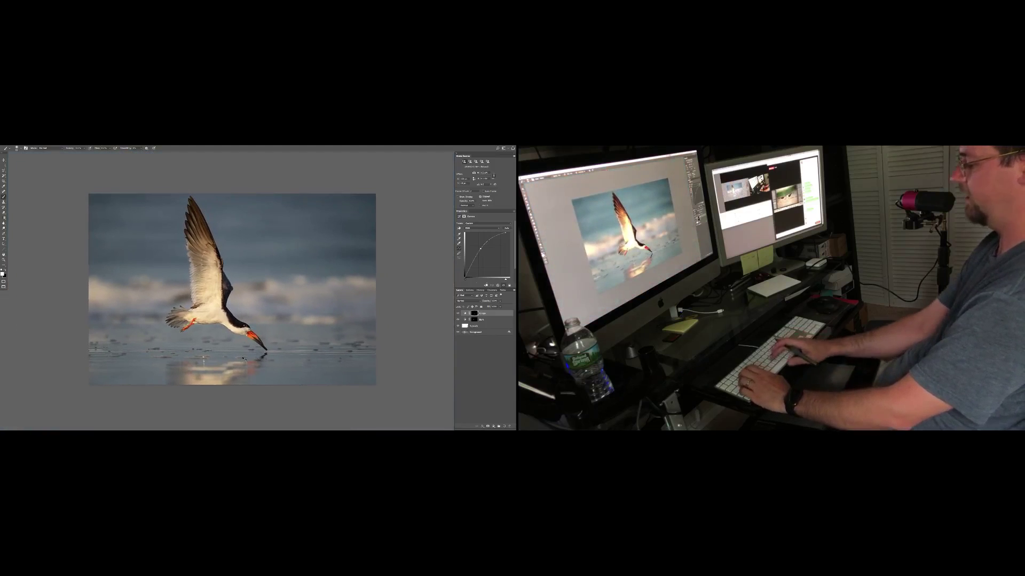
# - Add another Curves adjustment layer and shift its blue channel to cool the photo's colours
pyautogui.press('super+m')
pyautogui.press('Return')
pyautogui.hotkey('alt', '5')
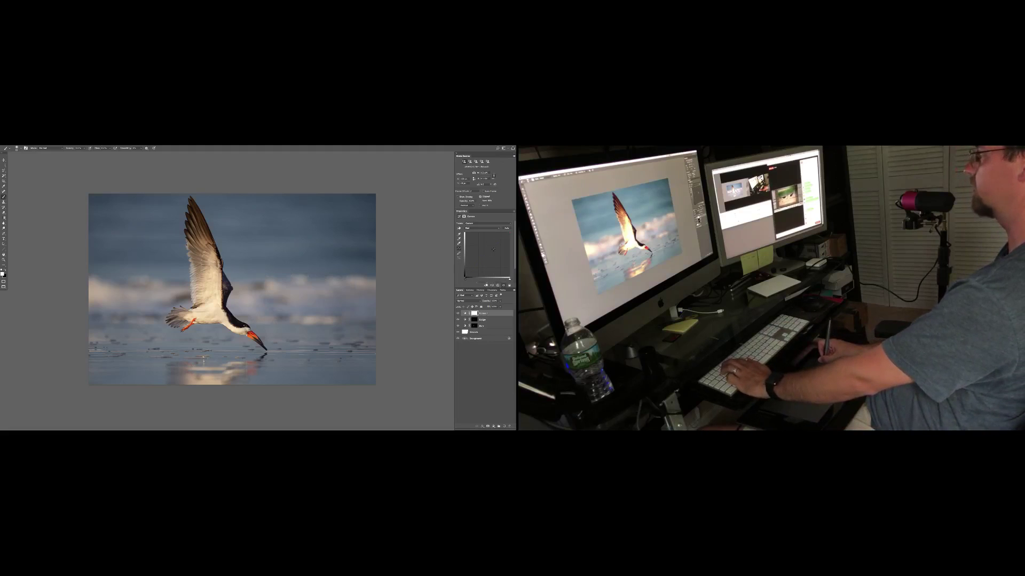
pyautogui.hotkey('alt', '5')
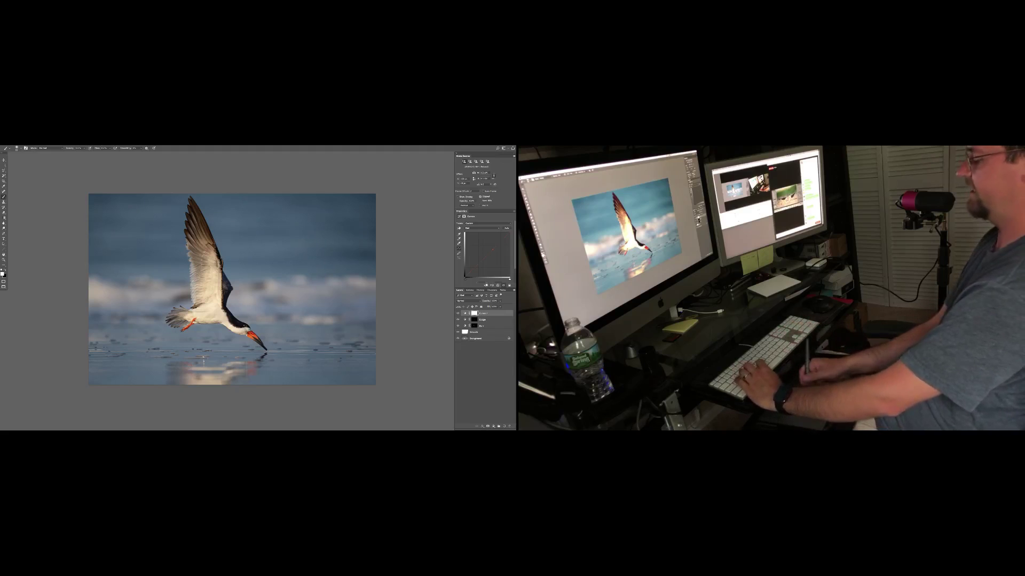
# - Select the blue background around the raised wing with Color Range, lowering the fuzziness and sampling additional sky areas
pyautogui.moveTo(199, 273); pyautogui.dragTo(214, 286)
pyautogui.scroll(10, 214, 286)
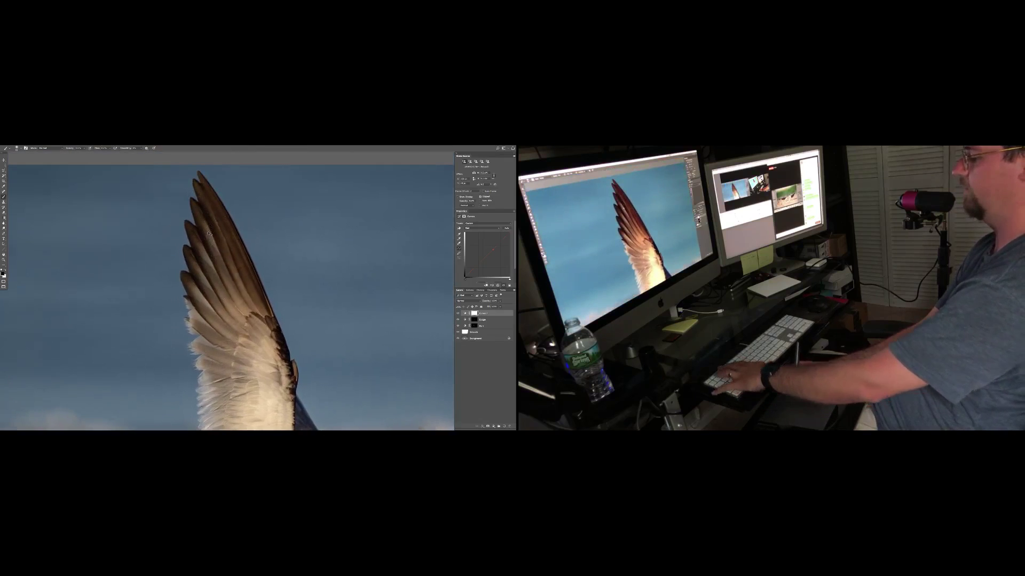
pyautogui.press('alt+shift+super+c')
pyautogui.click(277, 270)
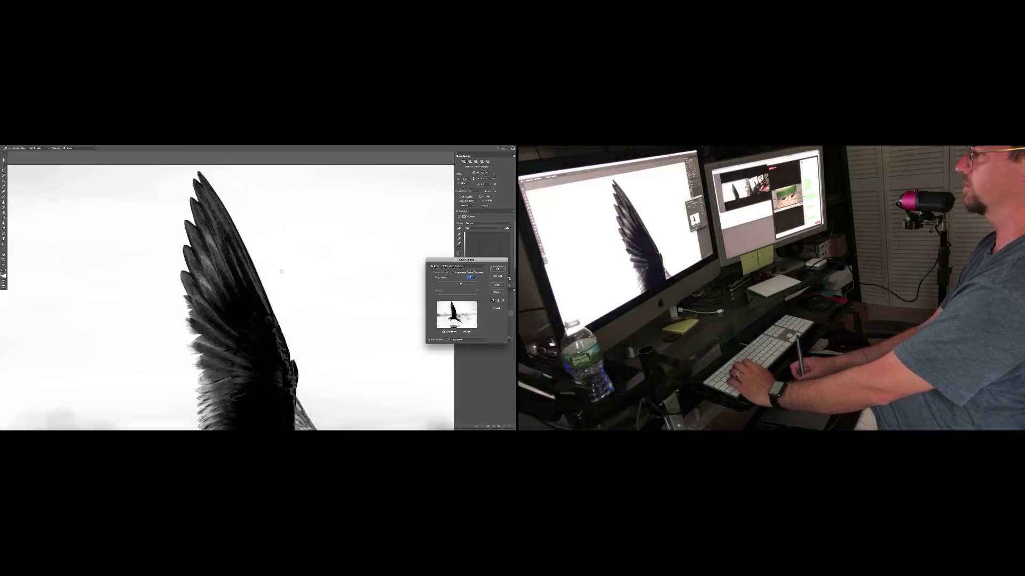
pyautogui.click(453, 284)
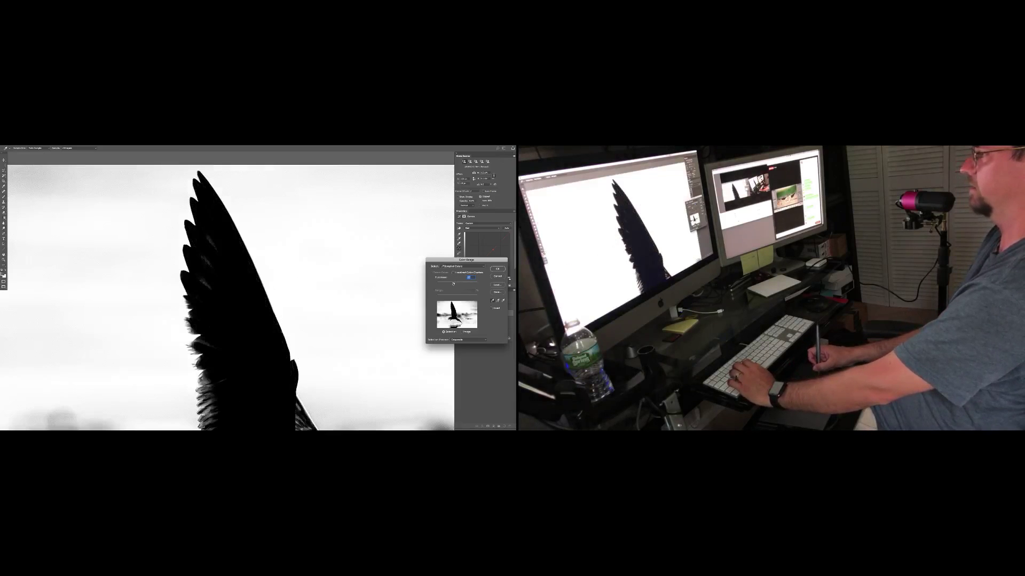
pyautogui.click(450, 283)
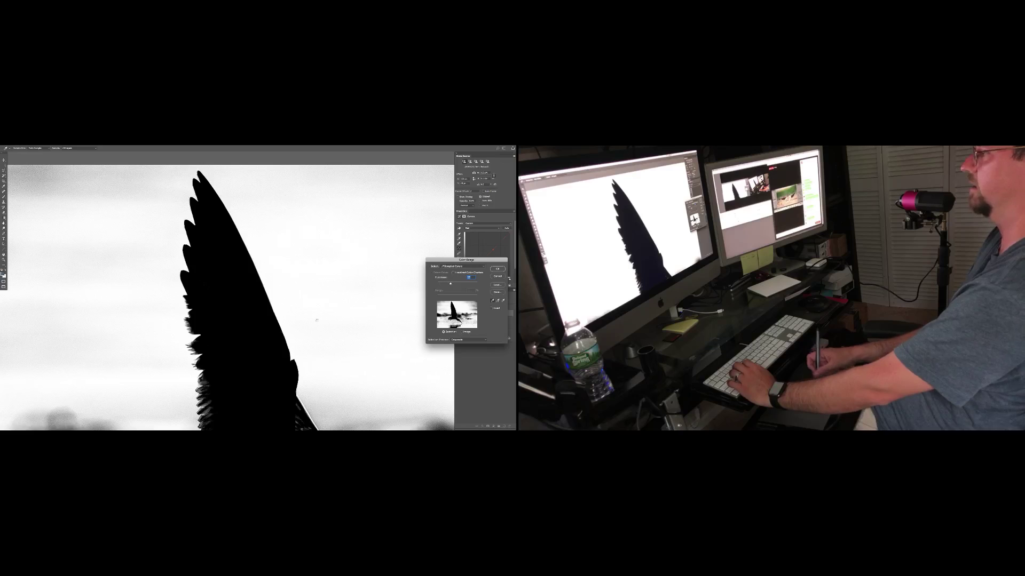
pyautogui.click(317, 376)
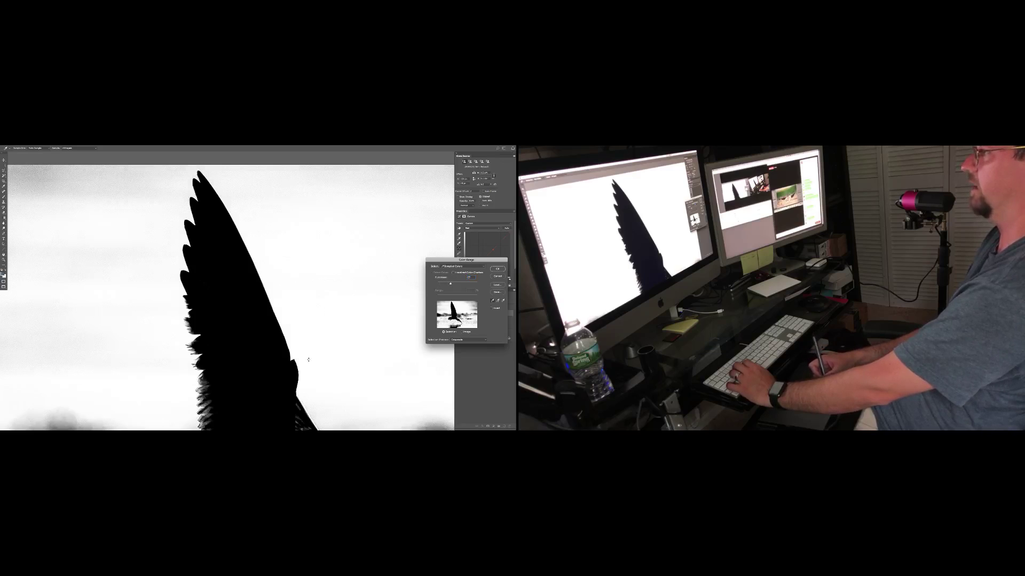
pyautogui.click(172, 187)
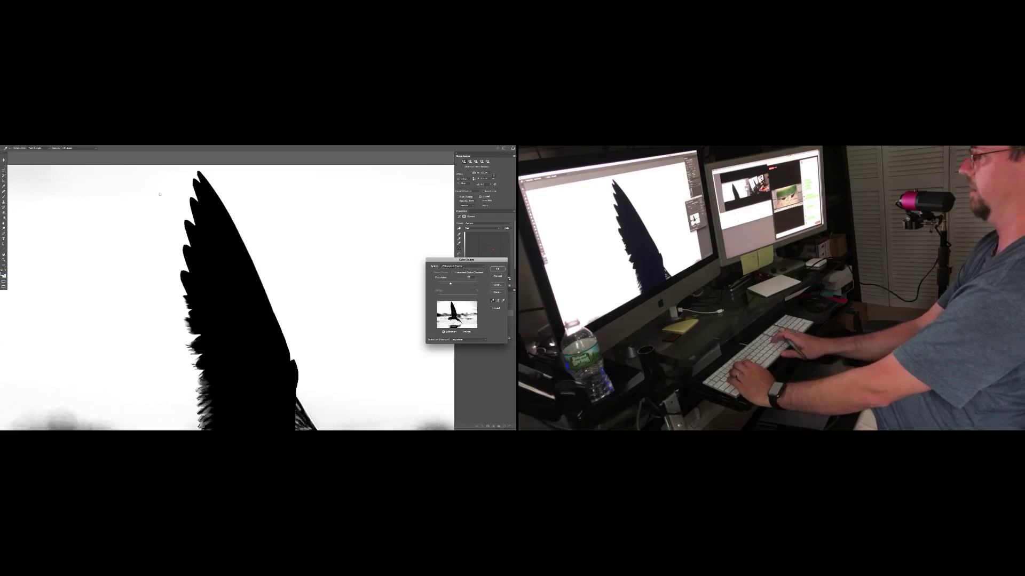
pyautogui.press('Return')
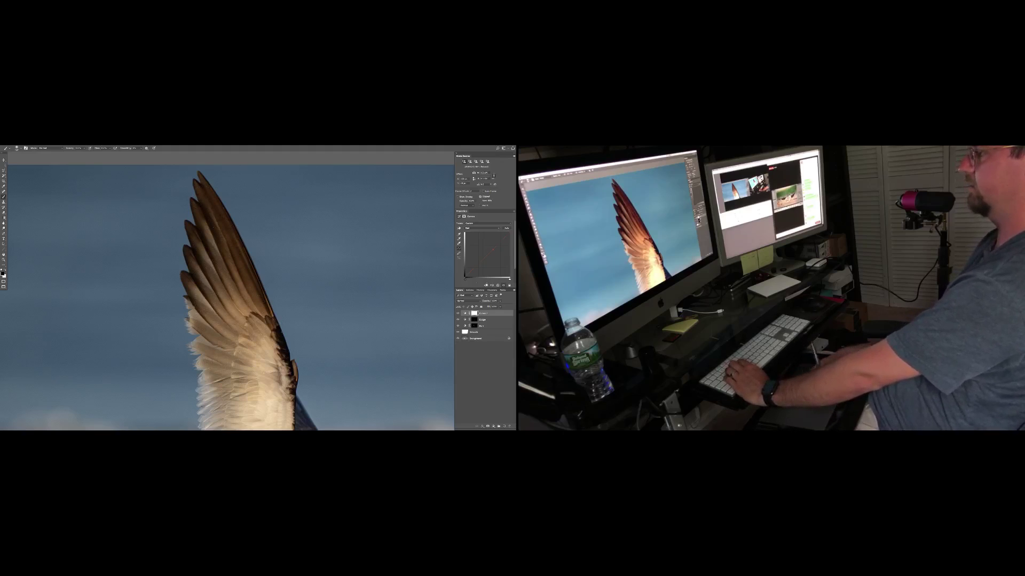
# - Paint black on the cooling Curves layer's mask over the skimmer's wing, body, tail and head
pyautogui.moveTo(250, 331); pyautogui.dragTo(220, 236)
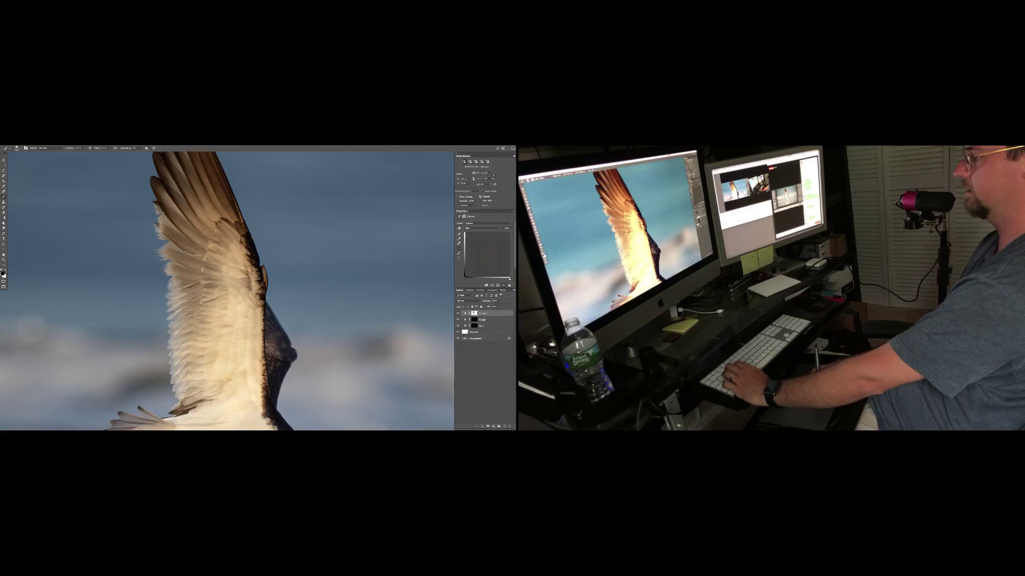
pyautogui.moveTo(208, 396); pyautogui.dragTo(271, 249)
pyautogui.moveTo(252, 284); pyautogui.dragTo(217, 283)
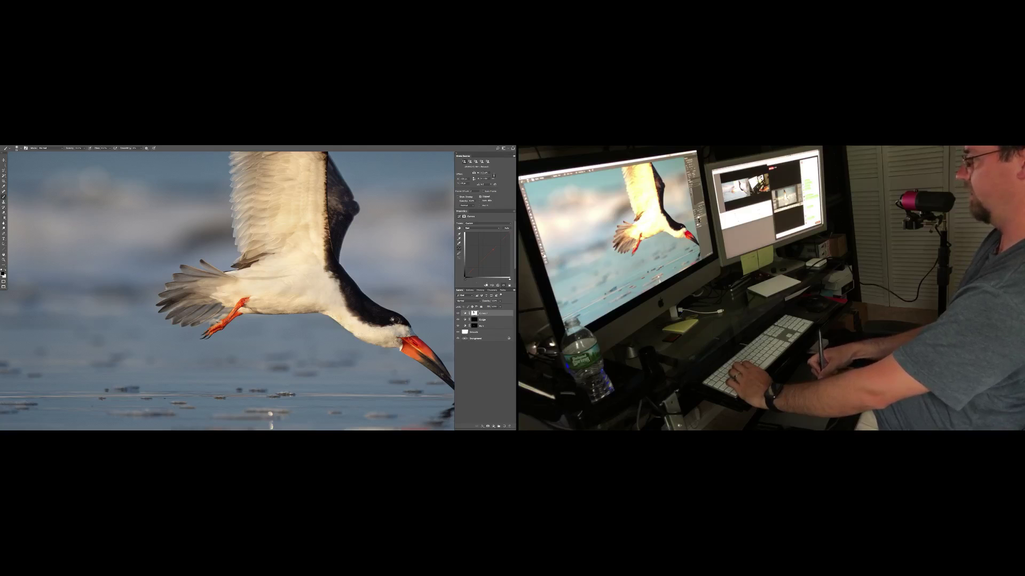
pyautogui.hscroll(3, 227, 291)
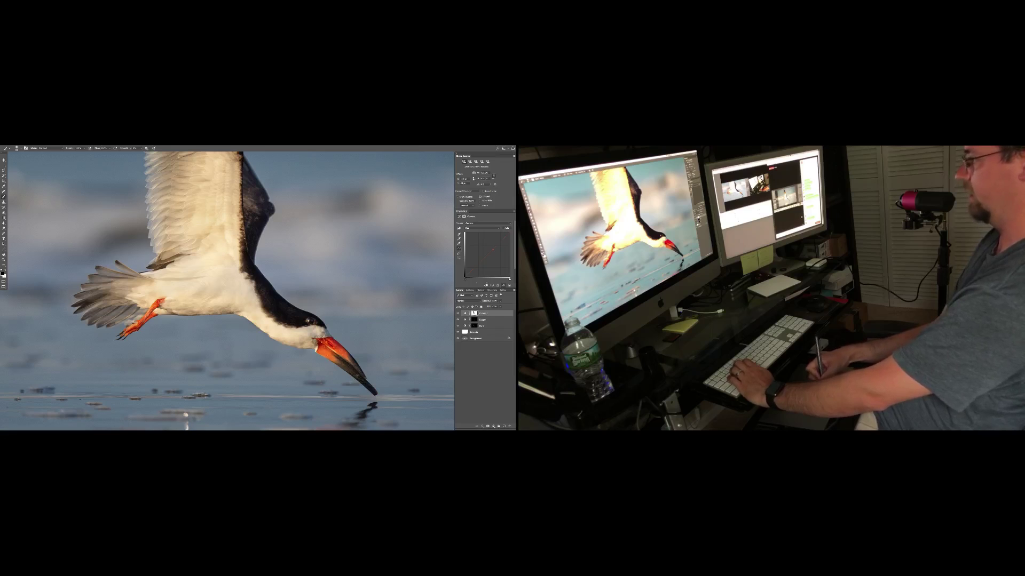
pyautogui.scroll(2, 227, 291)
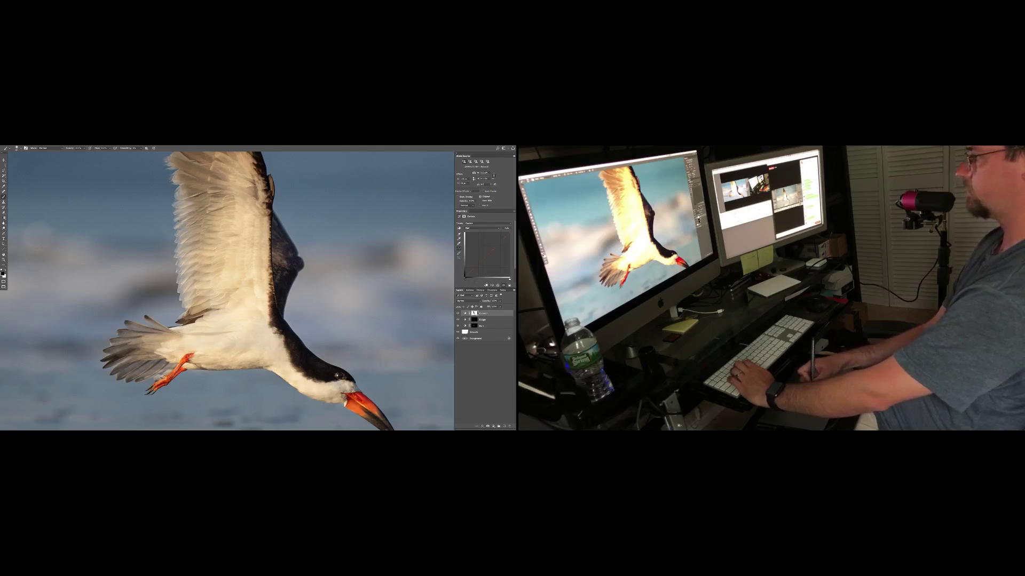
# - Display the cooling layer's mask on its own and paint over the remaining gaps in the bird's silhouette
pyautogui.keyDown('alt'); pyautogui.click(473, 313); pyautogui.keyUp('alt')
pyautogui.moveTo(271, 251); pyautogui.dragTo(278, 253)
pyautogui.moveTo(264, 299)
pyautogui.mouseDown()
pyautogui.moveTo(261, 322)
pyautogui.moveTo(260, 286)
pyautogui.moveTo(300, 291)
pyautogui.mouseUp()
pyautogui.press('x')
pyautogui.press('x')
pyautogui.moveTo(261, 319); pyautogui.dragTo(240, 318)
pyautogui.moveTo(213, 226)
pyautogui.mouseDown()
pyautogui.moveTo(203, 334)
pyautogui.moveTo(128, 355)
pyautogui.moveTo(231, 337)
pyautogui.moveTo(225, 308)
pyautogui.moveTo(230, 348)
pyautogui.moveTo(254, 344)
pyautogui.moveTo(263, 319)
pyautogui.mouseUp()
pyautogui.moveTo(350, 363); pyautogui.dragTo(321, 311)
pyautogui.keyDown('alt'); pyautogui.click(474, 314); pyautogui.keyUp('alt')
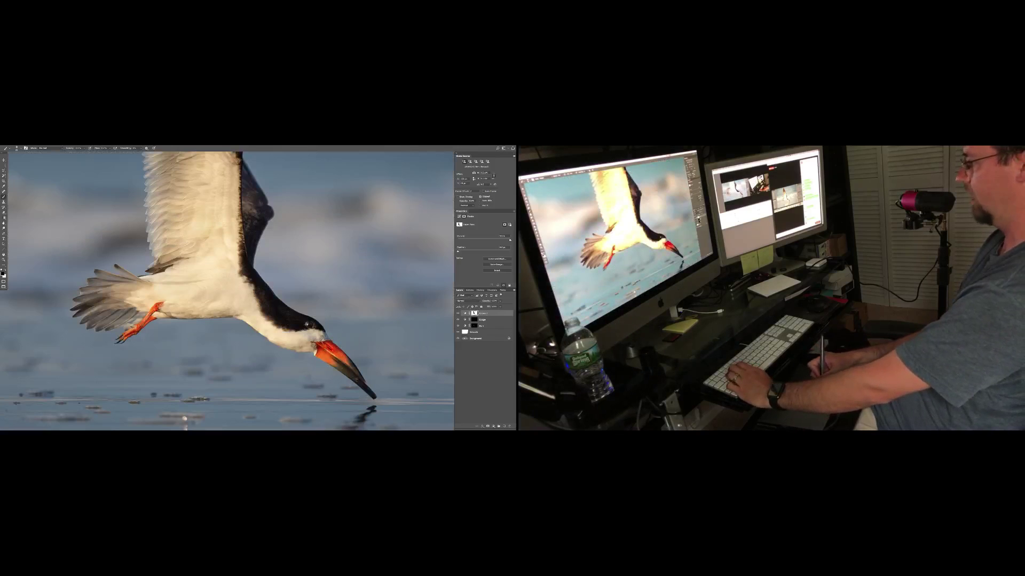
# - Refine the cooling layer's mask around the skimmer's body and wing, and toggle the layer to compare the whole photo
pyautogui.moveTo(200, 303); pyautogui.dragTo(296, 318)
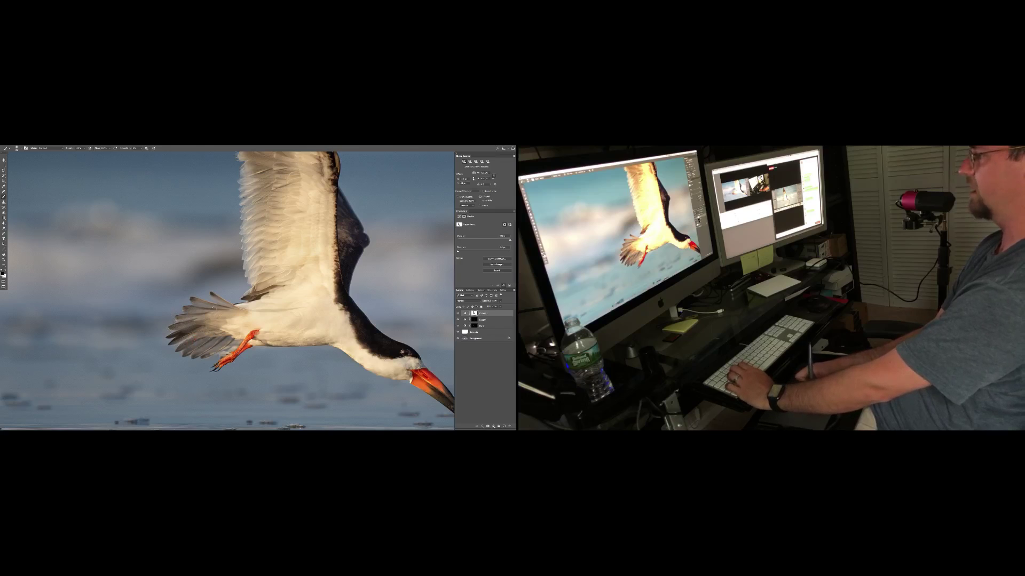
pyautogui.moveTo(296, 305); pyautogui.dragTo(280, 395)
pyautogui.moveTo(277, 329); pyautogui.dragTo(283, 329)
pyautogui.moveTo(273, 289)
pyautogui.mouseDown()
pyautogui.moveTo(261, 318)
pyautogui.moveTo(255, 290)
pyautogui.mouseUp()
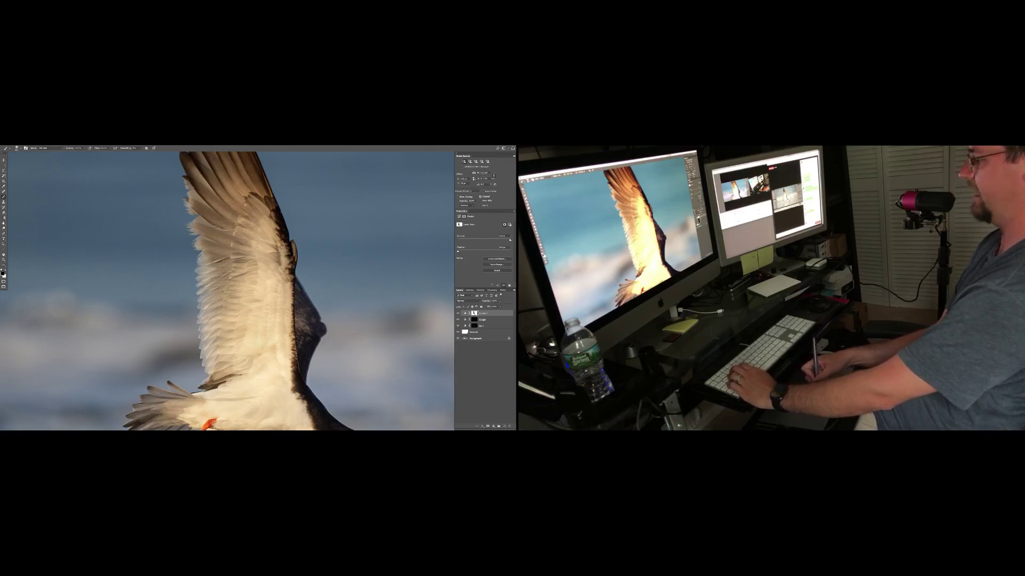
pyautogui.press('super+0')
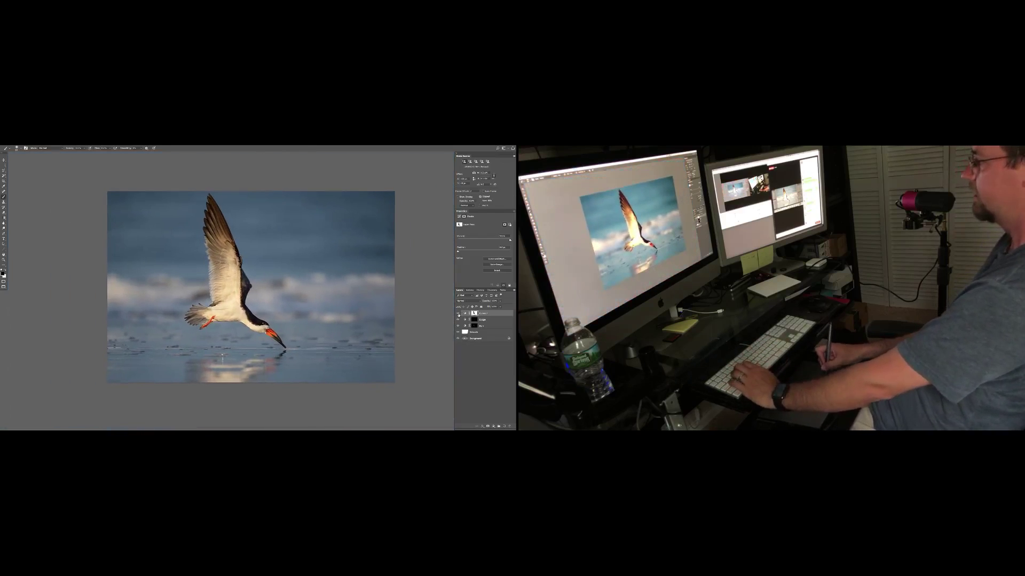
pyautogui.click(457, 314)
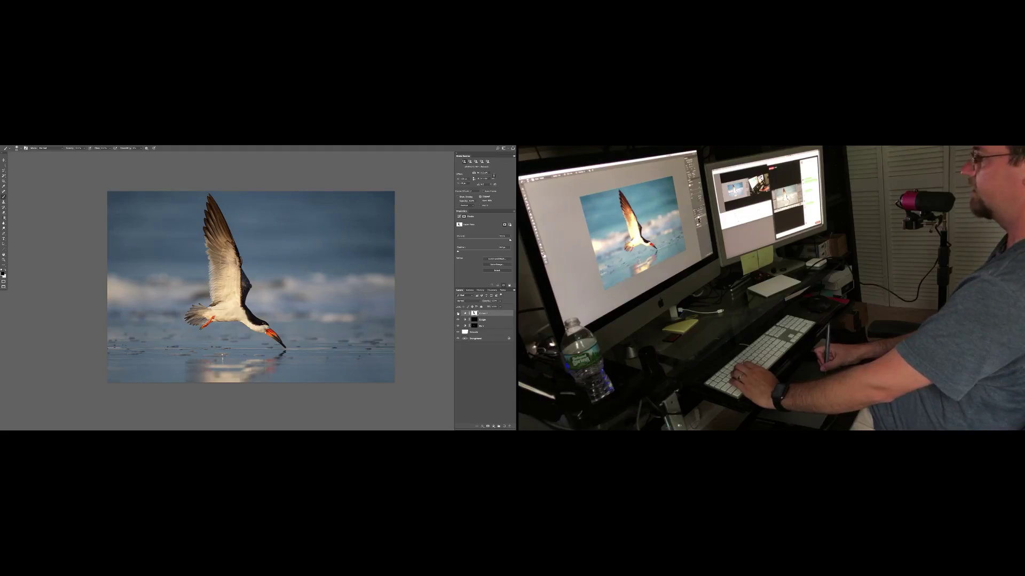
# - Mask the cooling effect off the breaking waves and the bright reflection in the water with a resized brush
pyautogui.press('x')
pyautogui.keyDown('ctrl'); pyautogui.keyDown('alt'); pyautogui.moveTo(142, 295); pyautogui.dragTo(150, 294); pyautogui.keyUp('alt'); pyautogui.keyUp('ctrl')
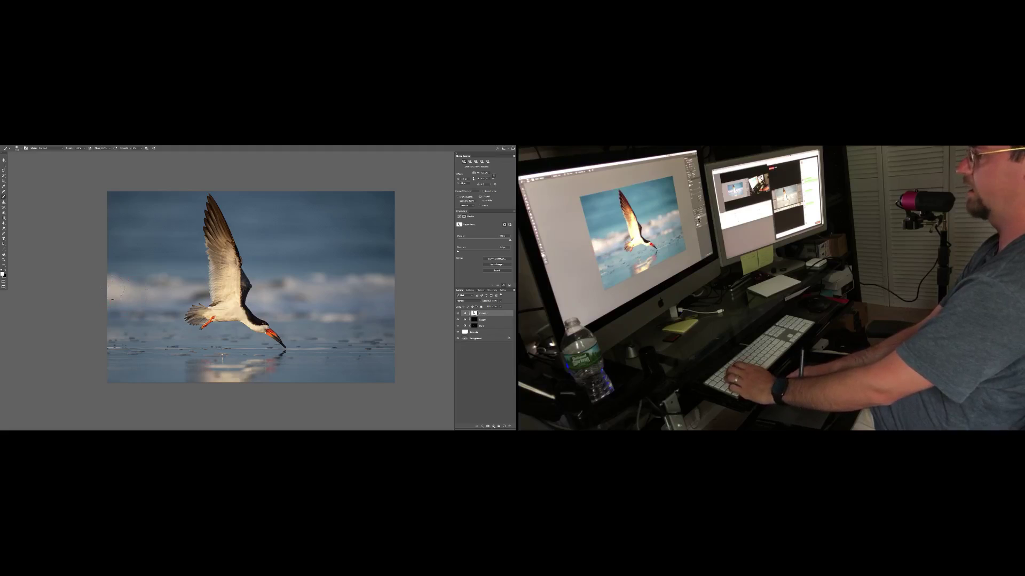
pyautogui.press('x')
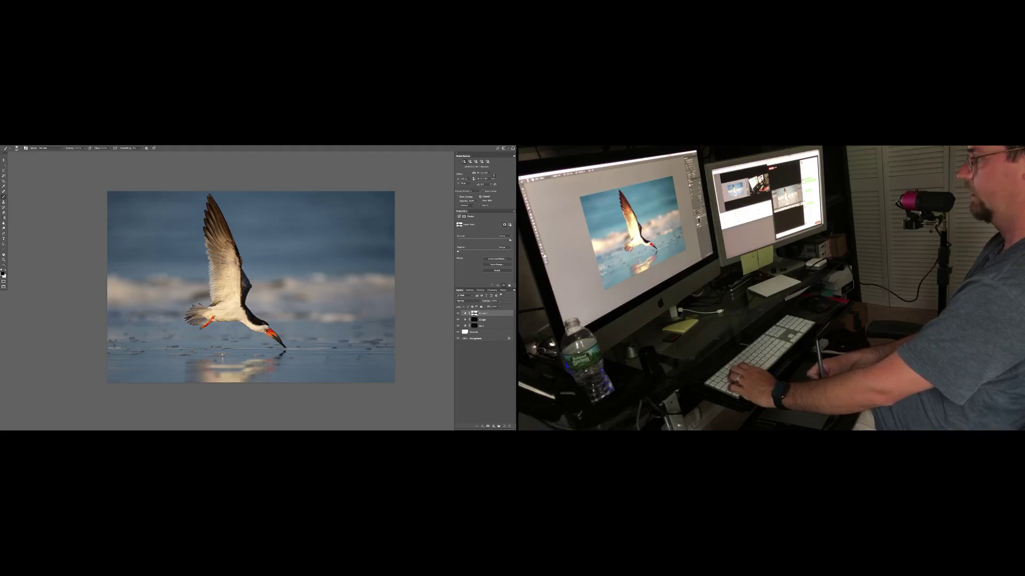
pyautogui.moveTo(333, 340); pyautogui.dragTo(347, 365)
pyautogui.keyDown('super'); pyautogui.click(312, 336); pyautogui.keyUp('super')
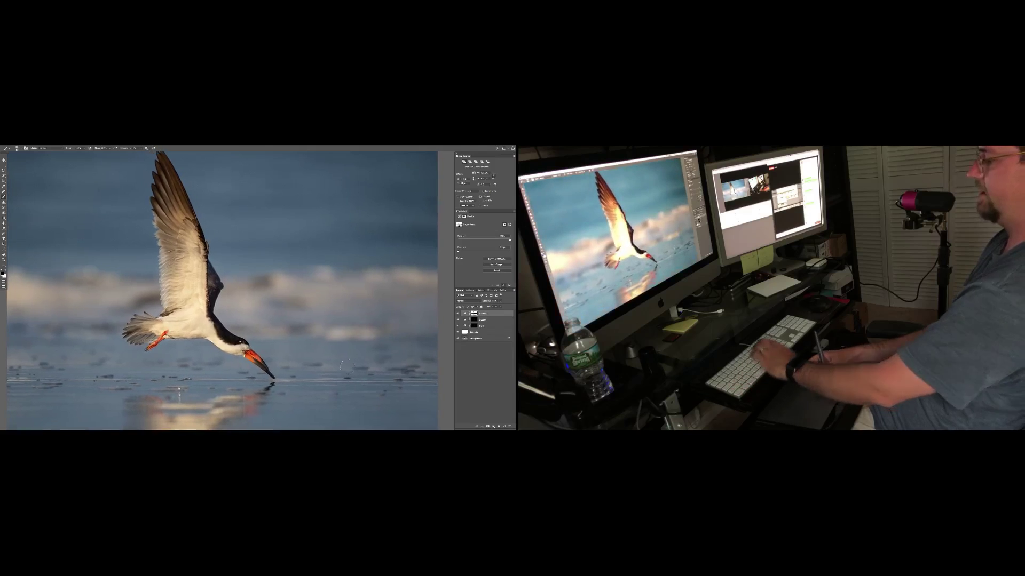
pyautogui.press('super+0')
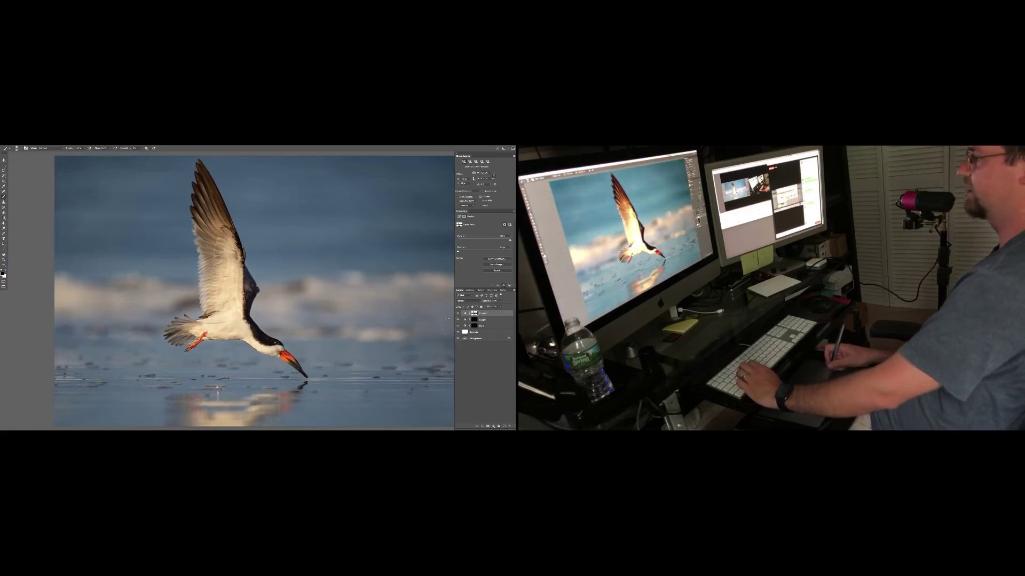
# - Select the darkening Curves layer and dab its mask along the skimmer's wing edge
pyautogui.click(481, 325)
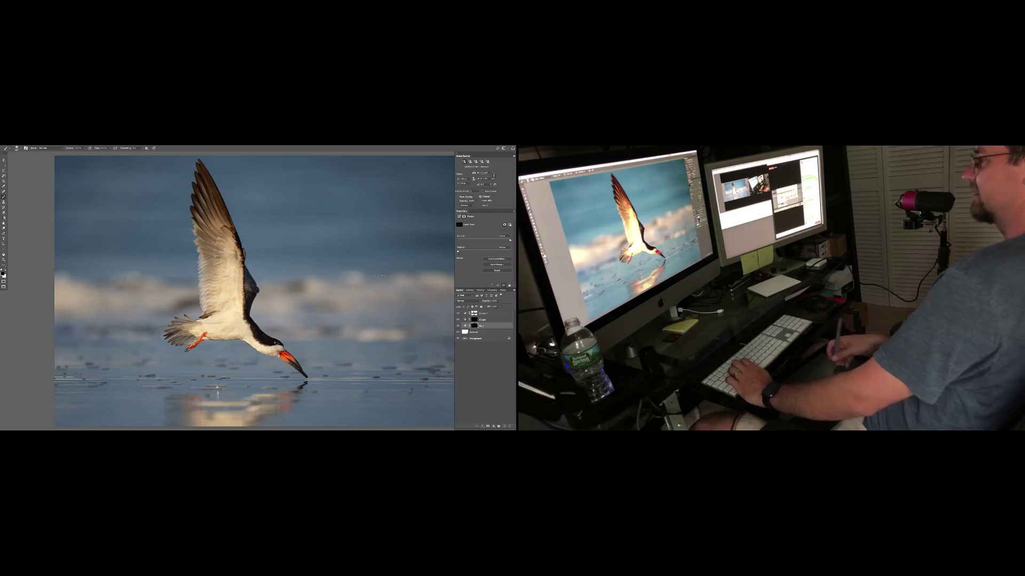
pyautogui.moveTo(258, 290); pyautogui.dragTo(251, 291)
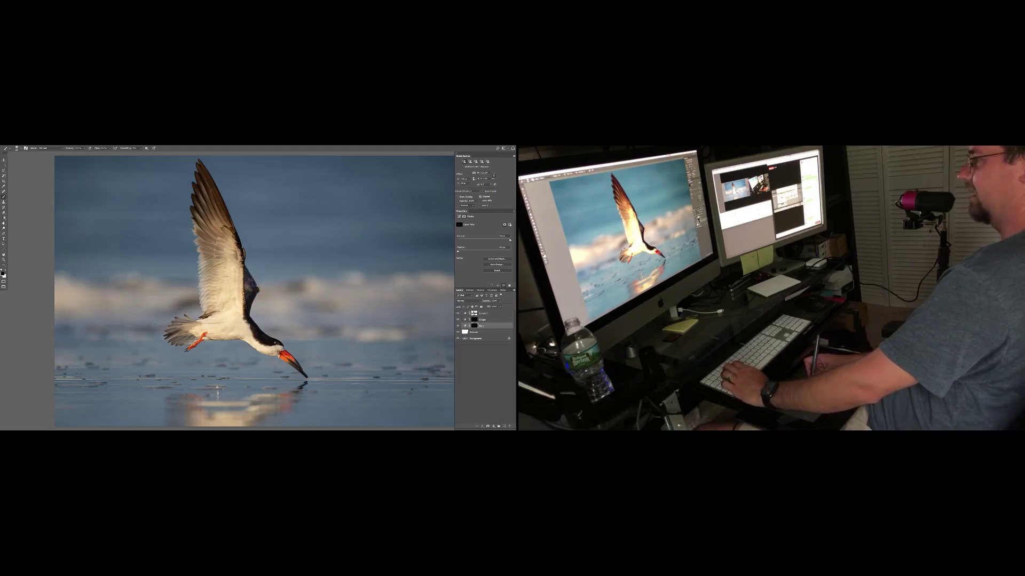
pyautogui.click(247, 285)
pyautogui.click(247, 282)
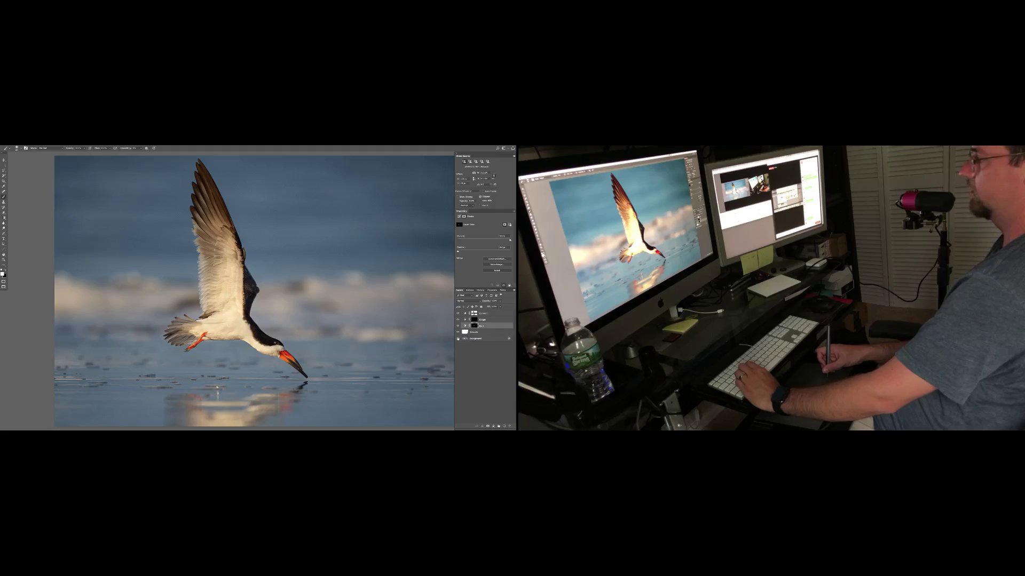
# - Toggle all layers above the background to compare the original photo with the retouched version
pyautogui.keyDown('alt'); pyautogui.click(458, 339); pyautogui.keyUp('alt')
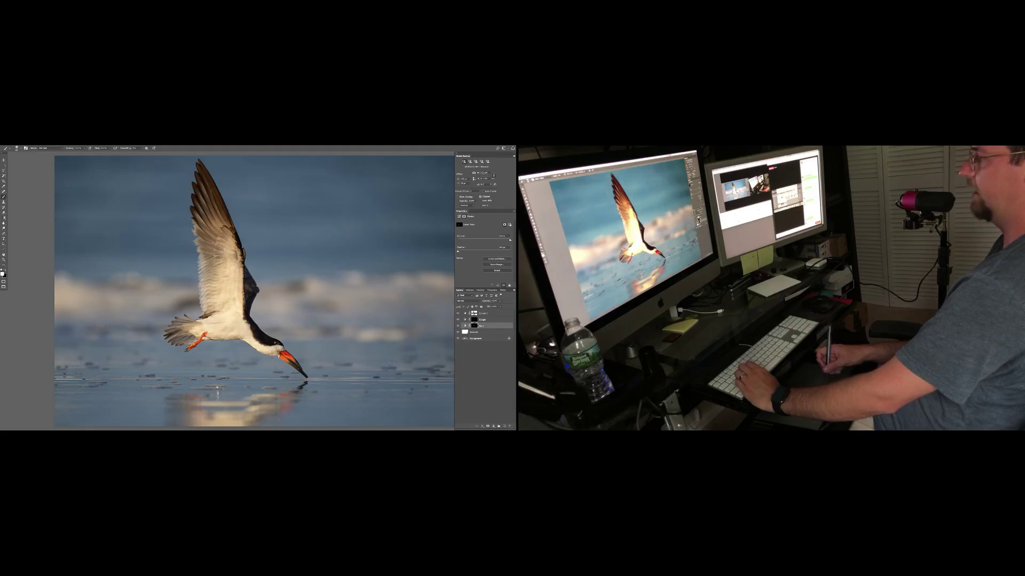
pyautogui.keyDown('alt'); pyautogui.click(458, 339); pyautogui.keyUp('alt')
pyautogui.moveTo(383, 364); pyautogui.dragTo(377, 361)
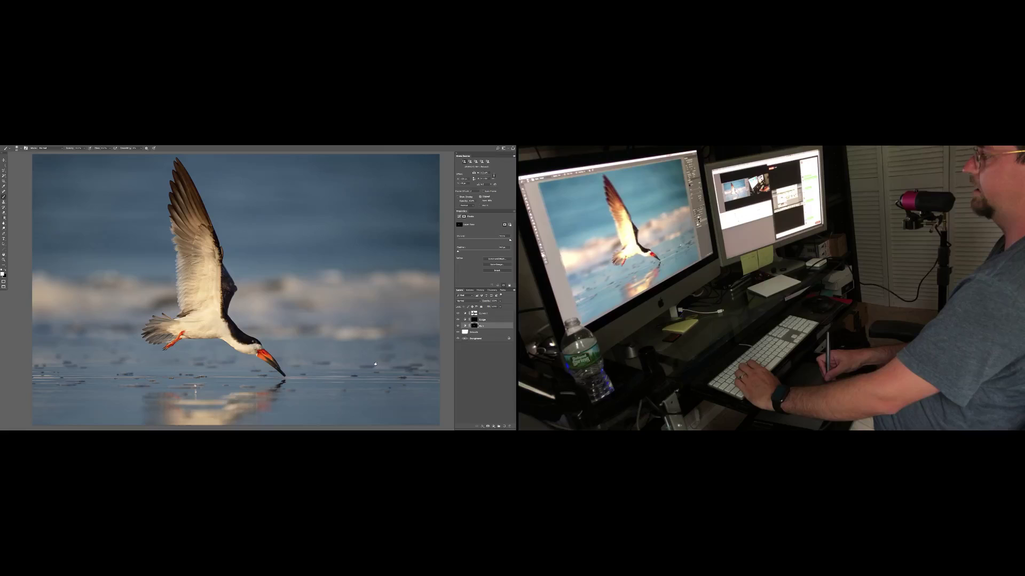
pyautogui.keyDown('alt'); pyautogui.click(458, 338); pyautogui.keyUp('alt')
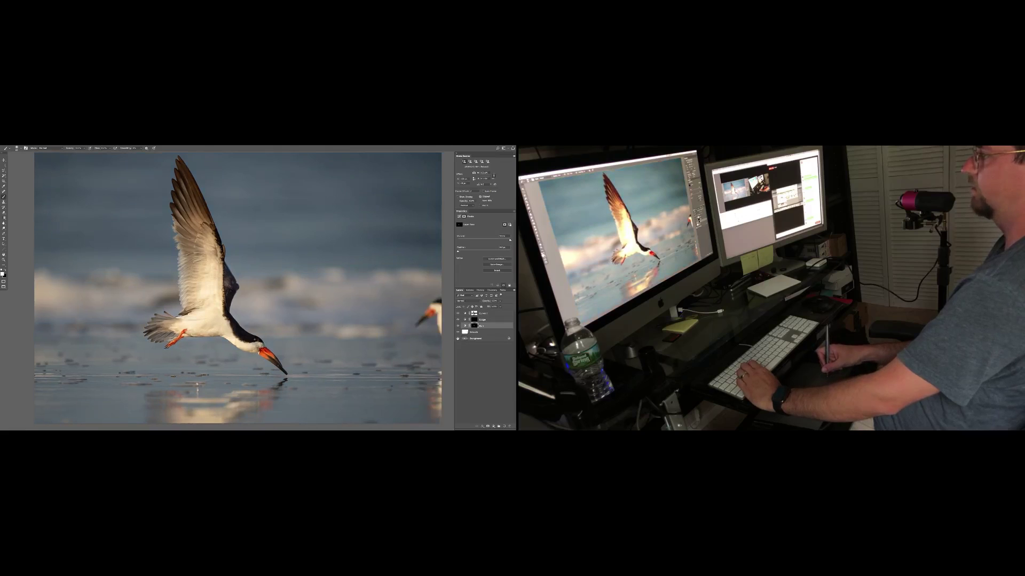
# - Select the cooling Curves layer and compare the photo with and without the retouching layers once more
pyautogui.keyDown('alt'); pyautogui.click(458, 339); pyautogui.keyUp('alt')
pyautogui.click(466, 314)
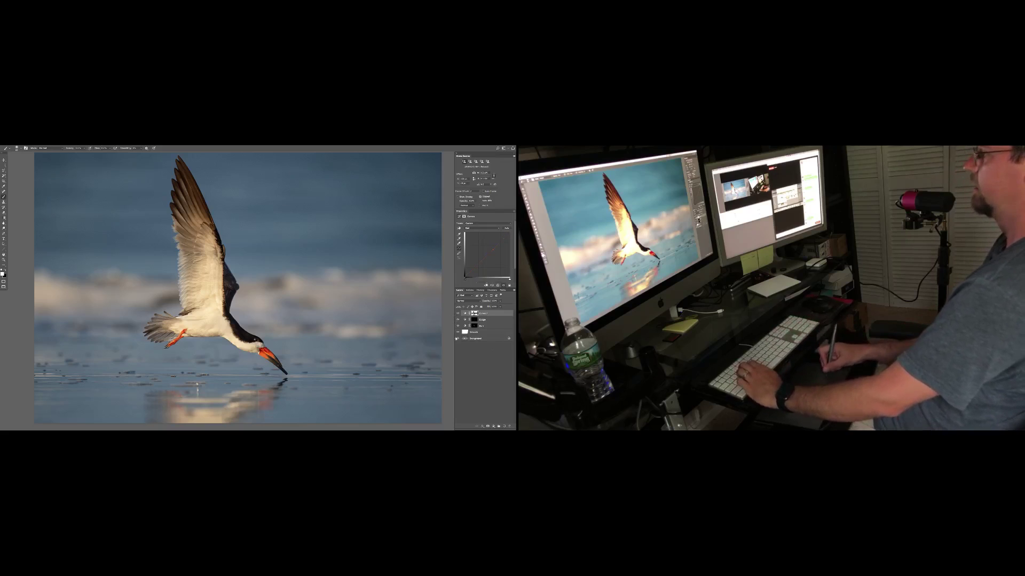
pyautogui.keyDown('alt'); pyautogui.click(457, 339); pyautogui.keyUp('alt')
pyautogui.keyDown('alt'); pyautogui.click(457, 339); pyautogui.keyUp('alt')
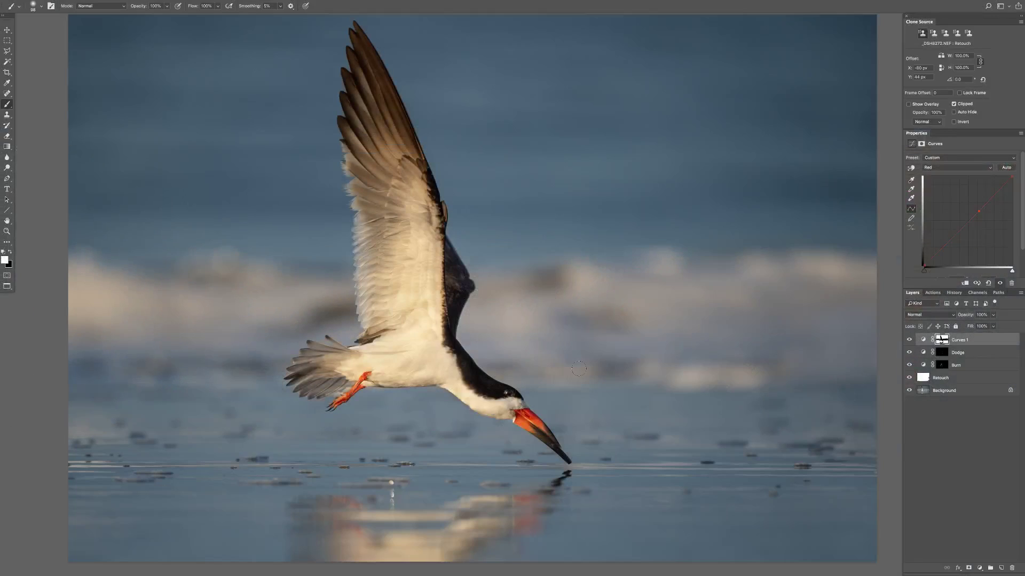
# - Try pasting the owl cutout onto the skimmer's back and transforming it, and delete the pasted layer
pyautogui.hotkey('ctrl', 'v')
pyautogui.hotkey('ctrl', 't')
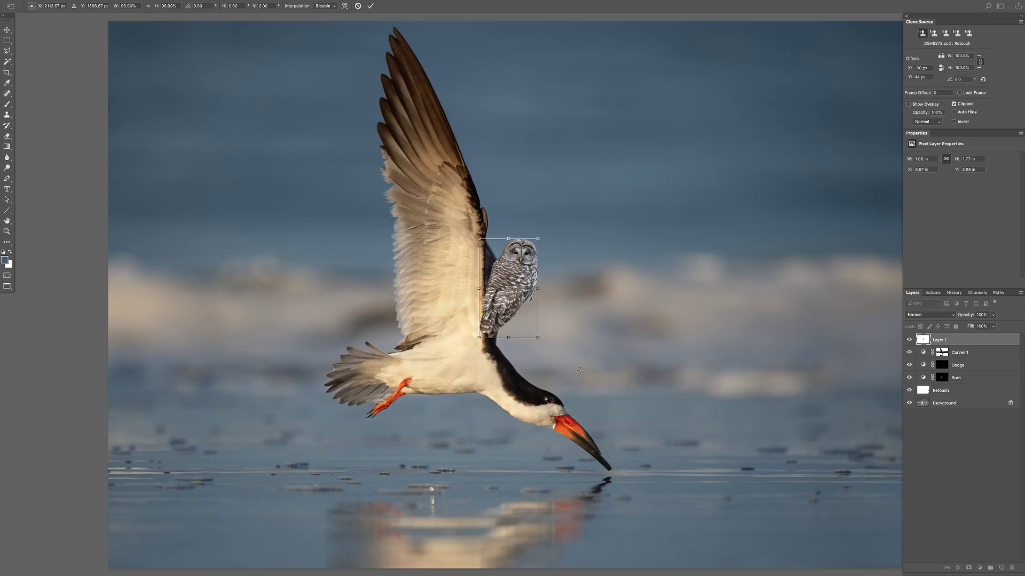
pyautogui.press('Return')
pyautogui.press('b')
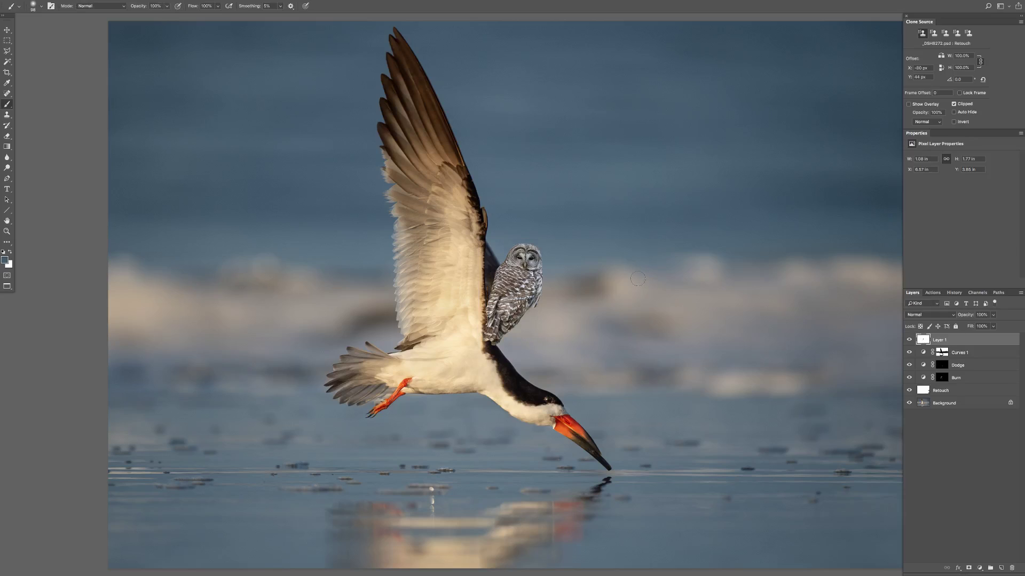
pyautogui.press('Delete')
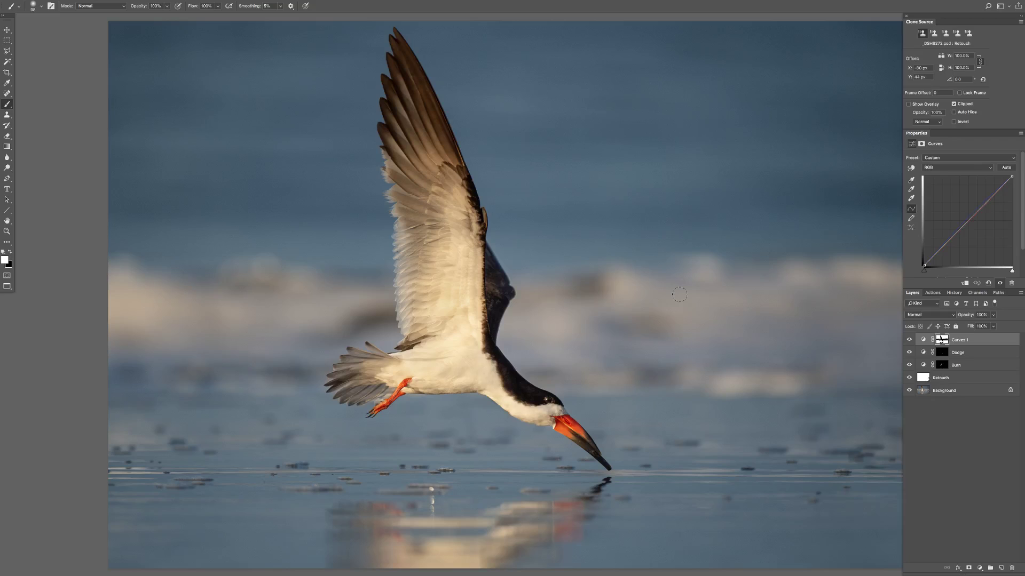
# - Save and close _DSH8272.psd, and compare it side by side with the original in Lightroom's Survey view without the side panels
pyautogui.press('super+w')
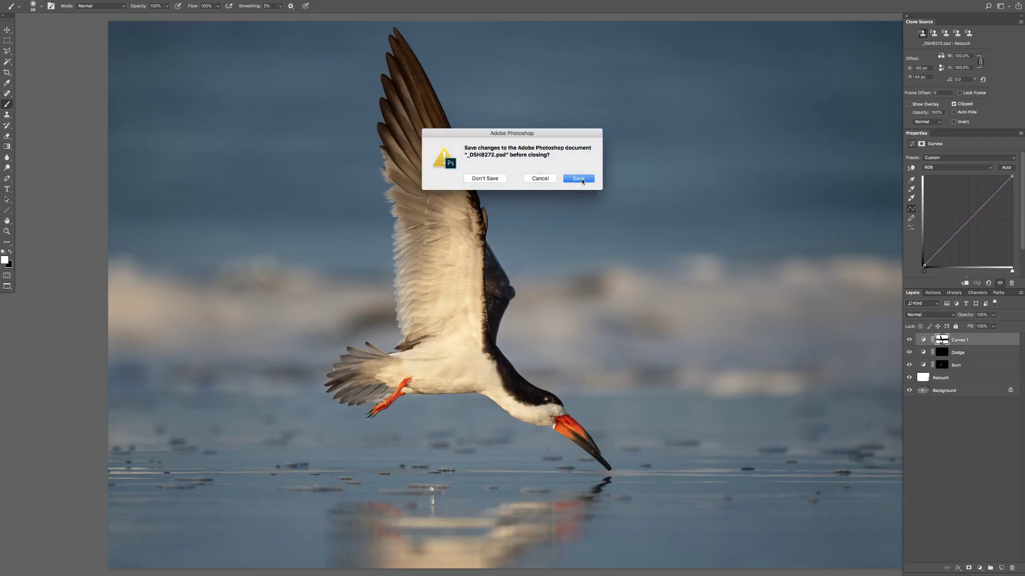
pyautogui.click(581, 179)
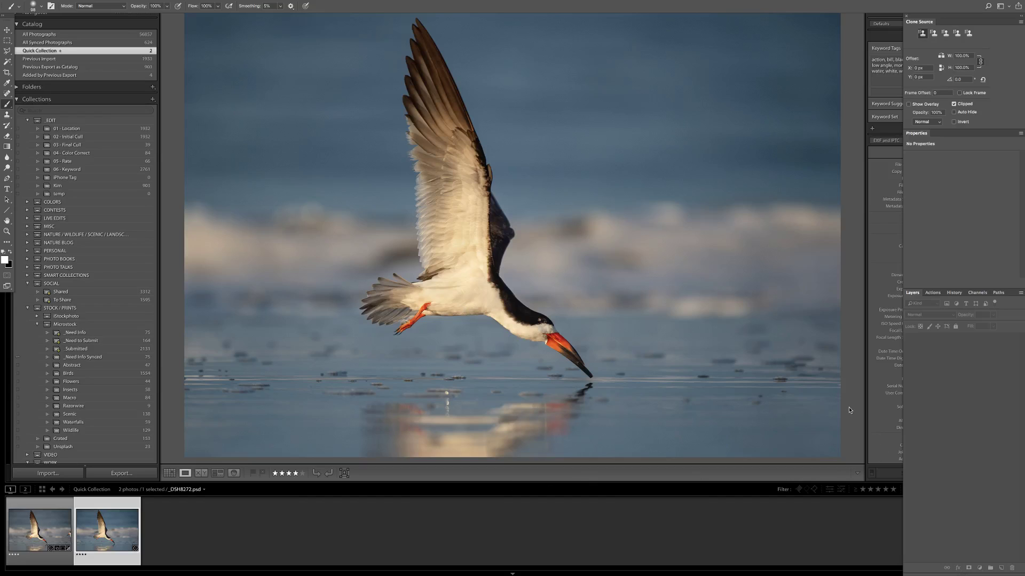
pyautogui.press('g')
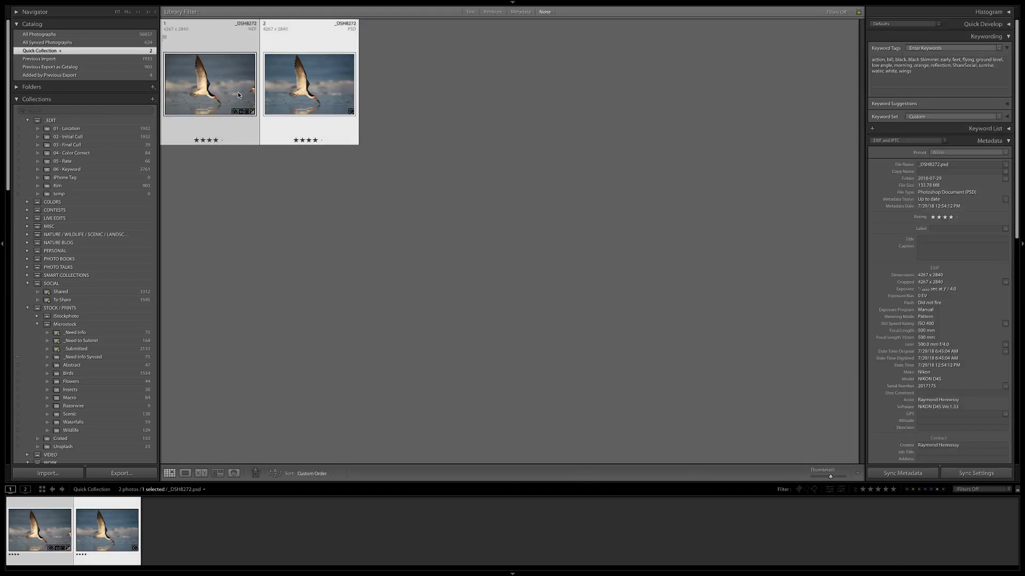
pyautogui.hotkey('shift', 'Tab')
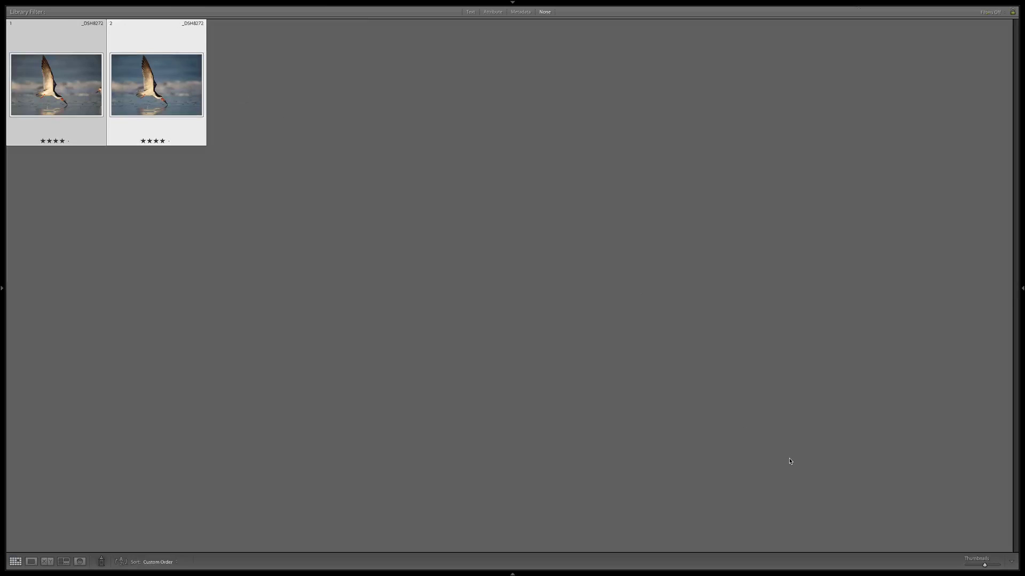
pyautogui.press('n')
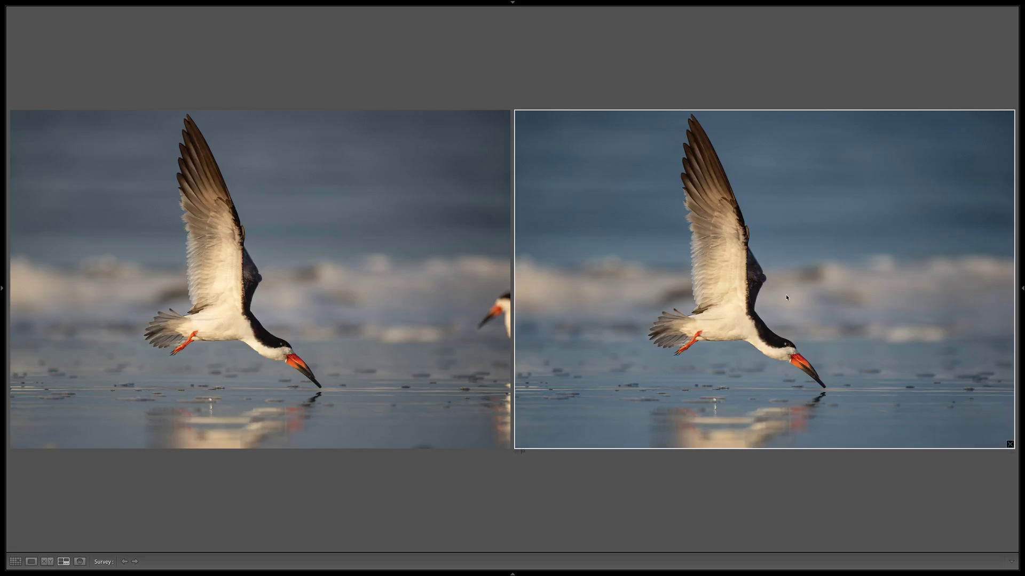
pyautogui.press('g')
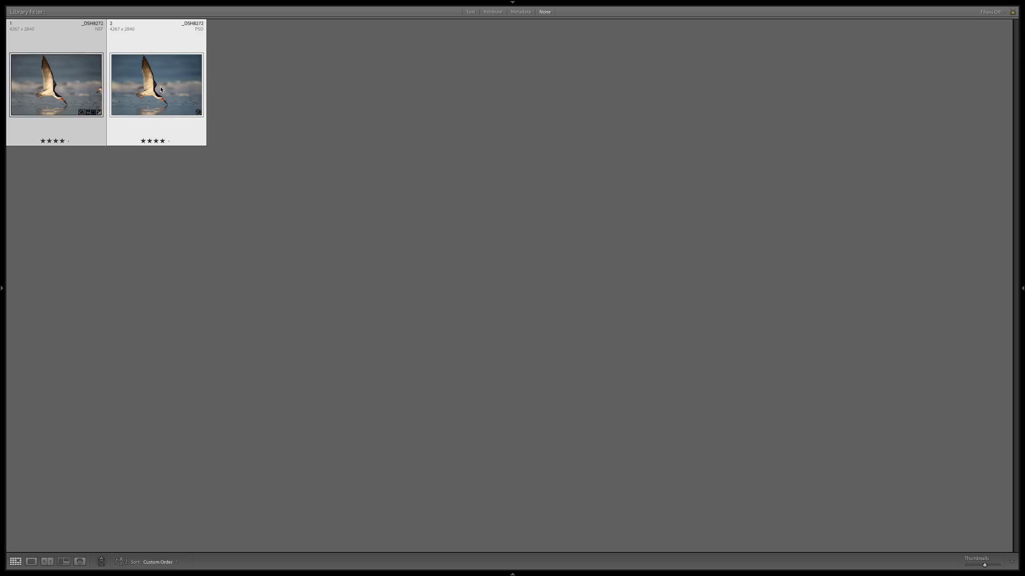
# - Reopen the retouched PSD from Lightroom in Photoshop and display it in full-screen mode
pyautogui.click(161, 90)
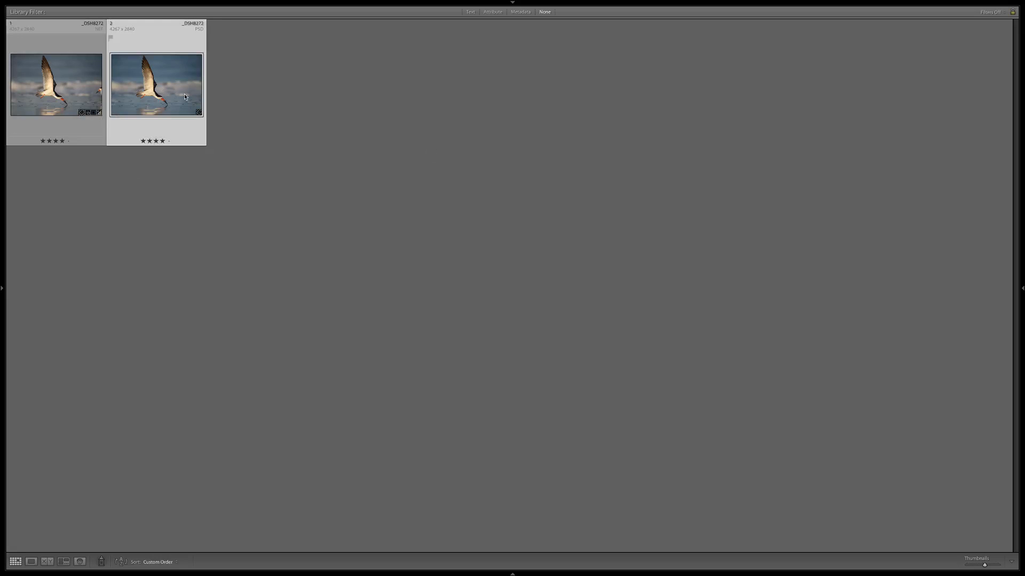
pyautogui.press('super+e')
pyautogui.press('Return')
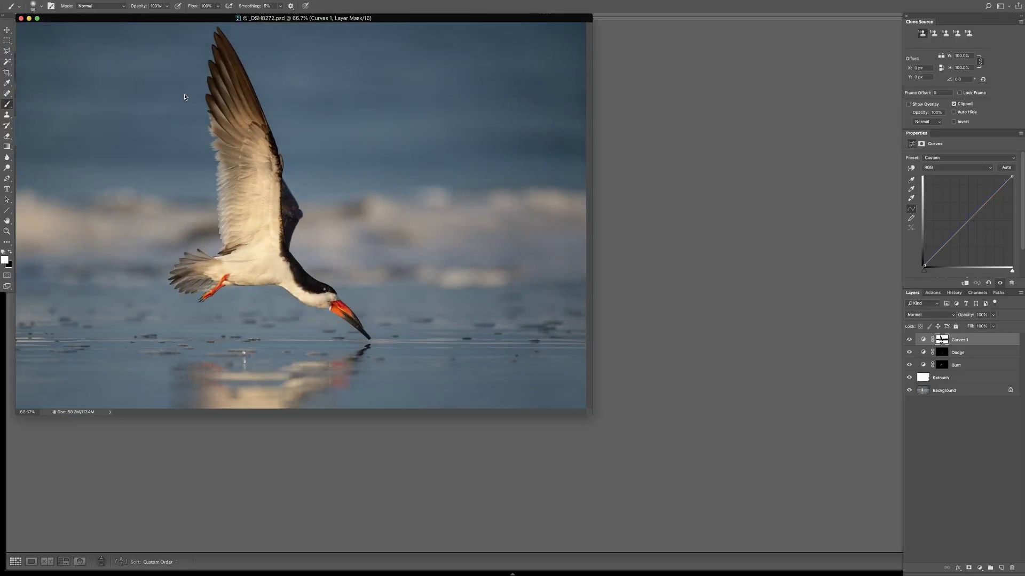
pyautogui.press('f')
# - Recrop the photo, trimming its left side and extending the canvas beyond the right and top edges to give the skimmer more room
pyautogui.press('c')
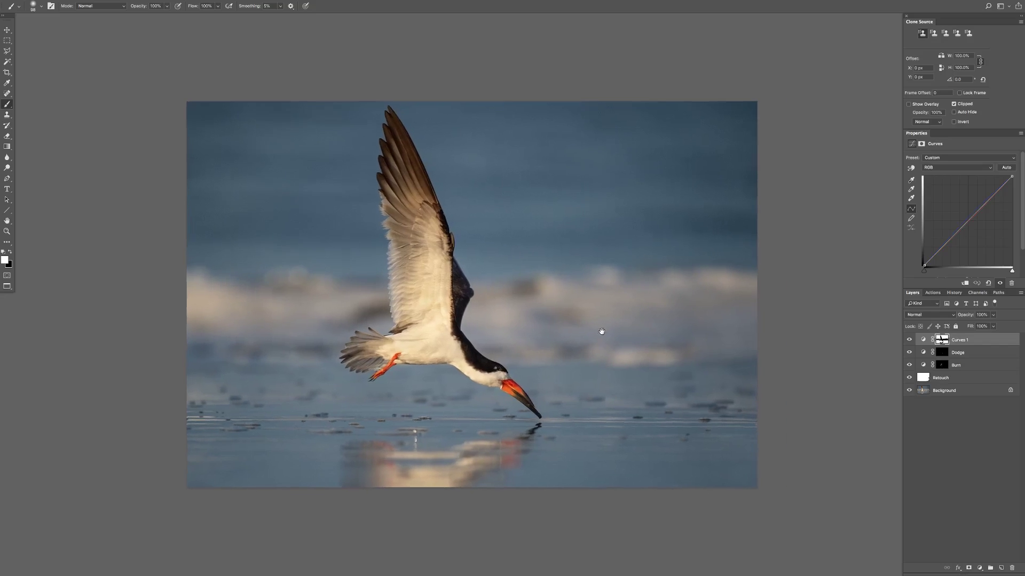
pyautogui.click(643, 355)
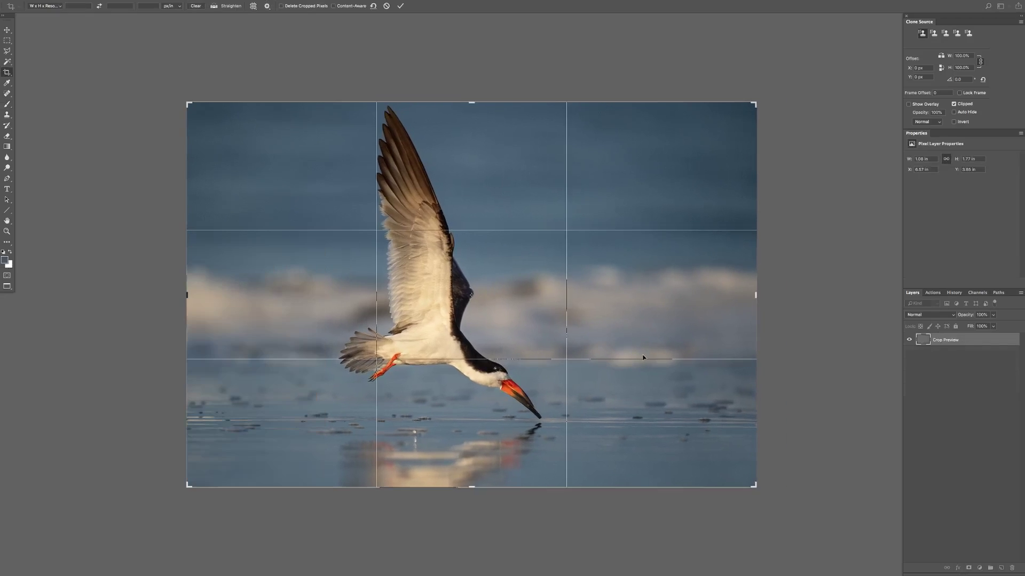
pyautogui.moveTo(644, 357); pyautogui.dragTo(609, 352)
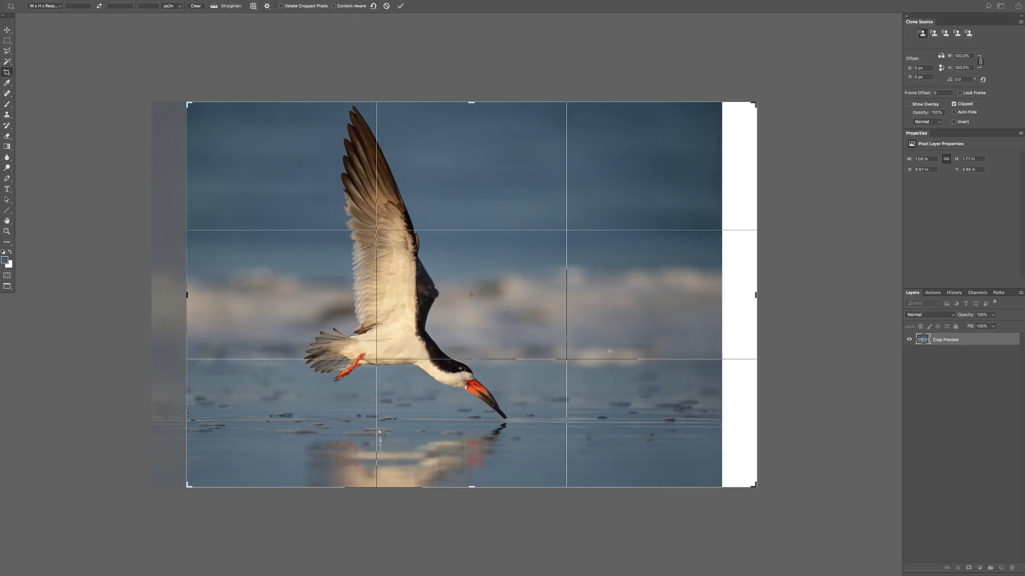
pyautogui.moveTo(755, 99); pyautogui.dragTo(763, 94)
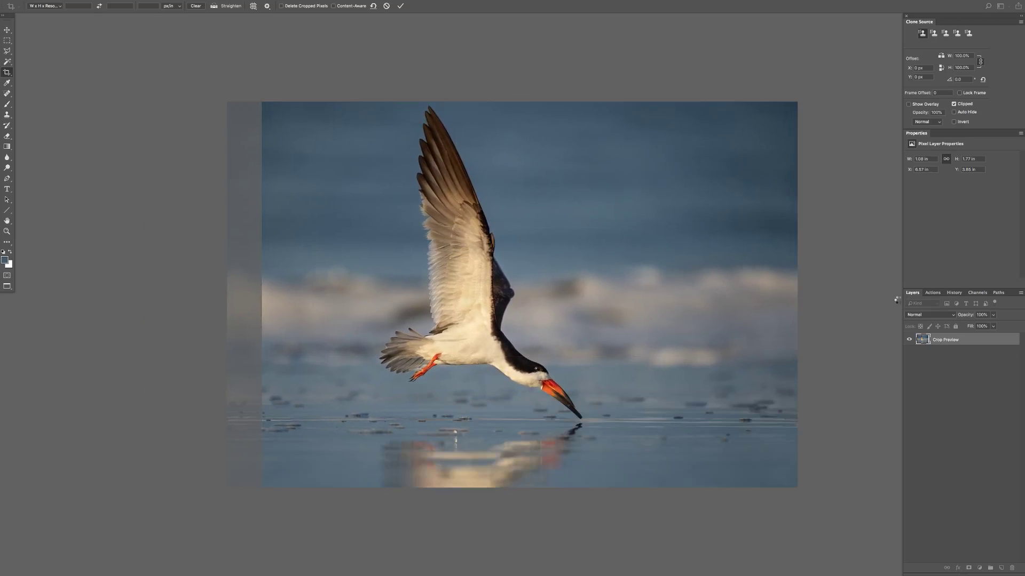
pyautogui.press('Return')
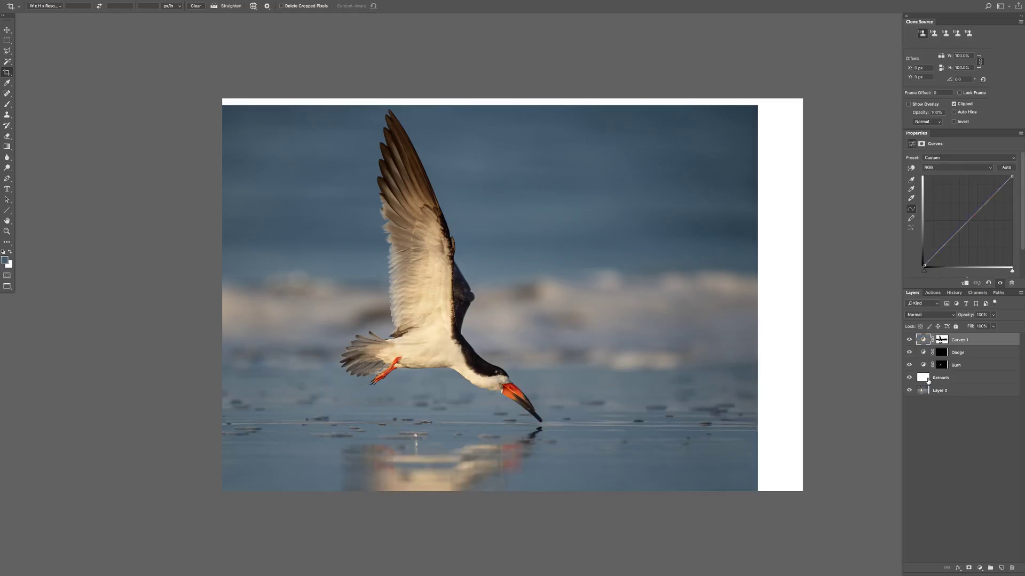
# - Fill the Burn layer's mask with black everywhere outside a rectangle around its painted areas
pyautogui.press('m')
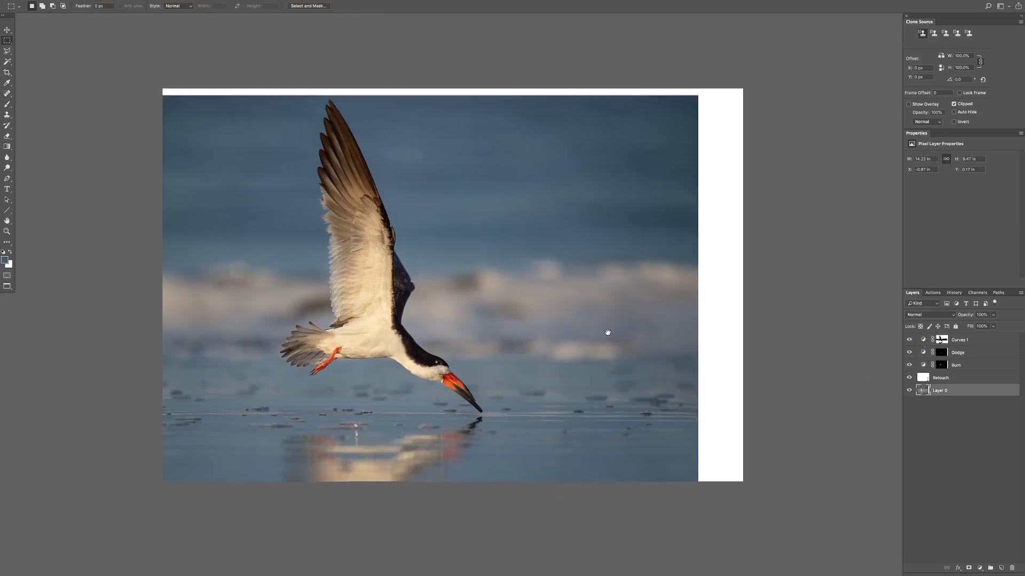
pyautogui.keyDown('alt'); pyautogui.click(942, 365); pyautogui.keyUp('alt')
pyautogui.keyDown('alt'); pyautogui.click(943, 365); pyautogui.keyUp('alt')
pyautogui.moveTo(253, 167); pyautogui.dragTo(518, 401)
pyautogui.hotkey('ctrl', 'shift', 'i')
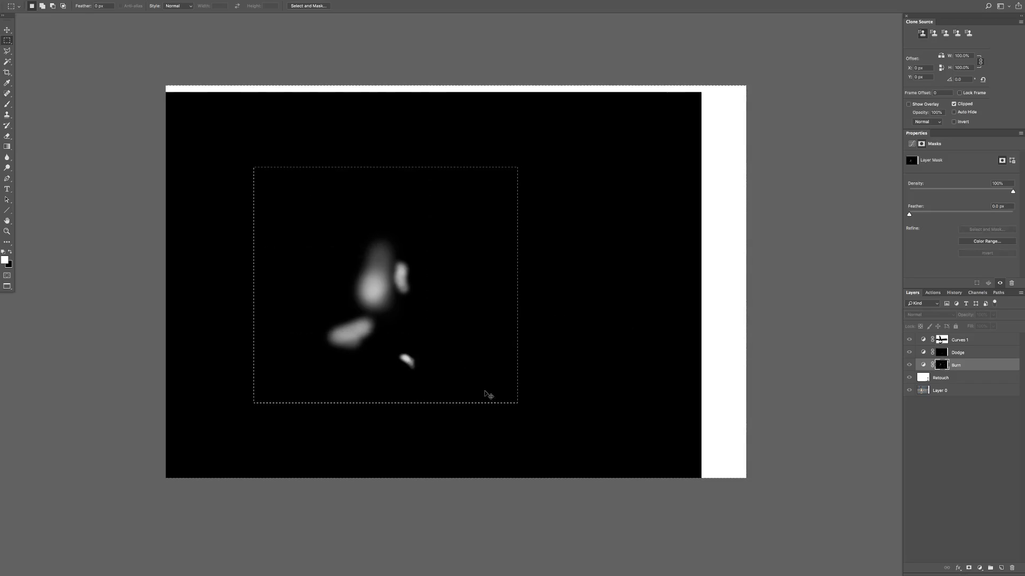
pyautogui.press('BackSpace')
# - Blacken the Dodge layer's mask outside the same rectangle, deselect, and check the Curves 1 mask
pyautogui.keyDown('alt'); pyautogui.click(942, 340); pyautogui.keyUp('alt')
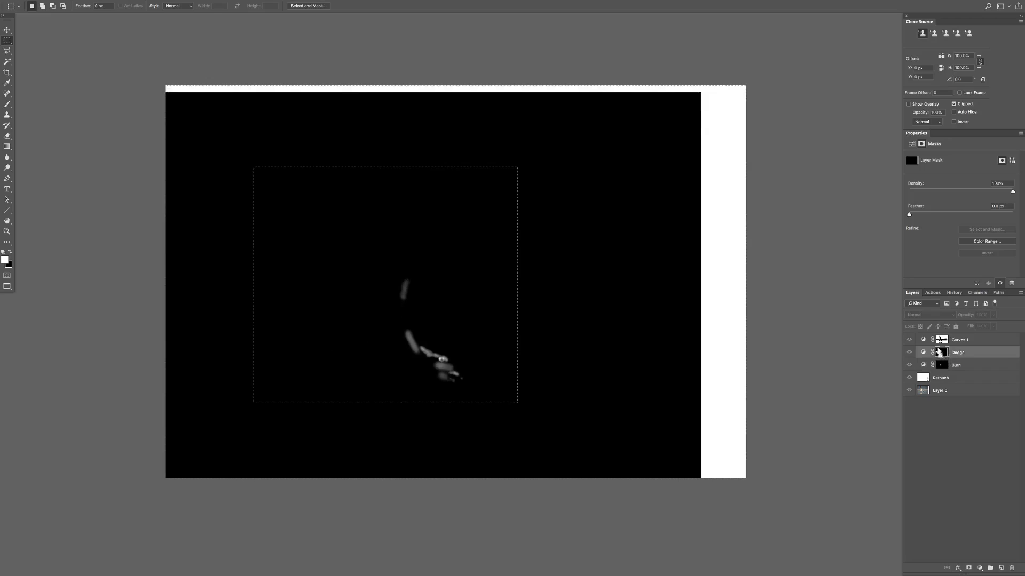
pyautogui.keyDown('alt'); pyautogui.click(943, 341); pyautogui.keyUp('alt')
pyautogui.hotkey('ctrl', 'd')
pyautogui.press('b')
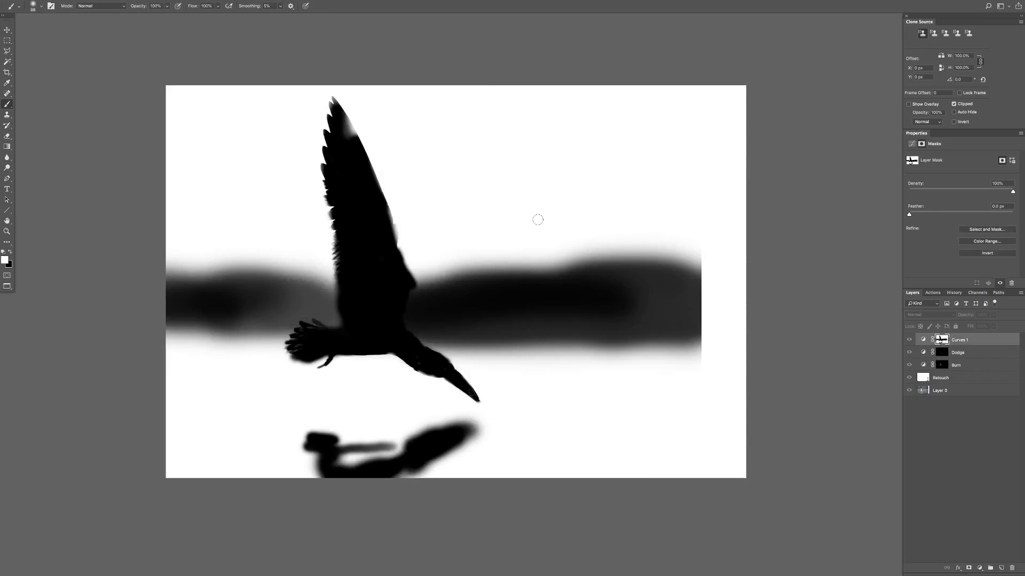
pyautogui.keyDown('alt'); pyautogui.click(939, 341); pyautogui.keyUp('alt')
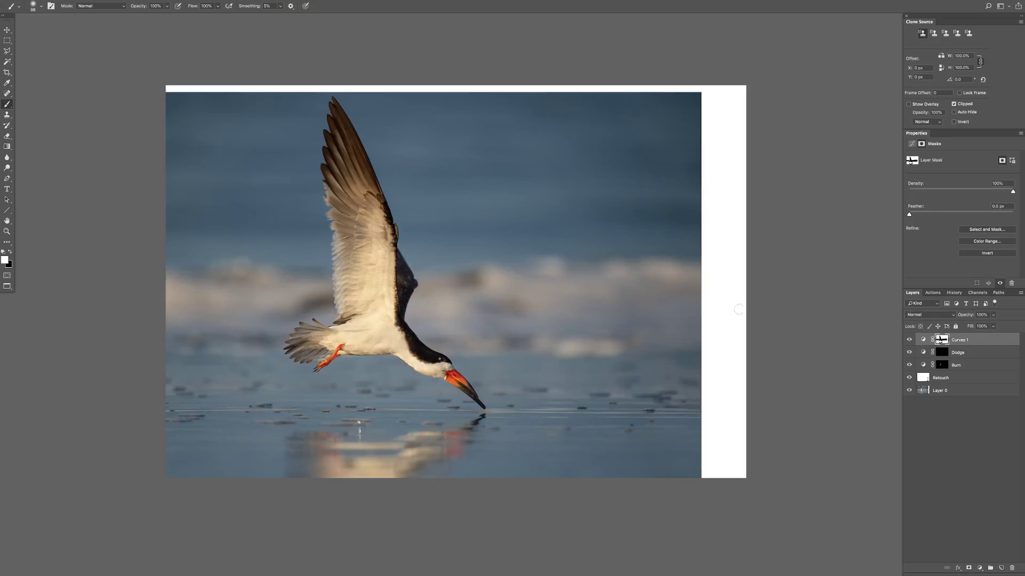
# - Merge the Retouch layer down into the base photo layer
pyautogui.click(929, 391)
pyautogui.click(925, 380)
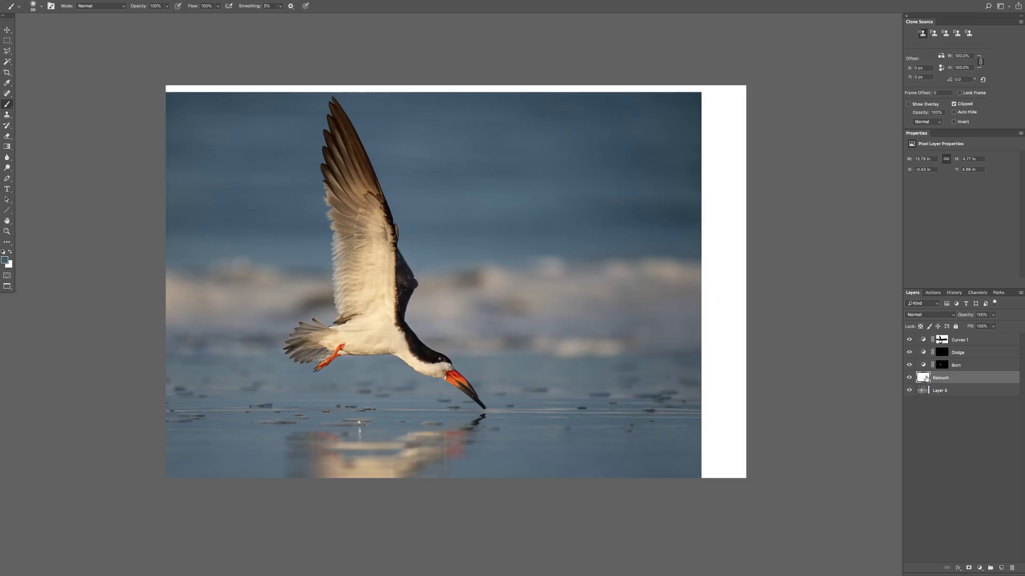
pyautogui.press('super+e')
# - Copy the area to the right of the skimmer onto a new layer and stretch it to the canvas's right edge
pyautogui.press('m')
pyautogui.moveTo(495, 87)
pyautogui.mouseDown()
pyautogui.moveTo(622, 262)
pyautogui.moveTo(688, 462)
pyautogui.moveTo(734, 531)
pyautogui.mouseUp()
pyautogui.hotkey('ctrl', 'j')
pyautogui.hotkey('ctrl', 't')
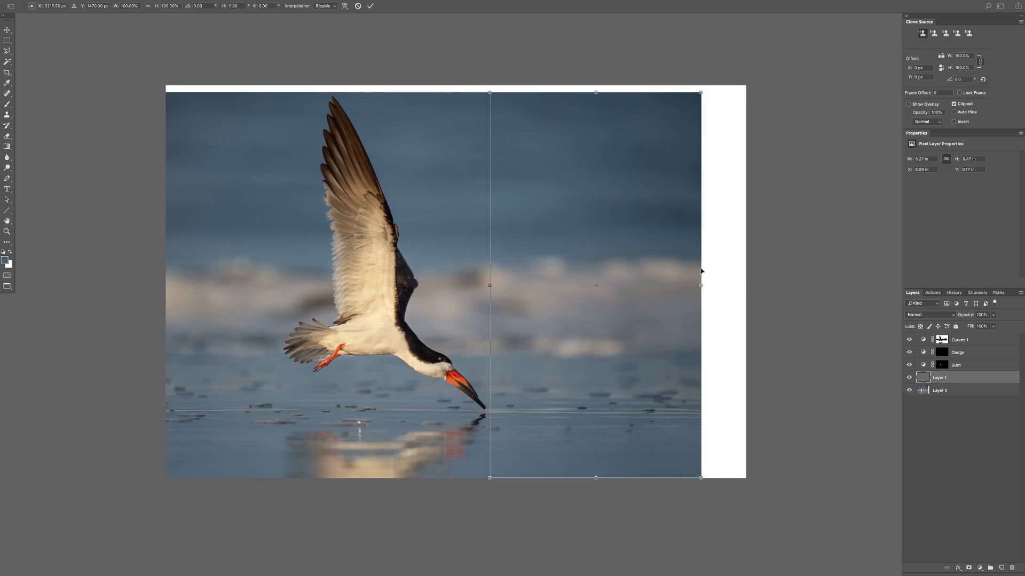
pyautogui.moveTo(726, 290); pyautogui.dragTo(748, 289)
pyautogui.press('Return')
pyautogui.hotkey('ctrl', 't')
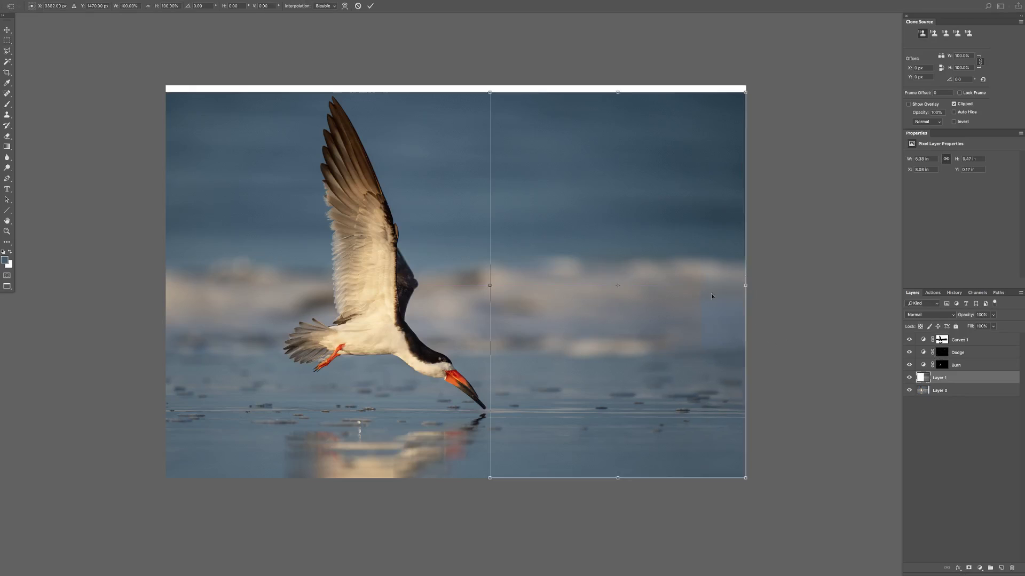
pyautogui.moveTo(748, 285); pyautogui.dragTo(749, 286)
pyautogui.press('Return')
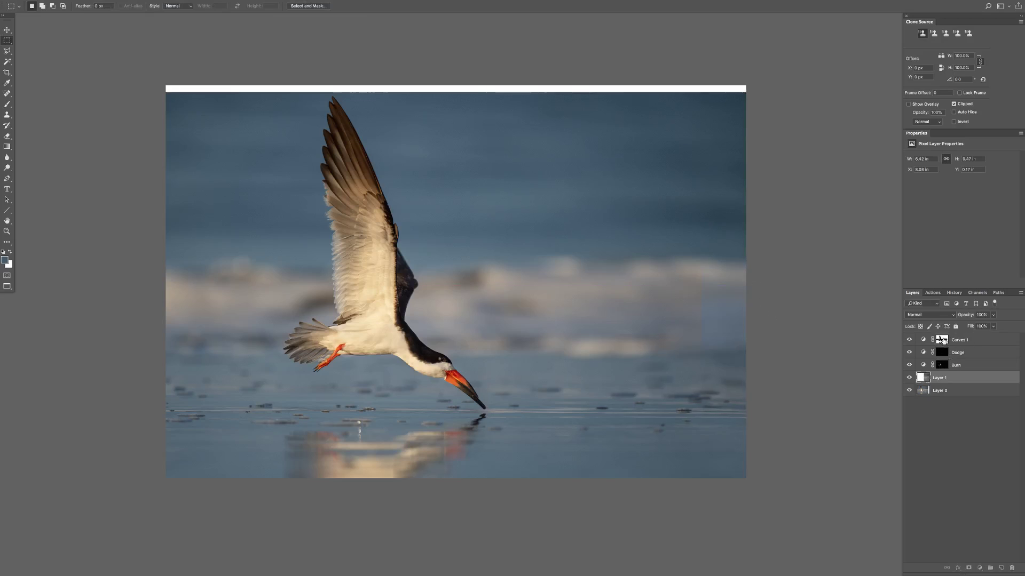
# - Mask the Curves 1 cooling effect off the newly stretched waves with a large brush
pyautogui.click(942, 341)
pyautogui.press('b')
pyautogui.moveTo(747, 310); pyautogui.dragTo(676, 293)
pyautogui.press('x')
pyautogui.press('x')
pyautogui.press('x')
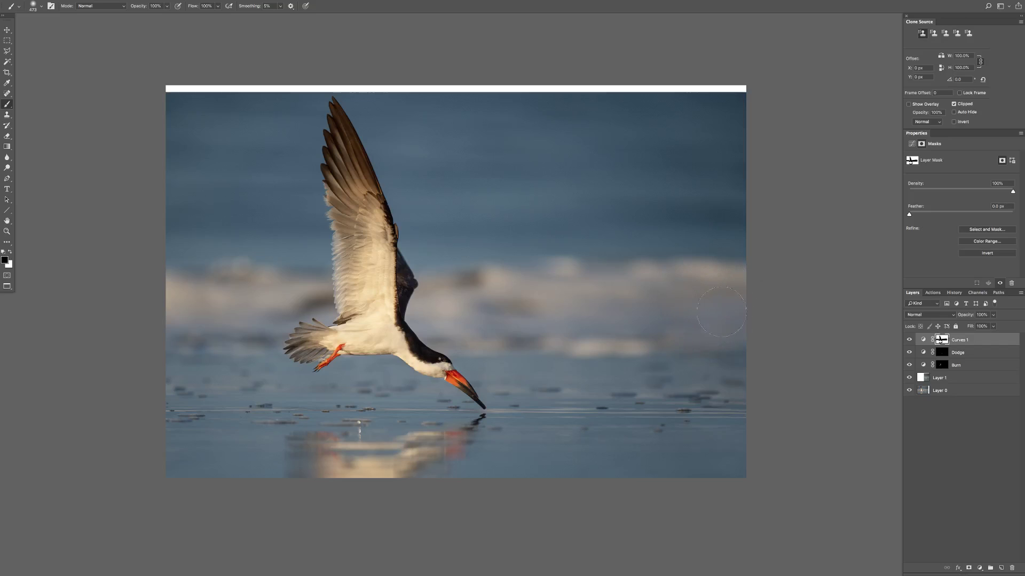
# - Merge the stretched layer down, copy the strip across the photo's top to a new layer, and stretch it up to the canvas edge
pyautogui.click(923, 379)
pyautogui.press('Delete')
pyautogui.press('m')
pyautogui.moveTo(333, 127); pyautogui.dragTo(766, 149)
pyautogui.hotkey('ctrl', 'j')
pyautogui.hotkey('ctrl', 't')
pyautogui.moveTo(456, 90); pyautogui.dragTo(456, 84)
pyautogui.press('Return')
# - Add a mask to the stretched top strip and paint it black over the wing tip with a smaller brush to restore the unstretched feathers
pyautogui.hotkey('ctrl', 'shift', 'm')
pyautogui.press('b')
pyautogui.scroll(5, 331, 104)
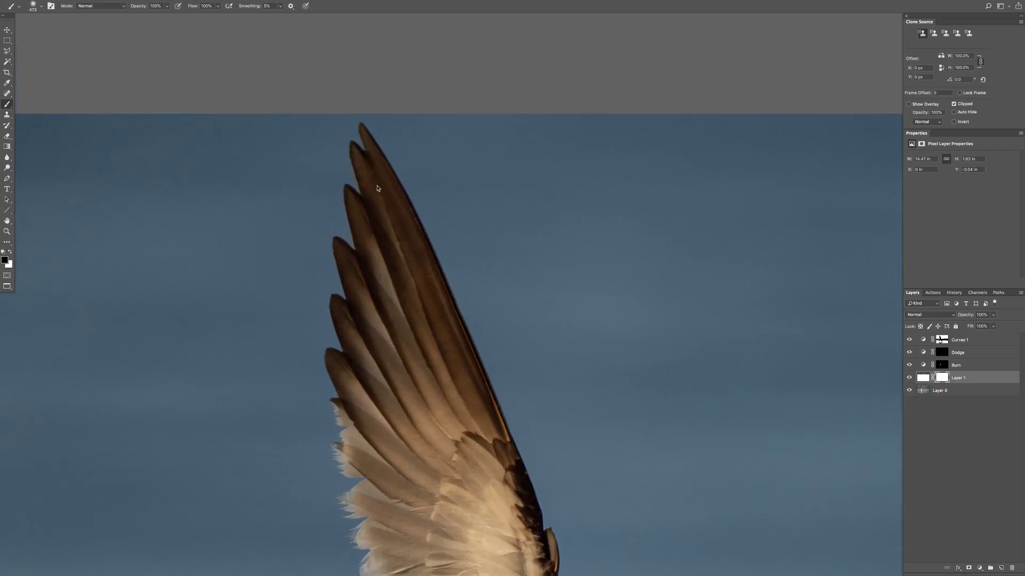
pyautogui.rightClick(377, 188)
pyautogui.click(390, 241)
pyautogui.press('Return')
pyautogui.moveTo(361, 135)
pyautogui.mouseDown()
pyautogui.moveTo(373, 184)
pyautogui.moveTo(380, 161)
pyautogui.moveTo(461, 311)
pyautogui.moveTo(386, 165)
pyautogui.moveTo(355, 216)
pyautogui.moveTo(362, 152)
pyautogui.moveTo(363, 220)
pyautogui.mouseUp()
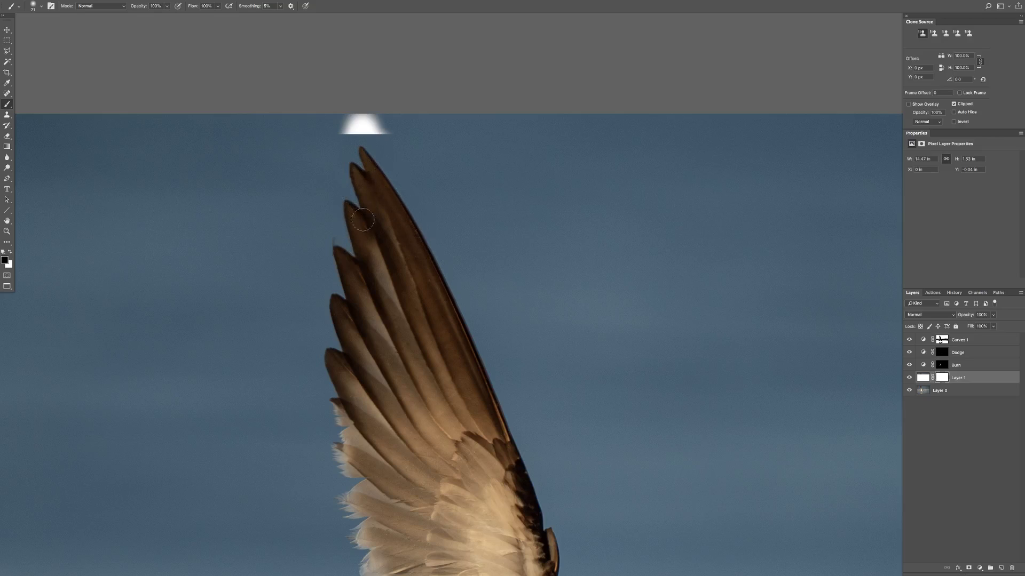
pyautogui.moveTo(360, 284)
pyautogui.mouseDown()
pyautogui.moveTo(372, 199)
pyautogui.moveTo(392, 267)
pyautogui.moveTo(463, 384)
pyautogui.moveTo(417, 410)
pyautogui.moveTo(357, 244)
pyautogui.moveTo(328, 367)
pyautogui.moveTo(382, 197)
pyautogui.mouseUp()
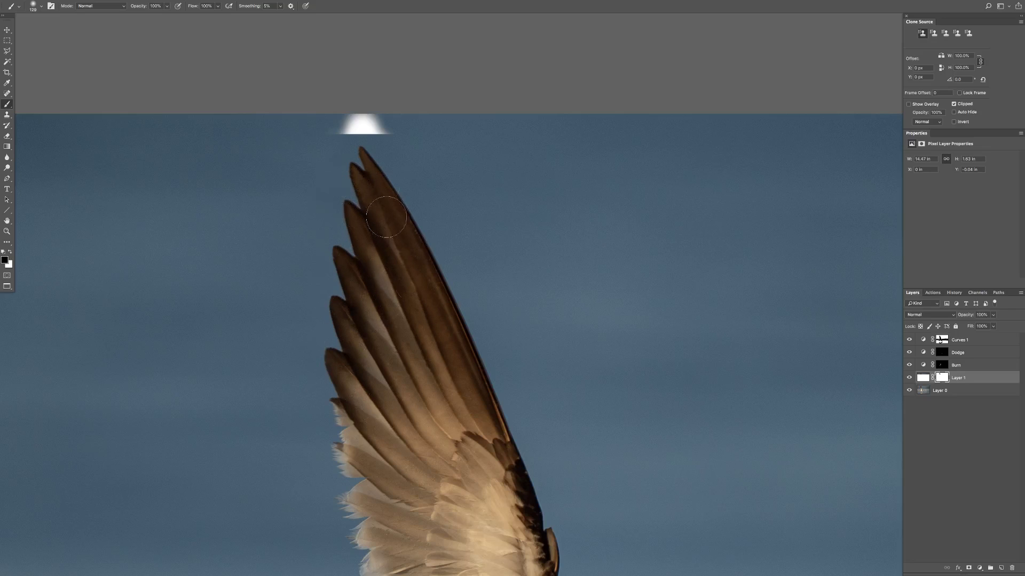
# - Apply the strip layer's mask and clone nearby background over the white gap above the wing tip, reducing the Clone Stamp size
pyautogui.press('s')
pyautogui.moveTo(458, 160); pyautogui.dragTo(462, 161)
pyautogui.keyDown('alt'); pyautogui.click(368, 142); pyautogui.keyUp('alt')
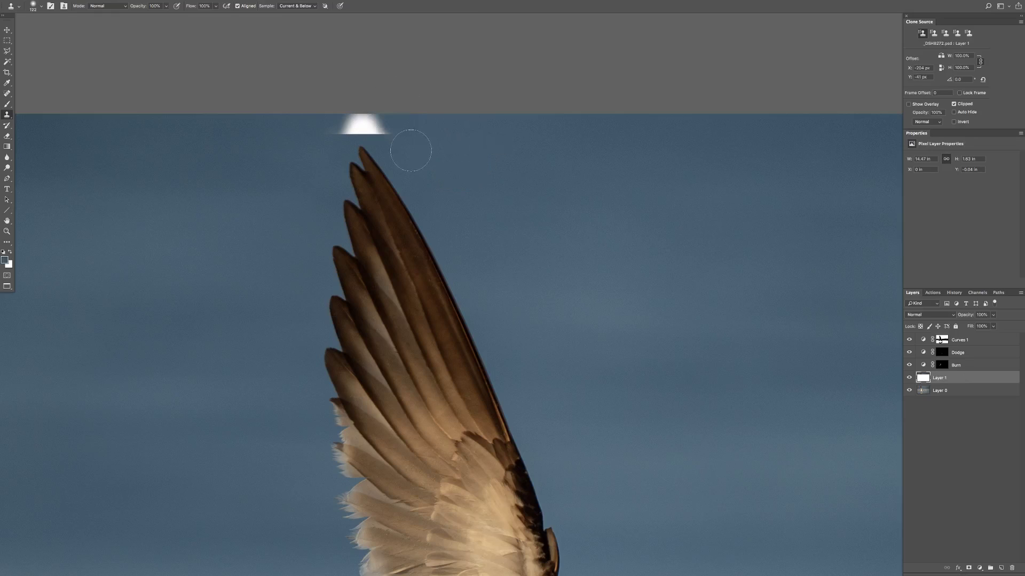
pyautogui.moveTo(408, 145)
pyautogui.mouseDown()
pyautogui.moveTo(316, 141)
pyautogui.moveTo(361, 126)
pyautogui.mouseUp()
pyautogui.press('[')
pyautogui.press('[')
pyautogui.press('[')
pyautogui.press('[')
pyautogui.keyDown('alt'); pyautogui.click(319, 137); pyautogui.keyUp('alt')
pyautogui.click(341, 125)
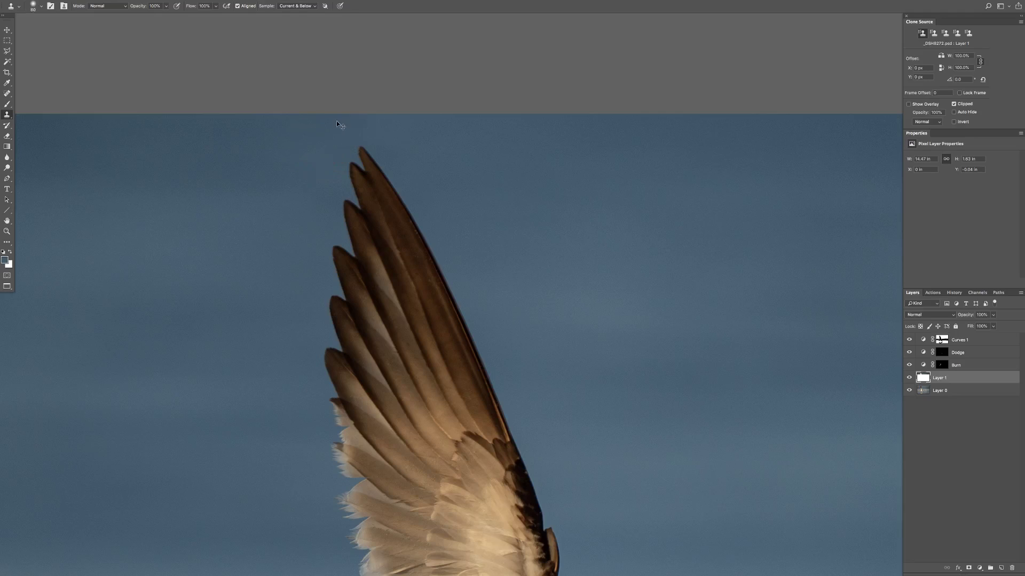
# - Review the whole photo, merge the top strip layer into the base photo layer, and close the document
pyautogui.press('super+minus')
pyautogui.press('super+0')
pyautogui.scroll(-3, 631, 270)
pyautogui.moveTo(642, 290); pyautogui.dragTo(606, 284)
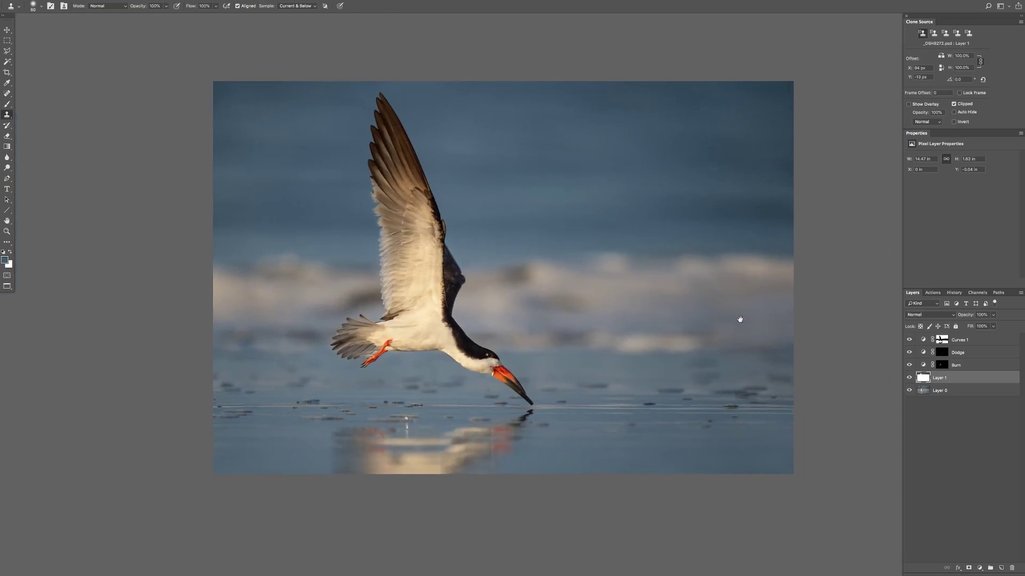
pyautogui.press('super+e')
pyautogui.press('super+w')
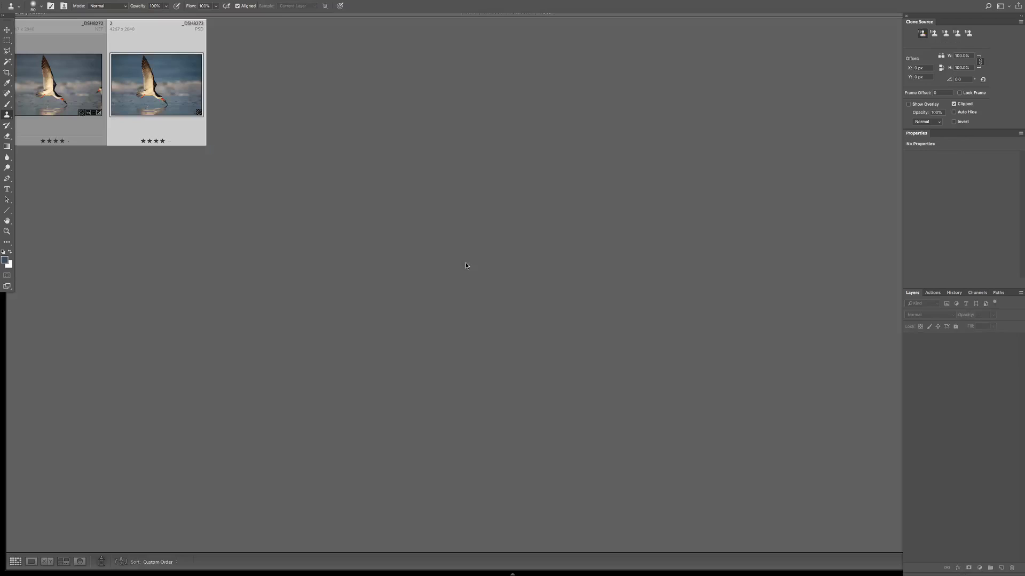
# - Switch to Lightroom and compare the original NEF and the edited PSD side by side in Survey view
pyautogui.click(54, 86)
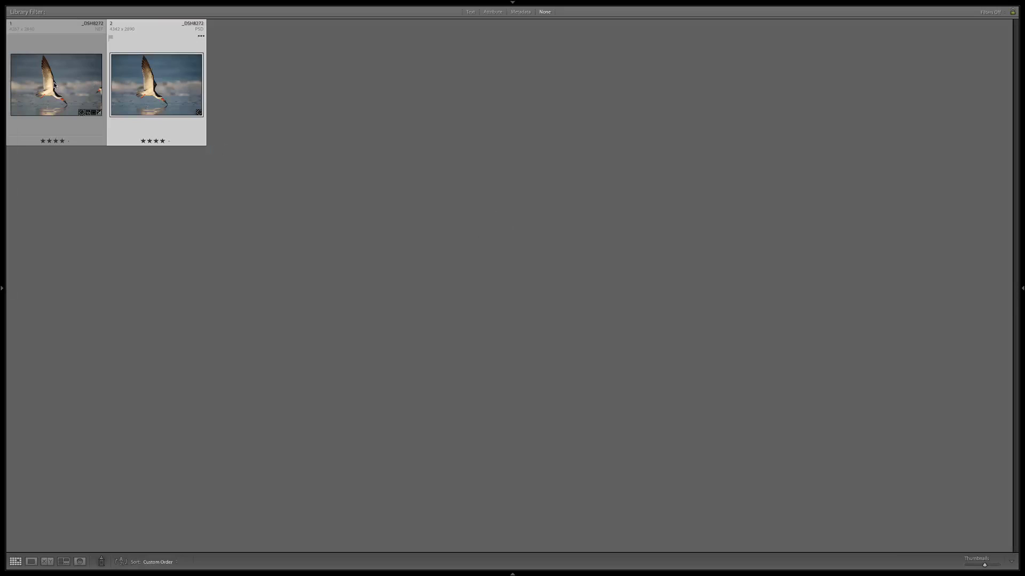
pyautogui.keyDown('super'); pyautogui.click(83, 87); pyautogui.keyUp('super')
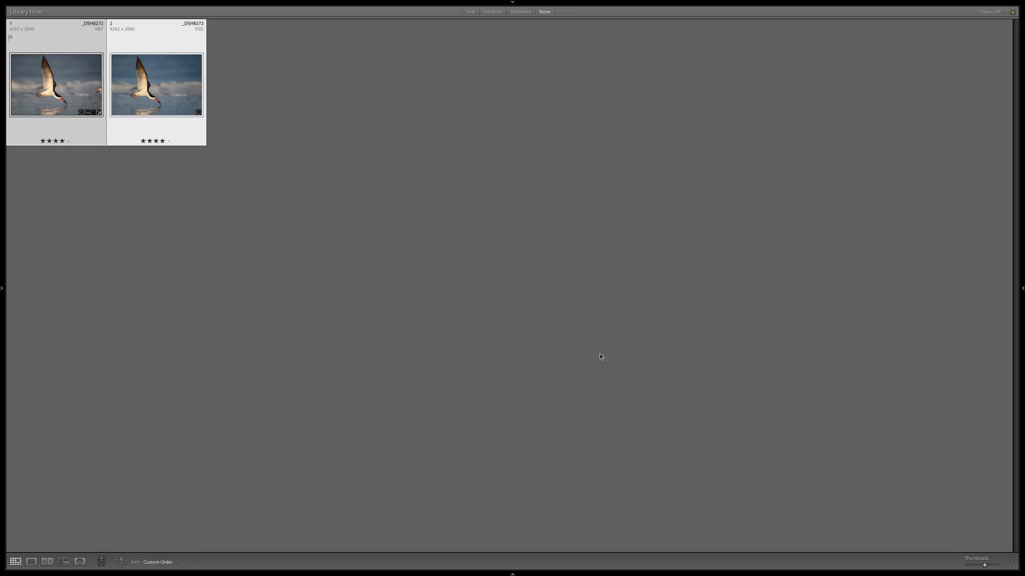
pyautogui.press('n')
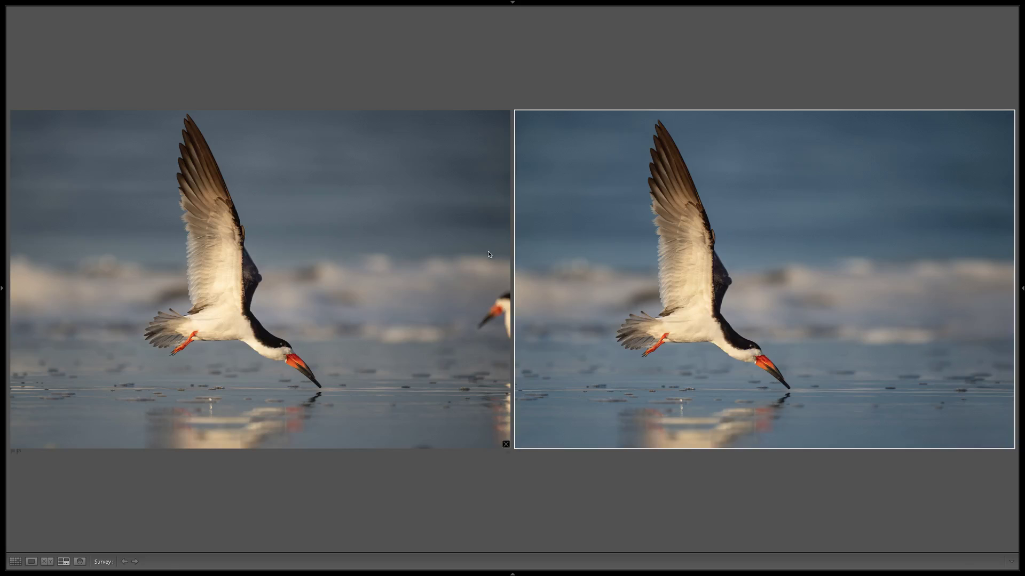
pyautogui.press('g')
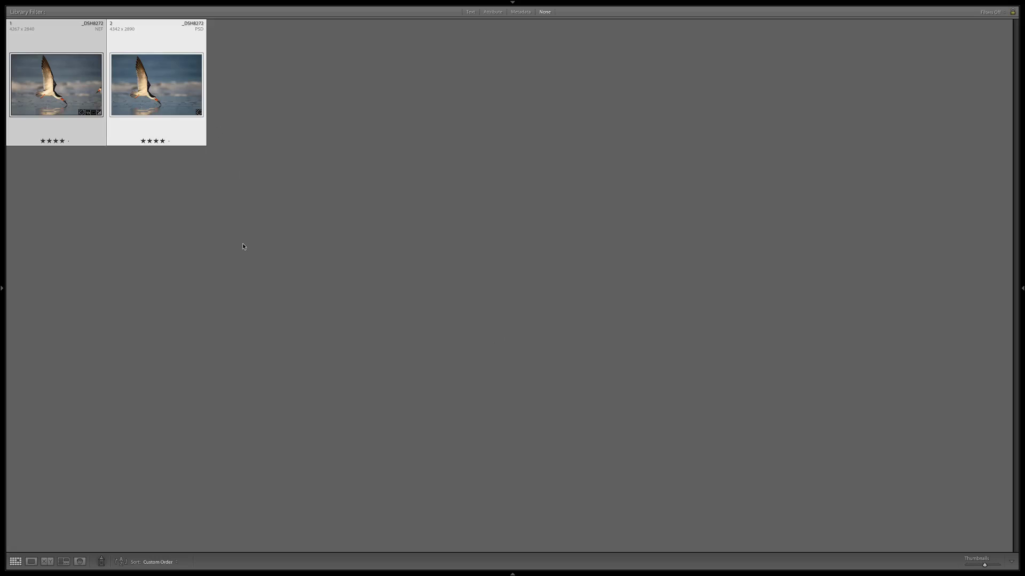
# - Delete the ShareSocial keyword from the original NEF photo and remove that photo from the Quick Collection
pyautogui.press('Tab')
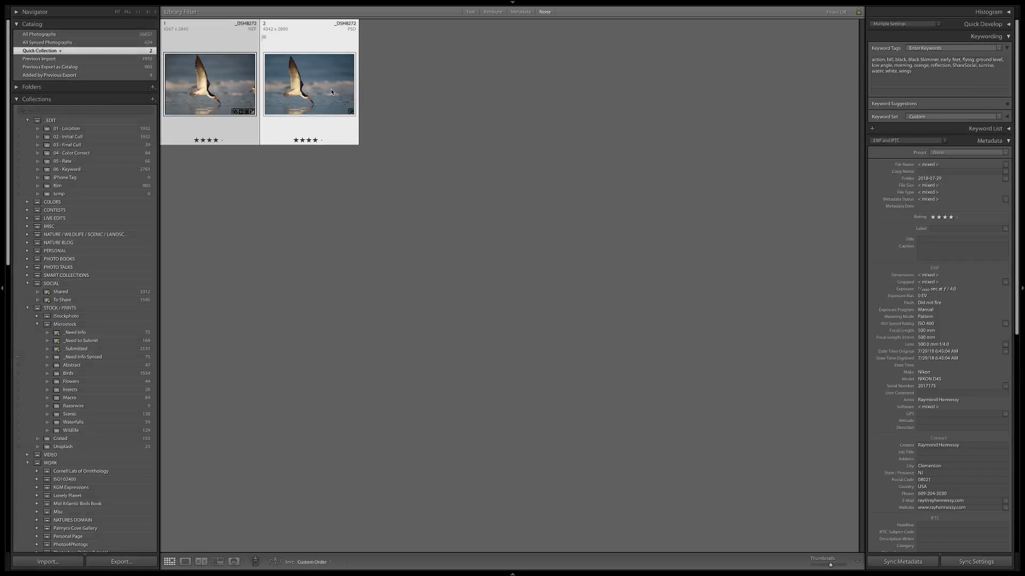
pyautogui.click(231, 88)
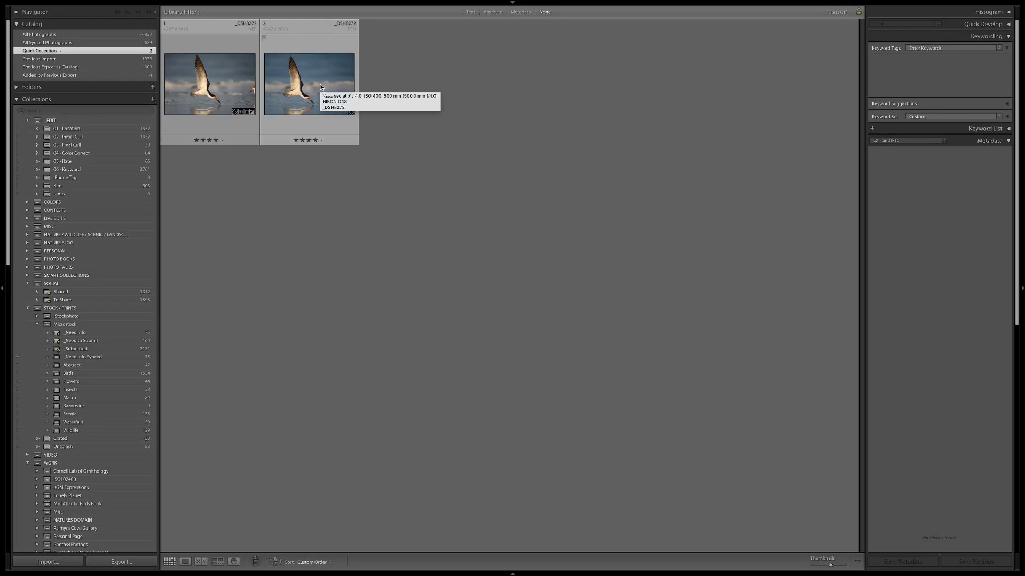
pyautogui.click(321, 87)
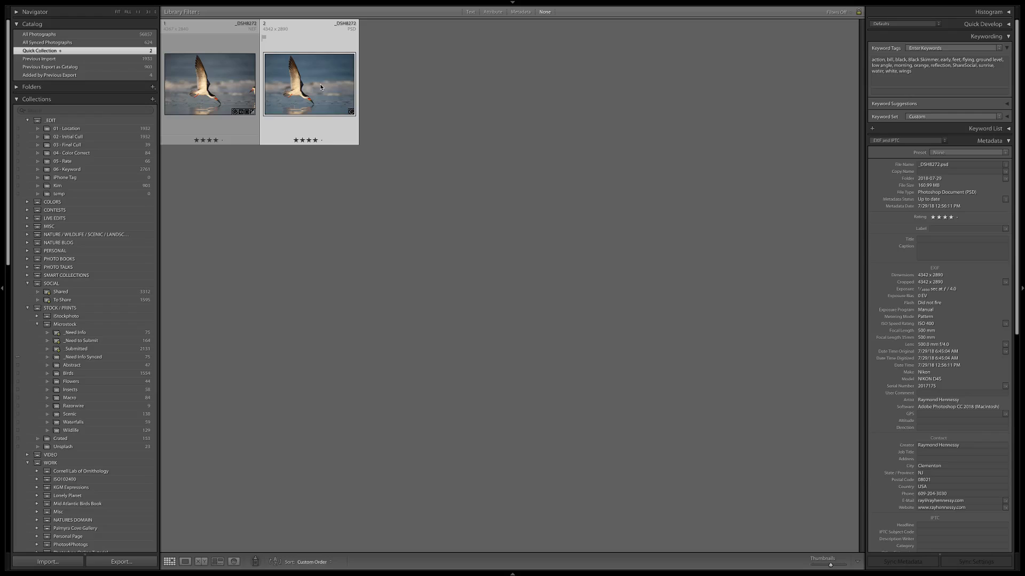
pyautogui.click(234, 87)
pyautogui.click(964, 65)
pyautogui.doubleClick(964, 65)
pyautogui.press('BackSpace')
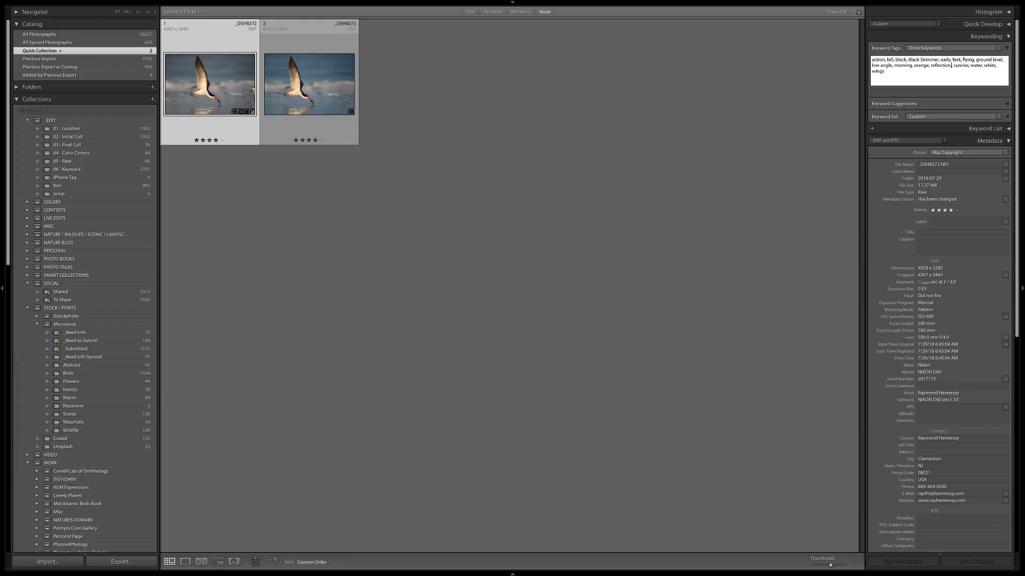
pyautogui.press('Return')
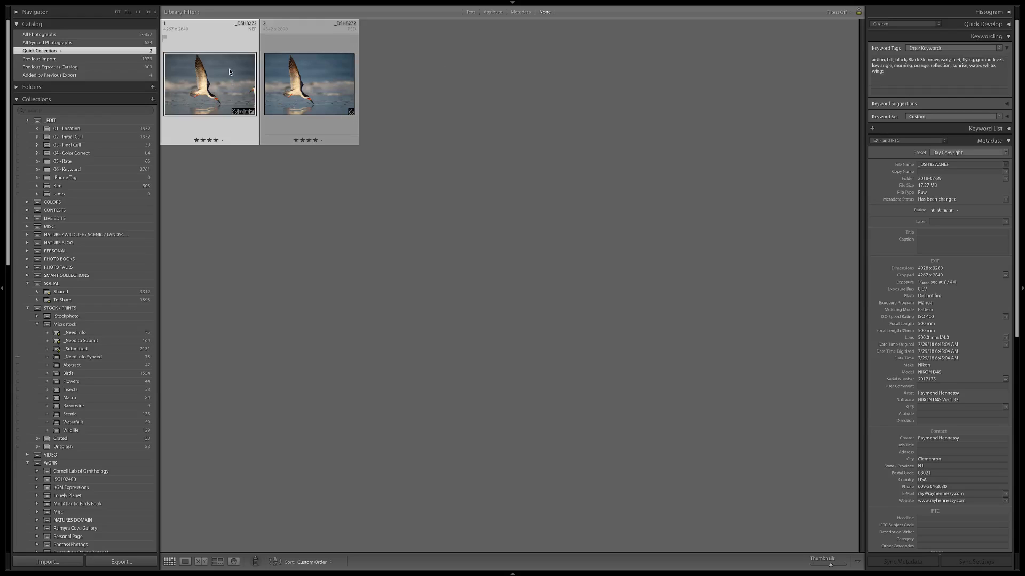
pyautogui.press('b')
# - Open the edited PSD in the enlarged view and title it "Morning Skimmer Reflection"
pyautogui.doubleClick(211, 89)
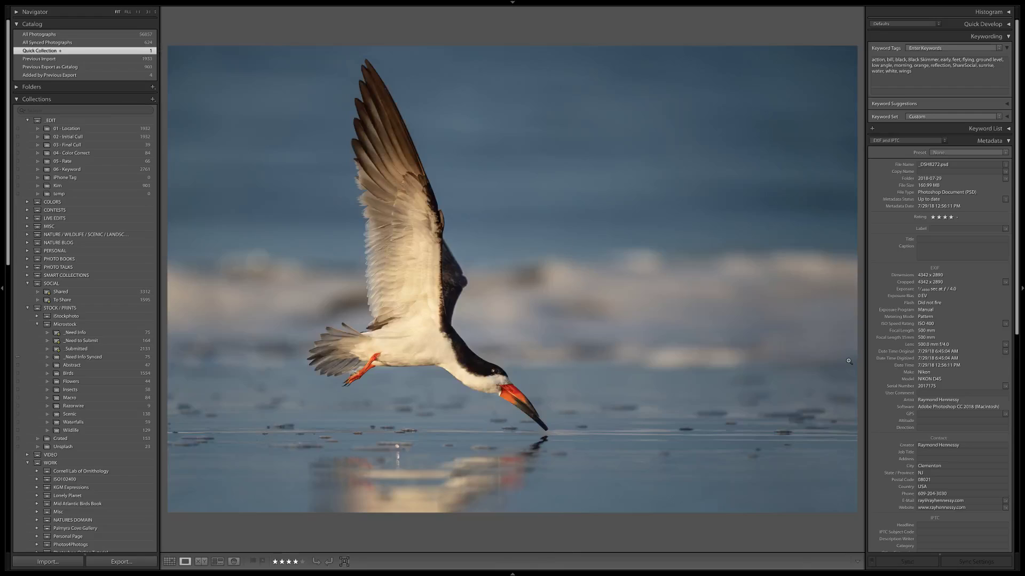
pyautogui.click(936, 238)
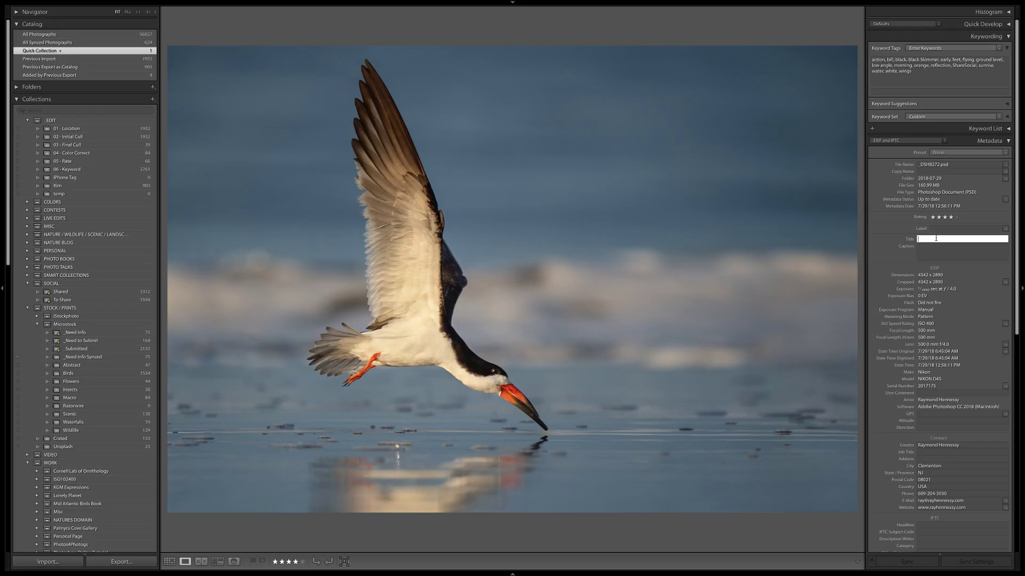
pyautogui.write('Morning Skimmer Reflection')
# - Begin the caption: "This morning I spent a few hours with a colony of Black Skimmers. The sunrise light was incredible and just right for flight shots."
pyautogui.press('Tab')
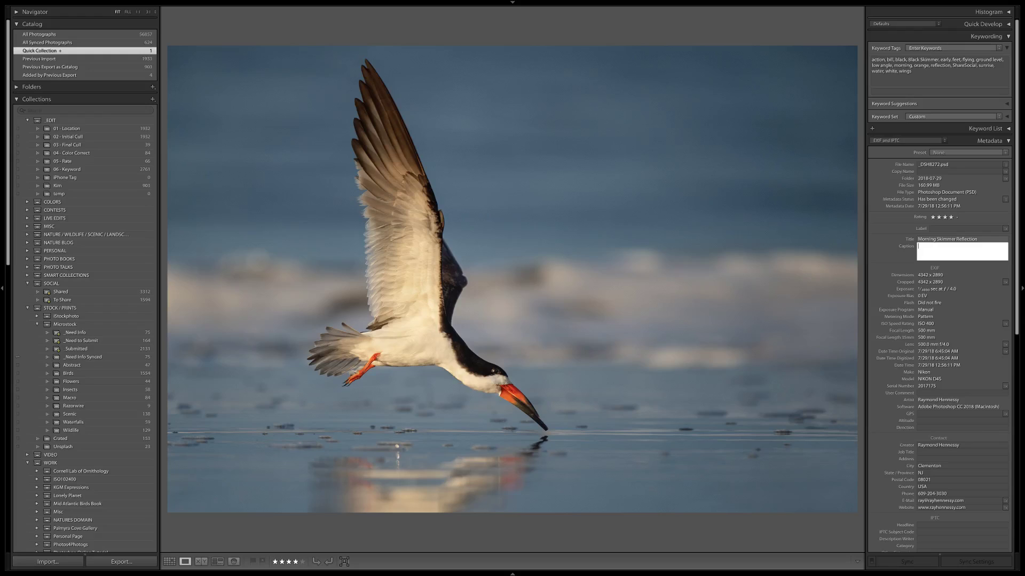
pyautogui.write('This morning I spent a few hours with a colony of Black Skimmers.  The')
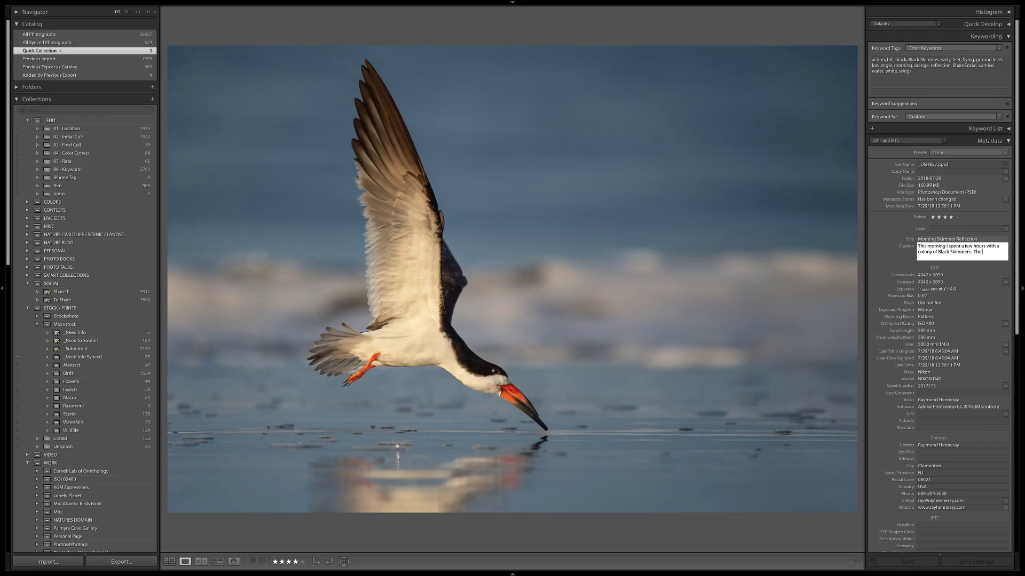
pyautogui.write(' sunrise light was incredible and just right for flight s')
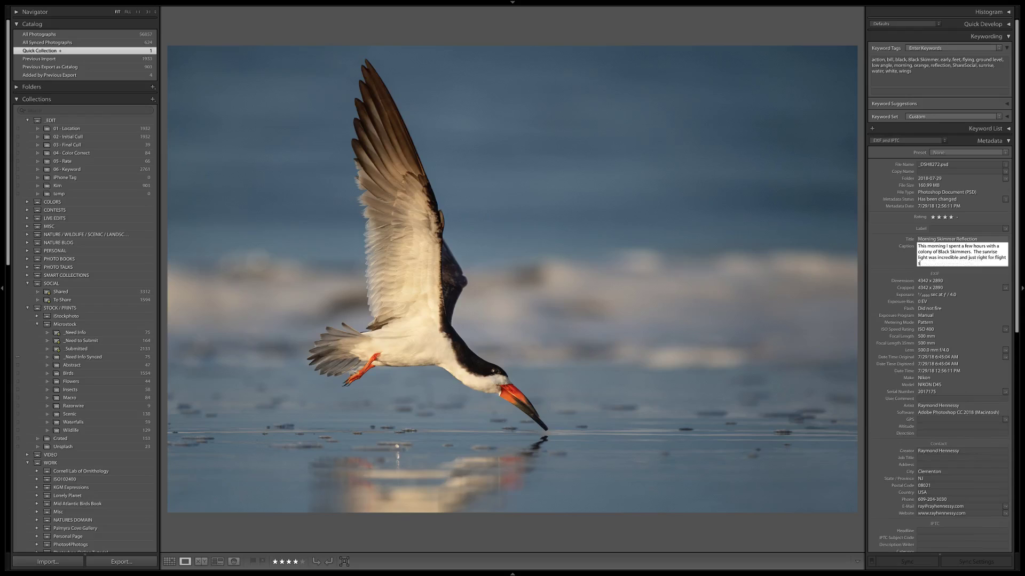
# - Continue the caption: "Once I noticed the birds were landing and skimming in a particular area I moved attention to them."
pyautogui.write('hots.  Once I noticed the birds were a')
pyautogui.press('BackSpace')
pyautogui.write('landing ands k')
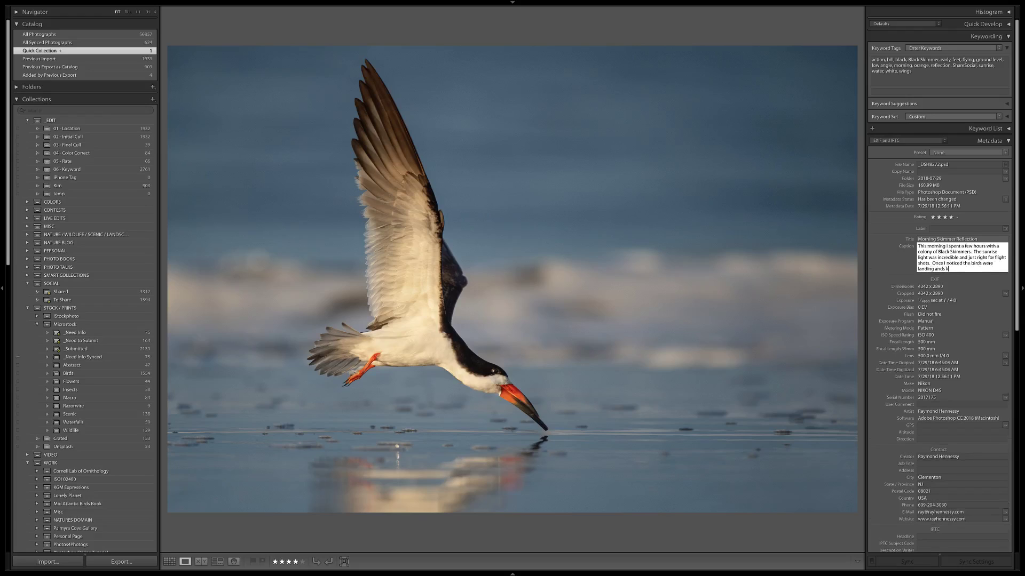
pyautogui.press('BackSpace')
pyautogui.write('skimming in a particular area I moved attention to them.  T')
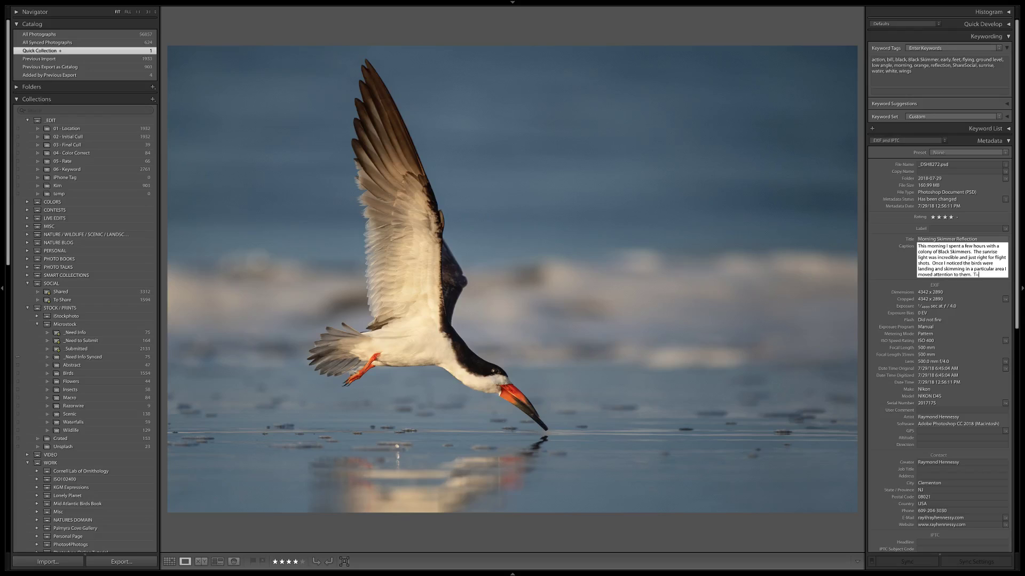
# - Add the caption sentence "I set up laying as low as possible where many of the birds were landing."
pyautogui.press('BackSpace')
pyautogui.write('I set up')
pyautogui.write(' laying as low')
pyautogui.write(' possible')
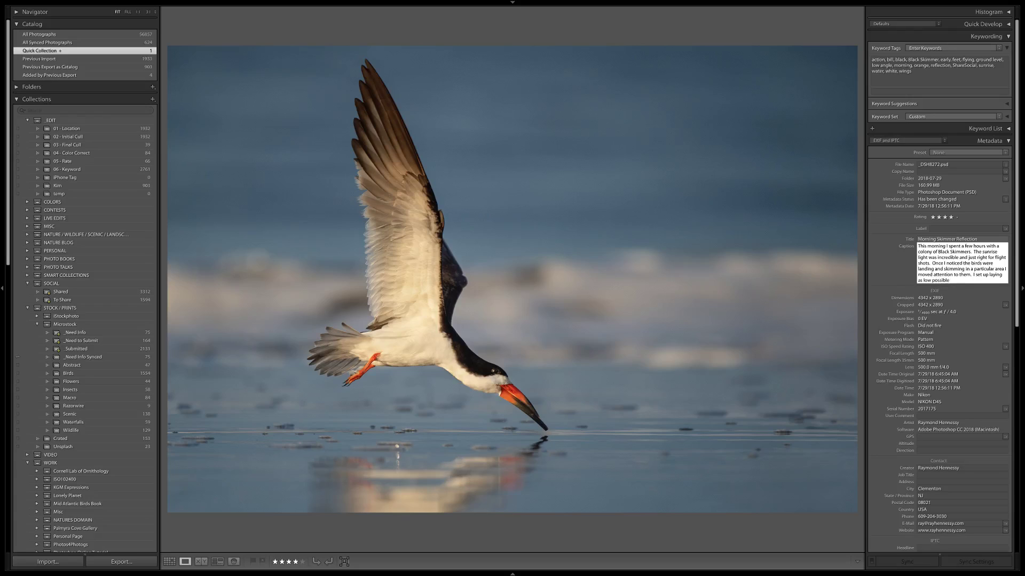
pyautogui.write(' where t many of the birds were')
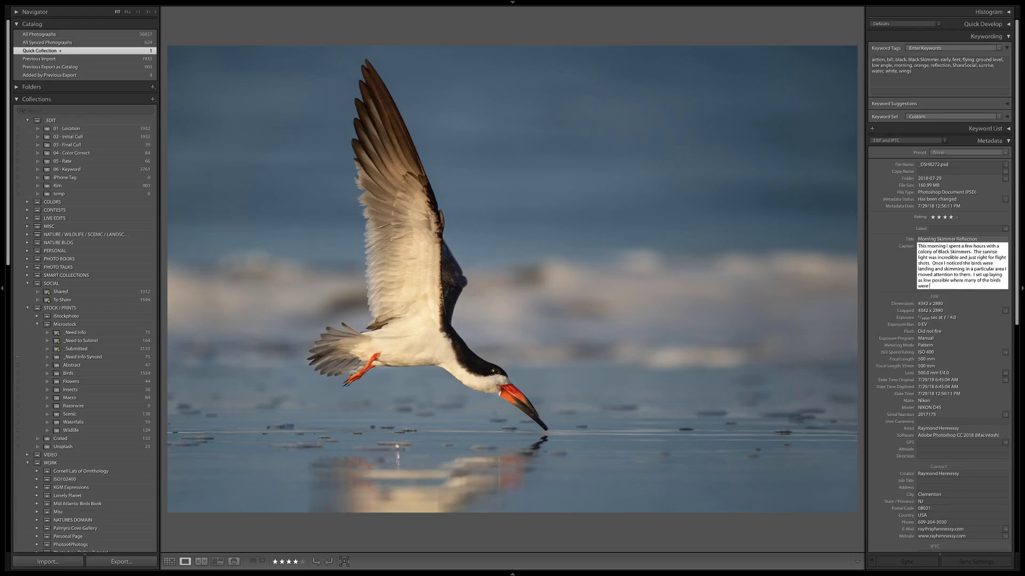
pyautogui.write(' landing.  This one ame')
# - Add the caption sentence "This one came flying by in just the right light and just above the reflected wet sand."
pyautogui.press('BackSpace')
pyautogui.press('BackSpace')
pyautogui.press('BackSpace')
pyautogui.write('came flying by')
pyautogui.write('in just')
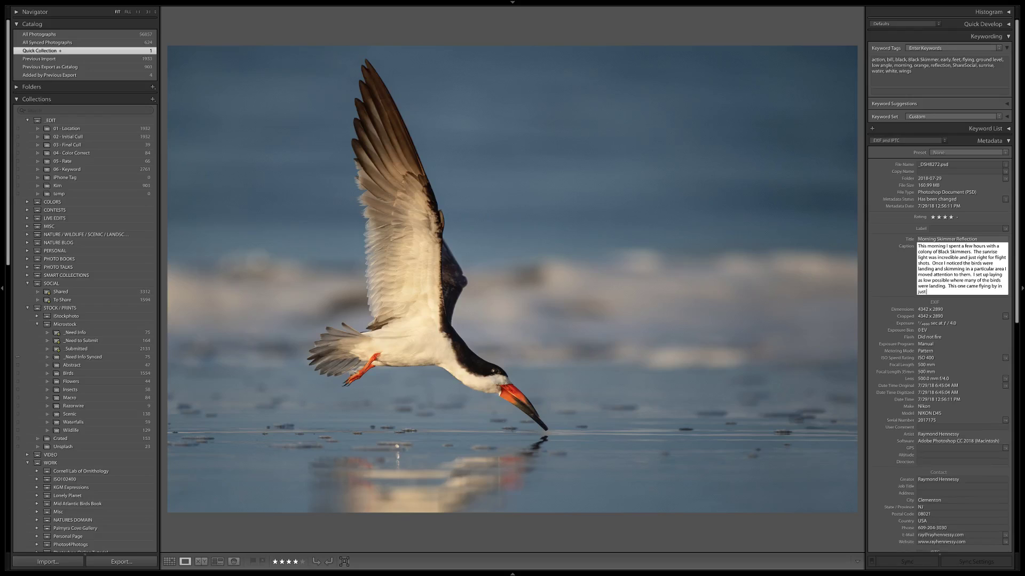
pyautogui.write(' the right light and')
pyautogui.write('just above the reflected wet')
pyautogui.write(' sain')
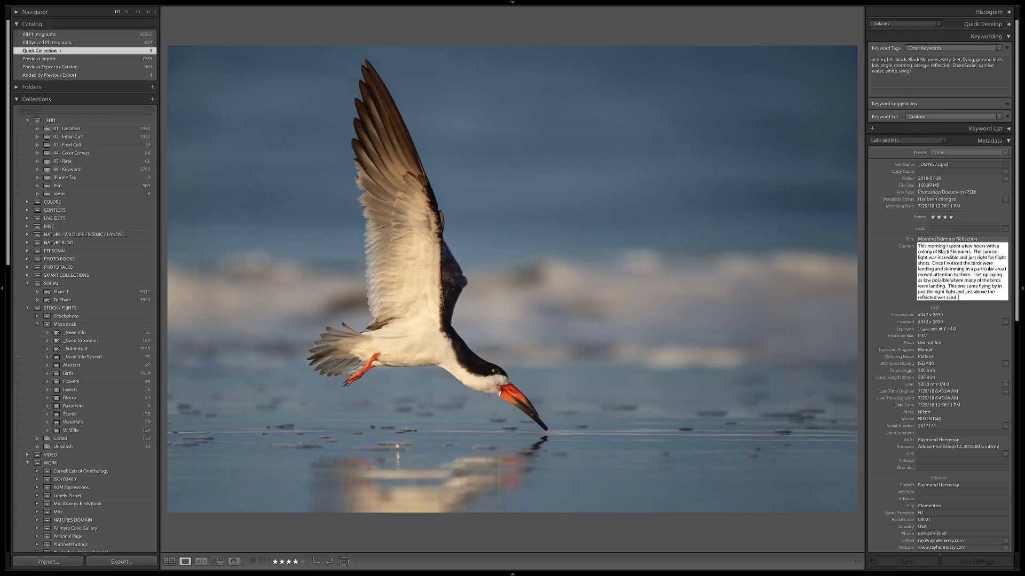
# - Add the caption sentence "I love how I caught some of the reflection in this shot."
pyautogui.write('d.  I love how I caught som')
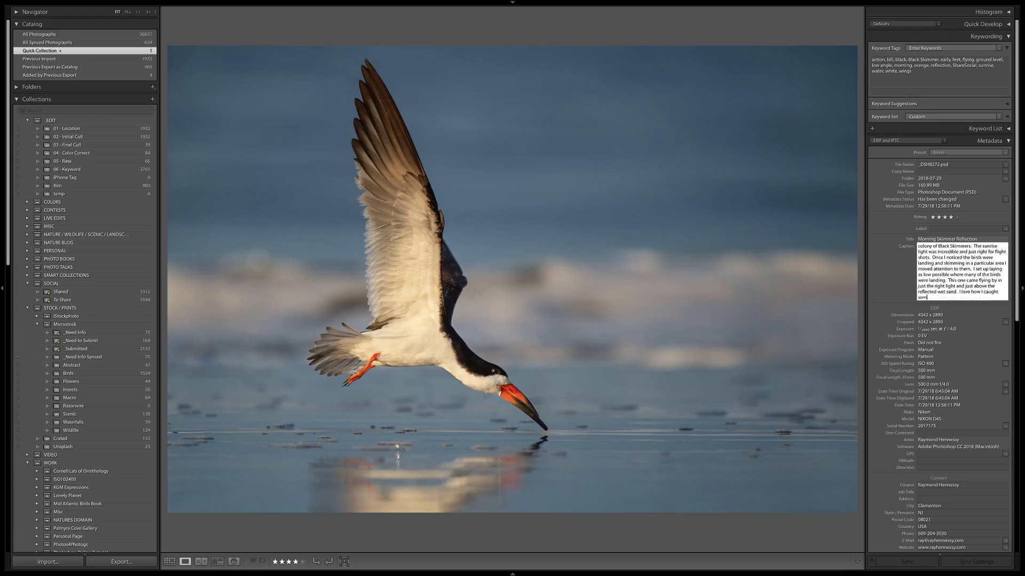
pyautogui.write('e of the reflection in this shot.  Full')
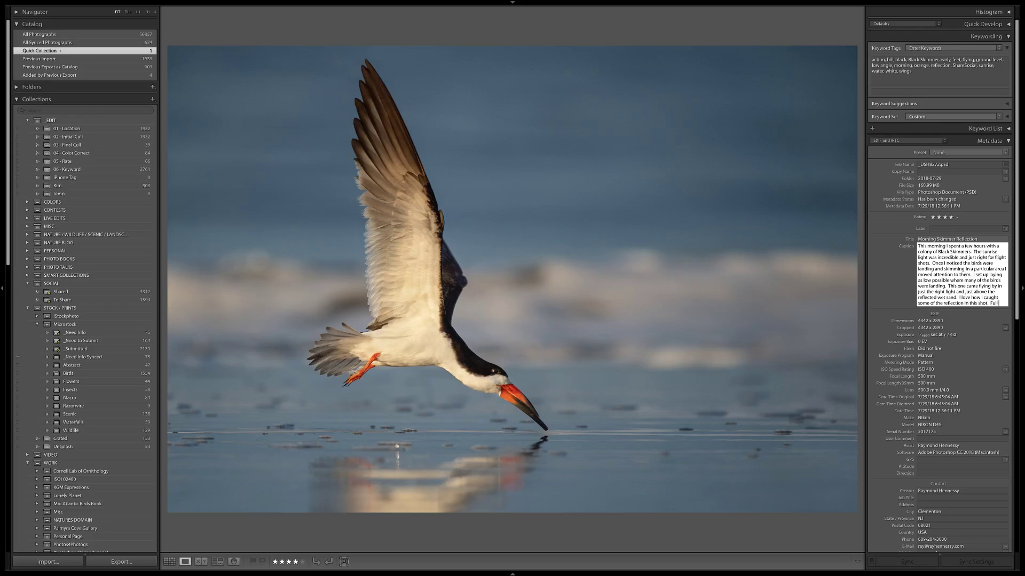
# - Add to the caption "Full disclosure I removed a bird on the right and added a touch of space in front and above the bird in post production."
pyautogui.write(' discl')
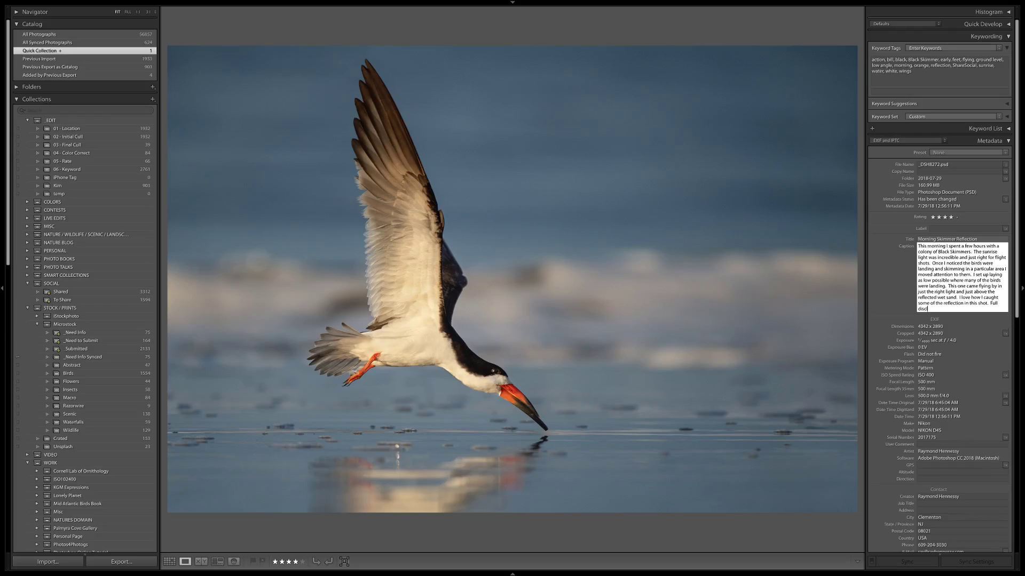
pyautogui.write('osure I removed a bird on the right')
pyautogui.write(' and add')
pyautogui.write('ed a')
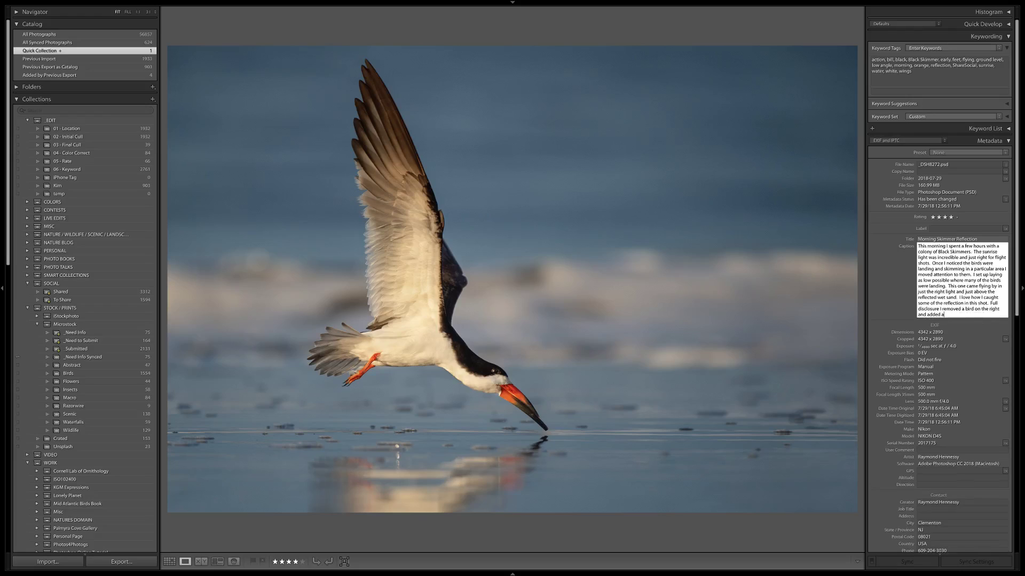
pyautogui.write(' touch of space in fron')
pyautogui.write('t and a')
pyautogui.write('bove the bi')
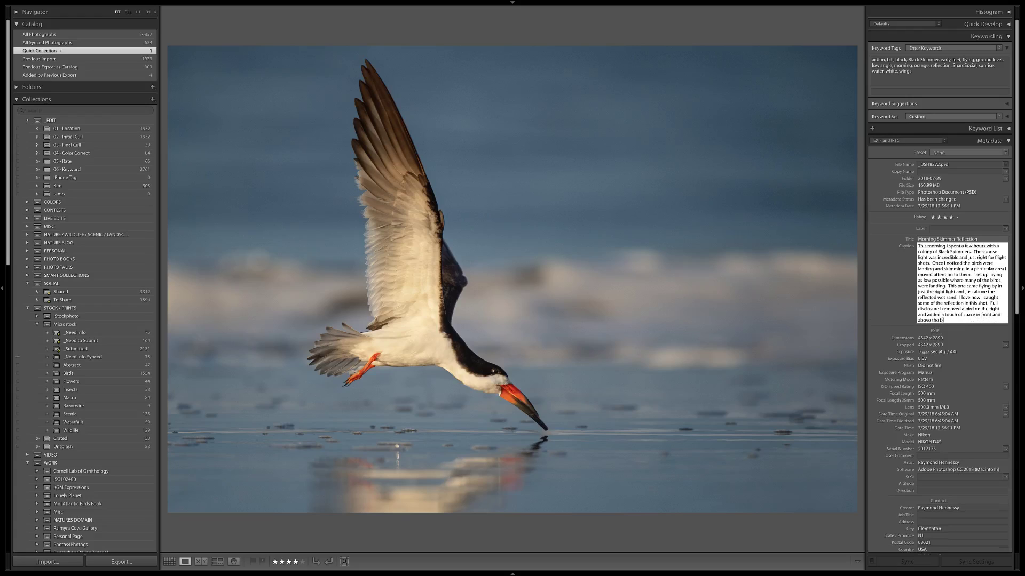
pyautogui.write('rd in post production')
# - Finish the PSD's caption with "Taken at a private beach in southern New Jersey."
pyautogui.write('ken at a')
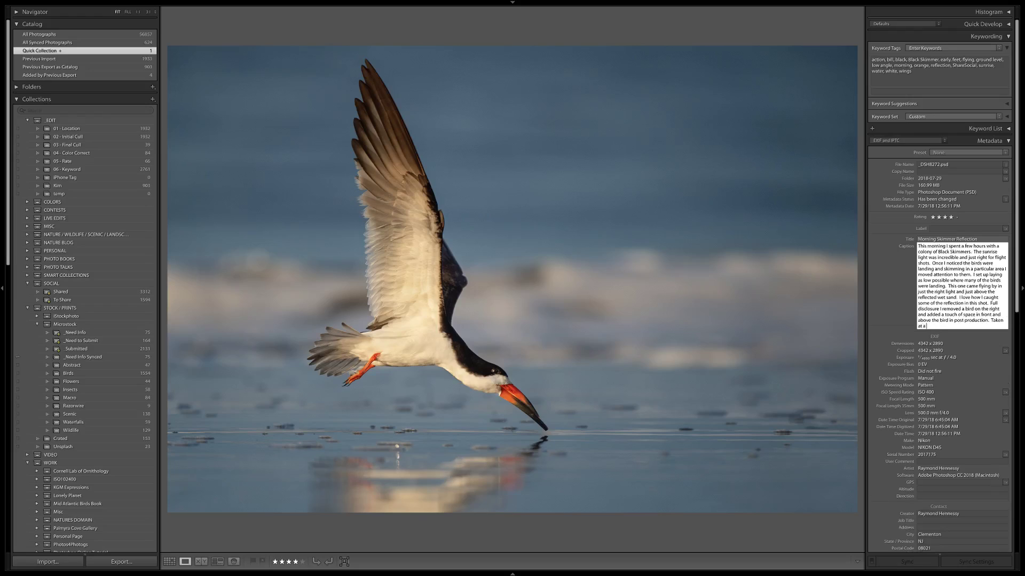
pyautogui.write(' private beach in southern New Jersey.')
pyautogui.press('Return')
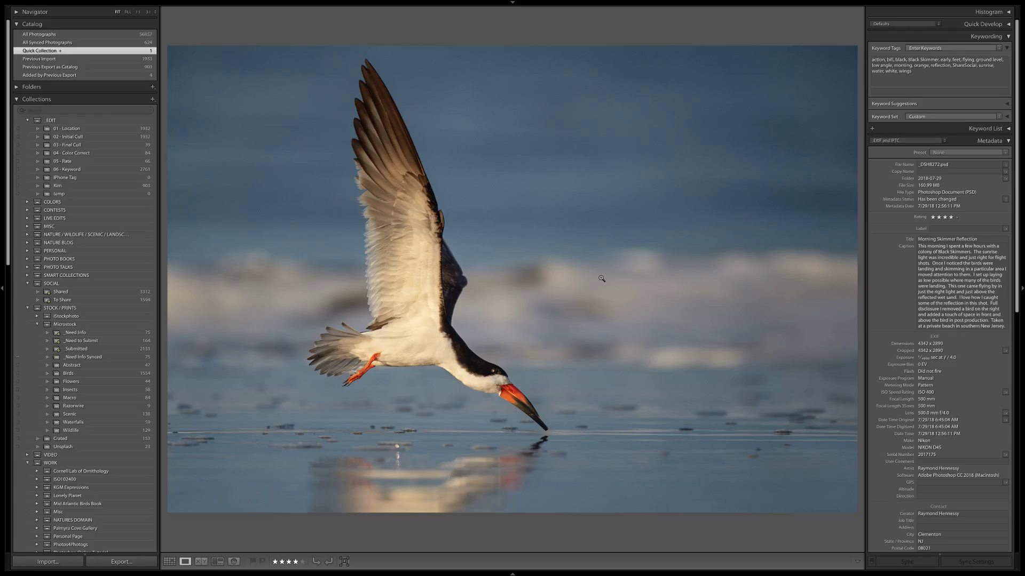
# - Create a virtual copy of the edited PSD in the grid and delete the ShareSocial keyword from the copy
pyautogui.press('g')
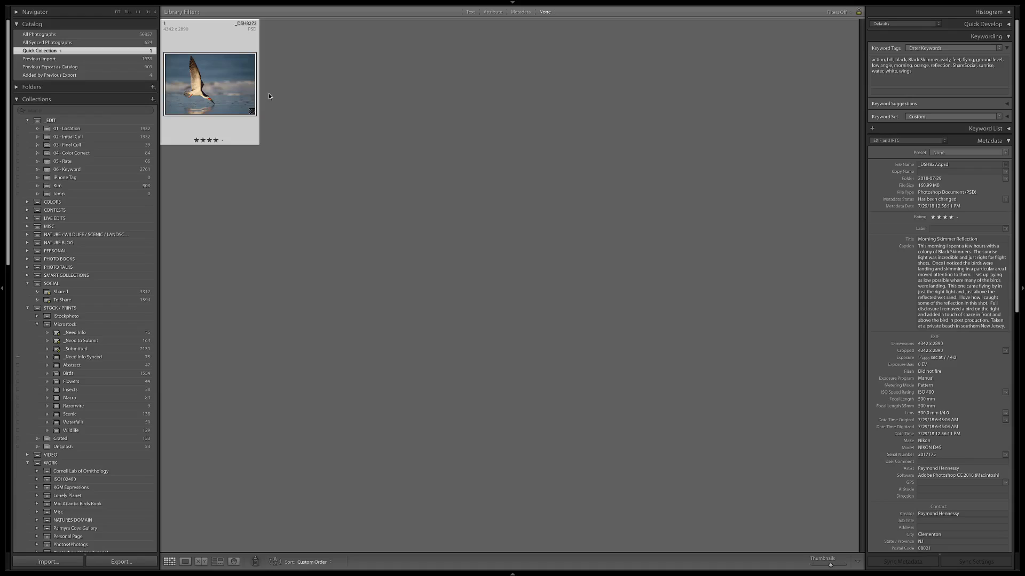
pyautogui.hotkey('ctrl', "'")
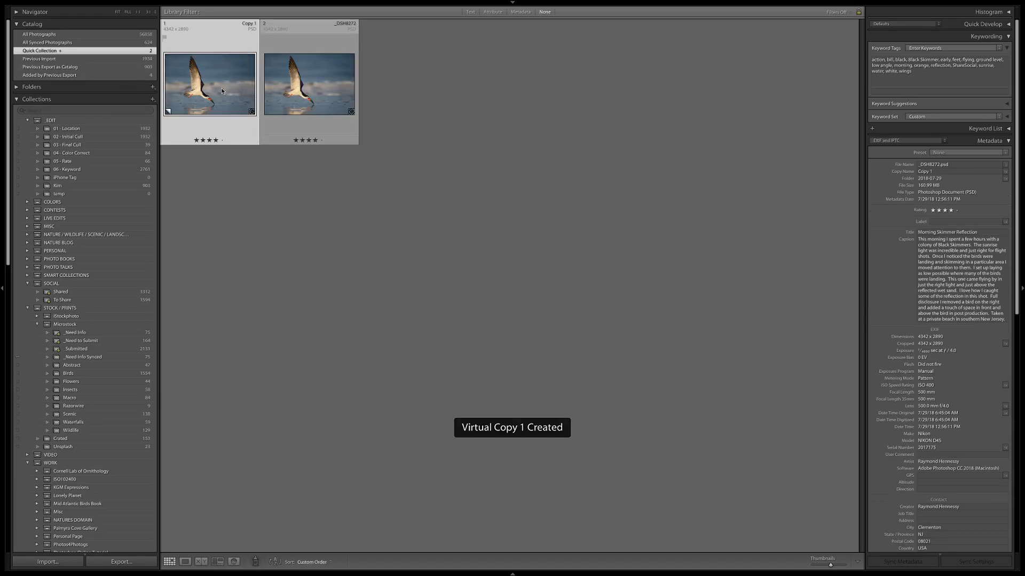
pyautogui.click(968, 68)
pyautogui.doubleClick(967, 67)
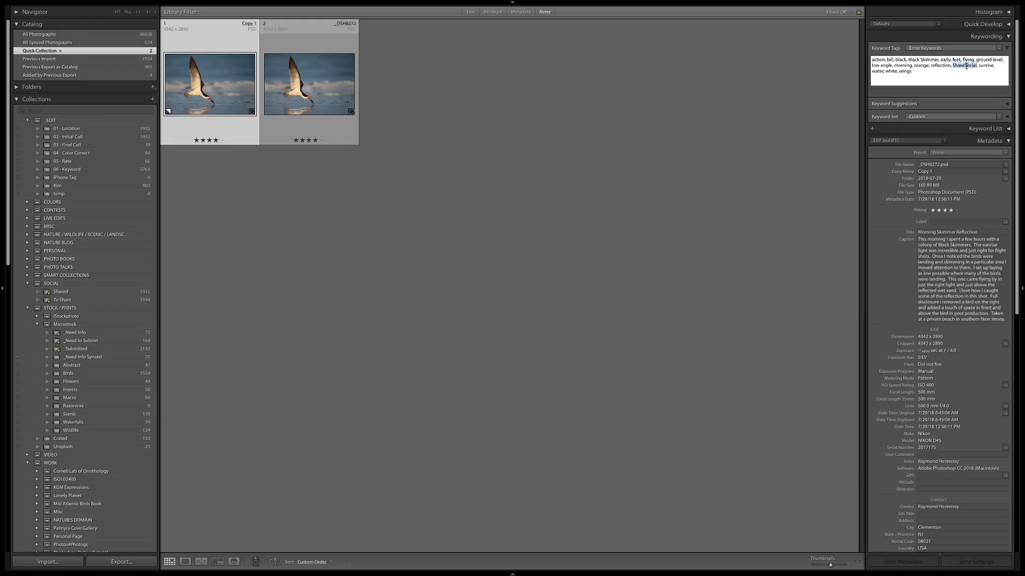
pyautogui.press('BackSpace')
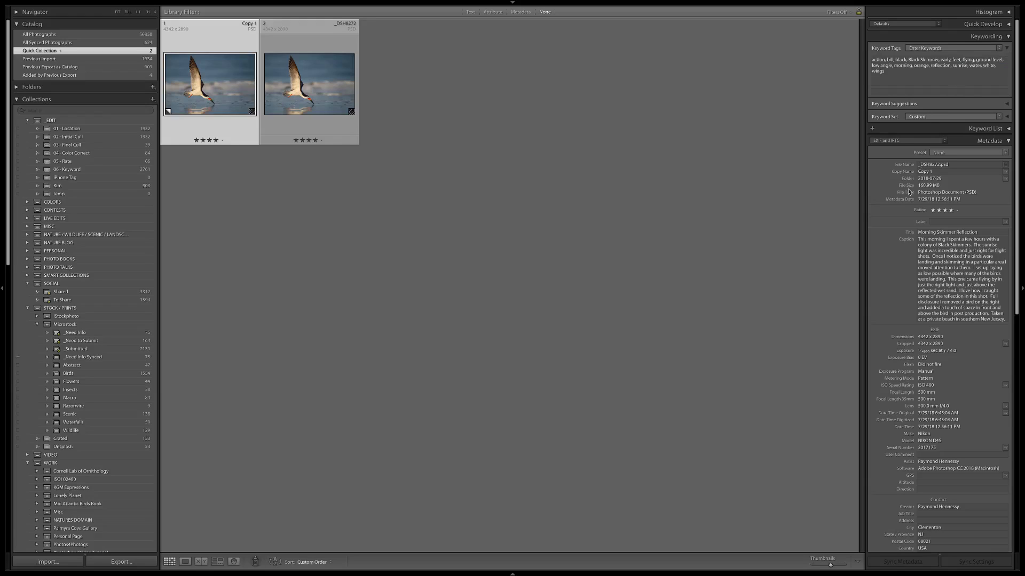
# - Set the virtual copy's label to "Need to Submit"
pyautogui.click(952, 221)
pyautogui.write('Need to Submit')
pyautogui.press('Return')
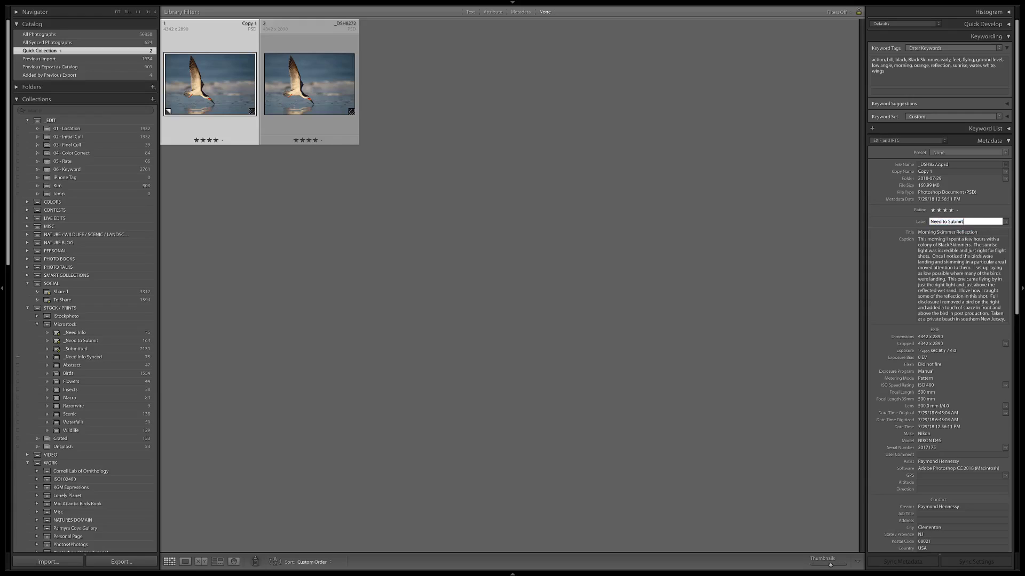
# - Replace the virtual copy's caption with "A Black Skimmer flies low over wet sand with its reflection showing in the early morning sun."
pyautogui.click(949, 256)
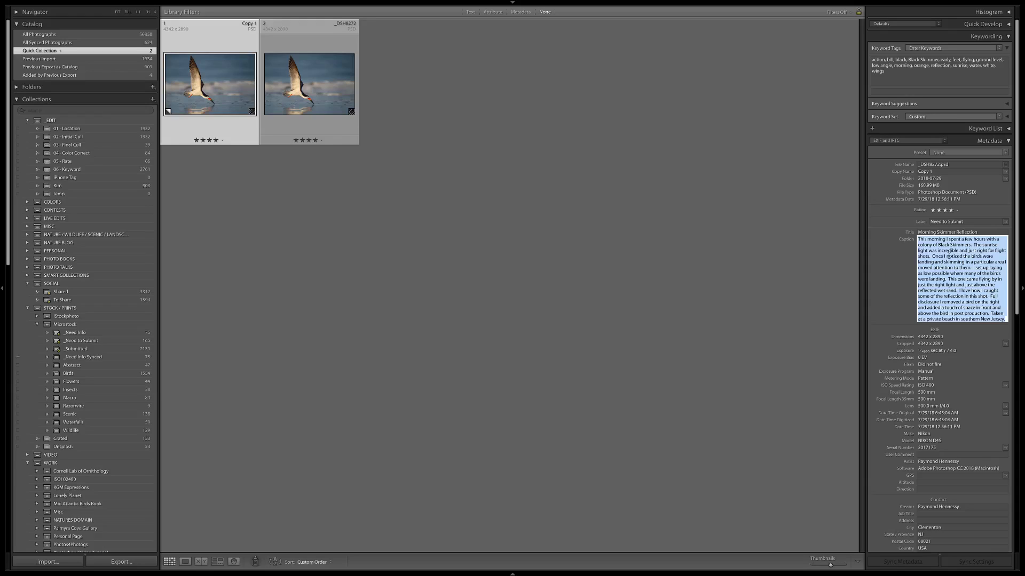
pyautogui.write('A Blac')
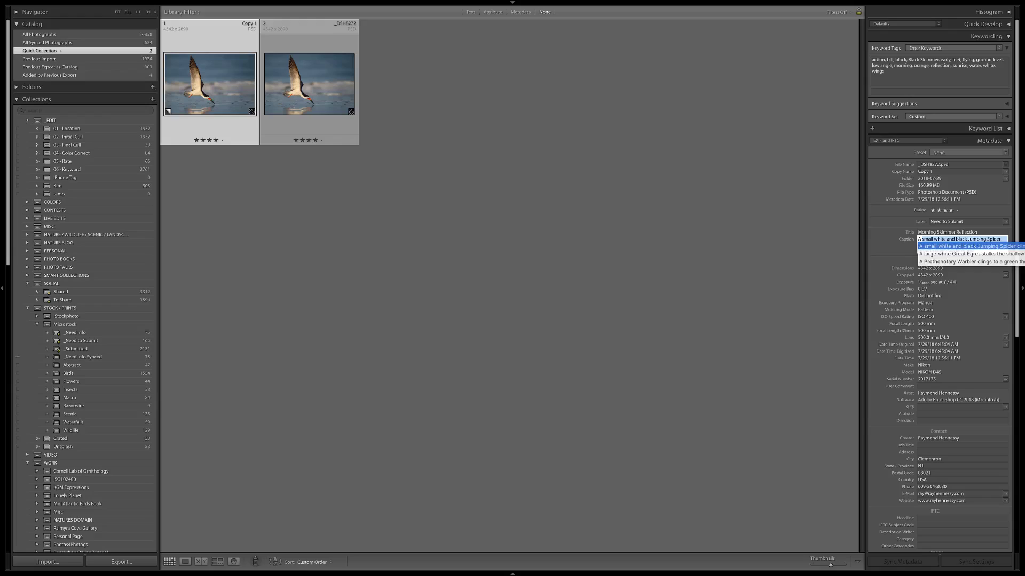
pyautogui.write('k Skimmer')
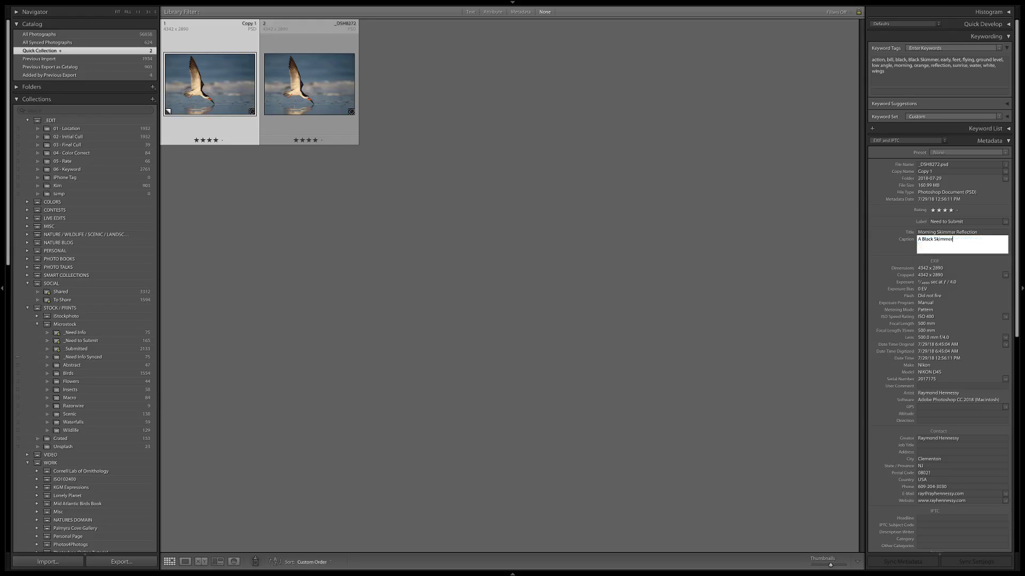
pyautogui.write(' flies')
pyautogui.write(' over wet san')
pyautogui.press('BackSpace')
pyautogui.press('BackSpace')
pyautogui.press('BackSpace')
pyautogui.press('BackSpace')
pyautogui.press('BackSpace')
pyautogui.press('BackSpace')
pyautogui.press('BackSpace')
pyautogui.press('BackSpace')
pyautogui.press('BackSpace')
pyautogui.press('BackSpace')
pyautogui.press('BackSpace')
pyautogui.press('BackSpace')
pyautogui.press('BackSpace')
pyautogui.press('BackSpace')
pyautogui.write('low over wet sand with its reflection showing in the early monring sun.')
pyautogui.press('Return')
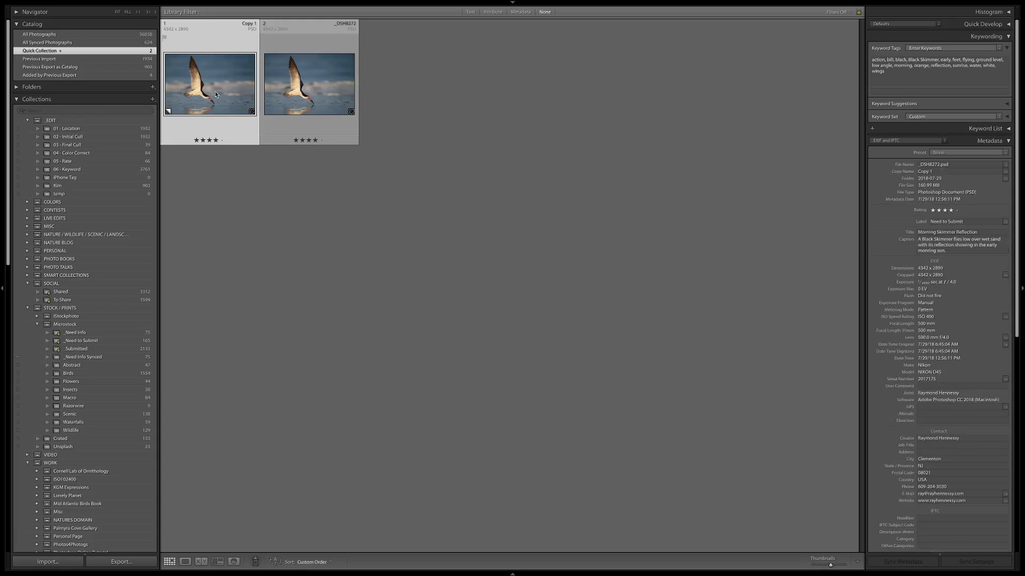
# - Add the virtual copy to the Microstock Birds collection and the Zenfolio Birds set, and remove it from the Quick Collection
pyautogui.moveTo(224, 89); pyautogui.dragTo(99, 373)
pyautogui.scroll(-15, 80, 355)
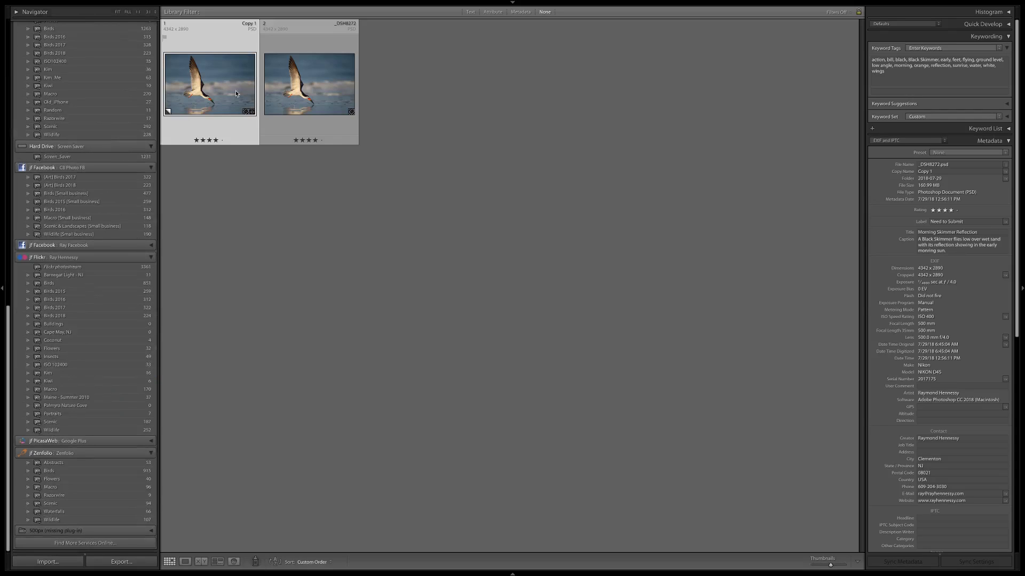
pyautogui.moveTo(232, 94); pyautogui.dragTo(101, 471)
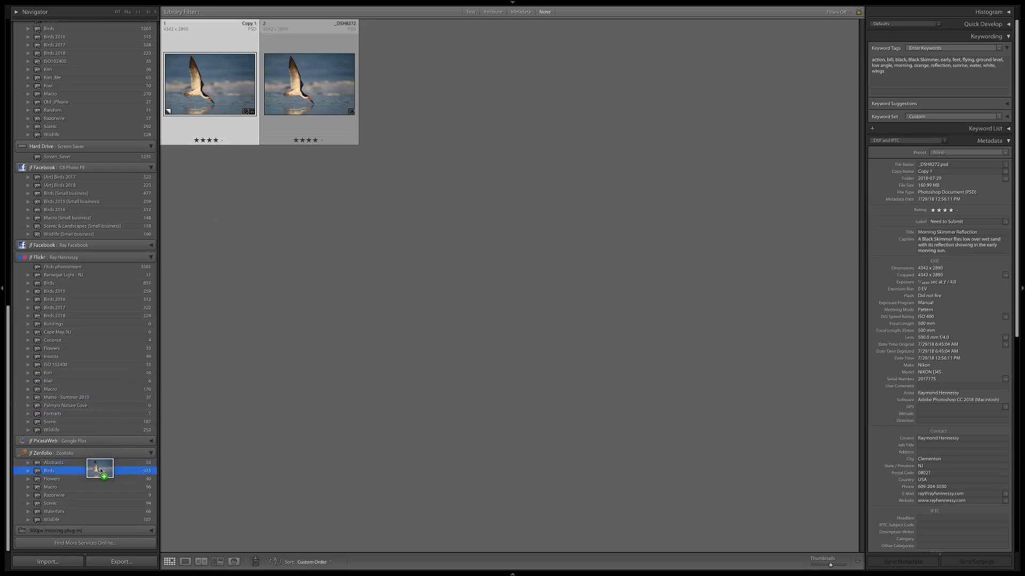
pyautogui.moveTo(101, 471); pyautogui.dragTo(100, 471)
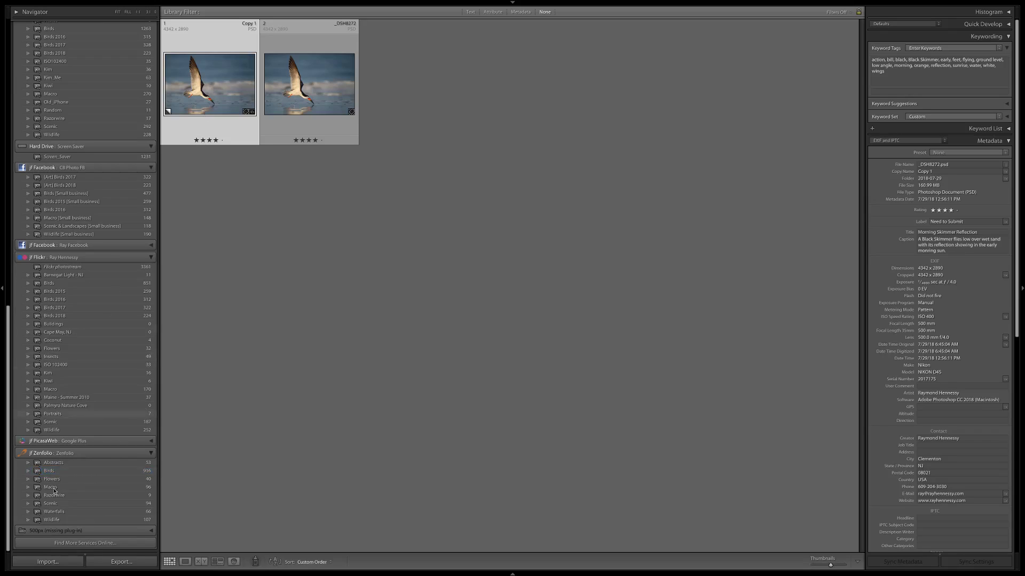
pyautogui.press('Delete')
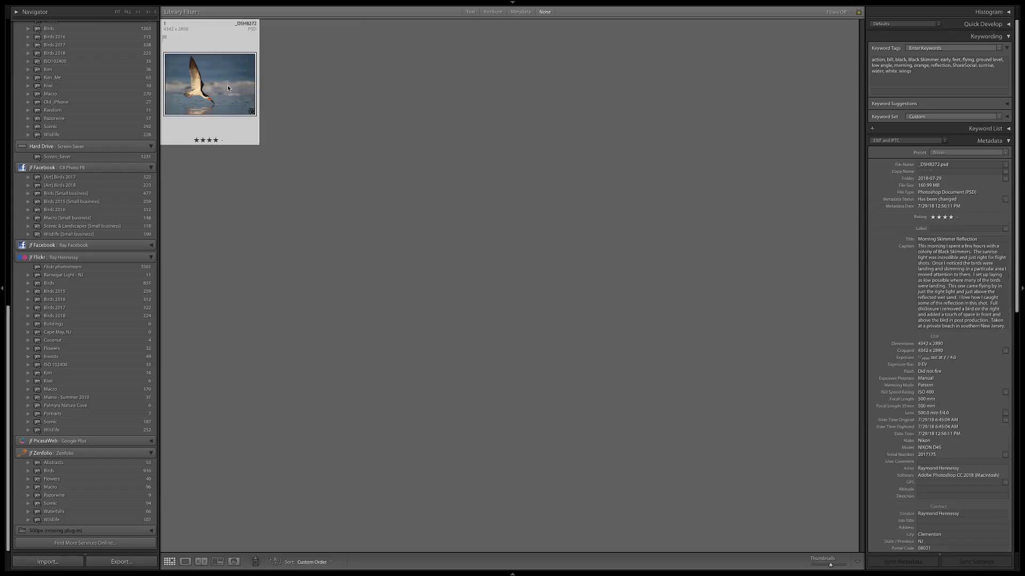
# - Export the edited PSD twice, once with the 500px preset and once with the Facebook - Right preset
pyautogui.press('super+shift+e')
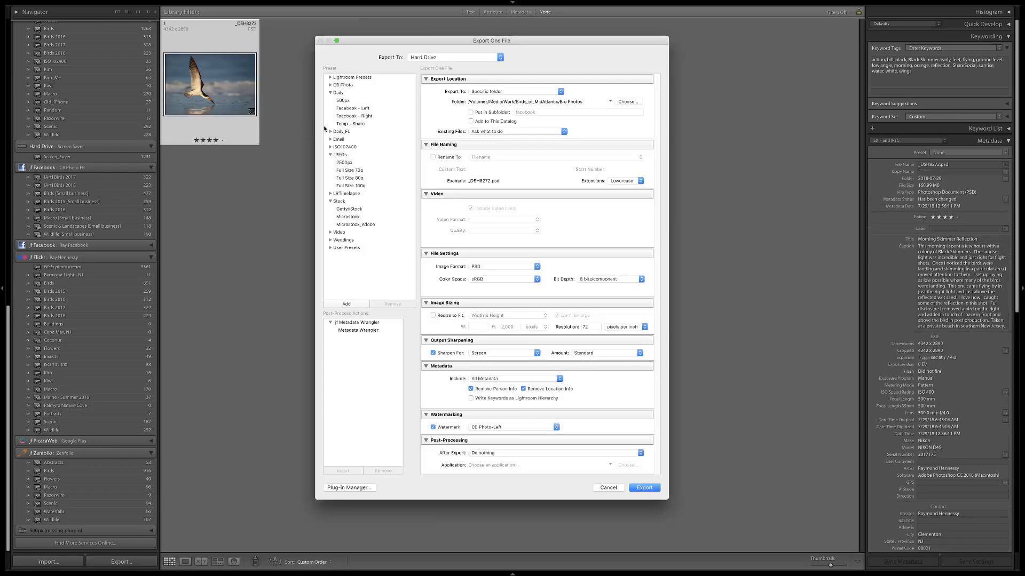
pyautogui.click(352, 101)
pyautogui.press('Return')
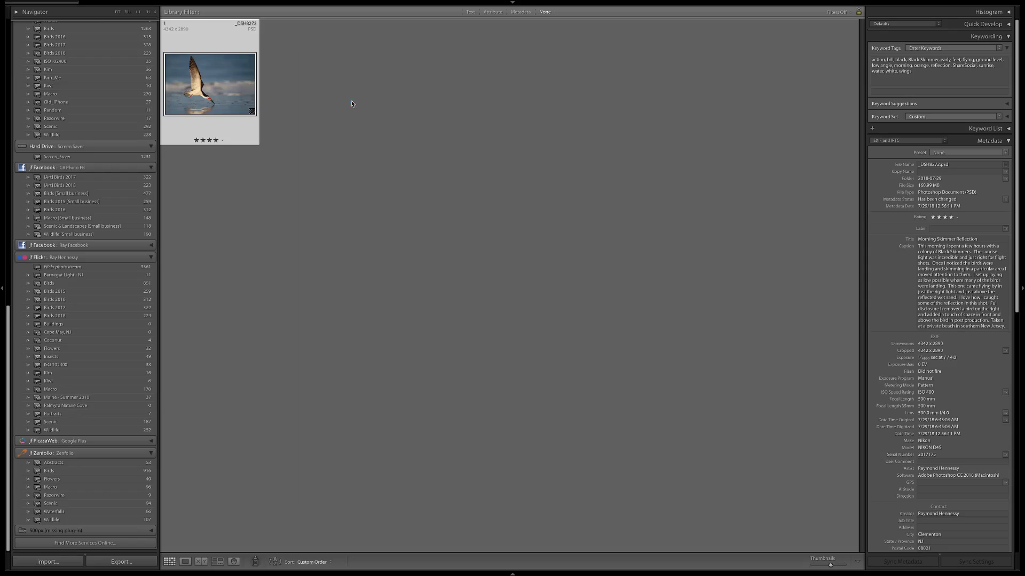
pyautogui.press('super+shift+e')
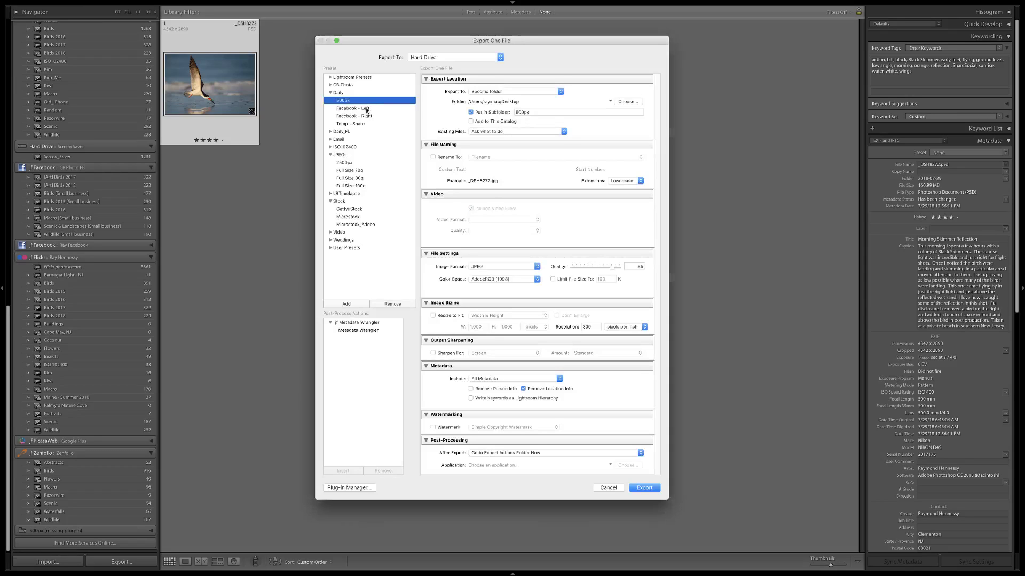
pyautogui.click(364, 116)
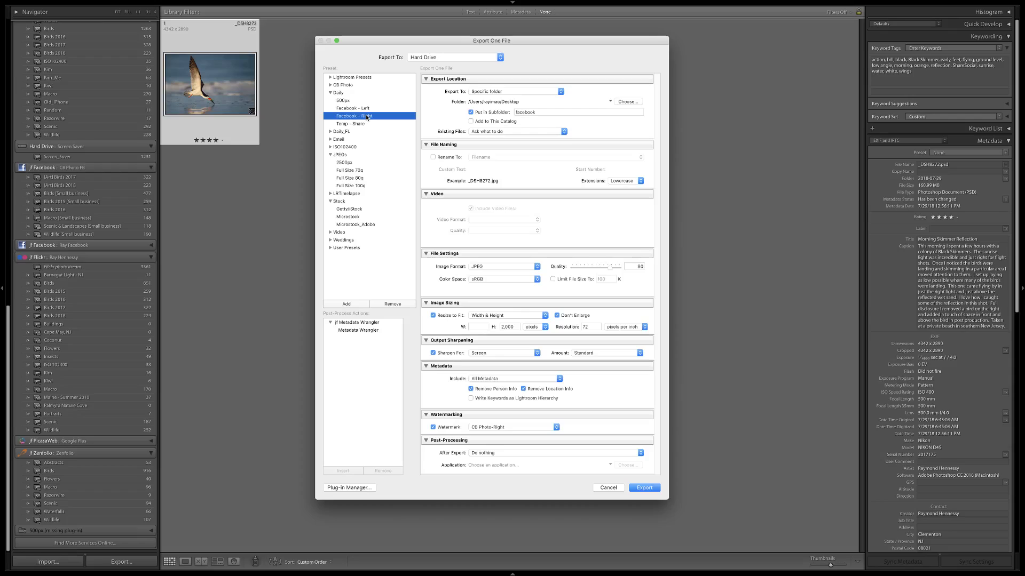
pyautogui.press('Return')
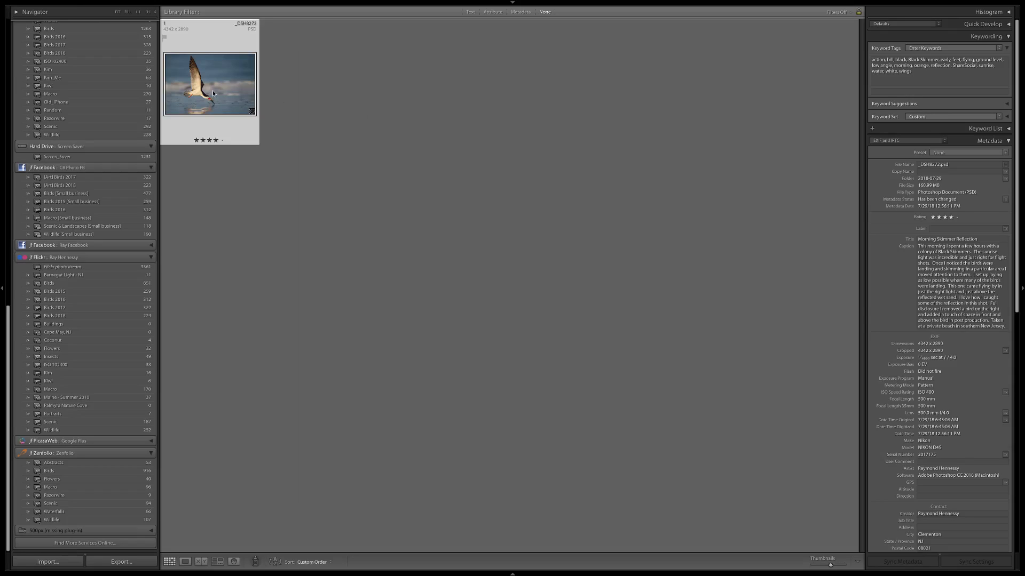
# - Add the PSD to Flickr Birds 2018, Facebook [Art] Birds 2018, the Screen_Saver set and iOS Dropbox Birds 2018
pyautogui.moveTo(212, 91); pyautogui.dragTo(83, 315)
pyautogui.moveTo(211, 88); pyautogui.dragTo(101, 185)
pyautogui.moveTo(210, 99); pyautogui.dragTo(102, 158)
pyautogui.moveTo(222, 84)
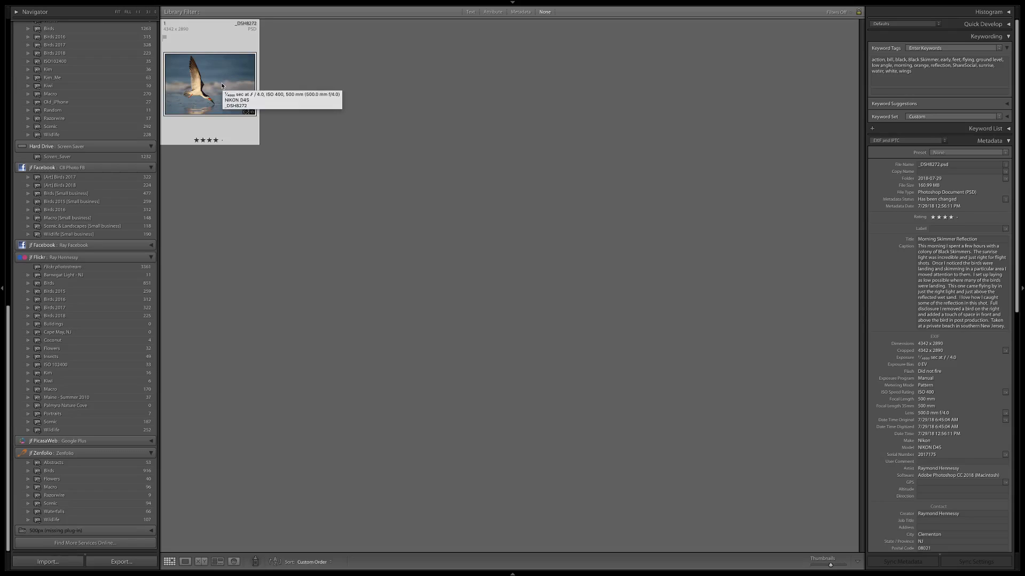
pyautogui.moveTo(222, 85); pyautogui.dragTo(70, 56)
# - Publish the new skimmer photo through the iOS Dropbox, Screen_Saver, Facebook and Flickr sets, and open the Zenfolio Birds set
pyautogui.click(70, 55)
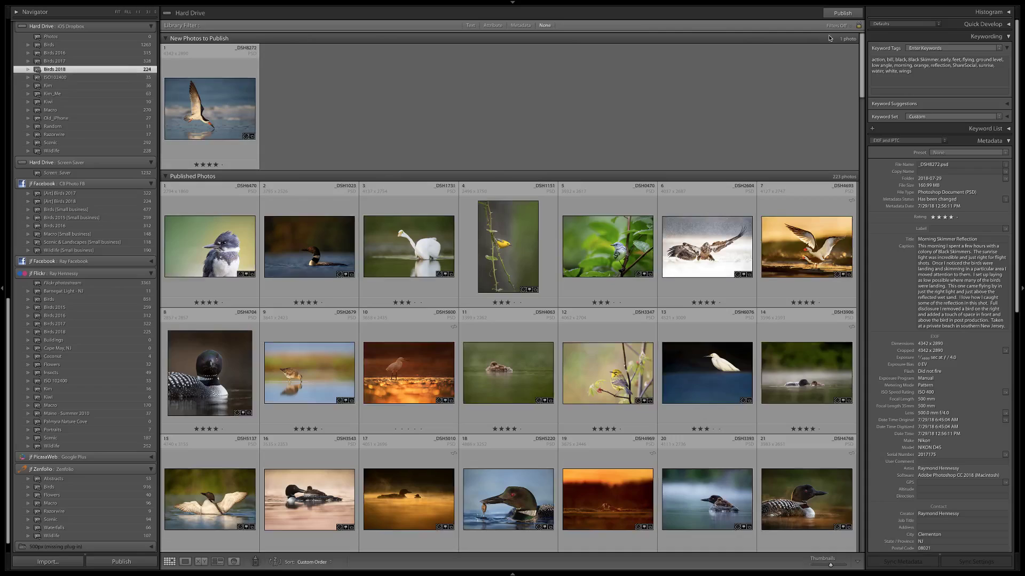
pyautogui.click(842, 13)
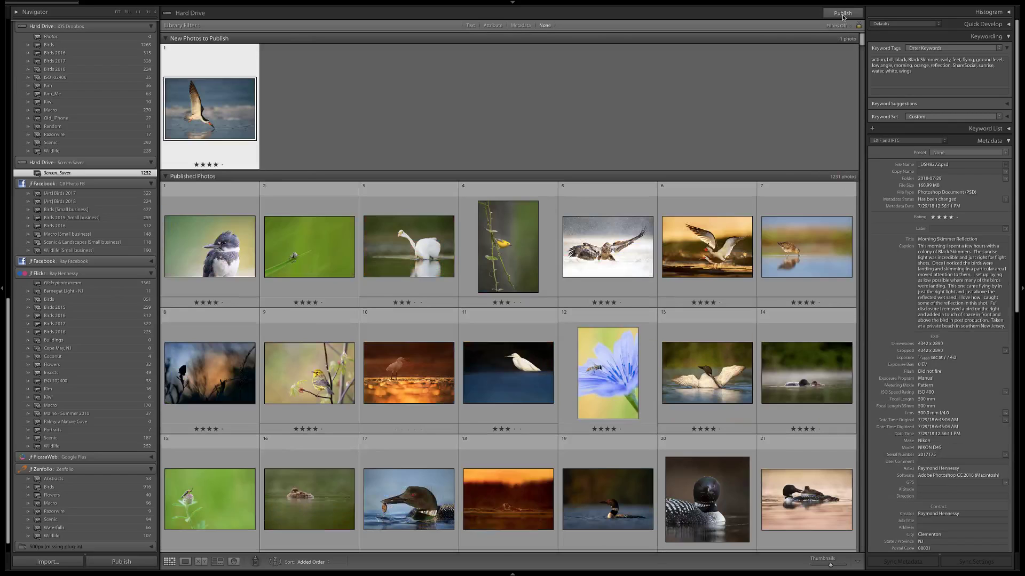
pyautogui.click(842, 15)
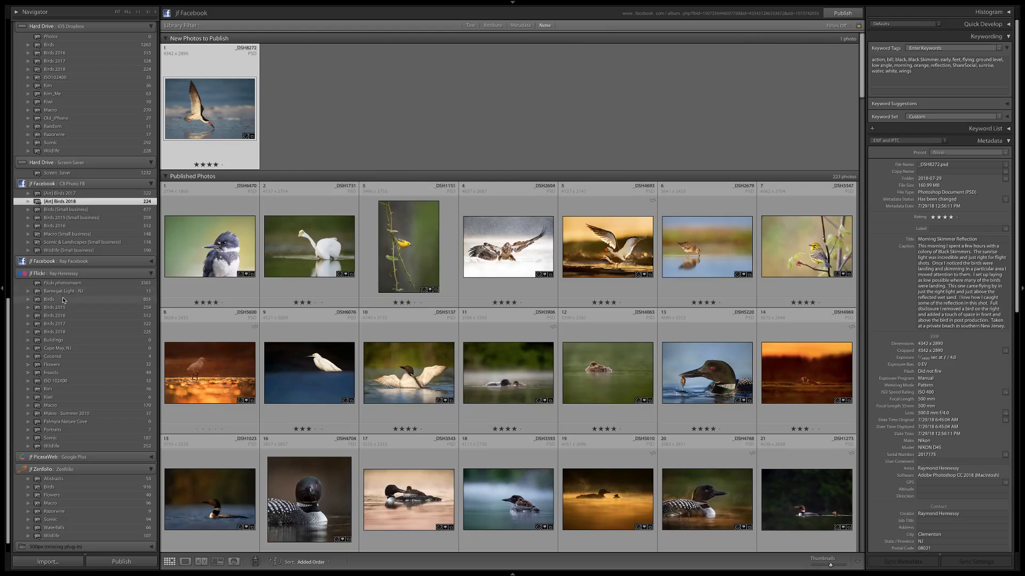
pyautogui.click(70, 332)
pyautogui.click(843, 14)
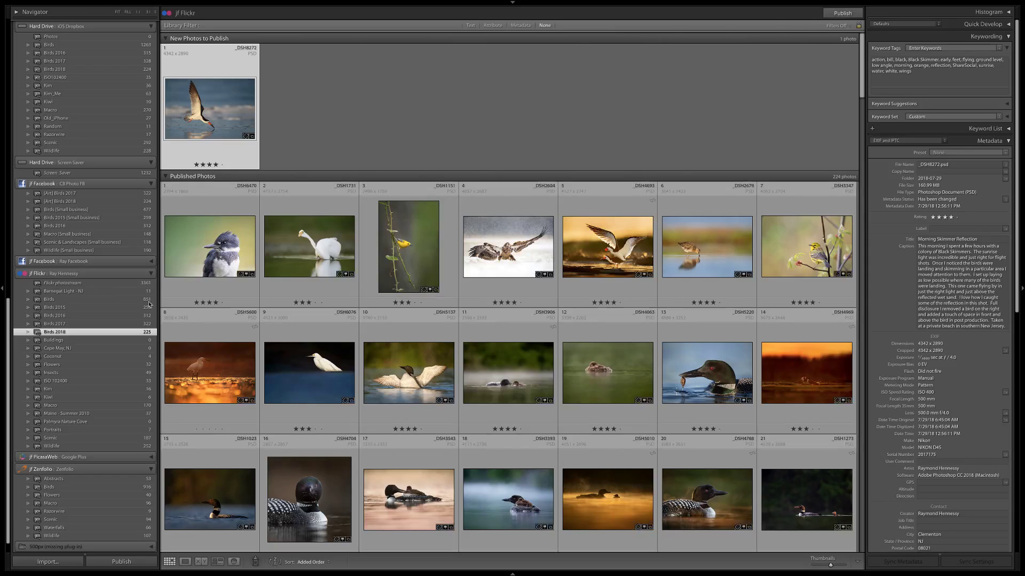
pyautogui.click(60, 488)
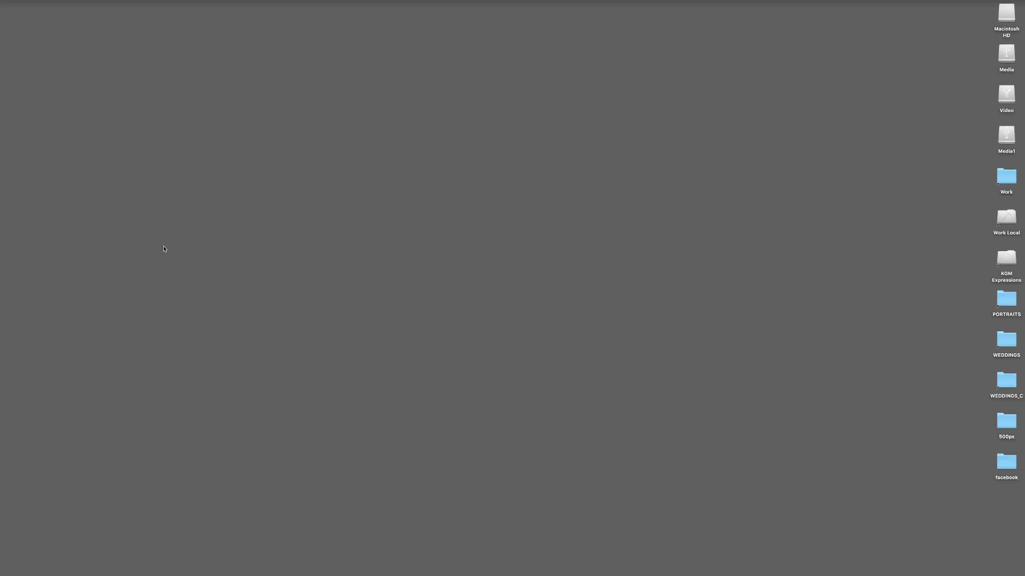
# - Switch to the minimized Safari window and start a photo upload to the 500px profile
pyautogui.moveTo(320, 573)
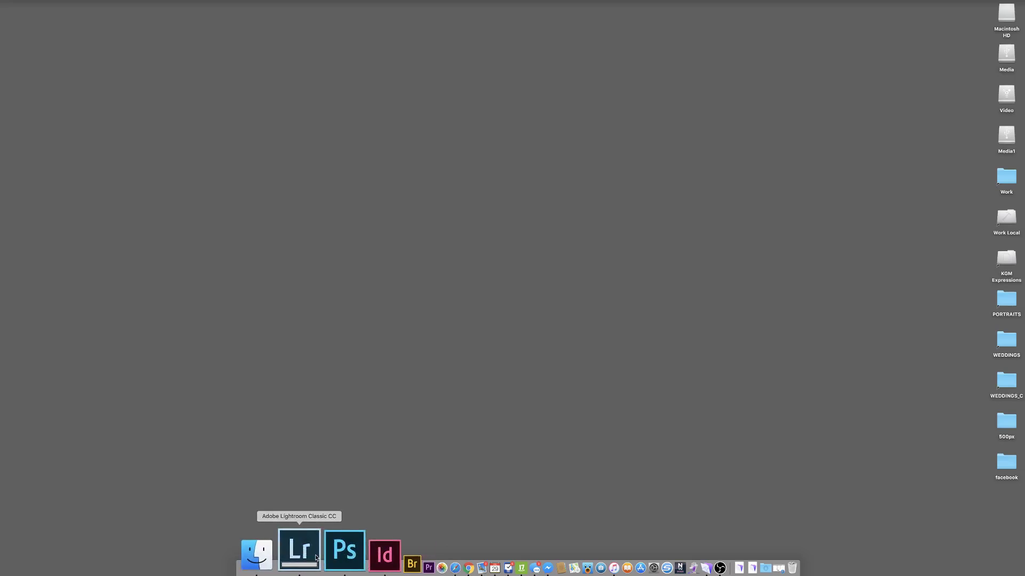
pyautogui.click(395, 558)
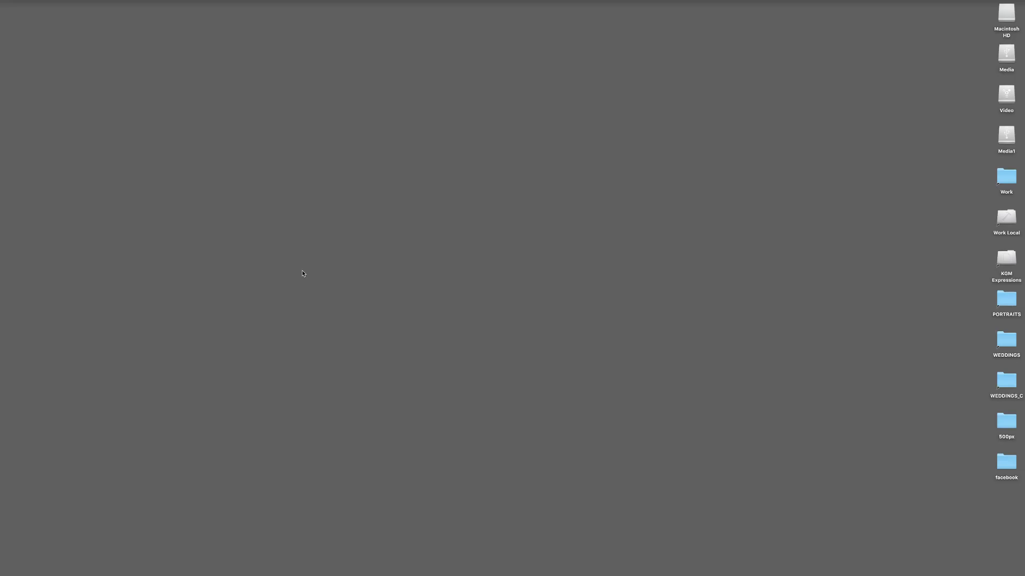
pyautogui.moveTo(480, 555)
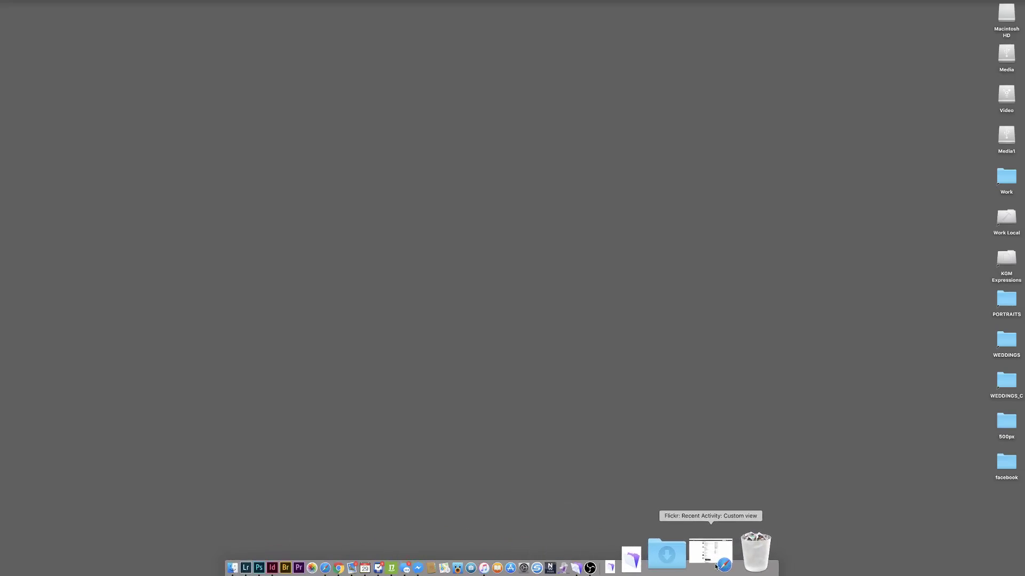
pyautogui.click(715, 566)
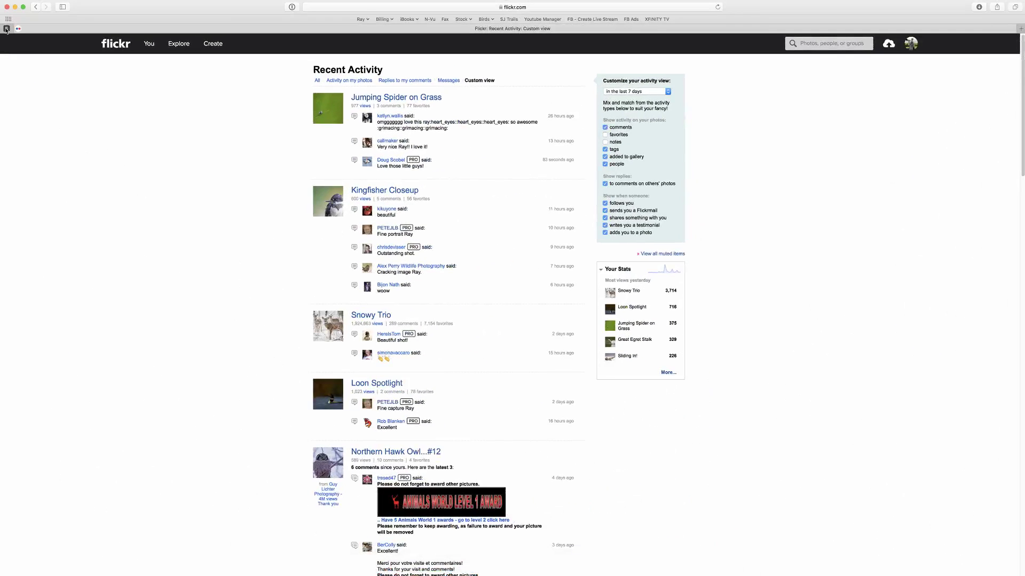
pyautogui.click(7, 29)
pyautogui.click(21, 69)
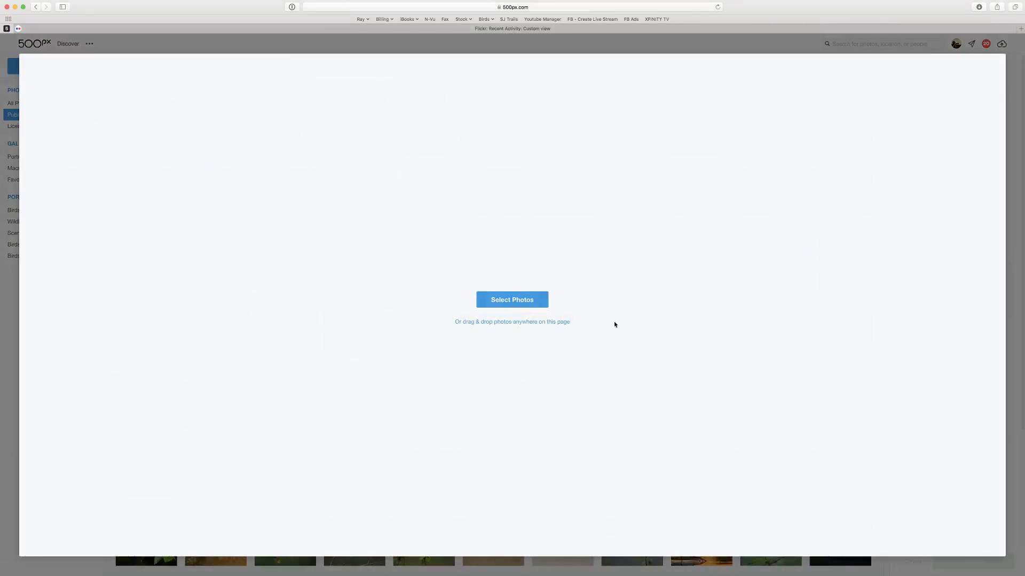
# - Choose _DSH8272.jpg from the desktop's 500px folder for the upload
pyautogui.click(518, 302)
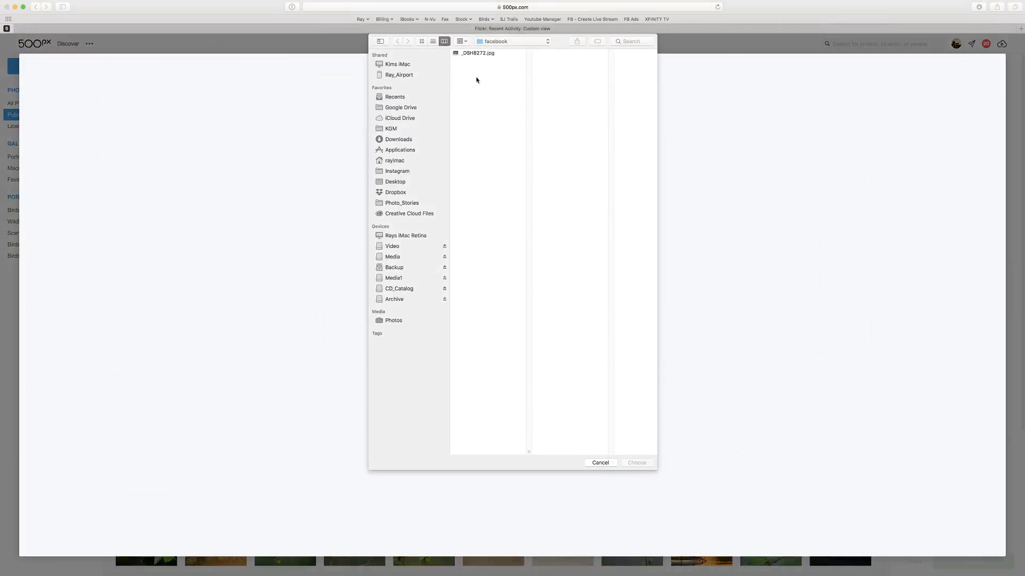
pyautogui.press('super+shift+d')
pyautogui.click(481, 54)
pyautogui.click(546, 54)
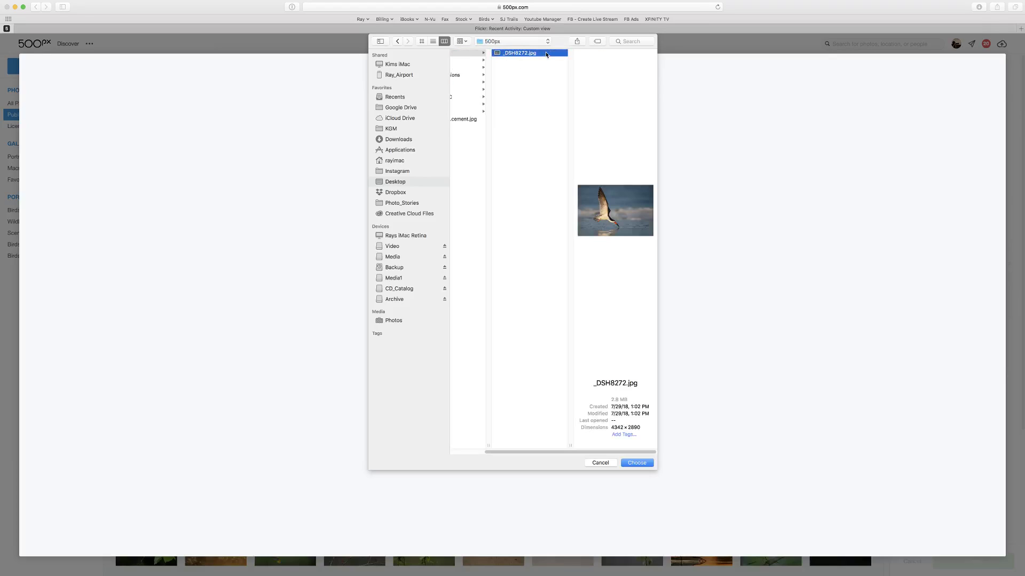
pyautogui.doubleClick(547, 54)
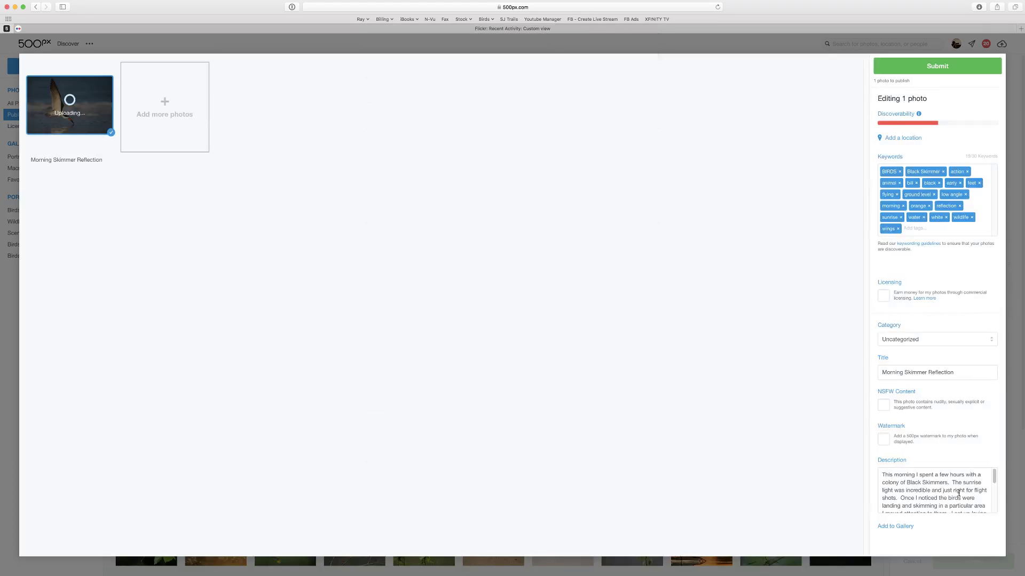
# - Enable the watermark and licensing, set the category to Nature, and submit the photo to 500px
pyautogui.click(884, 483)
pyautogui.click(930, 382)
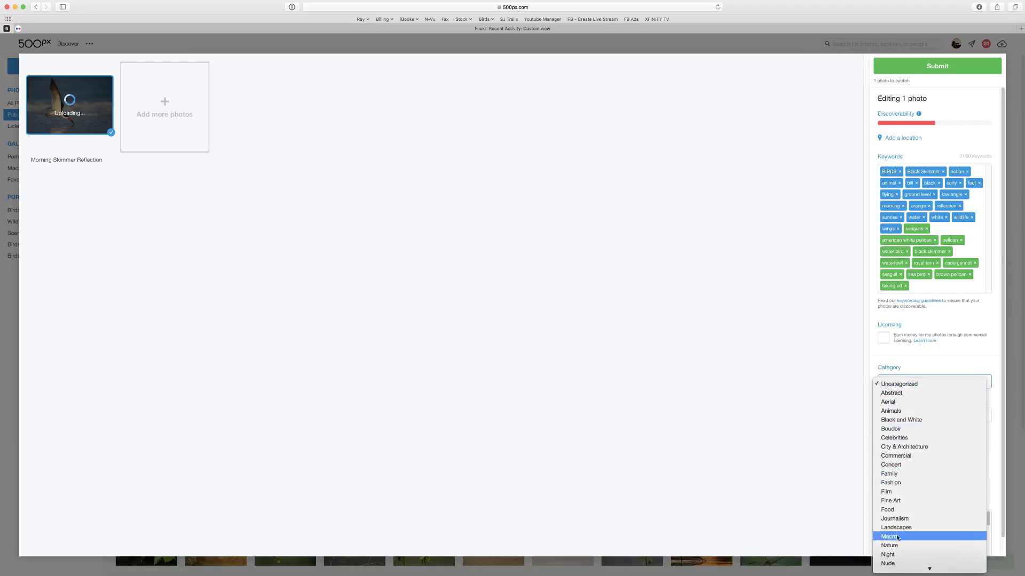
pyautogui.press('Return')
pyautogui.click(883, 338)
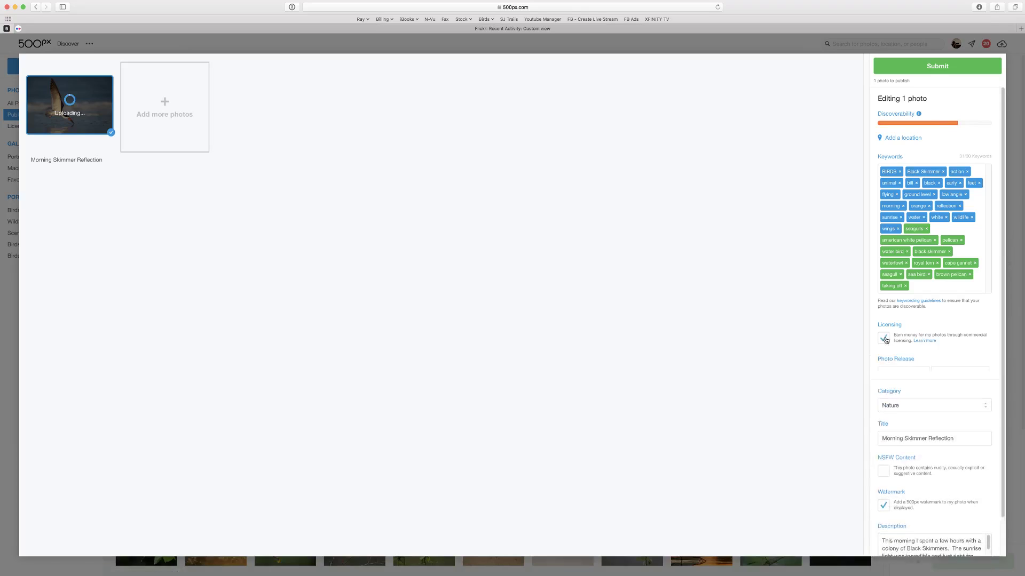
pyautogui.click(917, 69)
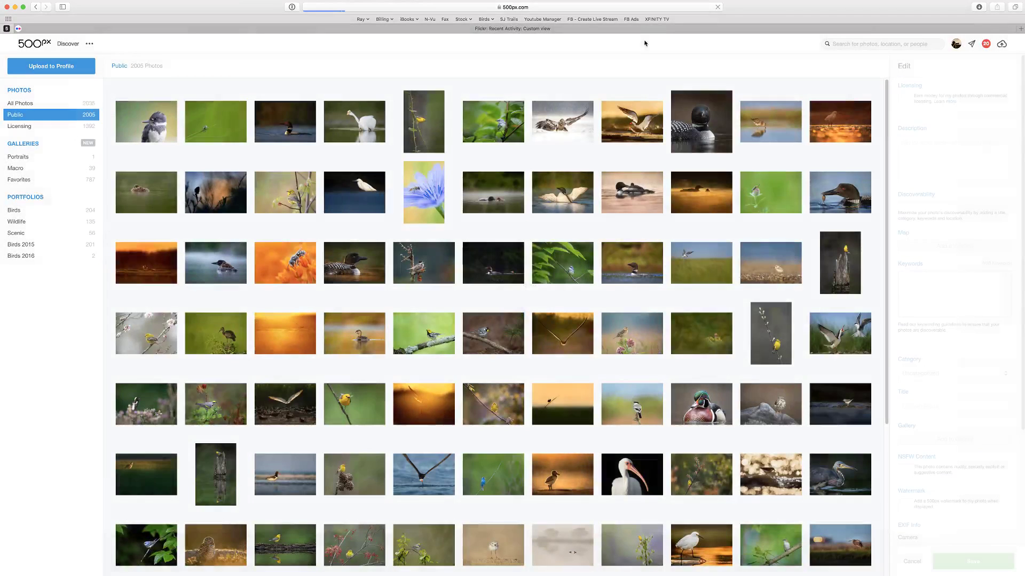
# - Open the skimmer photo from the Flickr photostream and check its description, group, album and tags
pyautogui.click(636, 30)
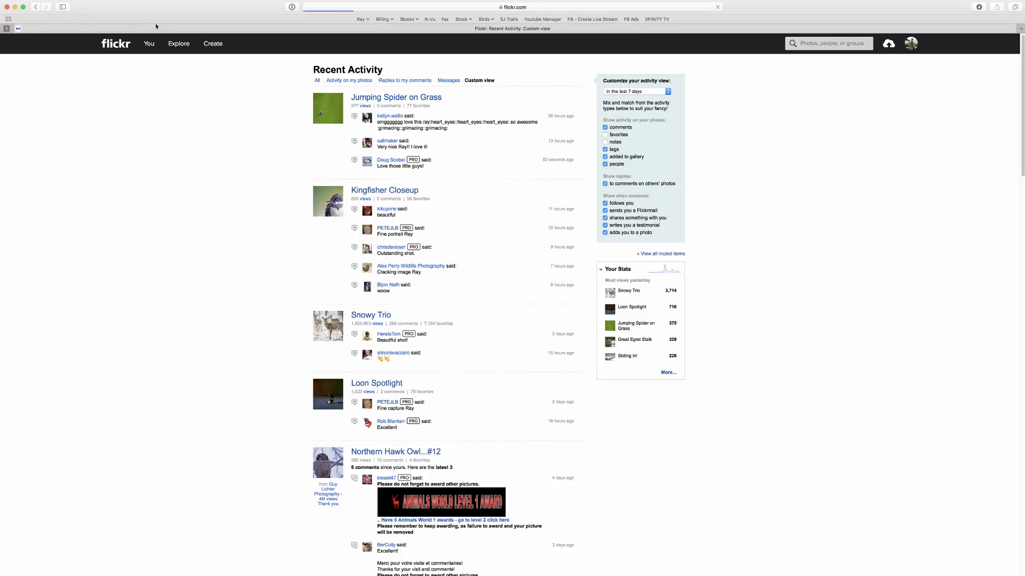
pyautogui.moveTo(150, 46)
pyautogui.click(151, 147)
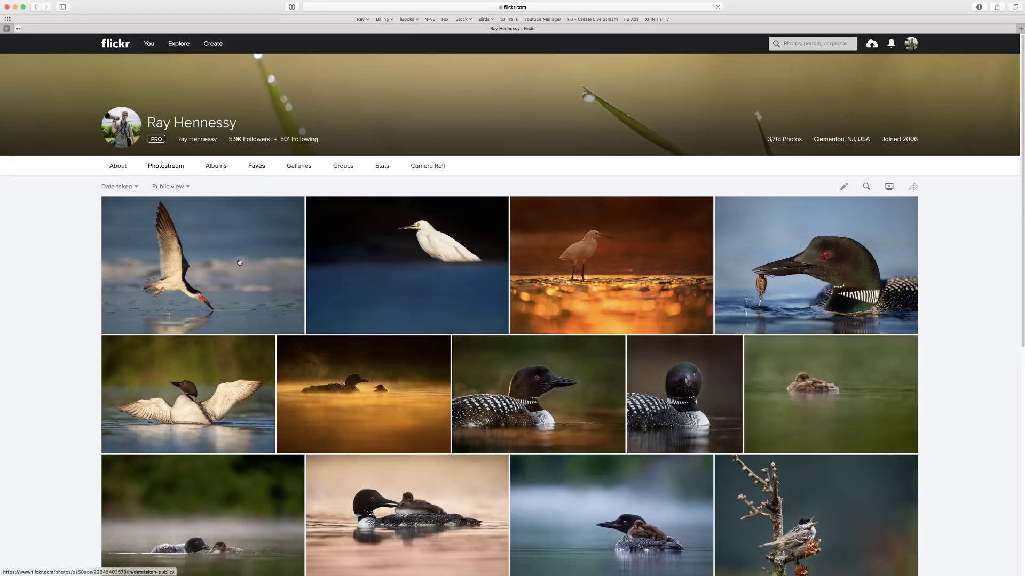
pyautogui.click(238, 250)
pyautogui.scroll(-4, 425, 386)
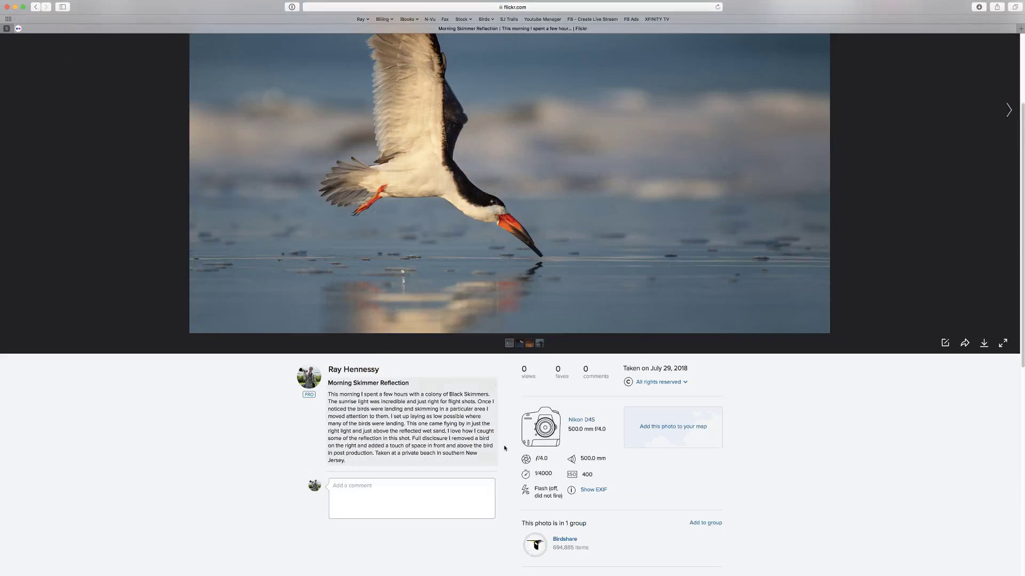
pyautogui.scroll(-4, 602, 453)
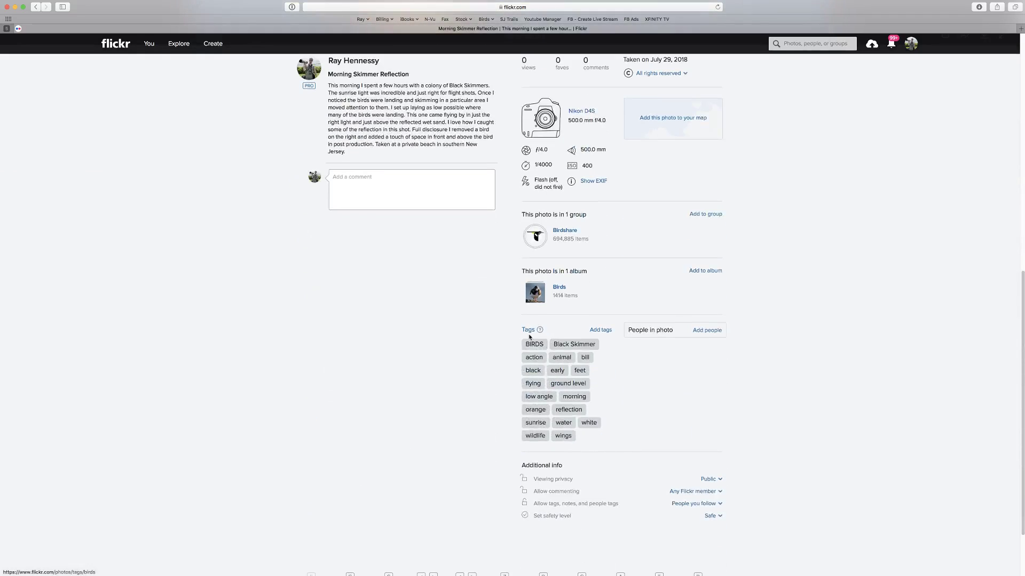
pyautogui.scroll(10, 558, 373)
# - Return to Flickr's recent activity and open the Crushed Box Photo Facebook page in a new browser tab
pyautogui.moveTo(149, 43)
pyautogui.click(160, 149)
pyautogui.press('super+t')
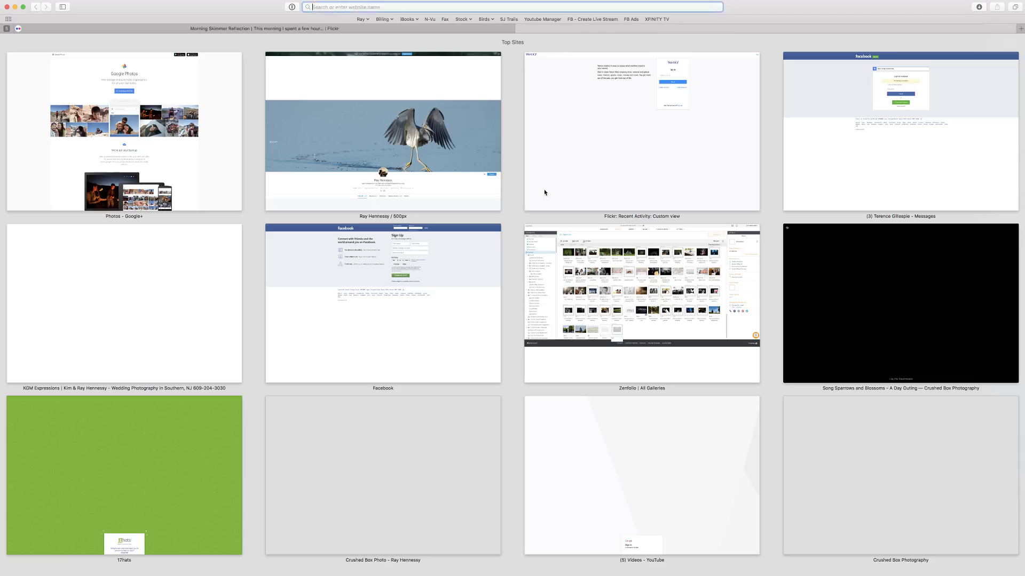
pyautogui.write('facebook.com/crushedboxphoto/')
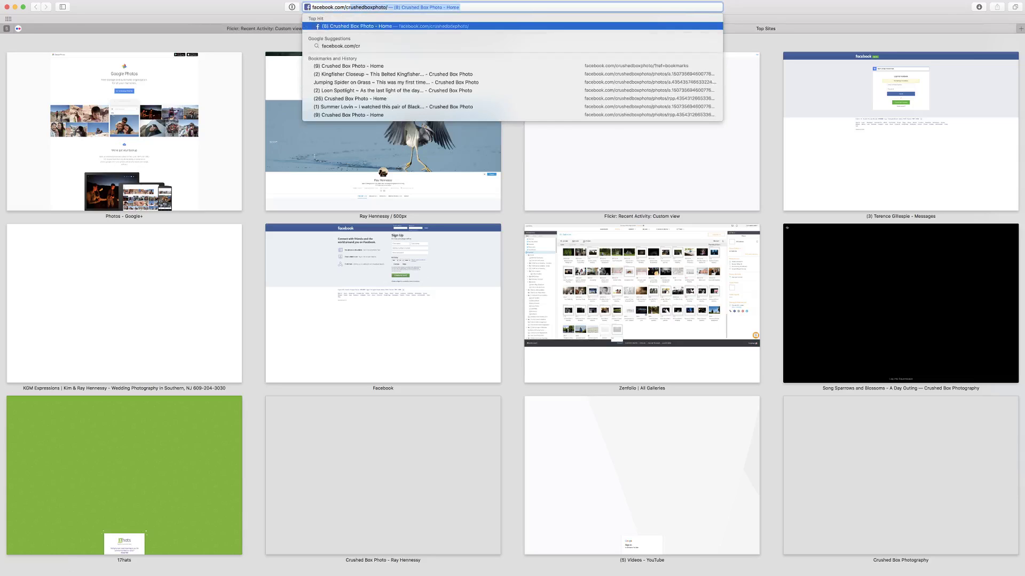
pyautogui.press('Return')
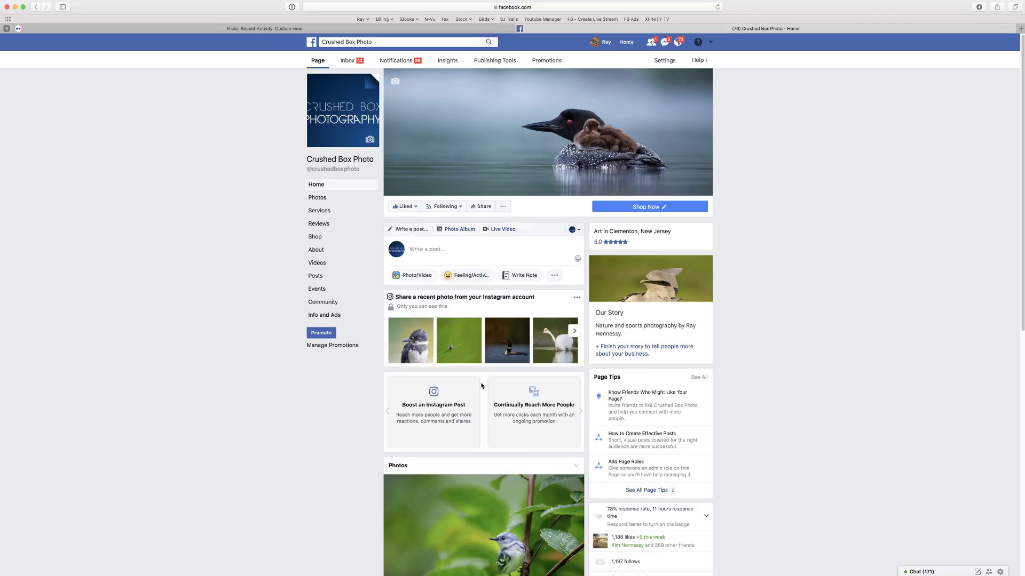
# - Copy the full caption of the Morning Skimmer Reflection post on the Crushed Box Photo page
pyautogui.scroll(-10, 480, 385)
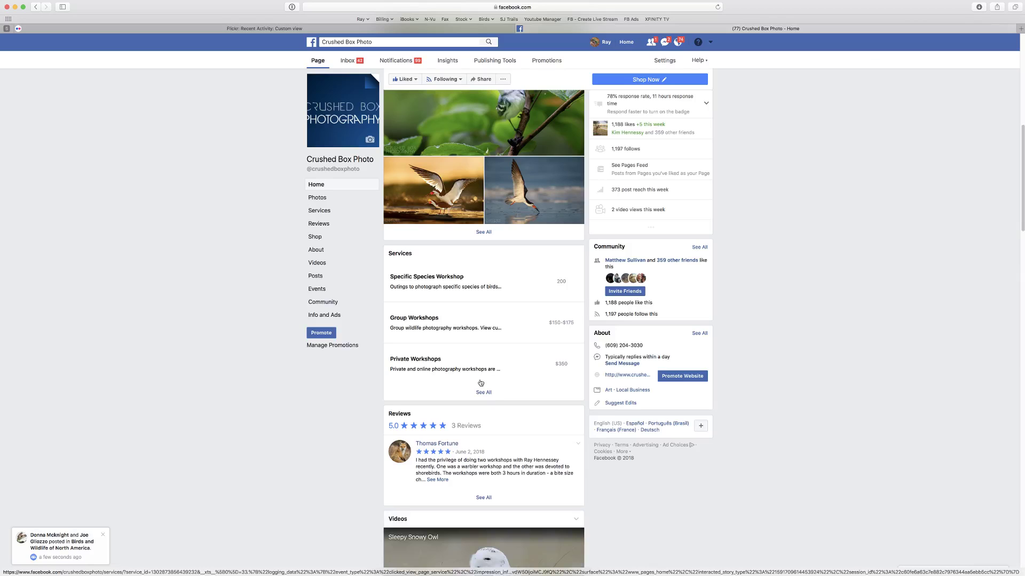
pyautogui.scroll(-5, 480, 383)
pyautogui.scroll(-10, 480, 382)
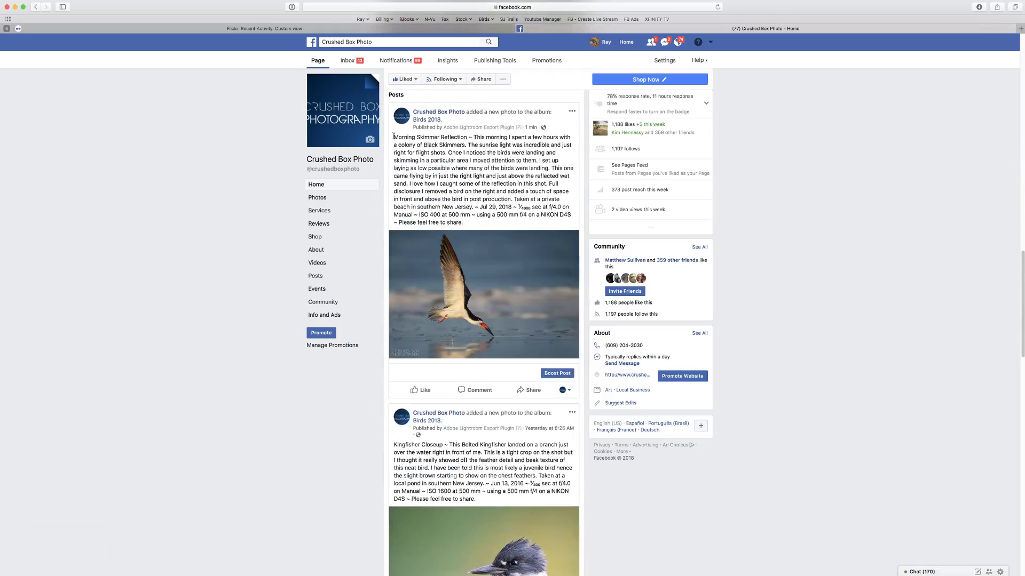
pyautogui.moveTo(394, 137); pyautogui.dragTo(465, 219)
pyautogui.press('super+c')
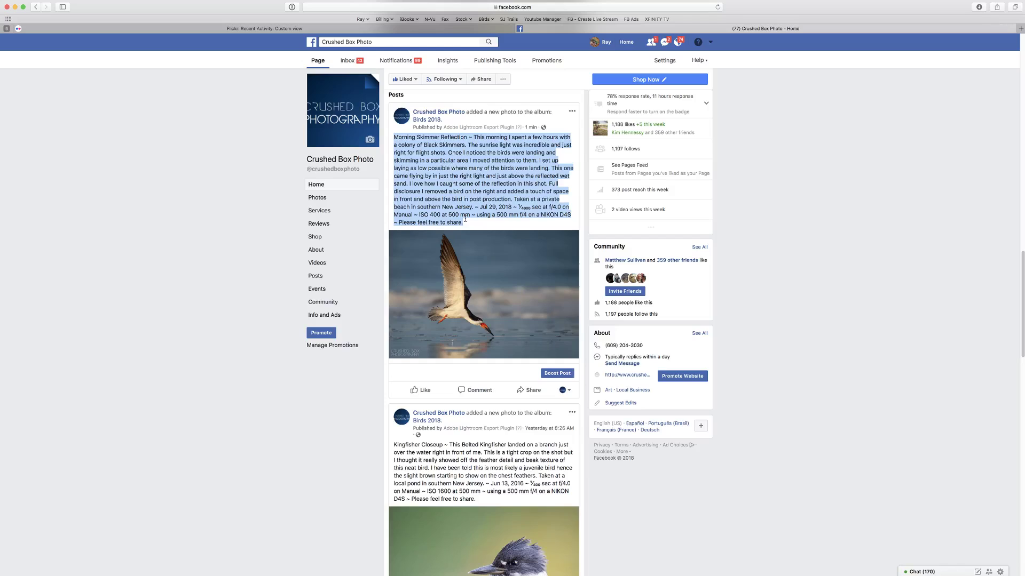
# - Post _DSH8272.jpg from the desktop's facebook folder to the personal news feed with the copied caption
pyautogui.click(626, 45)
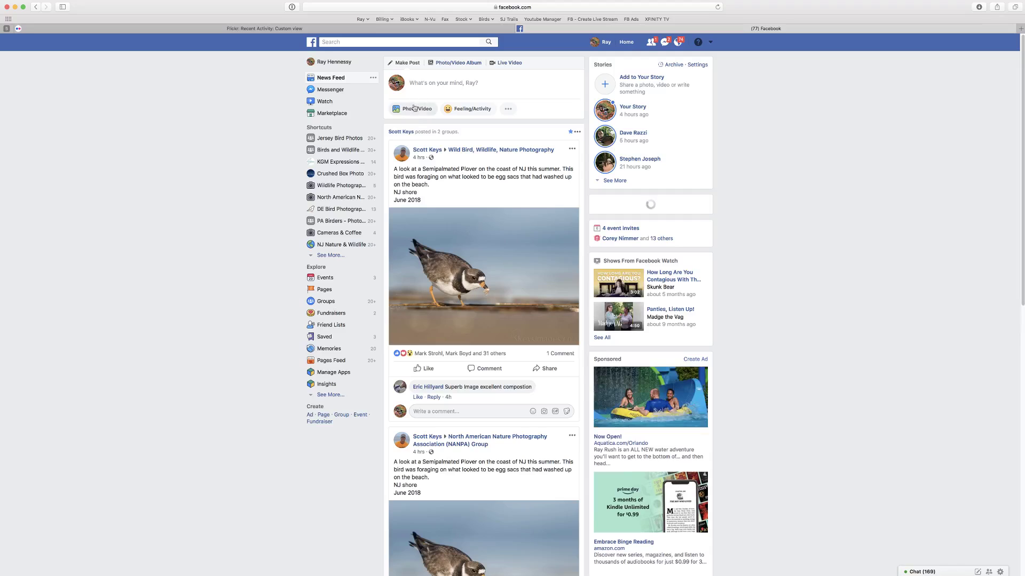
pyautogui.click(415, 110)
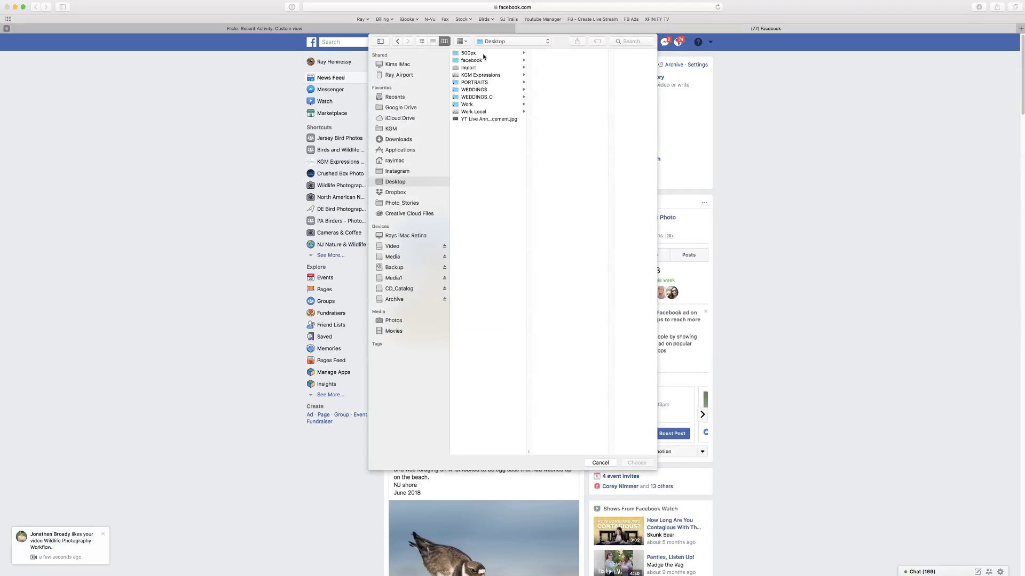
pyautogui.click(484, 56)
pyautogui.click(483, 60)
pyautogui.click(554, 56)
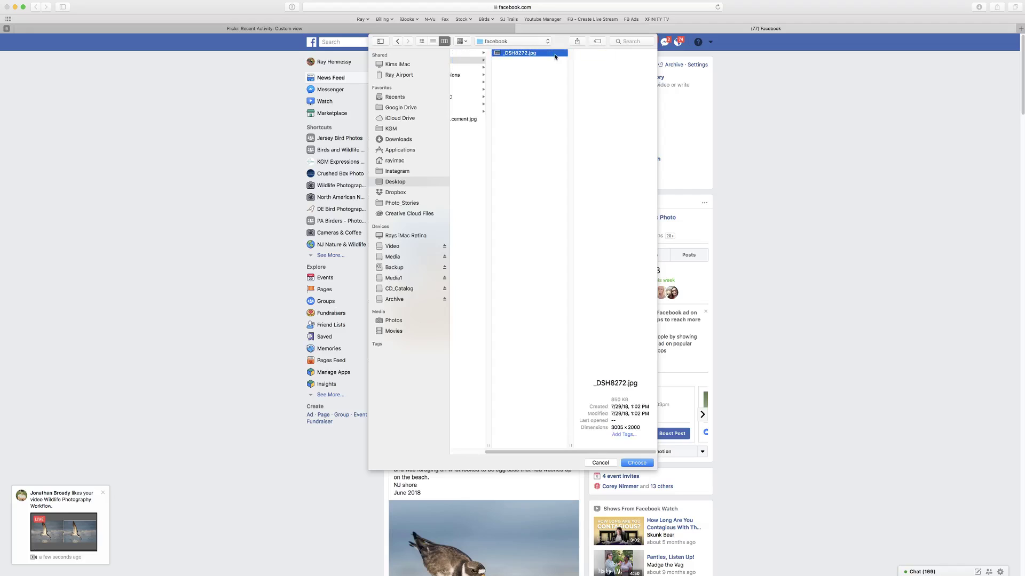
pyautogui.doubleClick(554, 56)
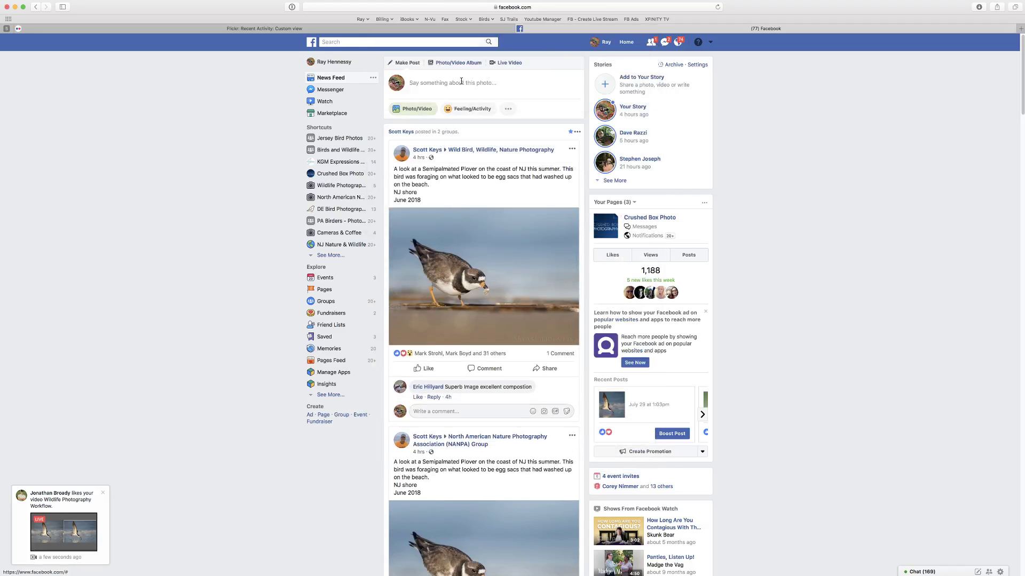
pyautogui.press('super+v')
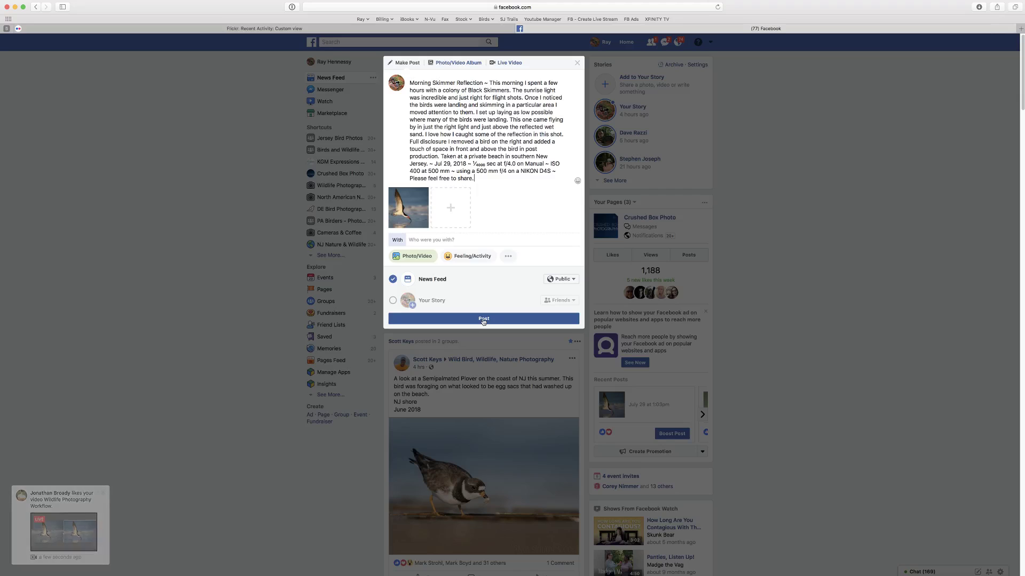
pyautogui.click(484, 320)
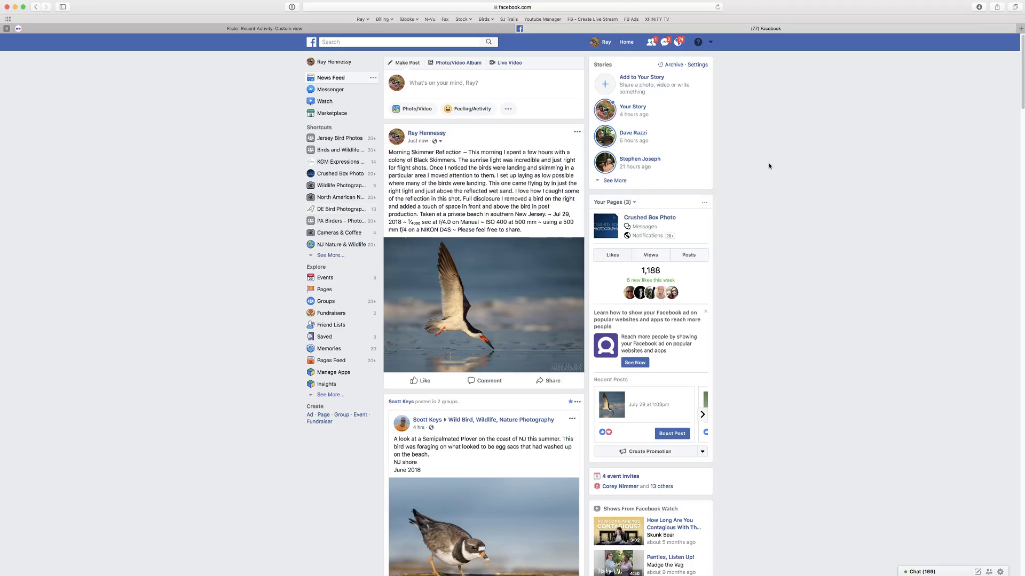
# - Hide the browser, switch to Lightroom and show the 02 - Initial Cull collection with the side panels hidden
pyautogui.press('super+h')
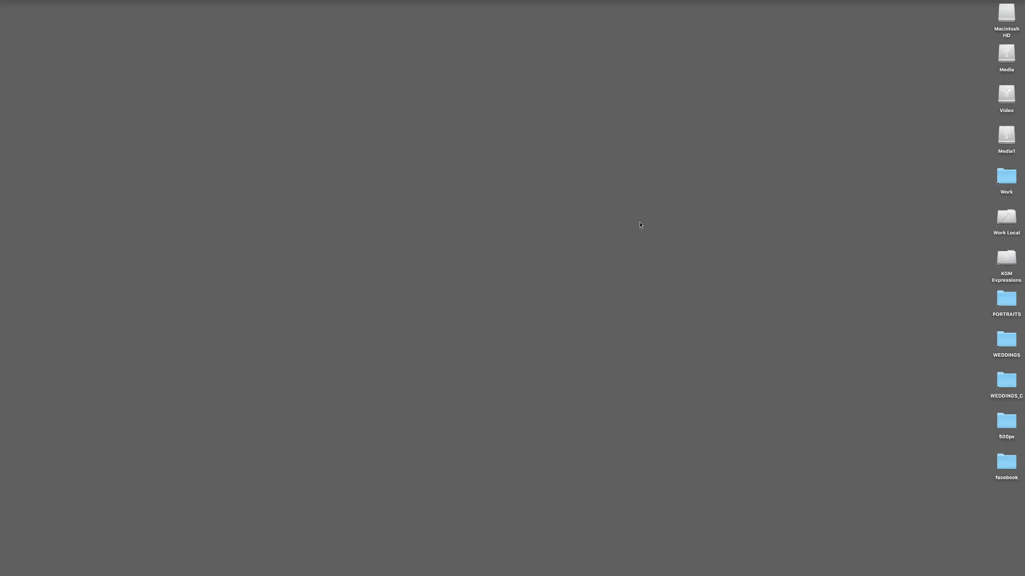
pyautogui.press('super+Tab')
pyautogui.press('super+Tab')
pyautogui.press('super+Tab')
pyautogui.press('super+shift+Tab')
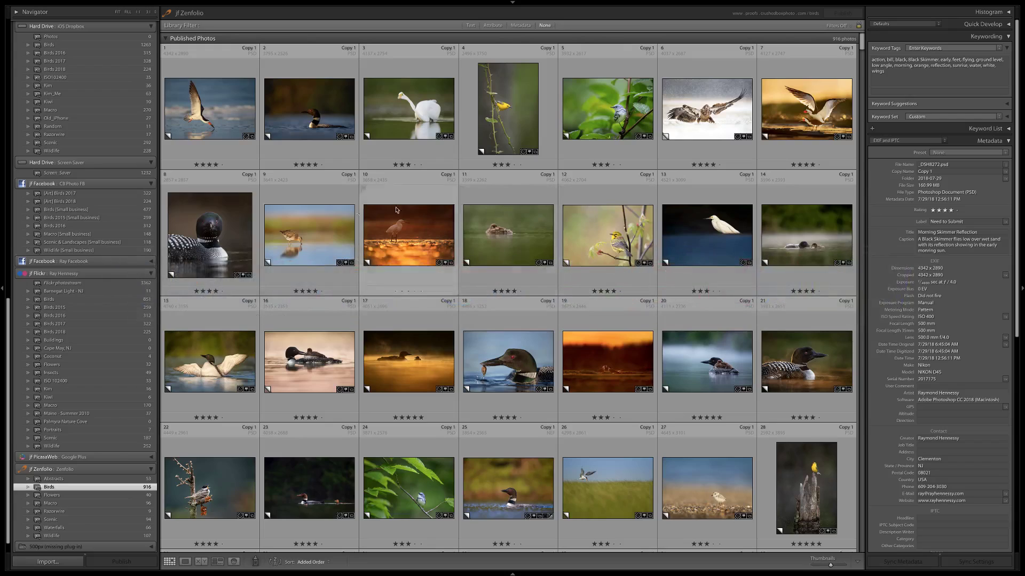
pyautogui.scroll(15, 102, 151)
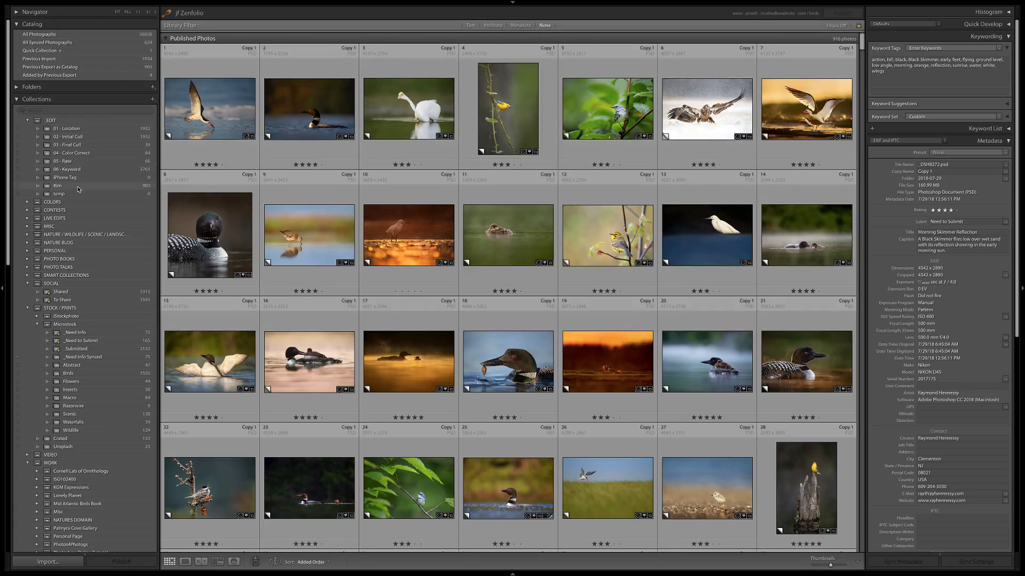
pyautogui.click(96, 138)
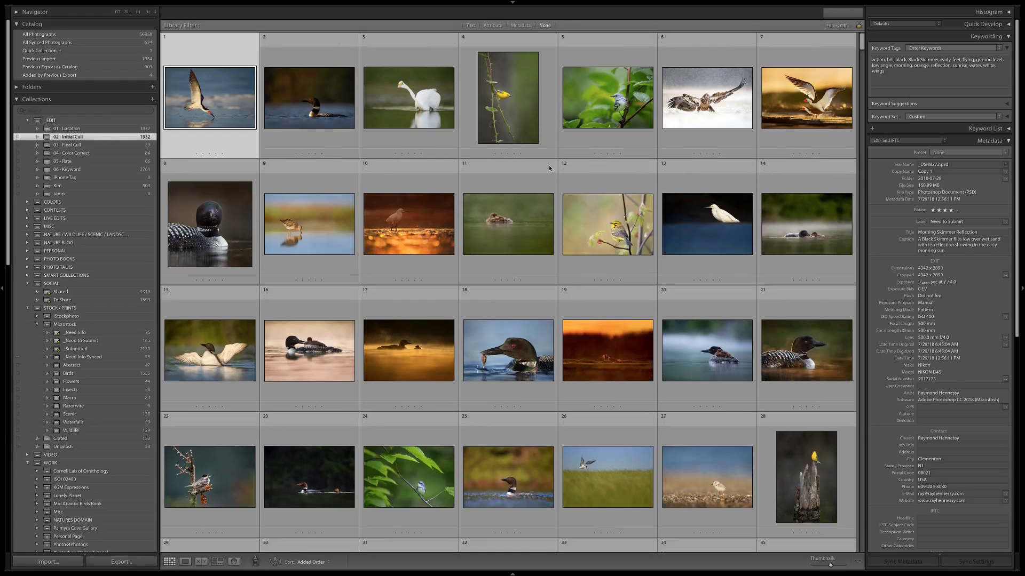
pyautogui.press('Tab')
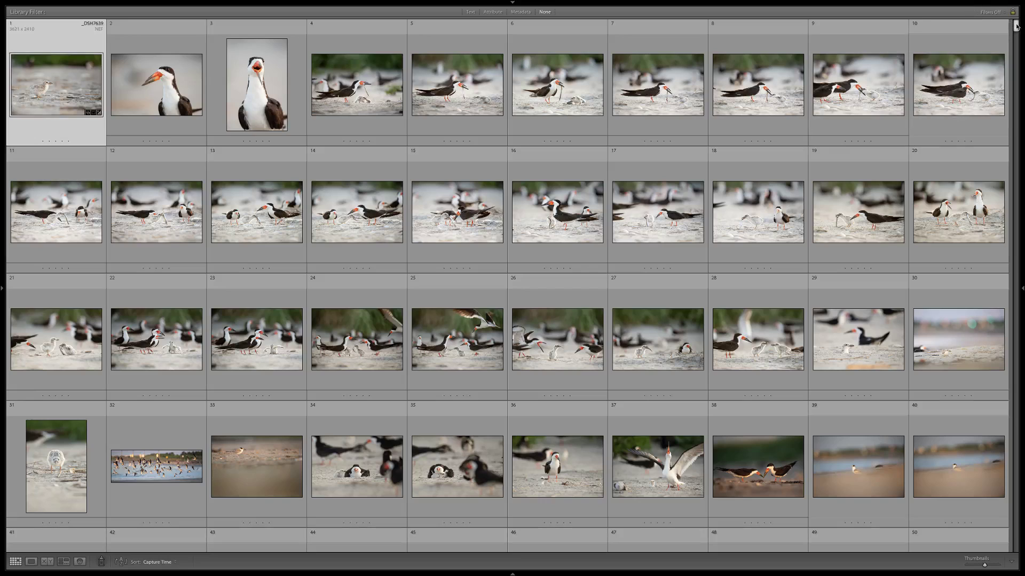
# - Examine the skimmer flying over two resting birds and the next two shots enlarged, and return to the grid
pyautogui.moveTo(1017, 26); pyautogui.dragTo(1007, 116)
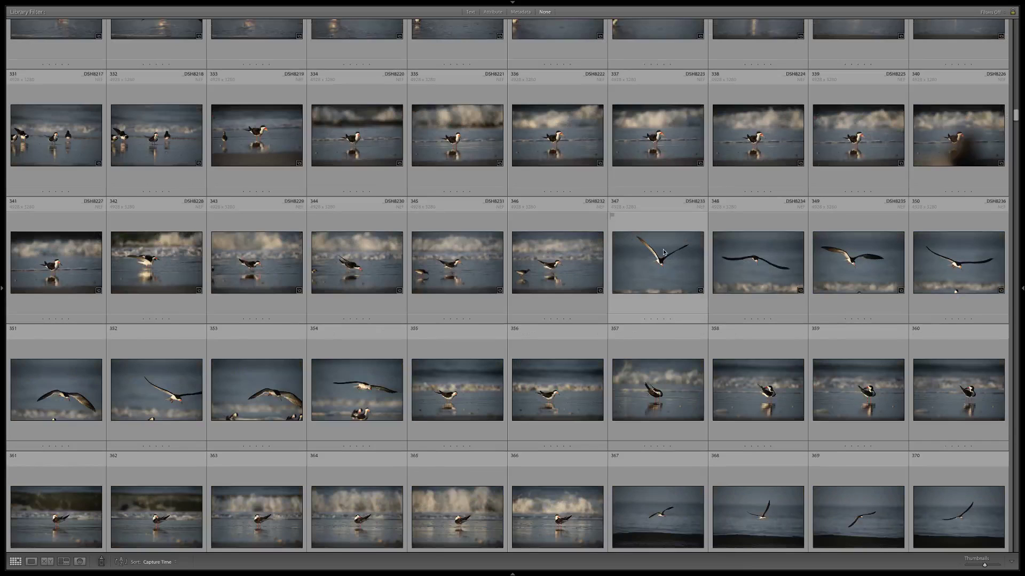
pyautogui.doubleClick(356, 393)
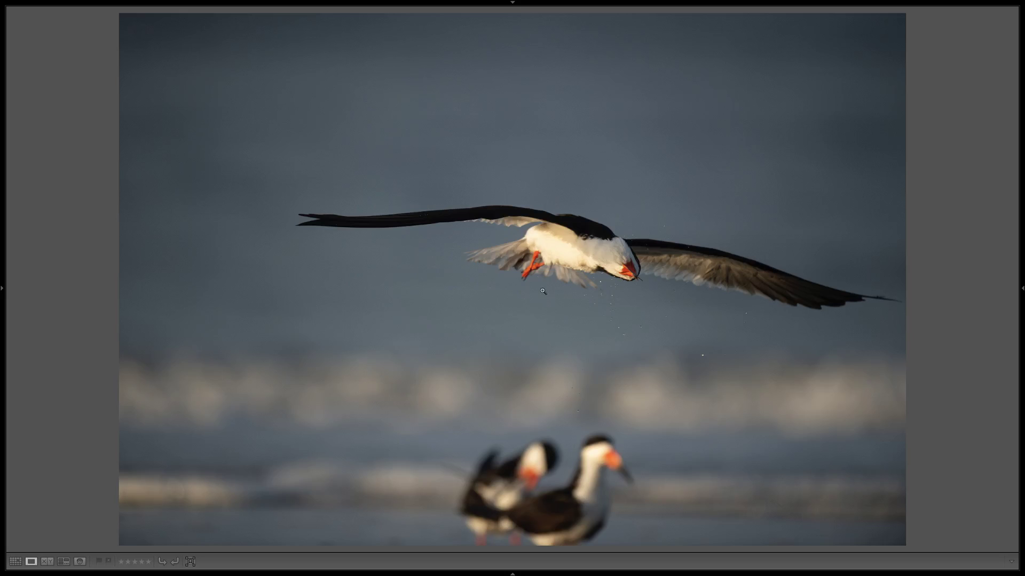
pyautogui.press('Right')
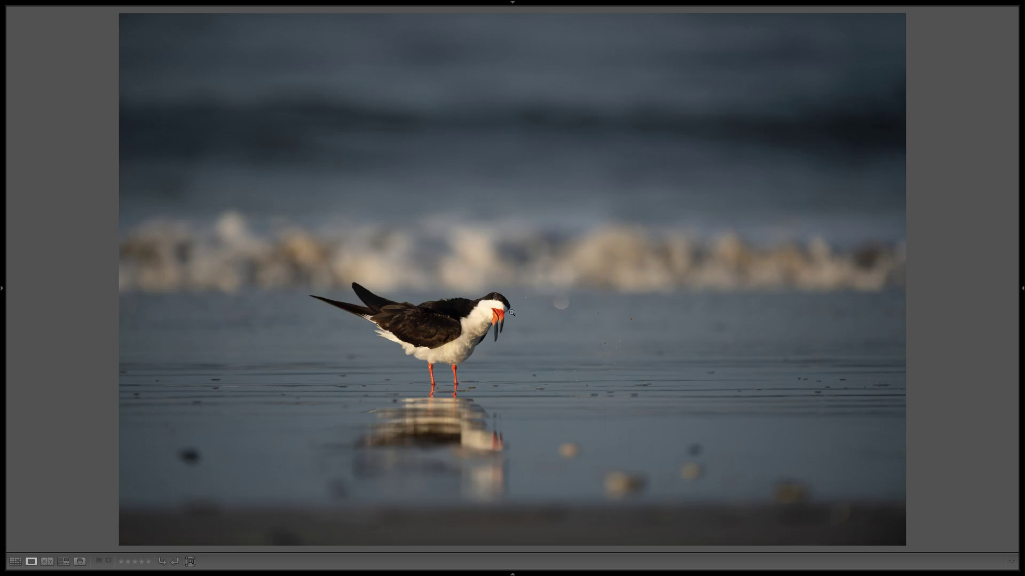
pyautogui.press('Right')
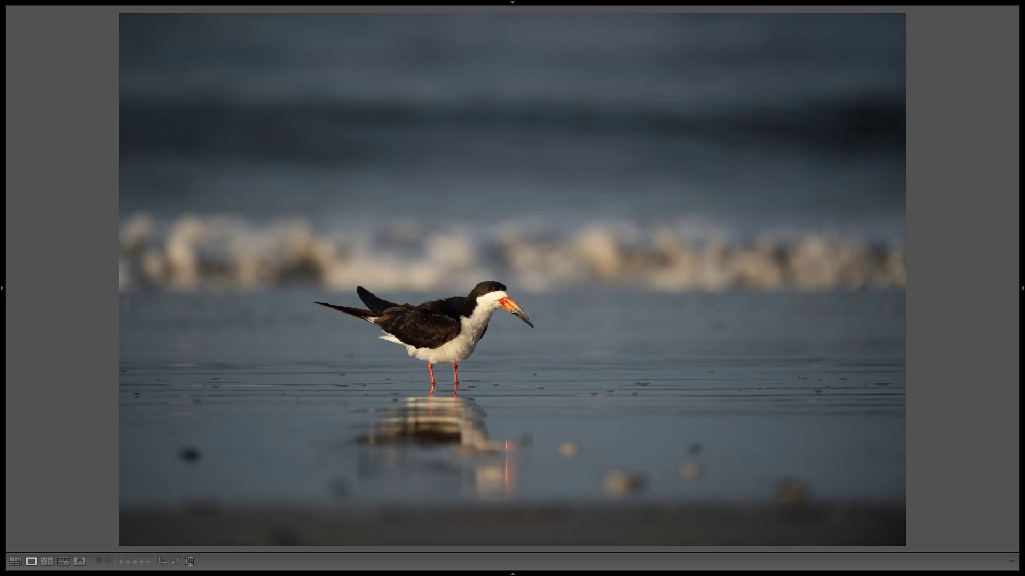
pyautogui.press('g')
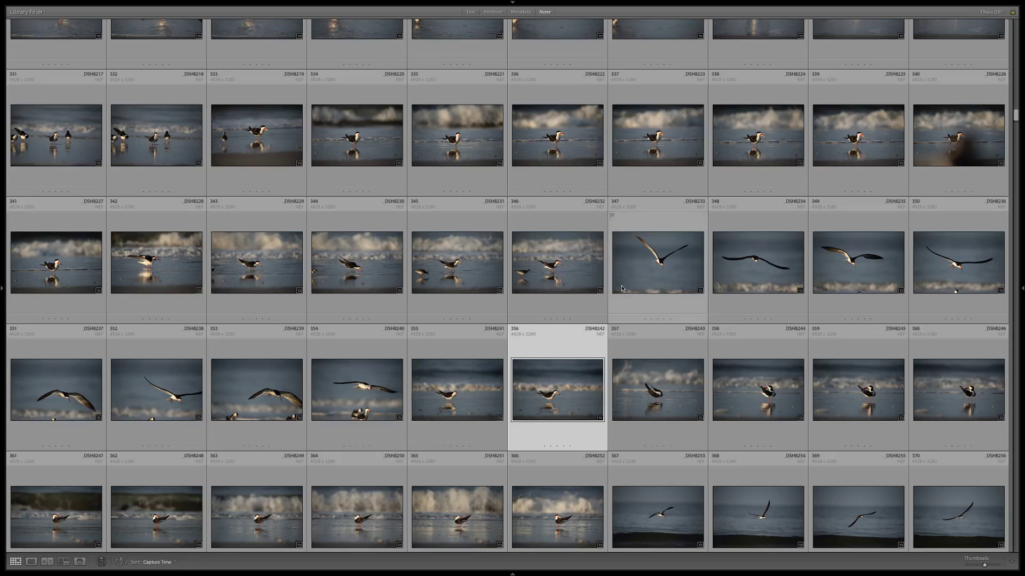
# - Browse the beach photos around the four-star skimmer shot and examine the wing-stretching skimmer series enlarged
pyautogui.scroll(8, 622, 289)
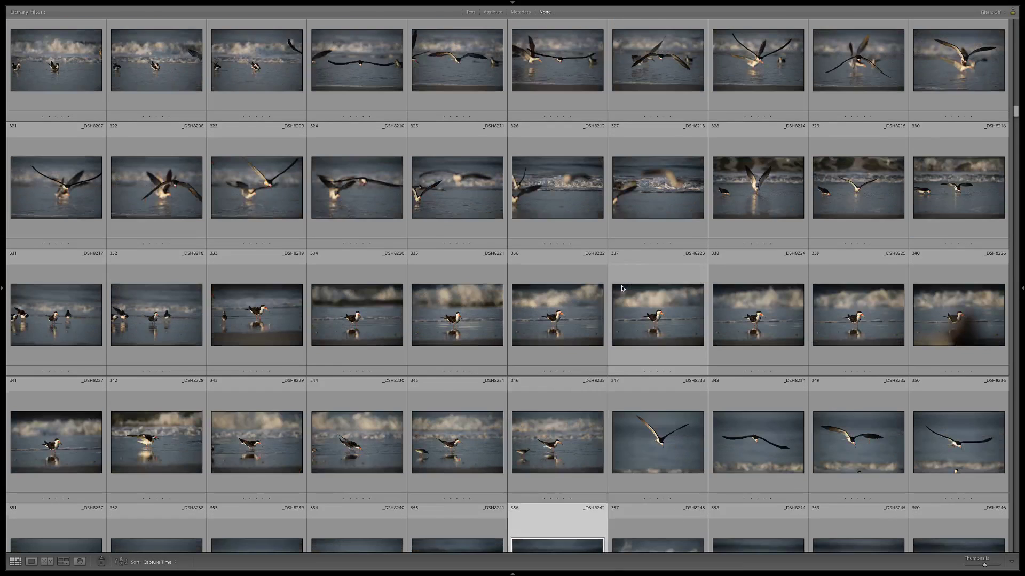
pyautogui.scroll(3, 622, 288)
pyautogui.scroll(-3, 622, 289)
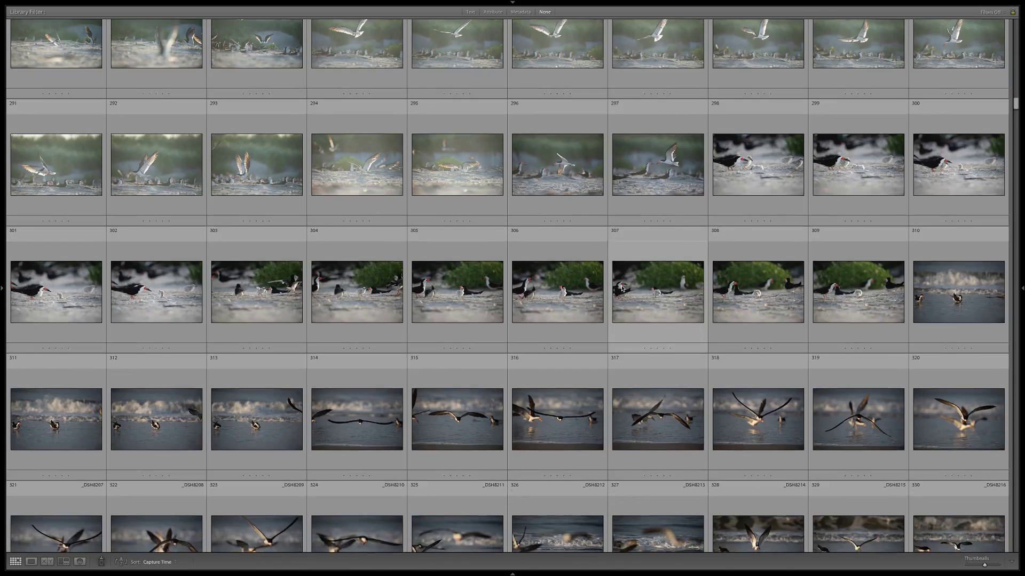
pyautogui.scroll(-15, 622, 289)
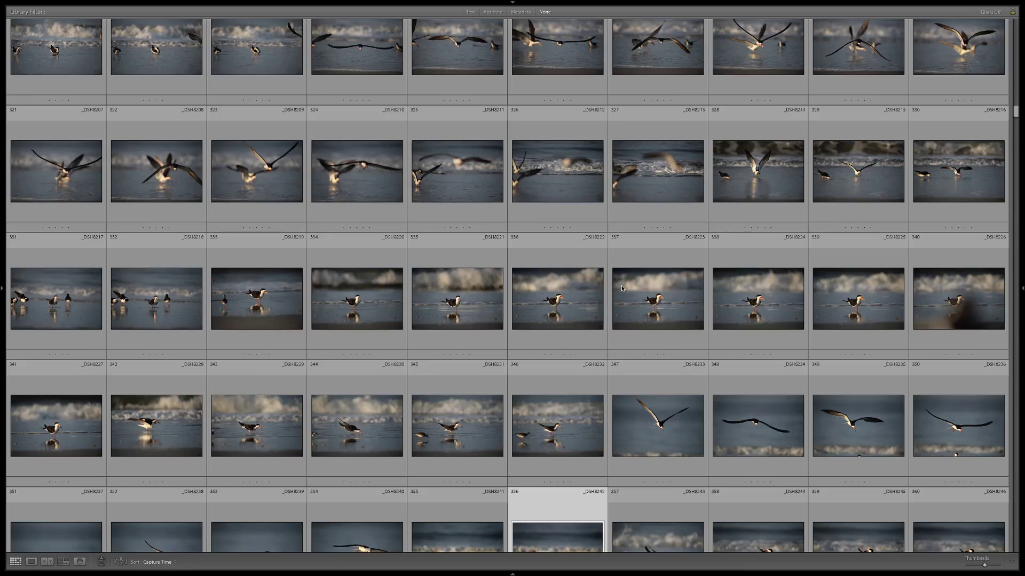
pyautogui.scroll(-6, 622, 288)
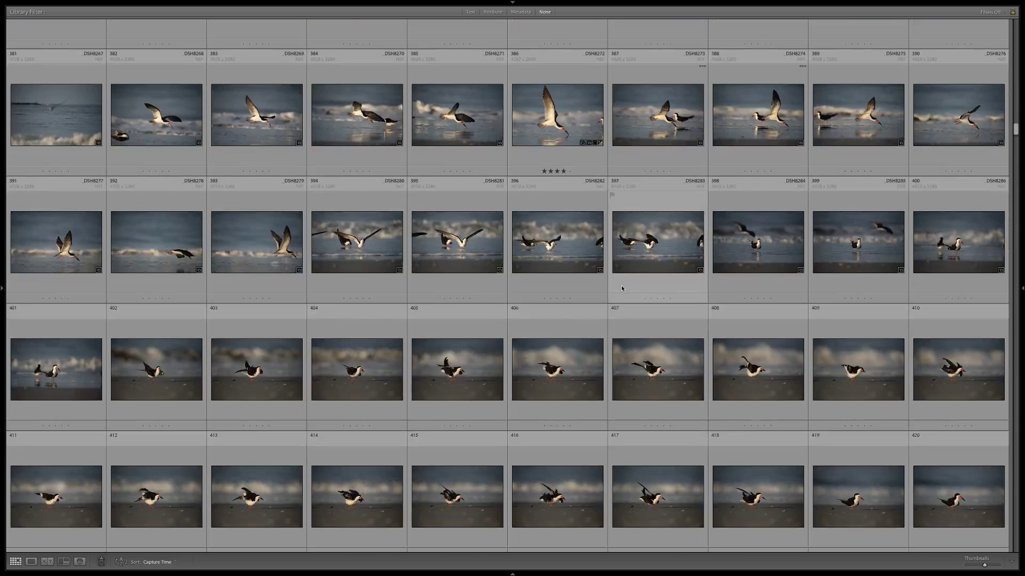
pyautogui.scroll(-2, 622, 289)
pyautogui.click(622, 289)
pyautogui.press('e')
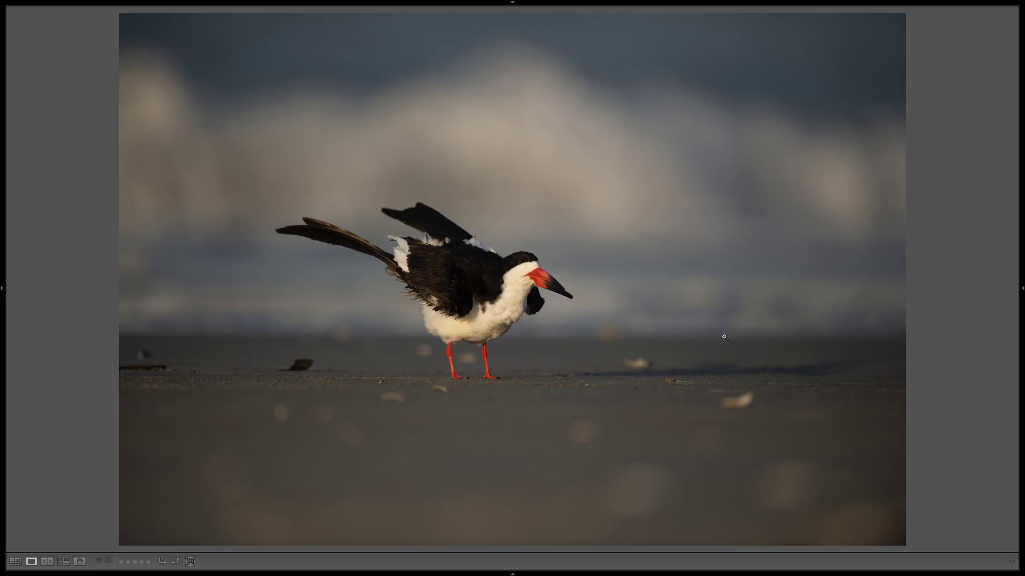
pyautogui.press('Right')
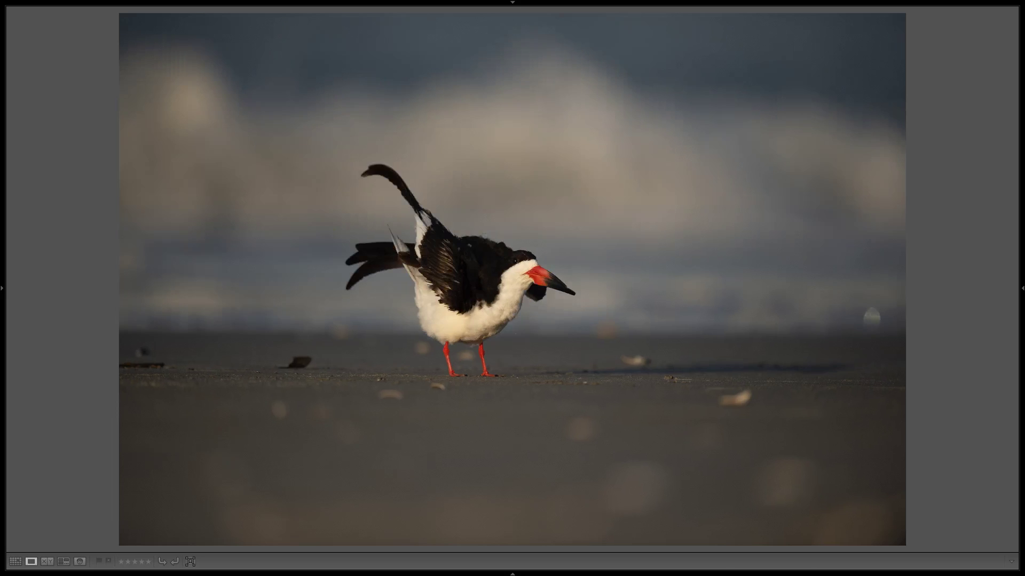
pyautogui.press('Right')
pyautogui.press('Right')
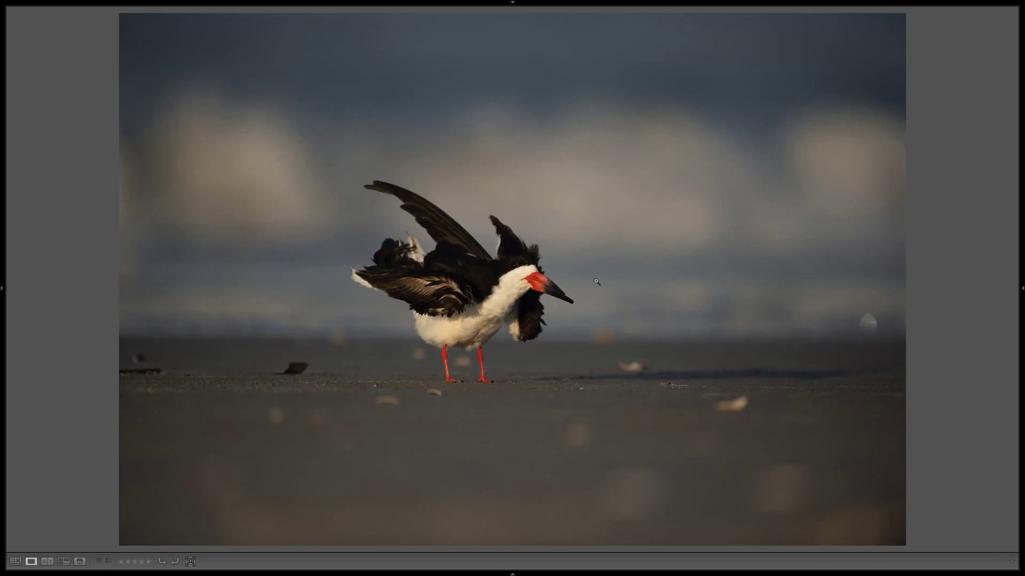
pyautogui.press('g')
# - Browse the remaining skimmer photos down to the chick series and view the chick behind the sand ridge enlarged
pyautogui.scroll(-5, 660, 292)
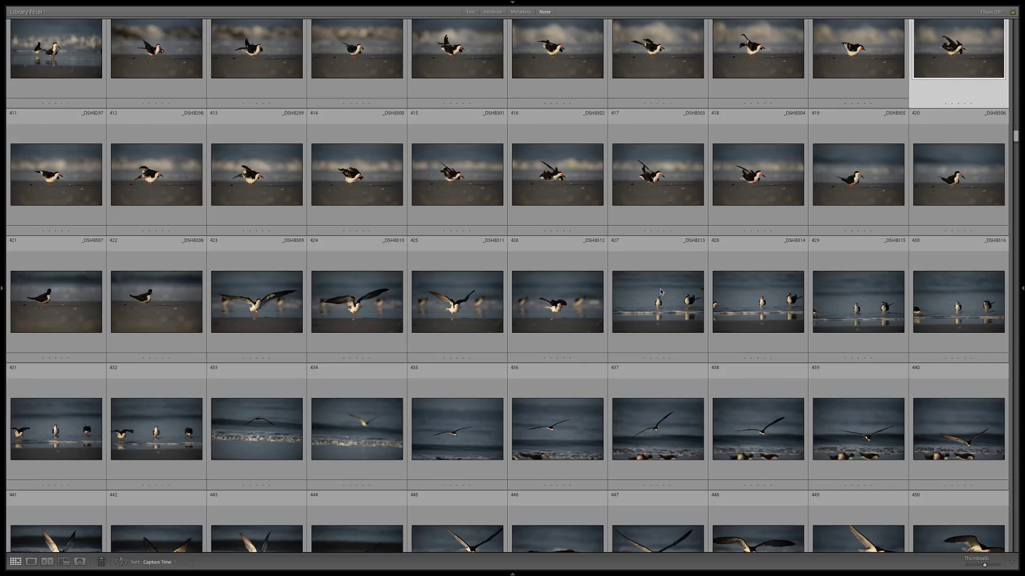
pyautogui.scroll(-10, 660, 292)
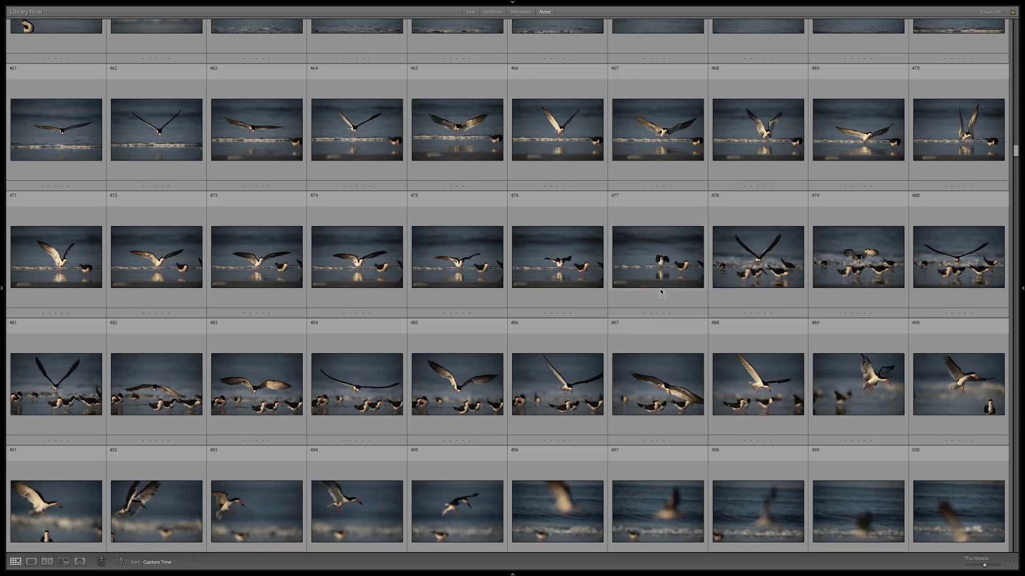
pyautogui.scroll(-12, 660, 292)
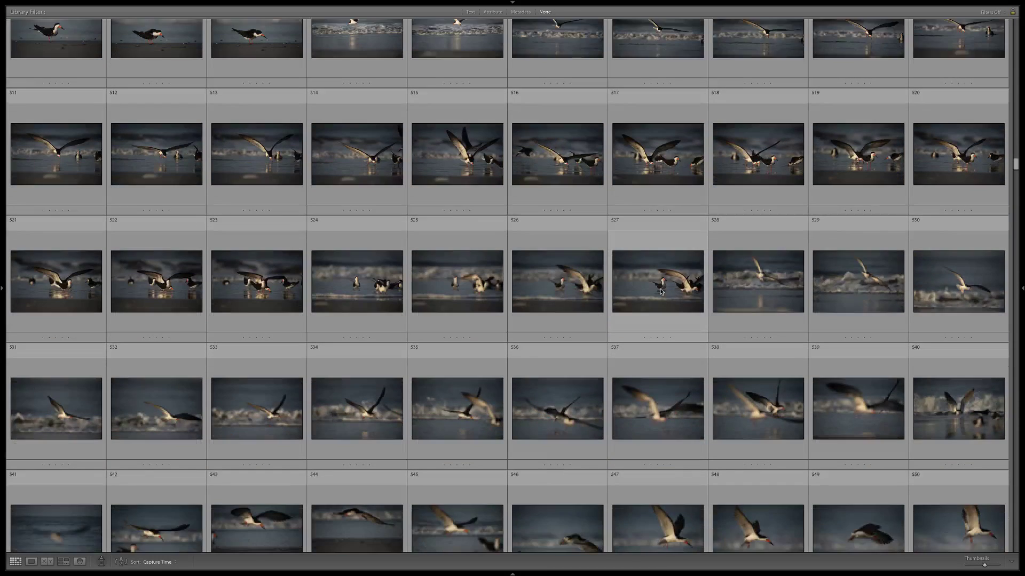
pyautogui.scroll(-7, 660, 292)
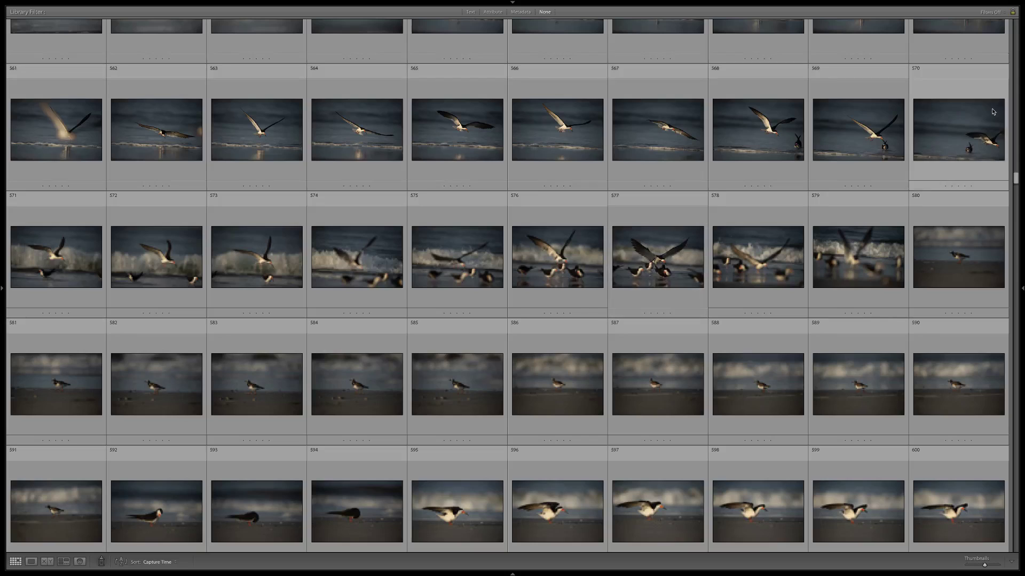
pyautogui.moveTo(1014, 180); pyautogui.dragTo(1010, 450)
pyautogui.moveTo(1010, 448); pyautogui.dragTo(1007, 414)
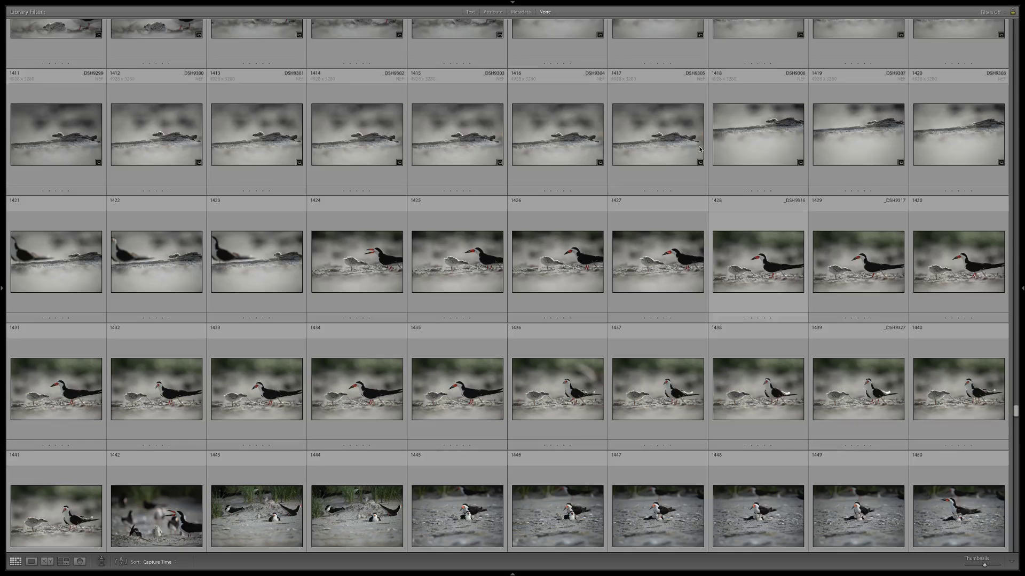
pyautogui.doubleClick(665, 123)
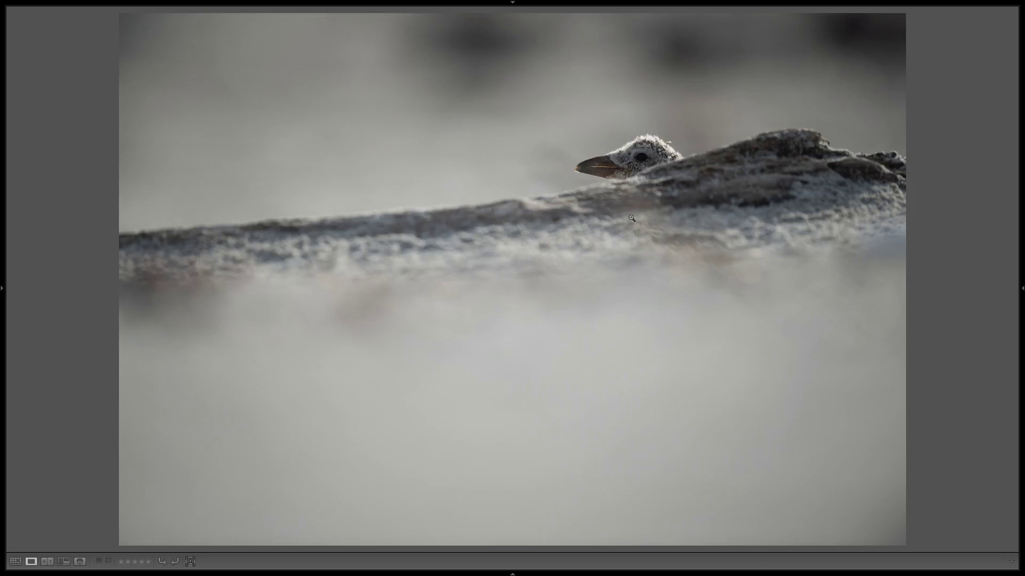
# - Examine the enlarged shots of the chick peeking over the sand ridge, one after another, to choose a frame to edit
pyautogui.press('Right')
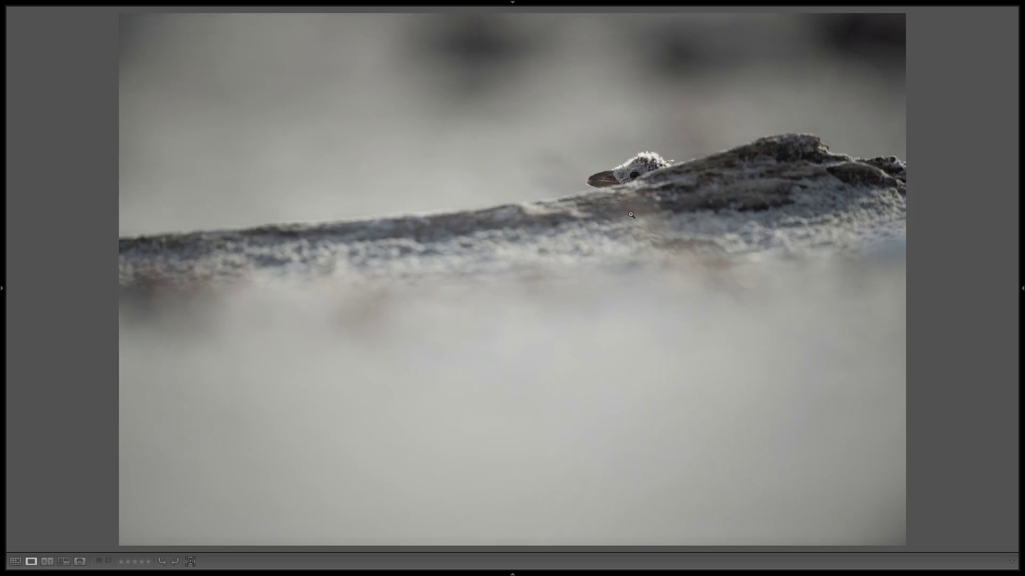
pyautogui.press('Right')
pyautogui.press('Right')
pyautogui.press('Right')
pyautogui.press('Right')
pyautogui.press('Right')
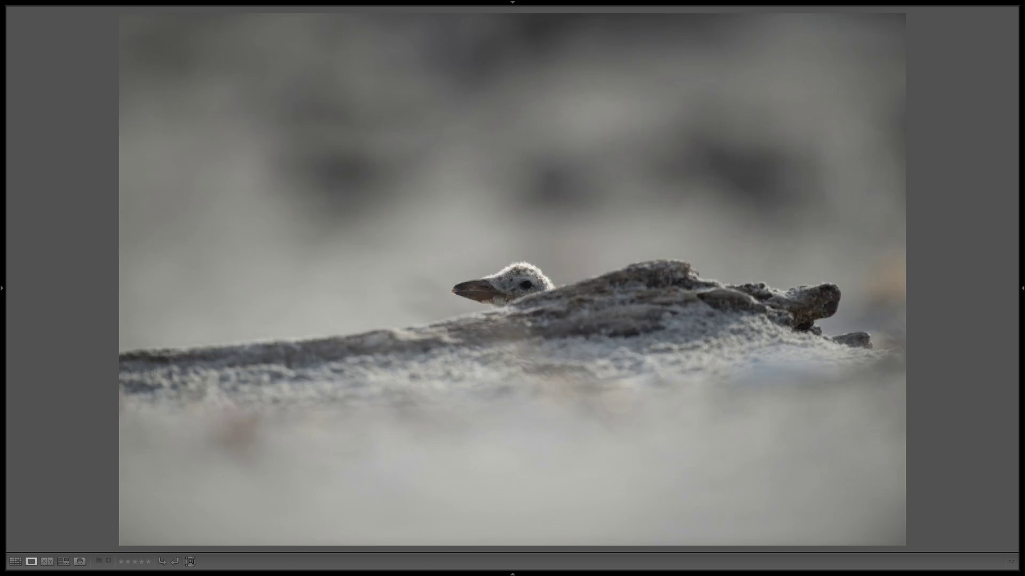
pyautogui.press('Right')
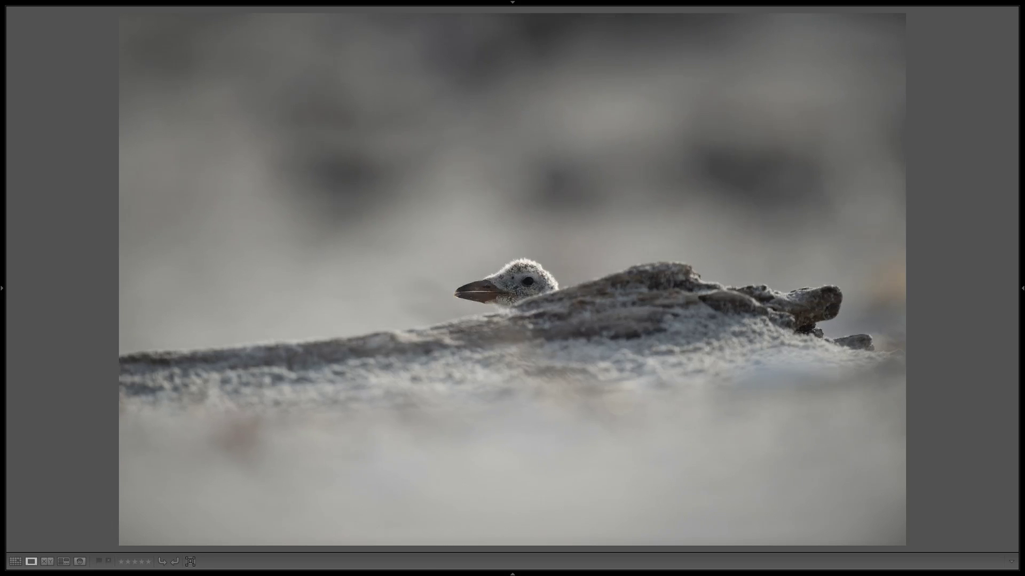
pyautogui.press('Right')
pyautogui.press('Right')
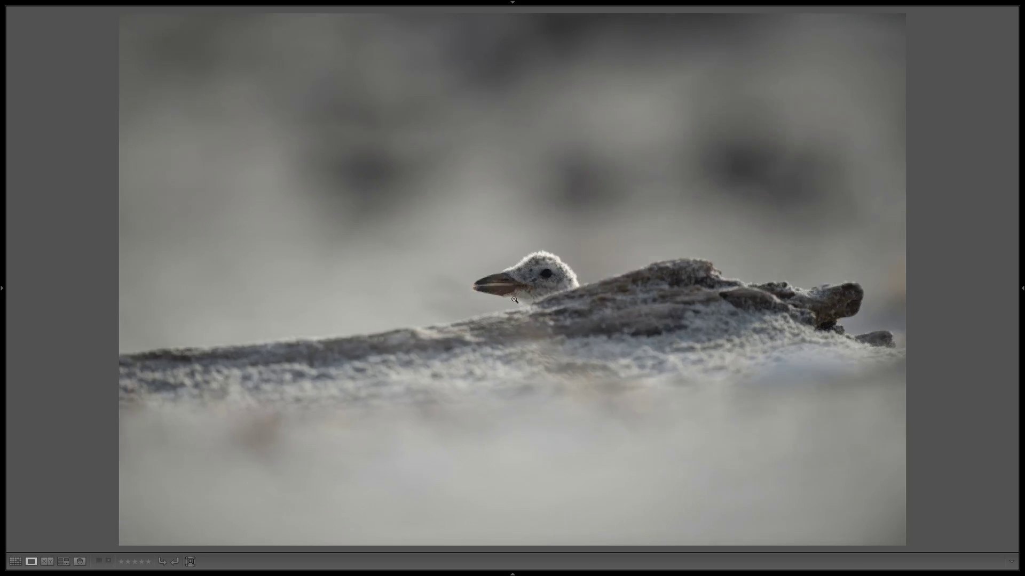
pyautogui.press('Right')
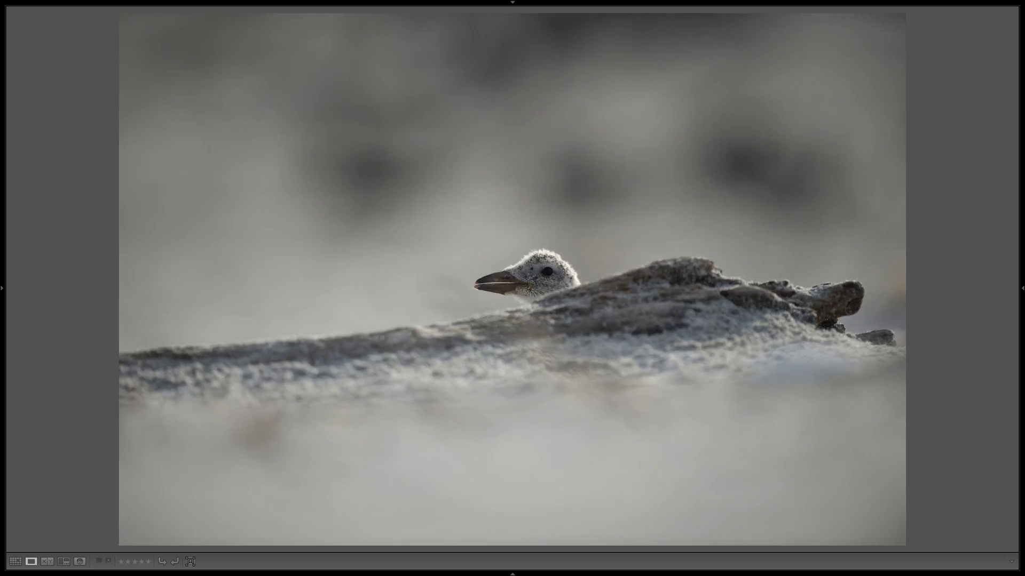
pyautogui.press('Right')
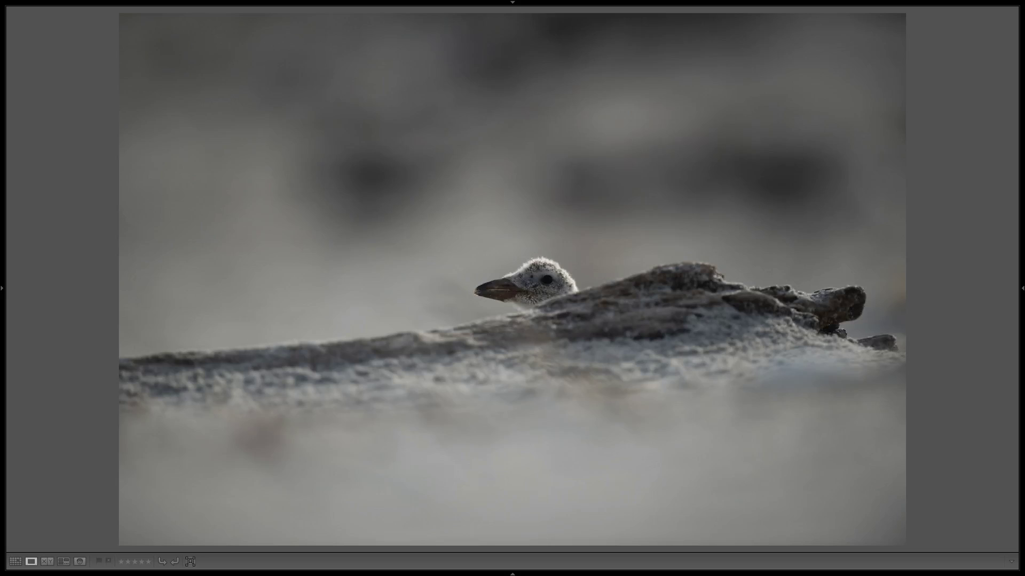
pyautogui.press('Right')
# - Crop the chosen chick photo tighter at its original aspect ratio, placing the chick right of centre in the upper half
pyautogui.press('r')
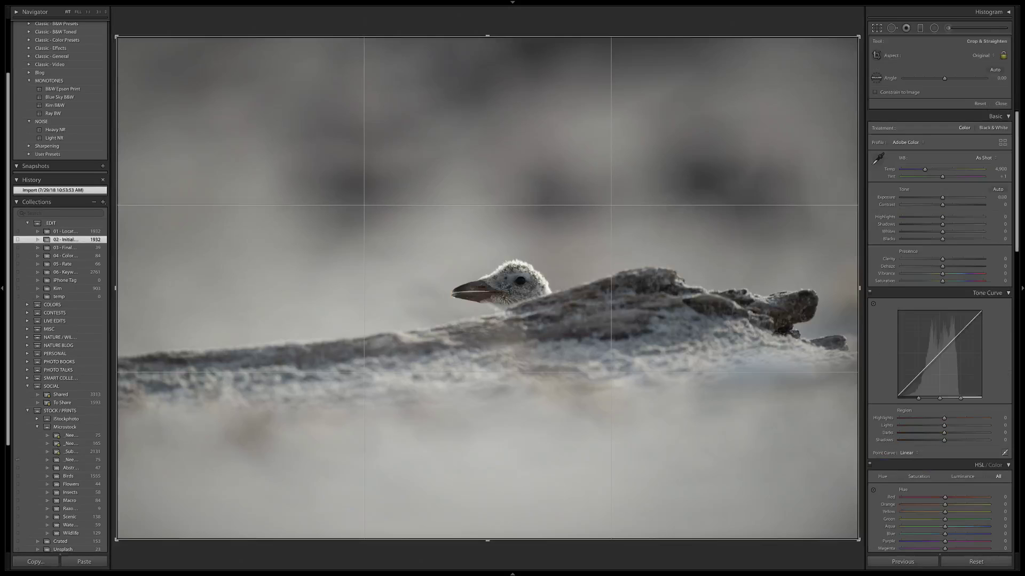
pyautogui.click(907, 1)
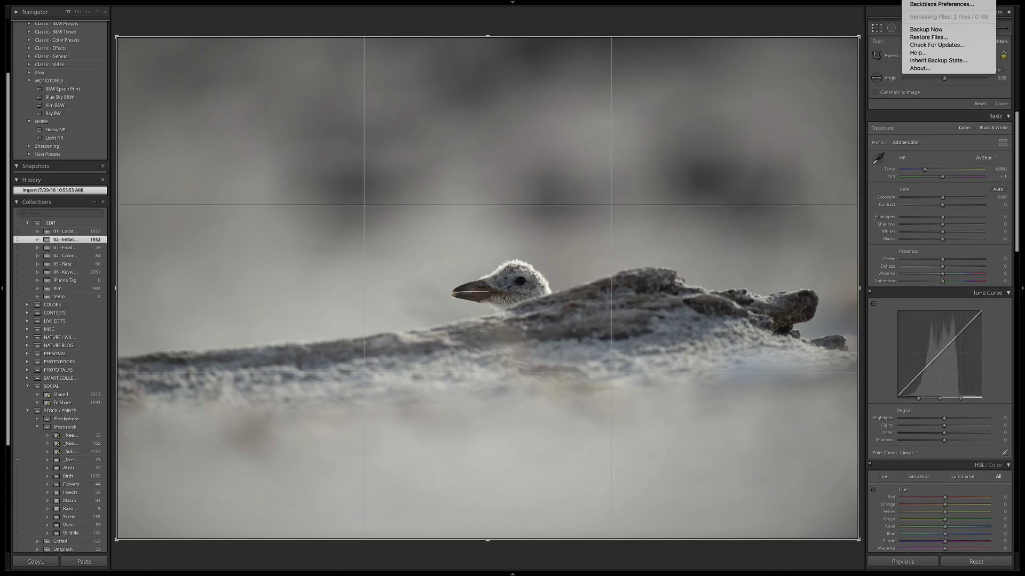
pyautogui.click(852, 108)
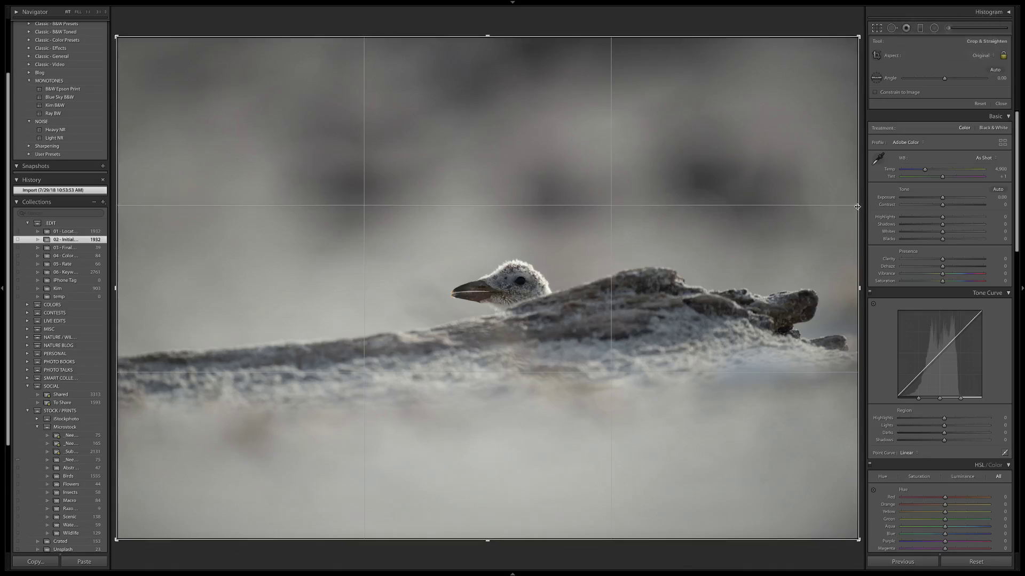
pyautogui.moveTo(857, 207); pyautogui.dragTo(820, 206)
pyautogui.moveTo(713, 279); pyautogui.dragTo(715, 240)
pyautogui.press('Return')
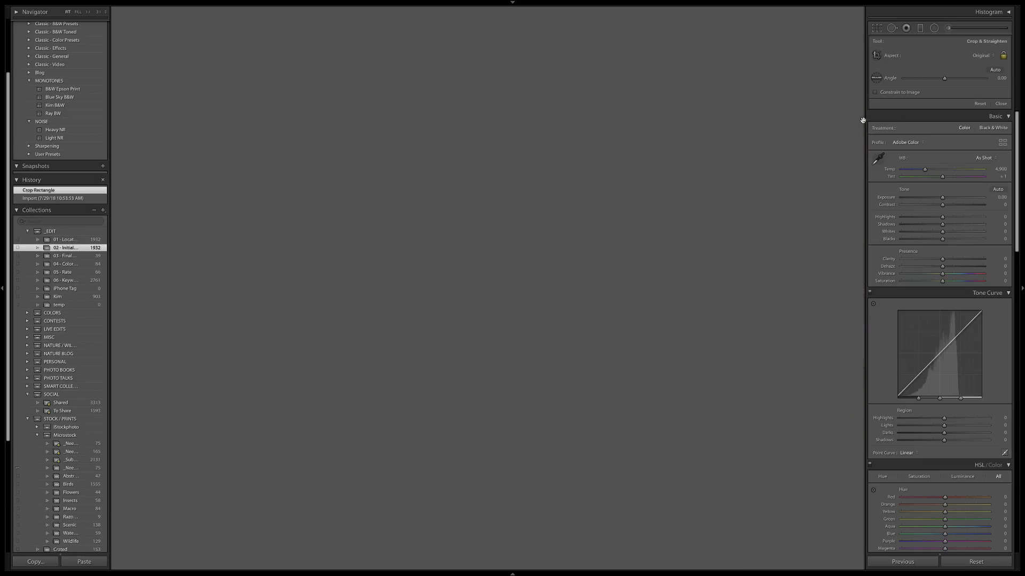
# - Warm the chick photo to a temperature of 5,765 and set Shadows to +54 and Blacks to -14
pyautogui.moveTo(925, 94); pyautogui.dragTo(933, 98)
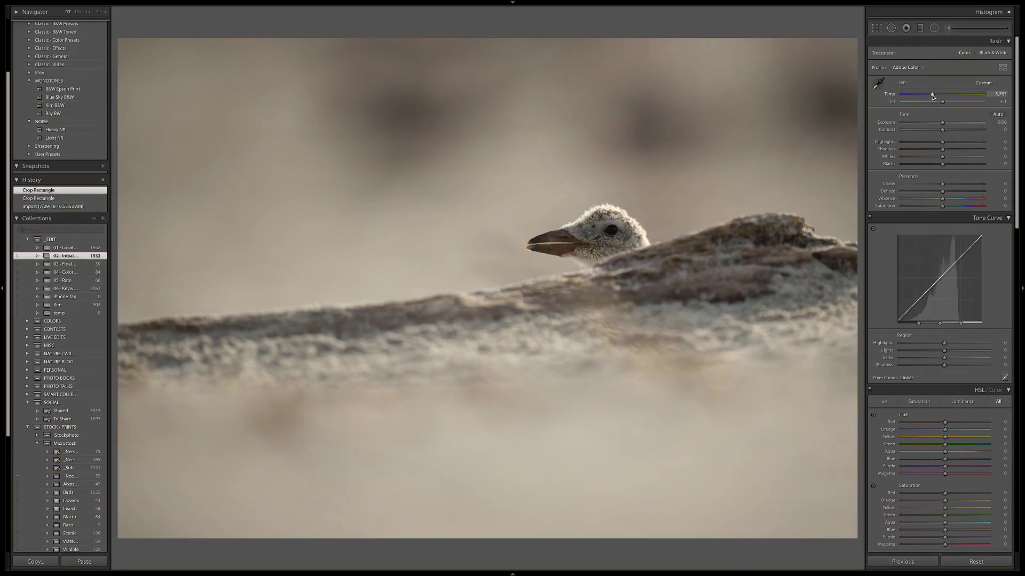
pyautogui.moveTo(942, 149)
pyautogui.mouseDown()
pyautogui.moveTo(965, 151)
pyautogui.moveTo(936, 165)
pyautogui.mouseUp()
# - Add a graduated filter rising from the foreground along the ridge's slope, with Exposure -0.54 and a warmer temperature of about 11
pyautogui.press('m')
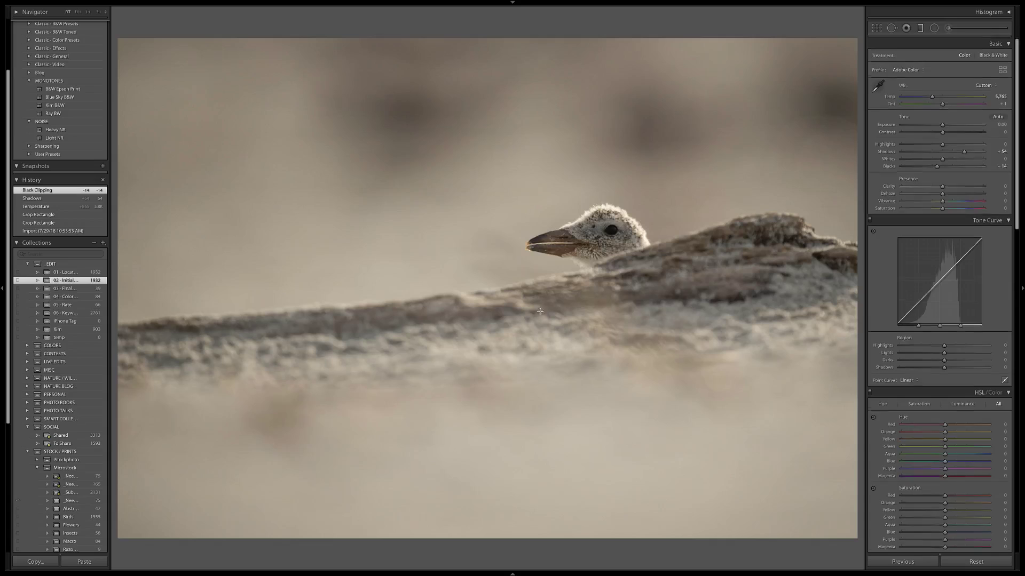
pyautogui.moveTo(545, 344); pyautogui.dragTo(537, 266)
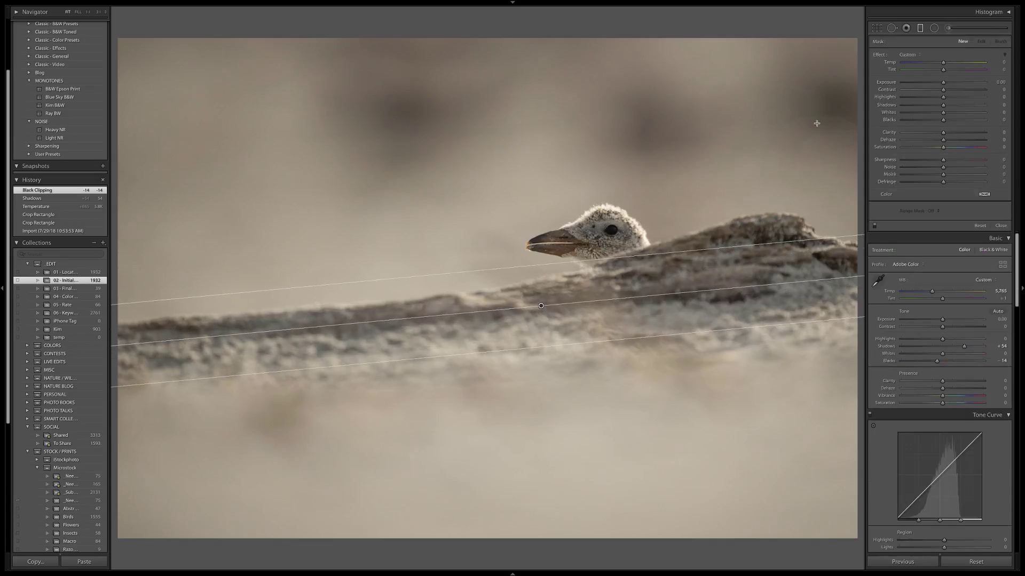
pyautogui.moveTo(943, 84); pyautogui.dragTo(938, 84)
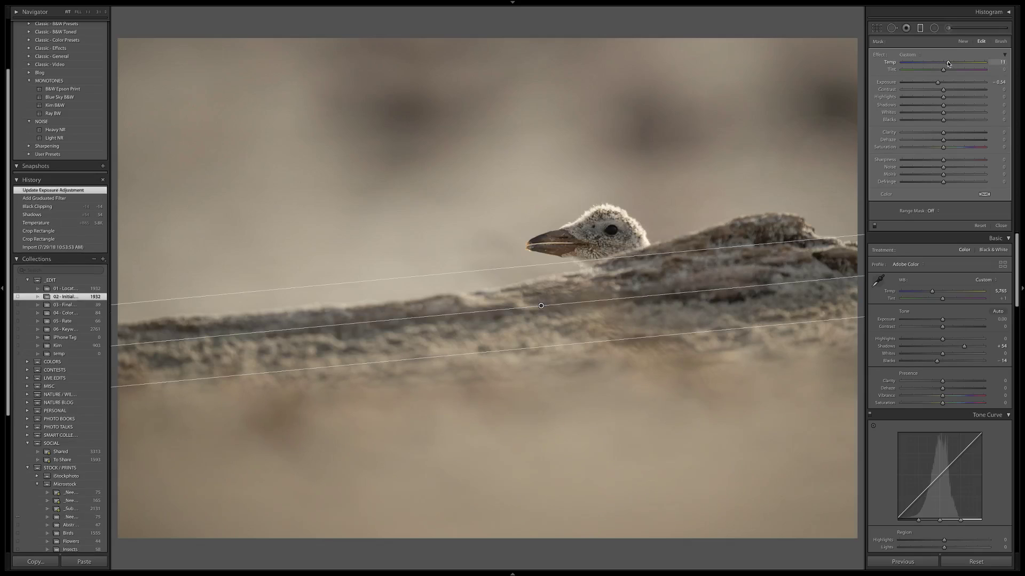
pyautogui.click(922, 29)
# - Add a second graduated filter over the background above the ridge, with Highlights -28, Exposure -0.23 and a warmer temperature
pyautogui.click(922, 29)
pyautogui.moveTo(500, 104); pyautogui.dragTo(870, 55)
pyautogui.moveTo(943, 97)
pyautogui.mouseDown()
pyautogui.moveTo(932, 99)
pyautogui.moveTo(941, 82)
pyautogui.mouseUp()
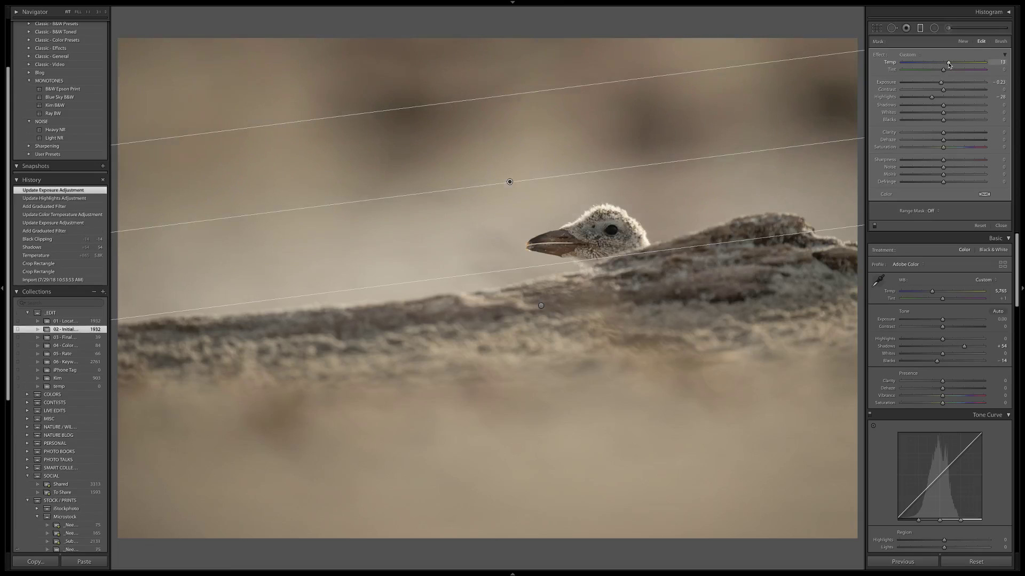
pyautogui.click(921, 30)
# - Set the tone curve's Lights to +14 and the tint to -1, and check the edited chick photo zoomed in and full screen
pyautogui.moveTo(944, 351); pyautogui.dragTo(951, 352)
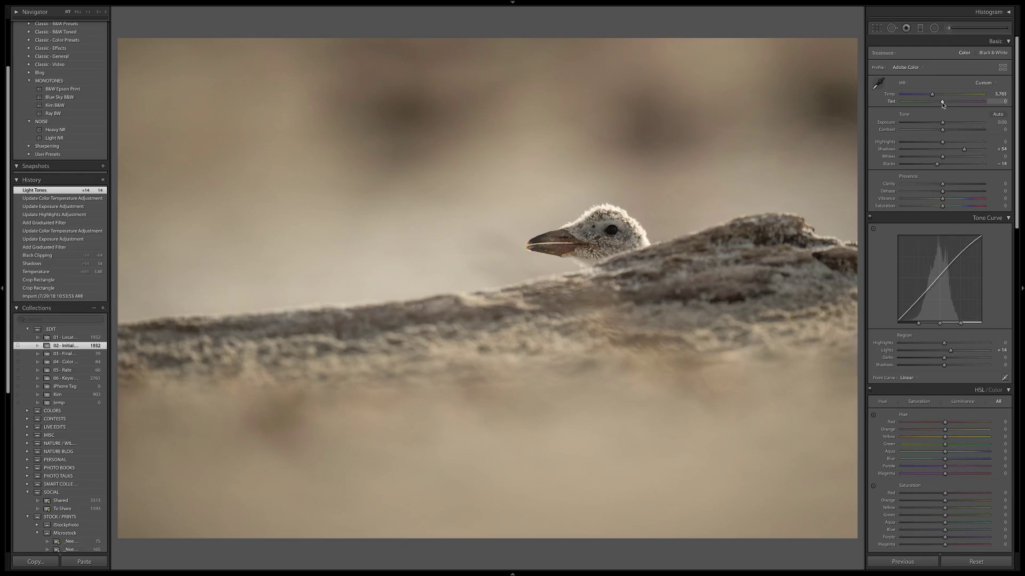
pyautogui.click(601, 264)
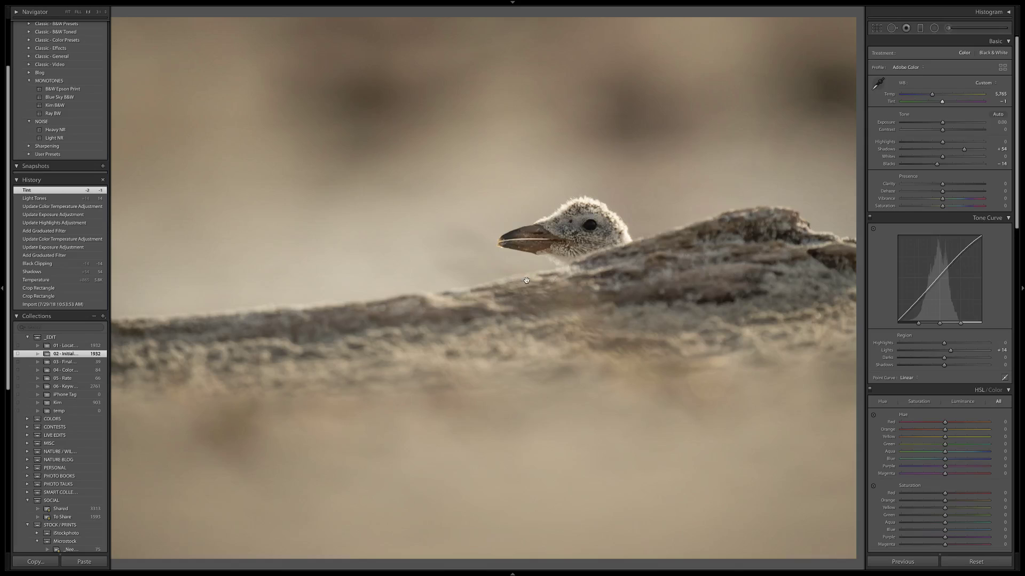
pyautogui.click(526, 280)
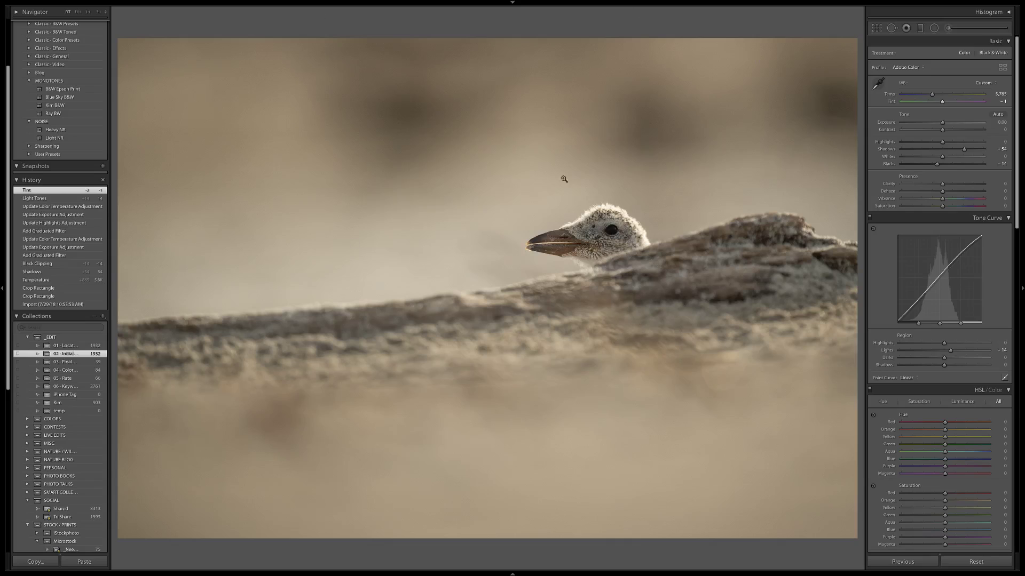
pyautogui.click(616, 232)
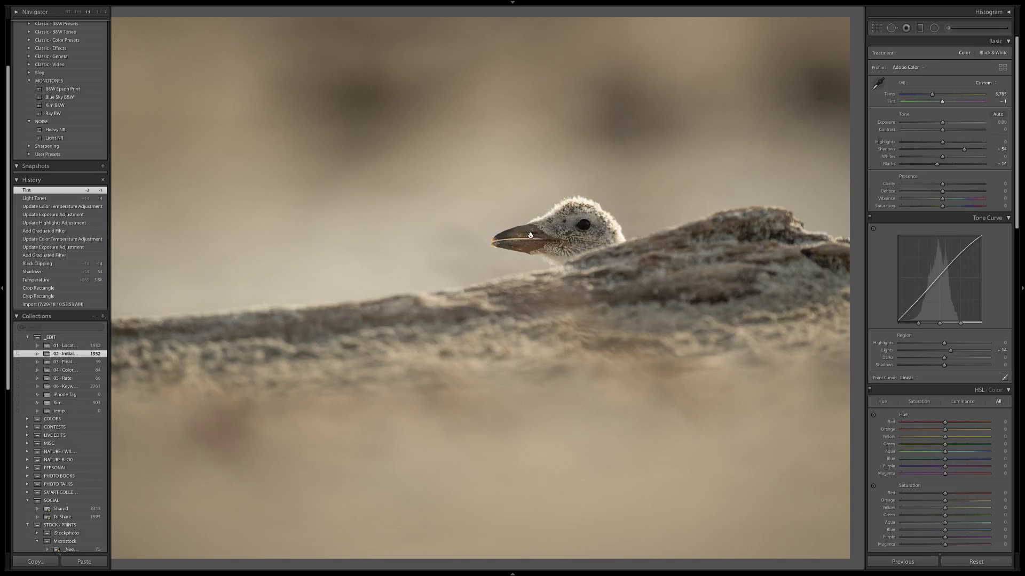
pyautogui.click(563, 227)
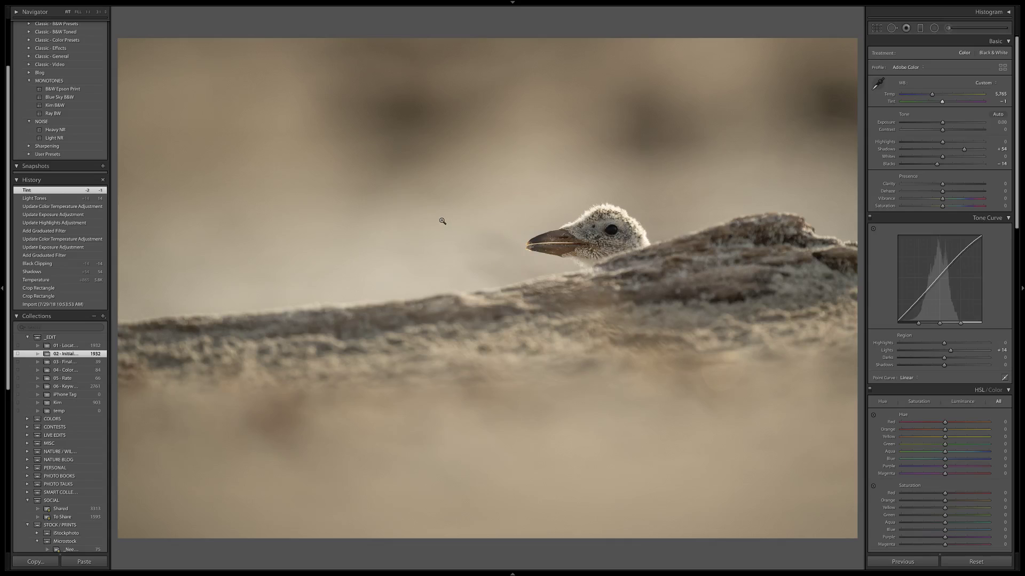
pyautogui.press('f')
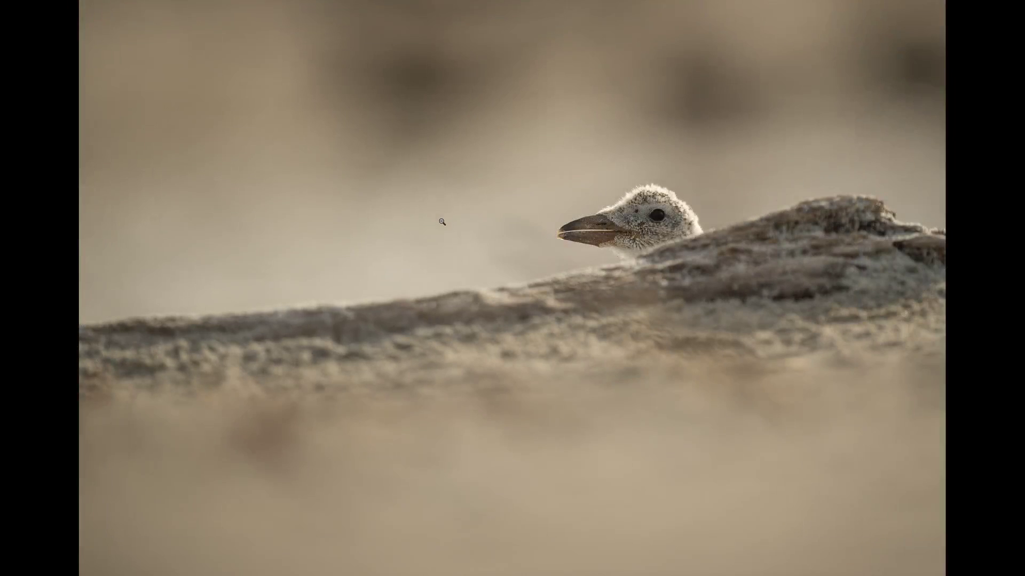